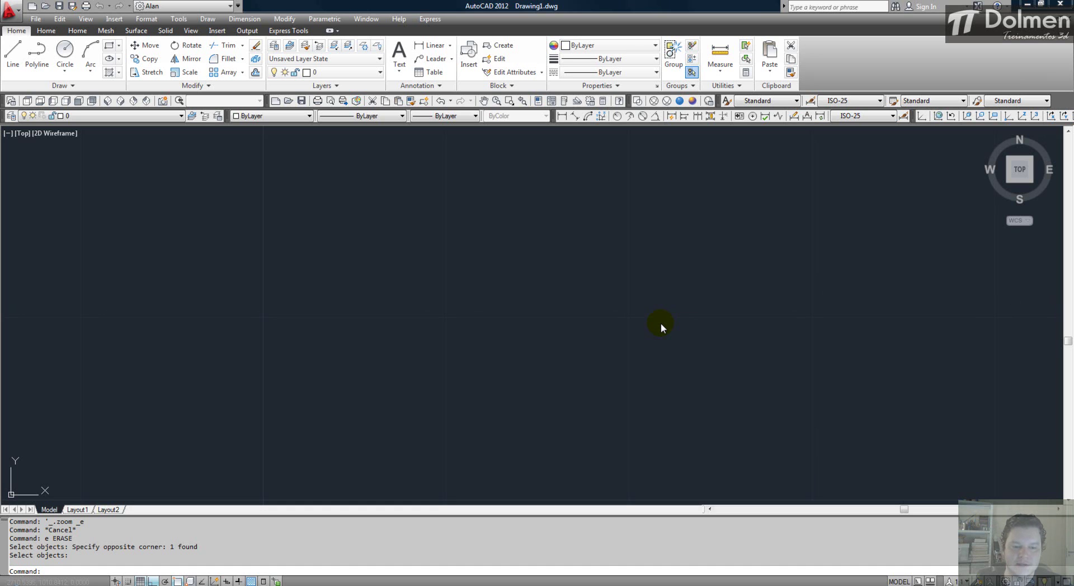
# Review the Subtract (SU) command slide in the photo viewer, then return to the AutoCAD drawing.
pyautogui.hotkey('alt', 'Tab')
pyautogui.scroll(2, 510, 185)
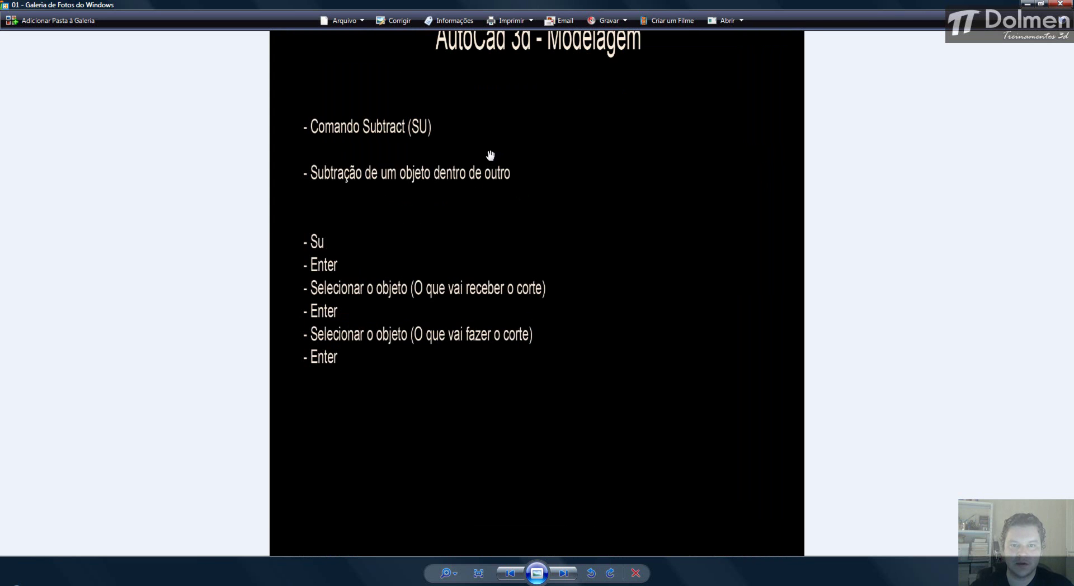
pyautogui.scroll(1, 491, 156)
pyautogui.moveTo(539, 163); pyautogui.dragTo(574, 209)
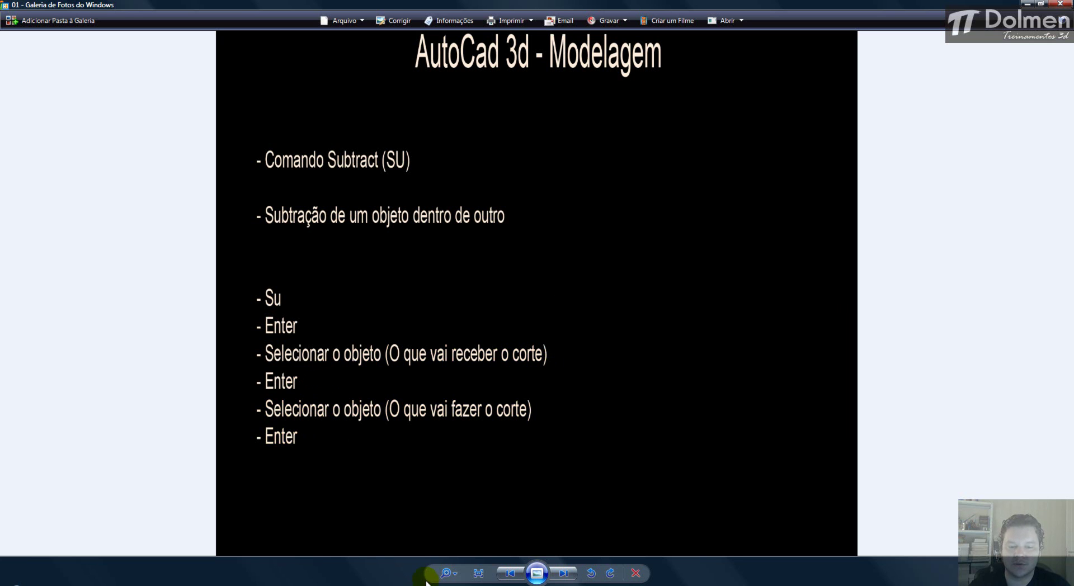
pyautogui.hotkey('alt', 'Tab')
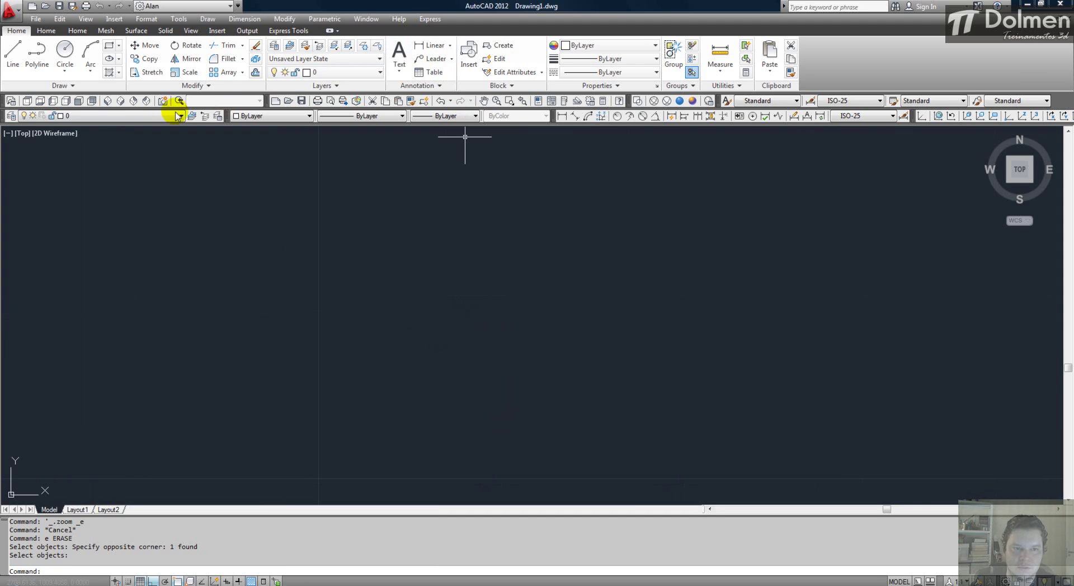
# Switch to the SW Isometric view and draw a freehand four-sided outline with orthogonal lines.
pyautogui.click(106, 100)
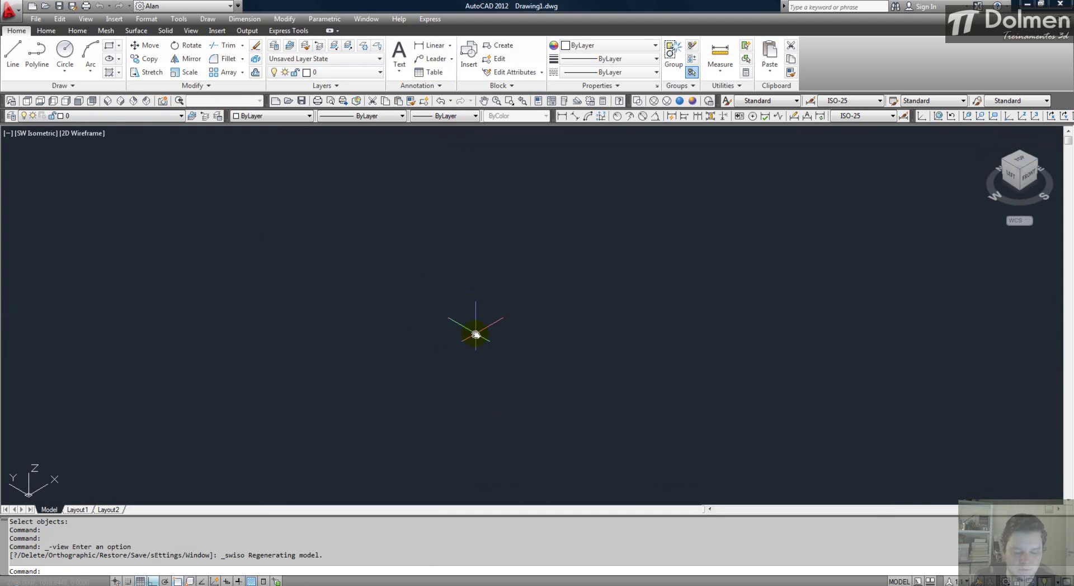
pyautogui.write('l')
pyautogui.press('Return')
pyautogui.click(573, 379)
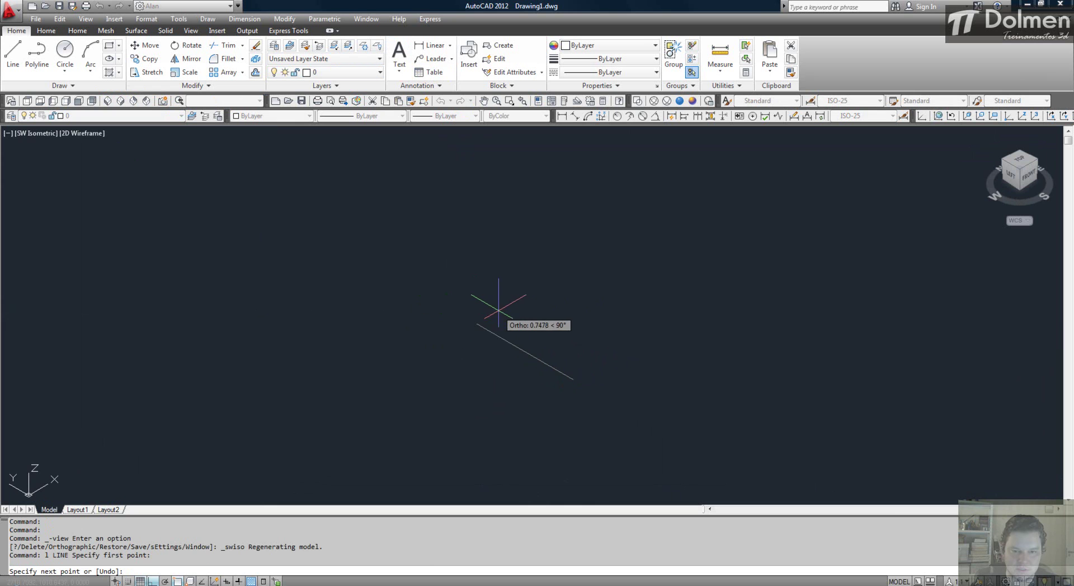
pyautogui.click(564, 263)
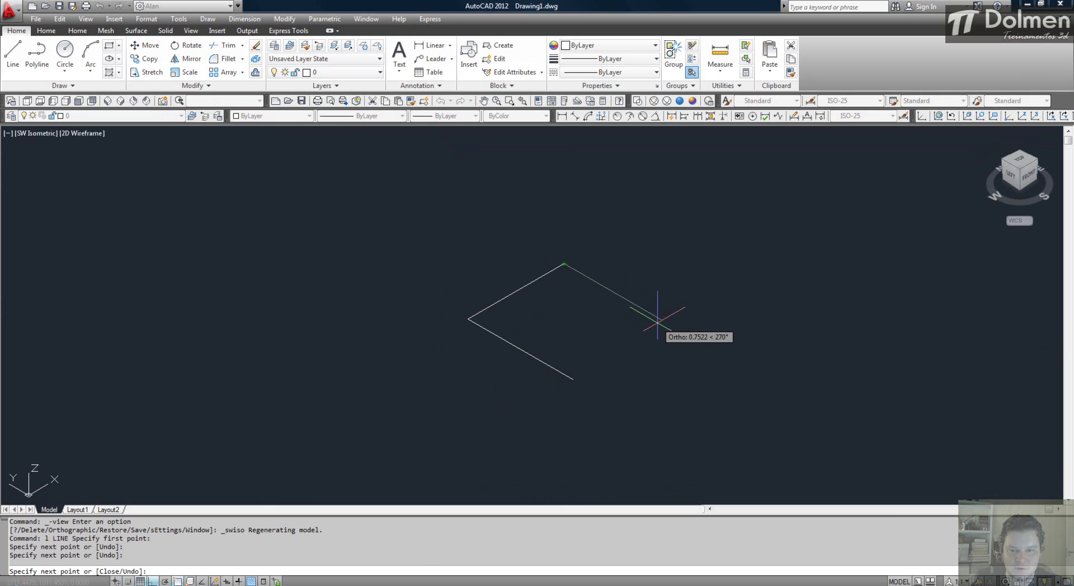
pyautogui.click(680, 334)
pyautogui.press('Escape')
pyautogui.press('Return')
pyautogui.click(573, 379)
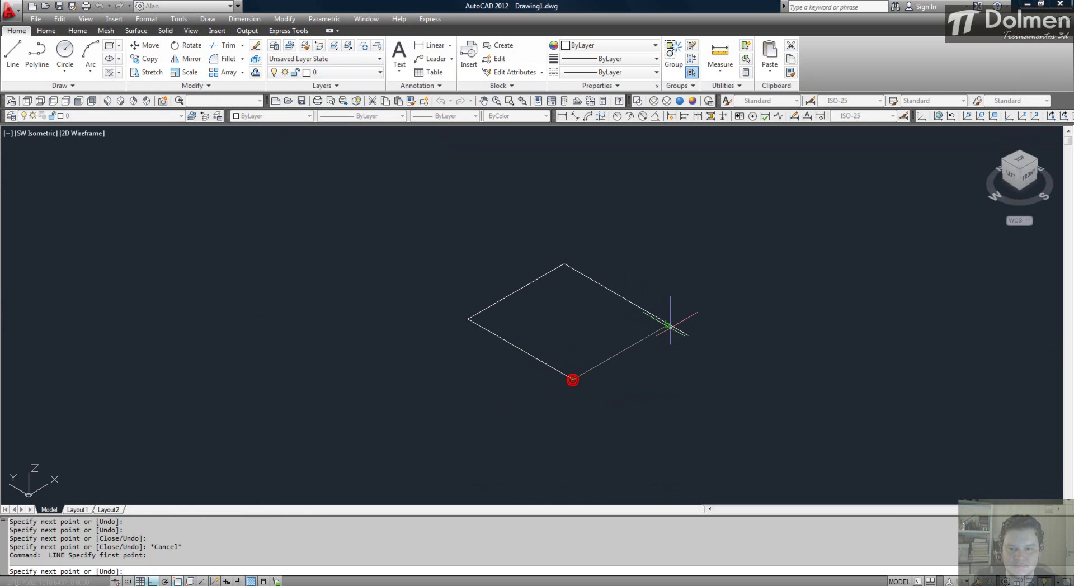
pyautogui.click(671, 328)
pyautogui.press('Return')
# Trim the line end that overhangs the outline's right corner.
pyautogui.write('tr')
pyautogui.press('Return')
pyautogui.press('Return')
pyautogui.click(678, 332)
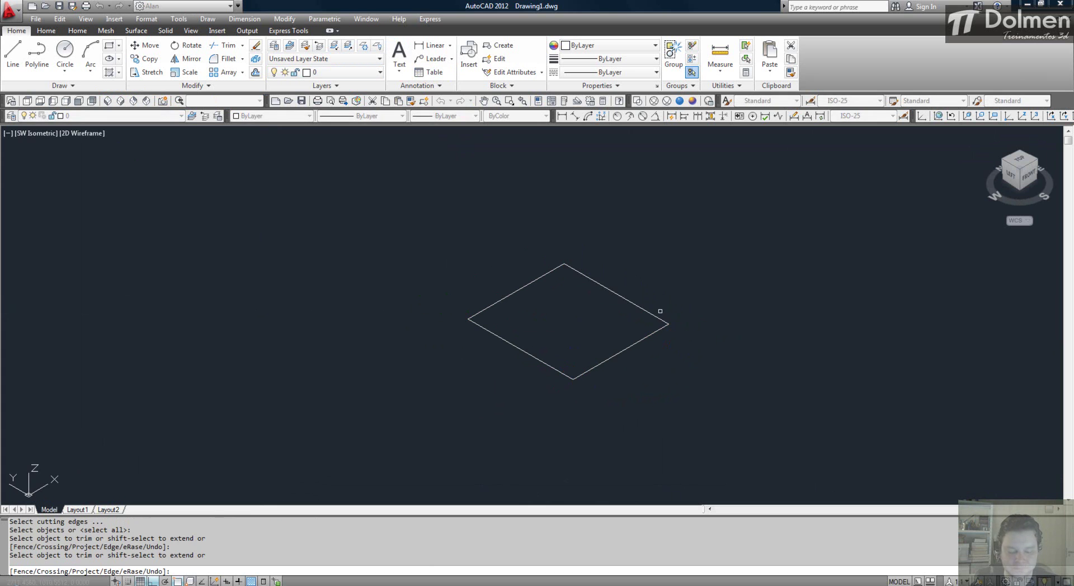
pyautogui.press('Escape')
# Create a boundary polyline from a point picked inside the four-sided outline.
pyautogui.write('bo')
pyautogui.press('Return')
pyautogui.click(651, 171)
pyautogui.click(582, 316)
pyautogui.press('Return')
# Extrude the boundary polyline upward freehand into a tall box.
pyautogui.write('ext')
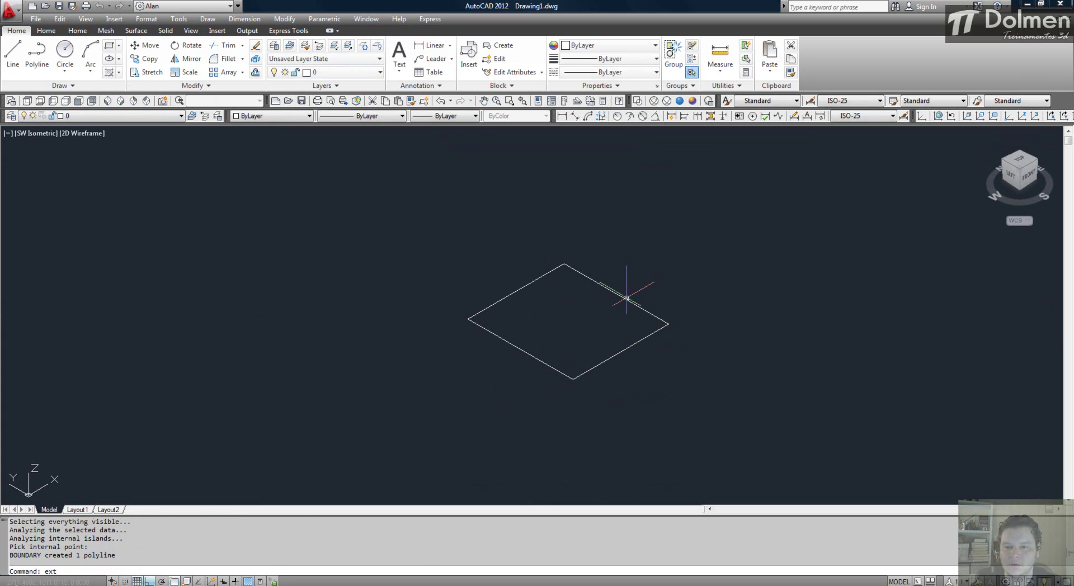
pyautogui.press('Return')
pyautogui.click(627, 297)
pyautogui.press('Return')
pyautogui.click(654, 213)
pyautogui.press('Escape')
pyautogui.press('Escape')
pyautogui.moveTo(653, 213); pyautogui.dragTo(652, 263, button='middle')
pyautogui.write('rec')
pyautogui.press('Return')
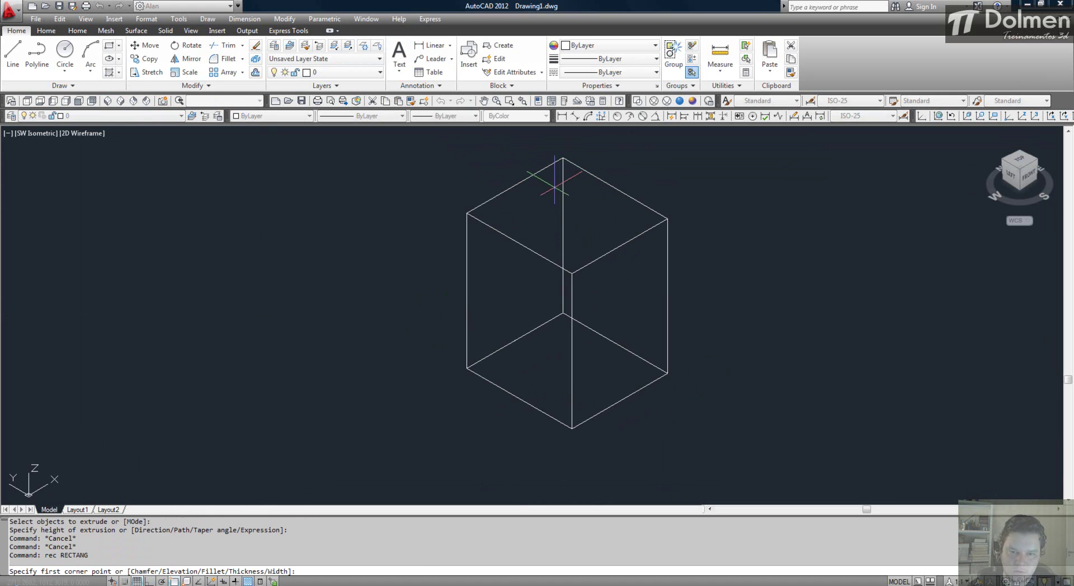
pyautogui.press('Escape')
# Draw a freehand rectangle at ground level that overlaps the box's base and sticks out past its left side.
pyautogui.write('rec')
pyautogui.press('Return')
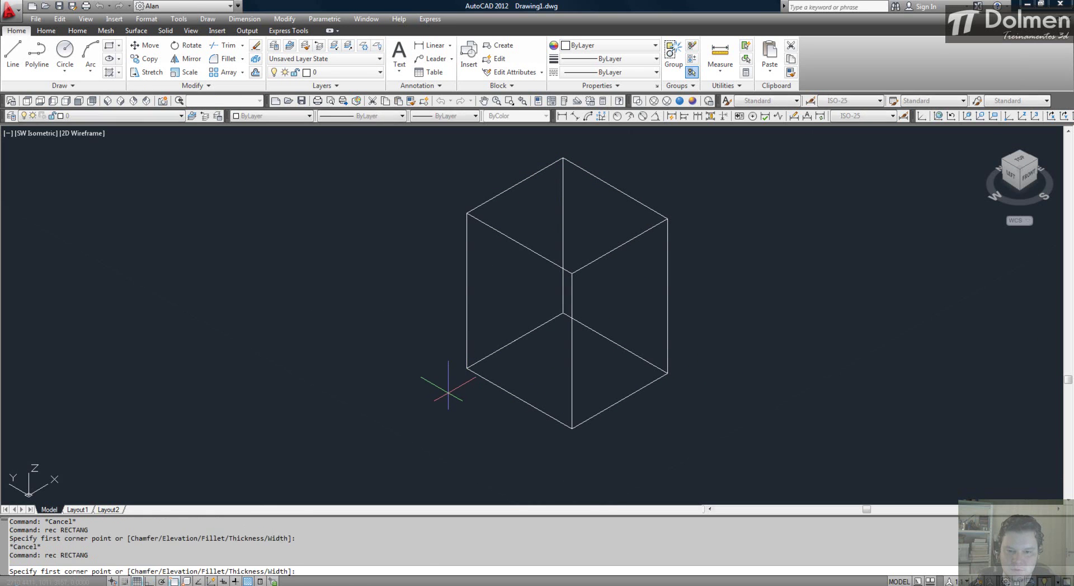
pyautogui.click(448, 394)
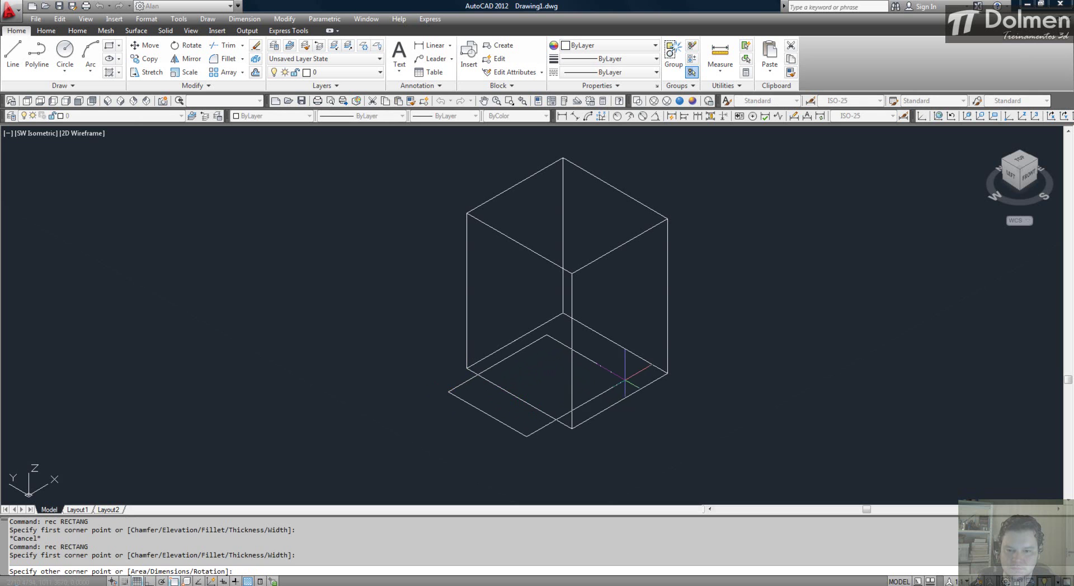
pyautogui.click(626, 379)
pyautogui.press('Escape')
# Extrude the overlapping rectangle upward into a box lower than the first one.
pyautogui.write('ext')
pyautogui.press('Return')
pyautogui.click(614, 386)
pyautogui.press('Return')
pyautogui.click(626, 292)
pyautogui.press('Escape')
# Move the smaller box straight up a little so its base sits above the large box's base.
pyautogui.write('m')
pyautogui.press('Return')
pyautogui.click(552, 336)
pyautogui.press('Return')
pyautogui.click(778, 336)
pyautogui.click(786, 309)
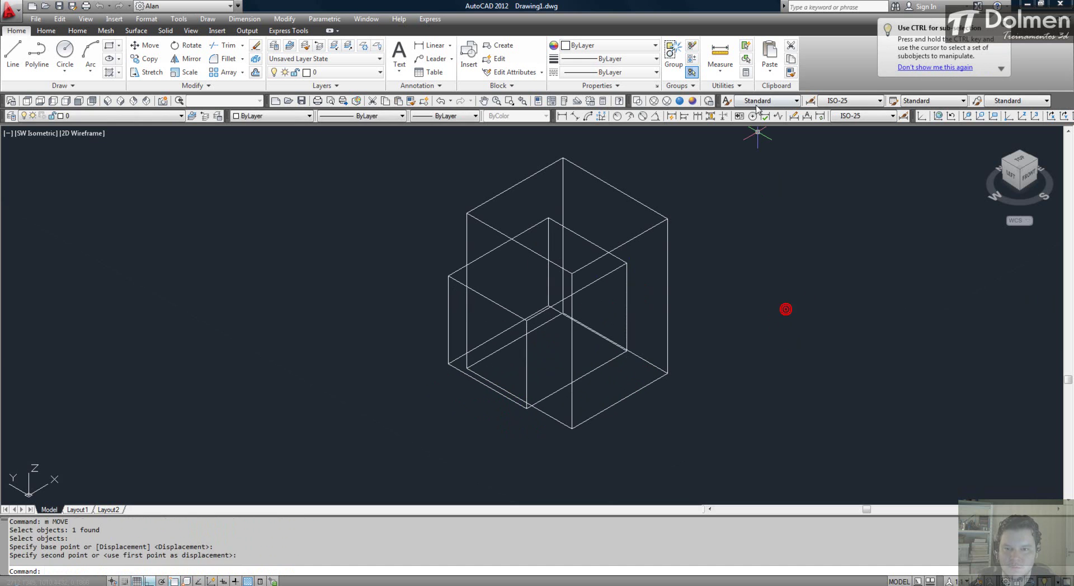
# Display the two boxes in the Realistic visual style, trying the Conceptual style for comparison.
pyautogui.click(680, 101)
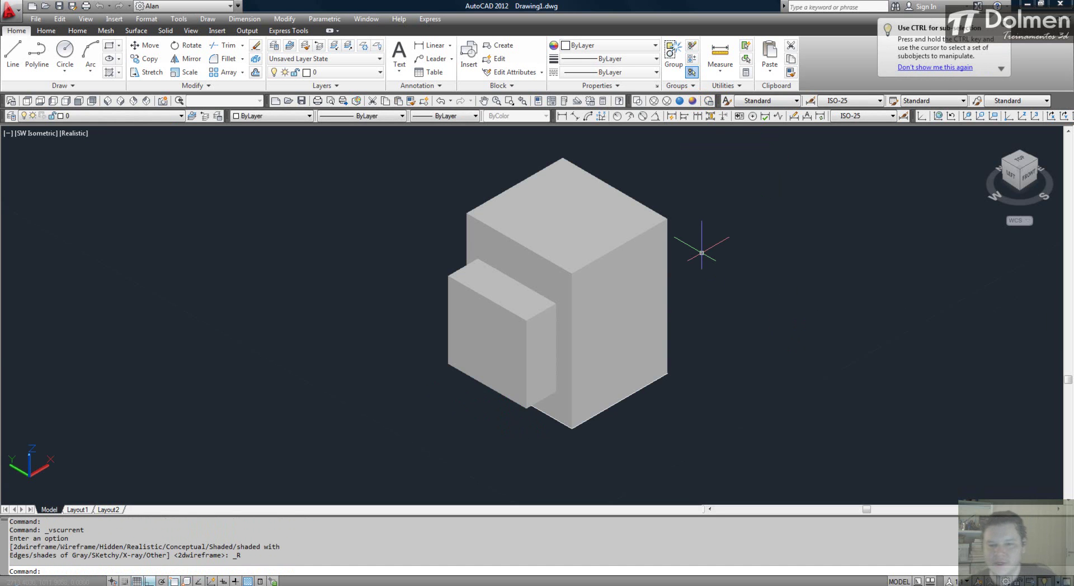
pyautogui.click(693, 101)
pyautogui.click(679, 100)
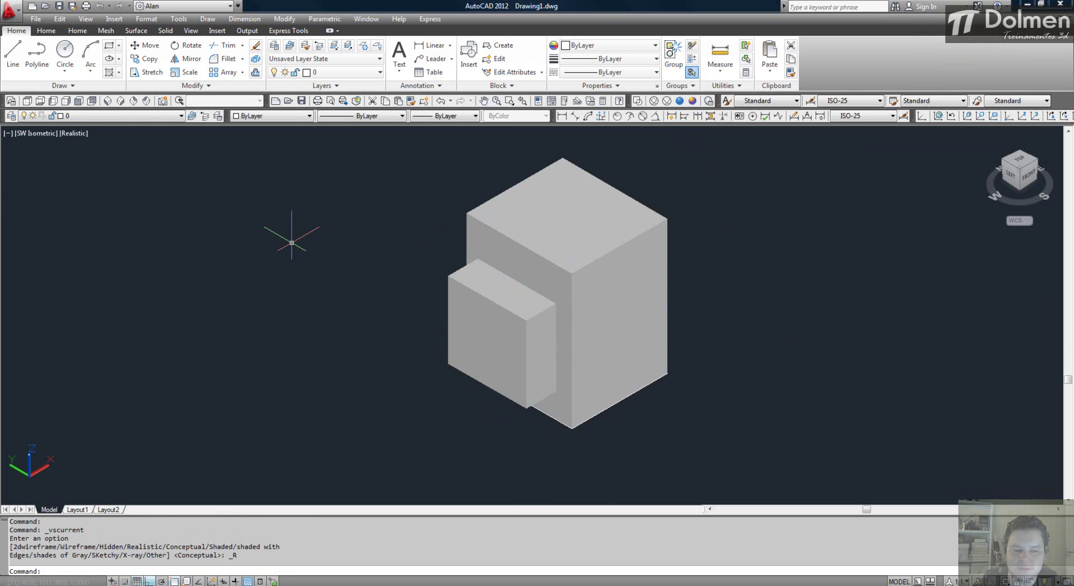
# Subtract the smaller box from the large box.
pyautogui.press('Escape')
pyautogui.press('Escape')
pyautogui.write('su')
pyautogui.press('Return')
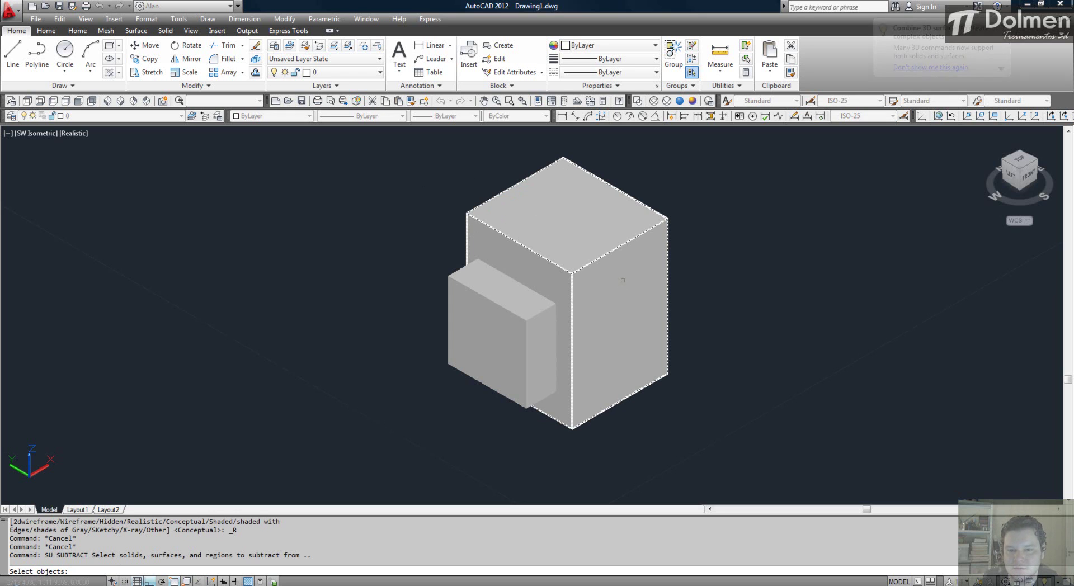
pyautogui.click(571, 165)
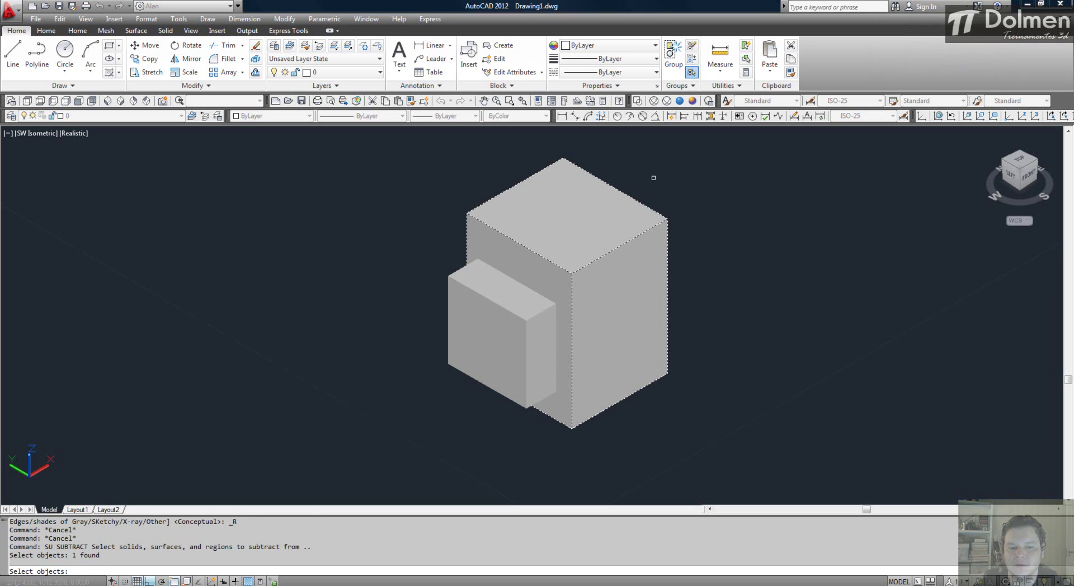
pyautogui.press('Return')
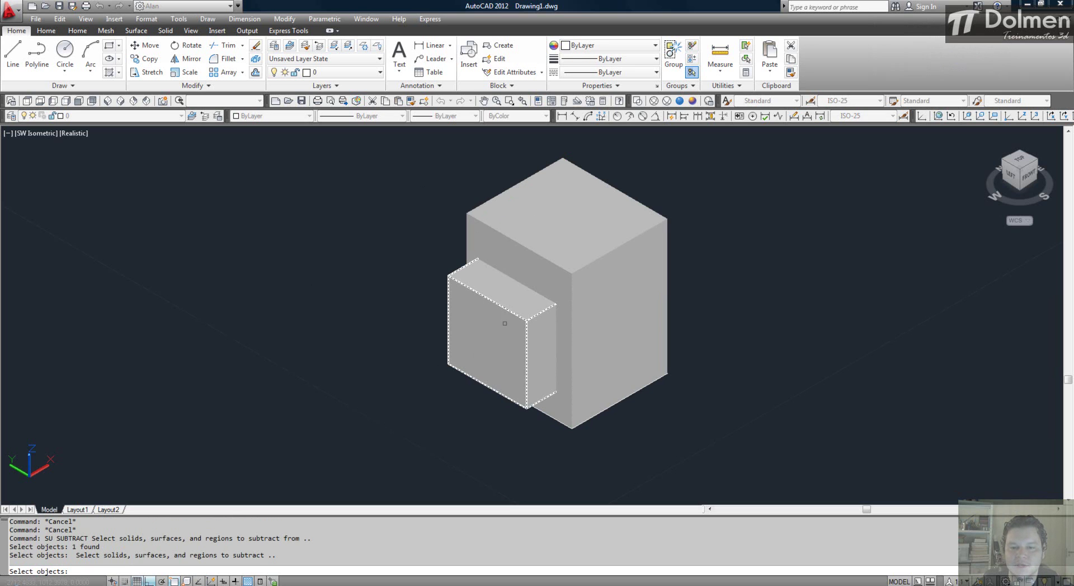
pyautogui.click(448, 276)
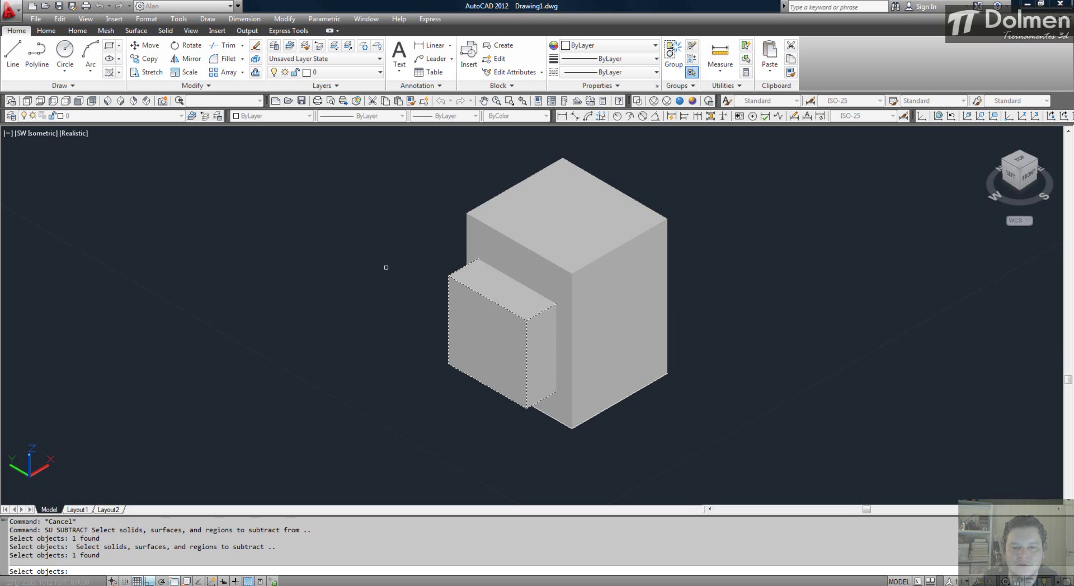
pyautogui.press('Return')
# Inspect the cut in the large box, then erase the box.
pyautogui.scroll(-2, 455, 277)
pyautogui.scroll(4, 571, 365)
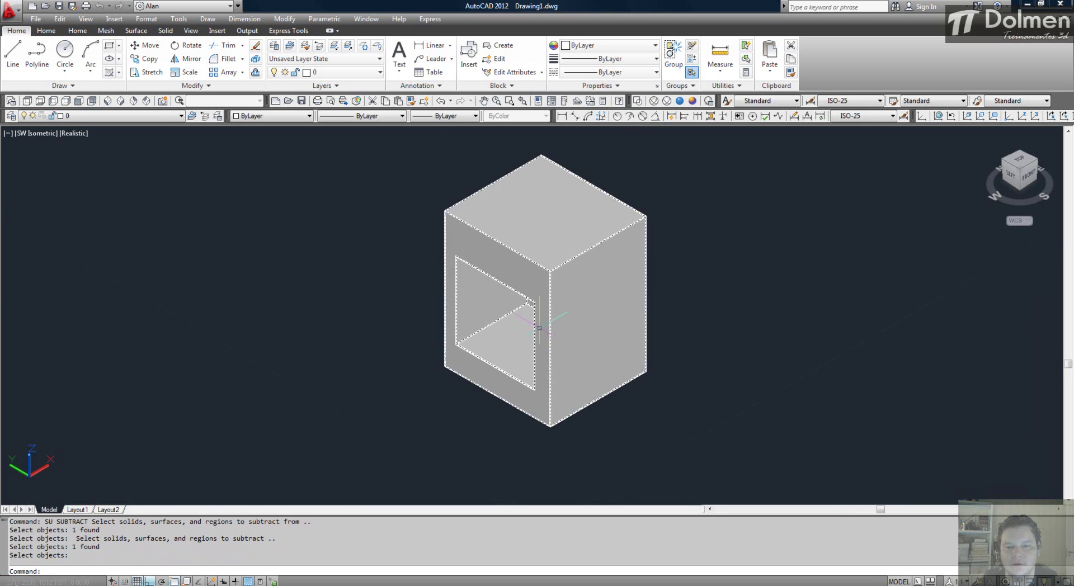
pyautogui.moveTo(572, 365)
pyautogui.keyDown('shift'); pyautogui.mouseDown(button='middle')
pyautogui.moveTo(643, 328)
pyautogui.moveTo(725, 341)
pyautogui.moveTo(568, 363)
pyautogui.mouseUp(button='middle'); pyautogui.keyUp('shift')
pyautogui.scroll(-4, 569, 323)
pyautogui.press('Escape')
pyautogui.write('e')
pyautogui.press('space')
pyautogui.click(578, 298)
pyautogui.press('space')
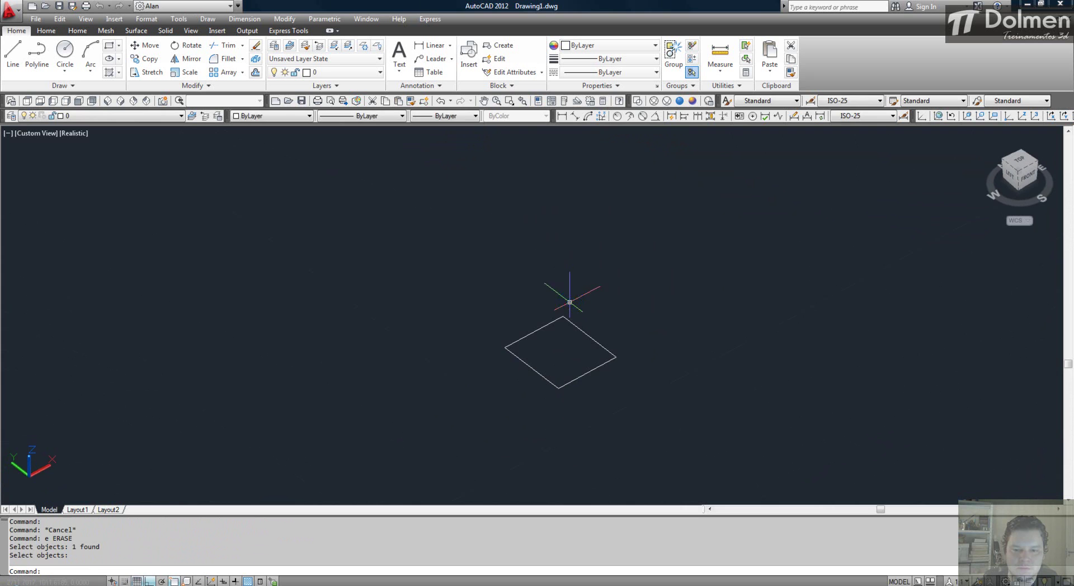
# Erase the remaining four-sided line outline with a crossing selection.
pyautogui.press('Escape')
pyautogui.write('e')
pyautogui.press('space')
pyautogui.click(658, 289)
pyautogui.click(436, 415)
pyautogui.press('space')
pyautogui.press('Escape')
pyautogui.press('Escape')
pyautogui.press('Escape')
pyautogui.press('Escape')
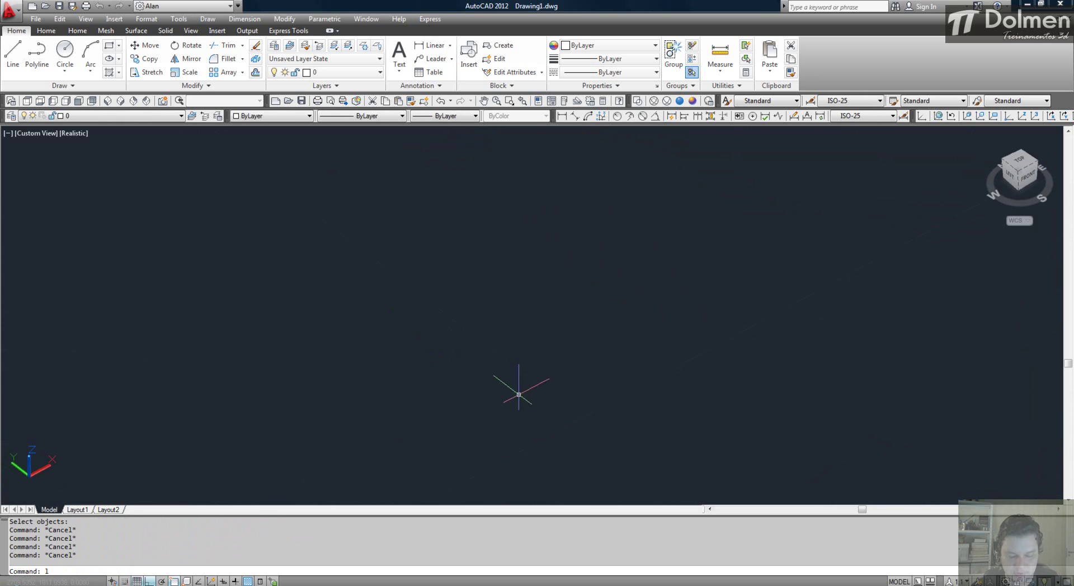
pyautogui.write('l')
pyautogui.press('space')
pyautogui.click(560, 427)
pyautogui.press('Escape')
# Draw a 4 by 4 rectangle using the relative corner @4,4.
pyautogui.write('rec')
pyautogui.press('space')
pyautogui.click(513, 401)
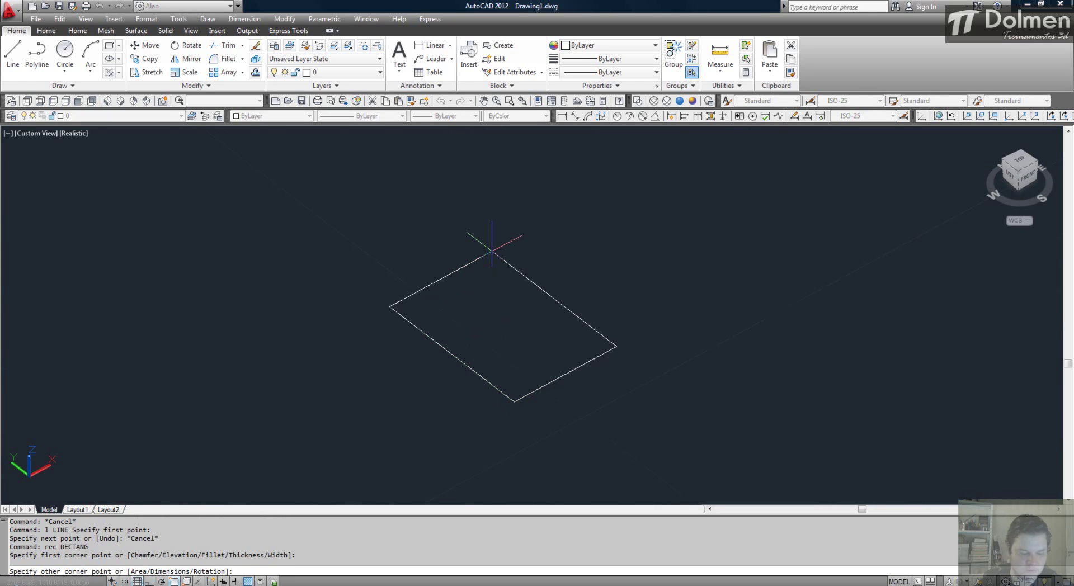
pyautogui.write('@4,4')
pyautogui.press('Return')
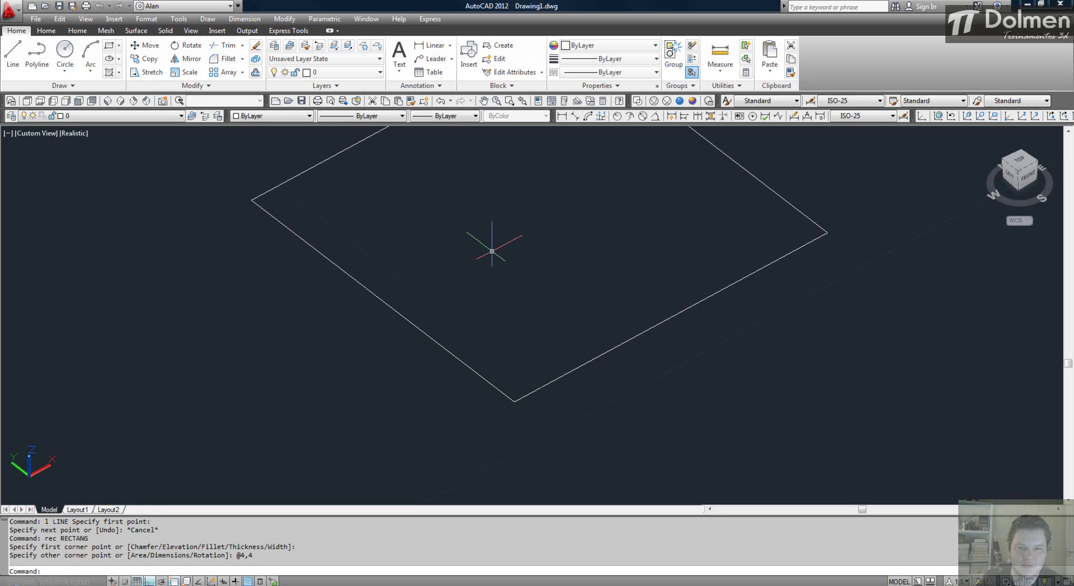
# Offset the rectangle outward by 0.15 to form the wall thickness.
pyautogui.scroll(-3, 508, 274)
pyautogui.press('Escape')
pyautogui.press('Escape')
pyautogui.write('o')
pyautogui.press('space')
pyautogui.write('.15')
pyautogui.press('Return')
pyautogui.click(560, 242)
pyautogui.click(630, 207)
pyautogui.press('Escape')
pyautogui.press('Escape')
pyautogui.press('Escape')
# Explode both rectangles into separate lines.
pyautogui.write('x')
pyautogui.press('space')
pyautogui.click(529, 319)
pyautogui.click(394, 448)
pyautogui.rightClick(394, 448)
pyautogui.press('Escape')
# Draw a short line across the wall thickness at the midpoint of the front-left wall.
pyautogui.write('l')
pyautogui.press('space')
pyautogui.click(406, 363)
pyautogui.press('Escape')
pyautogui.press('Escape')
pyautogui.press('space')
pyautogui.press('Escape')
pyautogui.press('Escape')
# Offset the short cross line by 1 to each side along the wall.
pyautogui.write('o')
pyautogui.press('space')
pyautogui.write('1')
pyautogui.press('Return')
pyautogui.scroll(3, 397, 364)
pyautogui.click(420, 352)
pyautogui.click(383, 275)
pyautogui.click(421, 354)
pyautogui.click(504, 354)
pyautogui.press('Escape')
pyautogui.press('space')
pyautogui.press('Escape')
# Erase the original cross line at the wall's midpoint.
pyautogui.write('e')
pyautogui.press('space')
pyautogui.click(379, 391)
pyautogui.click(437, 328)
pyautogui.press('space')
# Start a line at the inner right corner of the walled plan.
pyautogui.moveTo(653, 315); pyautogui.dragTo(431, 324, button='middle')
pyautogui.press('Escape')
pyautogui.press('Escape')
pyautogui.write('l')
pyautogui.press('space')
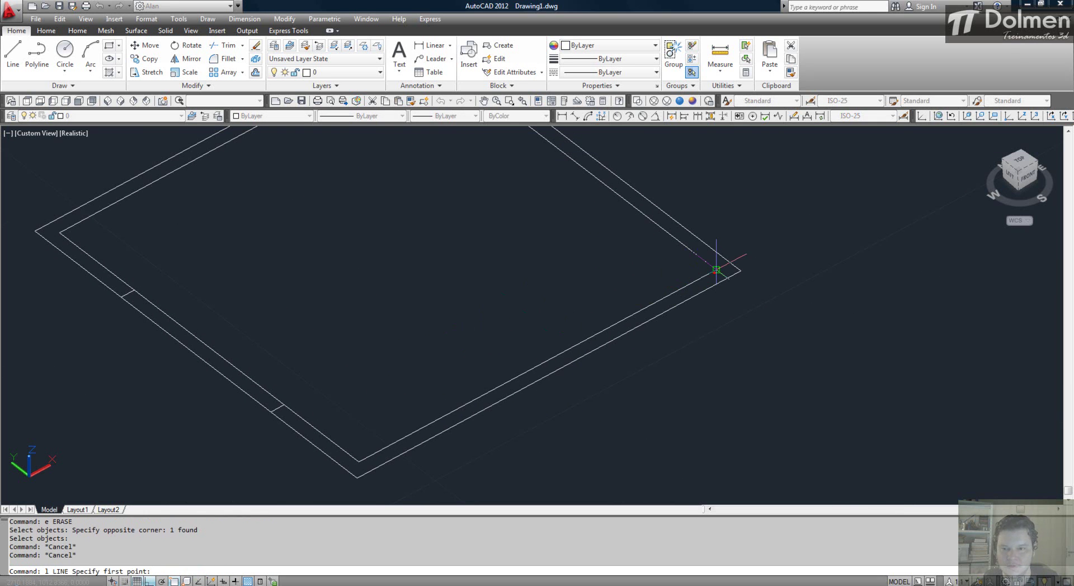
pyautogui.click(715, 270)
pyautogui.write('.1')
pyautogui.press('space')
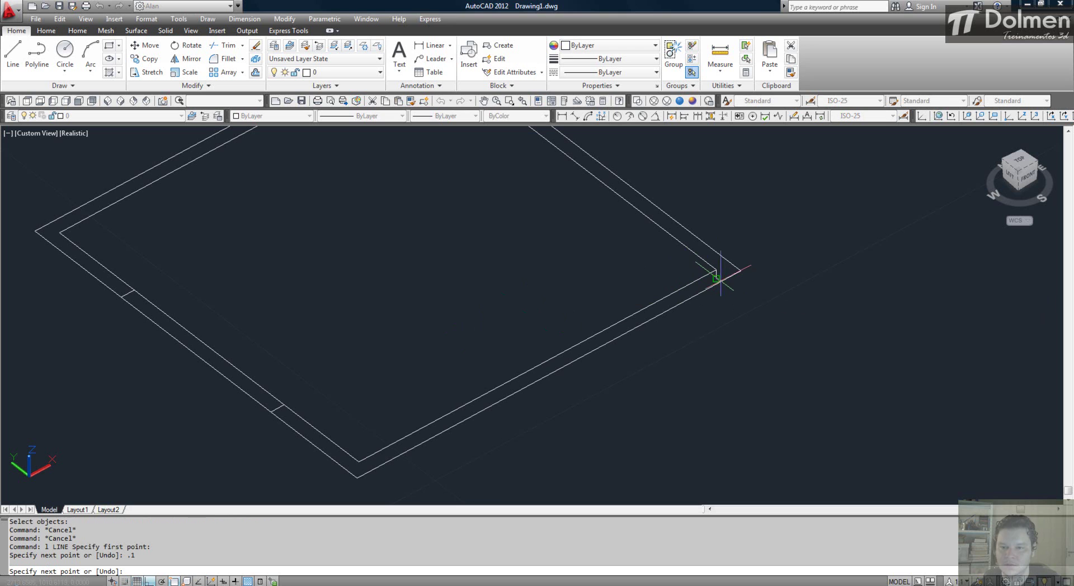
pyautogui.write('u')
pyautogui.press('space')
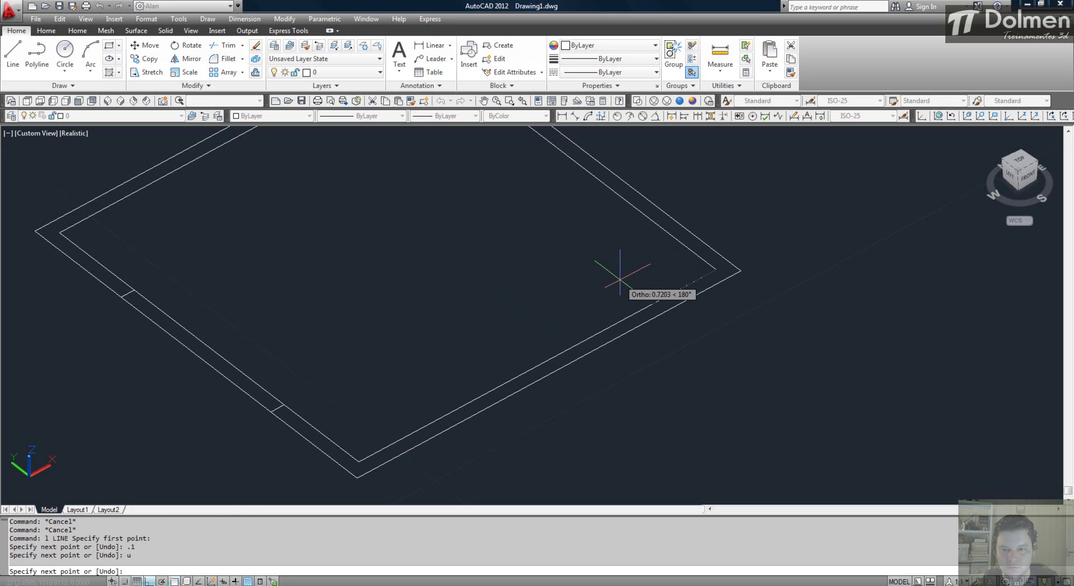
# Continue the line 0.1 along the front-right wall, then straight across the wall thickness.
pyautogui.write('.1')
pyautogui.press('space')
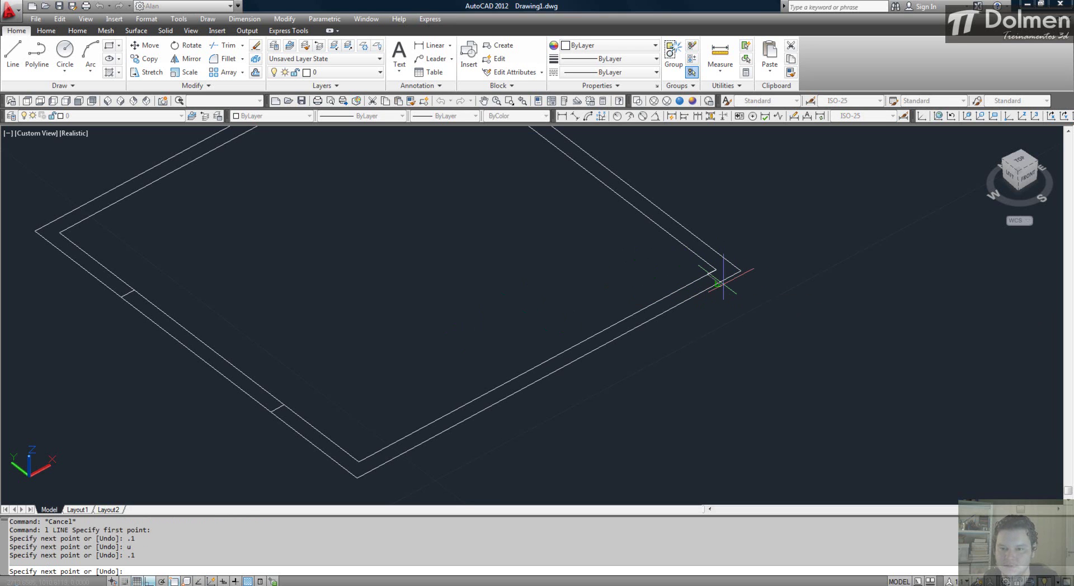
pyautogui.click(720, 283)
pyautogui.press('Escape')
# Offset the cross line near the right corner by 0.8 along the front-right wall.
pyautogui.write('o')
pyautogui.press('space')
pyautogui.write('.8')
pyautogui.press('space')
pyautogui.click(711, 274)
pyautogui.click(477, 302)
pyautogui.press('Escape')
pyautogui.scroll(-5, 626, 266)
pyautogui.press('Escape')
pyautogui.moveTo(519, 282); pyautogui.dragTo(489, 337, button='middle')
pyautogui.scroll(2, 489, 338)
pyautogui.write('tr')
pyautogui.press('space')
pyautogui.press('space')
pyautogui.press('space')
pyautogui.click(435, 344)
pyautogui.click(376, 377)
pyautogui.press('Escape')
pyautogui.press('Escape')
# Trim away the wall lines between the cross lines to open the front-left and front-right walls.
pyautogui.write('tr')
pyautogui.press('space')
pyautogui.press('space')
pyautogui.click(412, 352)
pyautogui.click(377, 380)
pyautogui.click(686, 340)
pyautogui.click(664, 313)
pyautogui.press('Escape')
# Copy the whole trimmed room plan along the X direction, beside the original.
pyautogui.write('c')
pyautogui.scroll(-4, 652, 305)
pyautogui.write('o')
pyautogui.press('space')
pyautogui.click(738, 203)
pyautogui.click(427, 388)
pyautogui.press('space')
pyautogui.click(564, 415)
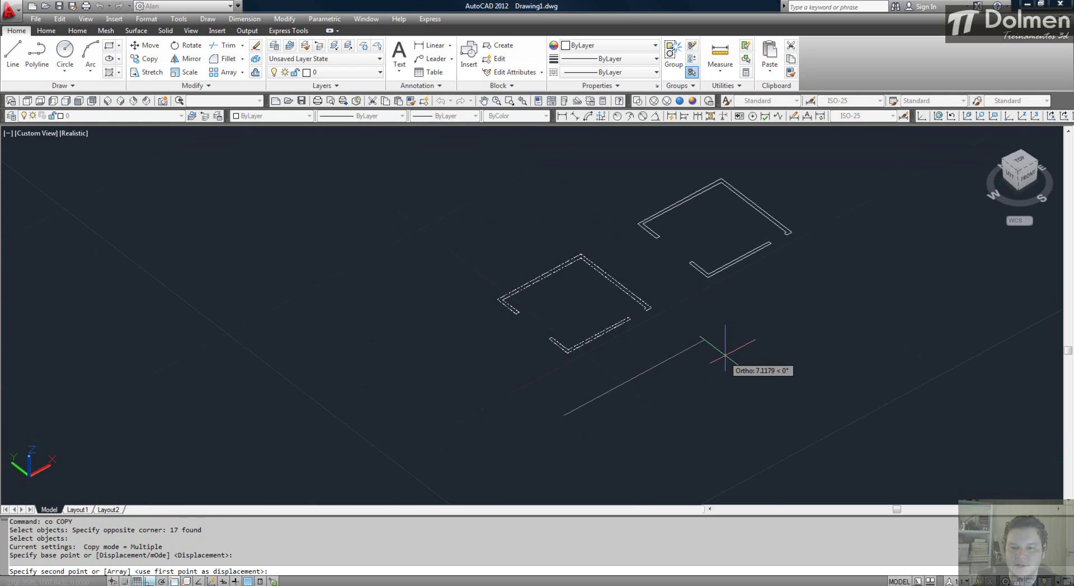
pyautogui.click(754, 342)
pyautogui.press('Escape')
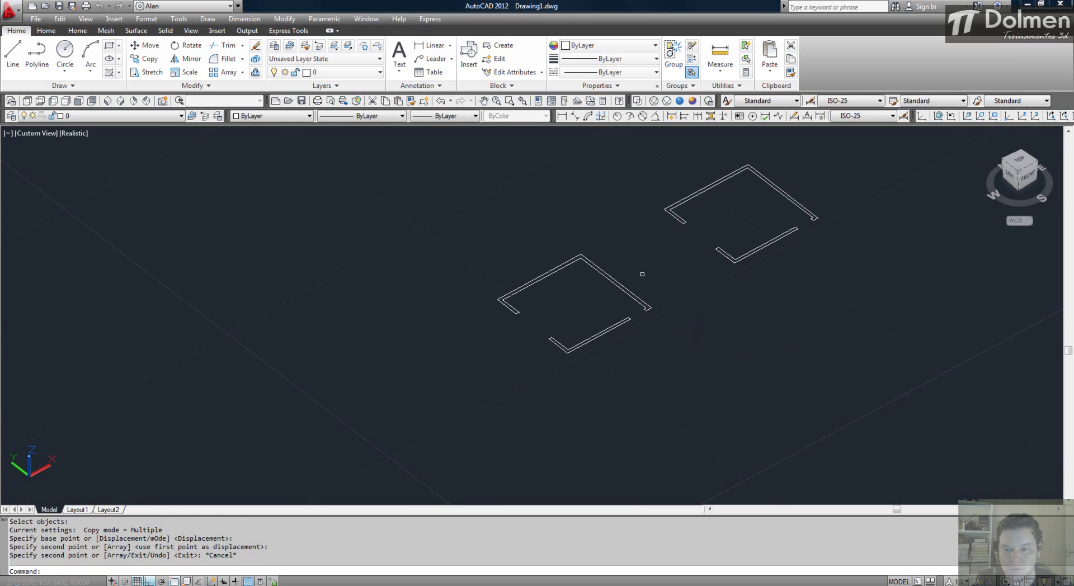
# Extend the wall lines of the copied plan across its openings so the walls run continuously.
pyautogui.scroll(3, 550, 278)
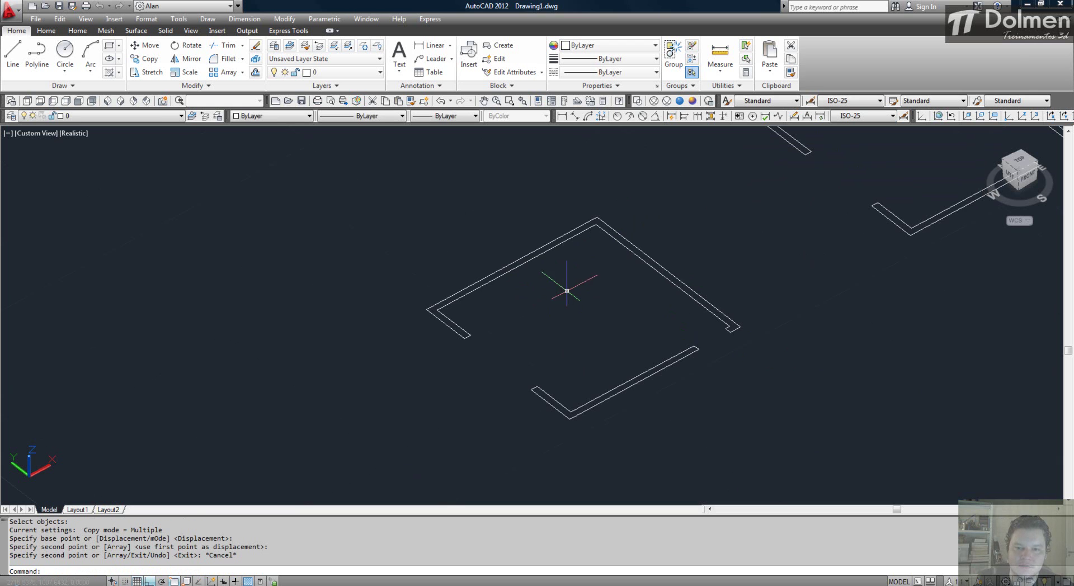
pyautogui.moveTo(449, 365); pyautogui.dragTo(509, 299, button='middle')
pyautogui.write('ex')
pyautogui.press('Return')
pyautogui.press('Return')
pyautogui.click(525, 267)
pyautogui.click(525, 265)
pyautogui.click(749, 286)
pyautogui.press('Escape')
# Presspull the original plan's large wall outline up by 3.
pyautogui.moveTo(446, 328); pyautogui.dragTo(481, 243, button='middle')
pyautogui.scroll(2, 413, 278)
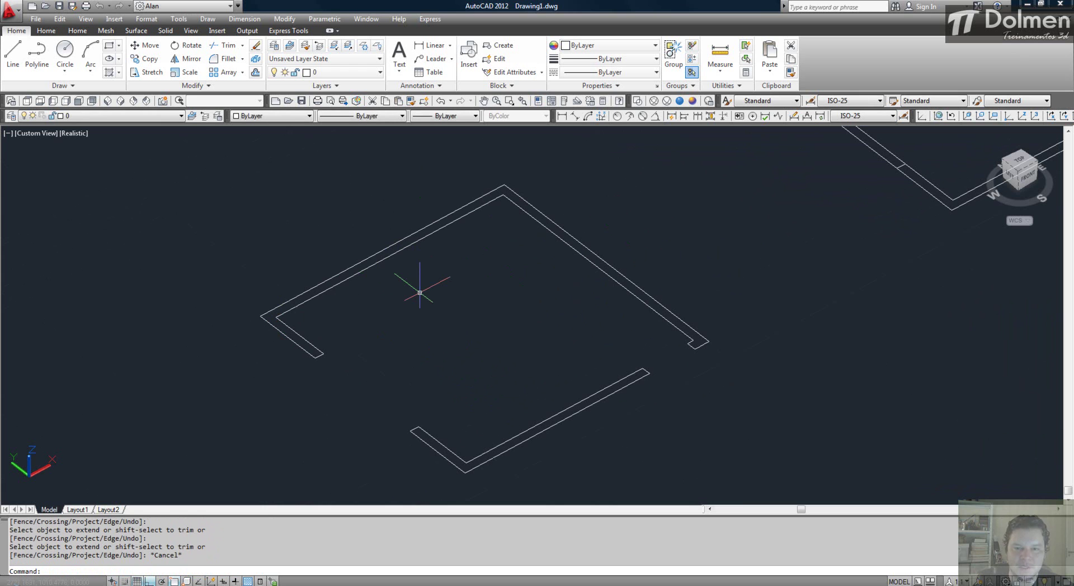
pyautogui.write('press')
pyautogui.press('Return')
pyautogui.click(424, 231)
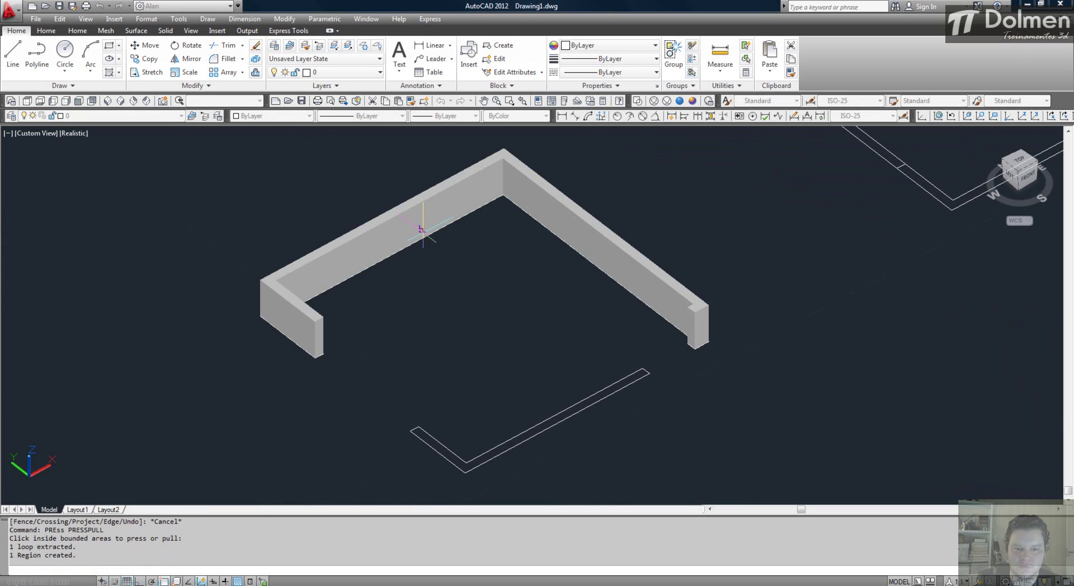
pyautogui.press('Return')
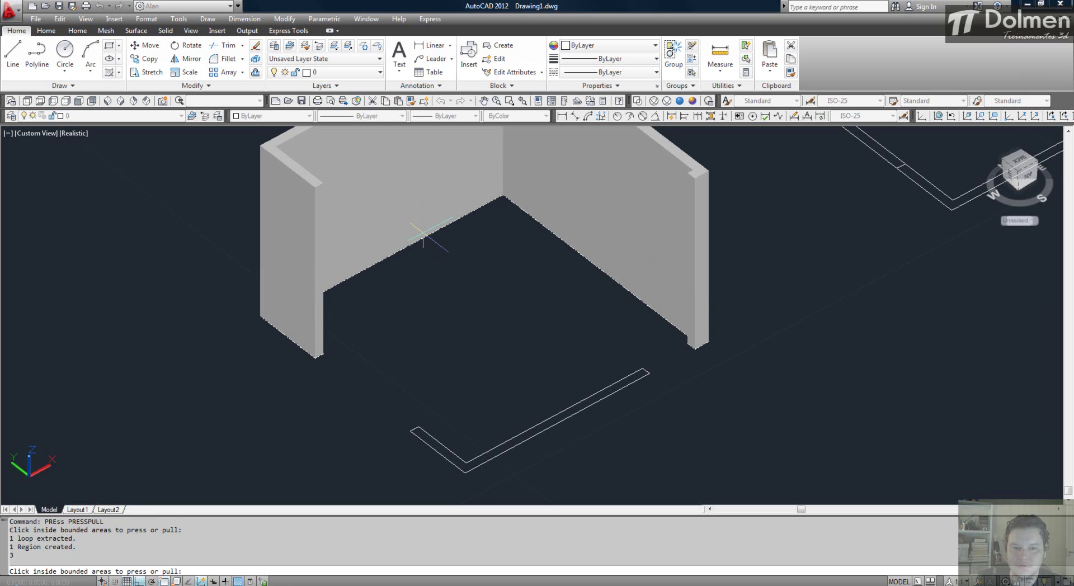
# Presspull the original plan's remaining L-shaped wall outline up to the height of the other walls.
pyautogui.press('Return')
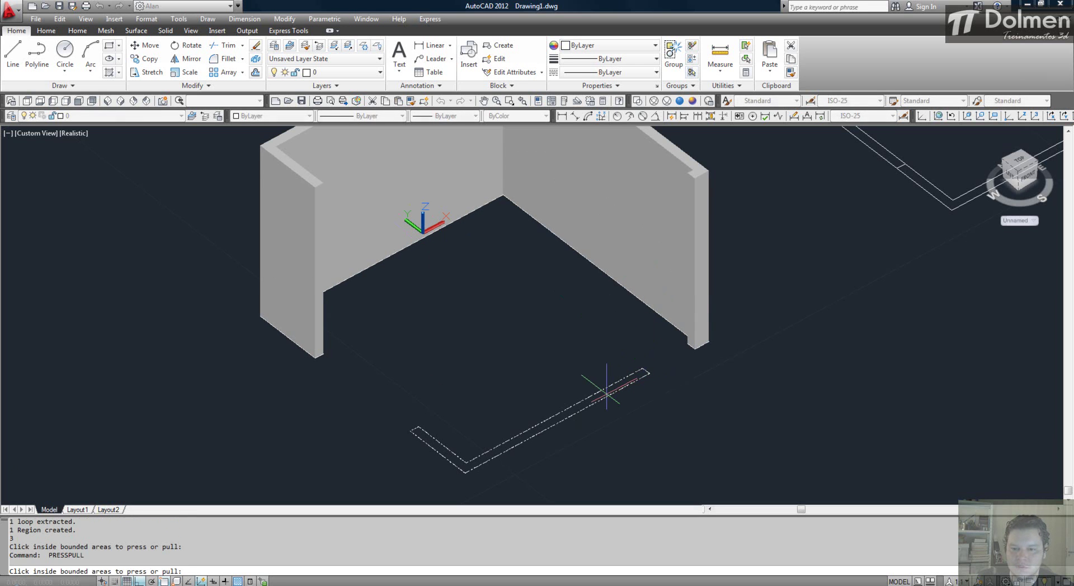
pyautogui.click(609, 393)
pyautogui.click(606, 396)
pyautogui.press('Escape')
# Draw a rectangle between the wall tops across the door opening in the front-right wall.
pyautogui.scroll(-3, 567, 313)
pyautogui.scroll(4, 567, 258)
pyautogui.write('rec')
pyautogui.press('Return')
pyautogui.scroll(4, 559, 258)
pyautogui.click(531, 282)
pyautogui.press('Escape')
# Extrude the rectangle above the door opening by -0.8 to form the lintel.
pyautogui.write('ex')
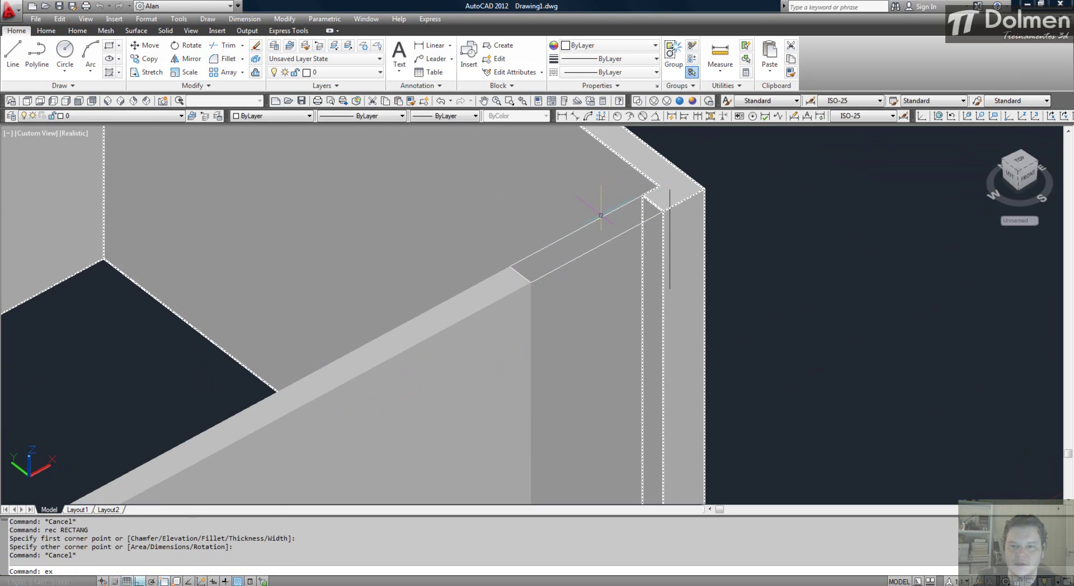
pyautogui.write('t')
pyautogui.press('Return')
pyautogui.click(601, 213)
pyautogui.press('Return')
pyautogui.write('-.8')
pyautogui.press('Return')
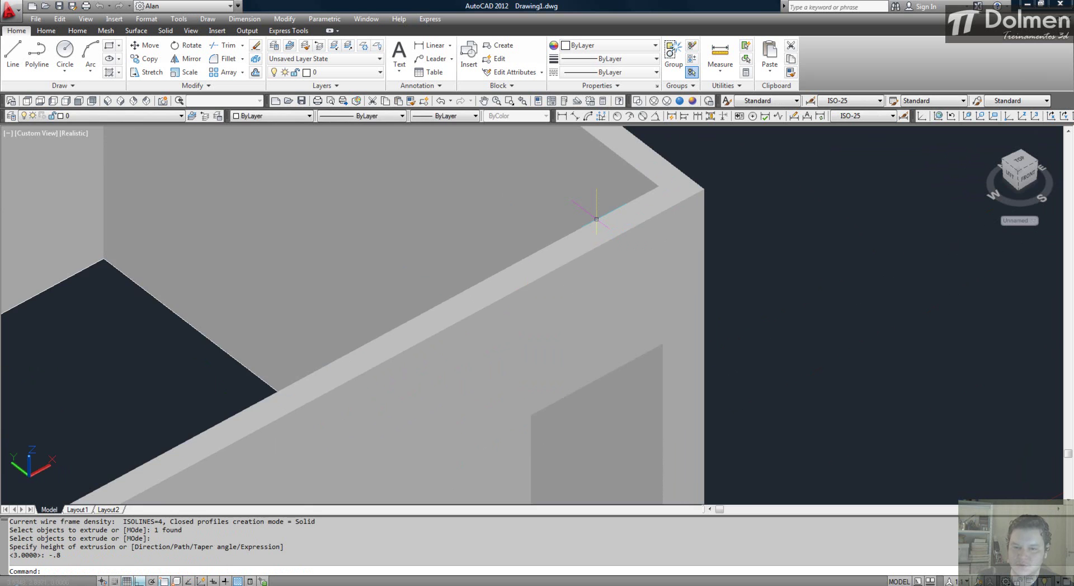
# Draw a rectangle between the wall tops across the window opening in the front-left wall.
pyautogui.scroll(-4, 610, 219)
pyautogui.write('r')
pyautogui.scroll(3, 354, 244)
pyautogui.write('ec')
pyautogui.press('Return')
pyautogui.click(377, 218)
pyautogui.click(523, 311)
# Extrude the rectangle above the window opening by -0.8.
pyautogui.write('ext')
pyautogui.press('Return')
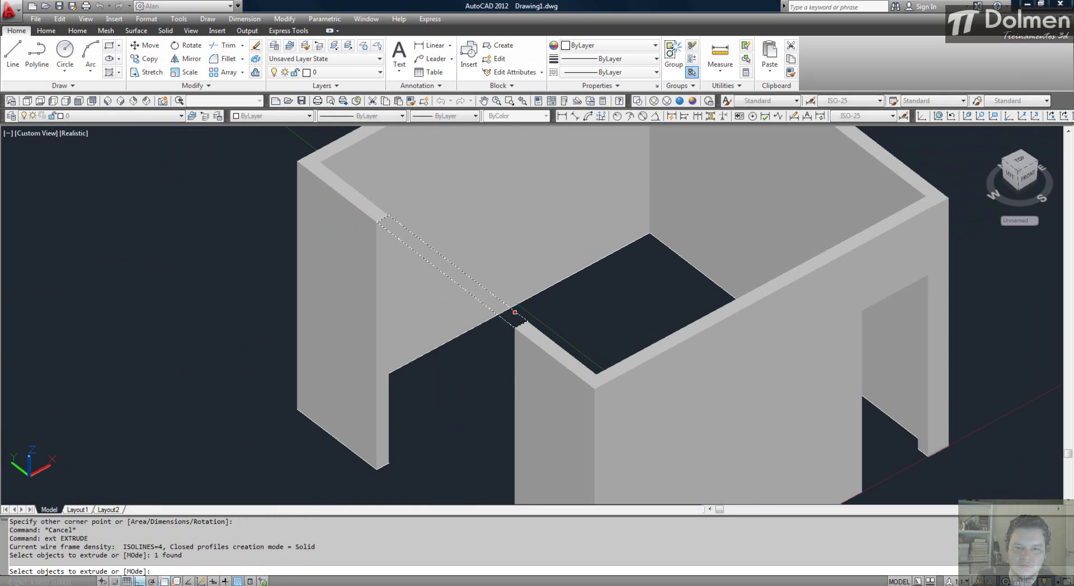
pyautogui.click(508, 310)
pyautogui.press('Return')
pyautogui.press('Return')
# Draw a rectangle between the wall bases across the bottom of the window opening.
pyautogui.moveTo(495, 339); pyautogui.dragTo(478, 221, button='middle')
pyautogui.write('rec')
pyautogui.press('Return')
pyautogui.click(369, 344)
pyautogui.click(493, 455)
pyautogui.press('Escape')
# Extrude the rectangle at the base of the window opening by 1 to form the sill wall.
pyautogui.write('ext')
pyautogui.press('Return')
pyautogui.click(446, 418)
pyautogui.press('Return')
pyautogui.write('1')
pyautogui.press('Return')
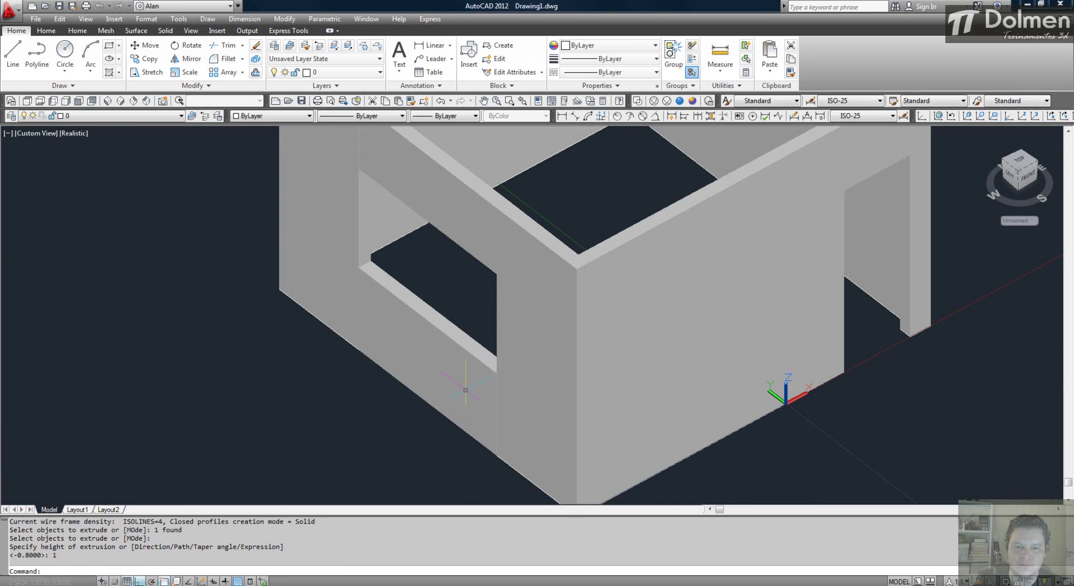
# Presspull the longest wall region of the closed floor-plan copy up by 3.
pyautogui.scroll(-3, 401, 347)
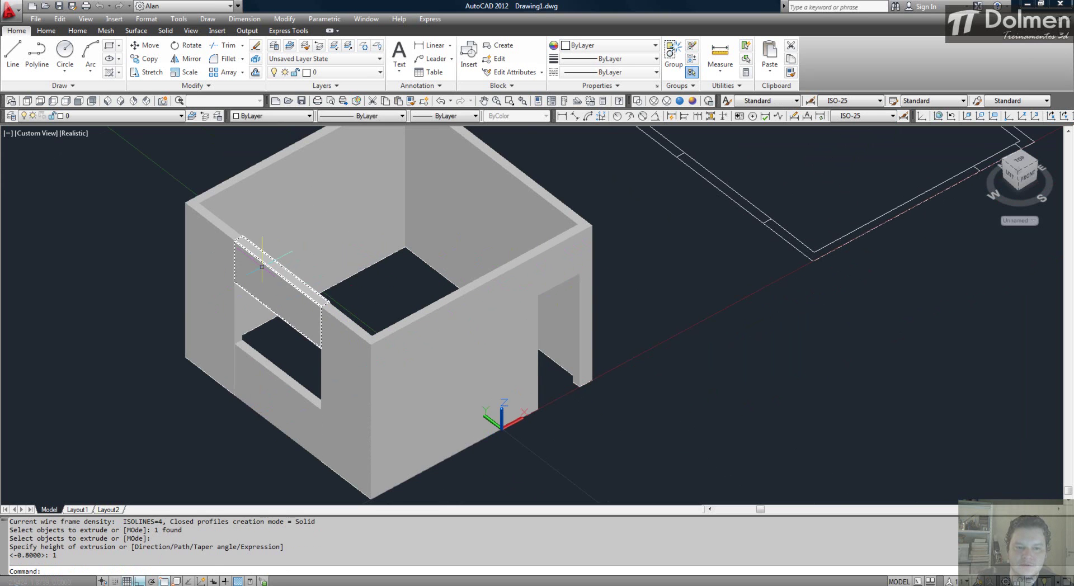
pyautogui.moveTo(742, 201); pyautogui.dragTo(363, 354, button='middle')
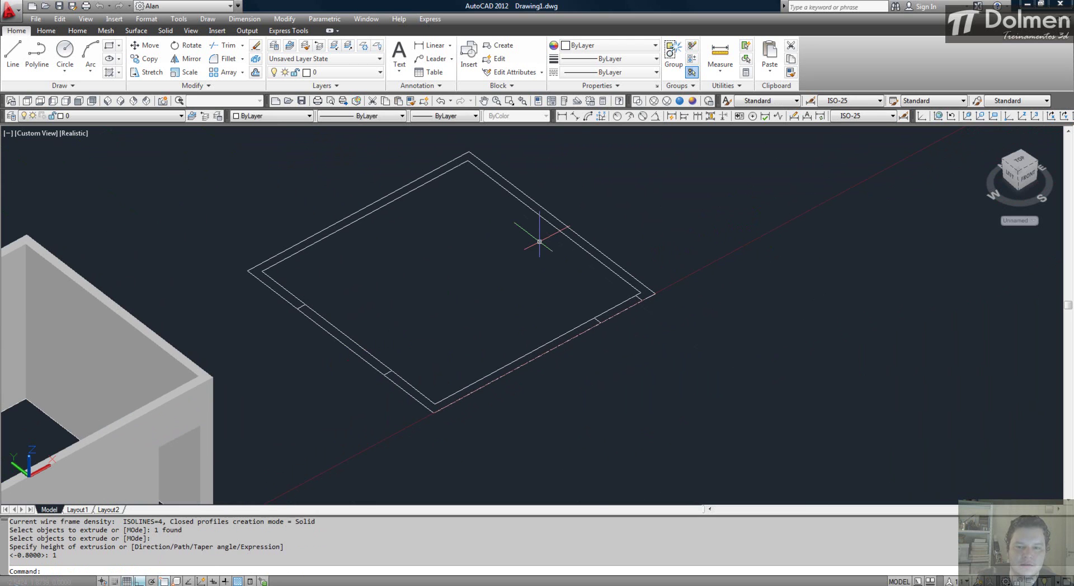
pyautogui.press('Escape')
pyautogui.press('Escape')
pyautogui.press('Escape')
pyautogui.write('PREss')
pyautogui.press('Return')
pyautogui.click(575, 236)
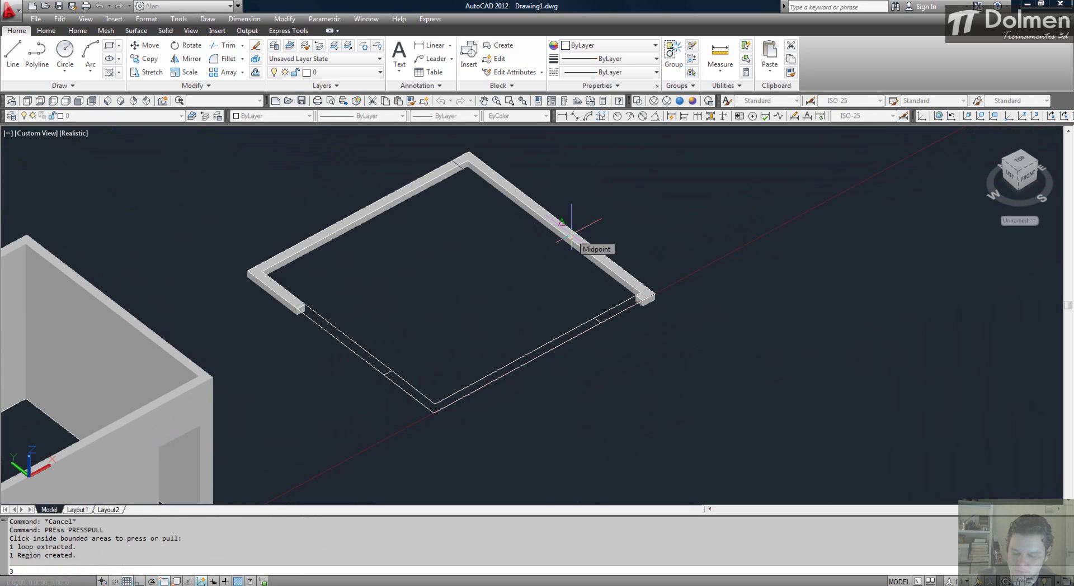
pyautogui.click(571, 229)
pyautogui.press('Return')
# Presspull the window, front corner and door wall segments of the floor-plan copy up to the 3-unit wall height.
pyautogui.click(352, 348)
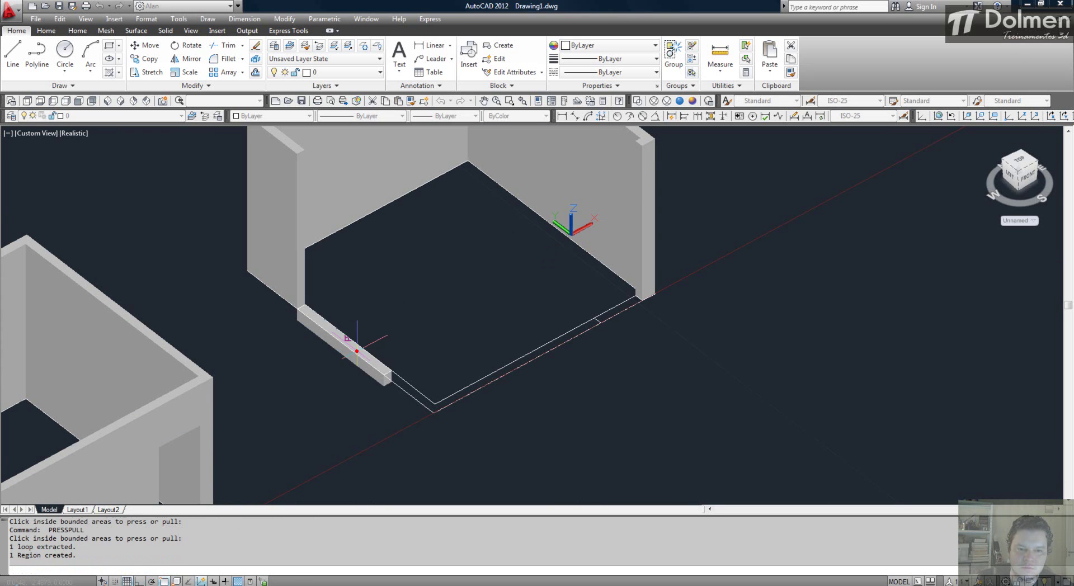
pyautogui.click(356, 351)
pyautogui.click(389, 377)
pyautogui.click(613, 306)
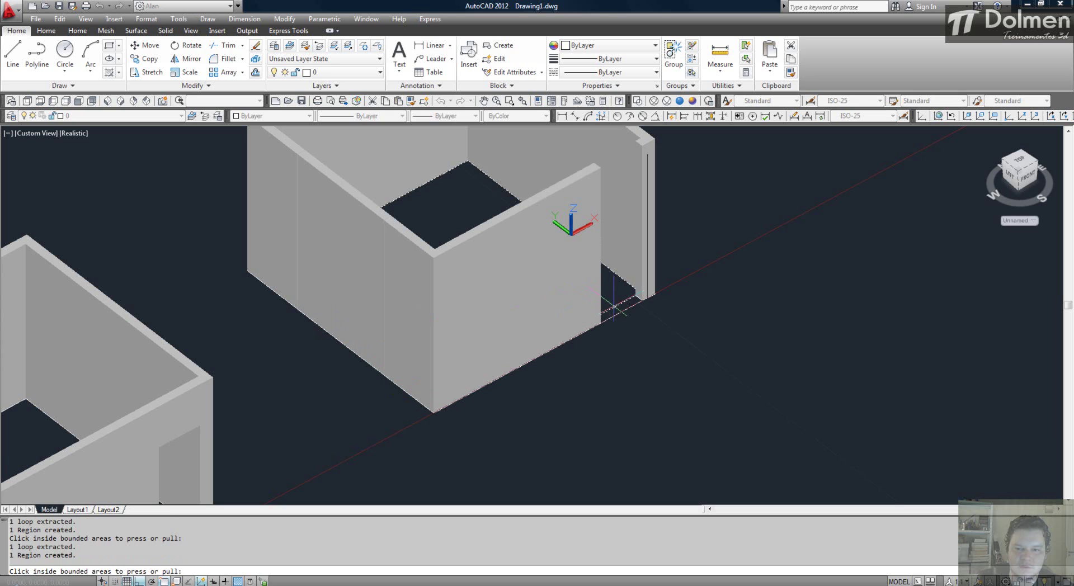
pyautogui.click(616, 307)
pyautogui.press('Escape')
pyautogui.moveTo(506, 324); pyautogui.dragTo(518, 398, button='middle')
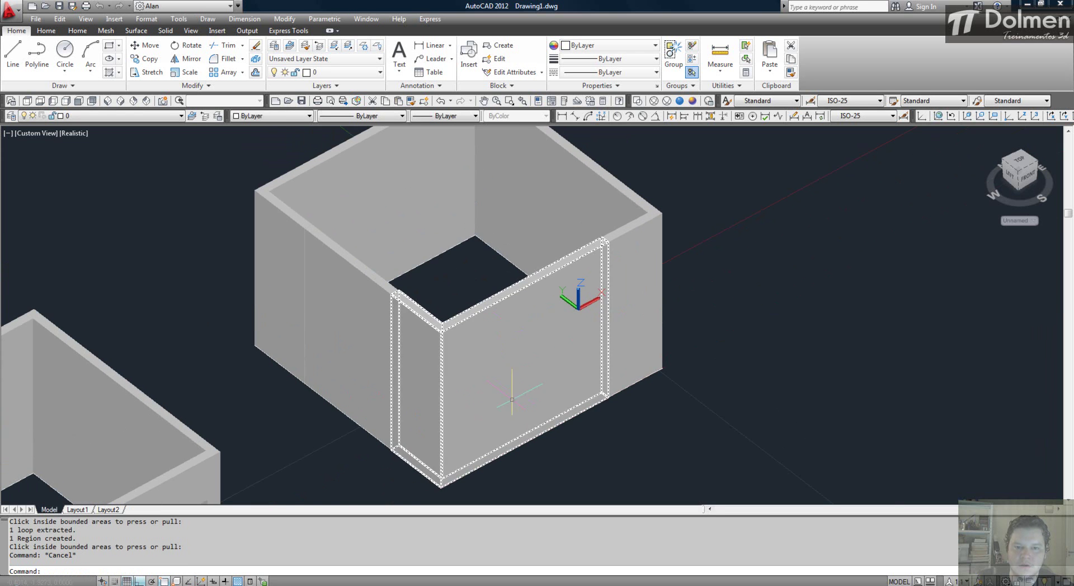
# Show the model in 2D wireframe and draw a rectangle across the wall thickness at the base of the window segment.
pyautogui.click(636, 101)
pyautogui.scroll(5, 408, 309)
pyautogui.write('re')
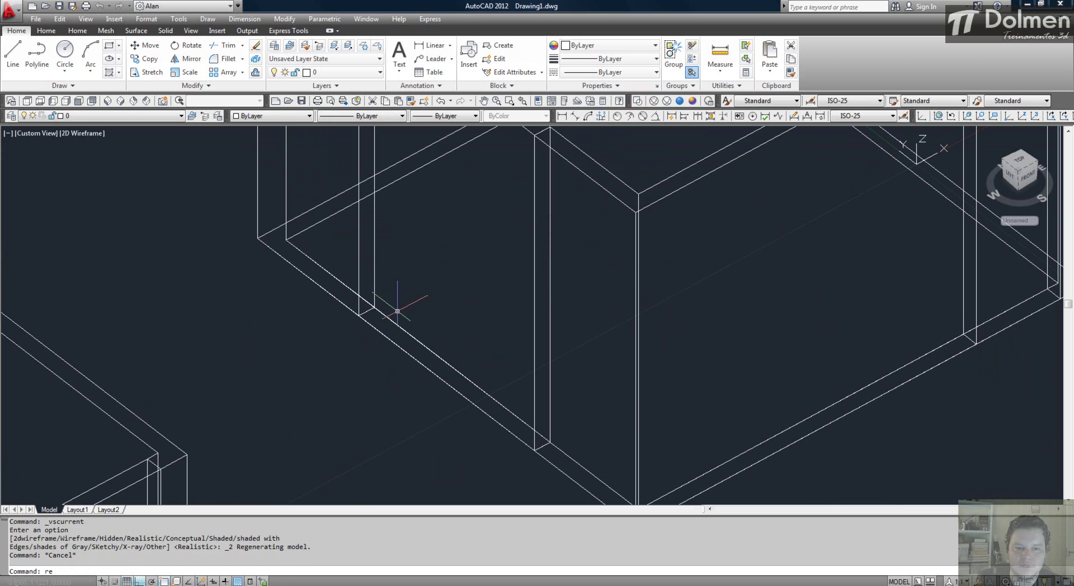
pyautogui.write('c')
pyautogui.press('Return')
pyautogui.click(373, 307)
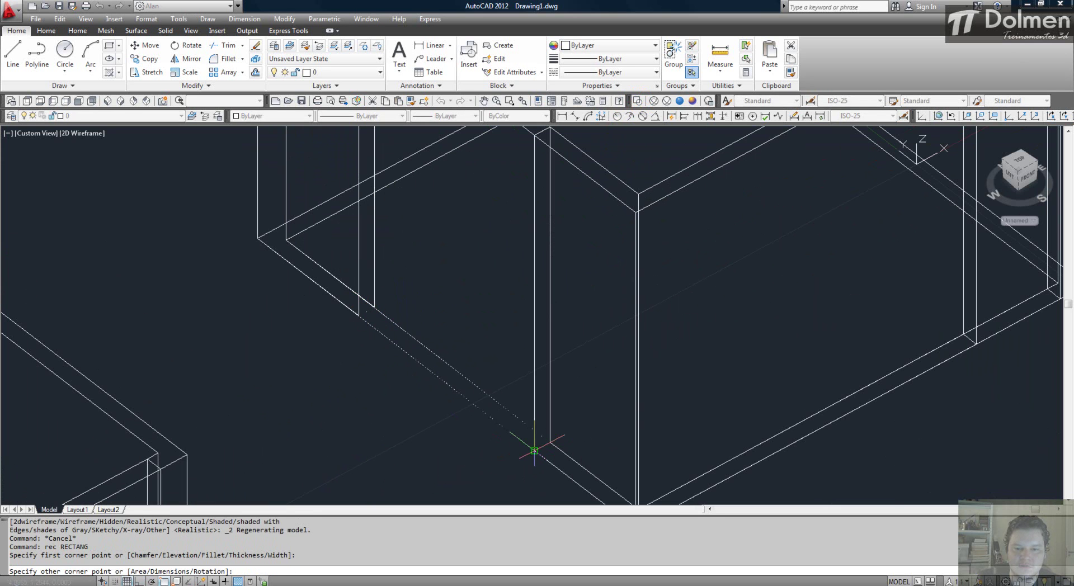
pyautogui.click(534, 450)
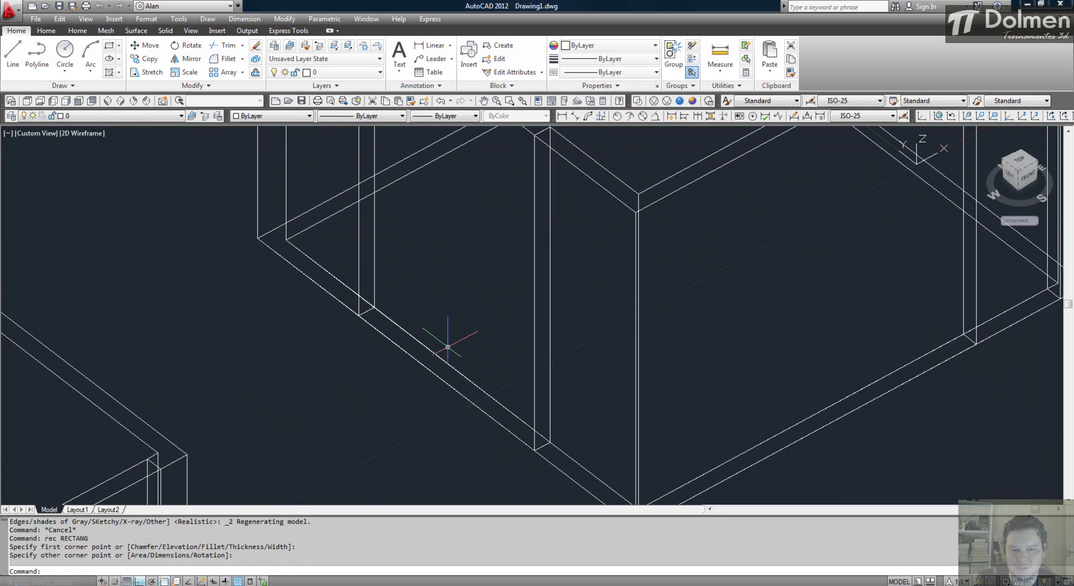
# Stretch both long sides of the window rectangle outward past the inner and outer wall faces.
pyautogui.click(440, 376)
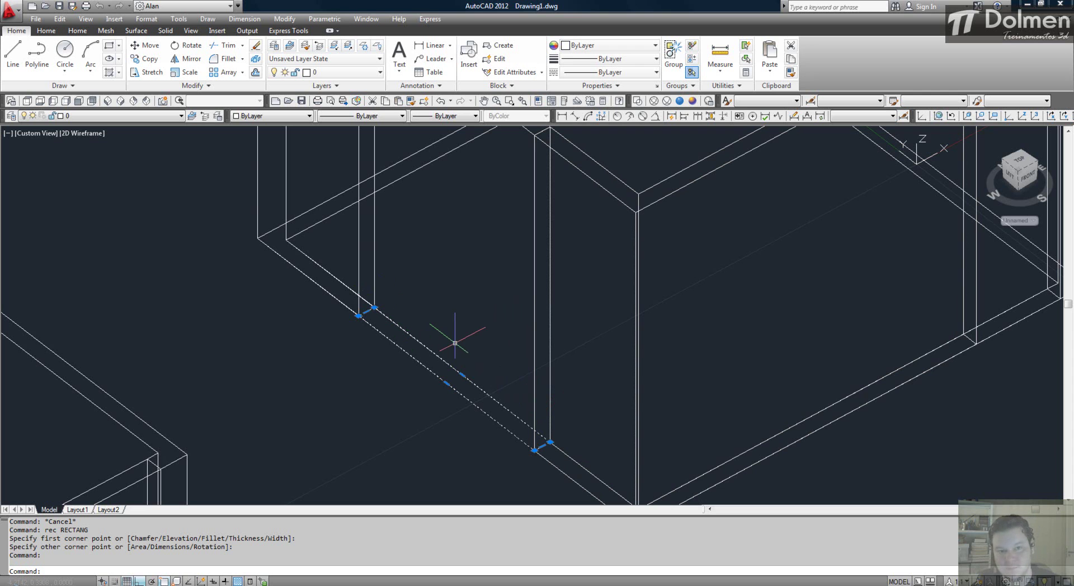
pyautogui.click(462, 374)
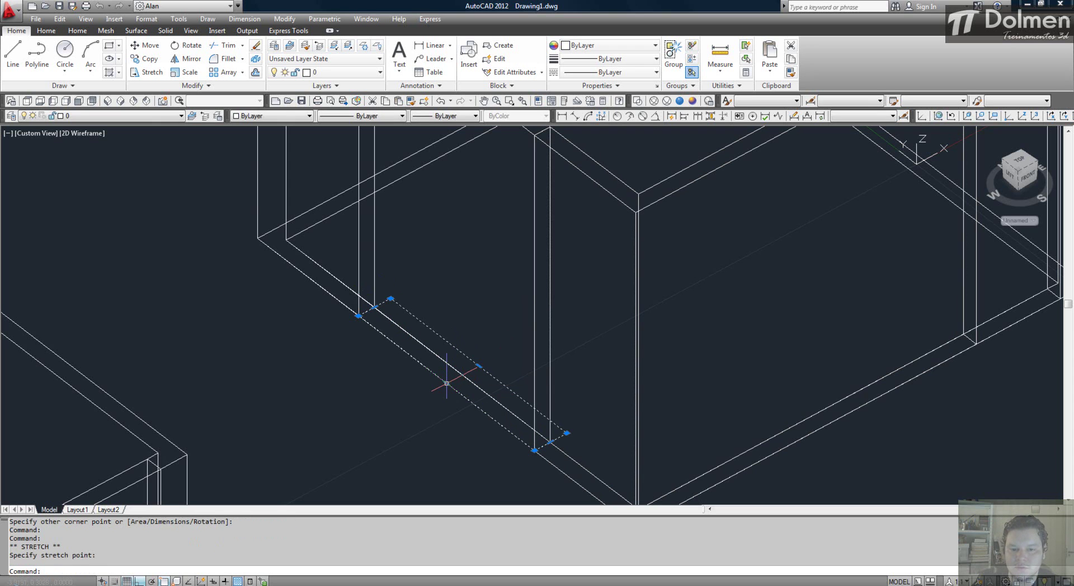
pyautogui.click(423, 395)
pyautogui.click(423, 395)
pyautogui.press('Escape')
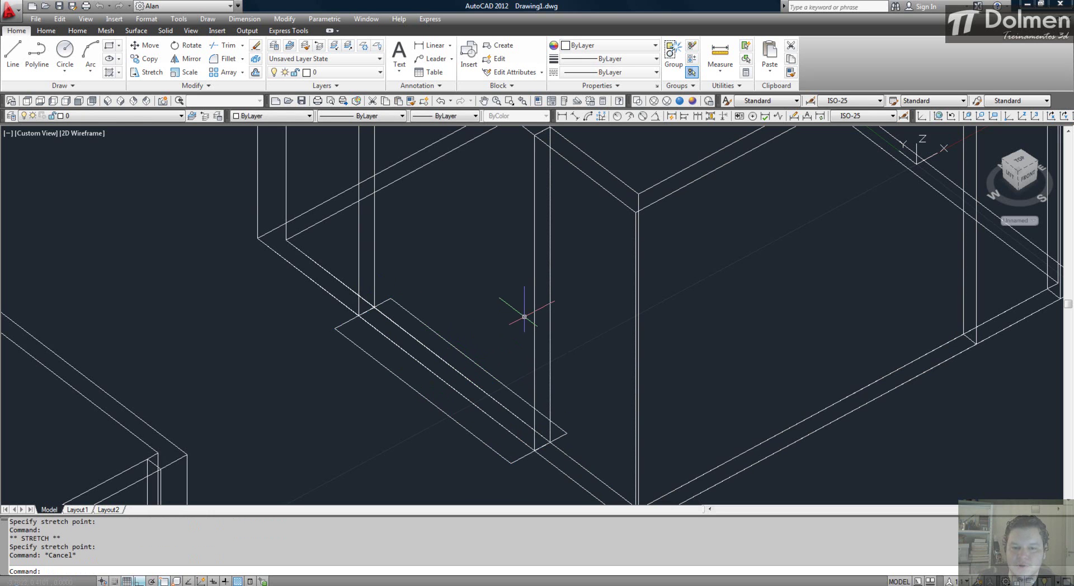
# Extrude the widened window rectangle by 1.2.
pyautogui.click(447, 342)
pyautogui.press('Escape')
pyautogui.write('ext')
pyautogui.press('Return')
pyautogui.click(430, 328)
pyautogui.press('Return')
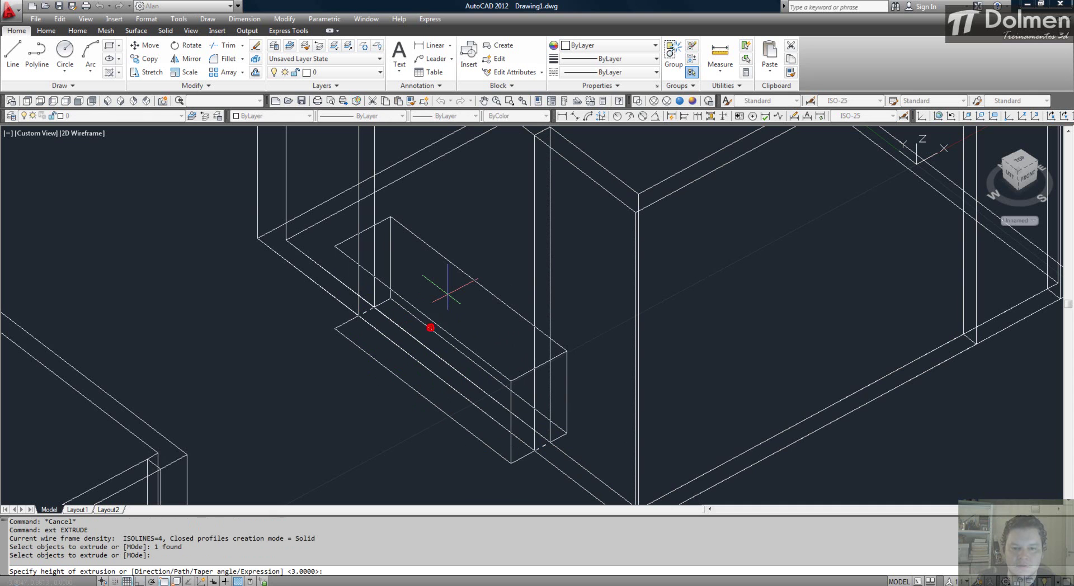
pyautogui.write('1.2')
pyautogui.press('Return')
pyautogui.press('Escape')
pyautogui.press('Escape')
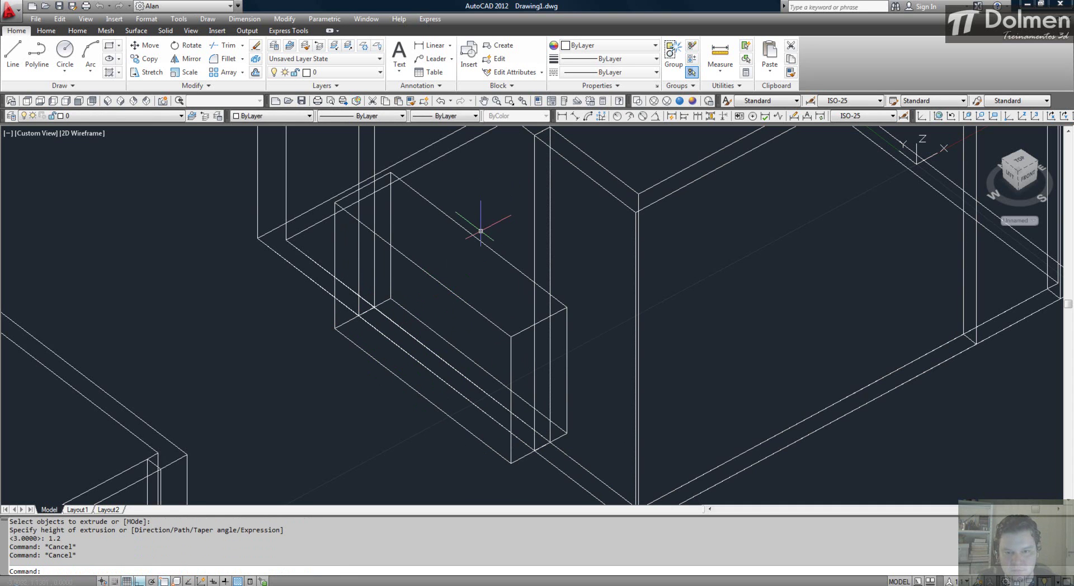
# Move the window box straight up by 1 along Z.
pyautogui.write('m')
pyautogui.press('Return')
pyautogui.click(479, 236)
pyautogui.press('Return')
pyautogui.click(256, 406)
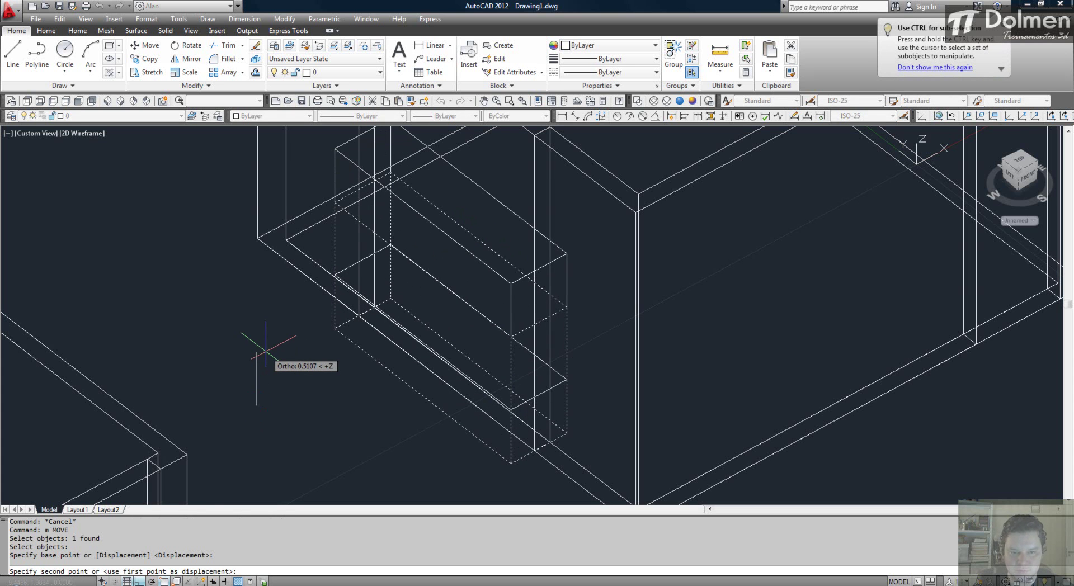
pyautogui.press('Return')
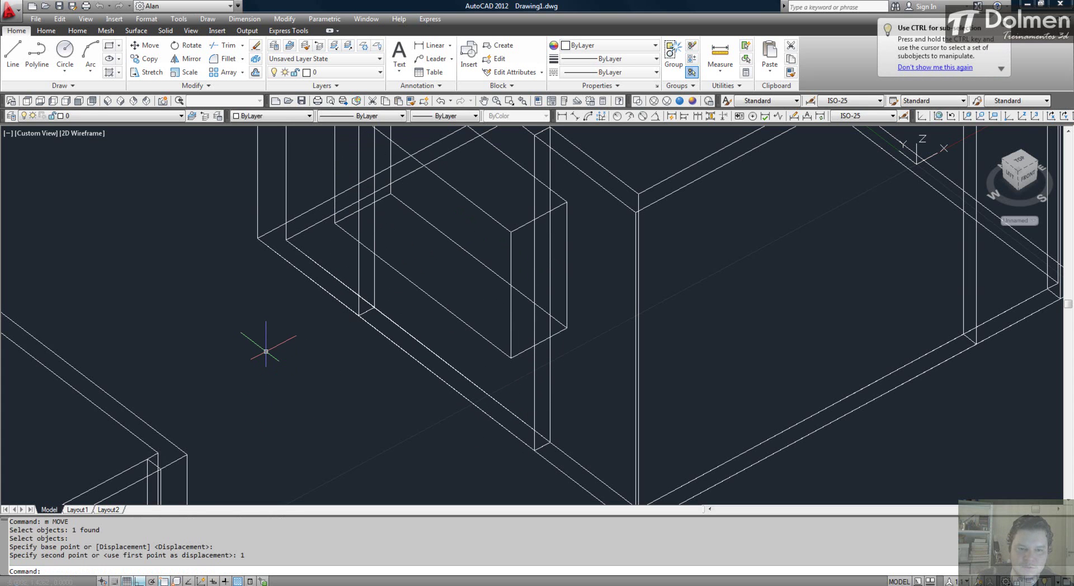
# Draw a rectangle across the wall thickness at the base of the door segment.
pyautogui.scroll(-4, 447, 299)
pyautogui.moveTo(591, 311); pyautogui.dragTo(481, 355, button='middle')
pyautogui.scroll(3, 550, 345)
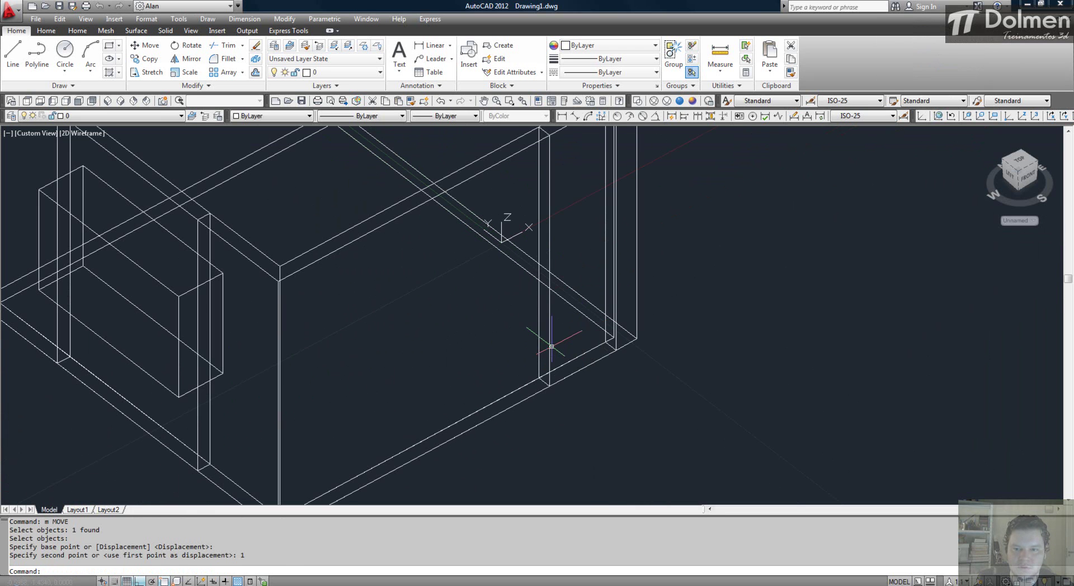
pyautogui.write('rec')
pyautogui.press('Return')
pyautogui.click(550, 385)
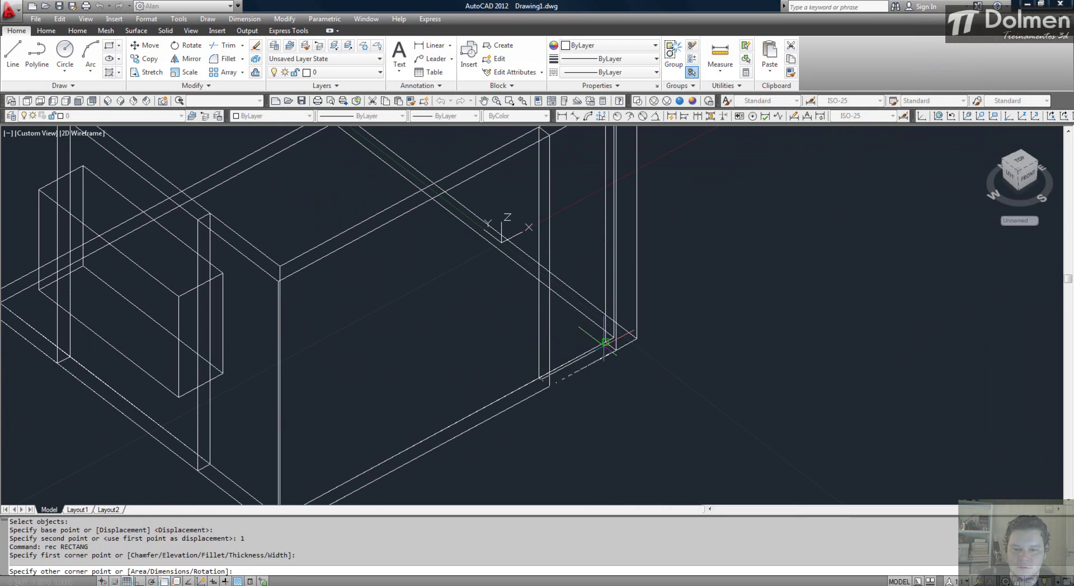
pyautogui.scroll(2, 596, 347)
pyautogui.press('Escape')
# Stretch both long sides of the door rectangle outward past the inner and outer wall faces.
pyautogui.click(576, 355)
pyautogui.click(535, 375)
pyautogui.click(599, 426)
pyautogui.press('Escape')
pyautogui.scroll(-2, 596, 423)
# Extrude the widened door rectangle by 2.2.
pyautogui.write('ext')
pyautogui.press('Return')
pyautogui.click(583, 432)
pyautogui.press('Return')
pyautogui.write('2.2')
pyautogui.press('Return')
pyautogui.scroll(-3, 559, 408)
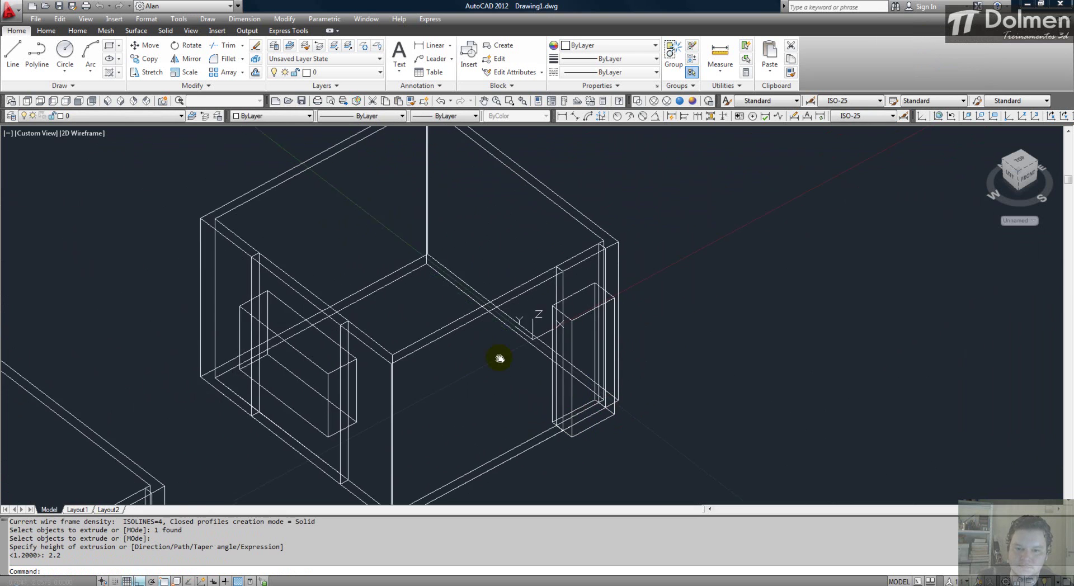
# Show the model in the Realistic visual style and subtract the window box from its wall segment.
pyautogui.click(680, 101)
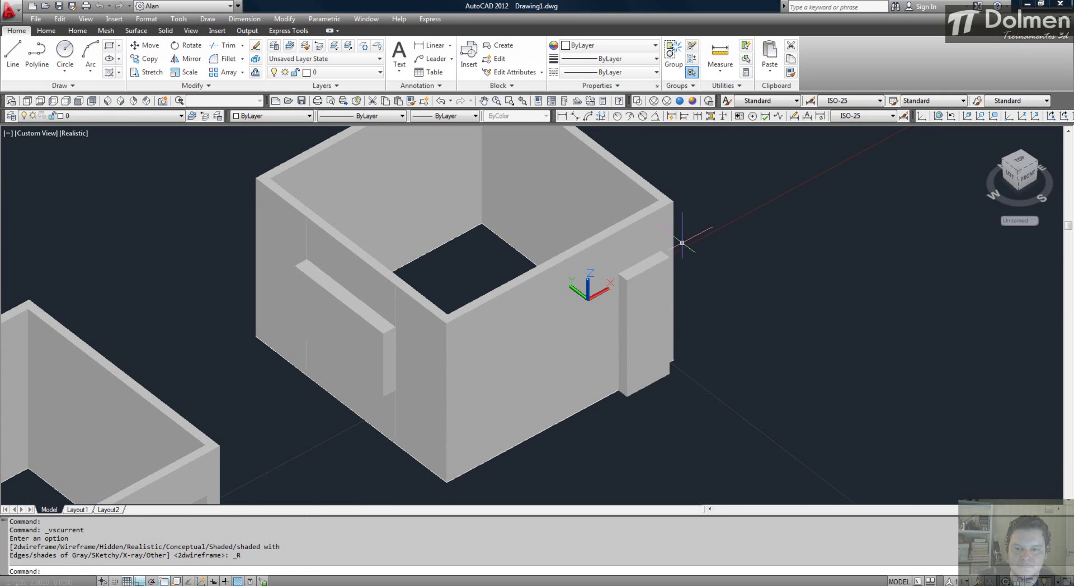
pyautogui.press('Escape')
pyautogui.write('su')
pyautogui.press('Return')
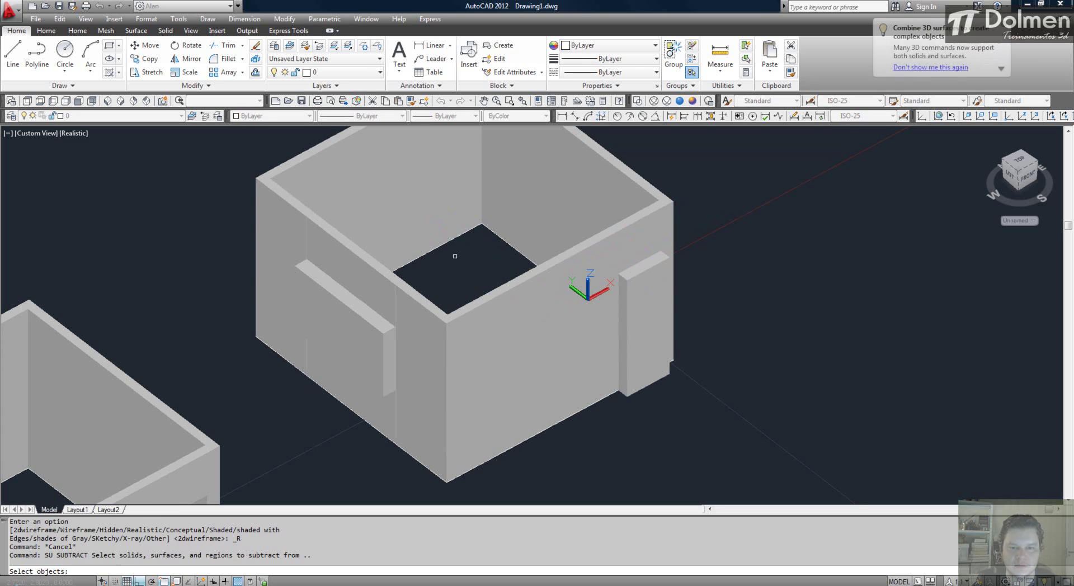
pyautogui.click(373, 282)
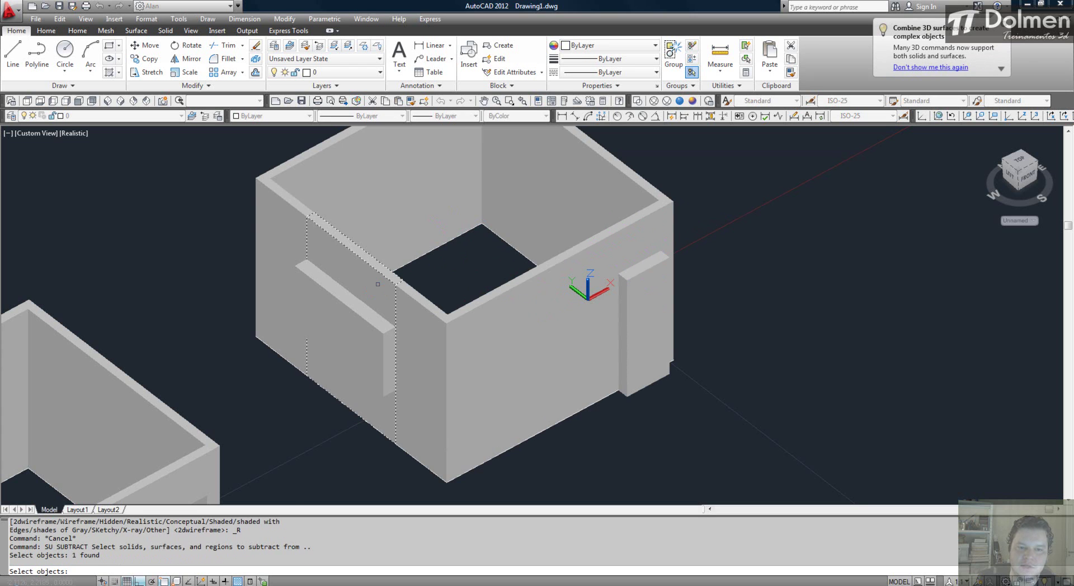
pyautogui.press('Return')
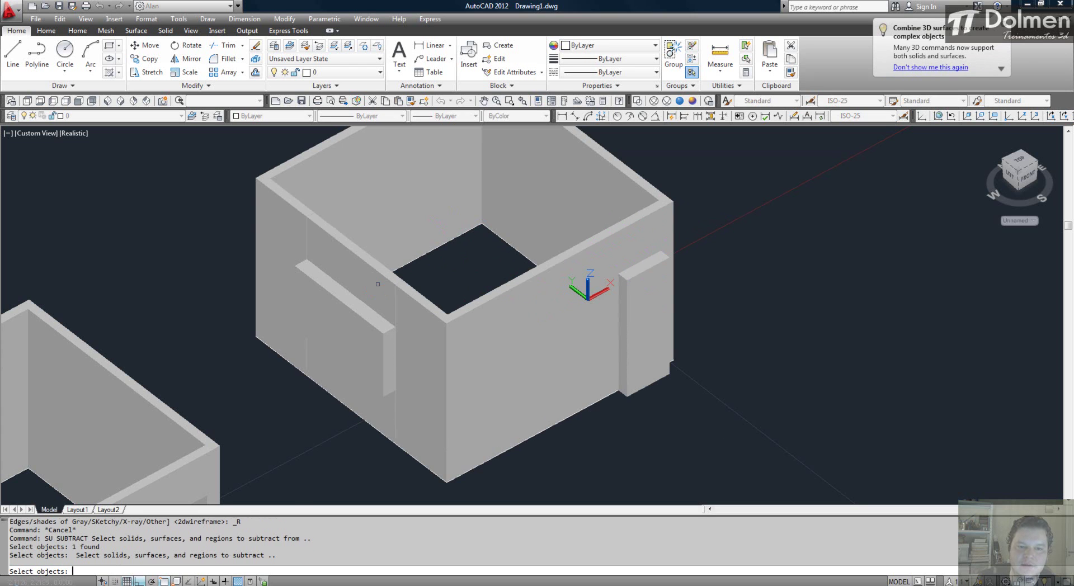
pyautogui.click(353, 307)
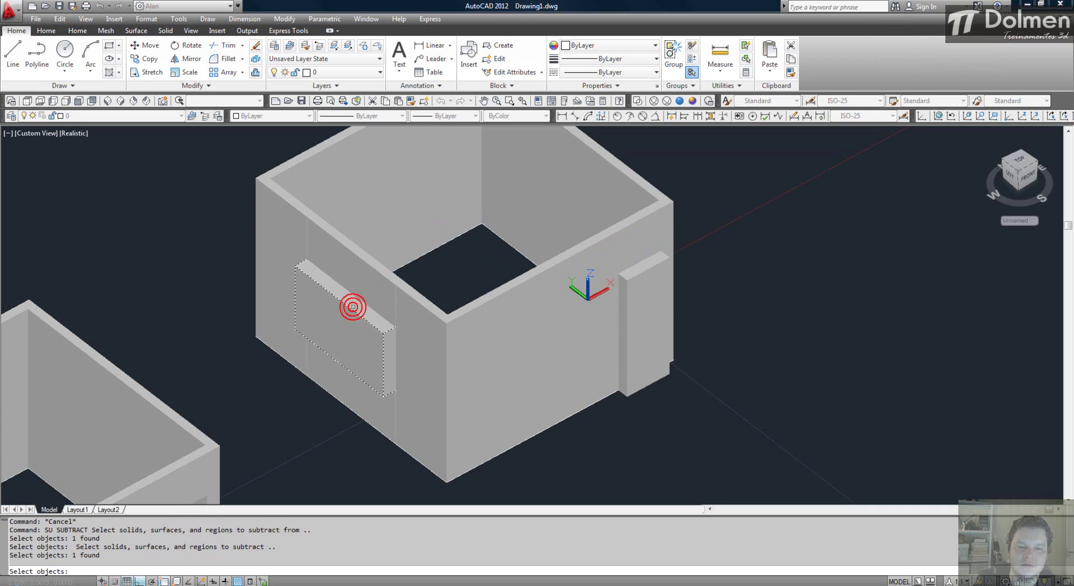
pyautogui.press('Return')
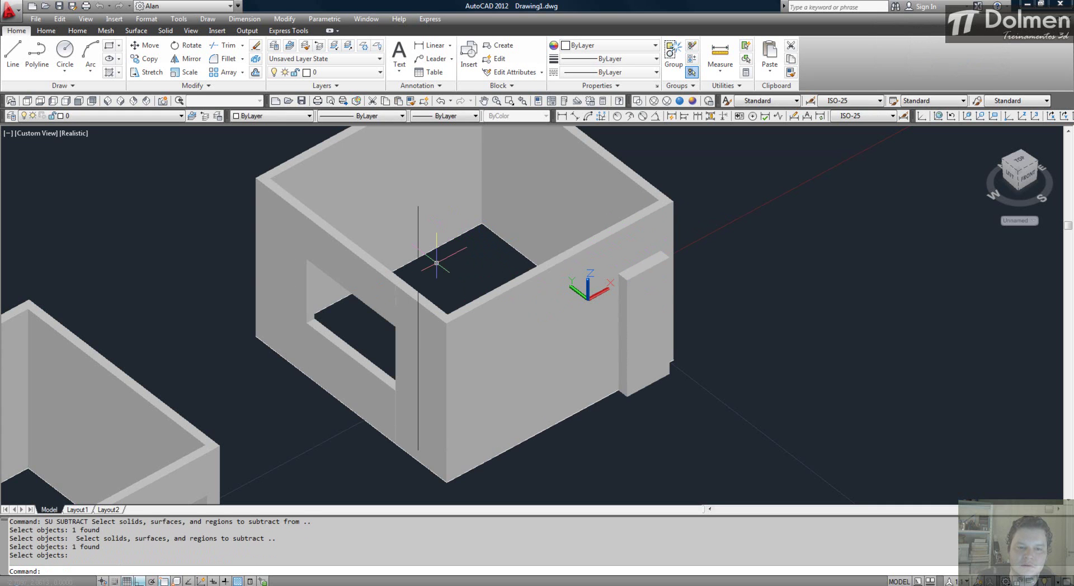
# Subtract the door box from the wall segment around it to cut the door opening.
pyautogui.press('Return')
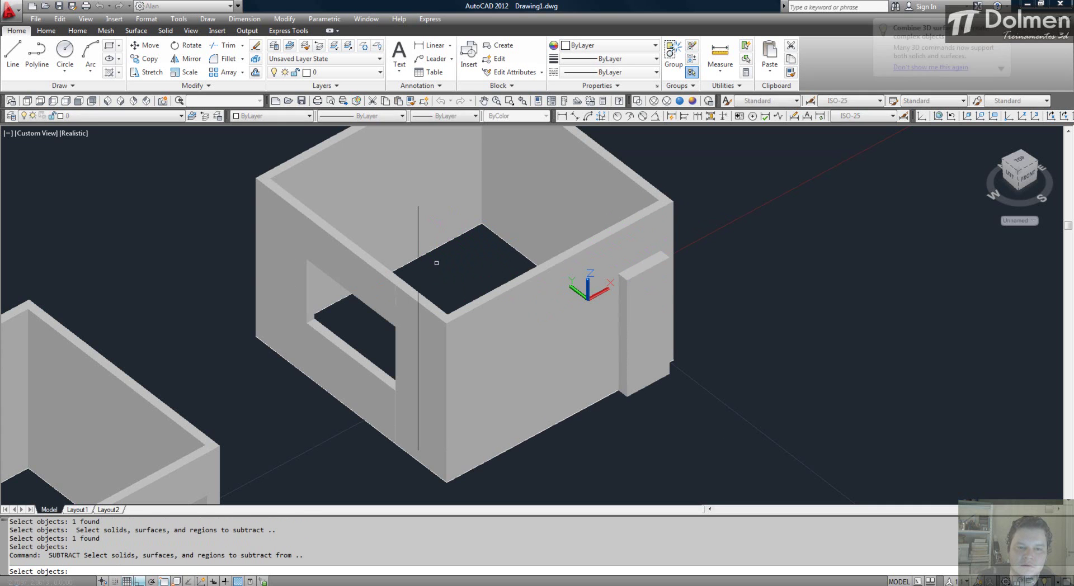
pyautogui.click(641, 241)
pyautogui.press('Return')
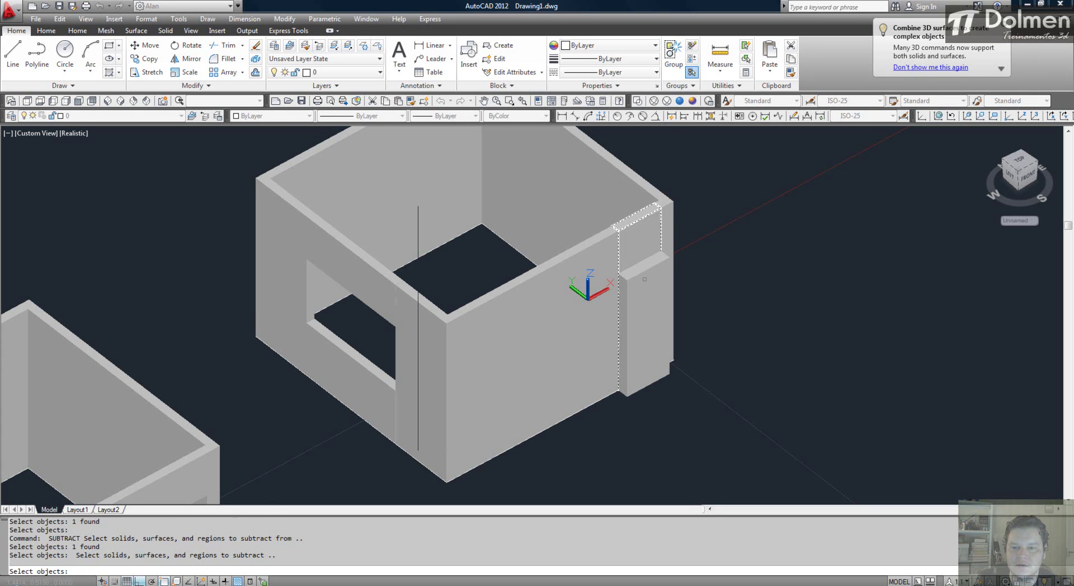
pyautogui.click(646, 291)
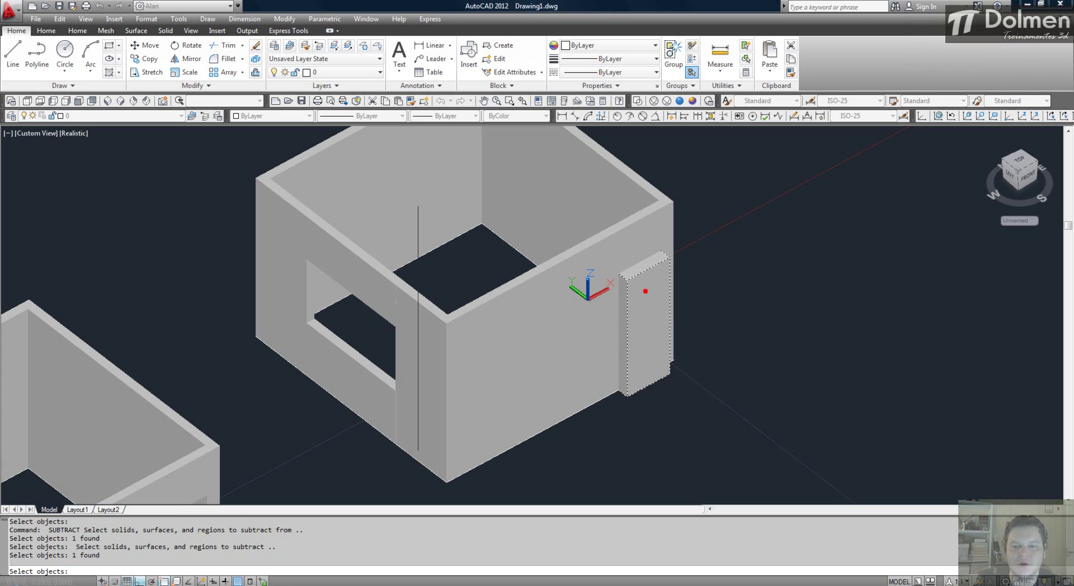
pyautogui.press('Return')
pyautogui.scroll(-2, 764, 280)
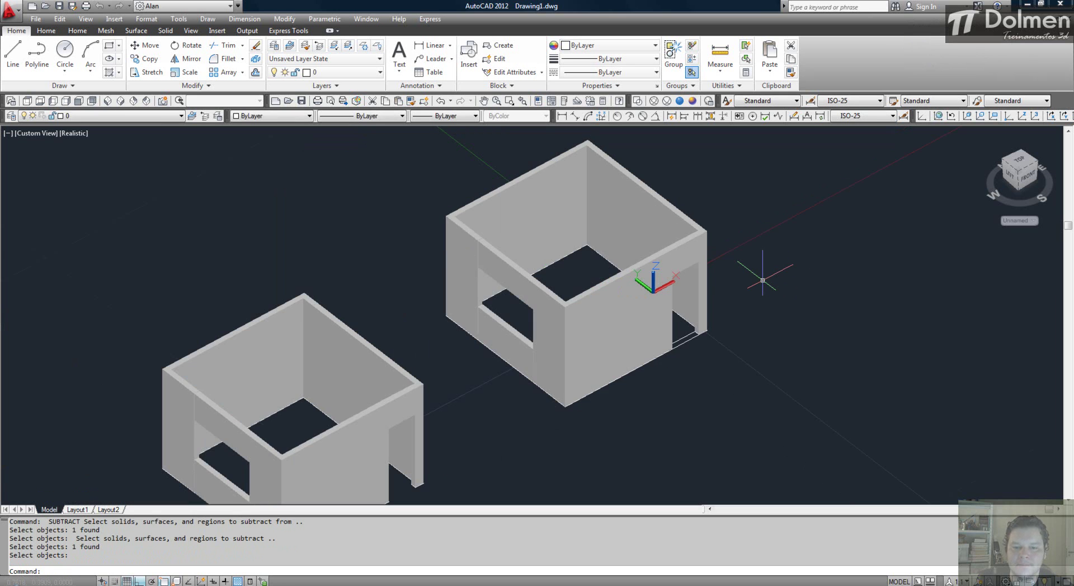
pyautogui.moveTo(591, 319); pyautogui.dragTo(643, 265, button='middle')
pyautogui.scroll(-2, 654, 251)
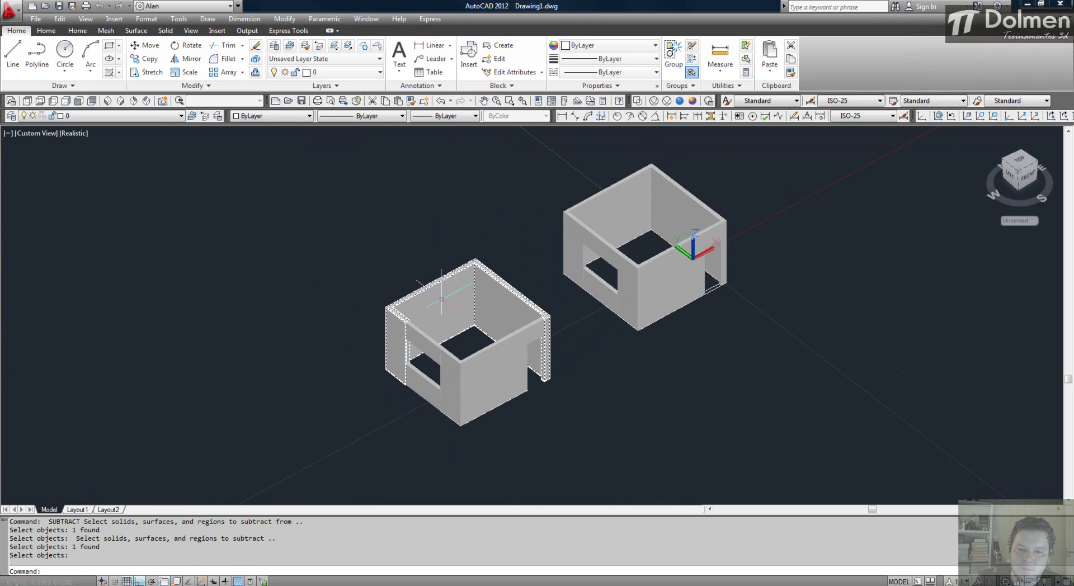
# Show the model in 2D wireframe from the NE Isometric view, with the base of the windowless back wall in sight.
pyautogui.scroll(5, 434, 299)
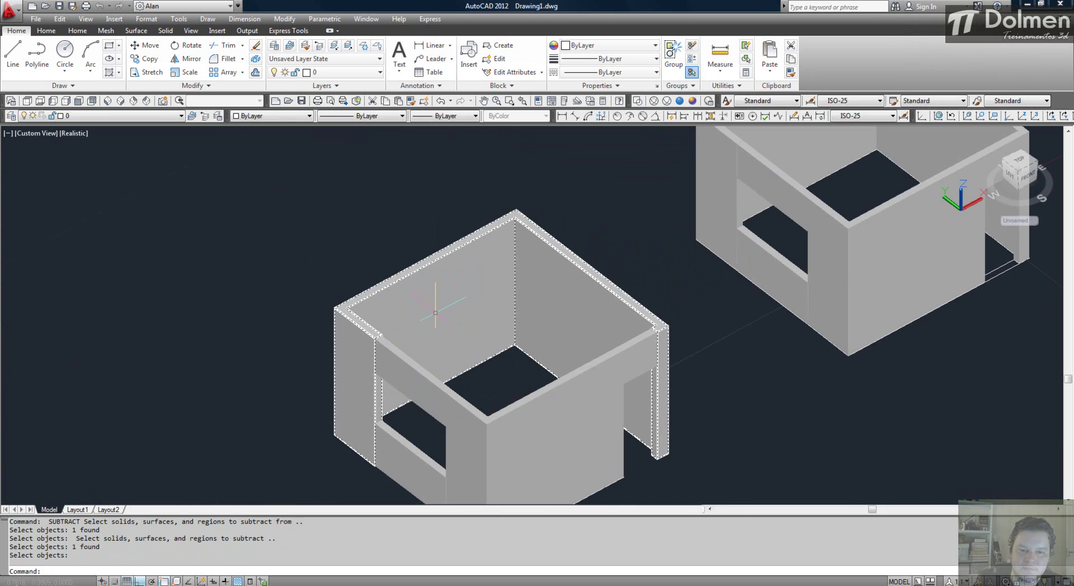
pyautogui.click(637, 101)
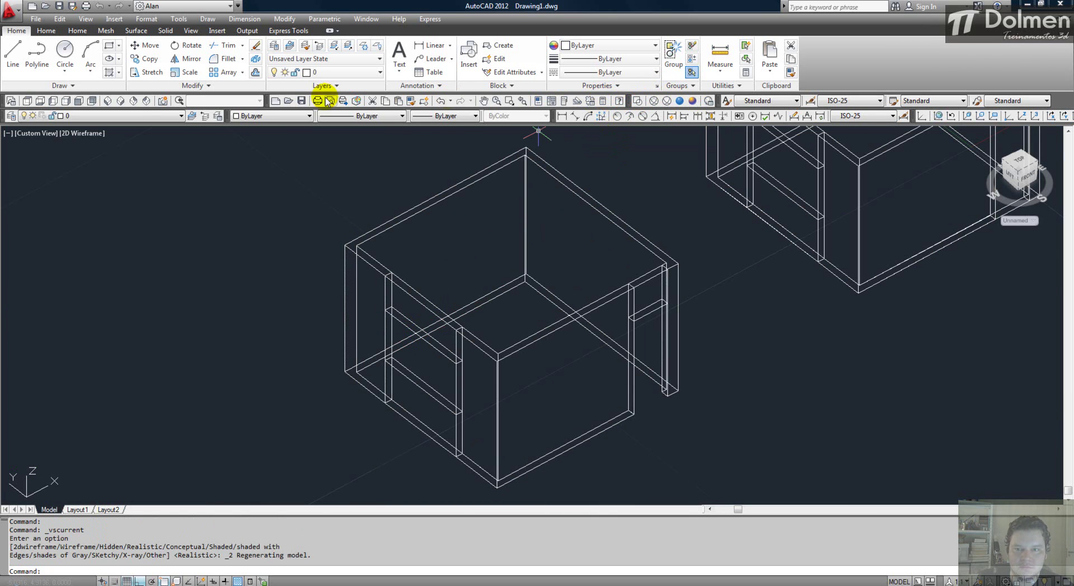
pyautogui.click(133, 100)
pyautogui.moveTo(460, 373); pyautogui.dragTo(436, 256, button='middle')
pyautogui.scroll(2, 434, 348)
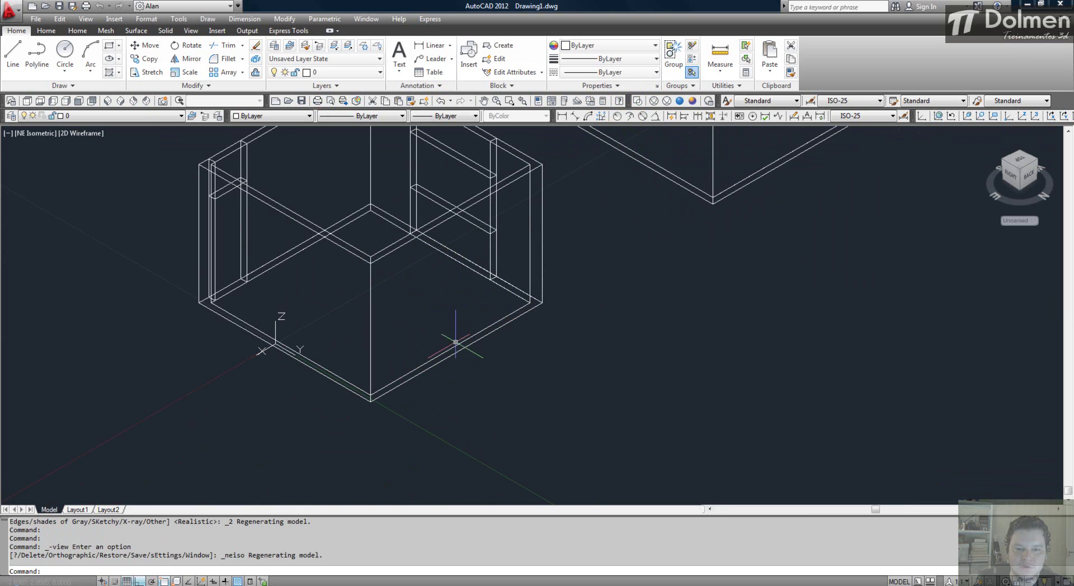
# Draw a 1-unit line from the midpoint of the back wall's inner base edge, along that edge in the 180° direction.
pyautogui.press('Escape')
pyautogui.write('l')
pyautogui.press('Return')
pyautogui.scroll(2, 457, 335)
pyautogui.click(453, 355)
pyautogui.write('1')
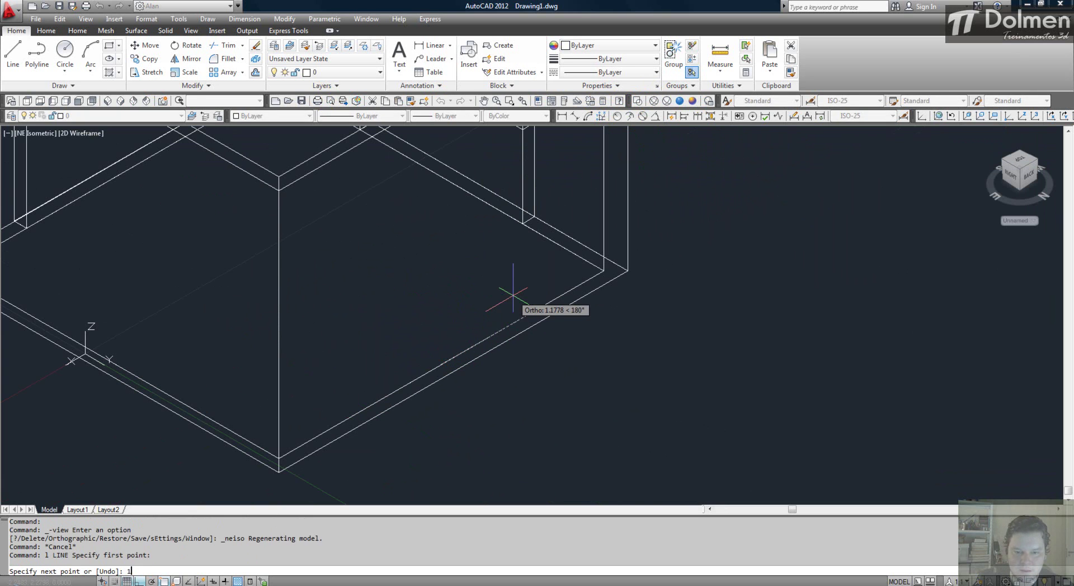
pyautogui.press('Return')
pyautogui.press('Escape')
# Draw another 1-unit line from the same midpoint along the back wall's inner base edge in the opposite direction.
pyautogui.press('Return')
pyautogui.click(438, 363)
pyautogui.write('1')
pyautogui.press('Return')
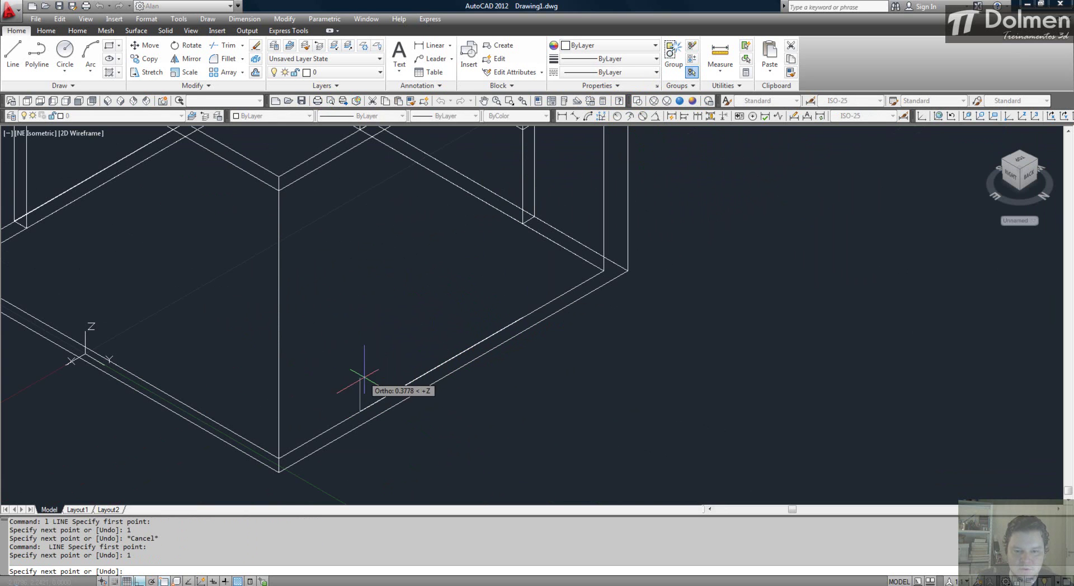
# Draw short lines across the back wall's thickness at both ends of the marked base segment.
pyautogui.click(370, 418)
pyautogui.press('Escape')
pyautogui.press('Return')
pyautogui.click(523, 318)
pyautogui.press('Escape')
pyautogui.press('Escape')
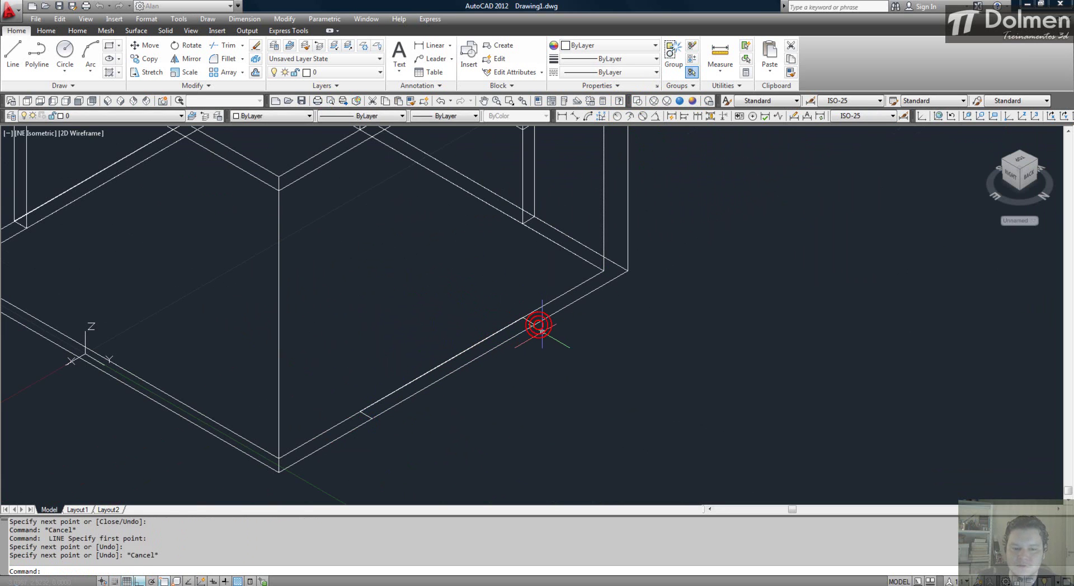
# Draw a rectangle over the wall's base between the two cross lines, using their opposite ends as corners.
pyautogui.write('rec')
pyautogui.press('Return')
pyautogui.click(370, 419)
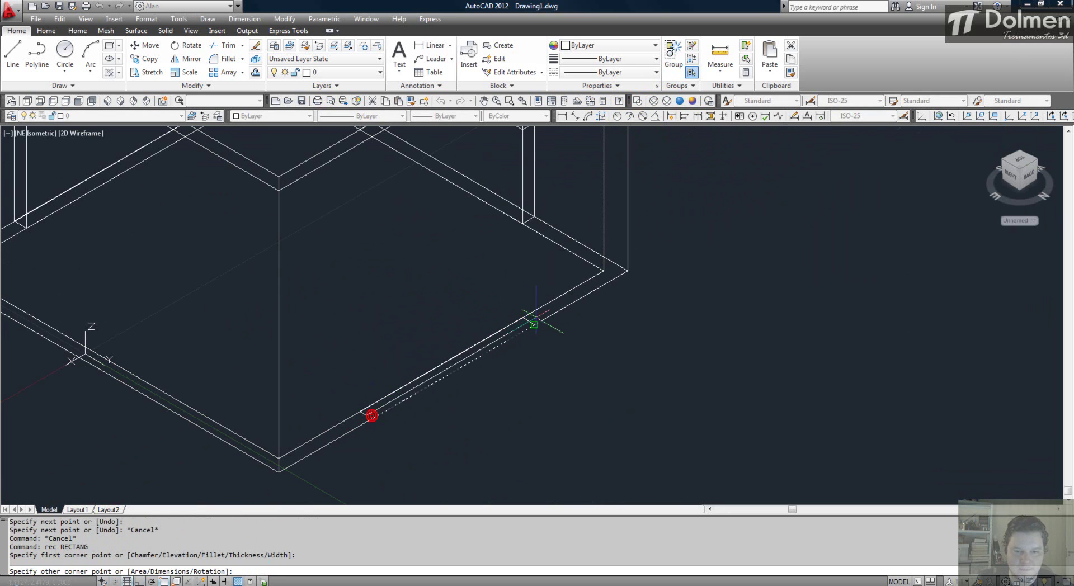
pyautogui.click(522, 316)
# Stretch both long sides of the rectangle outward, past the inner and outer faces of the back wall.
pyautogui.press('Escape')
pyautogui.click(510, 338)
pyautogui.click(453, 371)
pyautogui.click(470, 379)
pyautogui.click(440, 364)
pyautogui.press('Escape')
# Extrude the widened rectangle on the back wall to a height of 1.2 to form the window box.
pyautogui.write('ext')
pyautogui.press('Return')
pyautogui.click(445, 340)
pyautogui.press('Return')
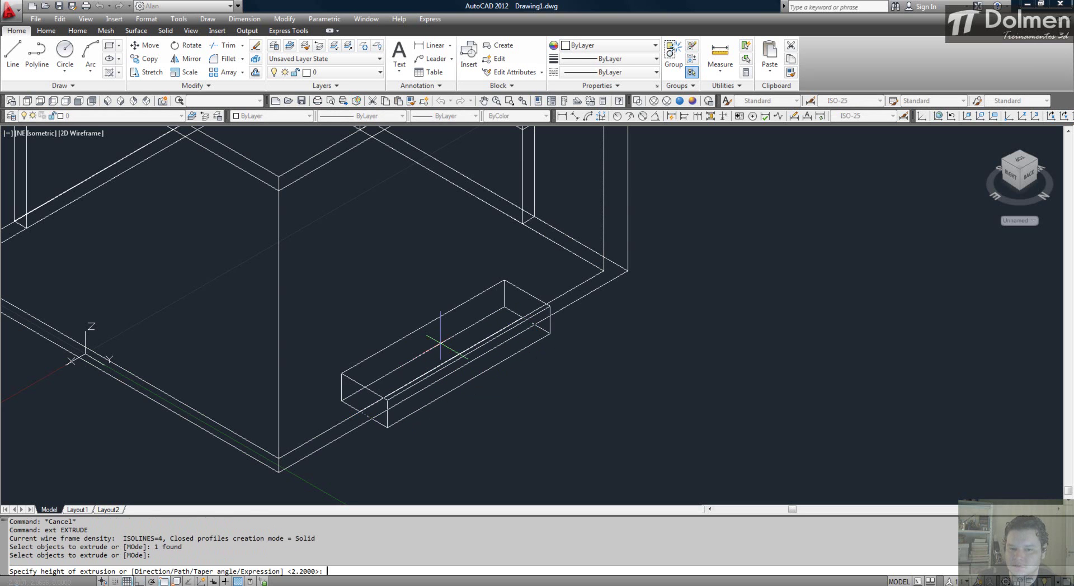
pyautogui.write('1.2')
pyautogui.press('Return')
pyautogui.press('Escape')
pyautogui.press('Escape')
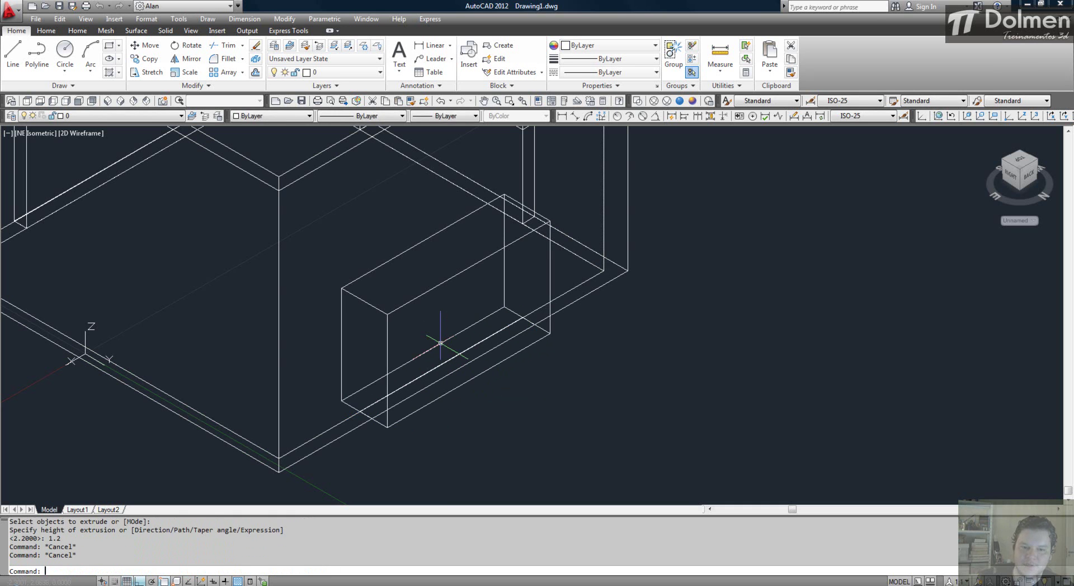
# Move the window box straight up by 1 unit along the Z axis.
pyautogui.write('m')
pyautogui.press('Return')
pyautogui.click(414, 300)
pyautogui.press('Return')
pyautogui.click(412, 300)
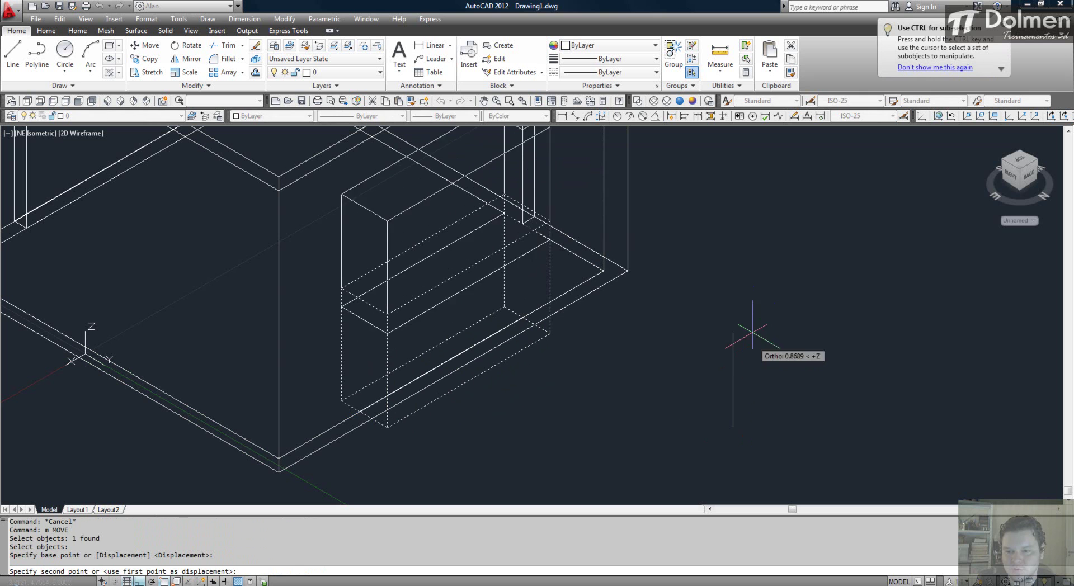
pyautogui.write('1')
pyautogui.press('Return')
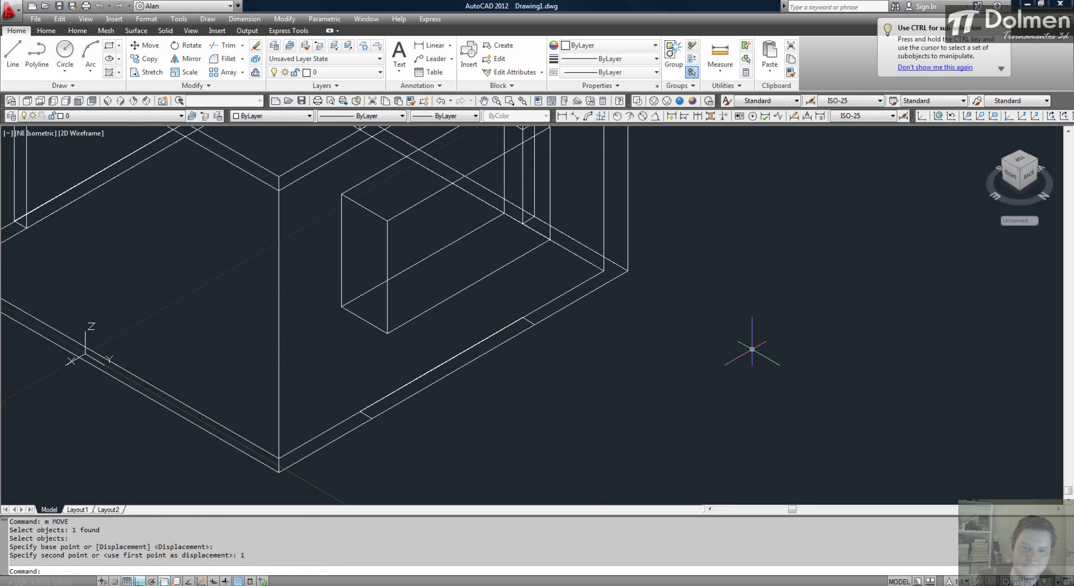
# Show the model in the Realistic style and subtract the window box from the walls to cut the back window.
pyautogui.scroll(-3, 751, 349)
pyautogui.click(679, 101)
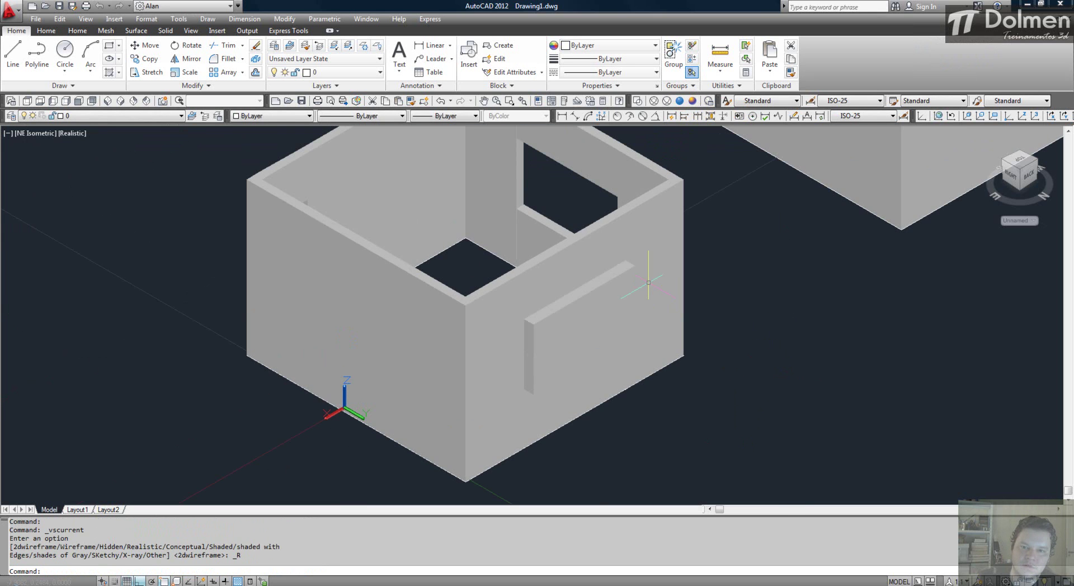
pyautogui.press('Escape')
pyautogui.write('su')
pyautogui.press('Return')
pyautogui.click(265, 177)
pyautogui.press('Return')
pyautogui.click(572, 315)
pyautogui.press('Return')
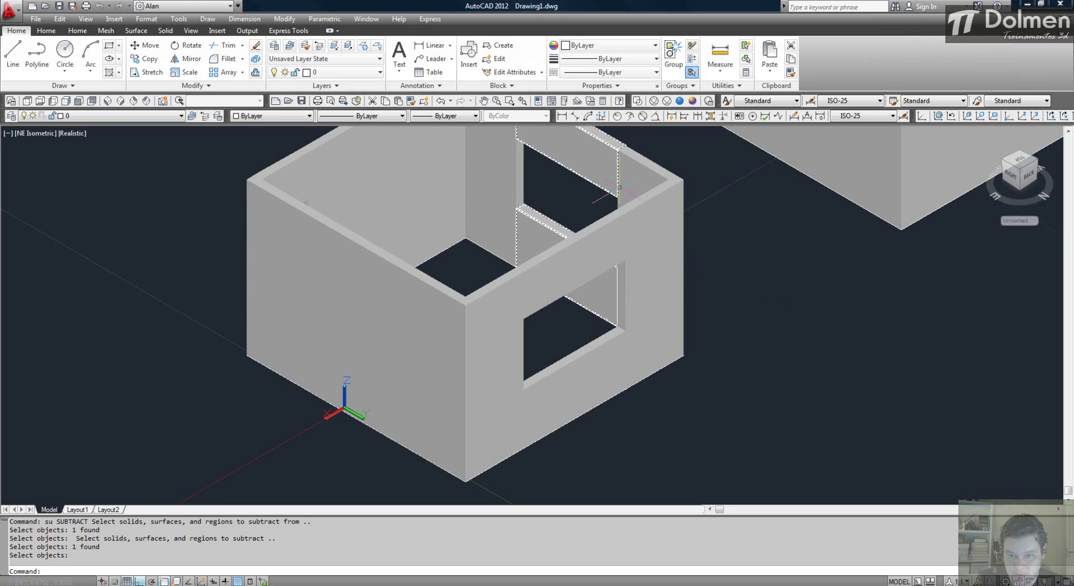
# Show both rooms together from the SW Isometric view.
pyautogui.scroll(-4, 557, 250)
pyautogui.moveTo(575, 239); pyautogui.dragTo(486, 304, button='middle')
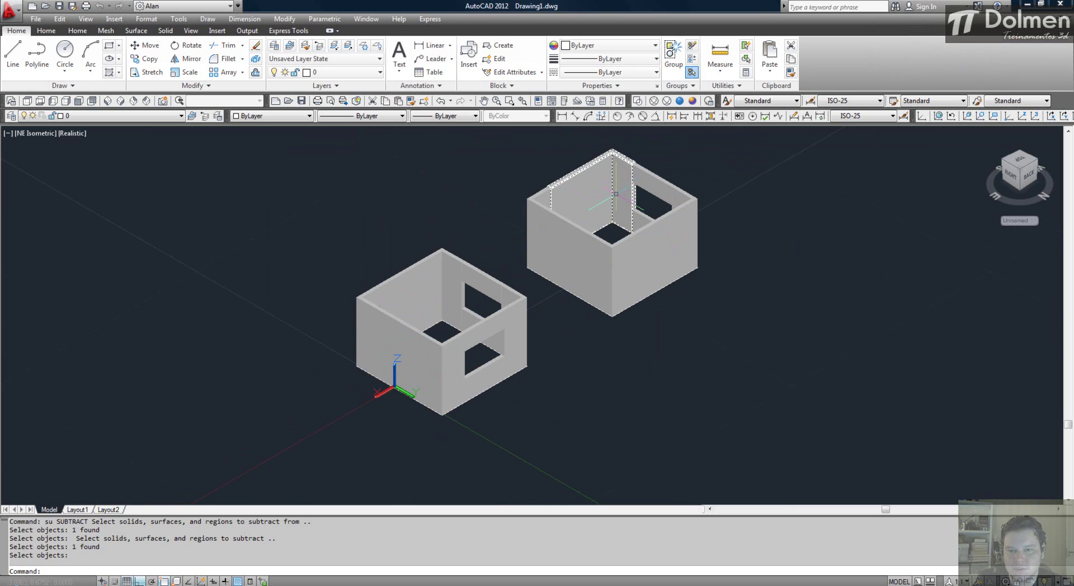
pyautogui.click(108, 101)
pyautogui.scroll(-3, 520, 300)
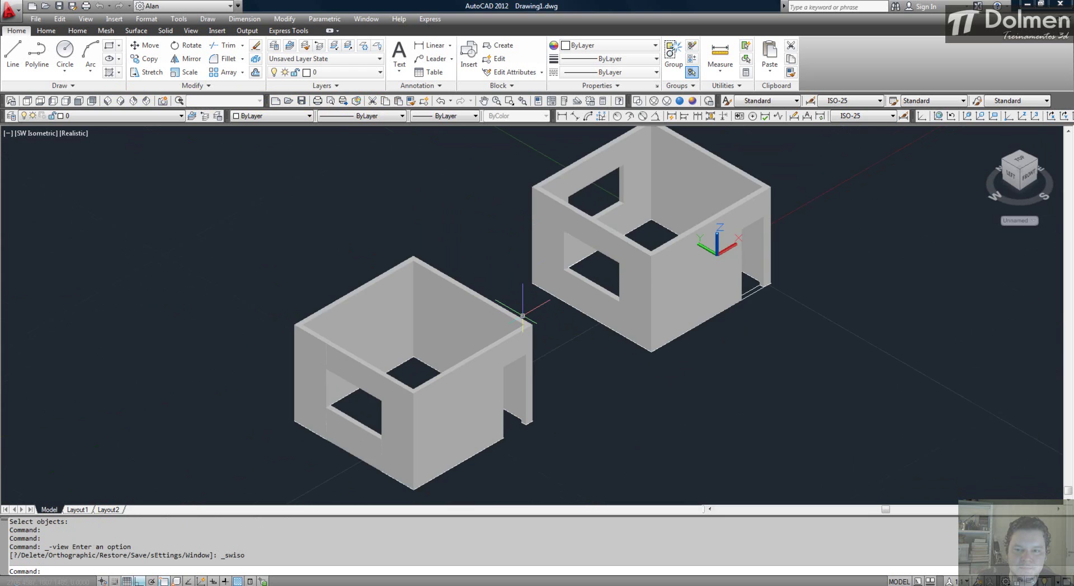
pyautogui.click(562, 250)
pyautogui.press('Escape')
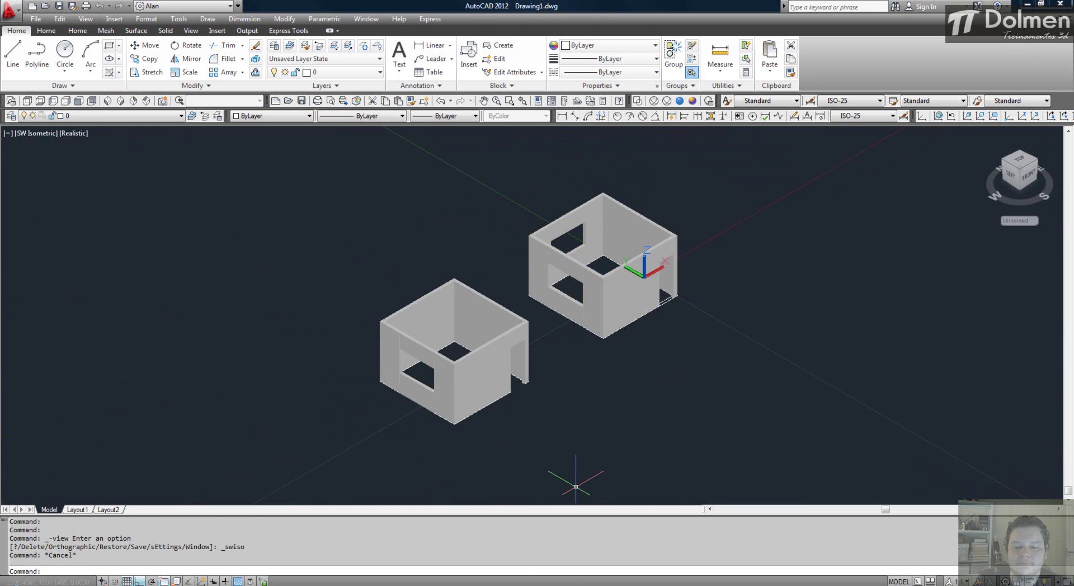
# Switch to Windows Photo Gallery, read the slide on the Union (UNI) command, and return to AutoCAD.
pyautogui.hotkey('alt', 'Tab')
pyautogui.click(566, 573)
pyautogui.scroll(2, 403, 179)
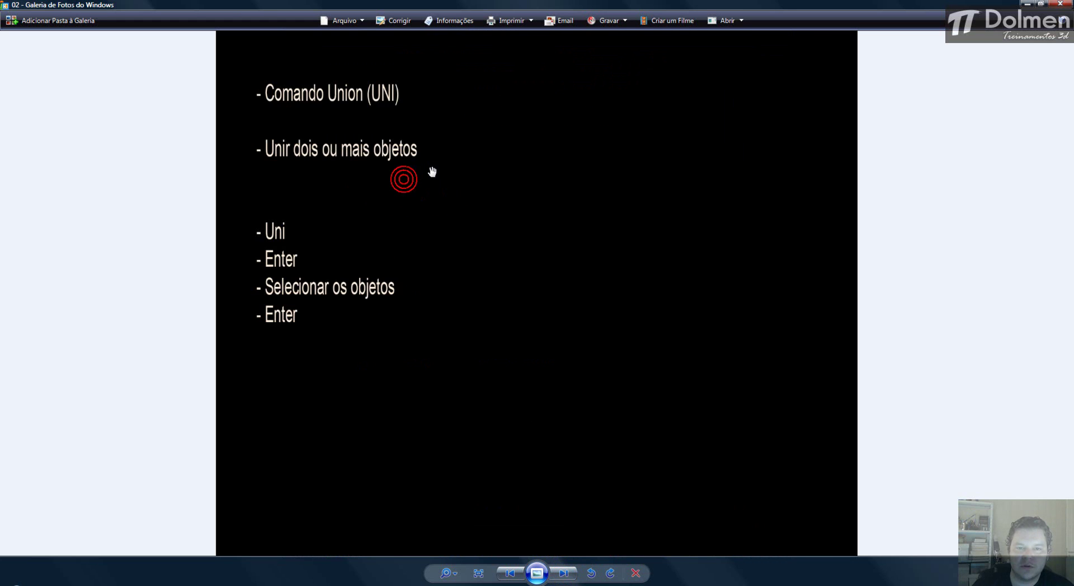
pyautogui.moveTo(427, 177); pyautogui.dragTo(426, 304)
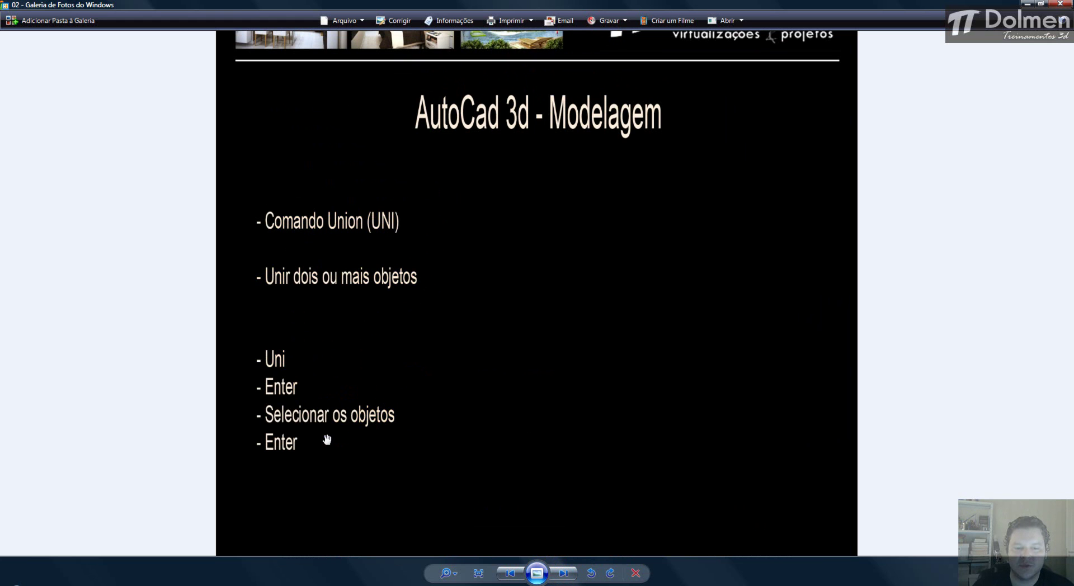
pyautogui.click(403, 556)
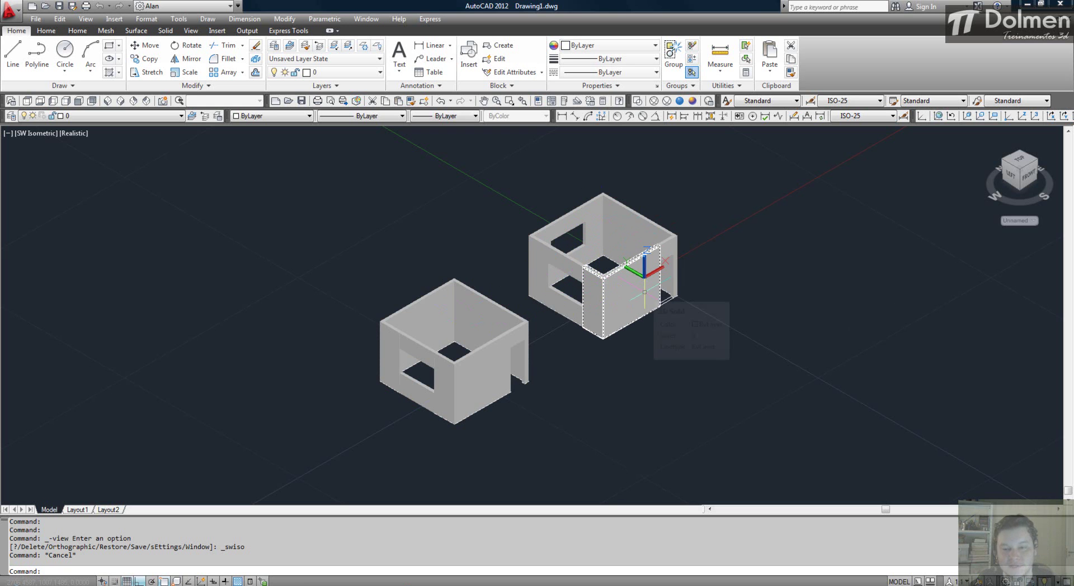
# In 2D wireframe, select the first room's wall pieces one by one to examine how the walls are divided.
pyautogui.scroll(3, 551, 268)
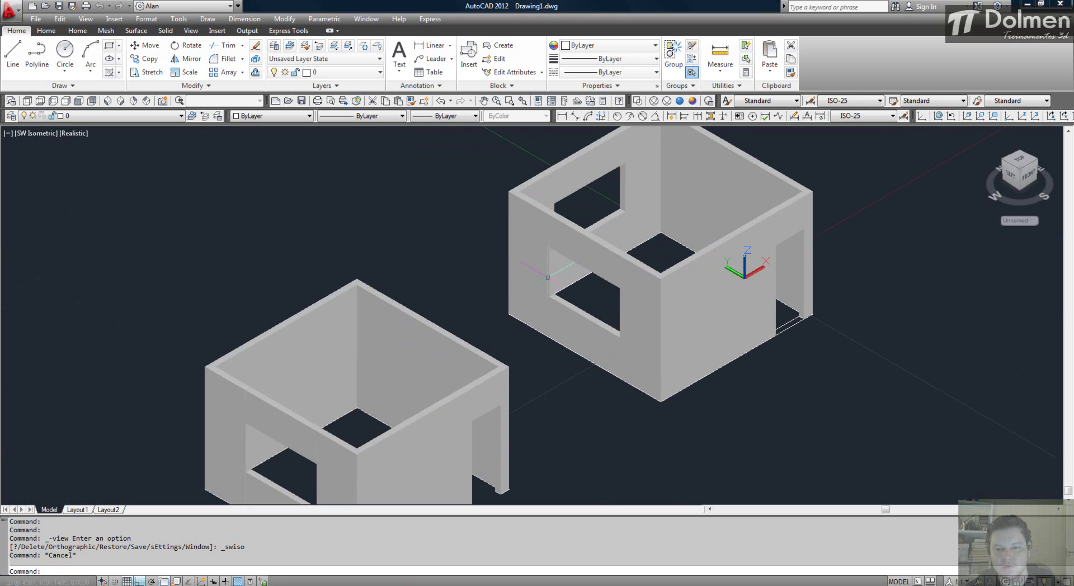
pyautogui.click(636, 100)
pyautogui.scroll(3, 458, 313)
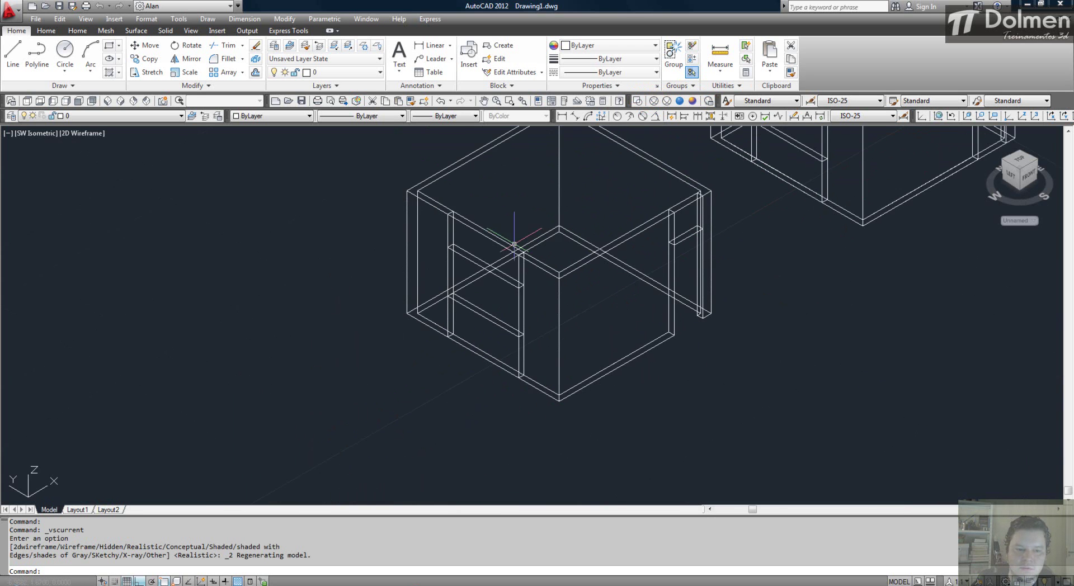
pyautogui.click(422, 200)
pyautogui.click(453, 213)
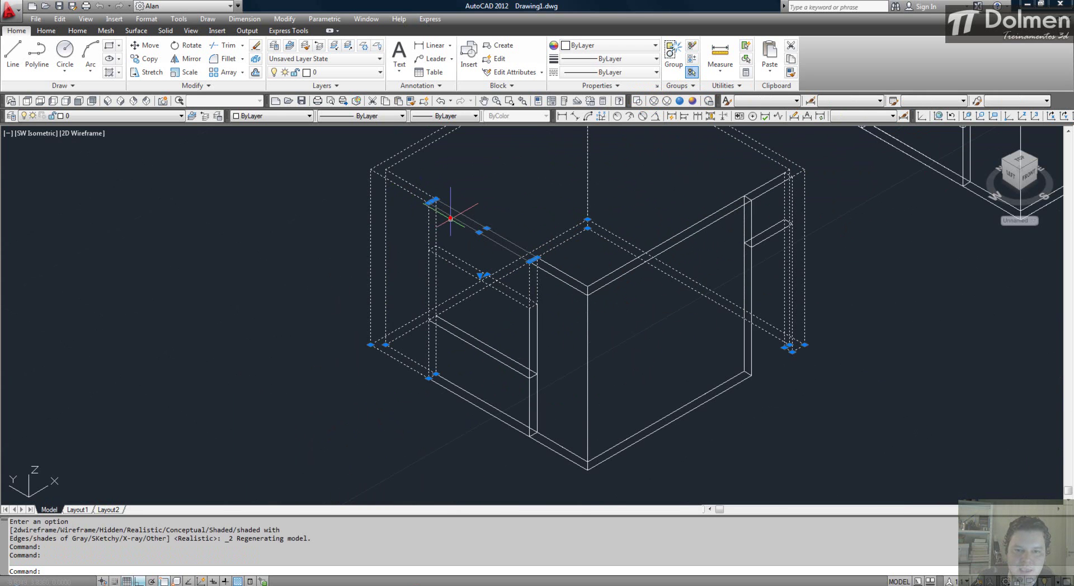
pyautogui.click(464, 321)
pyautogui.click(532, 316)
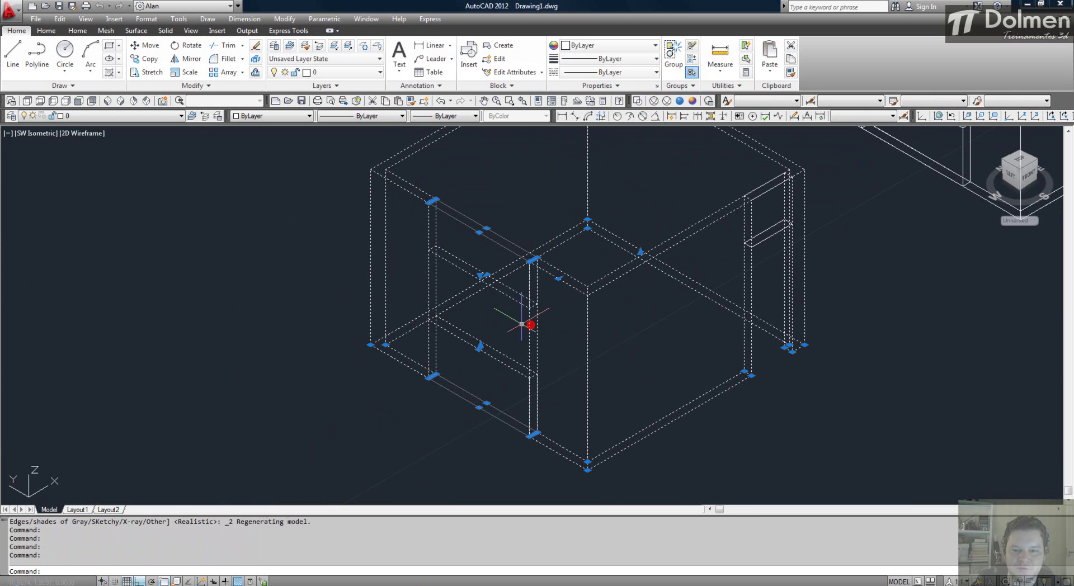
pyautogui.press('Escape')
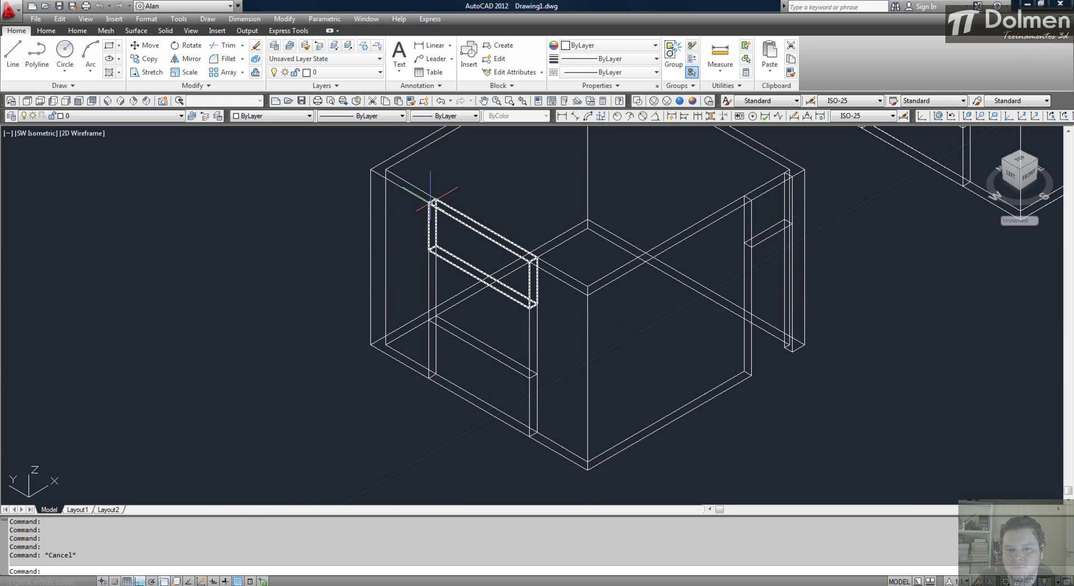
# Return to the Realistic style and inspect the joint between the wall and the panel above the window.
pyautogui.click(680, 100)
pyautogui.scroll(5, 425, 213)
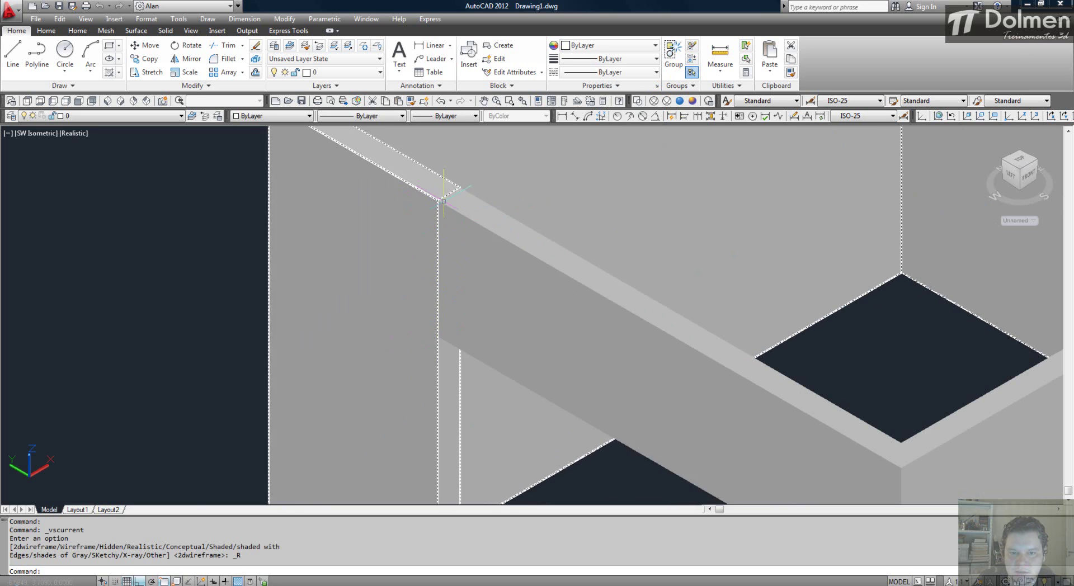
pyautogui.scroll(-5, 456, 238)
pyautogui.moveTo(457, 239); pyautogui.dragTo(333, 265, button='middle')
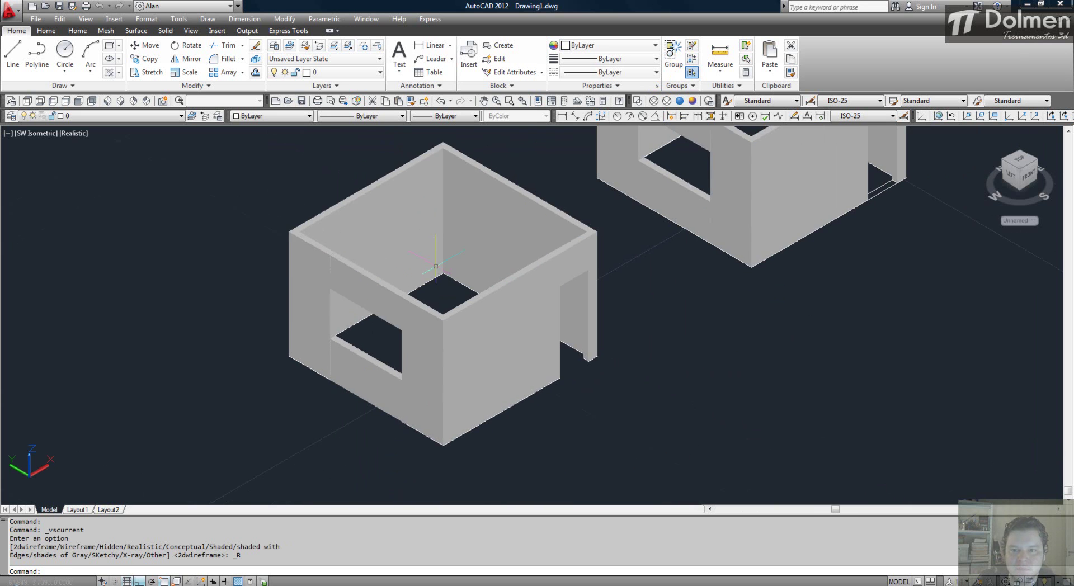
pyautogui.press('Escape')
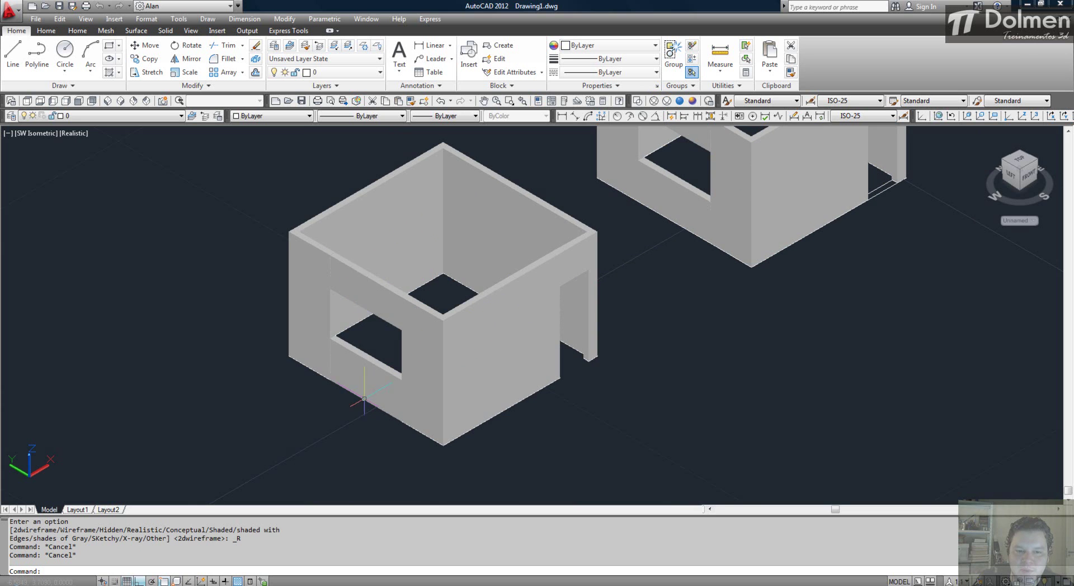
# Set the colour of the panels above and below the first room's window to Blue.
pyautogui.click(389, 310)
pyautogui.click(376, 370)
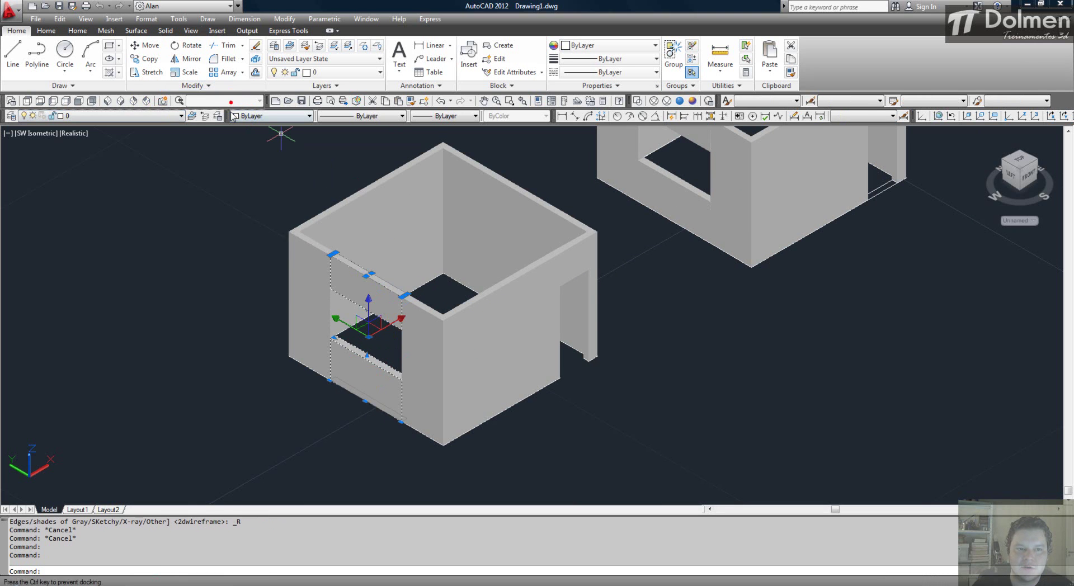
pyautogui.click(261, 115)
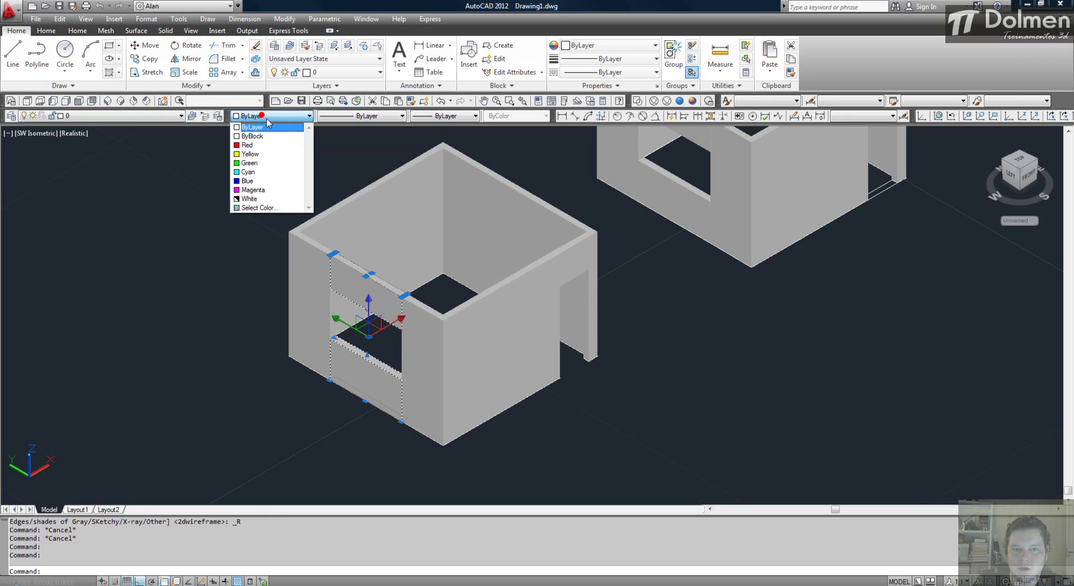
pyautogui.click(262, 181)
pyautogui.press('Escape')
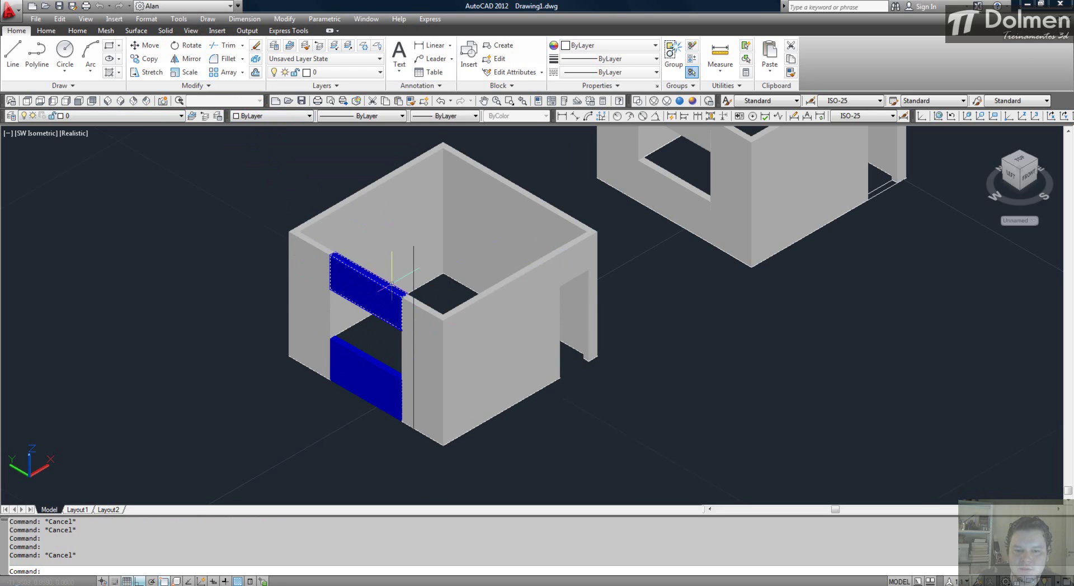
# Check the two blue window panels as separate solids, and undo their colour change.
pyautogui.click(364, 291)
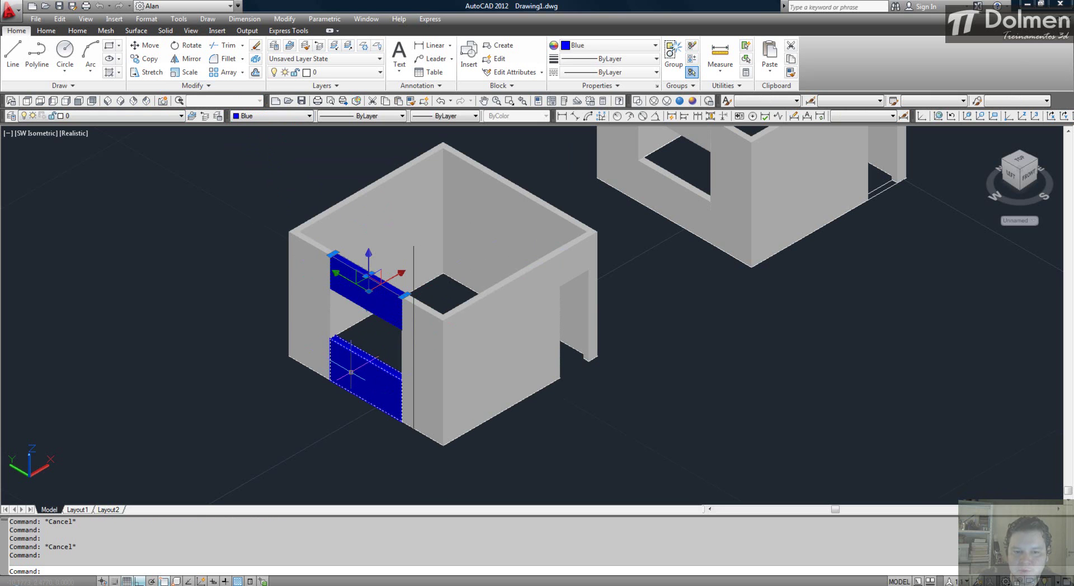
pyautogui.press('Escape')
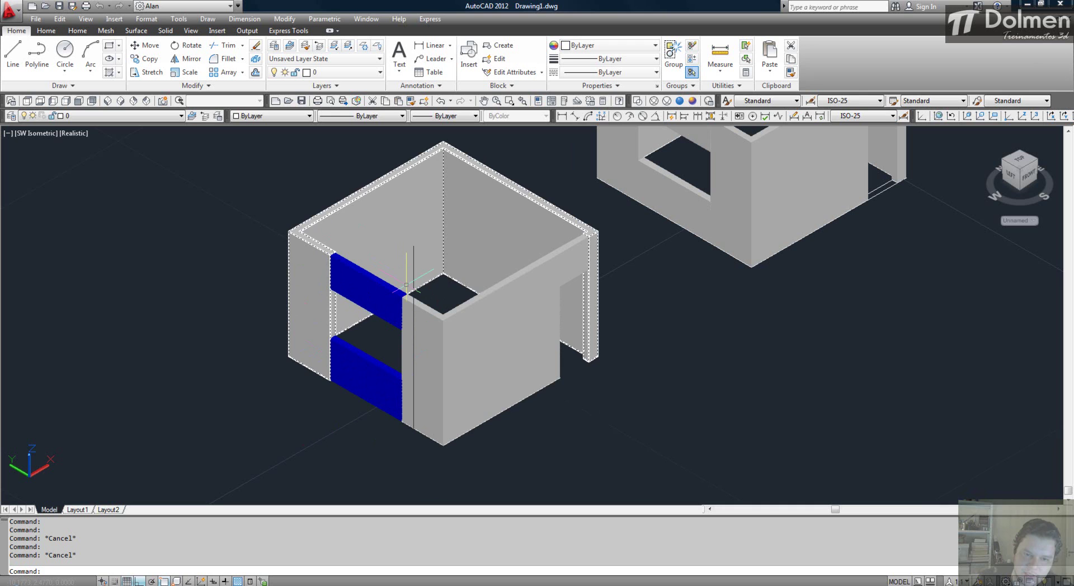
pyautogui.click(374, 300)
pyautogui.click(373, 365)
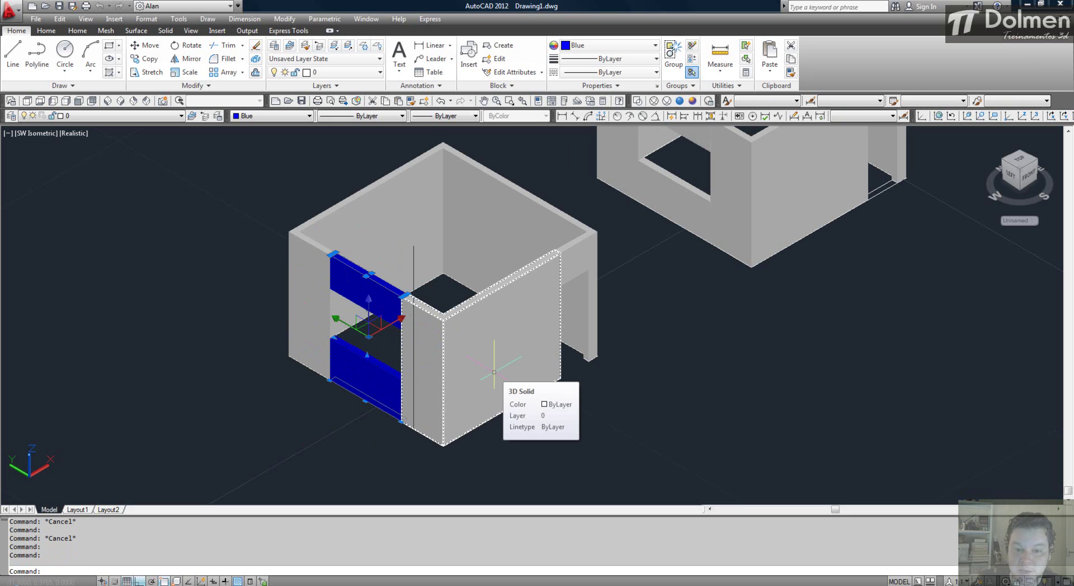
pyautogui.press('Escape')
pyautogui.press('Escape')
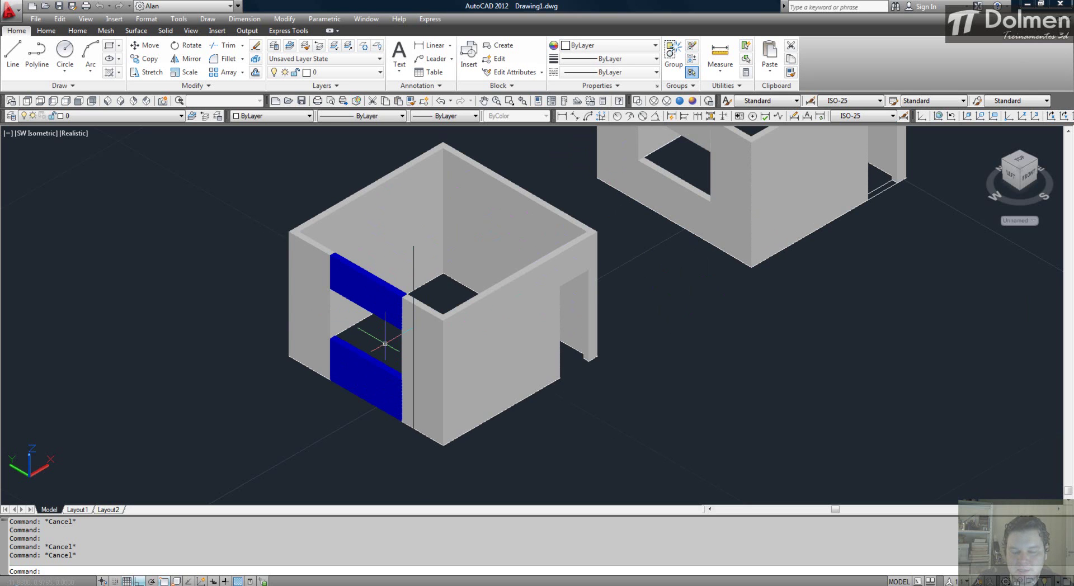
pyautogui.write('u')
pyautogui.press('Return')
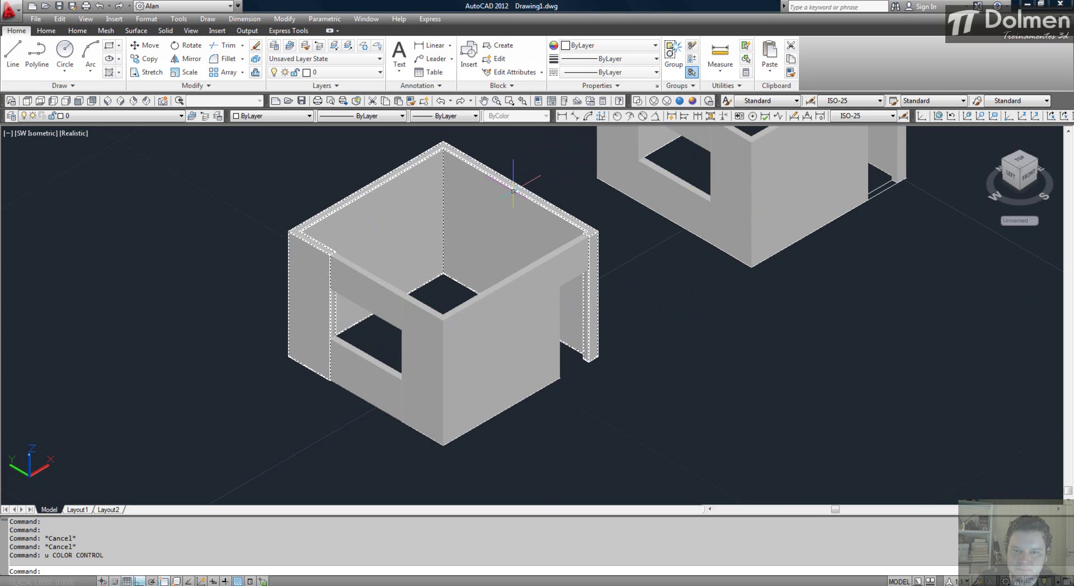
# Draw three adjoining rectangles in the empty area beside the room, with a smaller one on two sides of the large middle one.
pyautogui.press('Escape')
pyautogui.moveTo(503, 306); pyautogui.dragTo(819, 244, button='middle')
pyautogui.write('rec')
pyautogui.press('Return')
pyautogui.click(266, 357)
pyautogui.click(200, 286)
pyautogui.press('Escape')
pyautogui.press('Return')
pyautogui.click(248, 314)
pyautogui.click(436, 284)
pyautogui.press('Return')
pyautogui.click(378, 319)
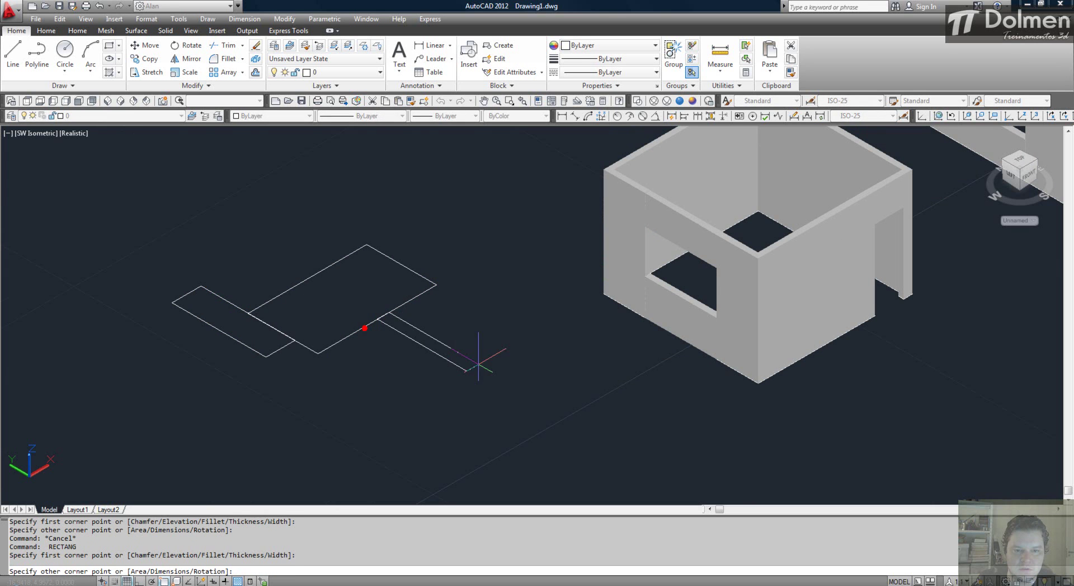
pyautogui.click(520, 366)
pyautogui.write('ext')
pyautogui.press('Return')
pyautogui.click(230, 304)
pyautogui.press('Escape')
pyautogui.press('Escape')
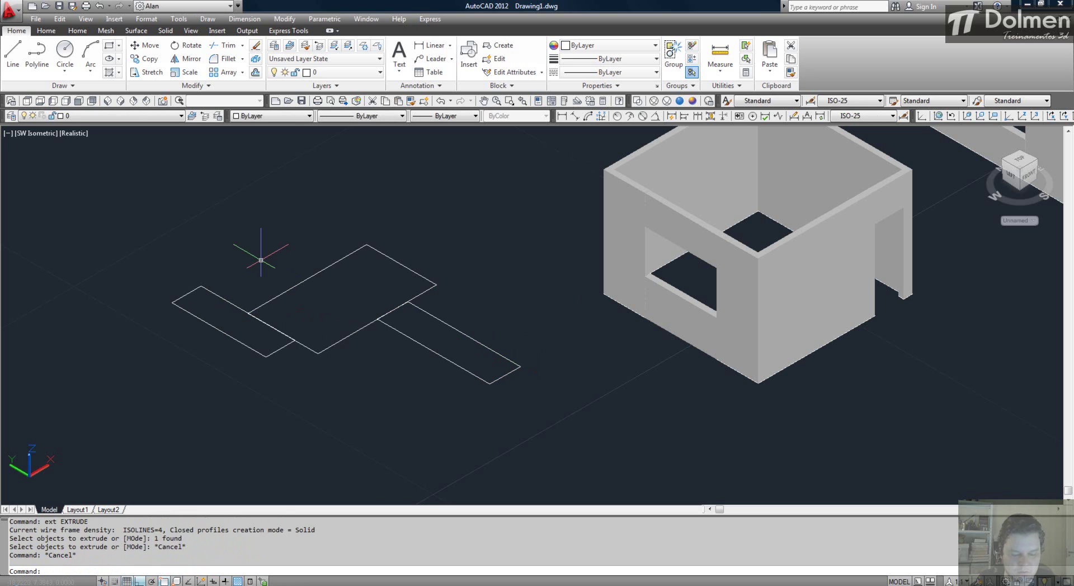
# Extrude the first small rectangle, on the far side from the room, upward into the tallest block.
pyautogui.write('ext')
pyautogui.press('Return')
pyautogui.click(228, 303)
pyautogui.press('Return')
pyautogui.click(240, 159)
pyautogui.press('Escape')
# Extrude the large middle rectangle upward to a height of about 2.28 units.
pyautogui.press('Return')
pyautogui.click(448, 233)
pyautogui.press('Return')
pyautogui.click(454, 204)
pyautogui.press('Escape')
# Extrude the long narrow rectangle nearest the room into a block lower than the middle one.
pyautogui.press('Return')
pyautogui.click(458, 329)
pyautogui.press('Return')
pyautogui.click(502, 225)
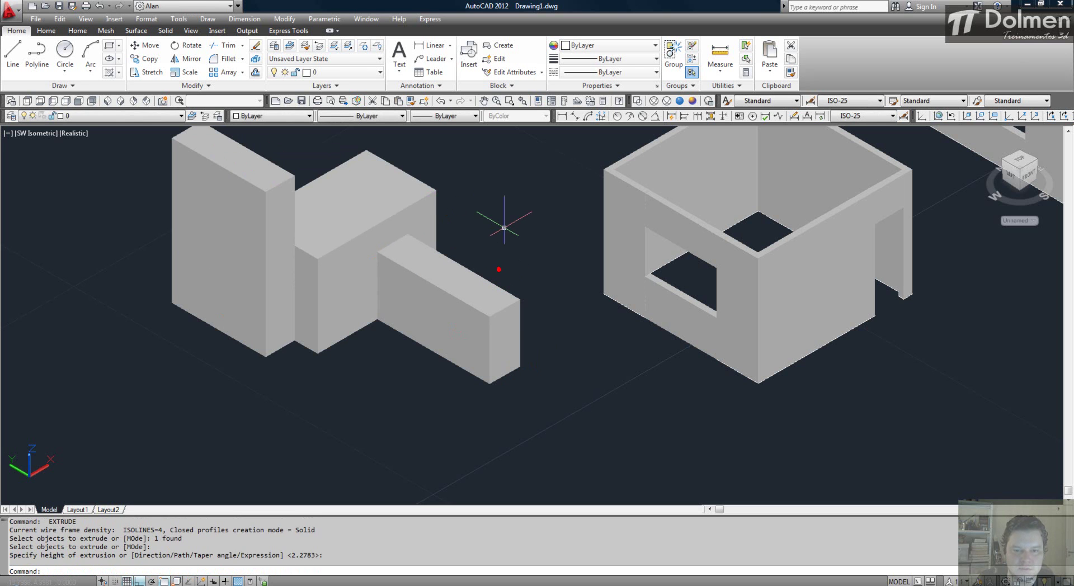
pyautogui.press('Escape')
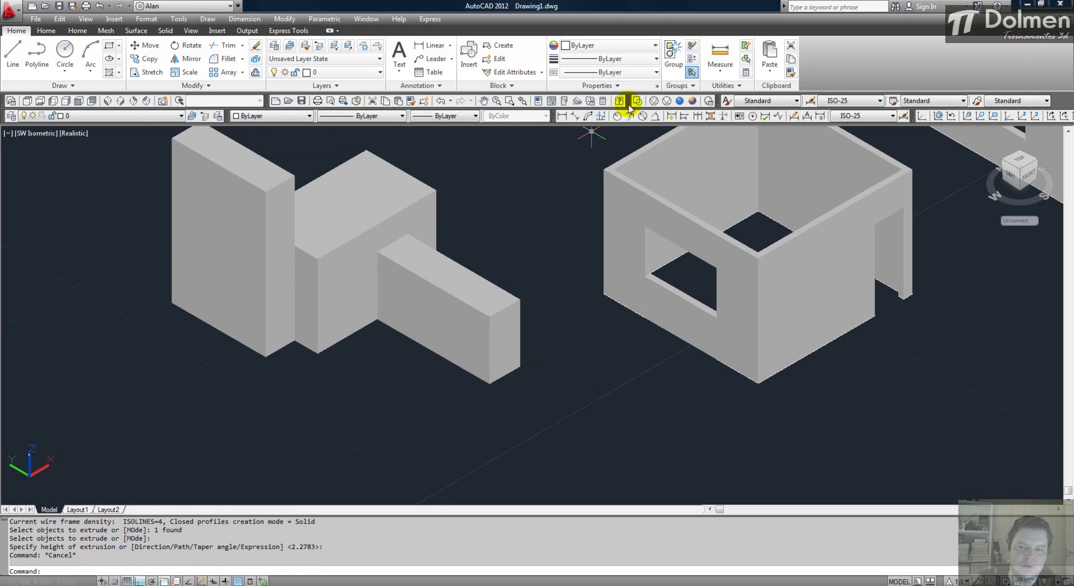
# Move the lowest block a short distance along its length into the middle block so that the two overlap.
pyautogui.press('Escape')
pyautogui.write('m')
pyautogui.press('Return')
pyautogui.click(469, 364)
pyautogui.press('Return')
pyautogui.click(616, 418)
pyautogui.click(587, 402)
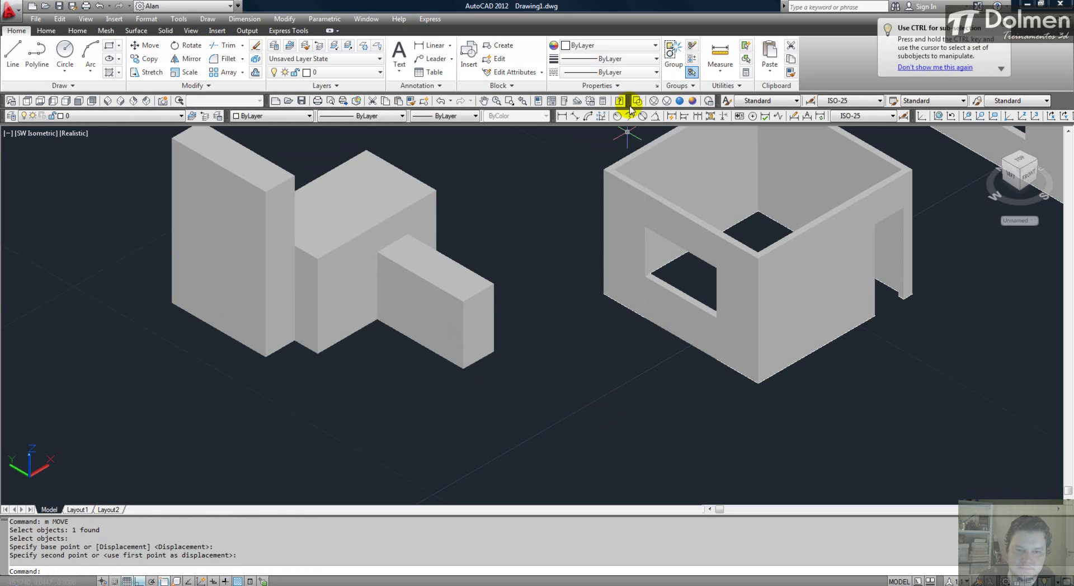
# Show the model in the 2D Wireframe visual style and select each of the three overlapping blocks to check that they are separate.
pyautogui.click(638, 99)
pyautogui.moveTo(429, 269); pyautogui.dragTo(488, 300, button='middle')
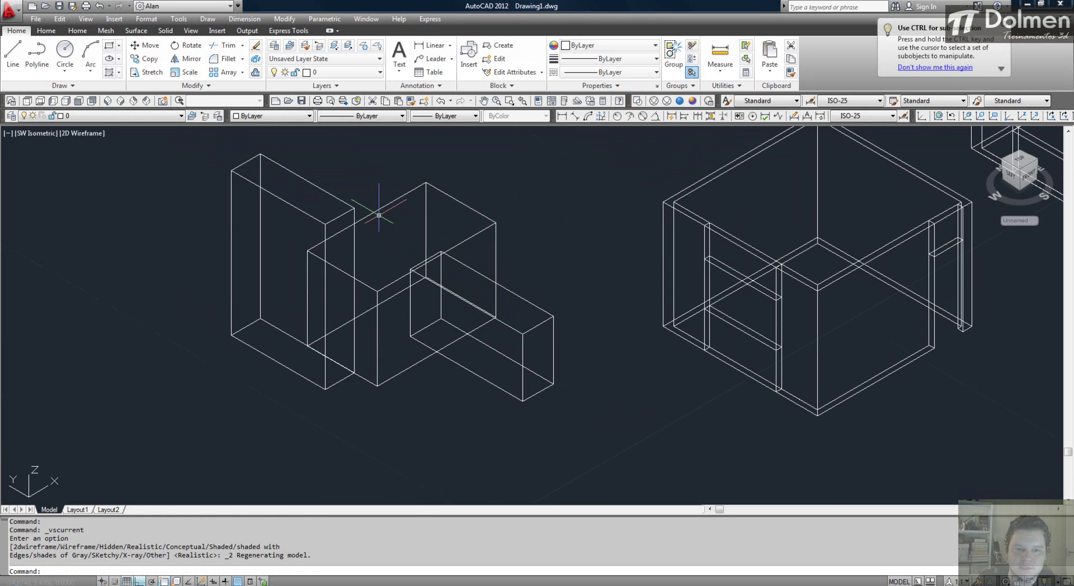
pyautogui.click(352, 211)
pyautogui.click(377, 210)
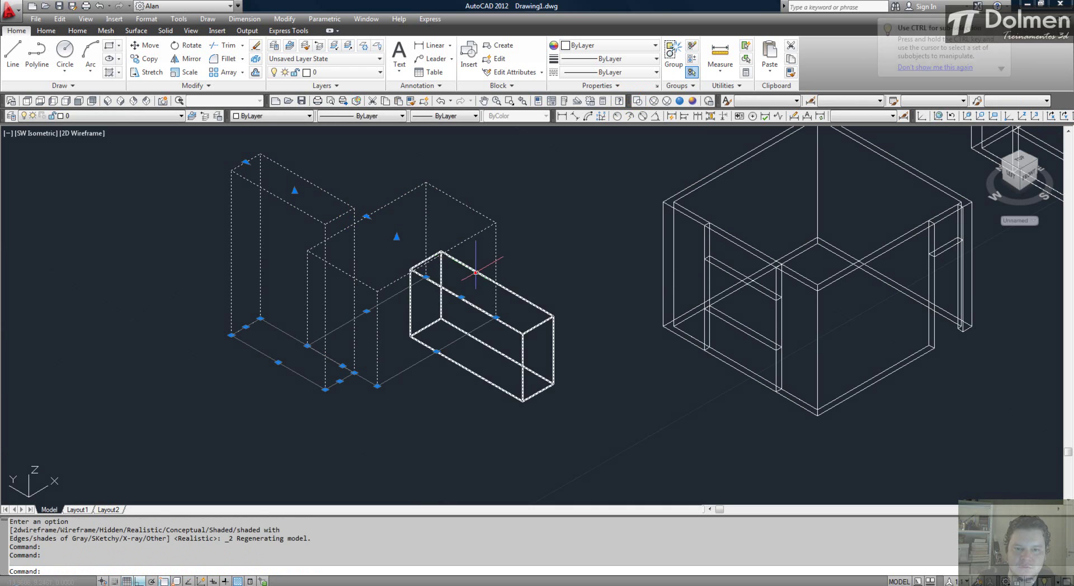
pyautogui.click(472, 268)
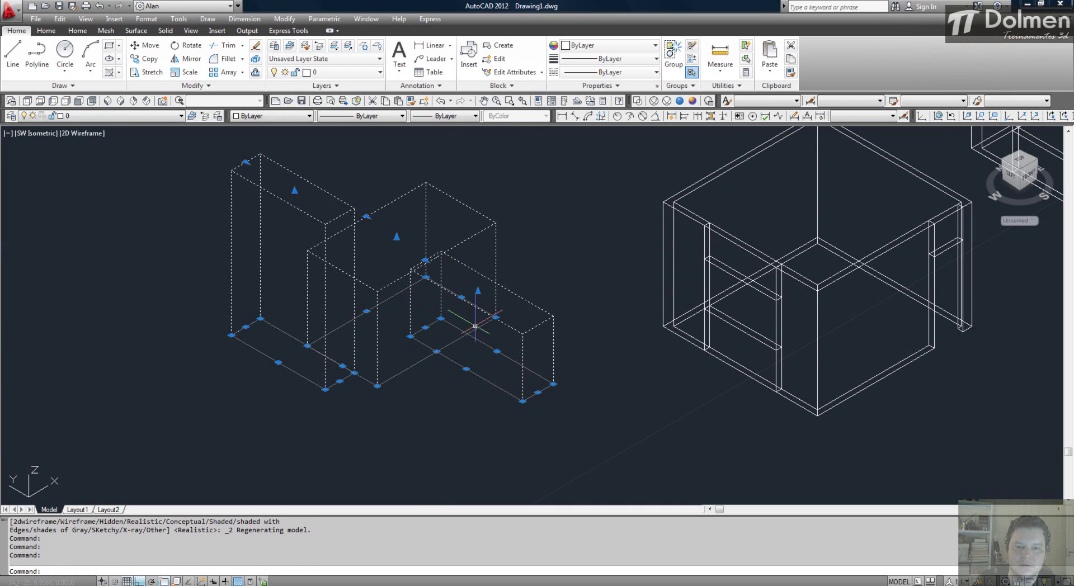
pyautogui.press('Escape')
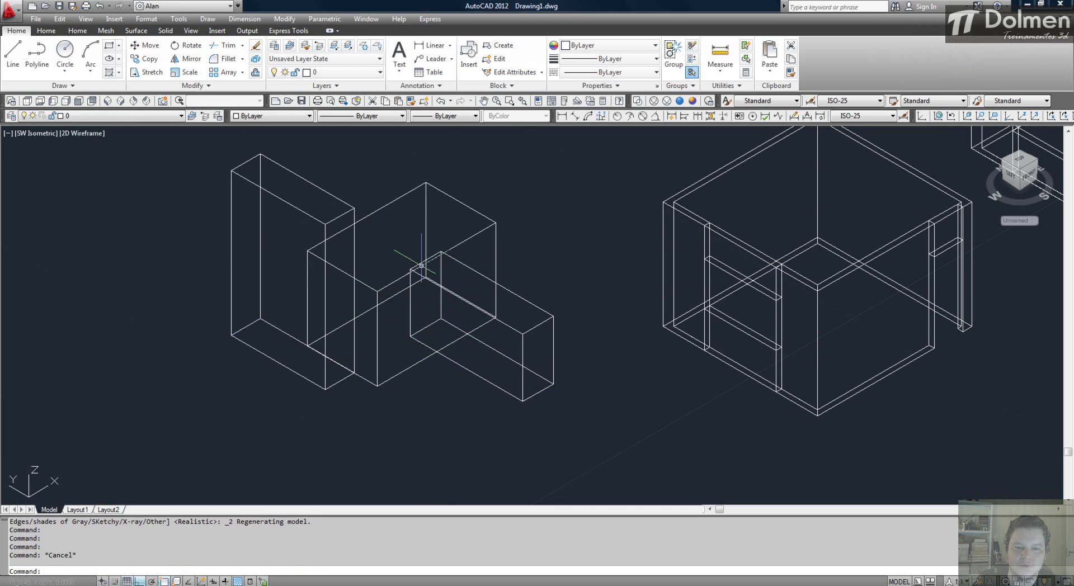
# Union the low, middle and tall blocks into a single solid.
pyautogui.write('uni')
pyautogui.press('Return')
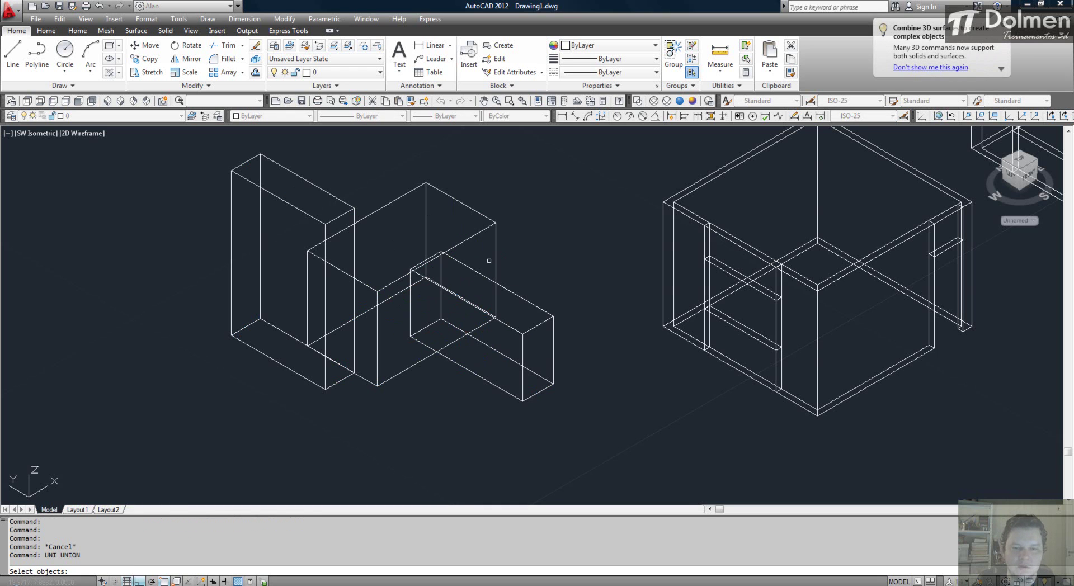
pyautogui.click(485, 276)
pyautogui.click(468, 239)
pyautogui.click(352, 222)
pyautogui.press('Return')
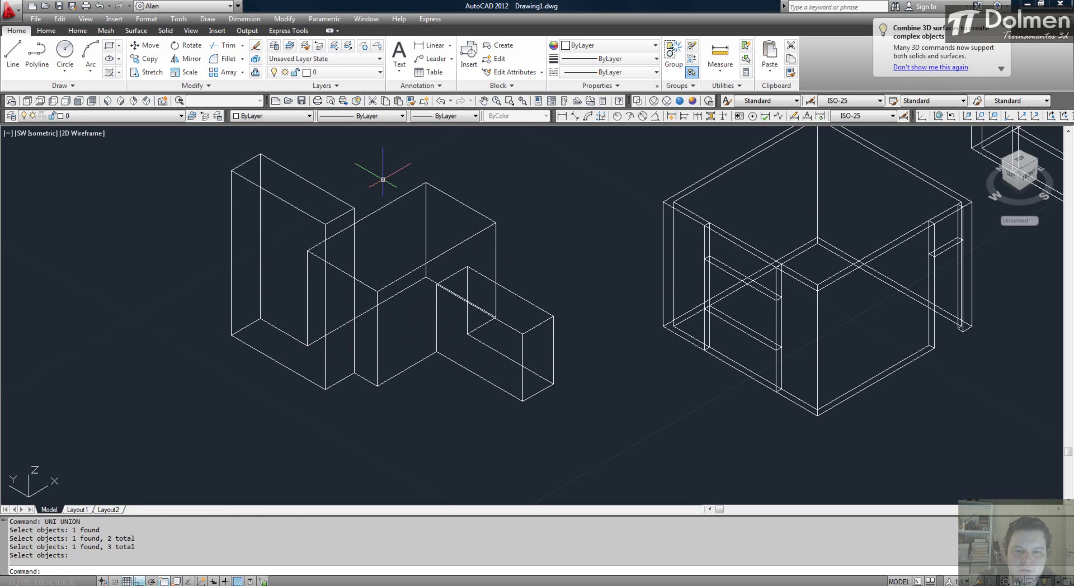
# Select the united solid and examine its edges where the lowest block meets the middle one.
pyautogui.click(354, 209)
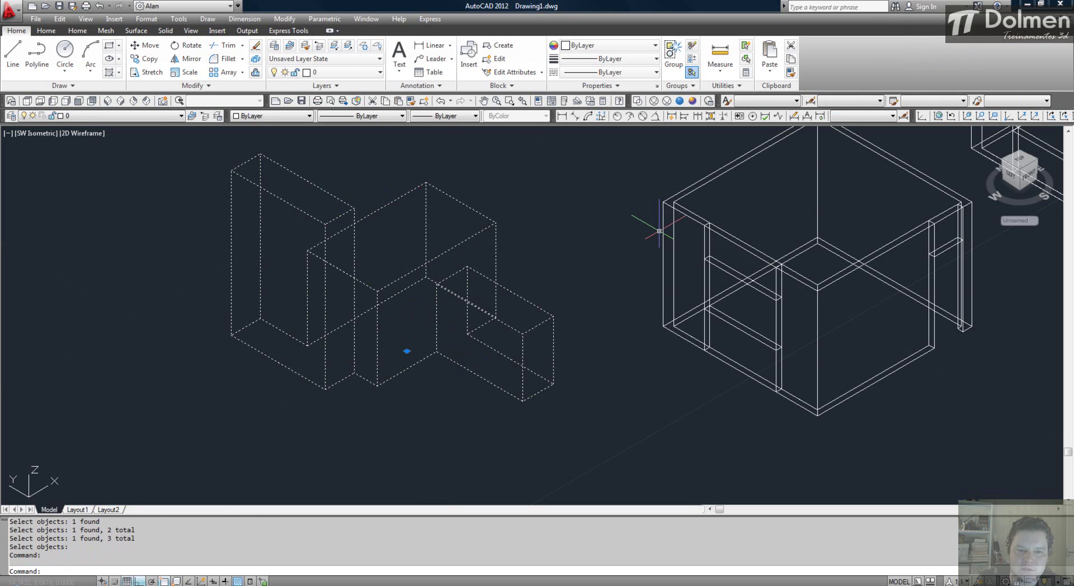
pyautogui.press('Escape')
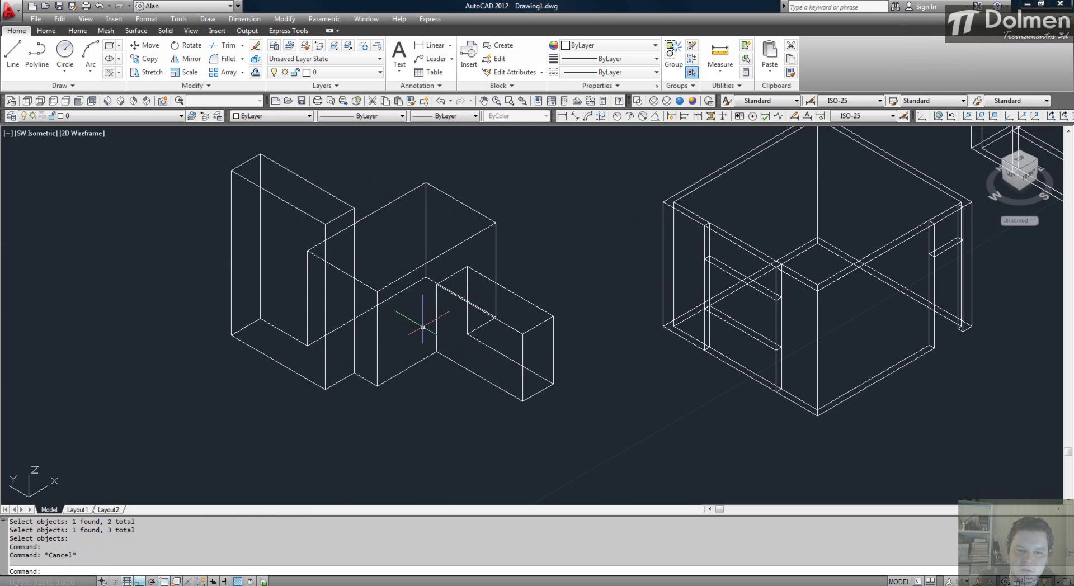
pyautogui.scroll(1, 448, 349)
pyautogui.scroll(2, 443, 356)
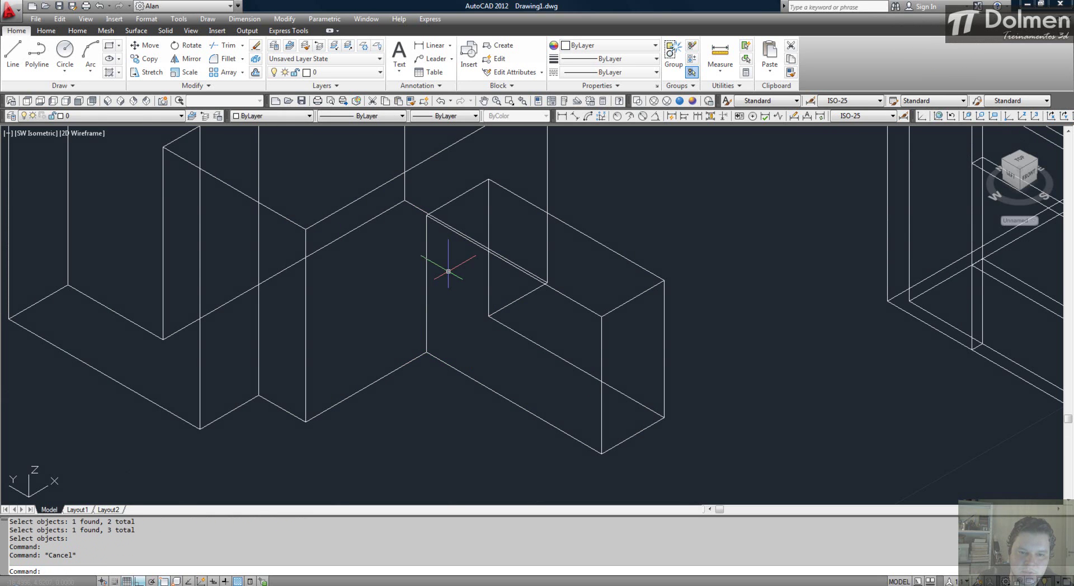
pyautogui.click(444, 361)
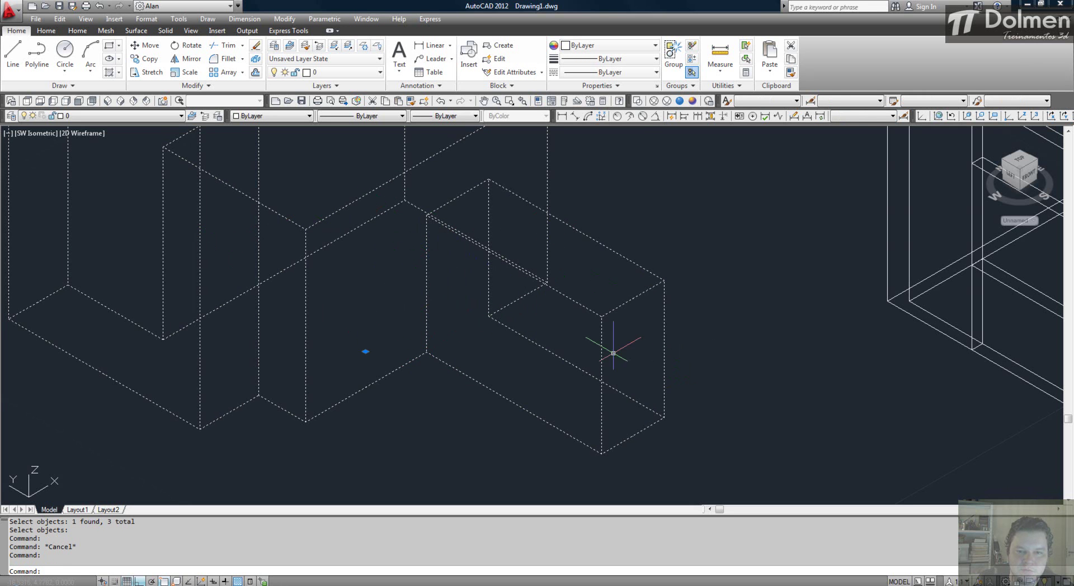
# Display the model in the Realistic visual style and select the united solid to inspect it as one object.
pyautogui.click(679, 101)
pyautogui.scroll(-4, 605, 223)
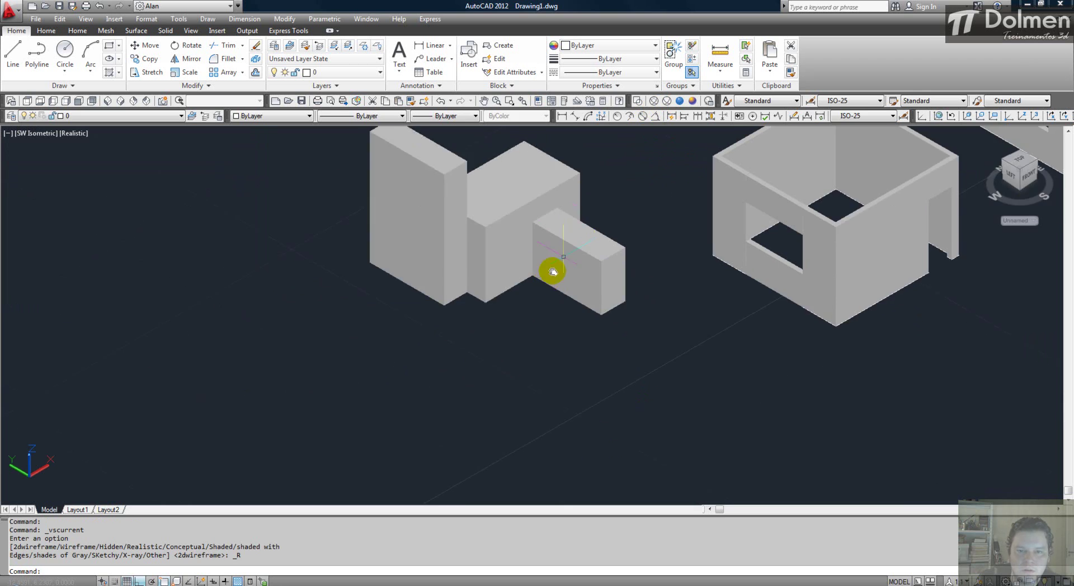
pyautogui.moveTo(604, 223); pyautogui.dragTo(553, 288, button='middle')
pyautogui.press('Escape')
pyautogui.click(496, 260)
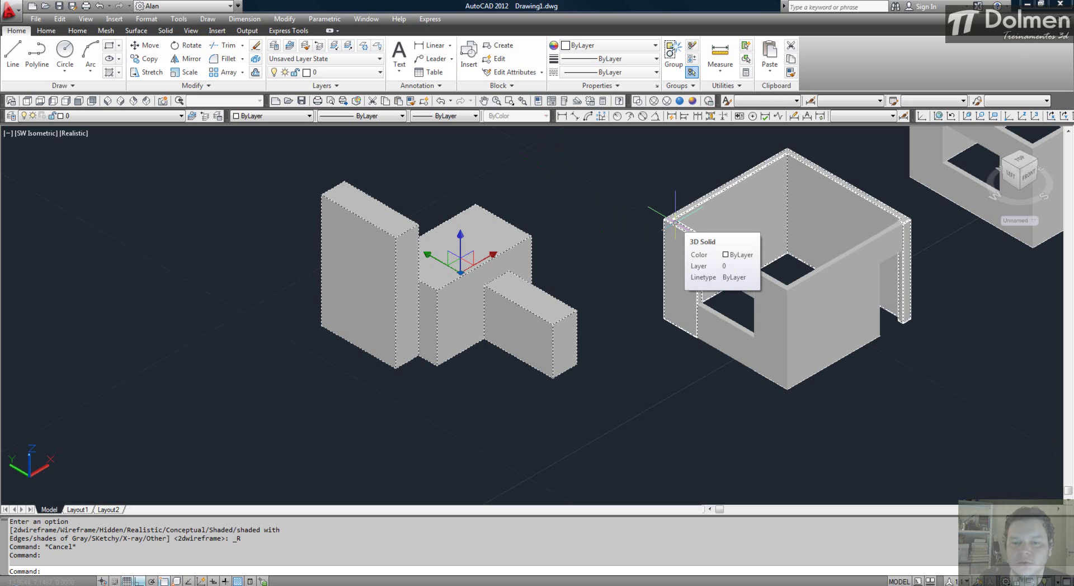
# Erase the united block solid beside the rooms.
pyautogui.press('Escape')
pyautogui.write('e')
pyautogui.press('Return')
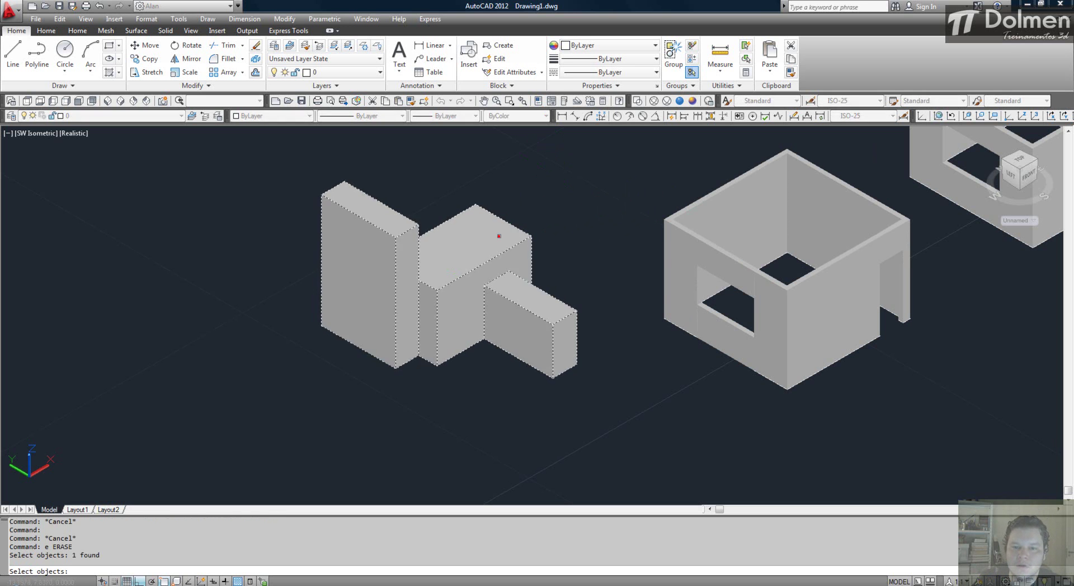
pyautogui.click(499, 236)
pyautogui.rightClick(498, 239)
pyautogui.moveTo(499, 239)
pyautogui.mouseDown(button='middle')
pyautogui.moveTo(583, 304)
pyautogui.moveTo(678, 307)
pyautogui.moveTo(569, 398)
pyautogui.moveTo(631, 299)
pyautogui.mouseUp(button='middle')
# Union all the wall pieces of the room nearest the erased blocks, selecting them together with a window.
pyautogui.press('Escape')
pyautogui.press('Escape')
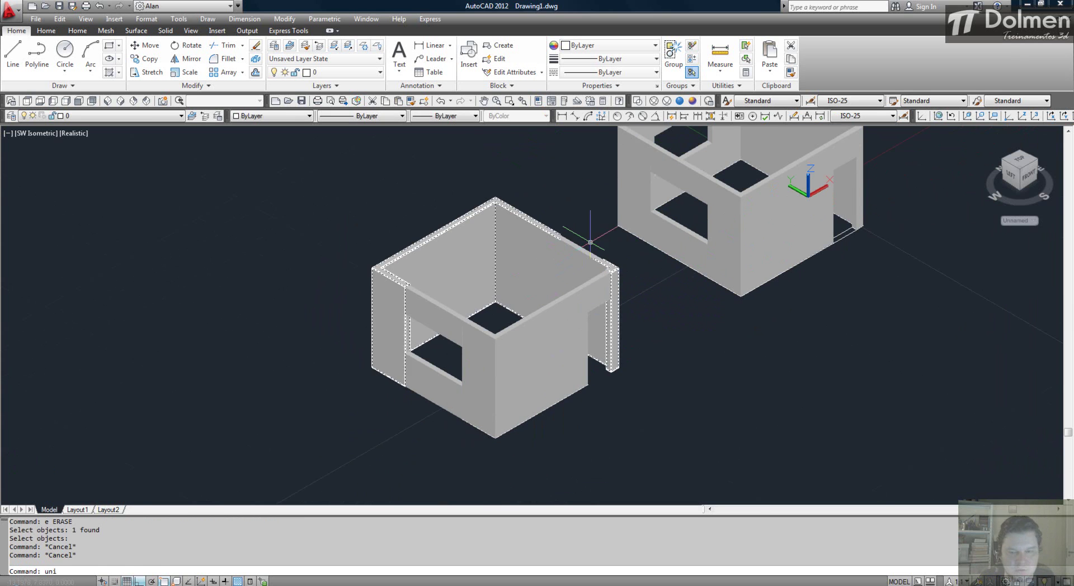
pyautogui.press('Return')
pyautogui.click(602, 206)
pyautogui.click(312, 443)
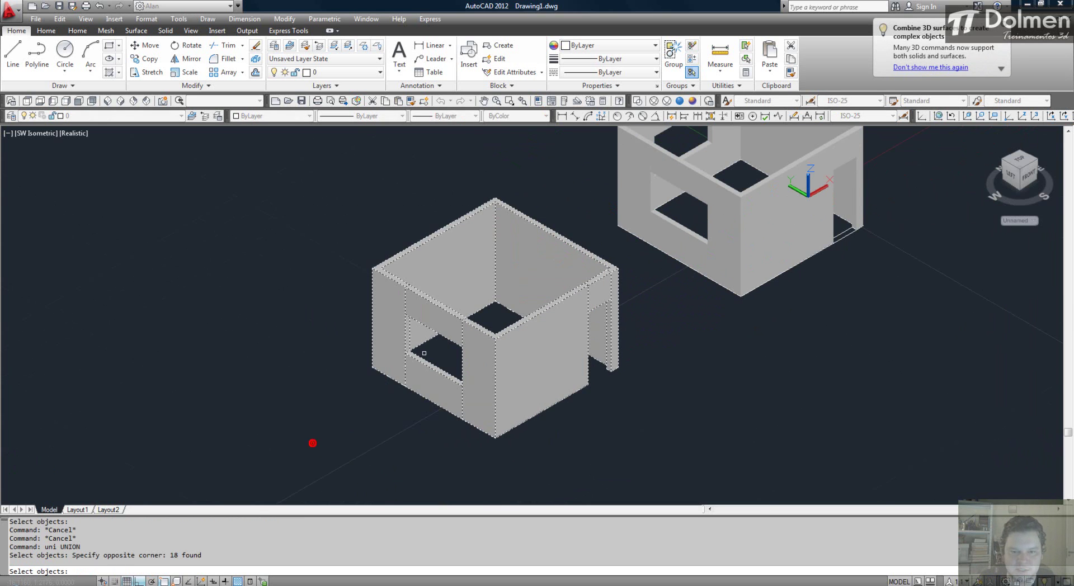
pyautogui.press('Return')
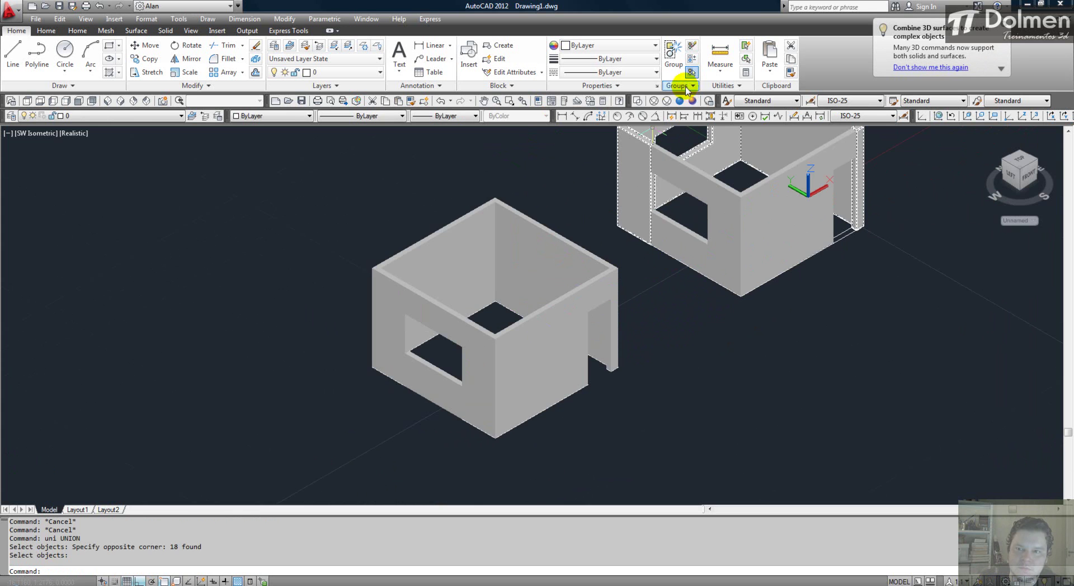
# Show the model in 2D Wireframe and examine the edges around the united room's window and door openings.
pyautogui.click(638, 100)
pyautogui.scroll(4, 518, 302)
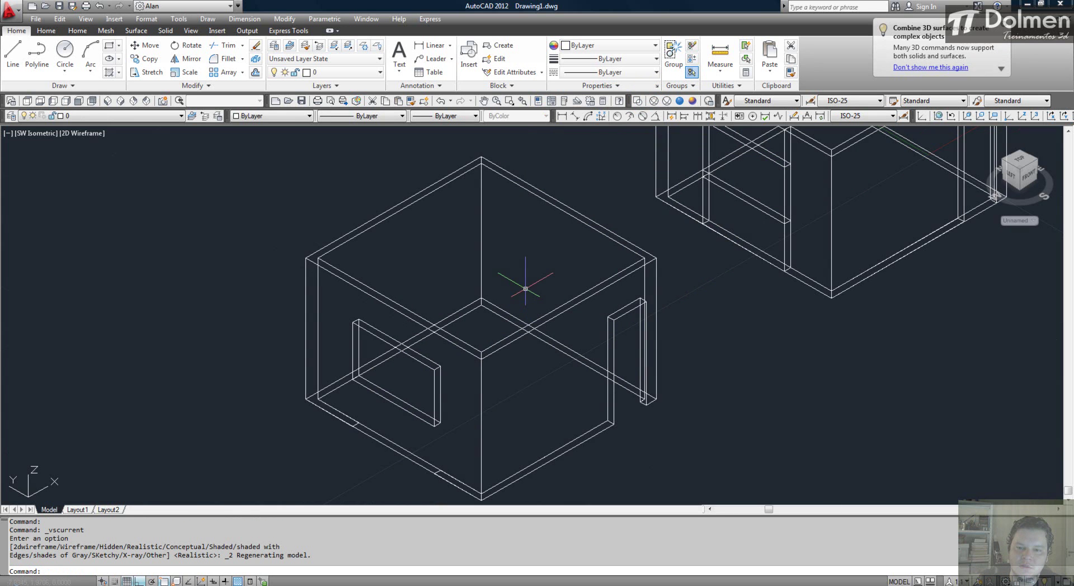
pyautogui.moveTo(517, 304); pyautogui.dragTo(517, 300, button='middle')
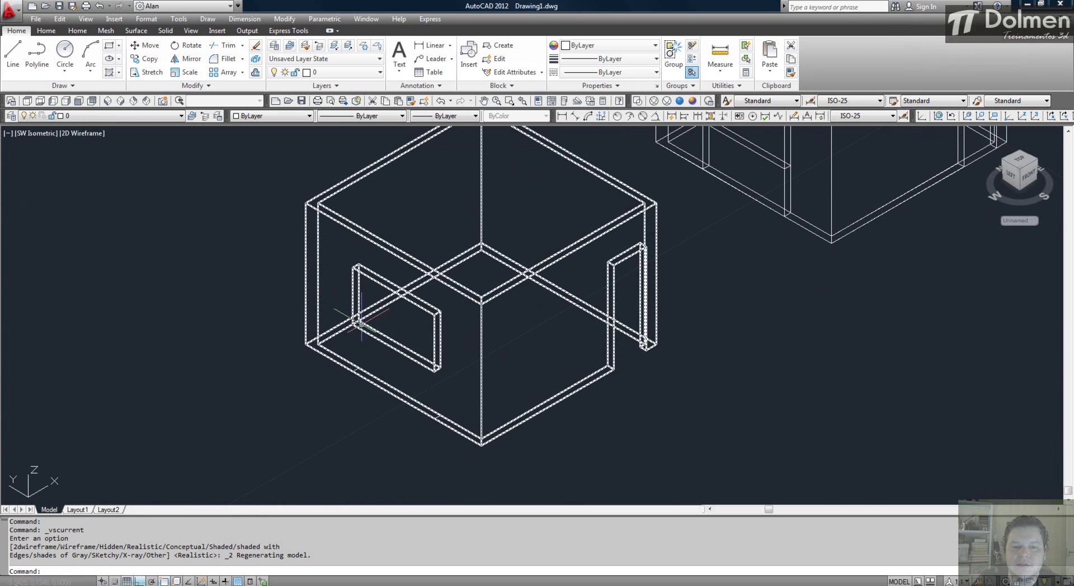
pyautogui.moveTo(538, 328); pyautogui.dragTo(515, 355, button='middle')
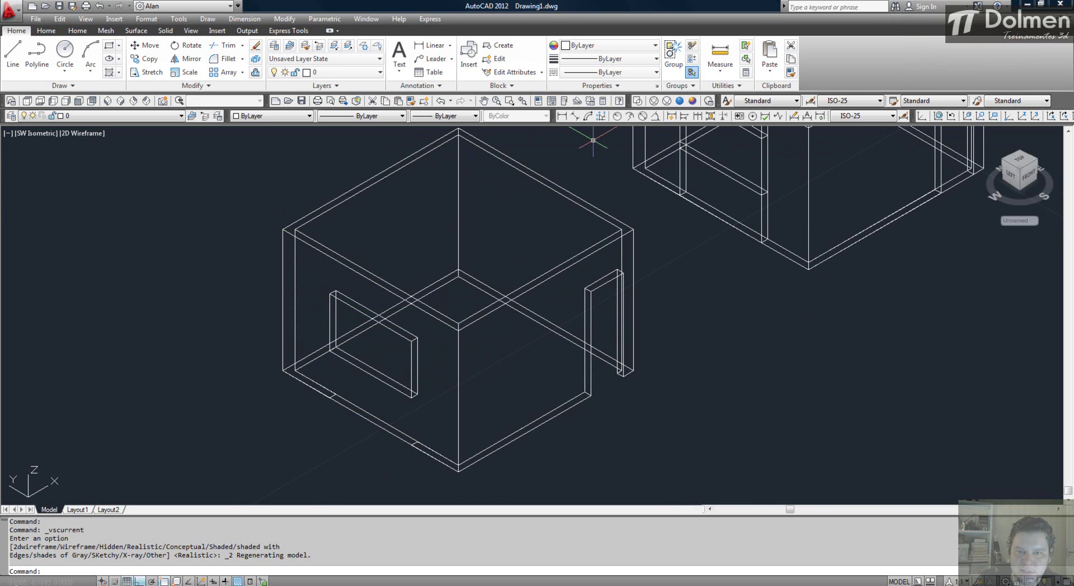
# Switch to the Hidden visual style and compare the united room's walls with the other room's separate wall pieces.
pyautogui.click(666, 101)
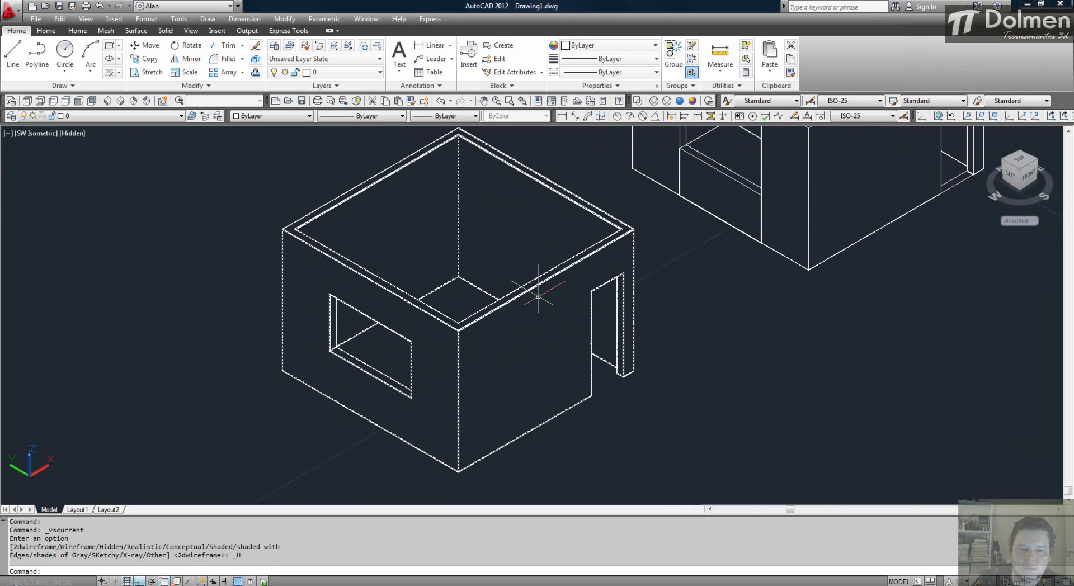
pyautogui.scroll(-2, 532, 328)
pyautogui.moveTo(636, 283); pyautogui.dragTo(556, 354, button='middle')
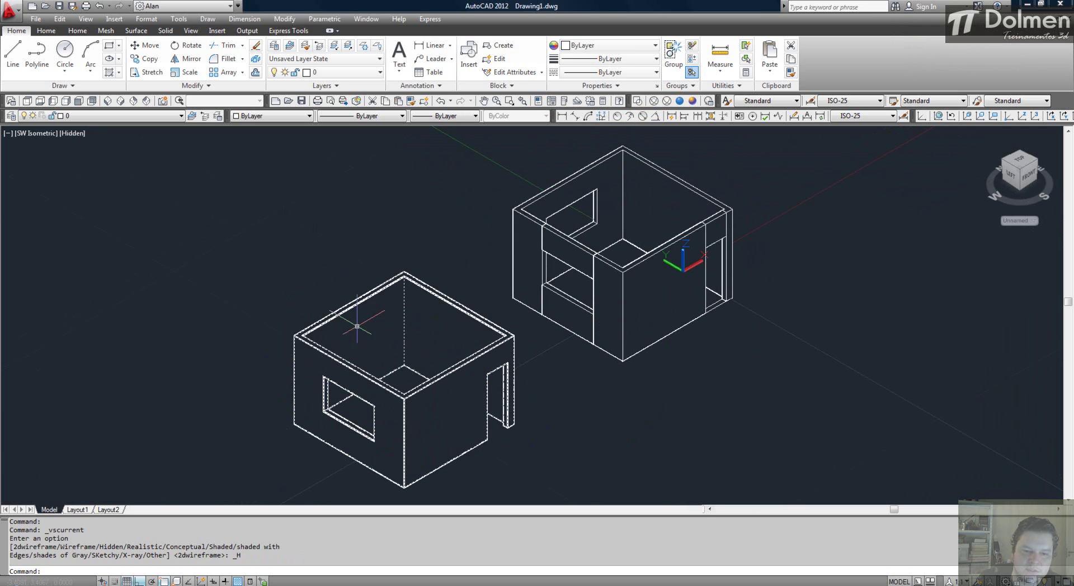
pyautogui.scroll(3, 541, 236)
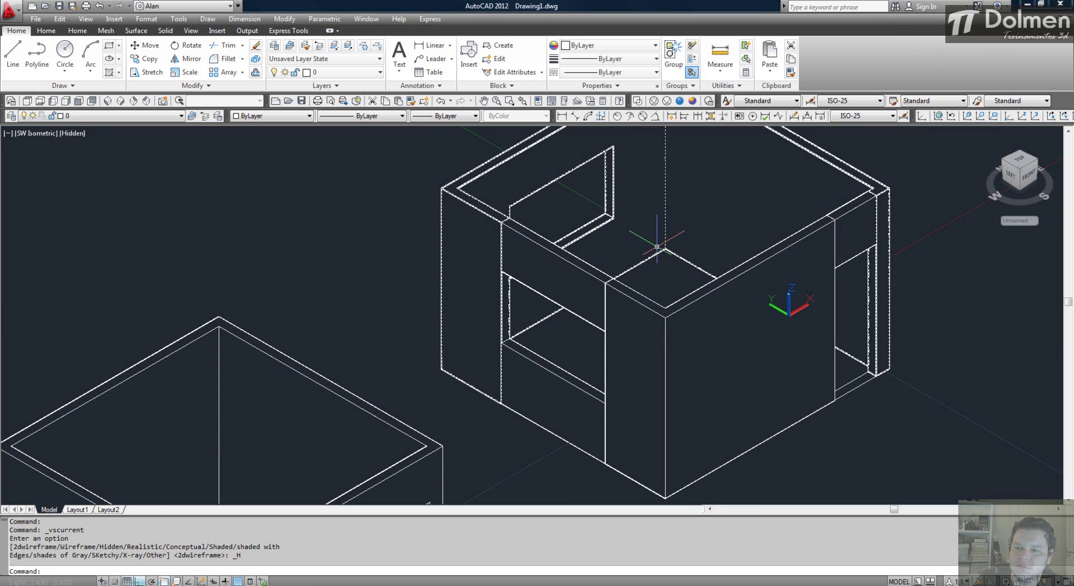
pyautogui.moveTo(599, 367); pyautogui.dragTo(633, 226, button='middle')
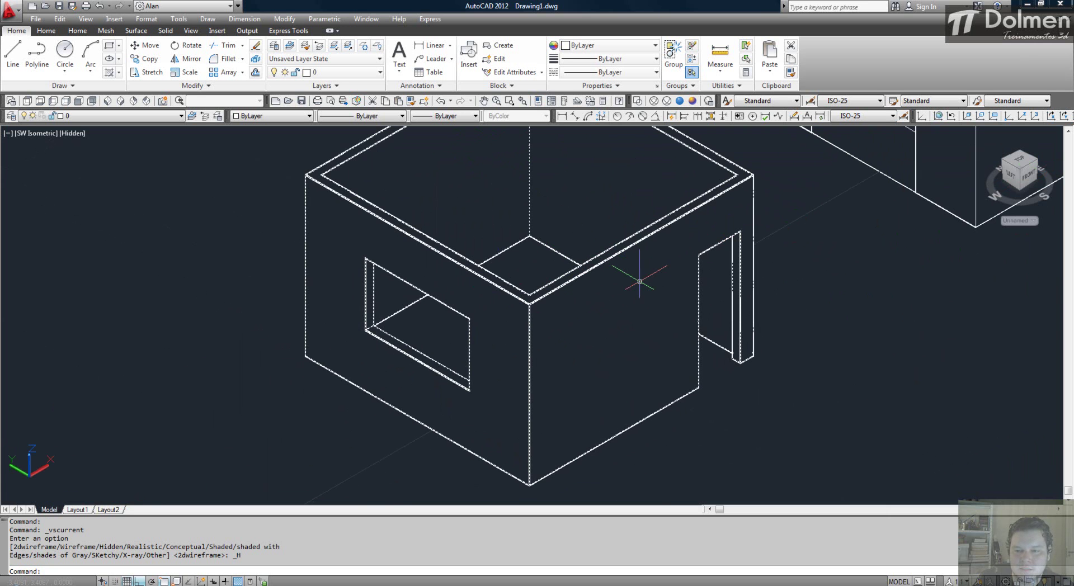
pyautogui.moveTo(791, 221); pyautogui.dragTo(479, 396, button='middle')
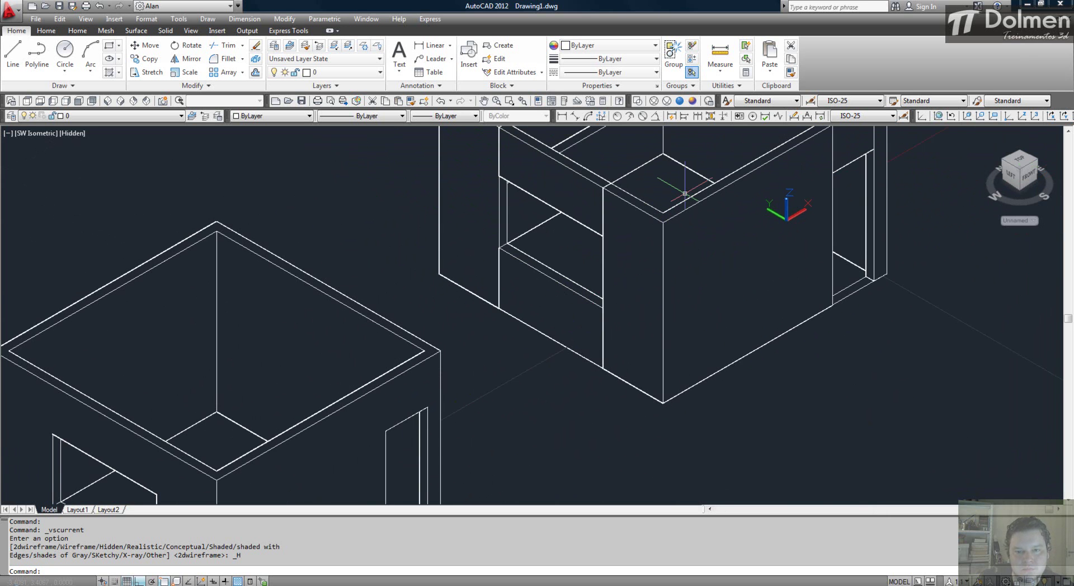
pyautogui.moveTo(772, 191); pyautogui.dragTo(654, 266, button='middle')
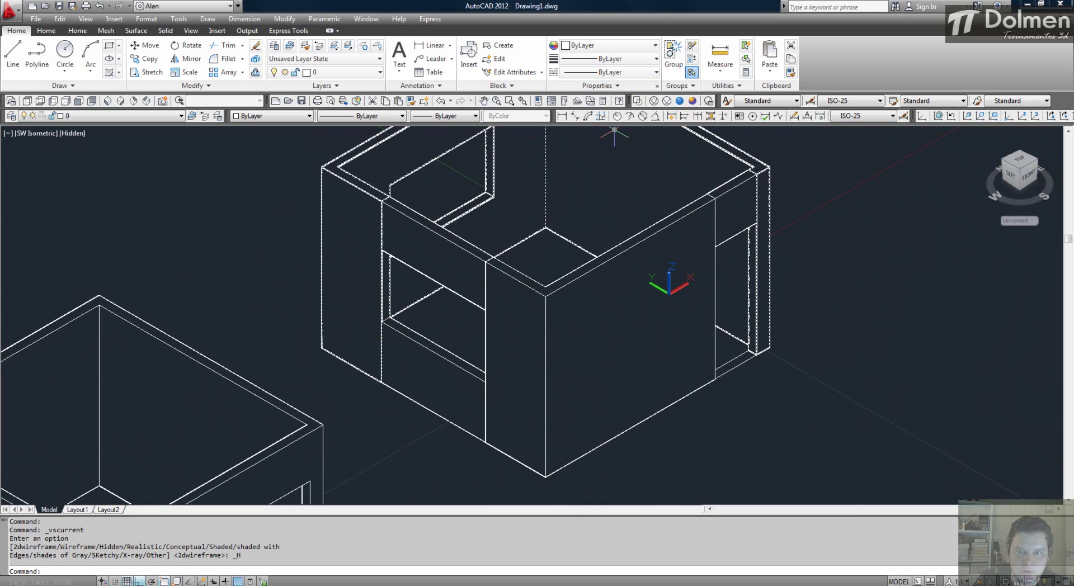
# Return to 2D Wireframe and select the front window's wall piece in the room that is not united to inspect it.
pyautogui.click(637, 100)
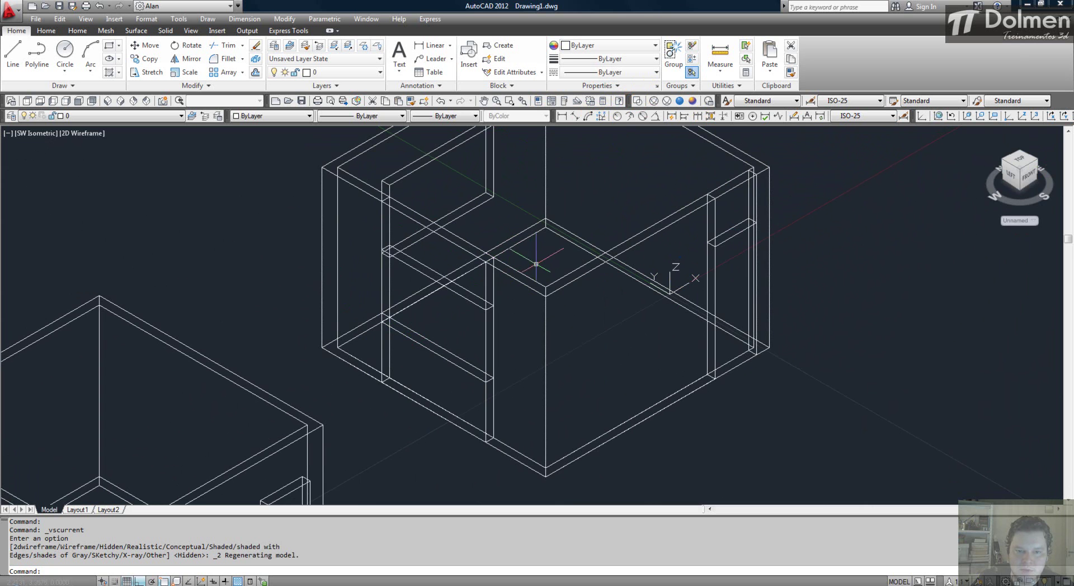
pyautogui.scroll(-2, 536, 263)
pyautogui.click(504, 184)
pyautogui.press('Escape')
pyautogui.scroll(2, 505, 271)
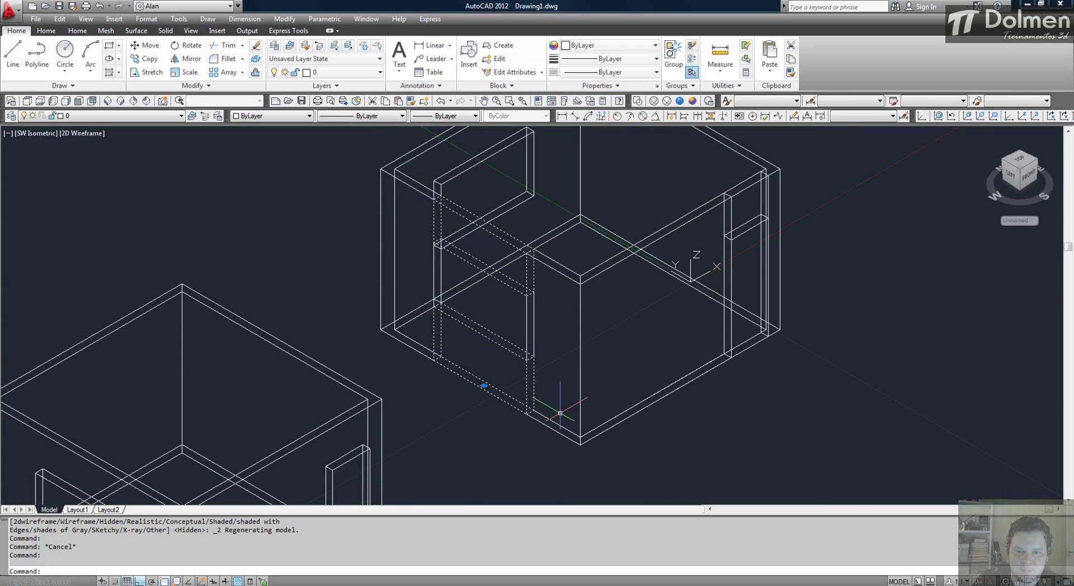
pyautogui.press('Escape')
pyautogui.press('Escape')
# Draw a rectangle on the front window's sill in the room at the origin, between opposite corners of the opening.
pyautogui.scroll(3, 442, 301)
pyautogui.write('rec')
pyautogui.press('Return')
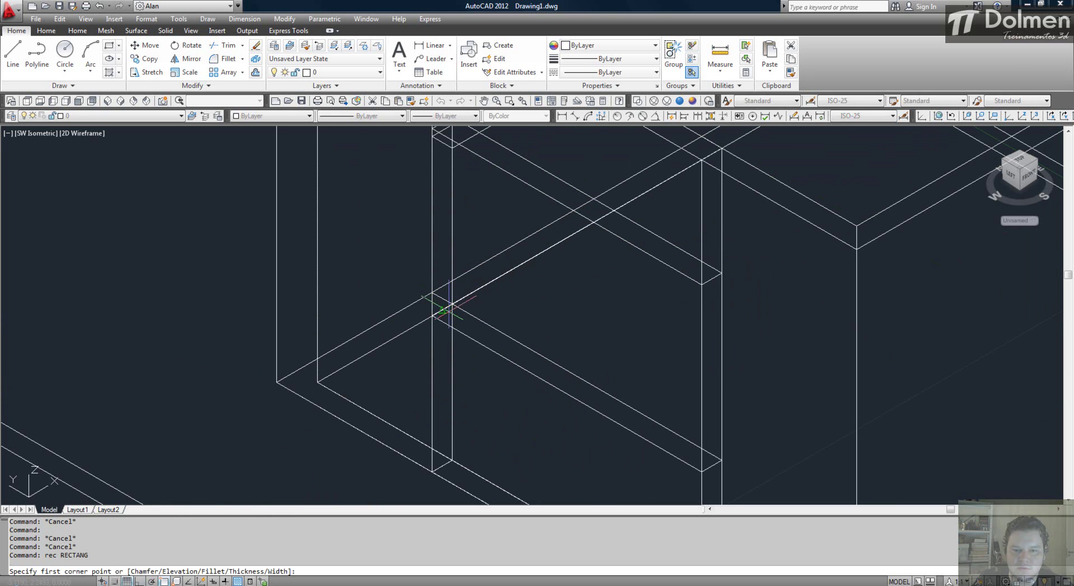
pyautogui.click(433, 315)
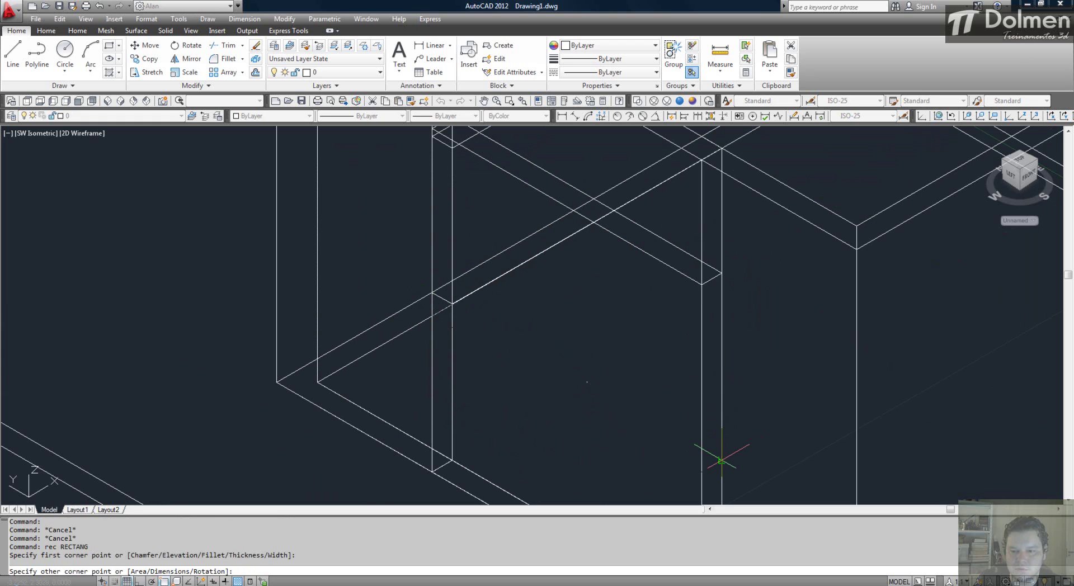
pyautogui.click(721, 460)
pyautogui.press('Escape')
# Extrude the sill rectangle up to the underside of the wall above the window to fill the opening.
pyautogui.write('e')
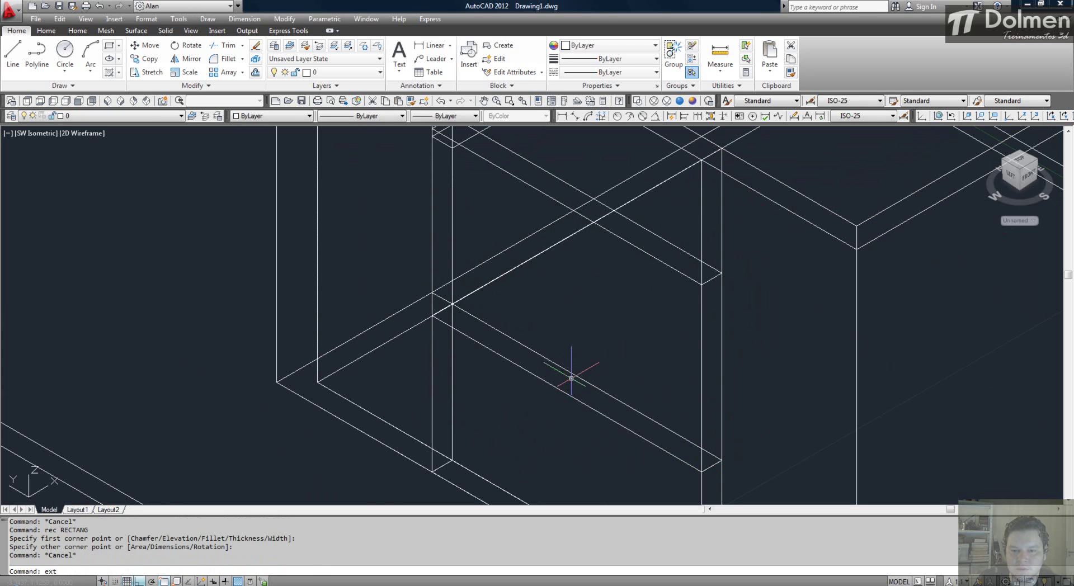
pyautogui.write('xt')
pyautogui.press('Return')
pyautogui.click(571, 381)
pyautogui.press('Return')
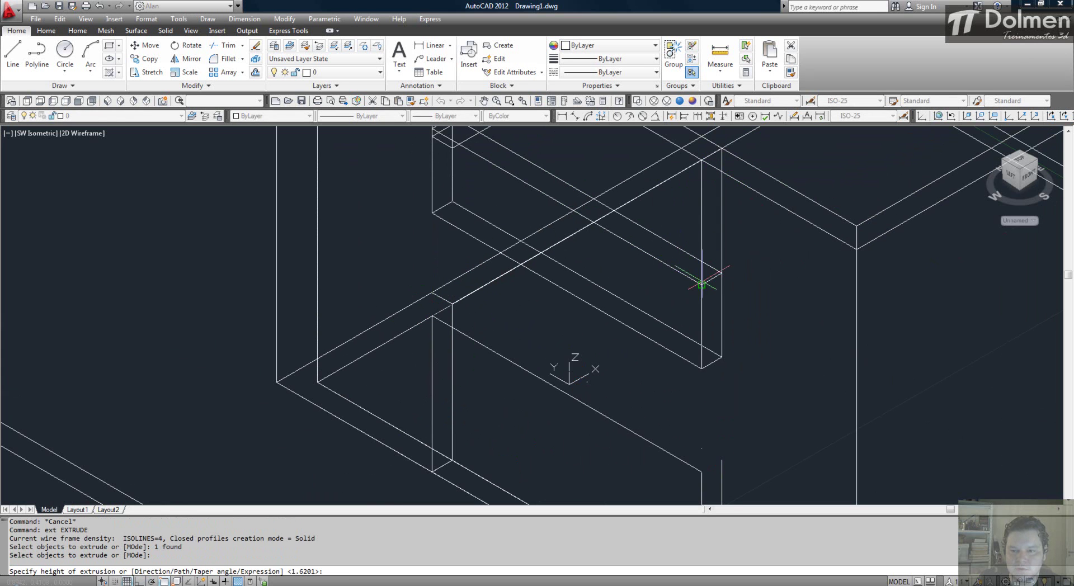
pyautogui.click(700, 282)
# Apply the Realistic visual style and union the window filler block with the wall piece around it.
pyautogui.click(680, 101)
pyautogui.scroll(-2, 782, 284)
pyautogui.press('Escape')
pyautogui.press('Escape')
pyautogui.write('uni')
pyautogui.press('Return')
pyautogui.click(704, 232)
pyautogui.click(692, 278)
pyautogui.press('Return')
# Select the filled wall piece to check it as one solid, and view both rooms in 2D Wireframe.
pyautogui.click(692, 285)
pyautogui.scroll(-4, 692, 396)
pyautogui.press('Escape')
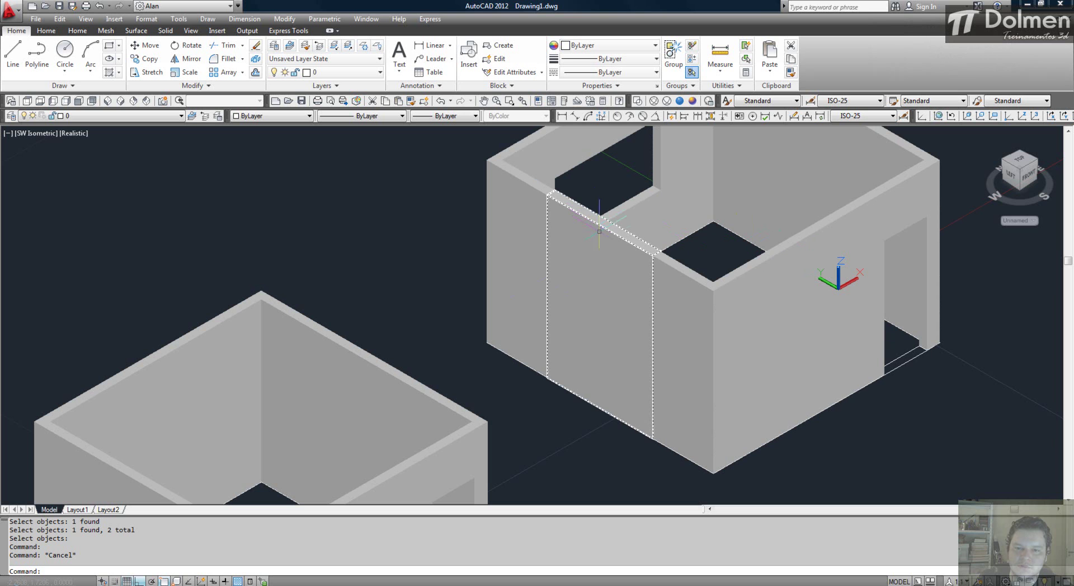
pyautogui.click(606, 296)
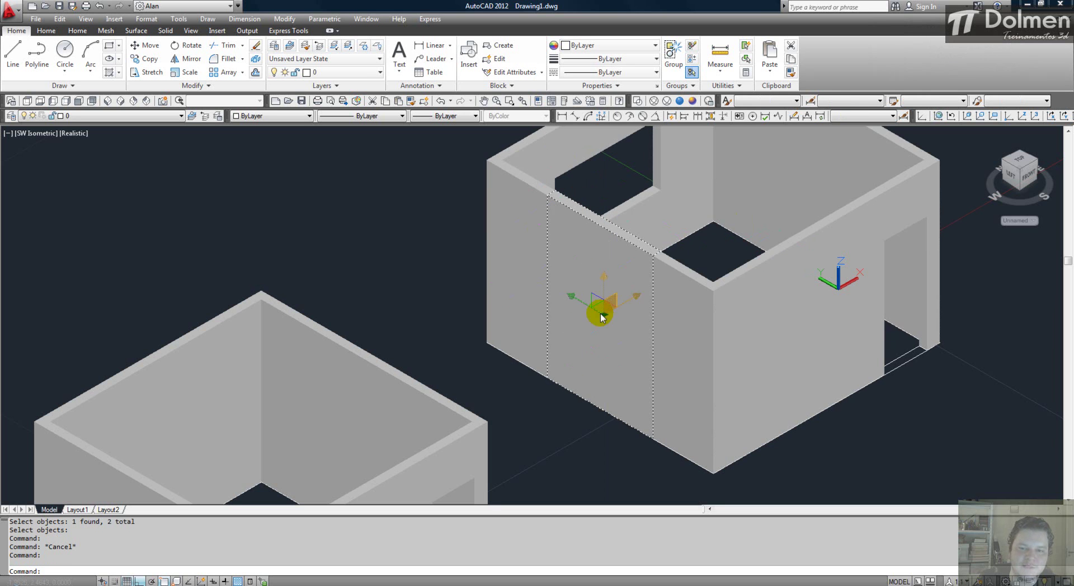
pyautogui.press('Escape')
pyautogui.click(637, 101)
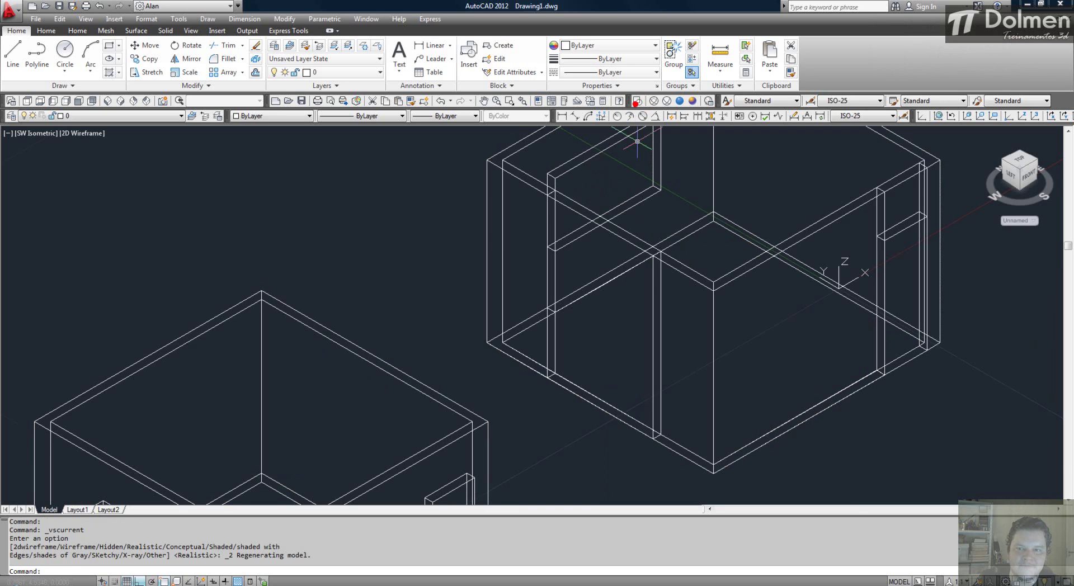
pyautogui.scroll(-3, 670, 206)
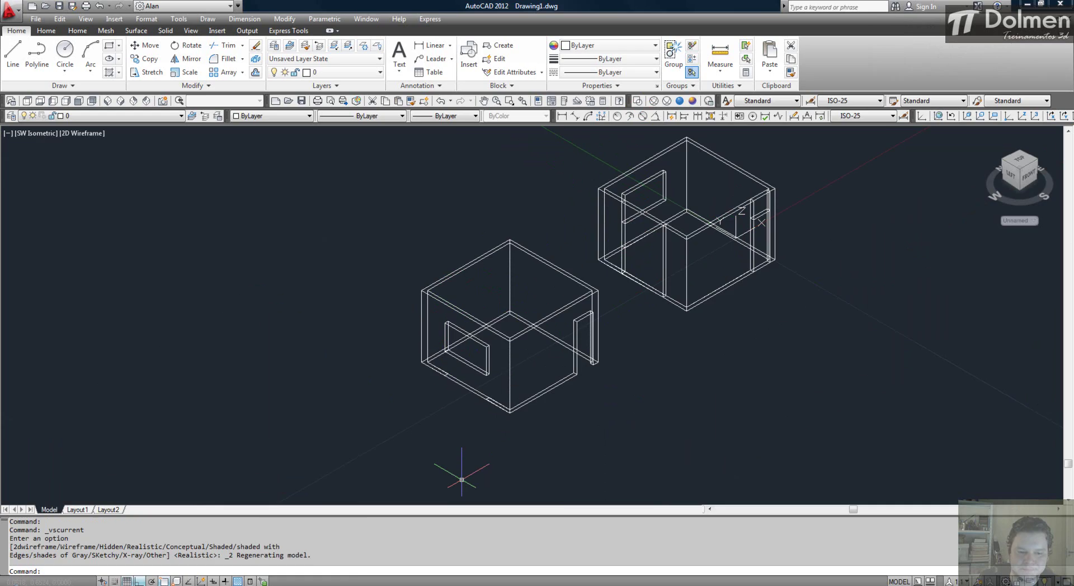
# Switch to Windows Photo Gallery and view the next slide, which explains the Loft command.
pyautogui.click(313, 585)
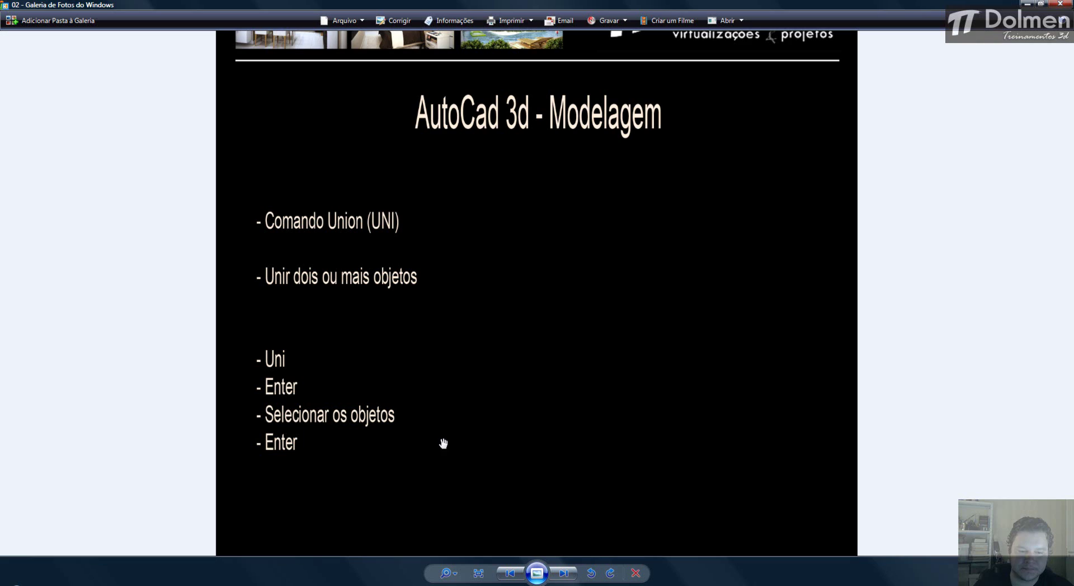
pyautogui.click(559, 572)
pyautogui.scroll(3, 489, 169)
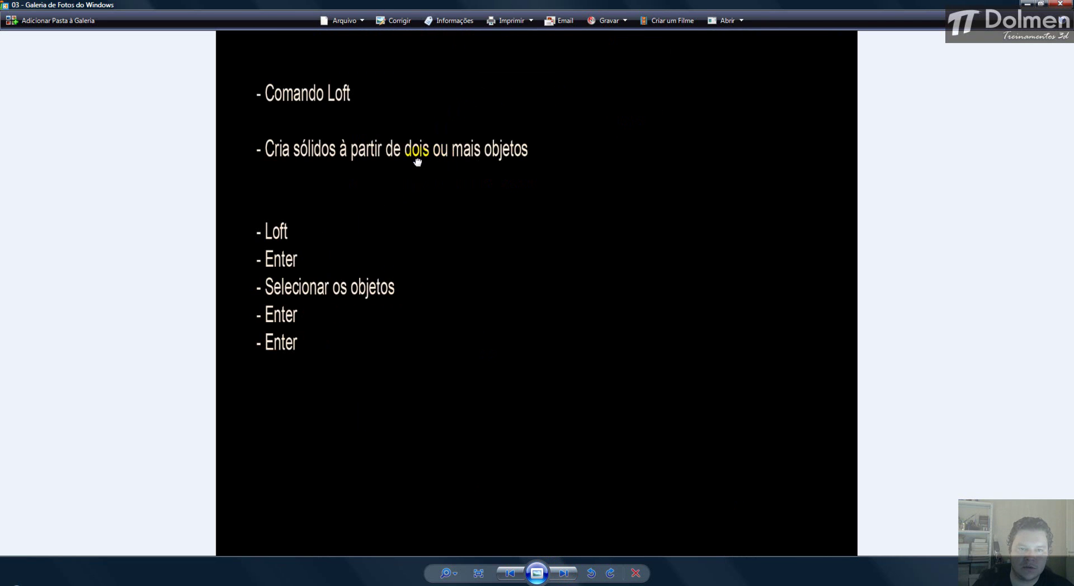
pyautogui.moveTo(417, 164); pyautogui.dragTo(417, 253)
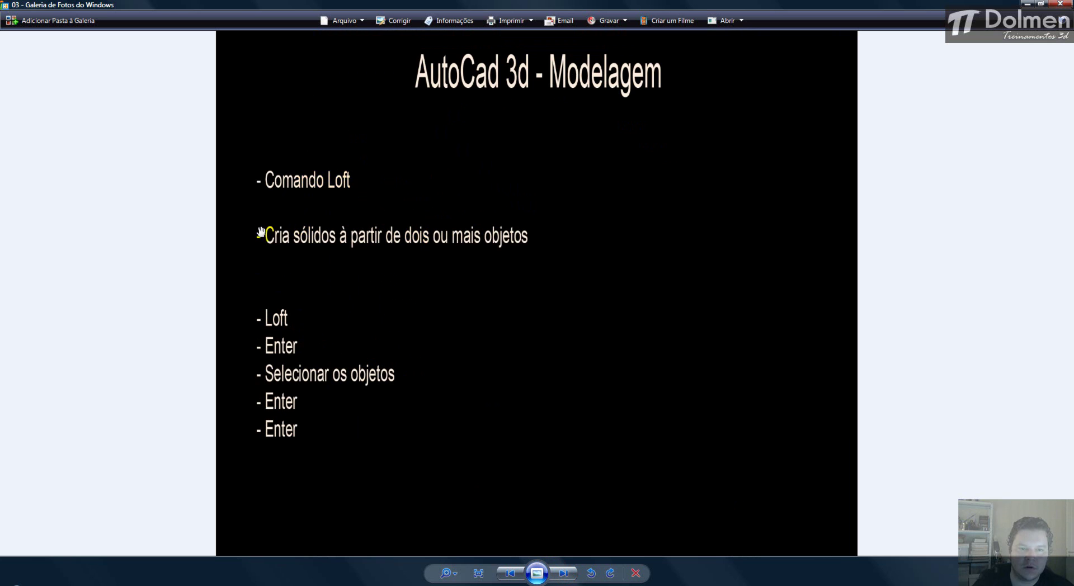
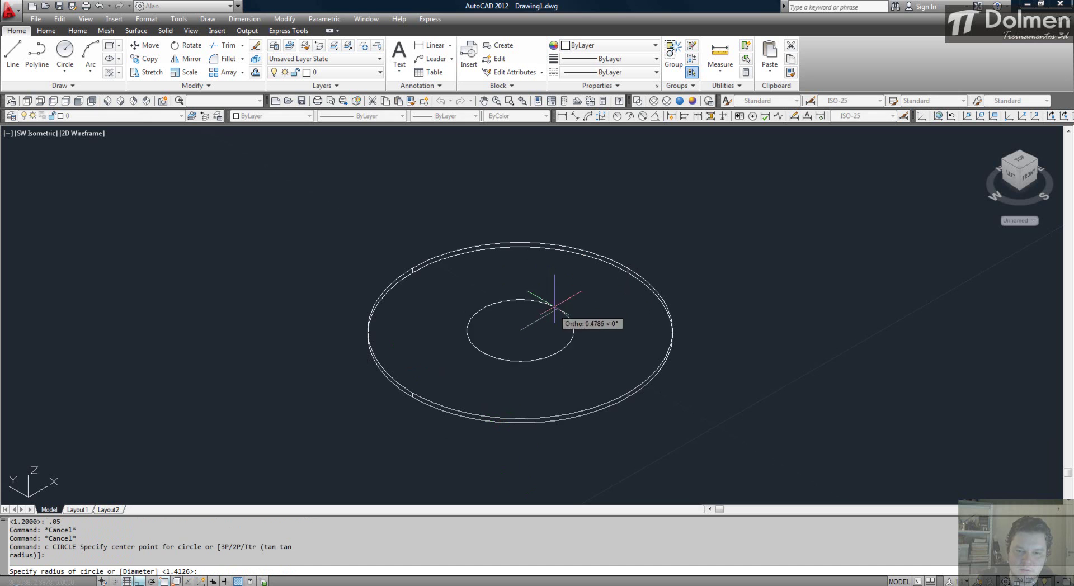
# Draw a circle of about 0.89 radius around the disc's centre and move it a short distance up along Z.
pyautogui.click(567, 279)
pyautogui.press('Escape')
pyautogui.write('m')
pyautogui.press('Return')
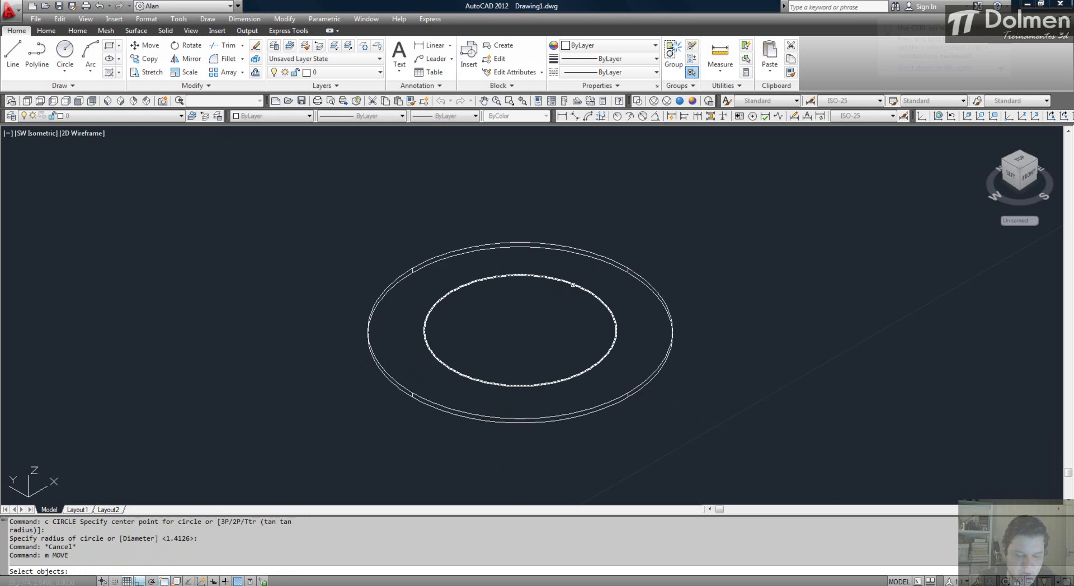
pyautogui.click(567, 280)
pyautogui.press('Return')
pyautogui.click(771, 282)
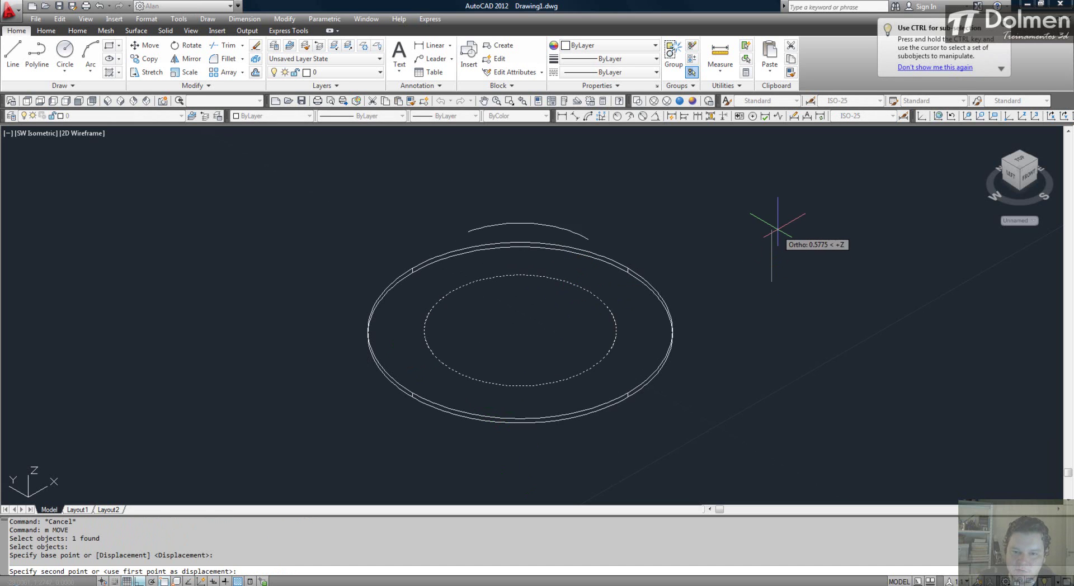
pyautogui.click(774, 227)
# Draw a smaller circle of about 0.33 radius centred on the raised circle.
pyautogui.scroll(-2, 632, 323)
pyautogui.moveTo(632, 323); pyautogui.dragTo(626, 348, button='middle')
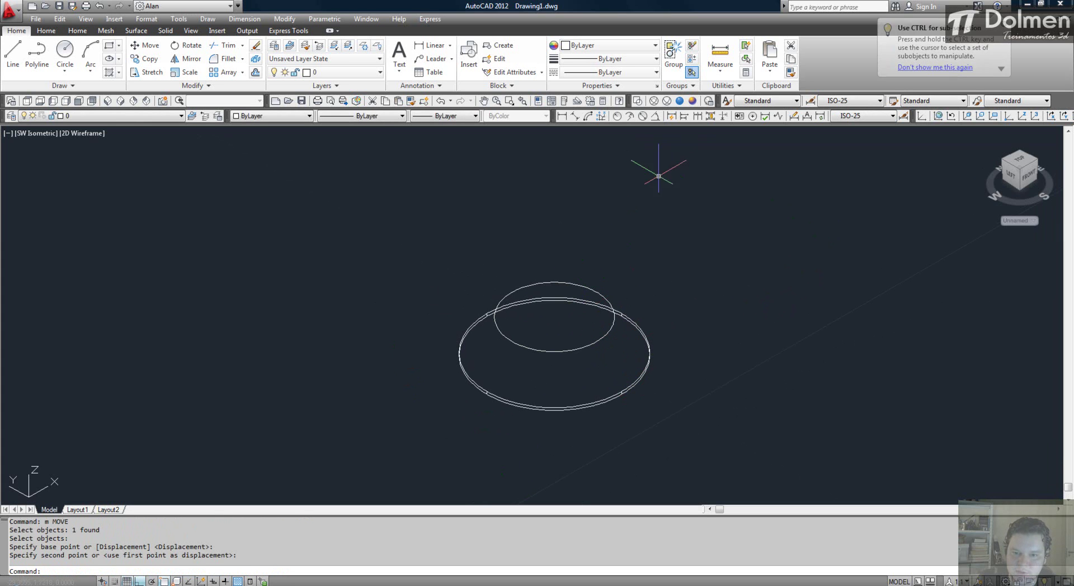
pyautogui.press('Escape')
pyautogui.write('c')
pyautogui.press('Return')
pyautogui.click(554, 316)
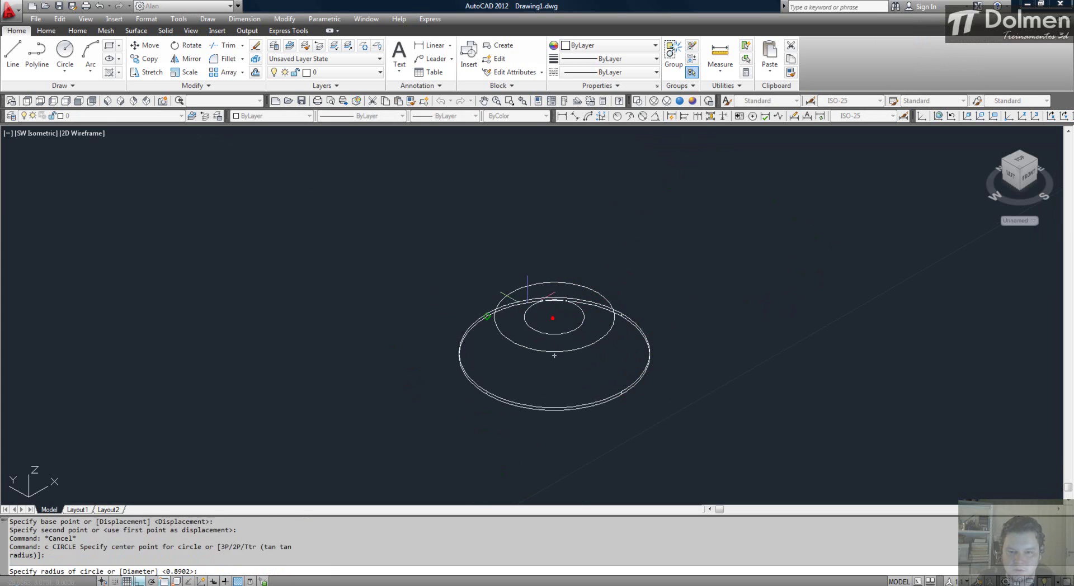
pyautogui.click(529, 313)
# Move the small circle straight up along Z, well above the raised circle.
pyautogui.press('Escape')
pyautogui.press('Escape')
pyautogui.write('m')
pyautogui.press('Return')
pyautogui.click(575, 313)
pyautogui.press('Return')
pyautogui.click(719, 342)
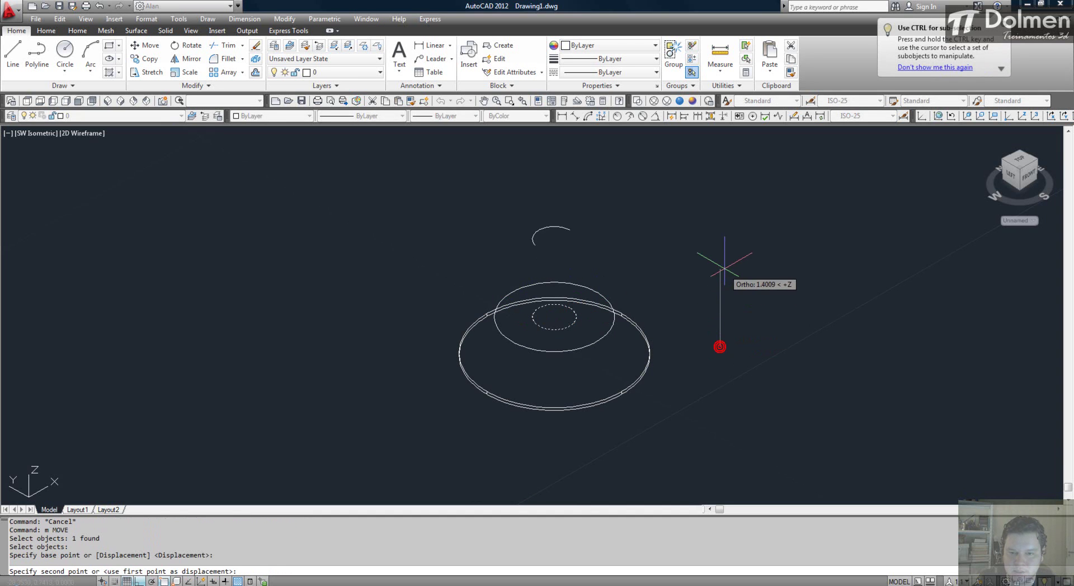
pyautogui.click(720, 241)
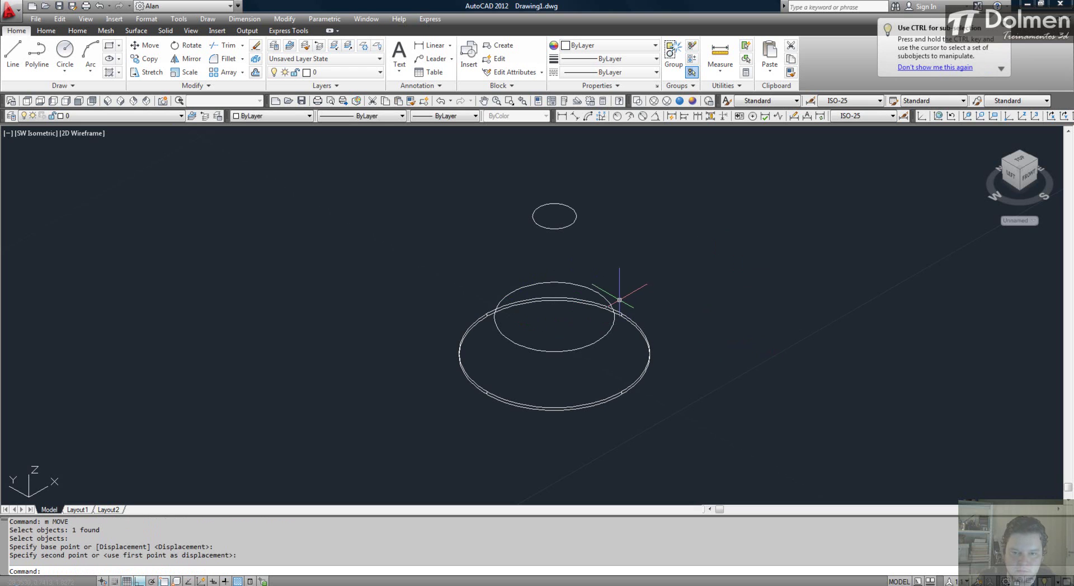
# Draw a large circle of about 1.47 radius centred on the small raised circle.
pyautogui.moveTo(619, 300); pyautogui.dragTo(617, 332, button='middle')
pyautogui.press('Escape')
pyautogui.write('c')
pyautogui.press('Escape')
pyautogui.write('c')
pyautogui.press('Return')
pyautogui.click(552, 245)
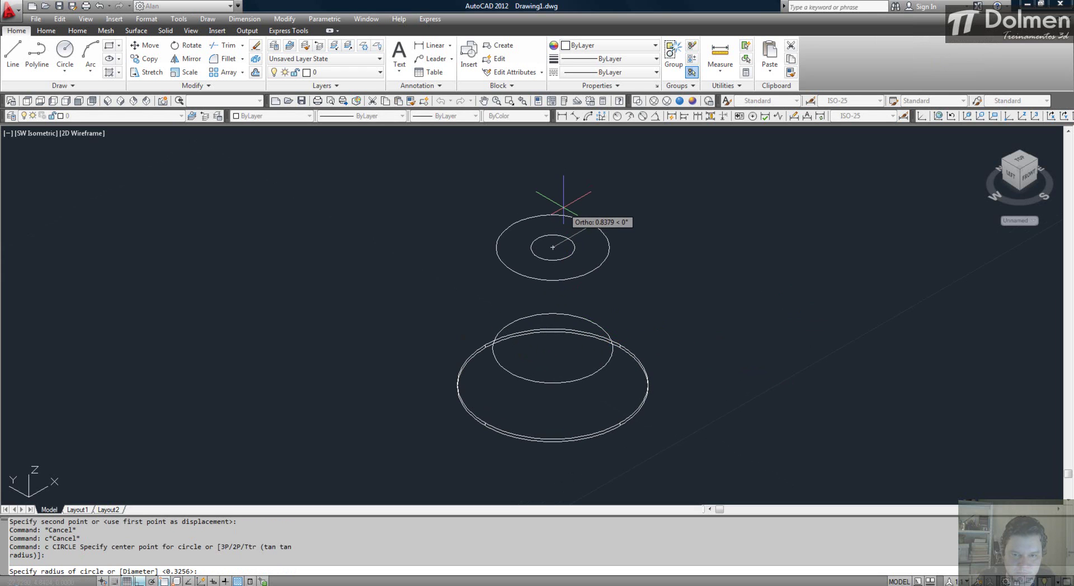
pyautogui.click(565, 173)
# Move the large upper circle up along Z, slightly above the small circle.
pyautogui.press('Escape')
pyautogui.write('m')
pyautogui.press('Return')
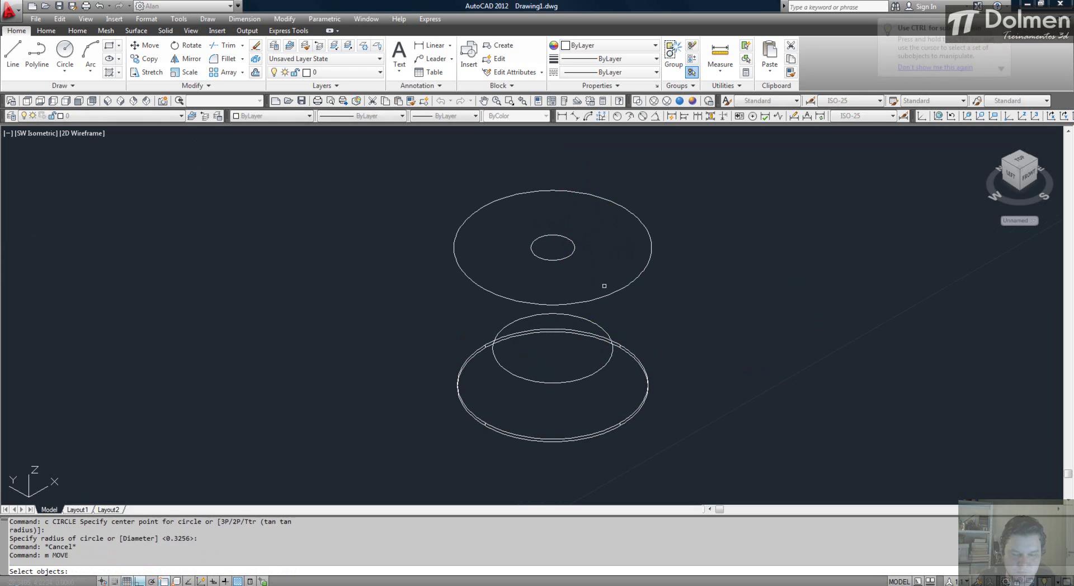
pyautogui.click(606, 294)
pyautogui.press('Return')
pyautogui.click(736, 273)
pyautogui.press('Escape')
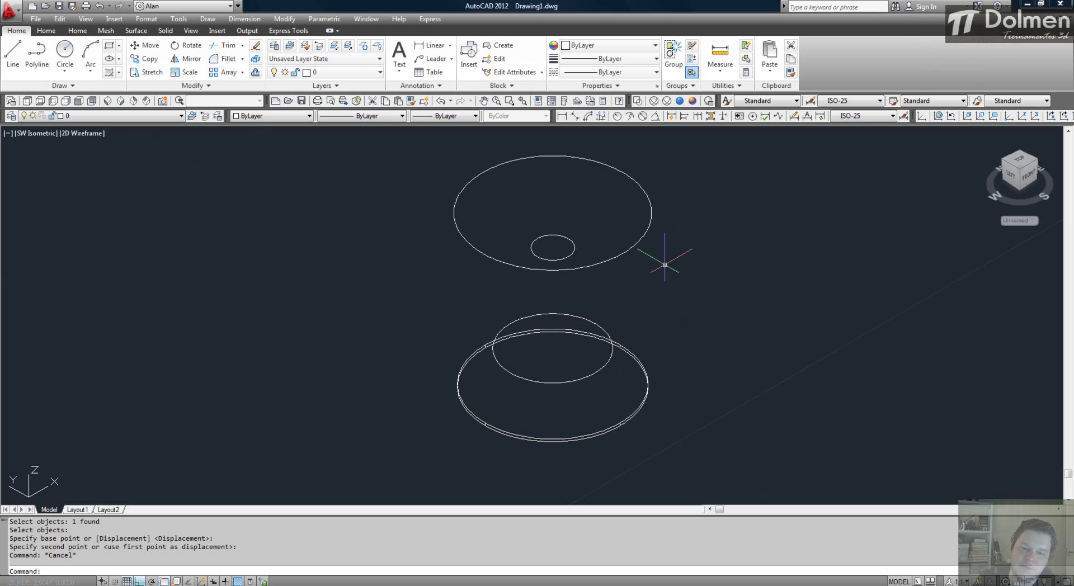
# Draw a circle of about 1.41 radius from the base disc's centre out to its edge.
pyautogui.moveTo(665, 298); pyautogui.dragTo(659, 299, button='middle')
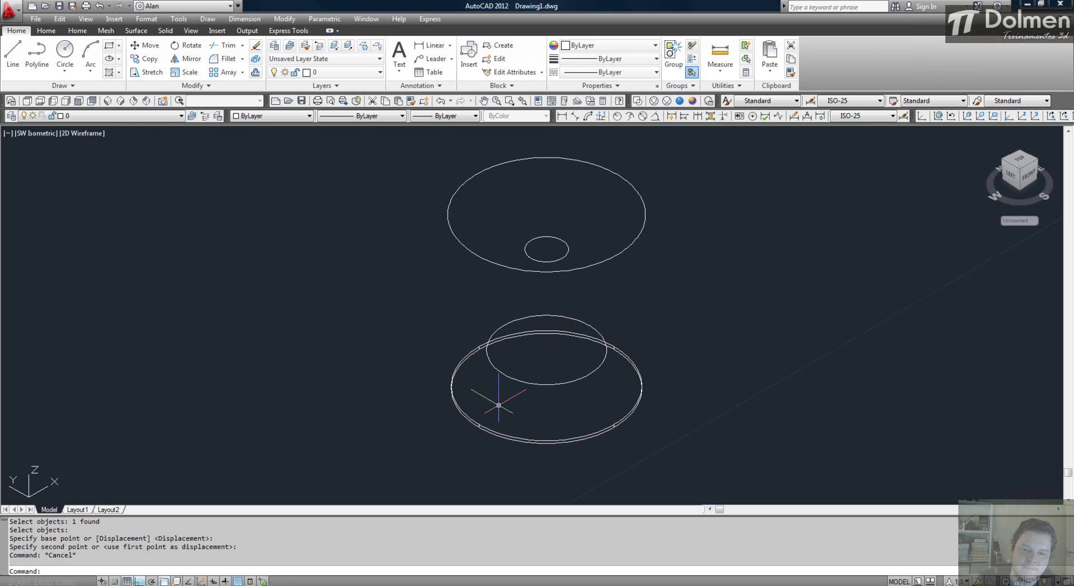
pyautogui.press('Escape')
pyautogui.write('c')
pyautogui.press('Return')
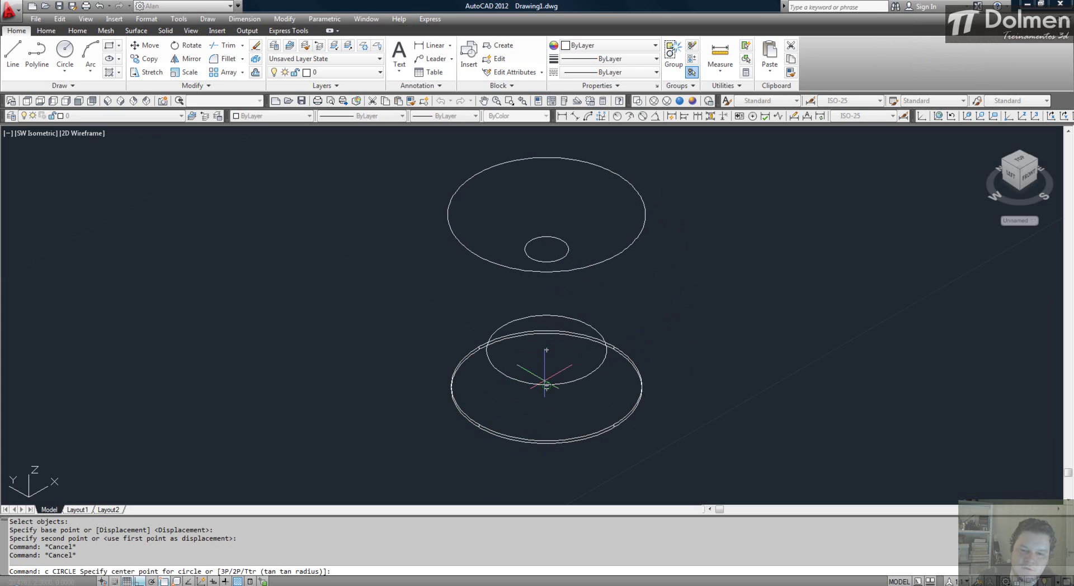
pyautogui.click(546, 385)
pyautogui.click(478, 424)
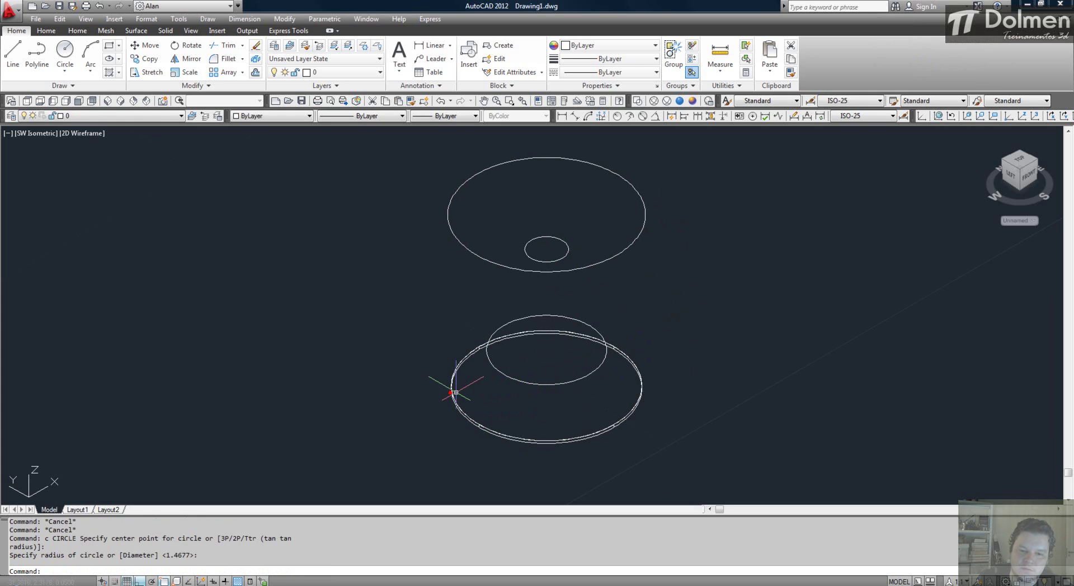
pyautogui.click(465, 417)
pyautogui.press('Escape')
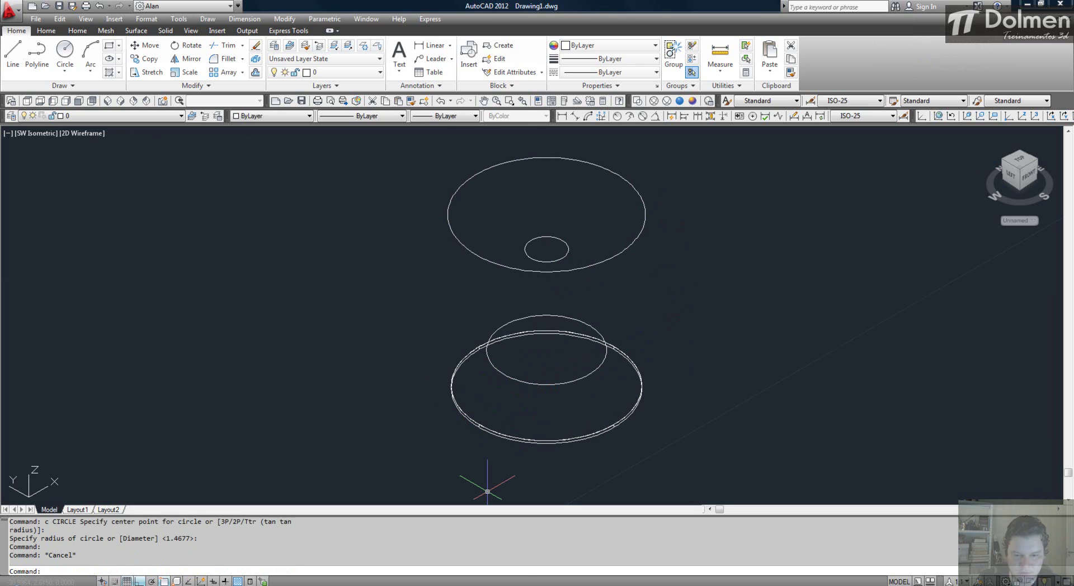
# Consult the Loft slide, return to AutoCAD, and loft a solid through the four circles in order from the base up.
pyautogui.hotkey('alt', 'Tab')
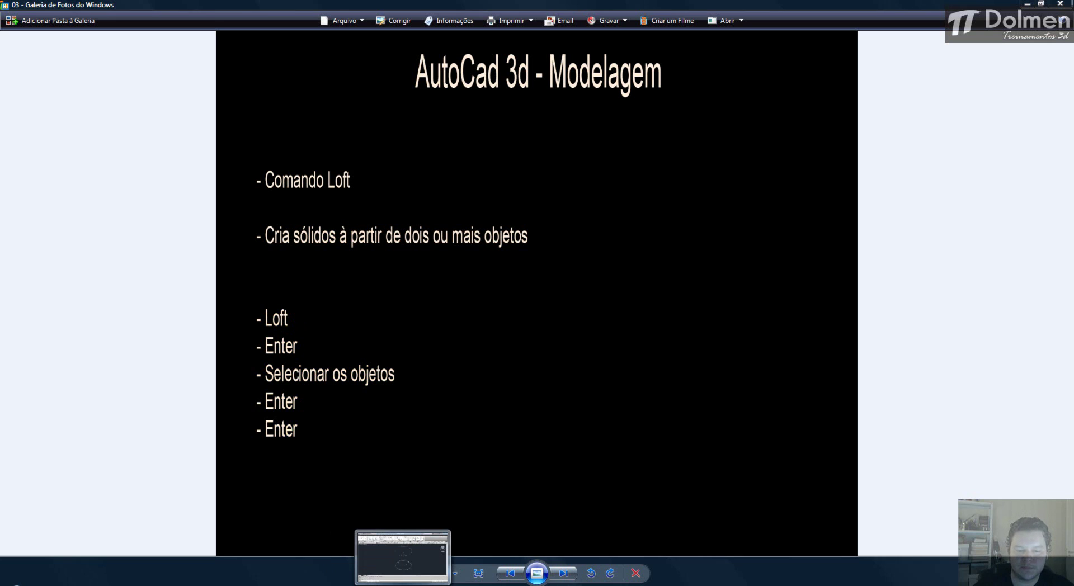
pyautogui.click(421, 582)
pyautogui.write('LO')
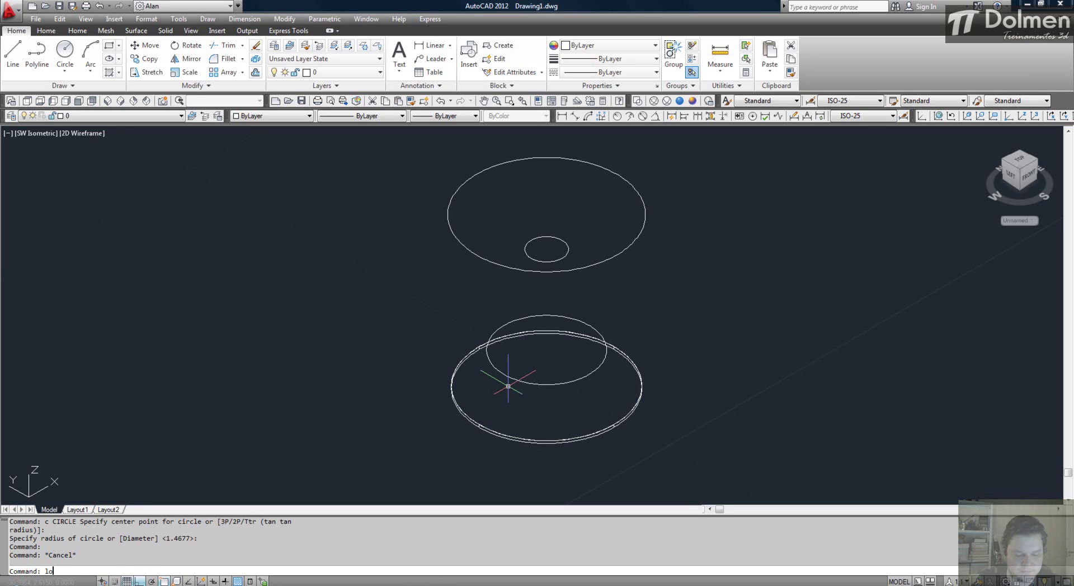
pyautogui.write('ft')
pyautogui.press('Return')
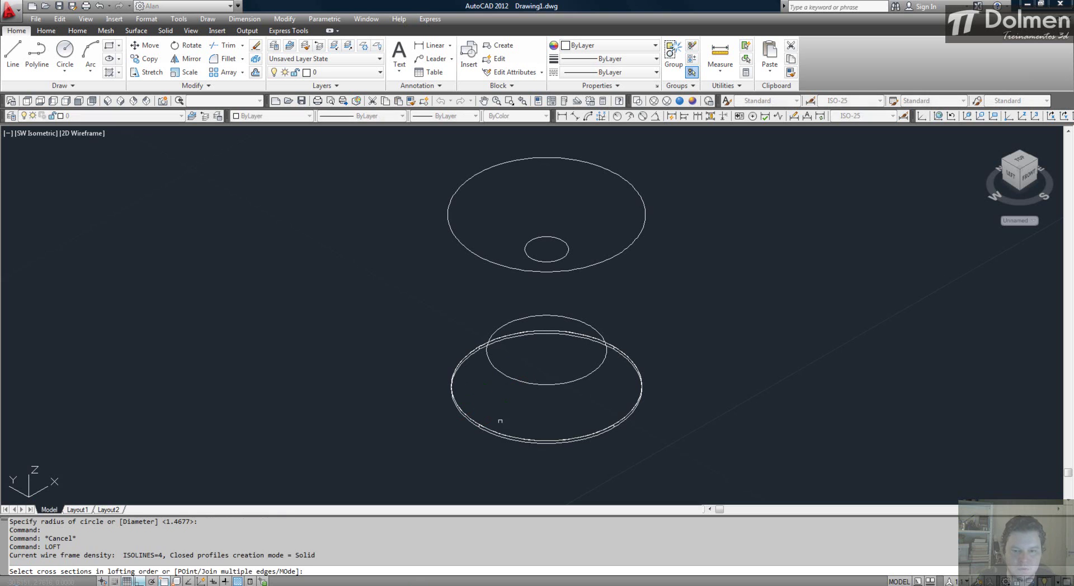
pyautogui.click(495, 432)
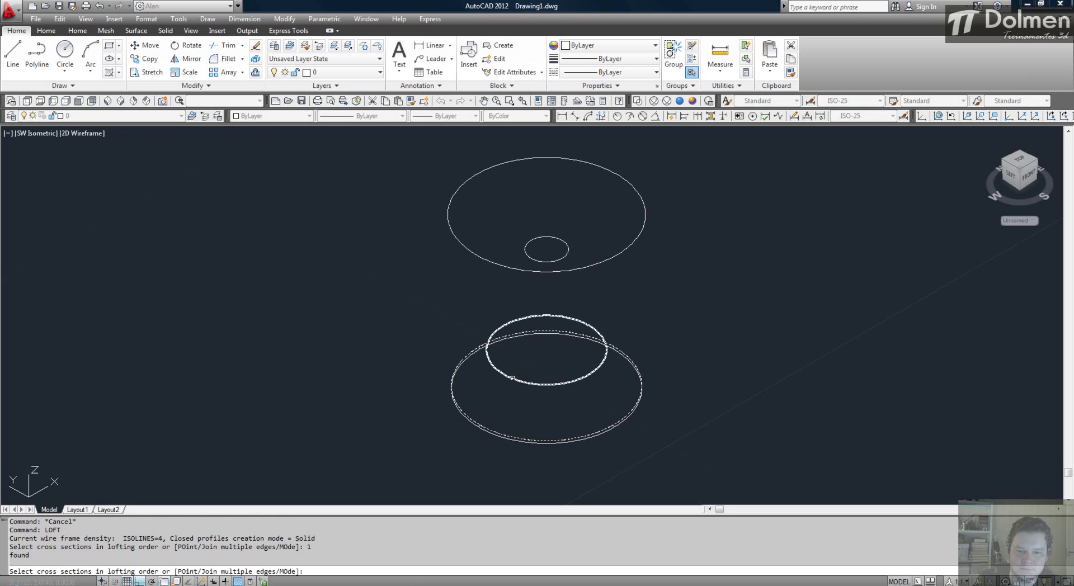
pyautogui.click(513, 383)
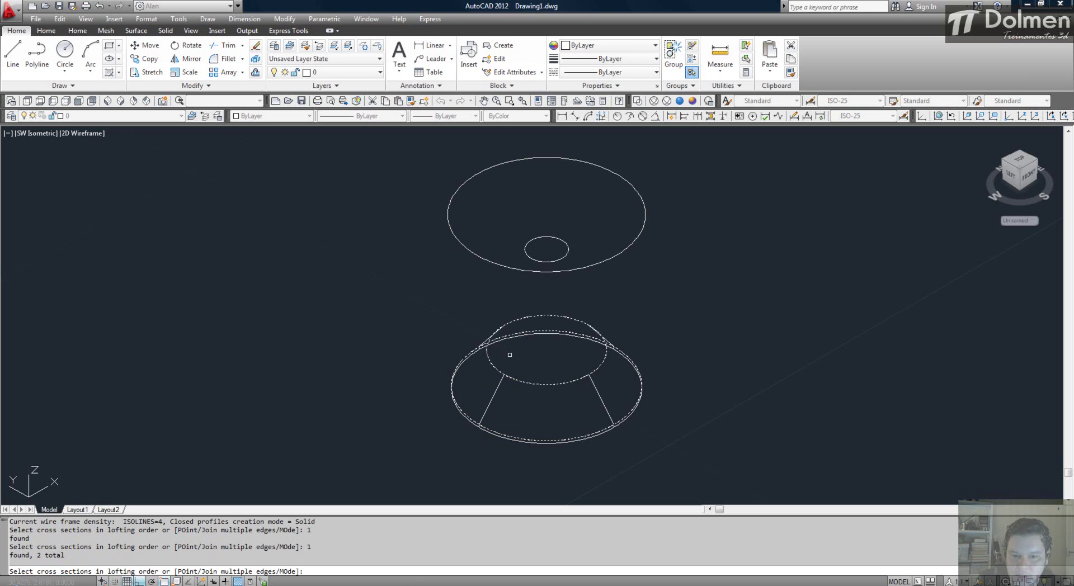
pyautogui.click(529, 258)
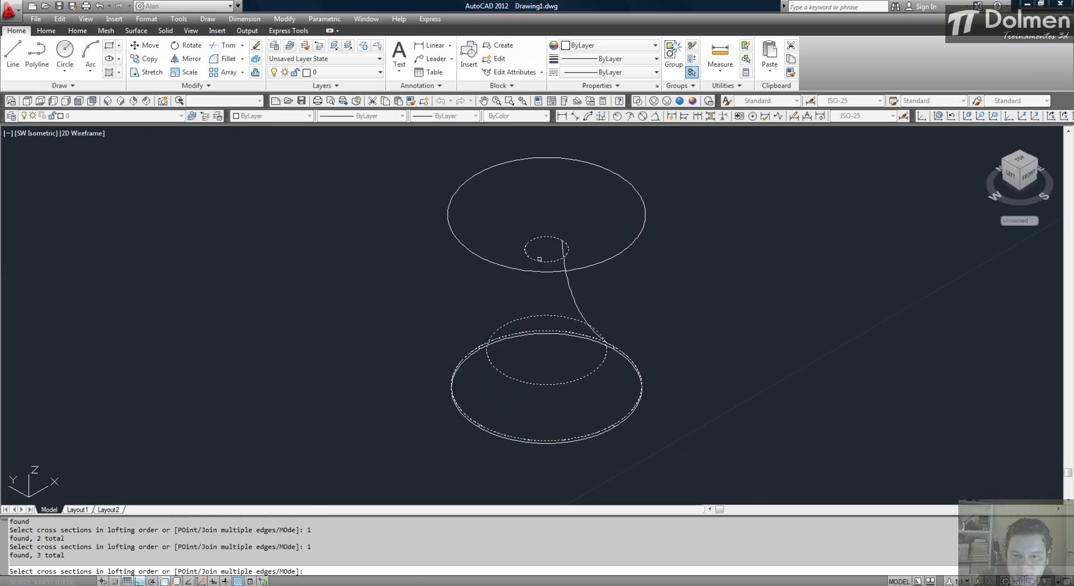
pyautogui.click(604, 262)
pyautogui.press('Return')
pyautogui.press('Return')
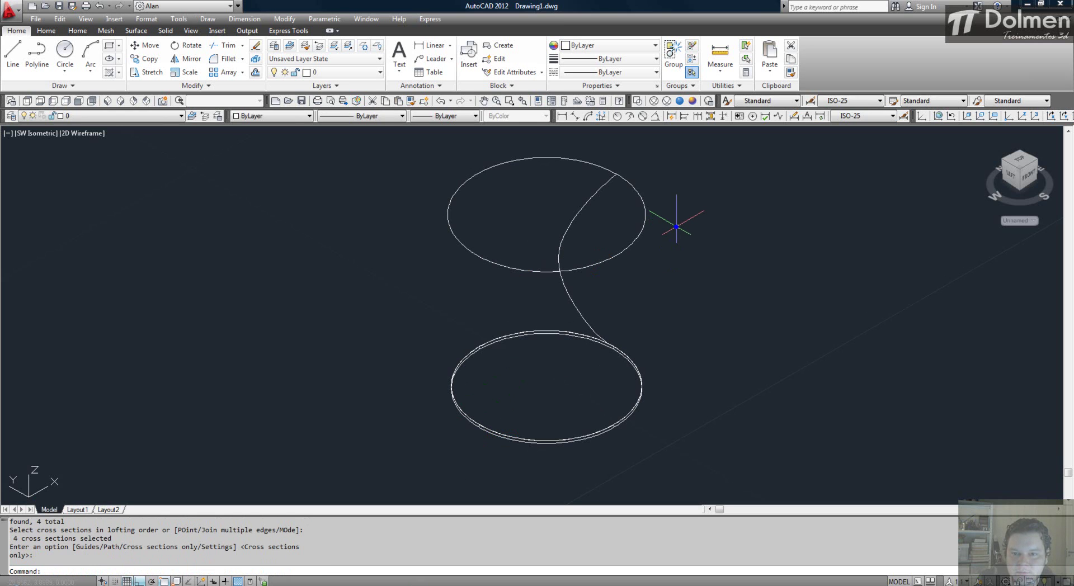
# Apply the Realistic visual style and extrude the lofted solid's round top face by 0.05.
pyautogui.click(679, 101)
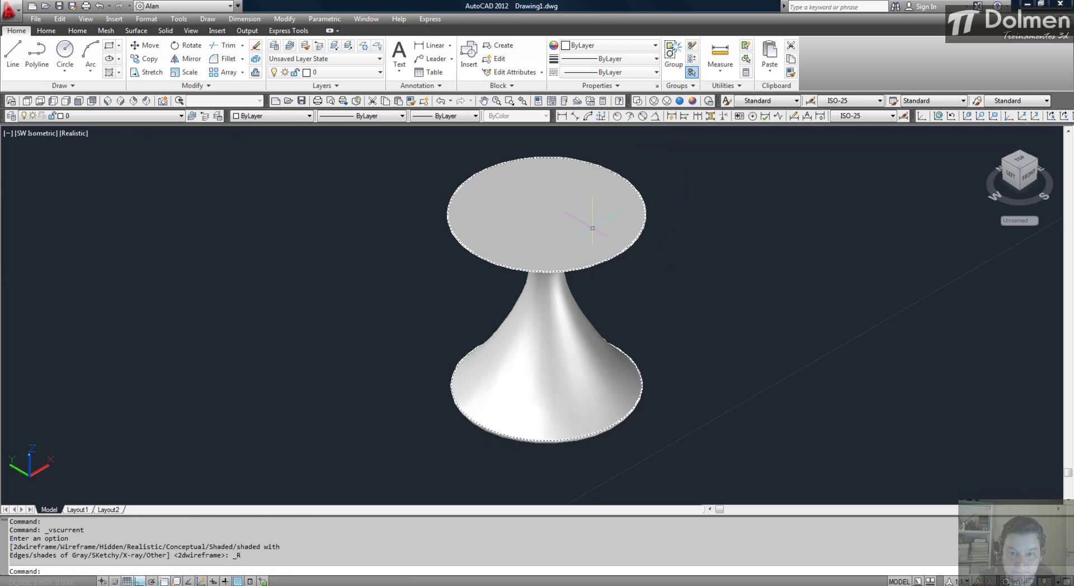
pyautogui.keyDown('shift'); pyautogui.moveTo(544, 307); pyautogui.dragTo(521, 296, button='middle'); pyautogui.keyUp('shift')
pyautogui.press('Escape')
pyautogui.write('ext')
pyautogui.press('Return')
pyautogui.click(492, 207)
pyautogui.press('Return')
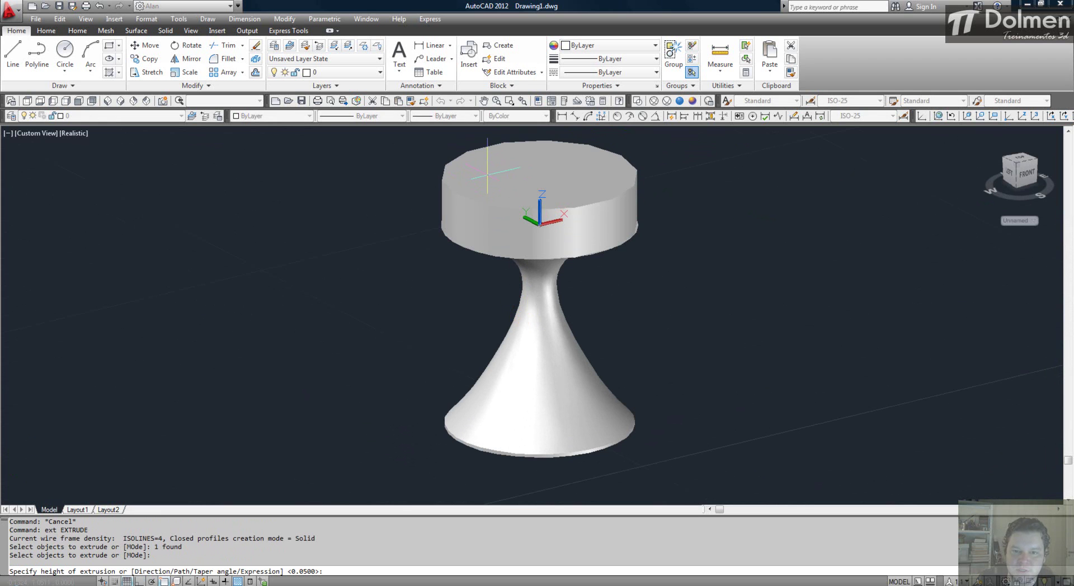
pyautogui.write('.05')
pyautogui.press('Return')
pyautogui.press('Escape')
pyautogui.moveTo(591, 244); pyautogui.dragTo(498, 233, button='middle')
pyautogui.keyDown('shift'); pyautogui.moveTo(495, 280); pyautogui.dragTo(478, 319, button='middle'); pyautogui.keyUp('shift')
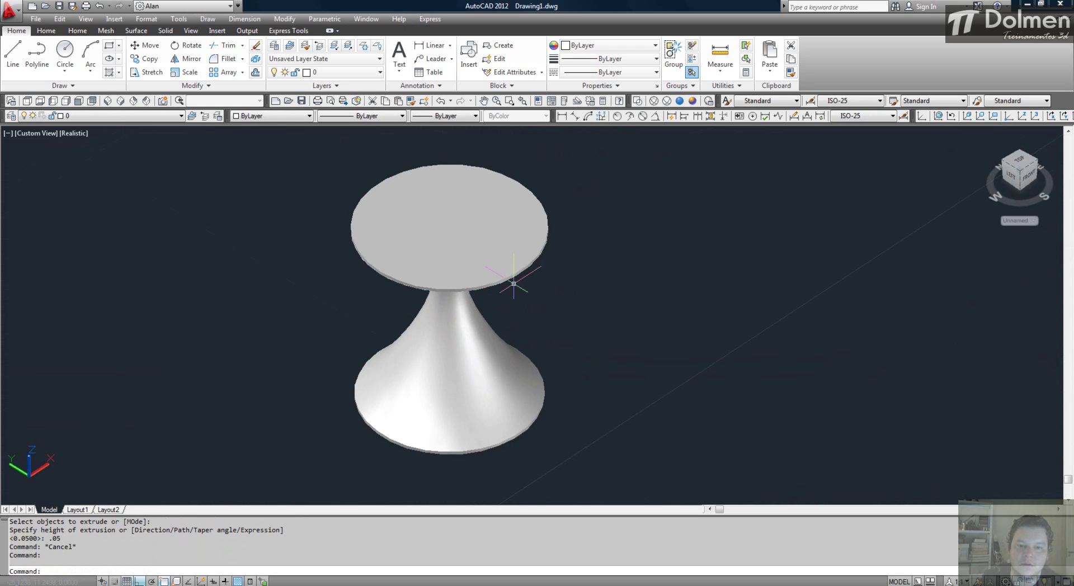
# Return to 2D Wireframe and draw a circle of about 1.34 radius in the empty area beside the lofted solid.
pyautogui.click(637, 101)
pyautogui.scroll(-3, 535, 240)
pyautogui.press('Escape')
pyautogui.write('c')
pyautogui.press('Return')
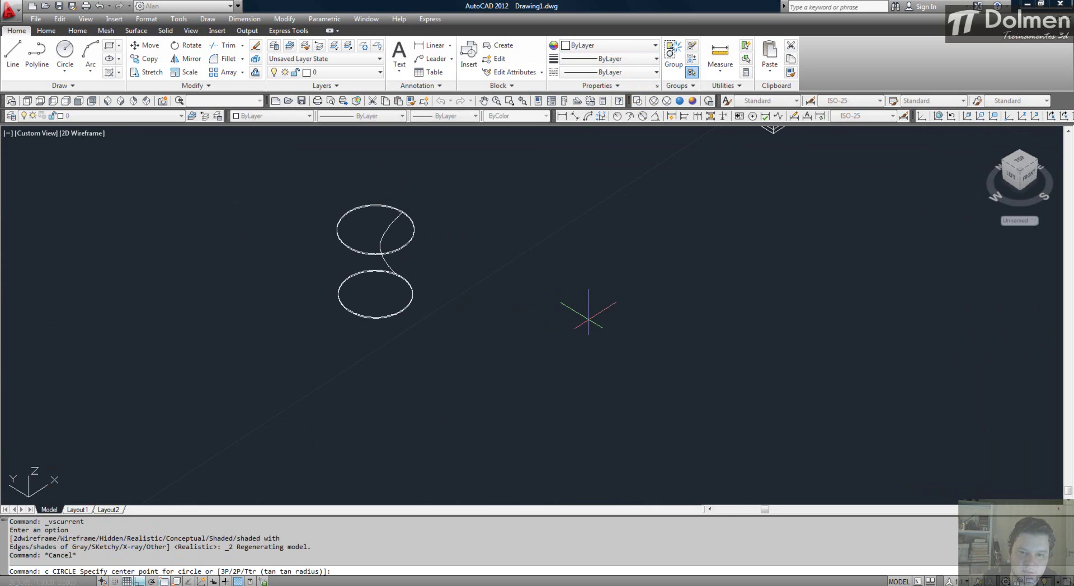
pyautogui.click(587, 318)
pyautogui.click(591, 299)
# Draw a concentric circle of about 0.58 radius inside the new circle.
pyautogui.scroll(3, 595, 326)
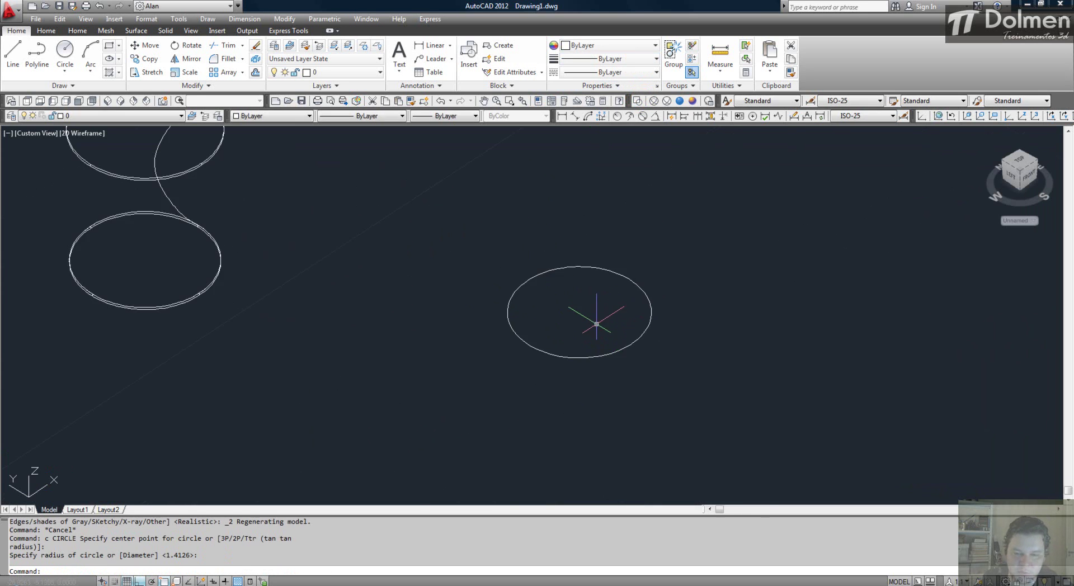
pyautogui.press('Escape')
pyautogui.write('c')
pyautogui.press('Return')
pyautogui.click(579, 312)
pyautogui.click(607, 303)
# Move the inner circle straight up along Z above the larger circle.
pyautogui.press('Escape')
pyautogui.write('m')
pyautogui.press('Return')
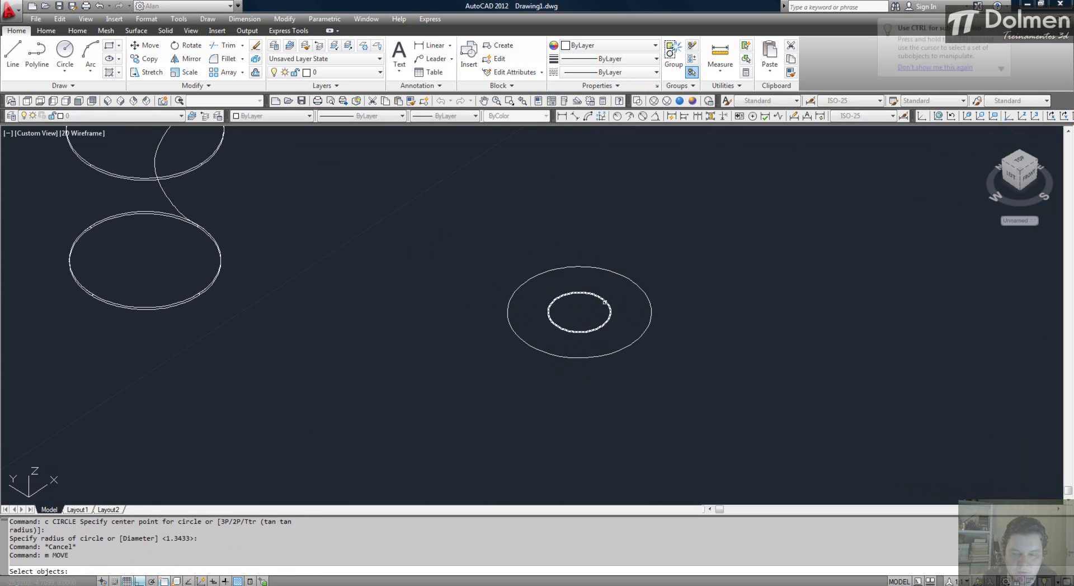
pyautogui.click(602, 305)
pyautogui.press('Return')
pyautogui.click(752, 324)
pyautogui.click(752, 259)
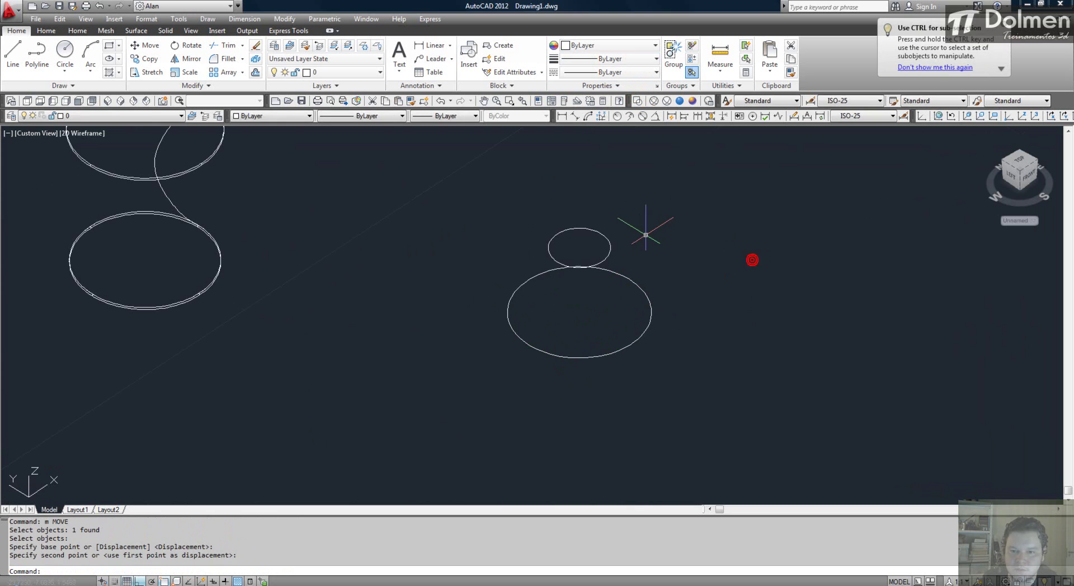
# Shift the raised circle sideways along X, off the centre of the large circle.
pyautogui.press('Escape')
pyautogui.write('m')
pyautogui.press('Return')
pyautogui.click(606, 256)
pyautogui.press('Return')
pyautogui.click(668, 256)
pyautogui.click(698, 238)
pyautogui.press('Escape')
pyautogui.write('co')
pyautogui.press('Return')
pyautogui.press('Escape')
pyautogui.write('c')
pyautogui.press('Return')
pyautogui.click(613, 226)
pyautogui.click(613, 226)
pyautogui.press('Escape')
pyautogui.write('m')
pyautogui.press('Return')
pyautogui.press('Escape')
# Draw a concentric circle of about 0.3 radius inside the shifted raised circle.
pyautogui.write('c')
pyautogui.press('Return')
pyautogui.click(613, 226)
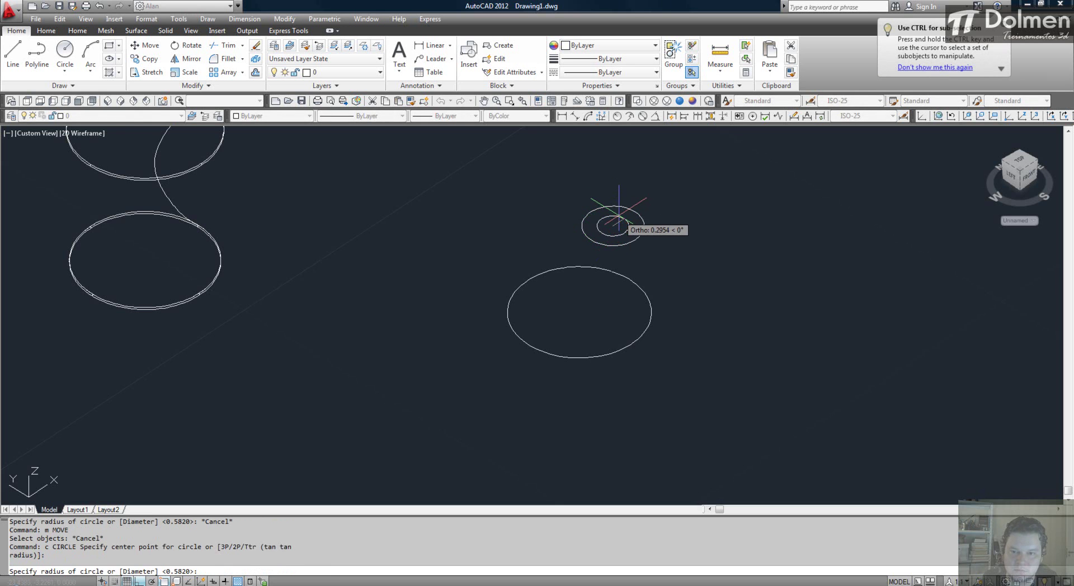
pyautogui.press('Escape')
# Move the smallest circle straight up along Z above the shifted circle.
pyautogui.write('m')
pyautogui.press('Return')
pyautogui.click(617, 217)
pyautogui.press('Return')
pyautogui.click(757, 313)
pyautogui.click(756, 258)
pyautogui.moveTo(731, 271); pyautogui.dragTo(692, 356, button='middle')
pyautogui.press('Escape')
pyautogui.write('co')
pyautogui.press('Return')
pyautogui.click(604, 313)
pyautogui.press('Escape')
pyautogui.write('c')
pyautogui.press('Escape')
# Copy the large bottom circle about 4.72 up along Z, above the smallest circle.
pyautogui.write('co')
pyautogui.press('Return')
pyautogui.click(591, 367)
pyautogui.press('Return')
pyautogui.click(680, 402)
pyautogui.click(683, 207)
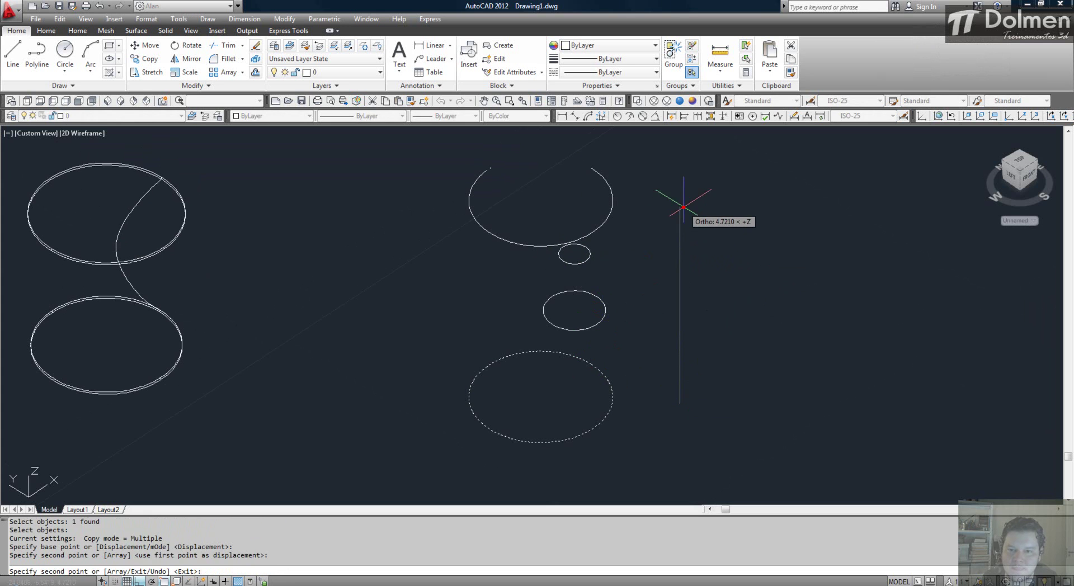
pyautogui.press('Escape')
# Loft the four offset circles from the large bottom one through the two small ones to the large top one, using cross sections only.
pyautogui.moveTo(562, 372); pyautogui.dragTo(547, 352, button='middle')
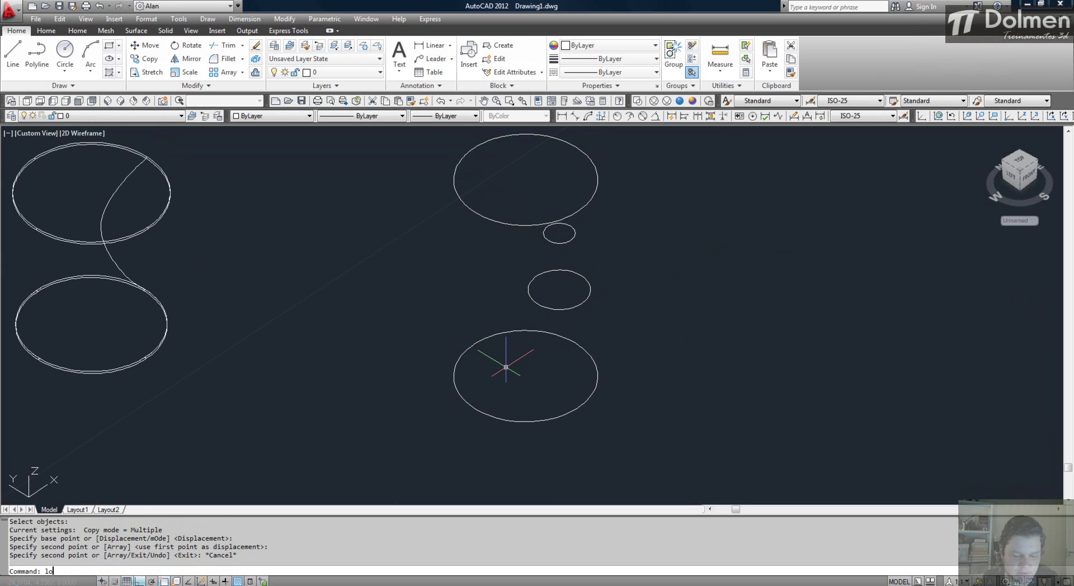
pyautogui.write('ft')
pyautogui.press('Return')
pyautogui.click(560, 337)
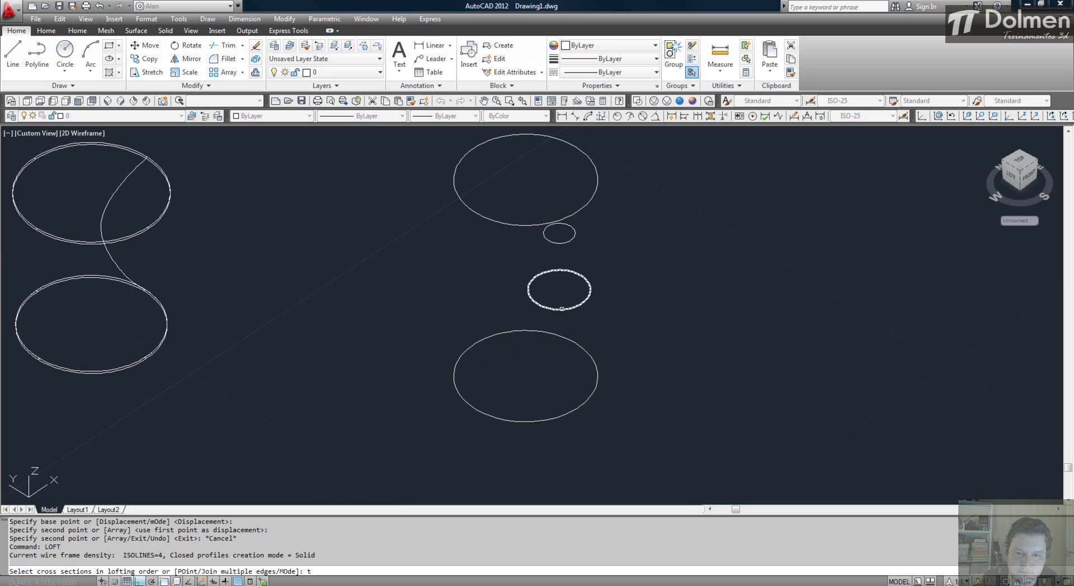
pyautogui.click(561, 308)
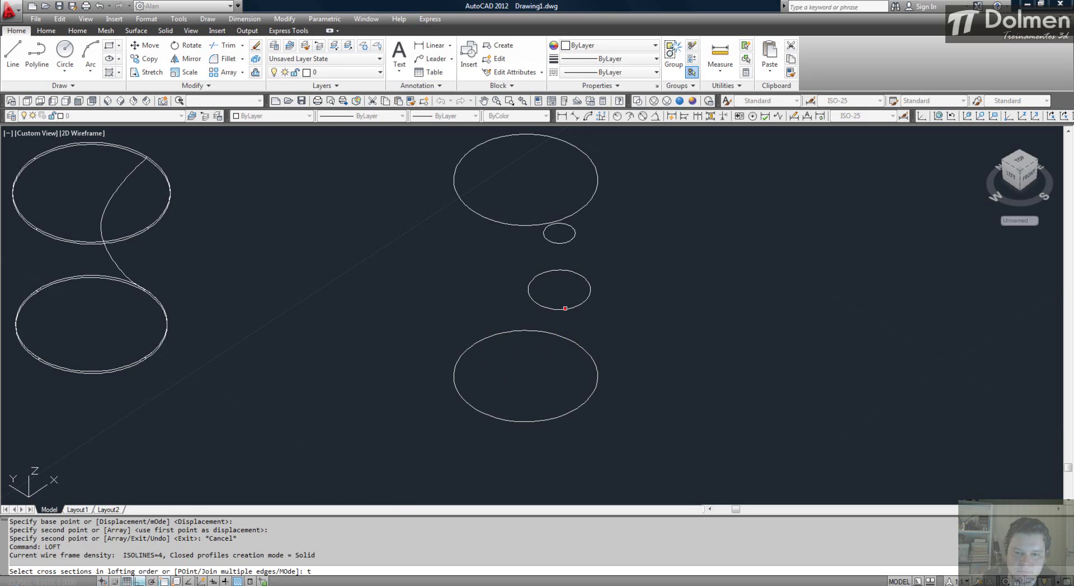
pyautogui.click(559, 340)
pyautogui.click(564, 310)
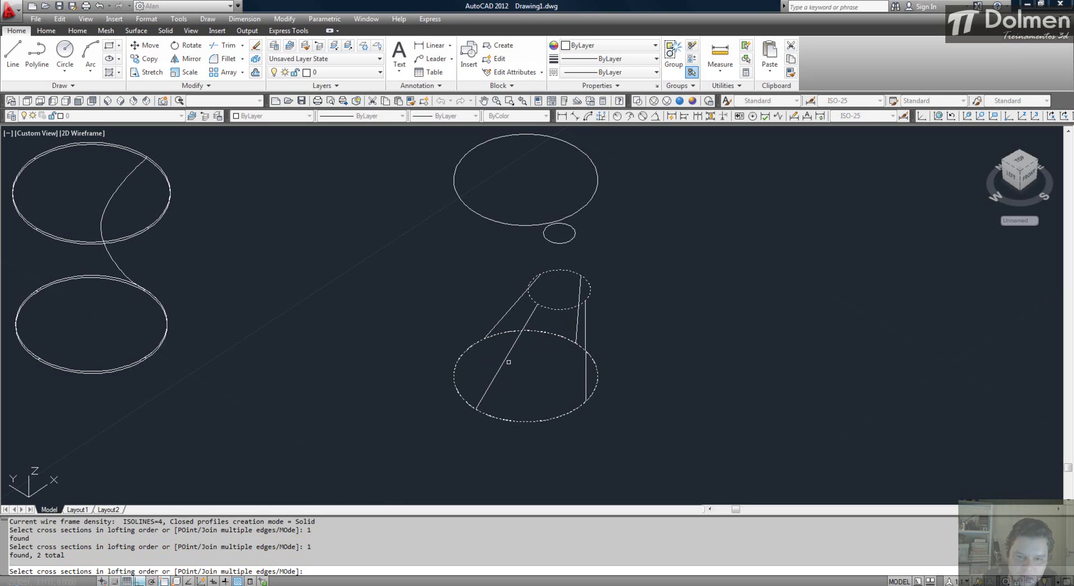
pyautogui.click(562, 243)
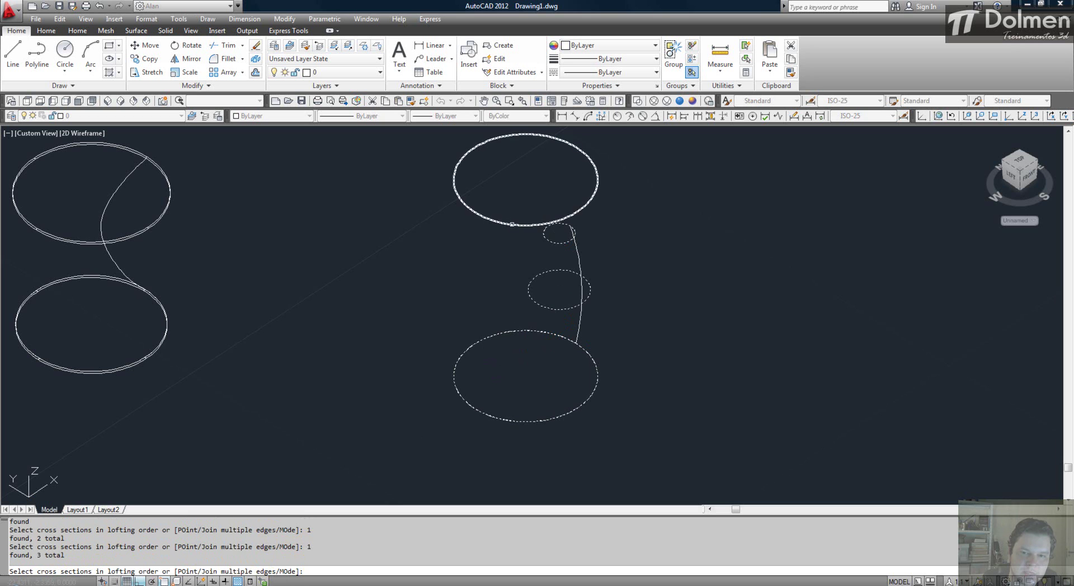
pyautogui.click(501, 224)
pyautogui.press('Return')
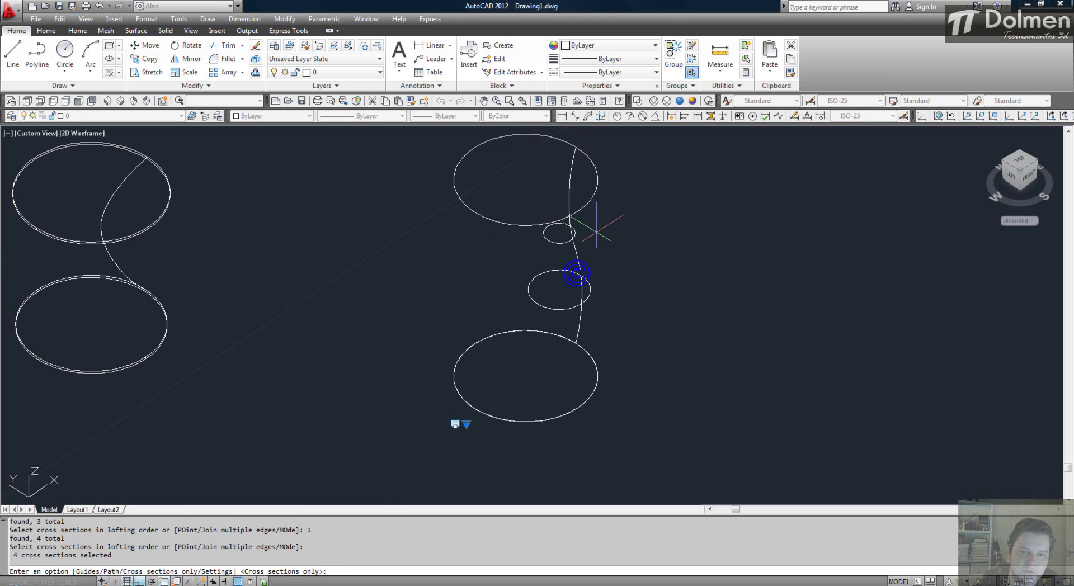
pyautogui.press('Return')
# Display the model in the Realistic visual style and view the lofted solid from a lower angle.
pyautogui.click(678, 102)
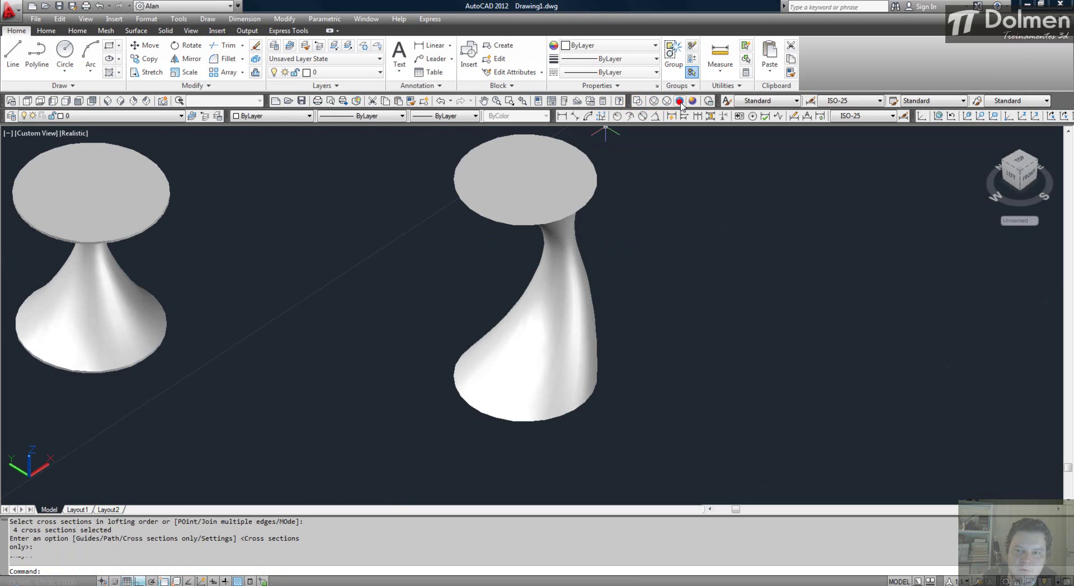
pyautogui.moveTo(540, 328)
pyautogui.keyDown('shift'); pyautogui.mouseDown(button='middle')
pyautogui.moveTo(472, 283)
pyautogui.moveTo(374, 275)
pyautogui.moveTo(645, 288)
pyautogui.moveTo(497, 302)
pyautogui.mouseUp(button='middle'); pyautogui.keyUp('shift')
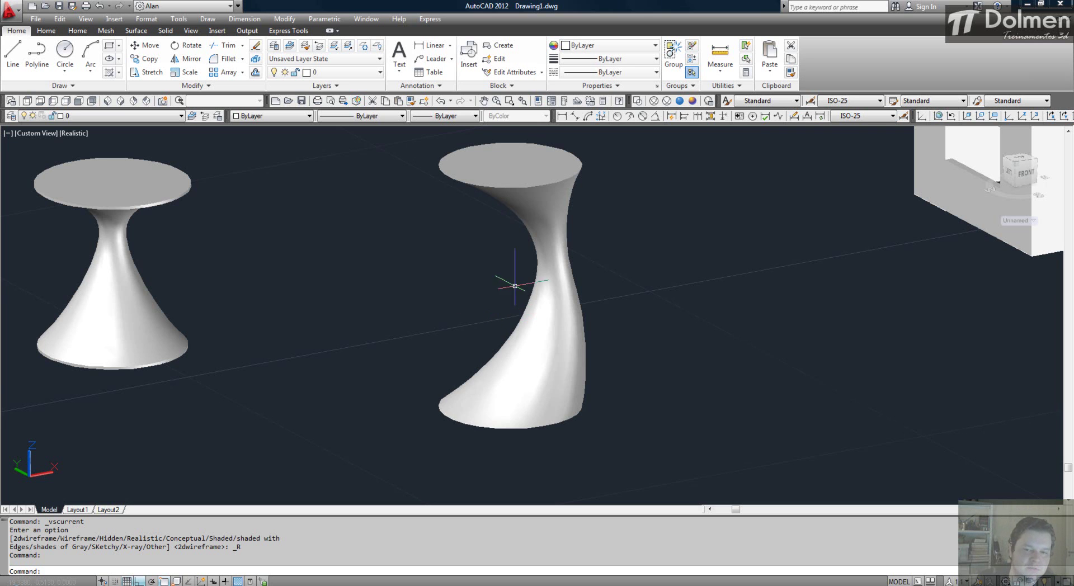
pyautogui.scroll(-5, 596, 256)
pyautogui.scroll(2, 602, 337)
pyautogui.scroll(2, 533, 339)
# Draw a large circle in the empty area beside the symmetric pedestal solid.
pyautogui.press('Escape')
pyautogui.press('Escape')
pyautogui.press('Escape')
pyautogui.write('c')
pyautogui.press('Return')
pyautogui.click(359, 387)
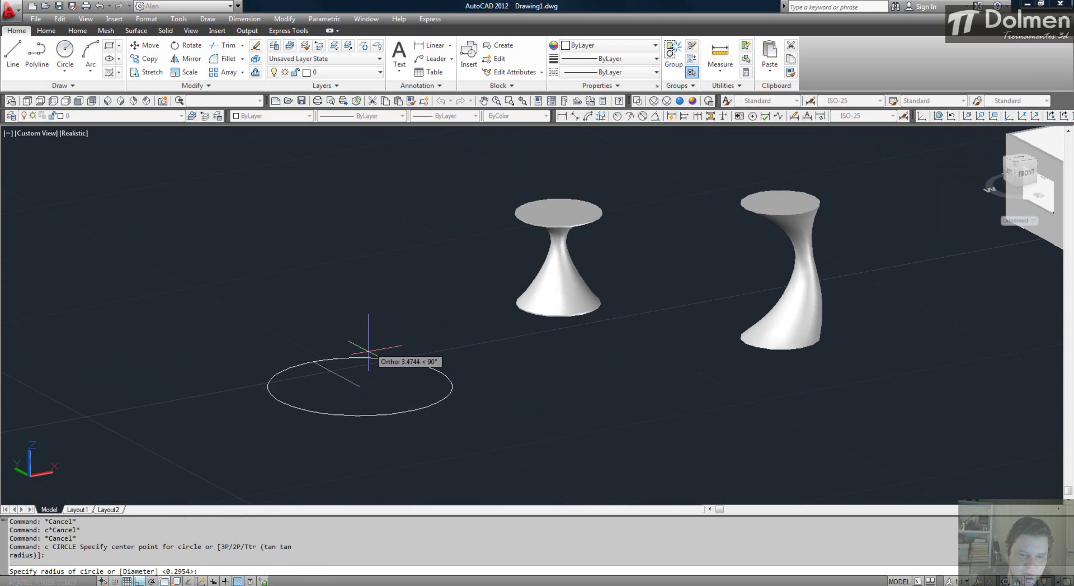
pyautogui.press('Escape')
# Draw a 3-sided polygon inside the large circle, centred on it and defined as inscribed in a circle.
pyautogui.scroll(2, 359, 384)
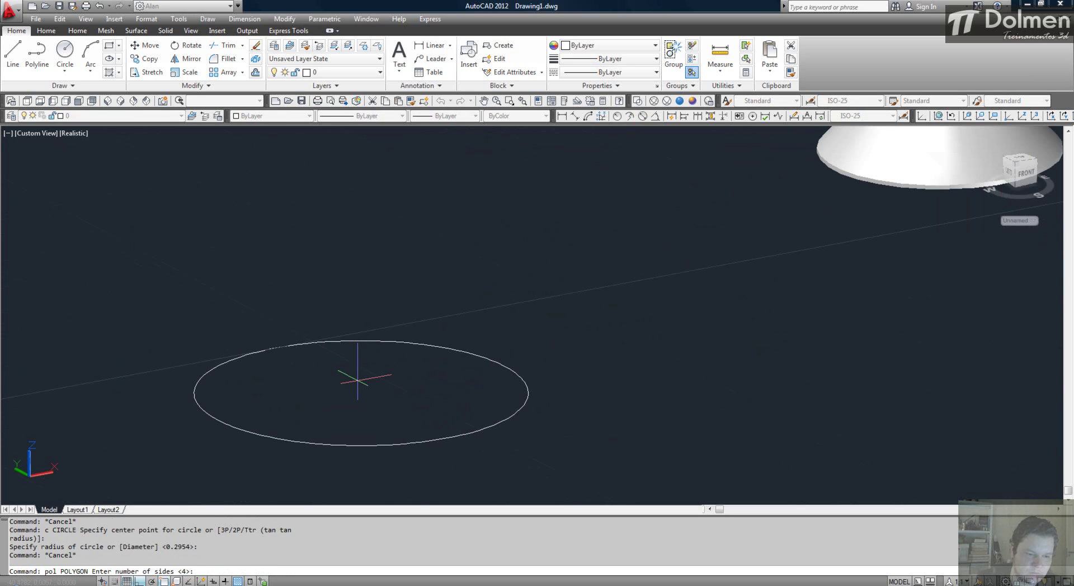
pyautogui.write('3')
pyautogui.press('Return')
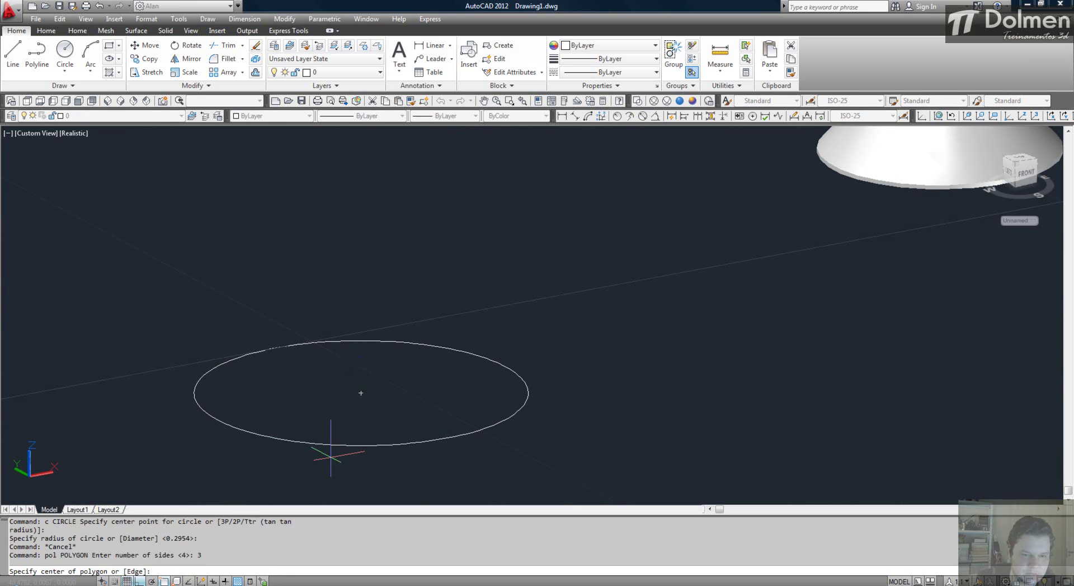
pyautogui.click(362, 392)
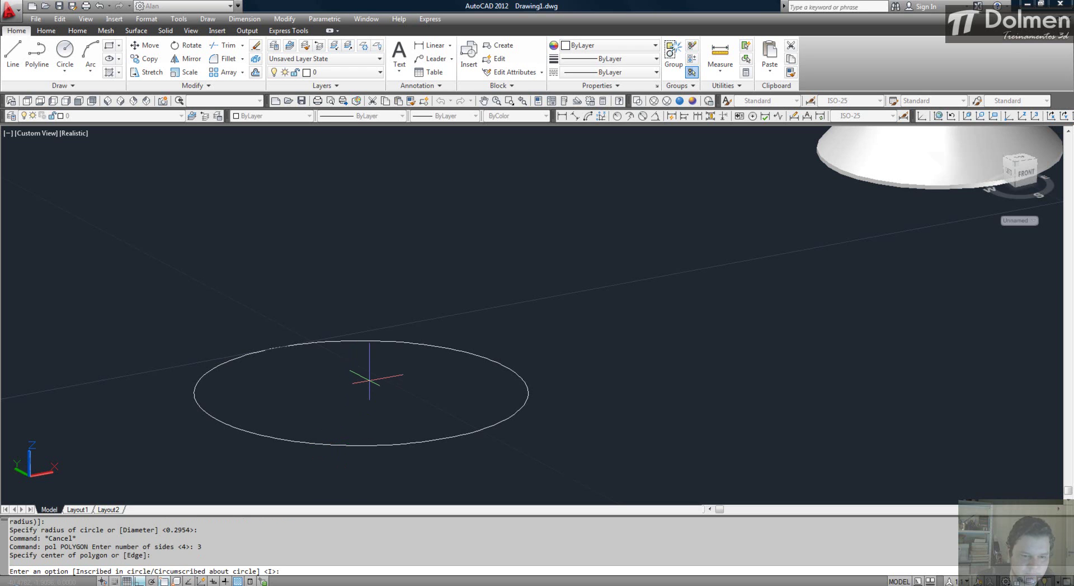
pyautogui.press('Return')
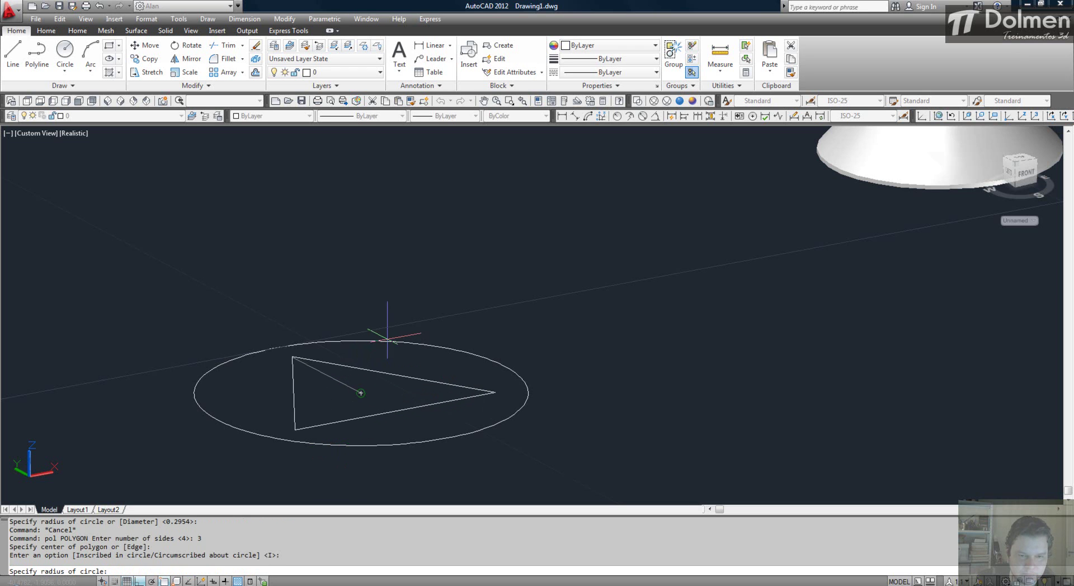
pyautogui.press('Escape')
# Move the triangle straight up along Z, well above the large circle.
pyautogui.write('m')
pyautogui.press('Return')
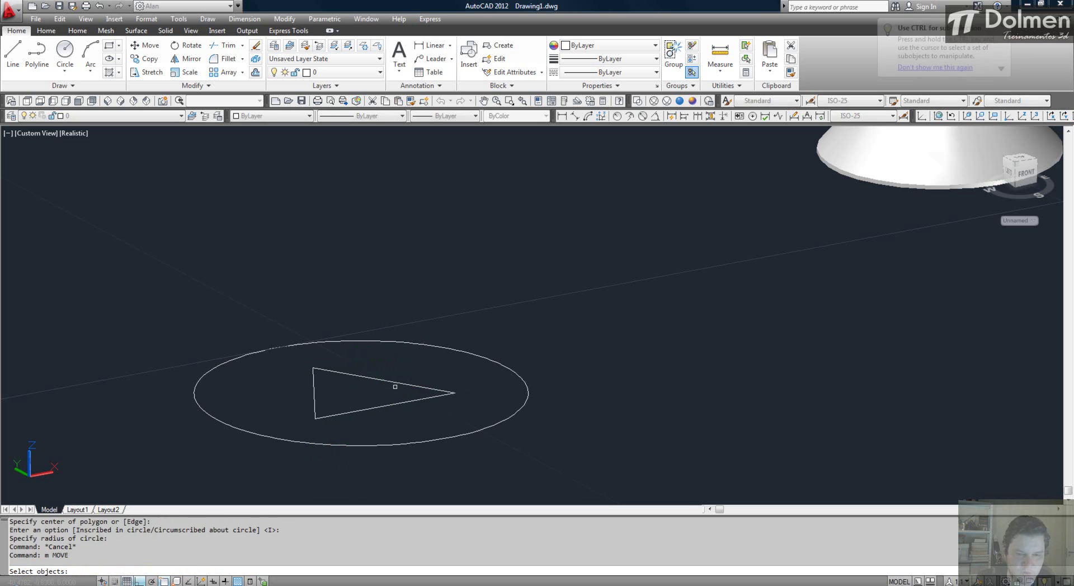
pyautogui.click(395, 382)
pyautogui.press('Return')
pyautogui.click(645, 427)
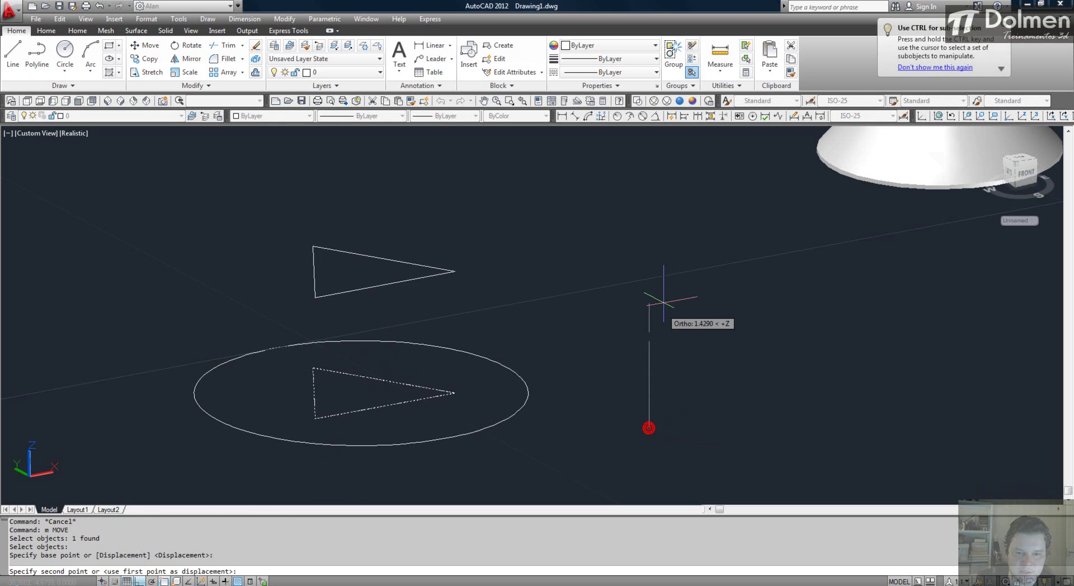
pyautogui.click(669, 242)
pyautogui.press('Escape')
# Draw a small circle around the middle of the large circle.
pyautogui.write('c')
pyautogui.press('Return')
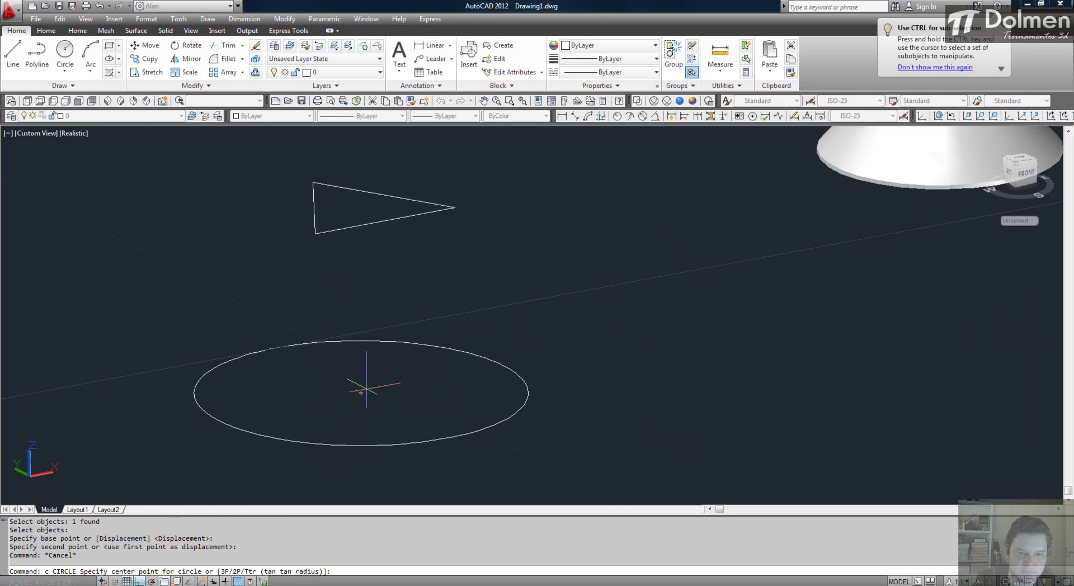
pyautogui.click(366, 389)
pyautogui.press('Escape')
# Move the small circle up along Z so it sits between the large circle and the triangle.
pyautogui.write('m')
pyautogui.press('Return')
pyautogui.click(390, 371)
pyautogui.press('Return')
pyautogui.click(694, 388)
pyautogui.click(700, 283)
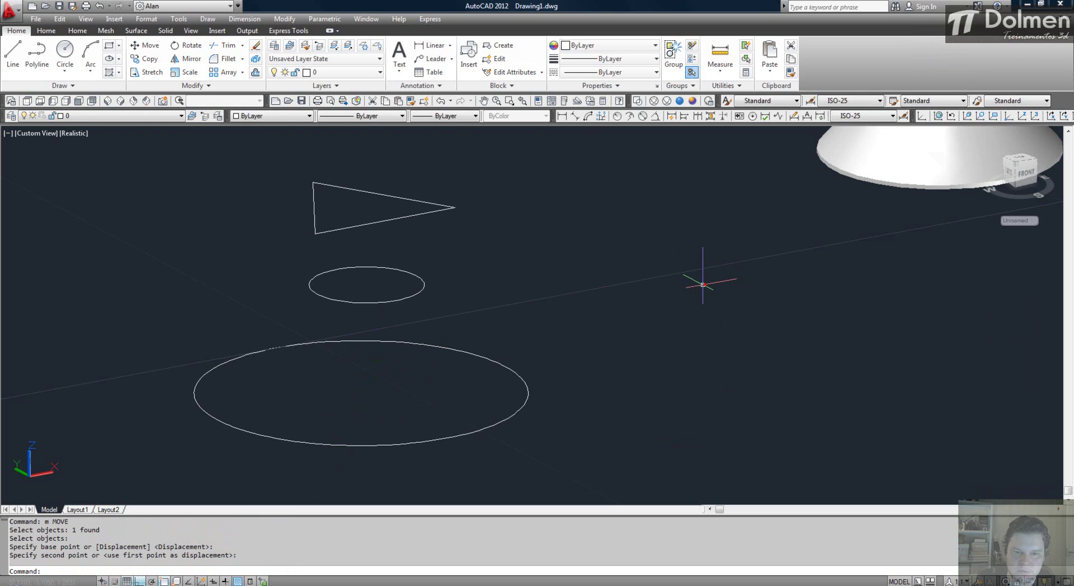
# Draw a rectangle inside the large circle.
pyautogui.scroll(-3, 535, 316)
pyautogui.moveTo(534, 317); pyautogui.dragTo(532, 389, button='middle')
pyautogui.press('Escape')
pyautogui.write('re')
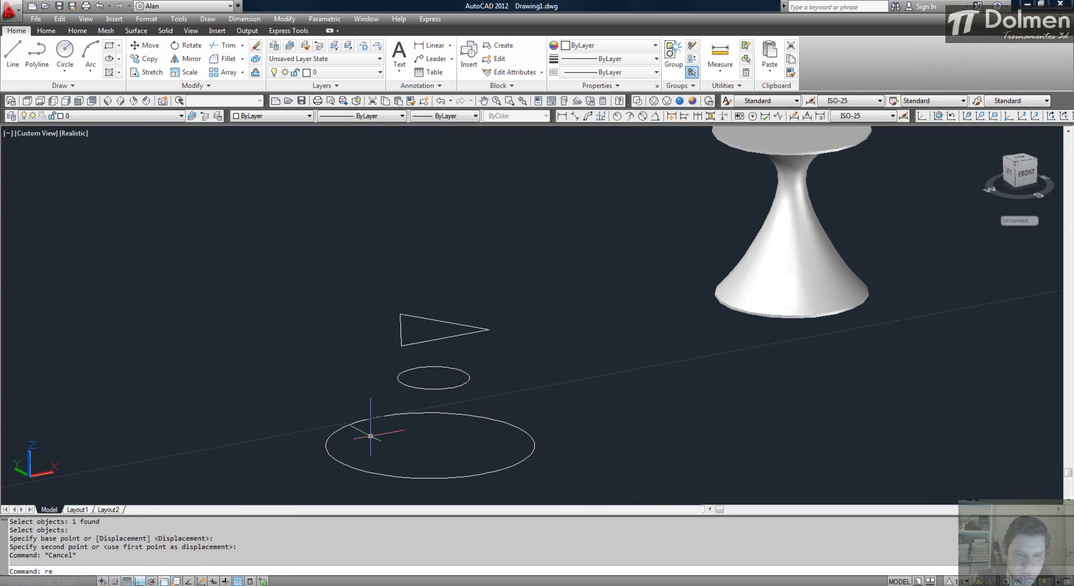
pyautogui.write('c')
pyautogui.press('Return')
pyautogui.click(362, 436)
pyautogui.click(498, 448)
pyautogui.press('Escape')
# Move the rectangle straight up along Z to a level above the triangle.
pyautogui.write('m')
pyautogui.press('Return')
pyautogui.click(477, 440)
pyautogui.press('Return')
pyautogui.click(597, 374)
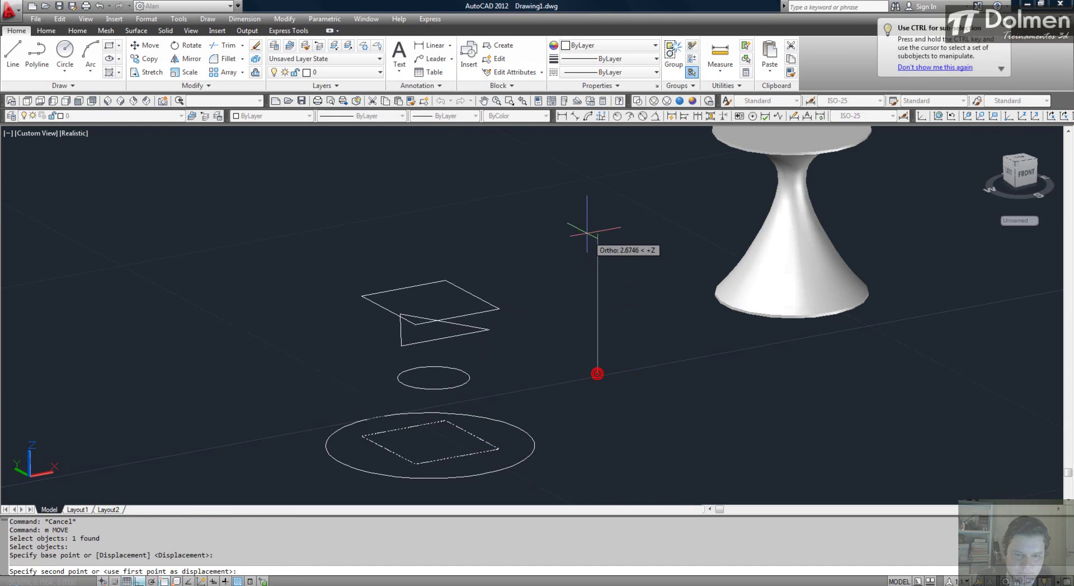
pyautogui.click(597, 183)
pyautogui.press('Escape')
pyautogui.press('Escape')
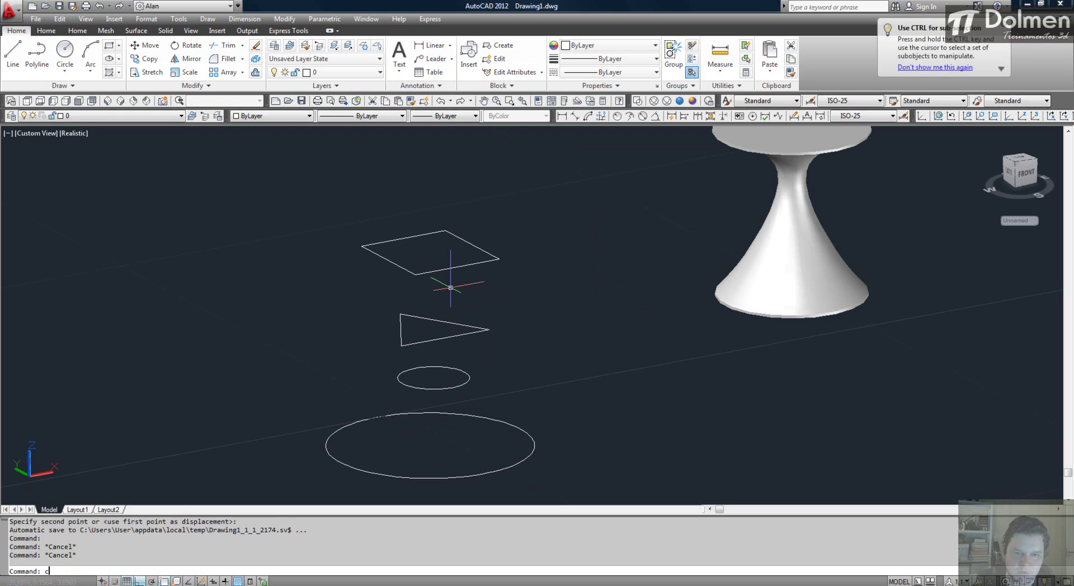
pyautogui.write('c')
pyautogui.press('Return')
pyautogui.press('Escape')
pyautogui.press('Escape')
pyautogui.press('Escape')
# Copy the large bottom circle straight up along Z to a level above the rectangle.
pyautogui.write('c')
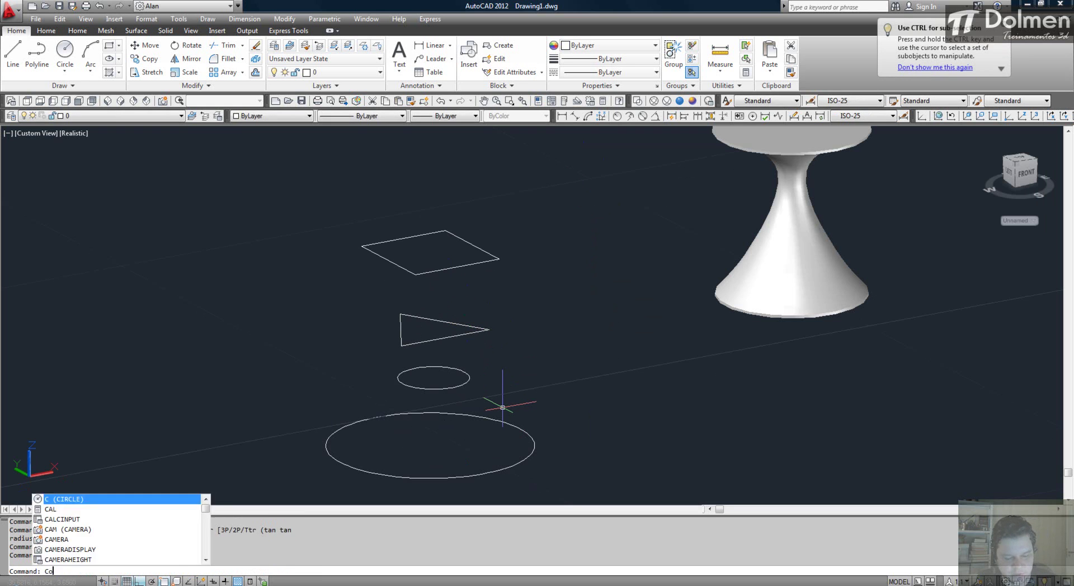
pyautogui.write('o')
pyautogui.press('Return')
pyautogui.click(496, 420)
pyautogui.press('Return')
pyautogui.click(233, 413)
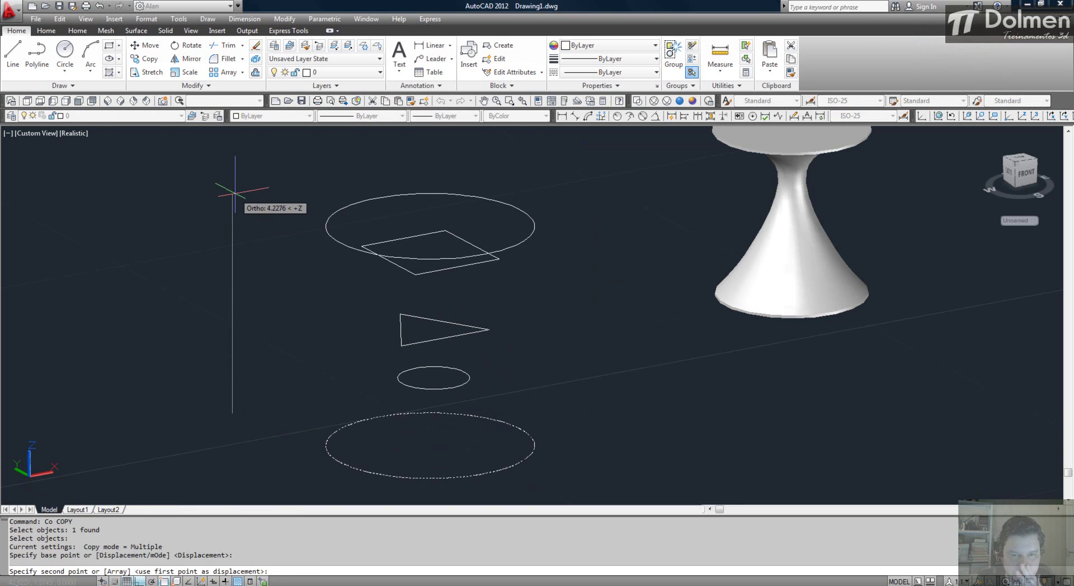
pyautogui.moveTo(235, 192); pyautogui.dragTo(228, 251, button='middle')
pyautogui.click(229, 220)
pyautogui.scroll(-3, 503, 268)
pyautogui.press('Escape')
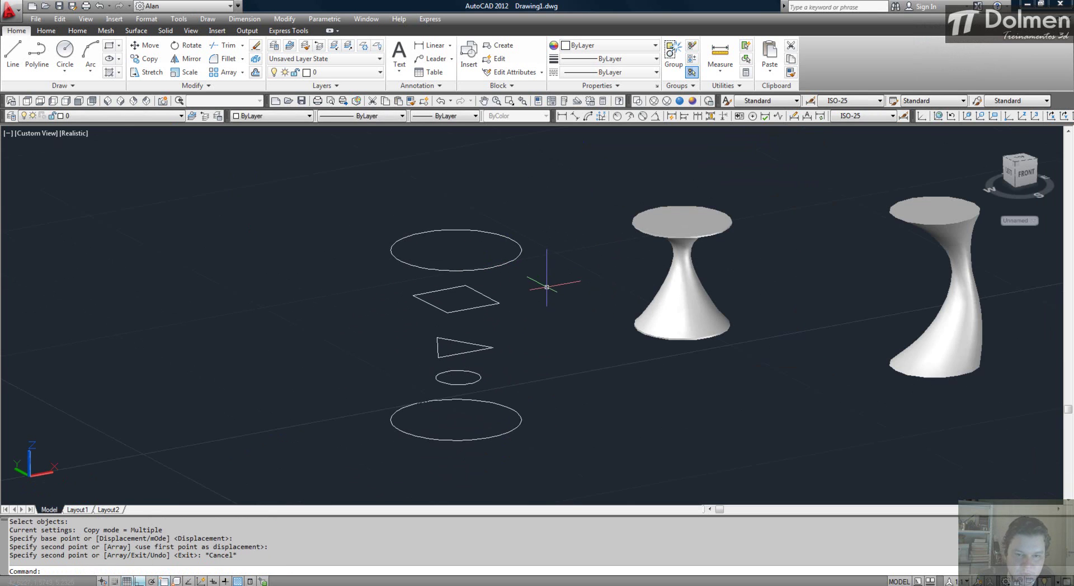
# Loft the large circle, small circle, triangle, rectangle and top circle in ascending order, using cross sections only.
pyautogui.scroll(2, 492, 356)
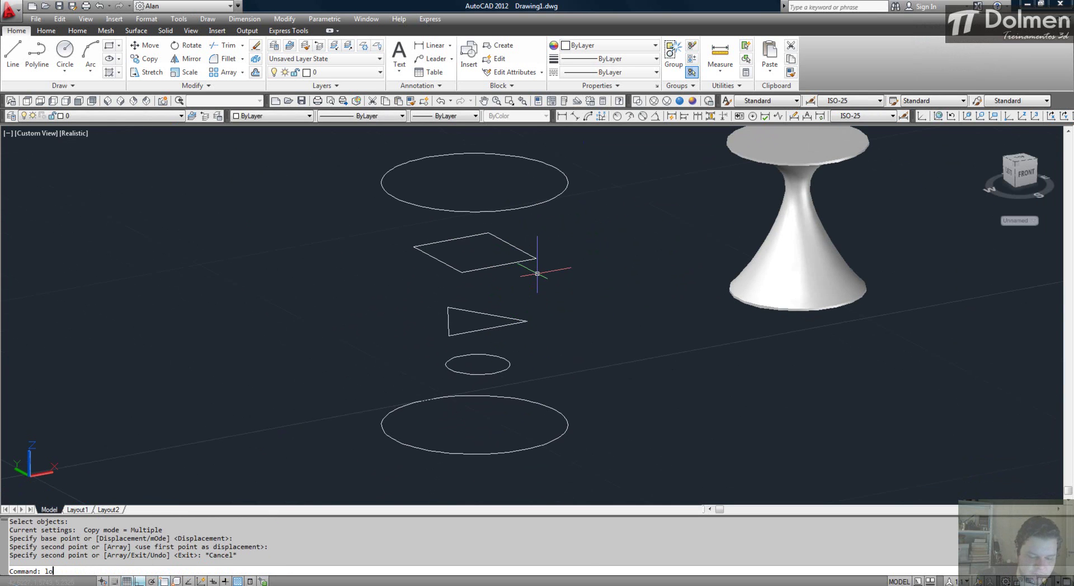
pyautogui.write('loft')
pyautogui.press('Return')
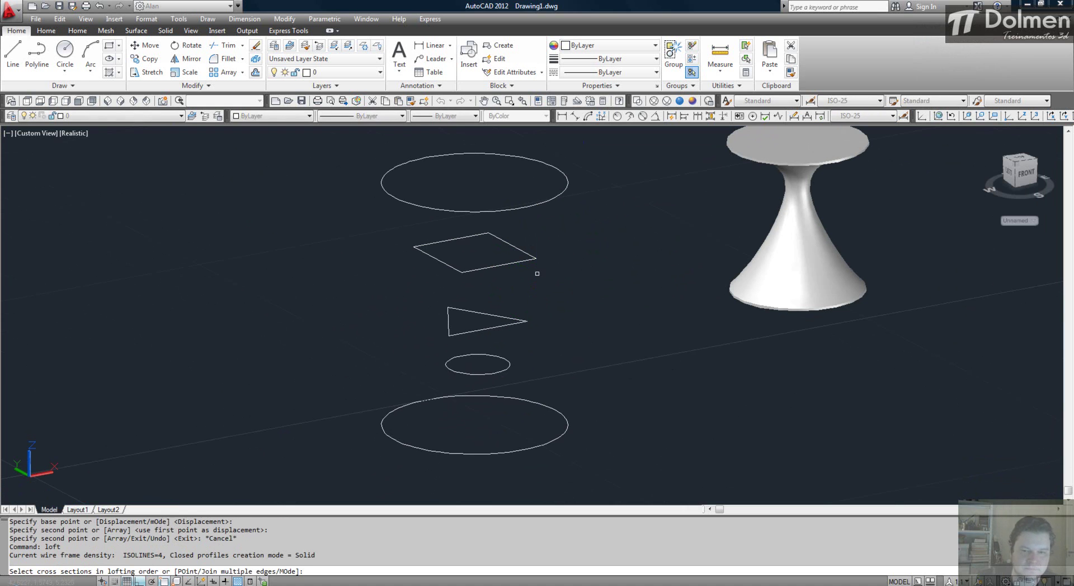
pyautogui.click(554, 409)
pyautogui.click(509, 368)
pyautogui.click(503, 327)
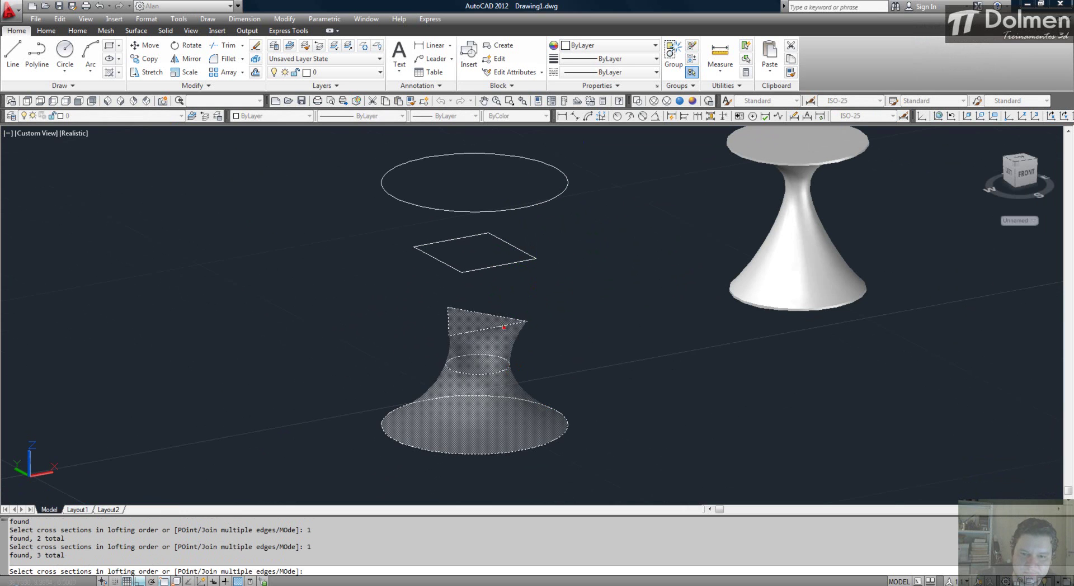
pyautogui.click(505, 267)
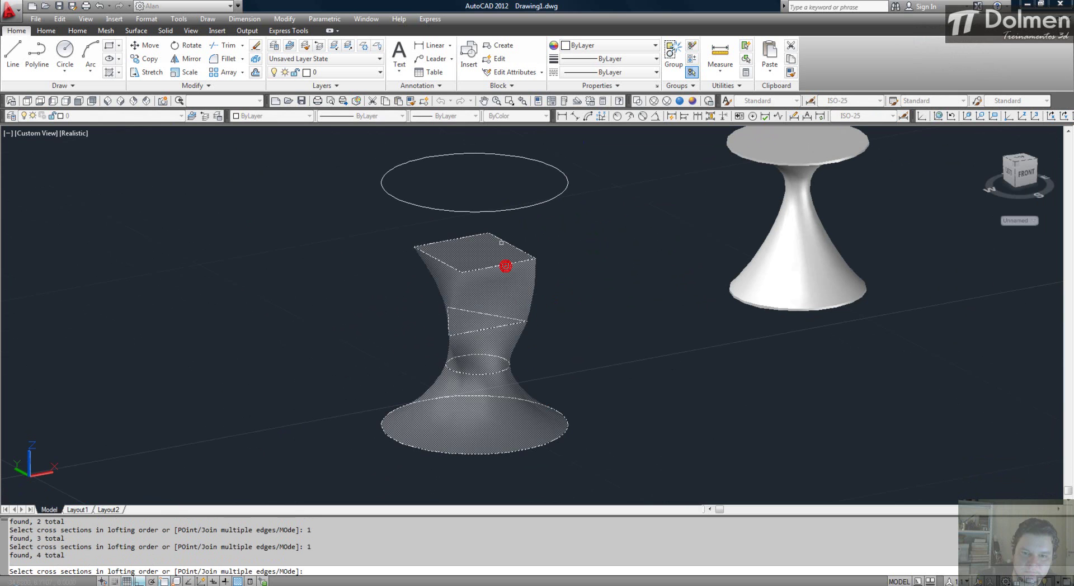
pyautogui.click(514, 206)
pyautogui.press('Return')
pyautogui.press('Return')
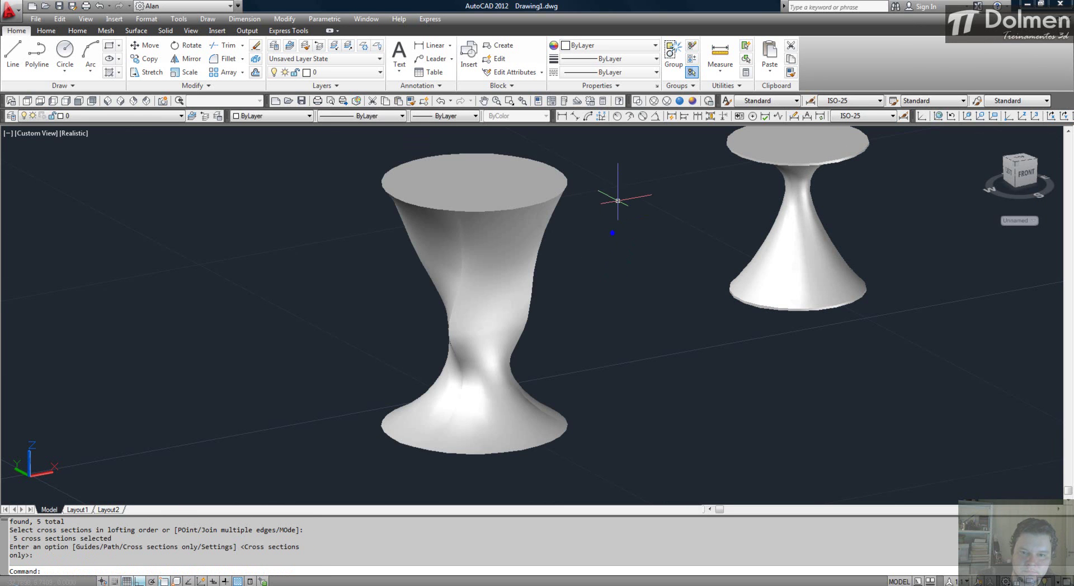
# Set the surface option of the new five-section loft to Ruled.
pyautogui.keyDown('shift'); pyautogui.moveTo(520, 308); pyautogui.dragTo(448, 304, button='middle'); pyautogui.keyUp('shift')
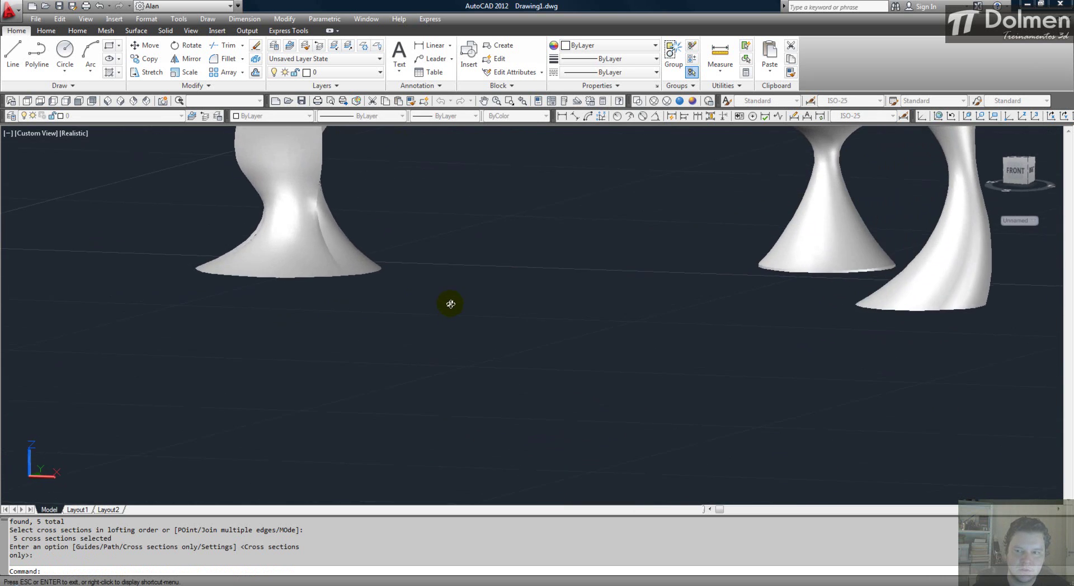
pyautogui.moveTo(545, 230); pyautogui.dragTo(515, 355, button='middle')
pyautogui.scroll(-4, 515, 354)
pyautogui.moveTo(565, 326)
pyautogui.keyDown('shift'); pyautogui.mouseDown(button='middle')
pyautogui.moveTo(522, 365)
pyautogui.moveTo(587, 382)
pyautogui.moveTo(587, 358)
pyautogui.moveTo(568, 334)
pyautogui.mouseUp(button='middle'); pyautogui.keyUp('shift')
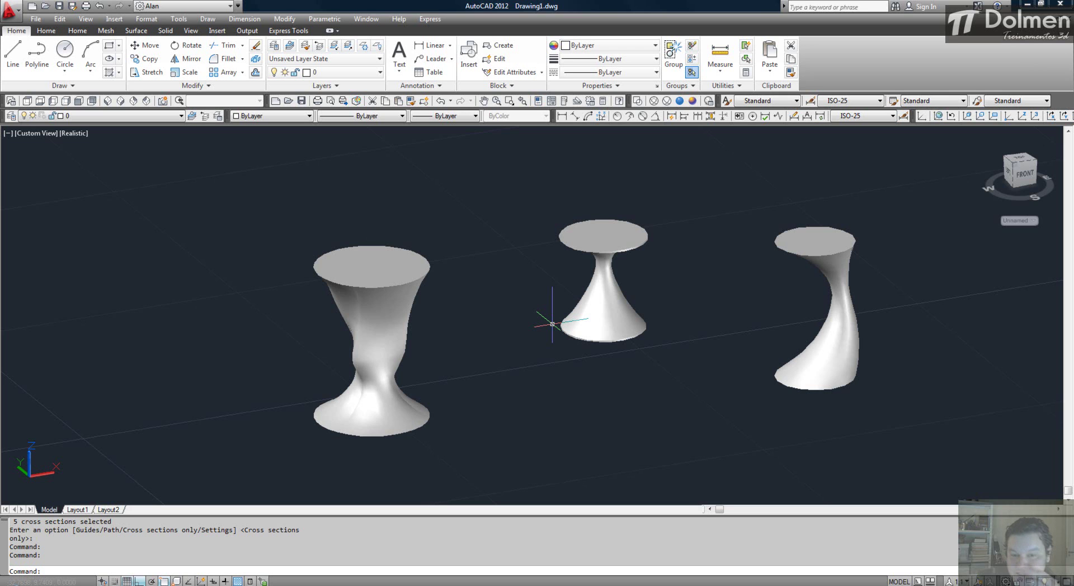
pyautogui.click(367, 265)
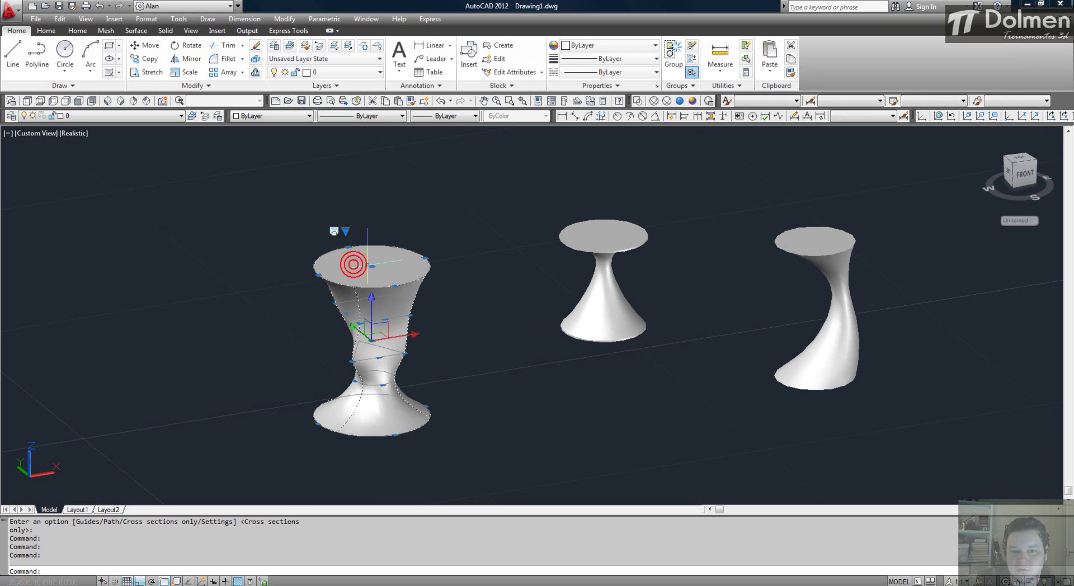
pyautogui.click(372, 266)
pyautogui.click(344, 230)
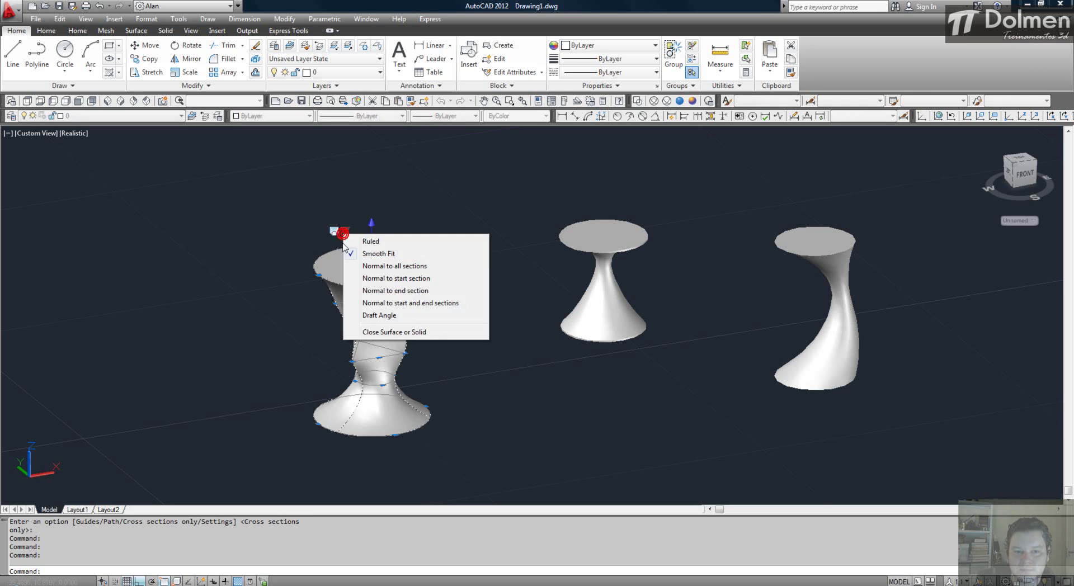
pyautogui.click(355, 239)
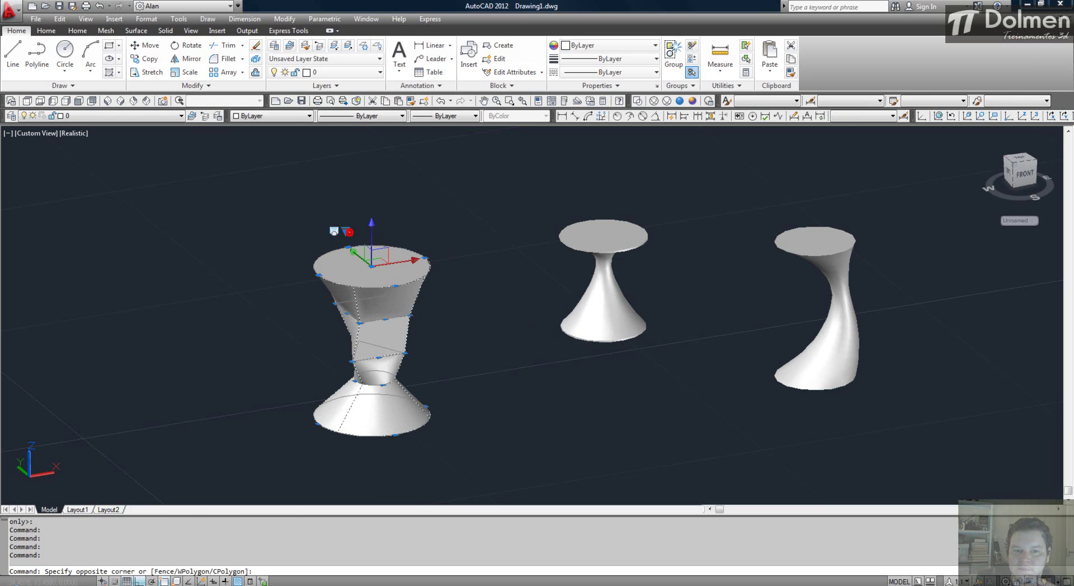
# Set the five-section loft's surface option to Normal to all sections and deselect the solid.
pyautogui.click(345, 230)
pyautogui.click(381, 266)
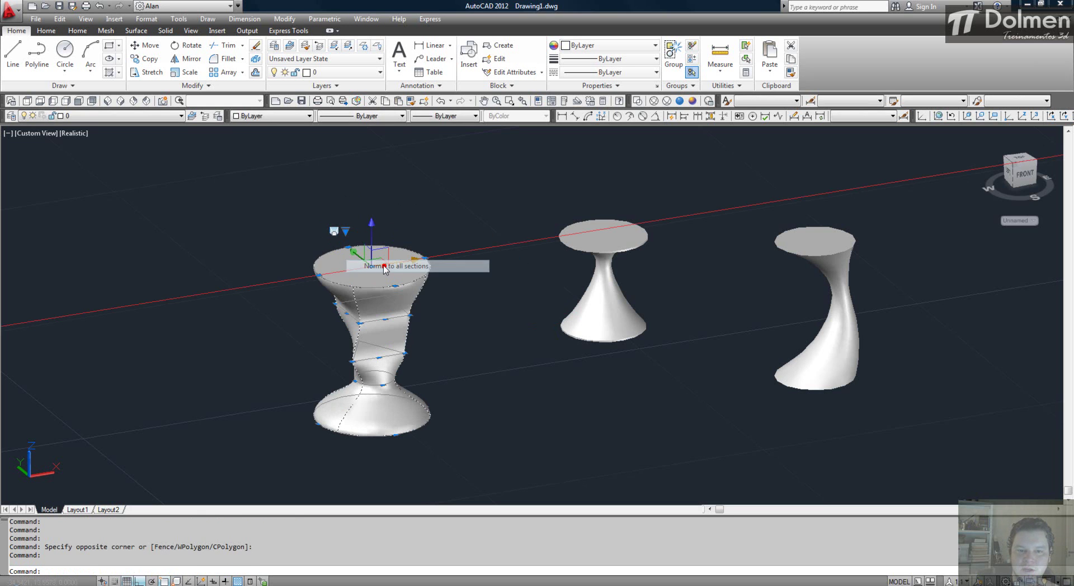
pyautogui.press('Escape')
pyautogui.press('Escape')
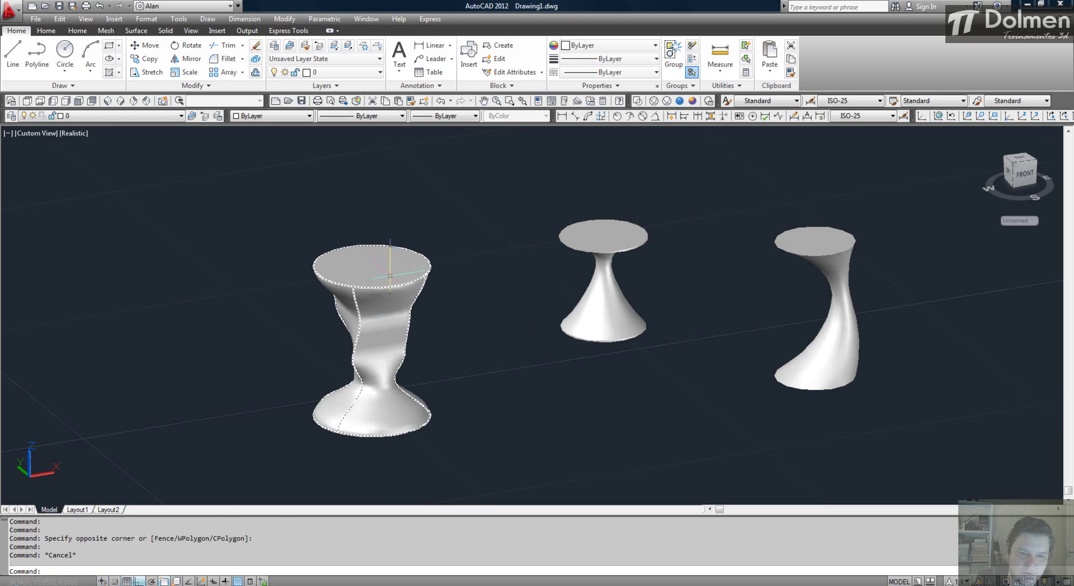
# Examine the shapes of the three lofted solids up close, one after another.
pyautogui.scroll(4, 568, 303)
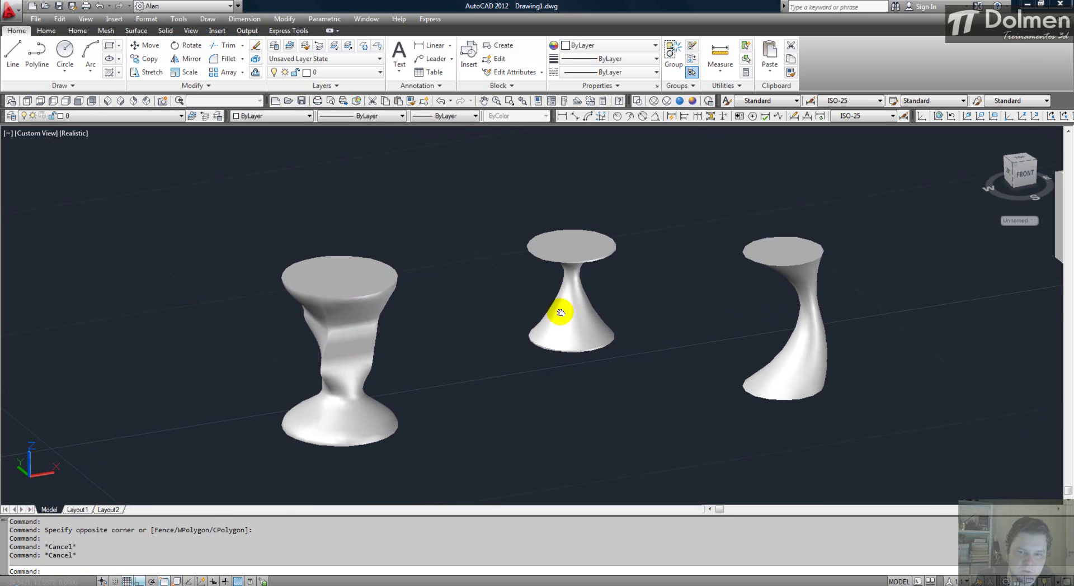
pyautogui.click(556, 241)
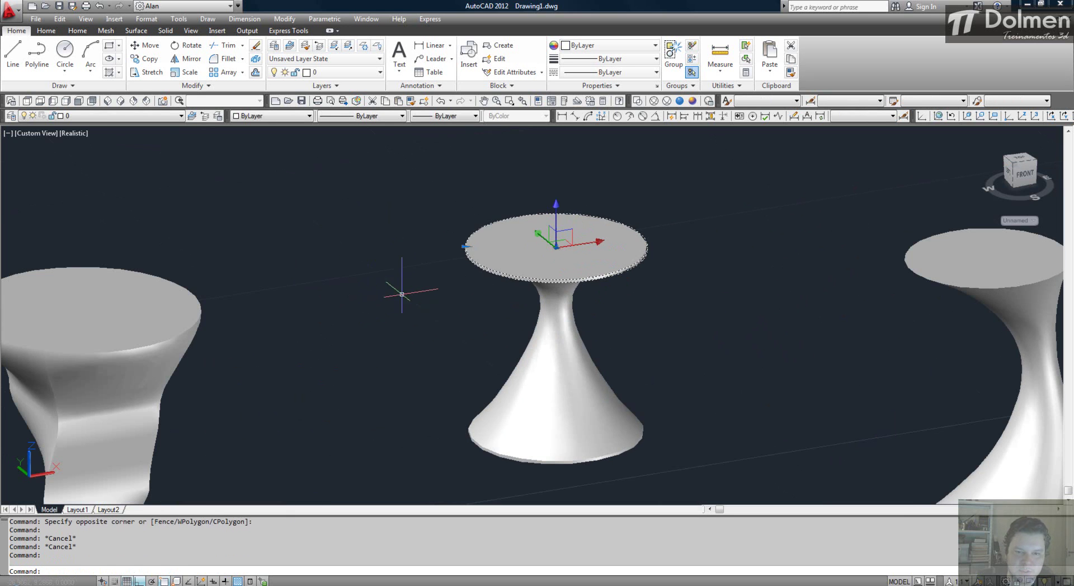
pyautogui.scroll(-4, 410, 294)
pyautogui.click(302, 326)
pyautogui.press('Escape')
pyautogui.press('Escape')
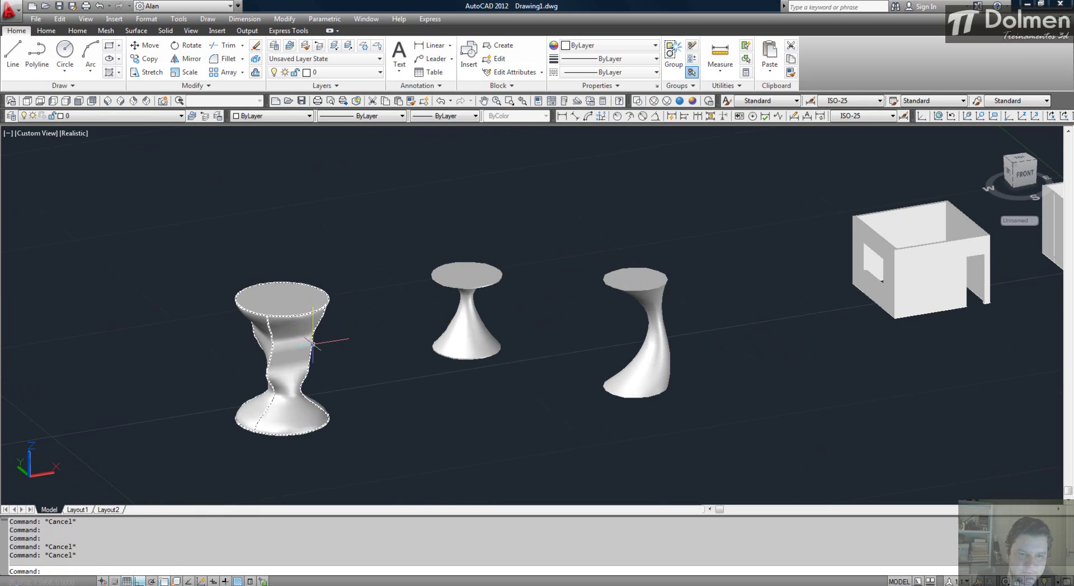
pyautogui.click(647, 324)
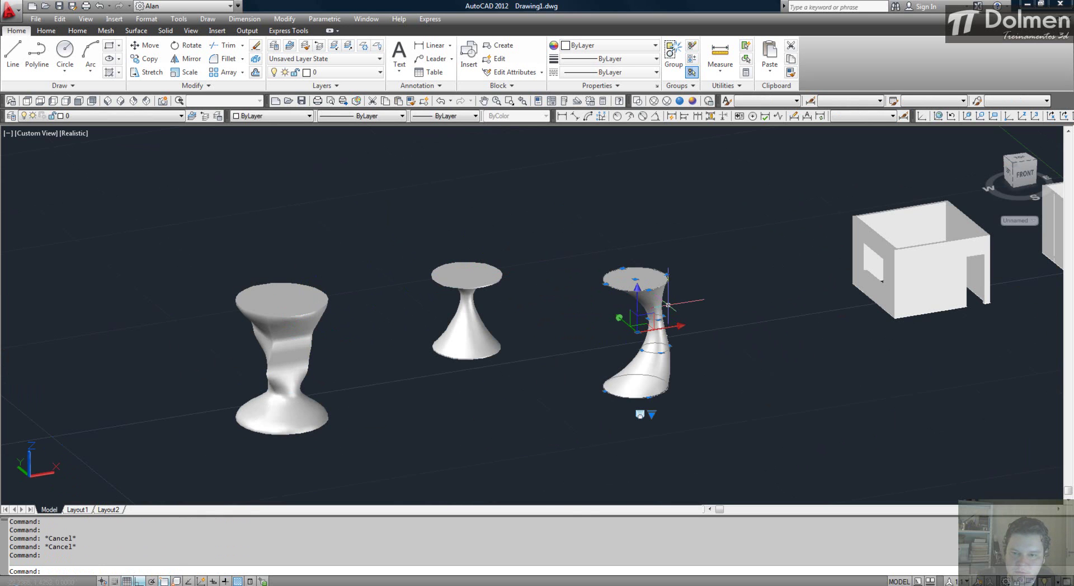
pyautogui.scroll(3, 659, 299)
pyautogui.press('Escape')
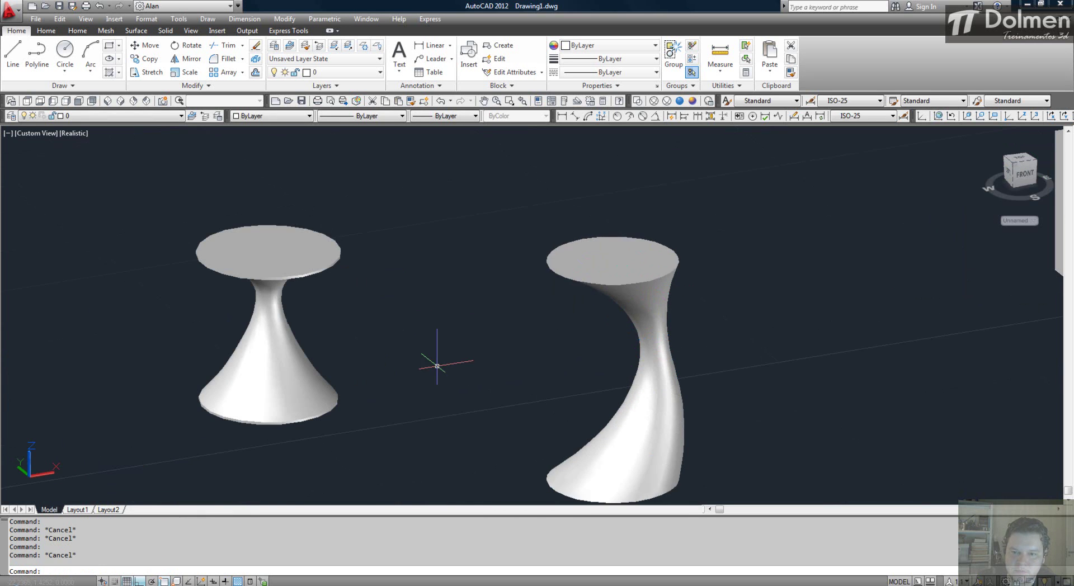
pyautogui.moveTo(498, 329); pyautogui.dragTo(796, 328, button='middle')
pyautogui.click(332, 314)
pyautogui.scroll(-4, 475, 198)
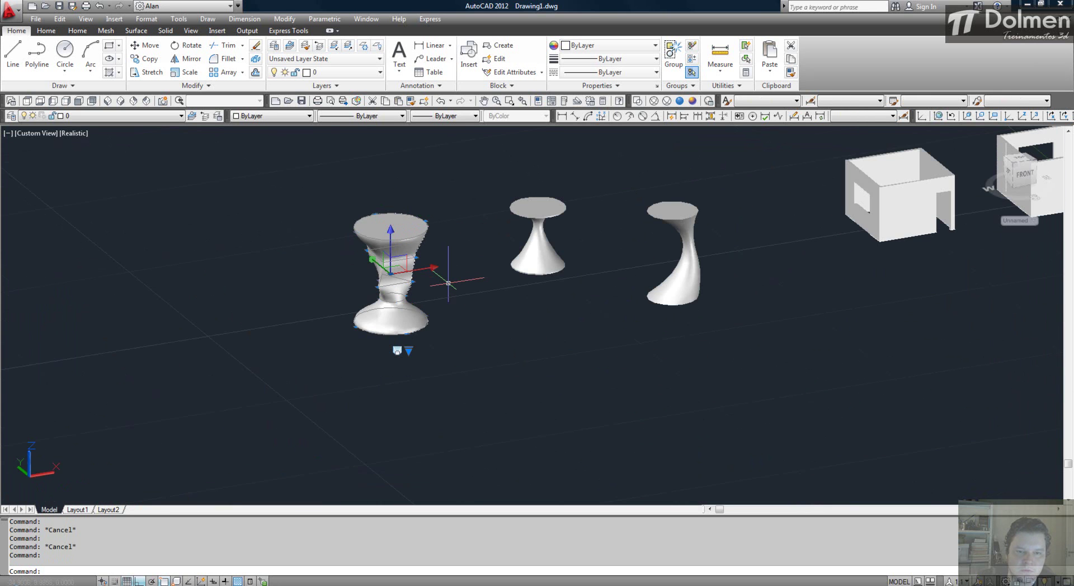
pyautogui.scroll(2, 448, 283)
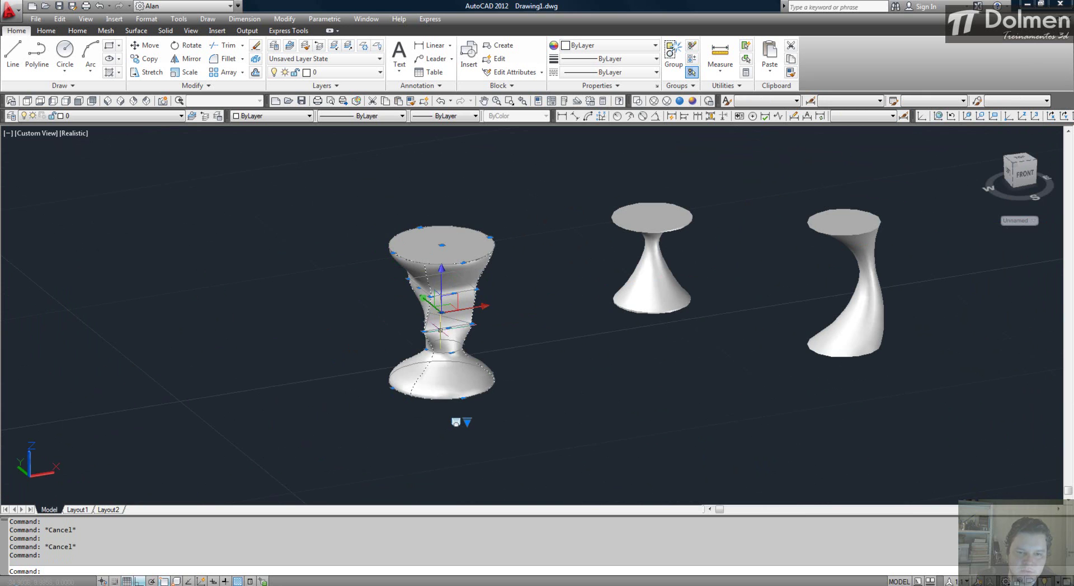
# Undo the recent view changes and the last surface option changes of the five-section loft.
pyautogui.press('Escape')
pyautogui.write('u')
pyautogui.press('Return')
pyautogui.press('Return')
pyautogui.press('Return')
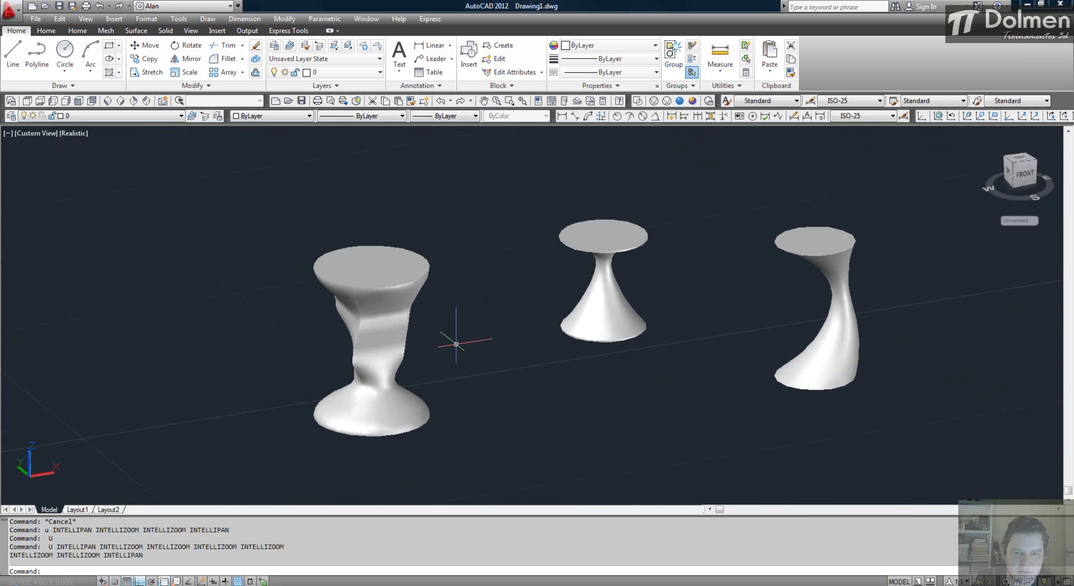
# Set the five-section loft's surface option to Ruled and deselect the solid.
pyautogui.click(391, 280)
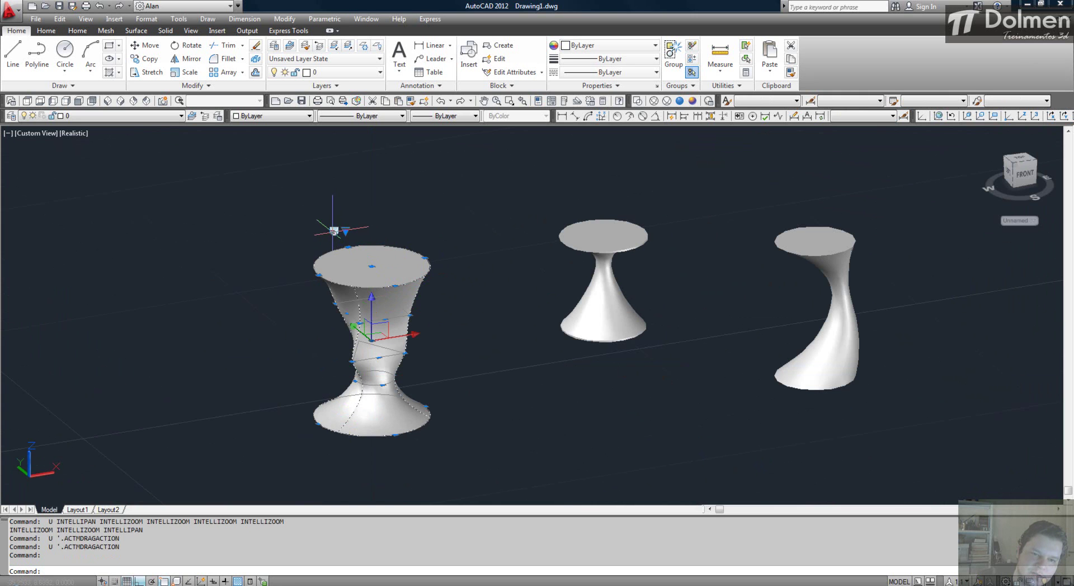
pyautogui.scroll(3, 334, 230)
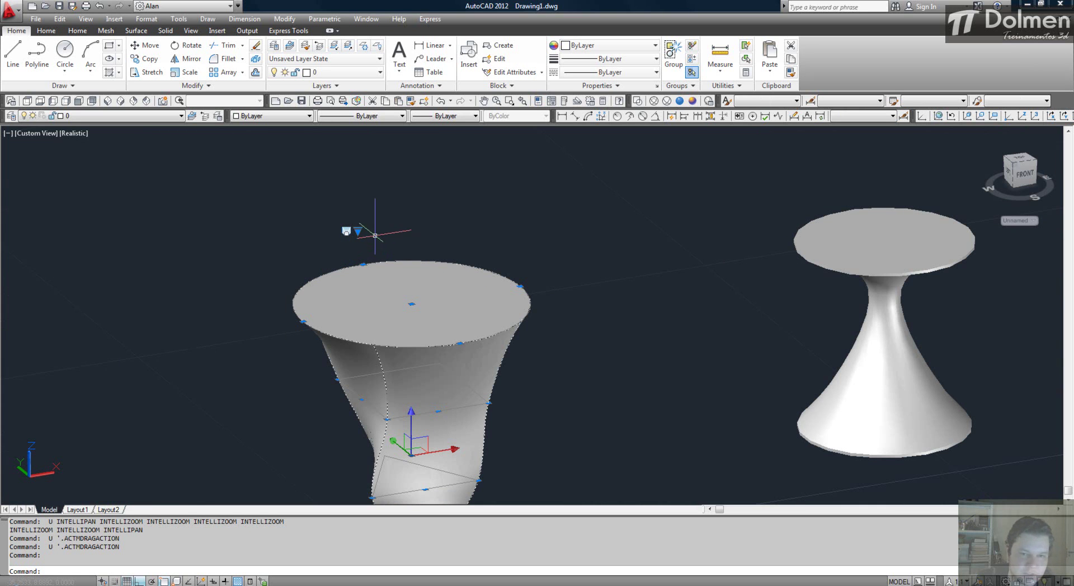
pyautogui.click(357, 230)
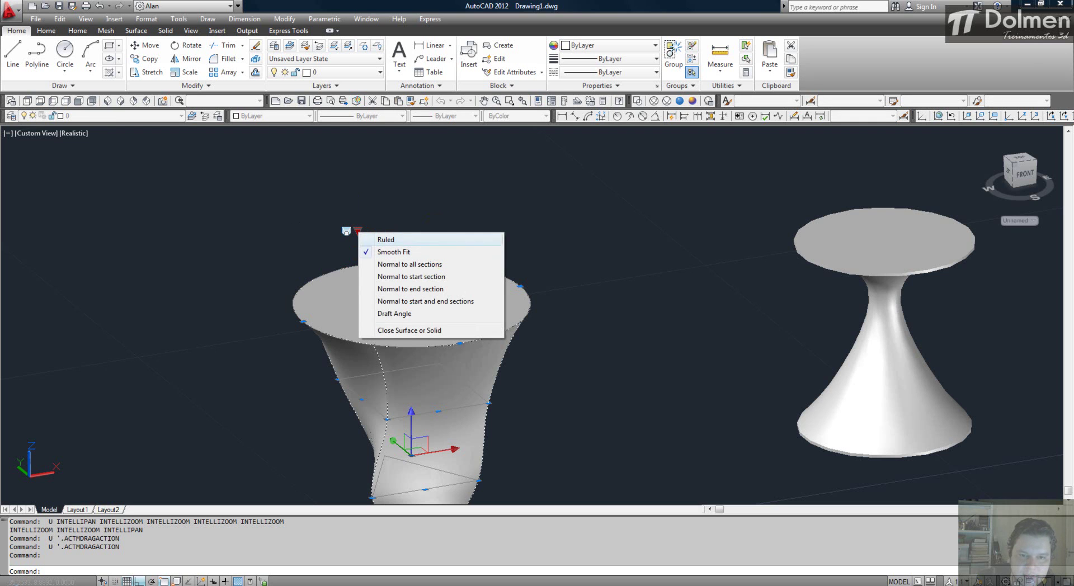
pyautogui.click(496, 371)
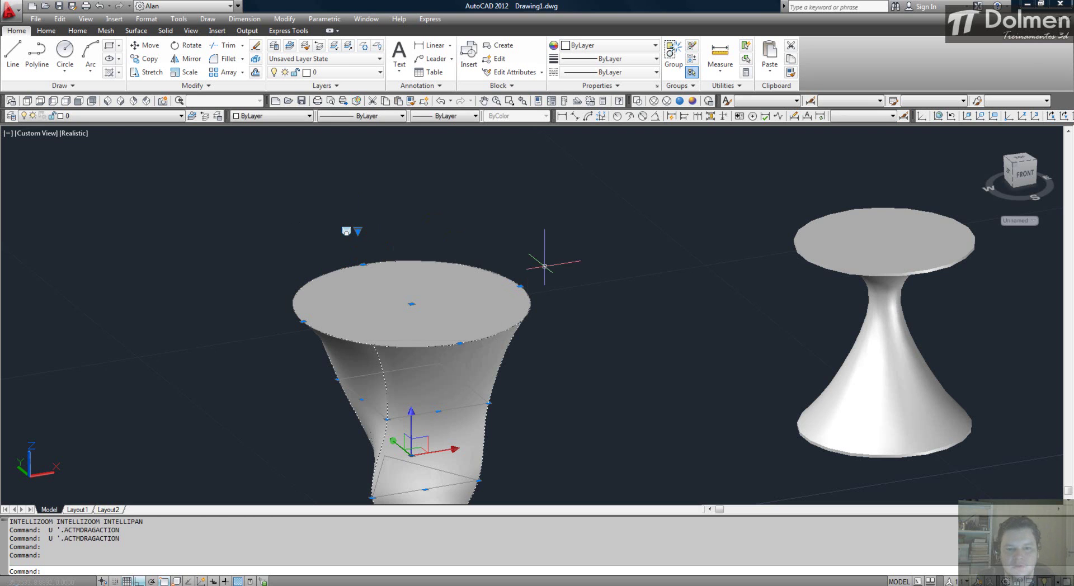
pyautogui.scroll(-2, 496, 371)
pyautogui.moveTo(496, 371); pyautogui.dragTo(489, 298, button='middle')
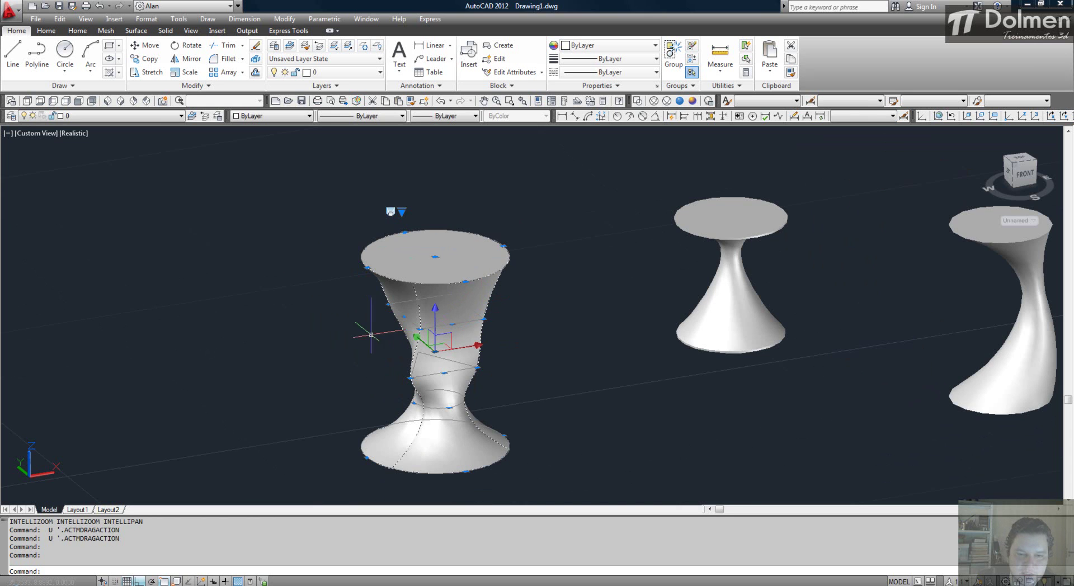
pyautogui.click(402, 211)
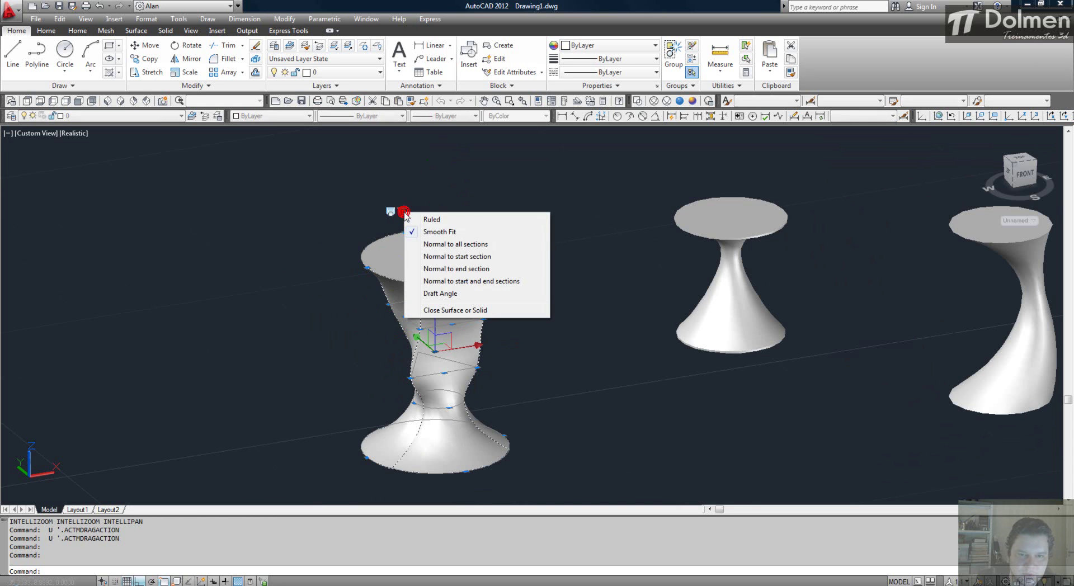
pyautogui.click(463, 220)
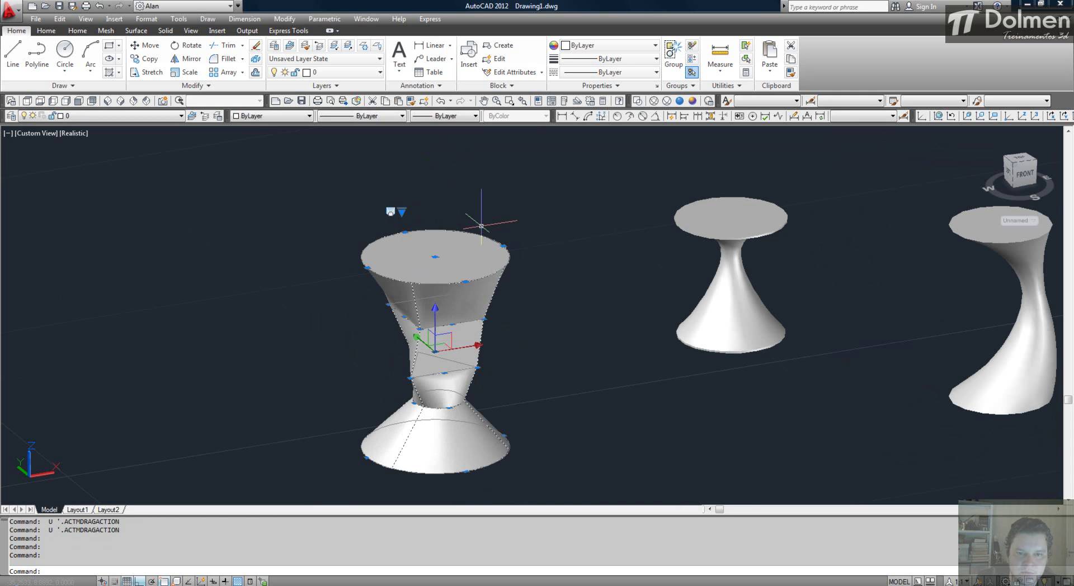
pyautogui.press('Escape')
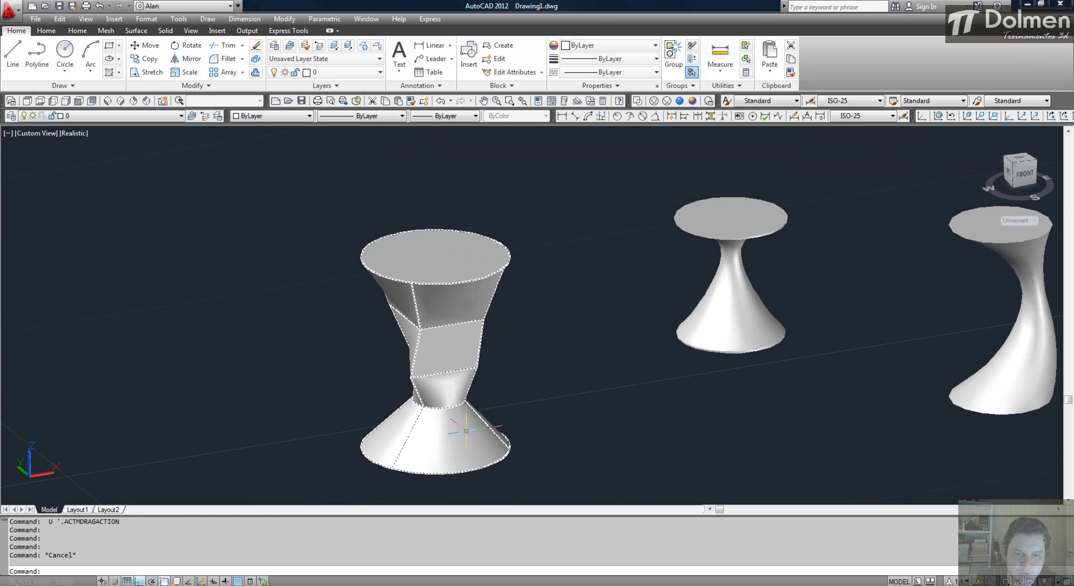
# Set the five-section loft's surface option to Smooth Fit and deselect the solid.
pyautogui.scroll(2, 466, 431)
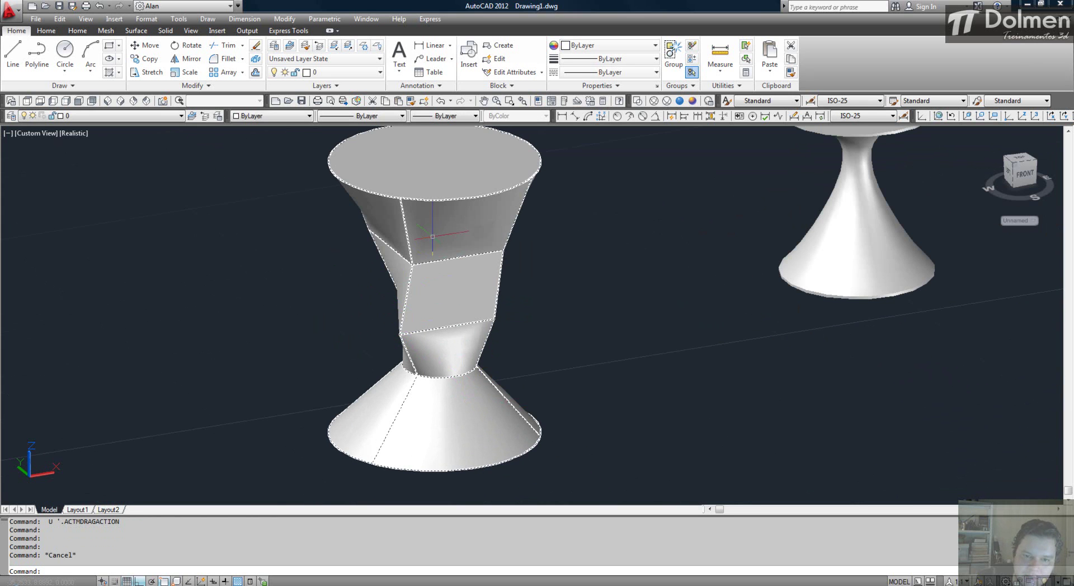
pyautogui.moveTo(446, 326); pyautogui.dragTo(451, 380, button='middle')
pyautogui.scroll(-5, 451, 380)
pyautogui.click(448, 326)
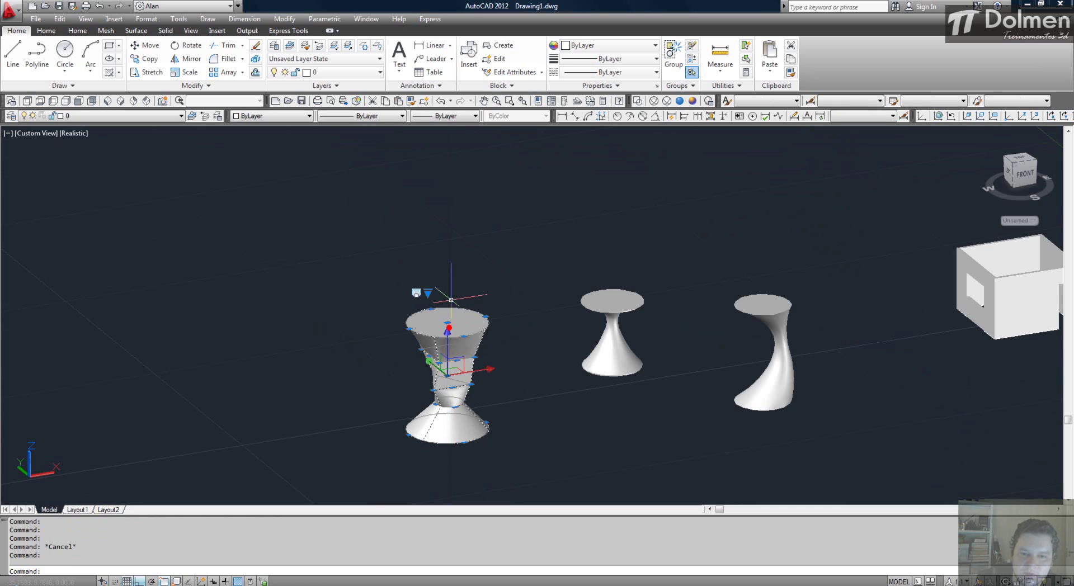
pyautogui.scroll(2, 427, 292)
pyautogui.click(428, 292)
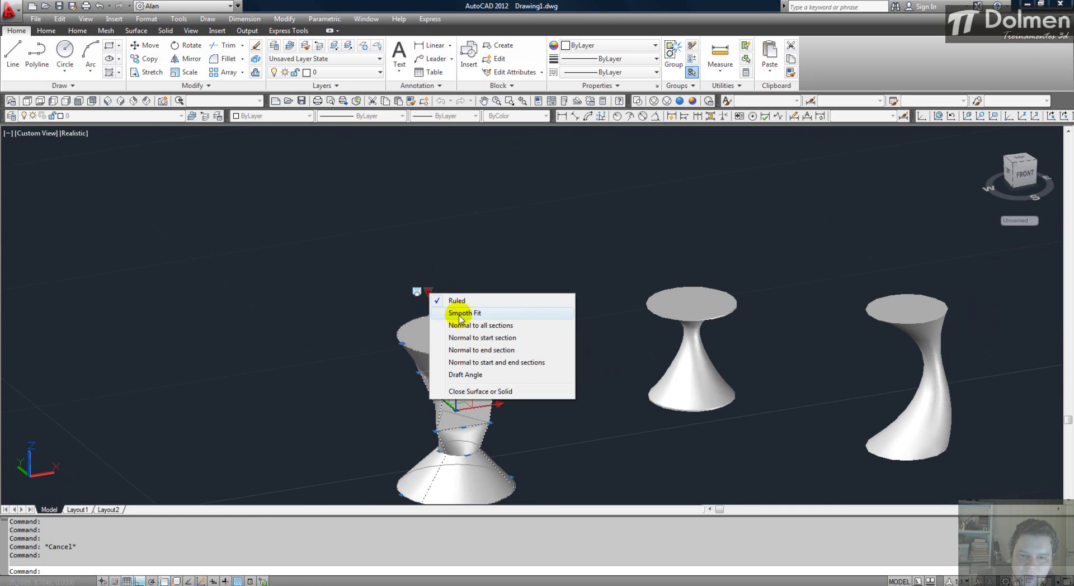
pyautogui.click(488, 317)
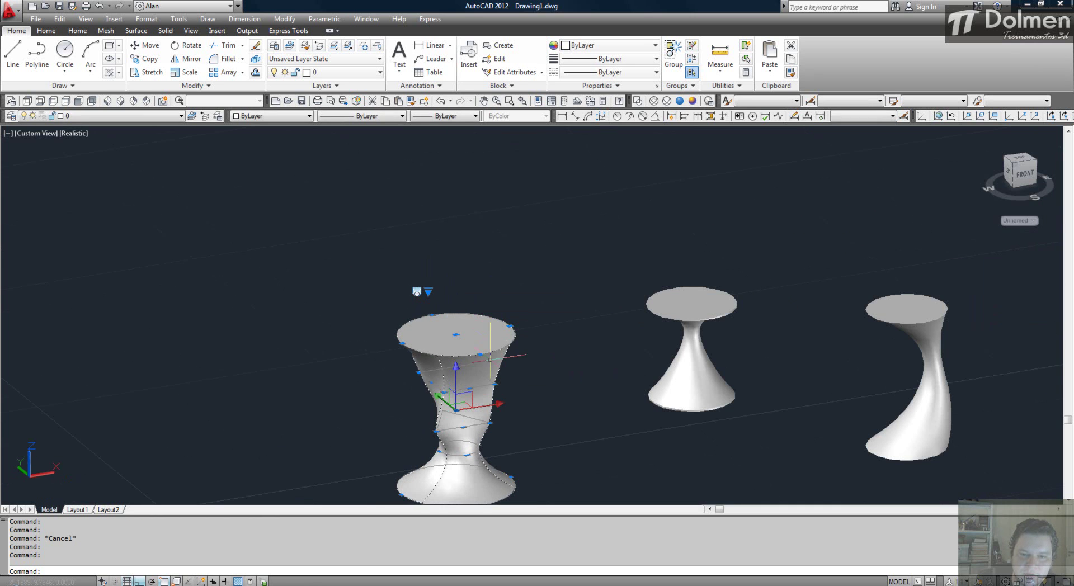
pyautogui.press('Escape')
pyautogui.scroll(2, 454, 370)
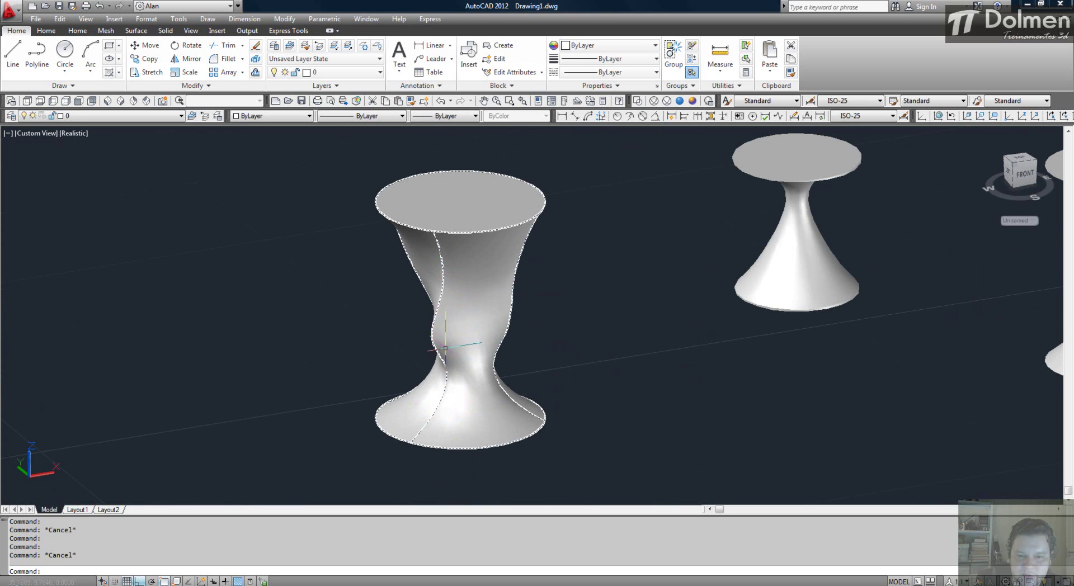
pyautogui.press('Escape')
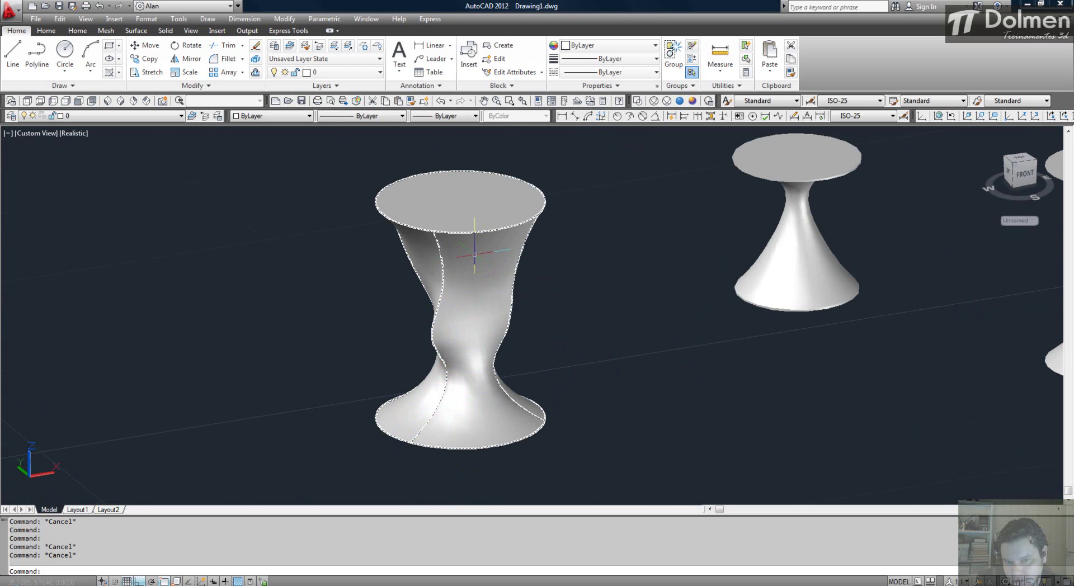
# Switch the five-section loft back to the Ruled surface option and clear the selection.
pyautogui.moveTo(453, 232); pyautogui.dragTo(451, 284, button='middle')
pyautogui.click(451, 284)
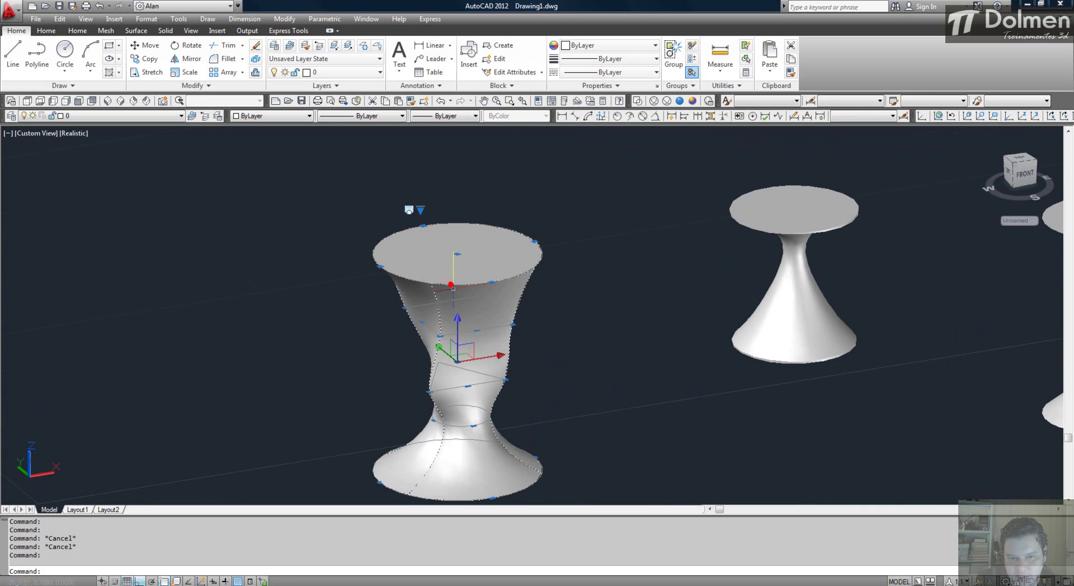
pyautogui.click(420, 210)
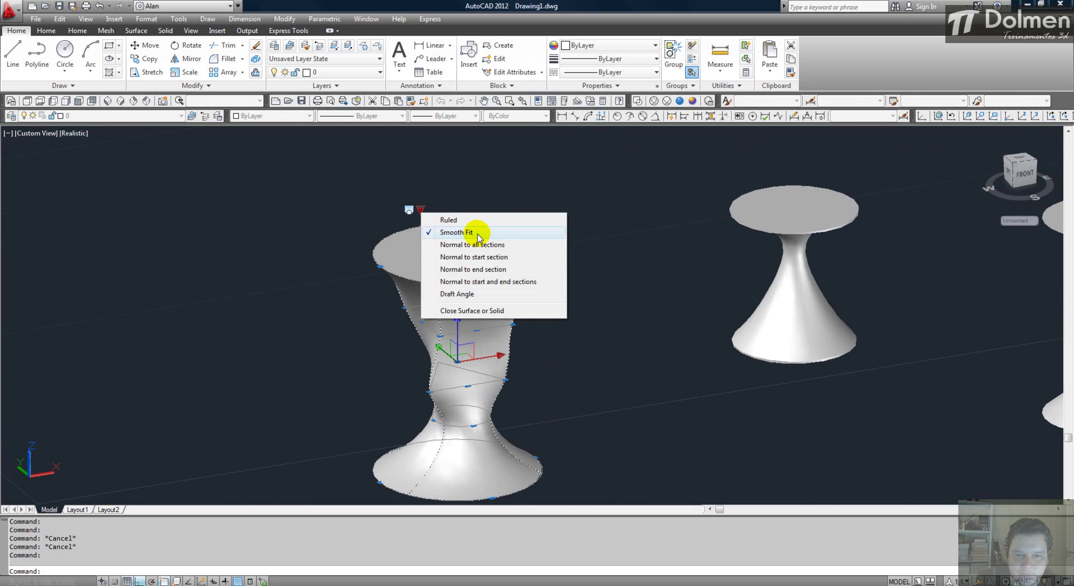
pyautogui.click(461, 223)
pyautogui.press('Escape')
# Set the five-section loft's surface option to Normal to all sections.
pyautogui.moveTo(477, 403); pyautogui.dragTo(441, 373, button='middle')
pyautogui.click(468, 251)
pyautogui.click(441, 180)
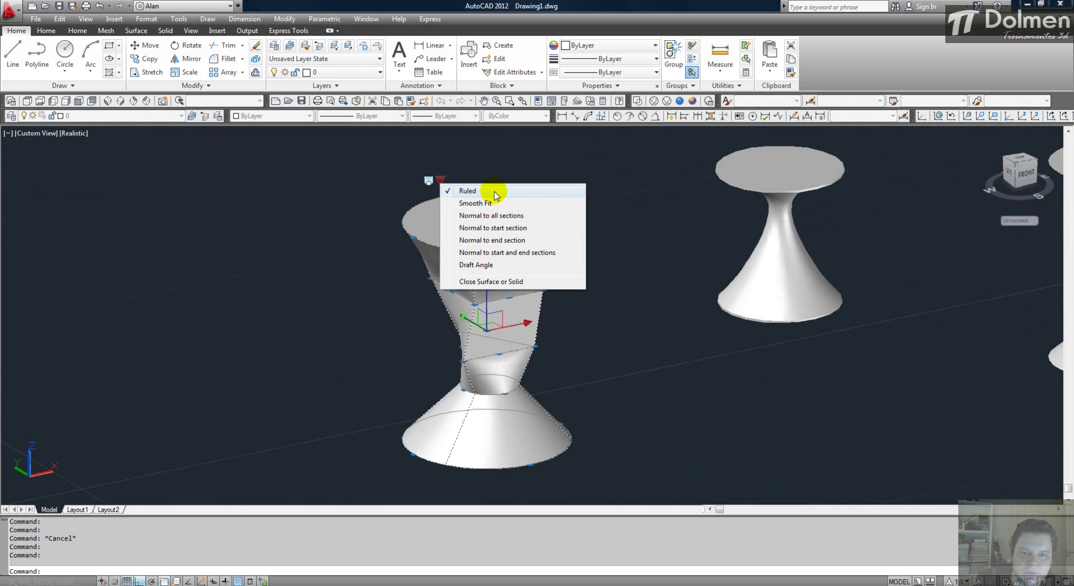
pyautogui.click(527, 216)
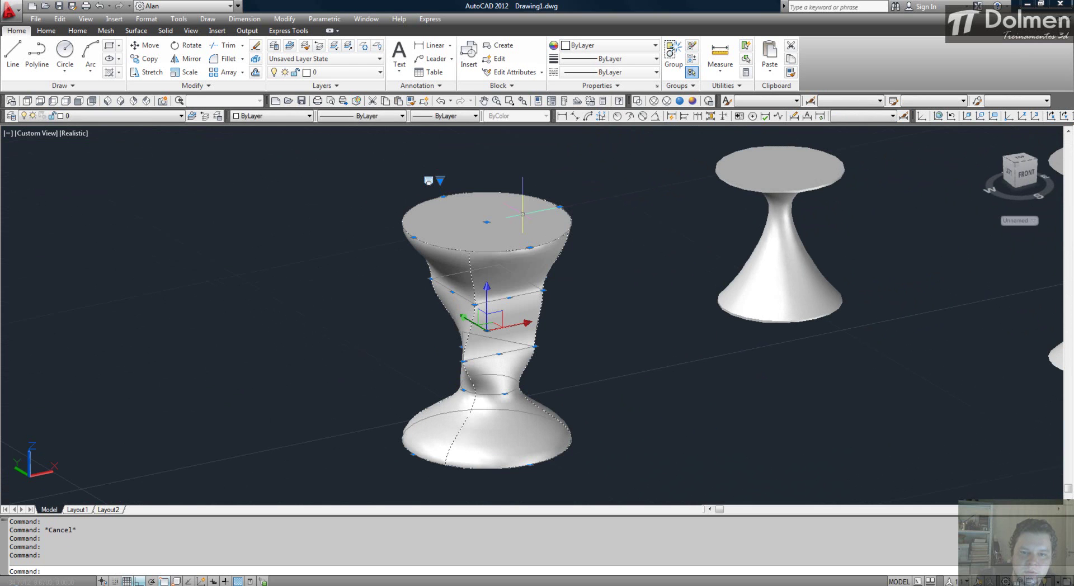
# Change the five-section loft's surface option to Normal to start section, followed by Normal to end section.
pyautogui.click(440, 179)
pyautogui.click(506, 223)
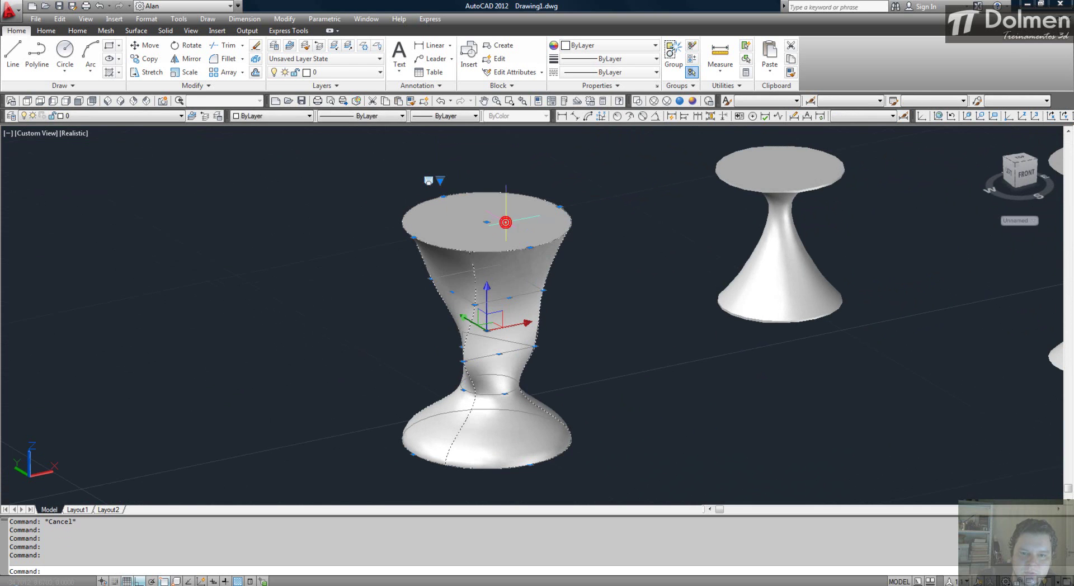
pyautogui.click(440, 179)
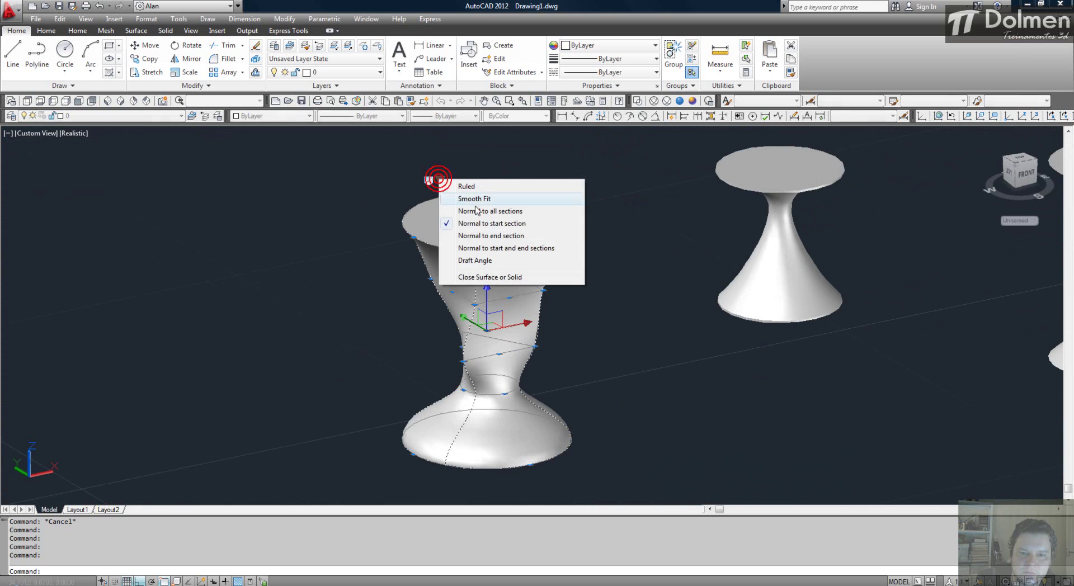
pyautogui.click(500, 236)
# Change the five-section loft's surface option to Normal to start and end sections, followed by Draft Angle.
pyautogui.click(440, 179)
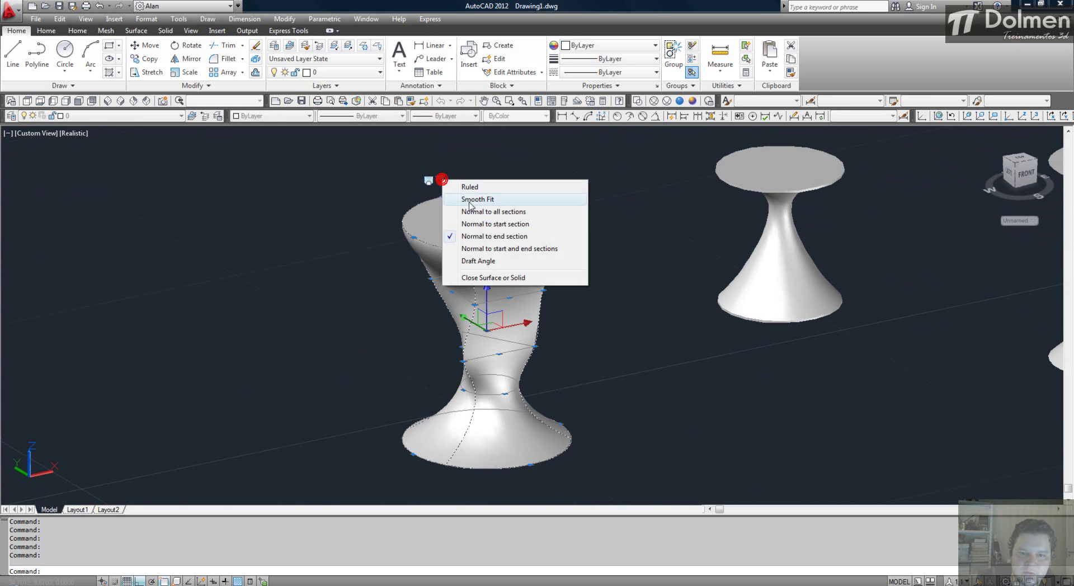
pyautogui.click(492, 270)
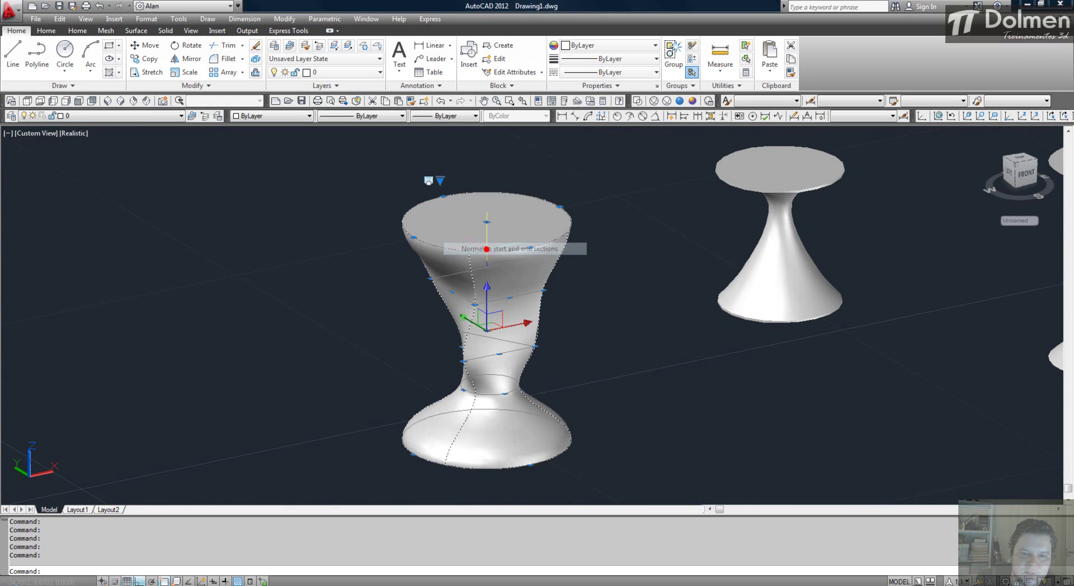
pyautogui.click(441, 180)
pyautogui.click(444, 269)
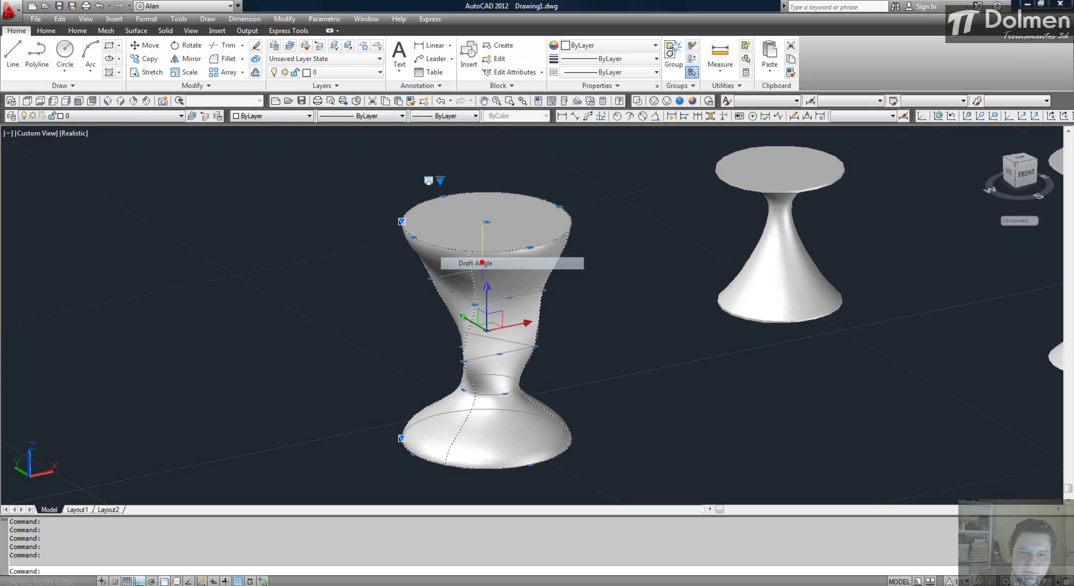
# Turn on Close Surface or Solid for the five-section loft and set its surface option to Ruled.
pyautogui.click(440, 179)
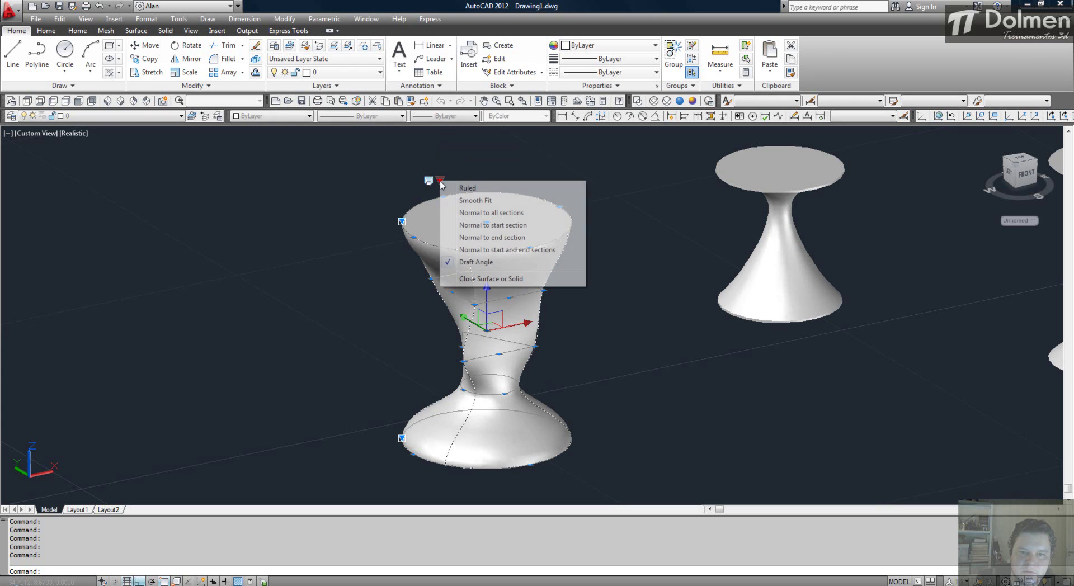
pyautogui.click(495, 276)
pyautogui.click(533, 480)
pyautogui.click(570, 499)
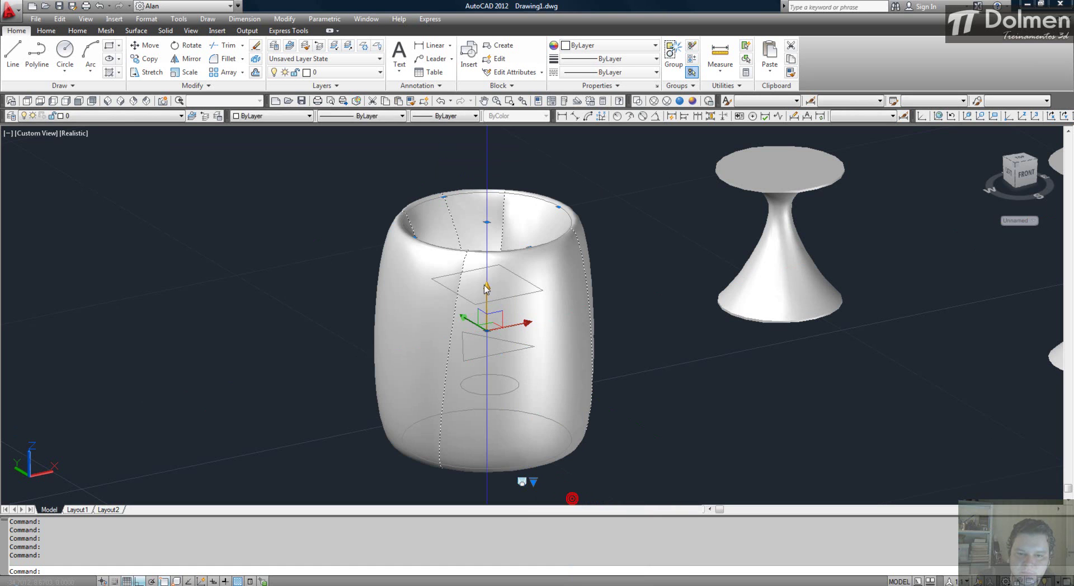
pyautogui.click(534, 481)
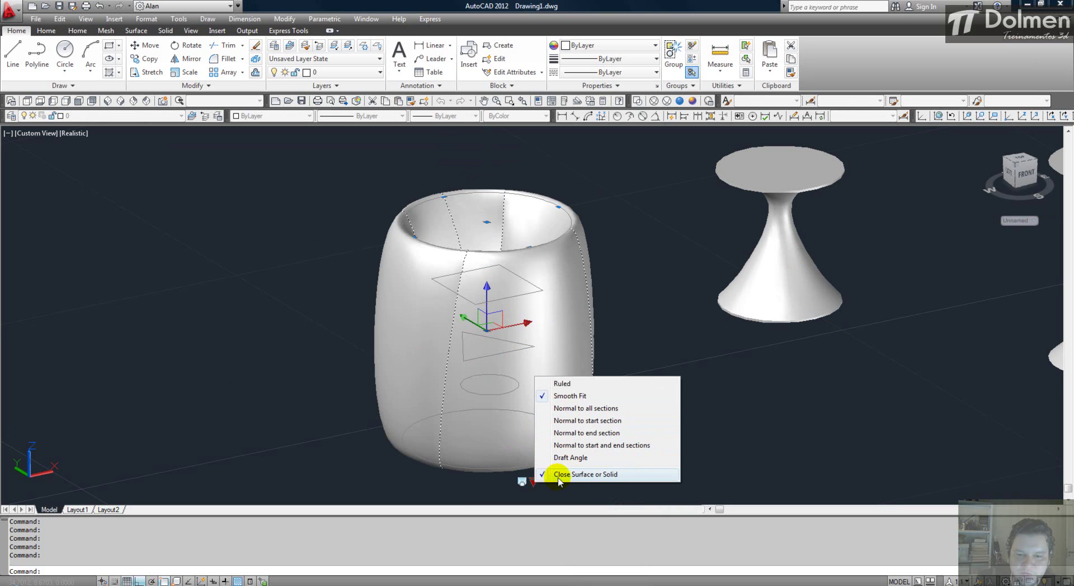
pyautogui.click(570, 384)
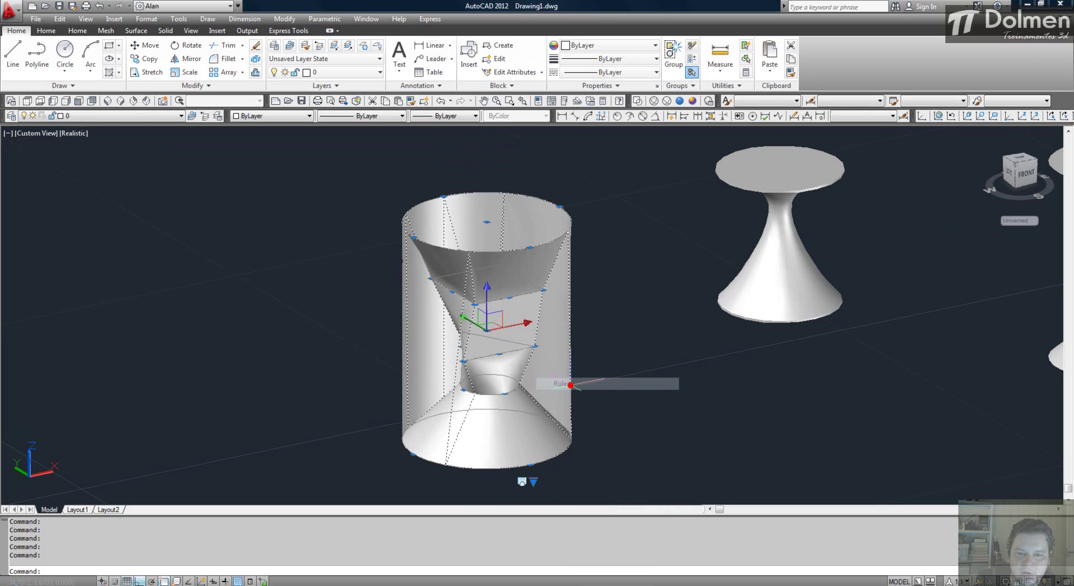
# Turn off Close Surface or Solid for the five-section loft and set its surface option to Smooth Fit.
pyautogui.click(533, 482)
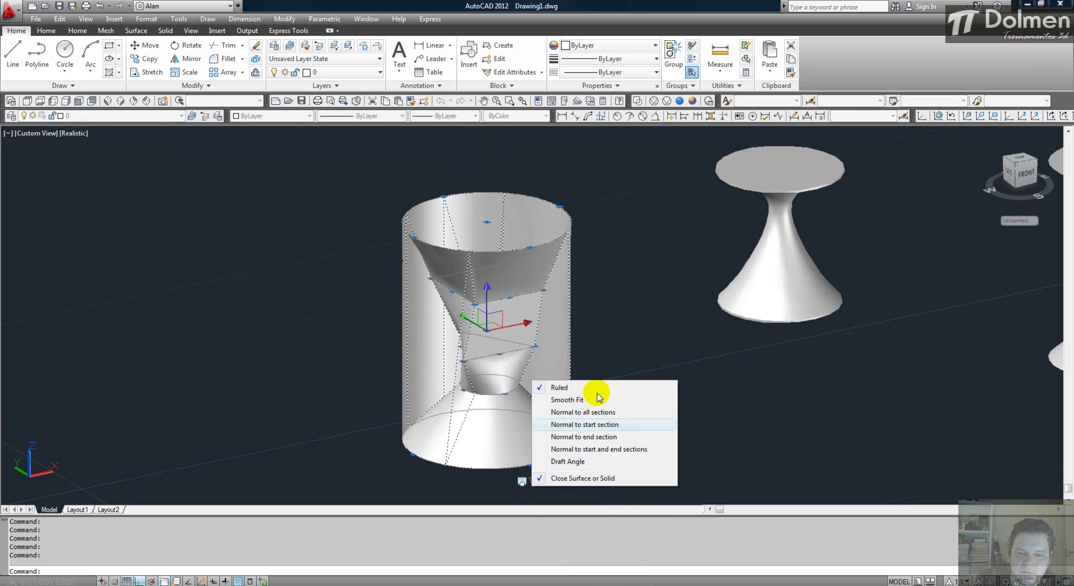
pyautogui.click(581, 479)
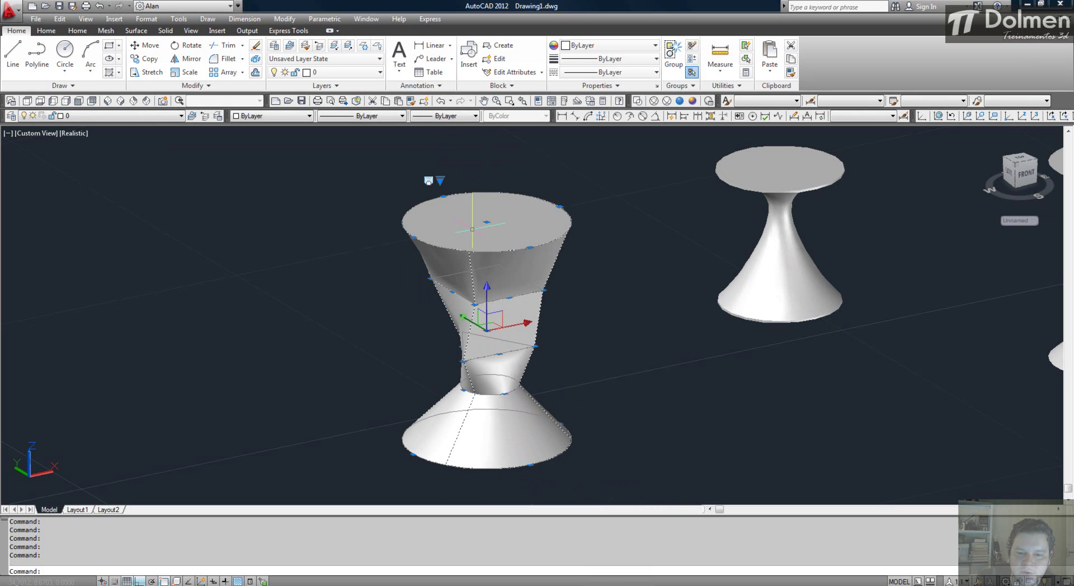
pyautogui.click(435, 180)
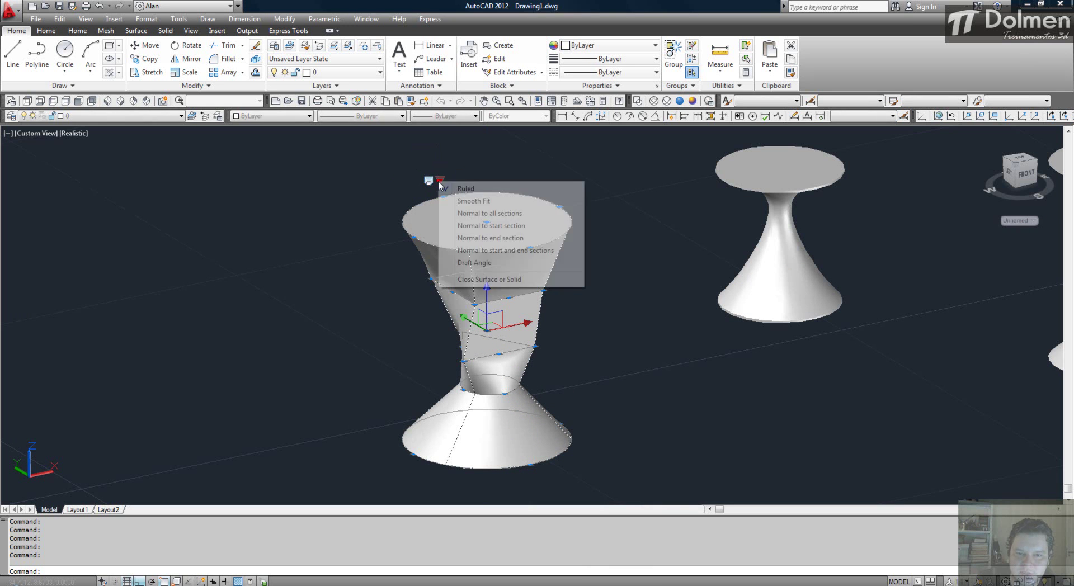
pyautogui.click(485, 204)
pyautogui.click(453, 292)
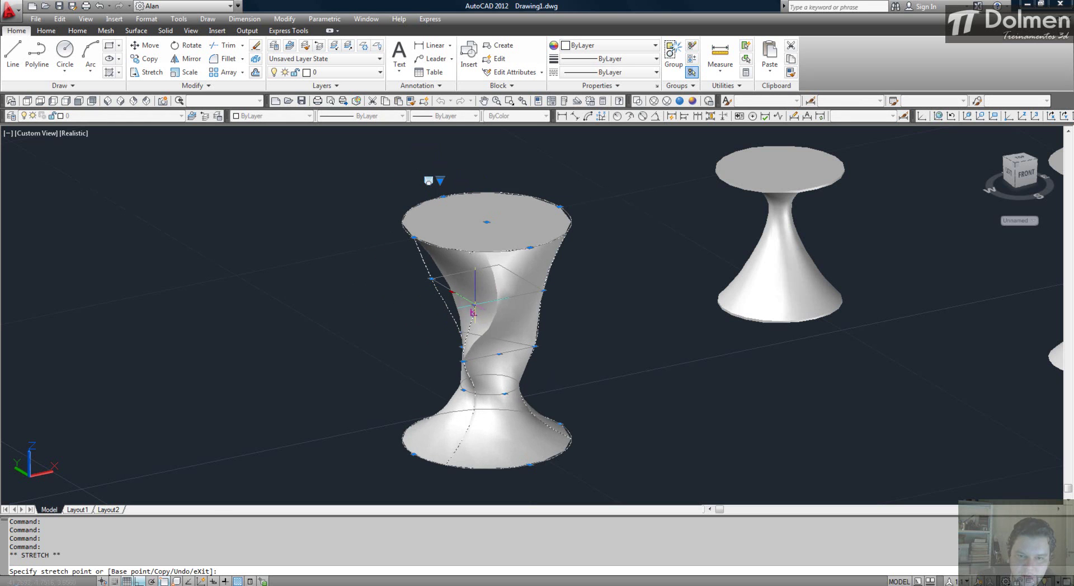
pyautogui.press('Escape')
# Stretch the five-section loft's rectangular section outward at one edge, and its triangular section outward at a corner and an edge.
pyautogui.moveTo(401, 324); pyautogui.dragTo(383, 306, button='middle')
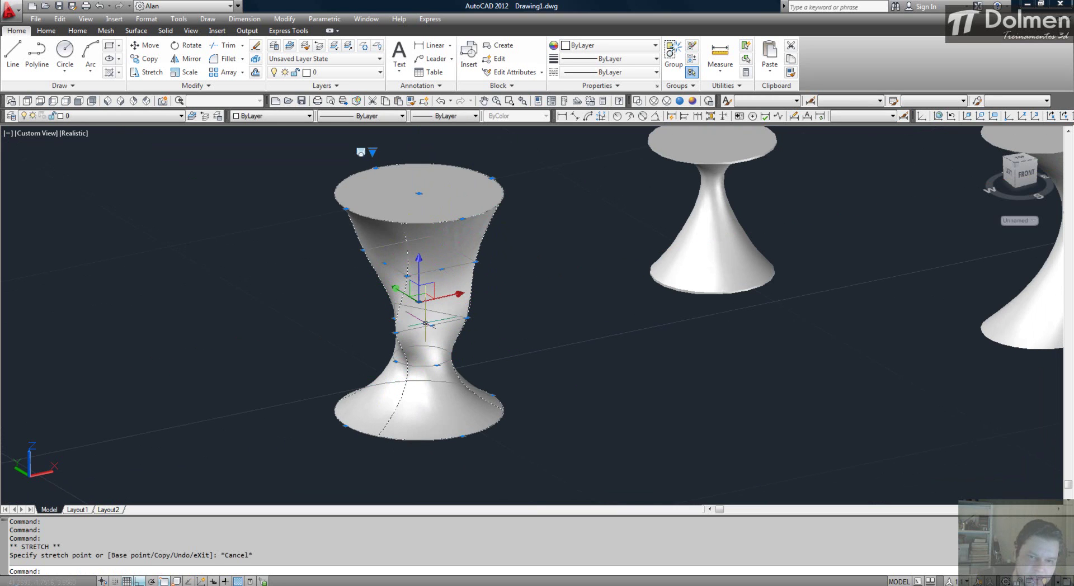
pyautogui.click(386, 268)
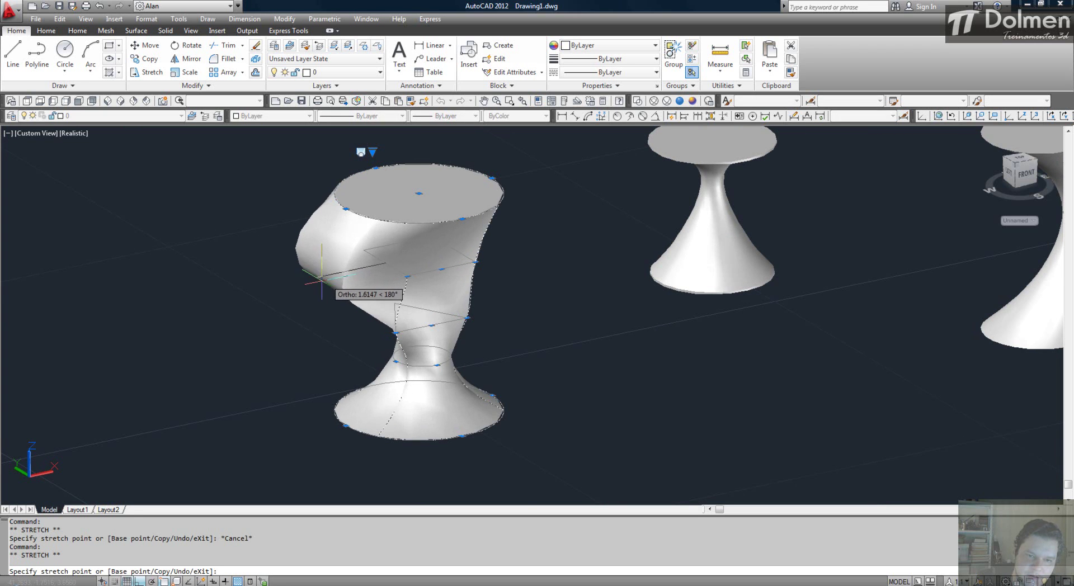
pyautogui.click(328, 280)
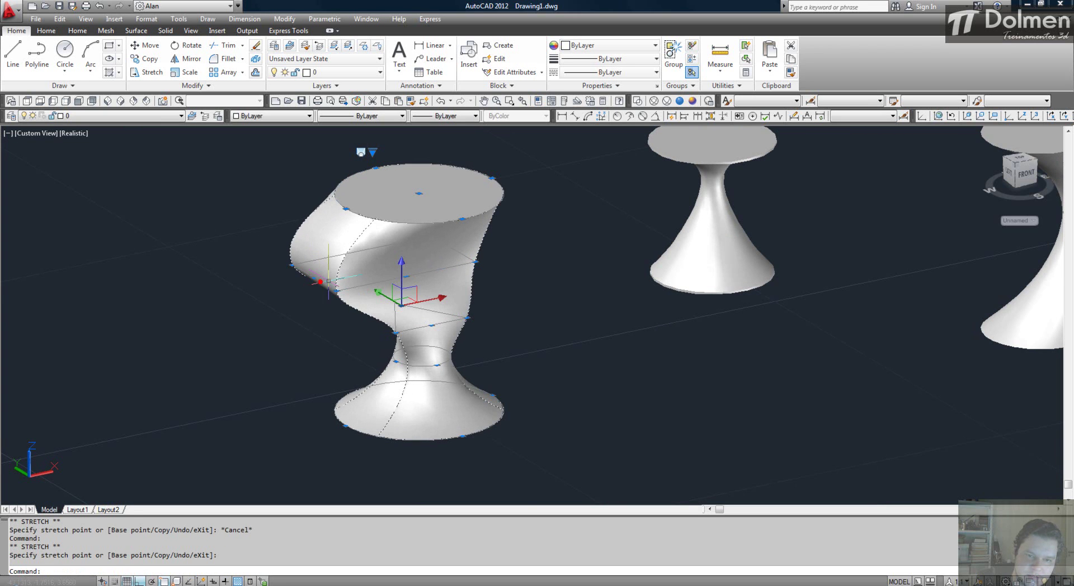
pyautogui.click(468, 324)
pyautogui.click(521, 320)
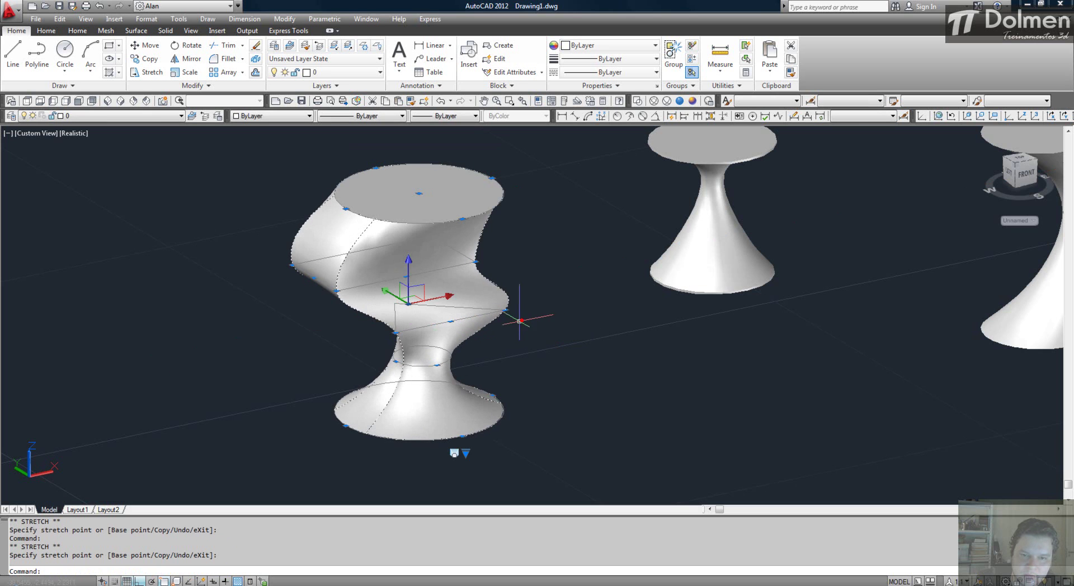
pyautogui.click(450, 321)
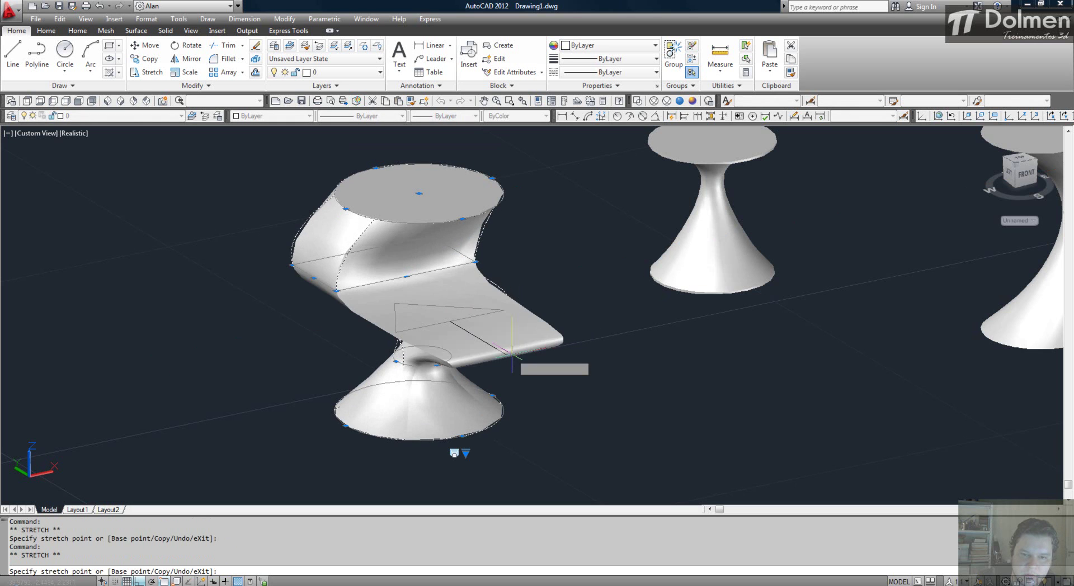
pyautogui.click(506, 336)
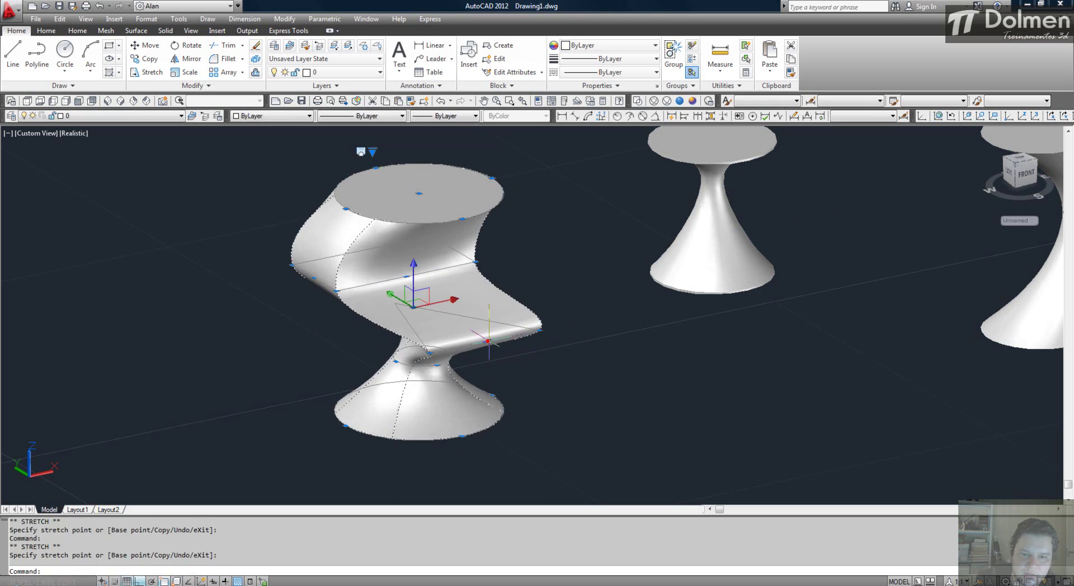
# Enlarge the base circle and the top circle of the five-section loft by stretching their quadrant grips outward.
pyautogui.click(492, 394)
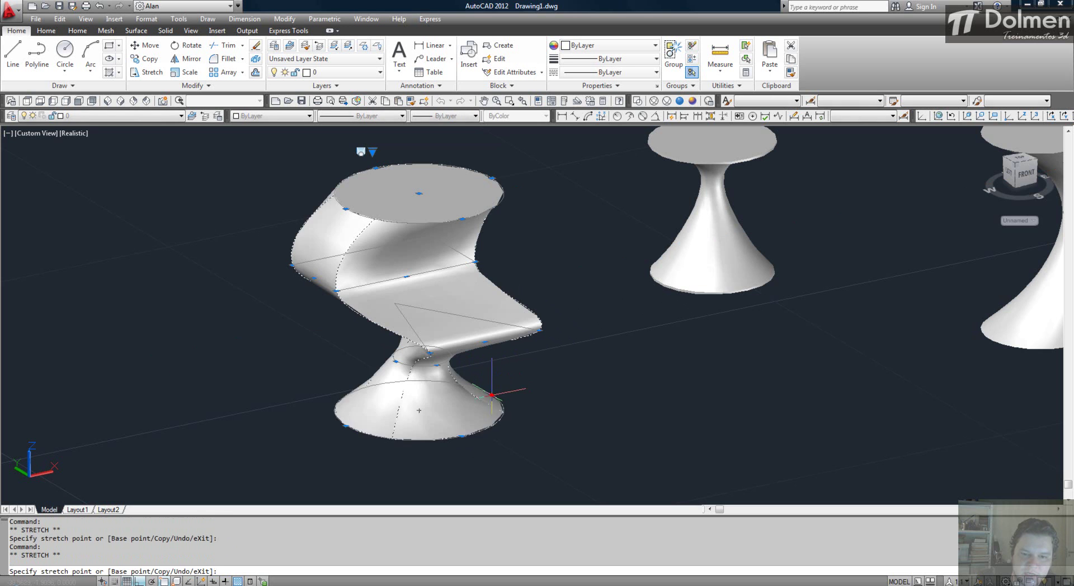
pyautogui.click(530, 387)
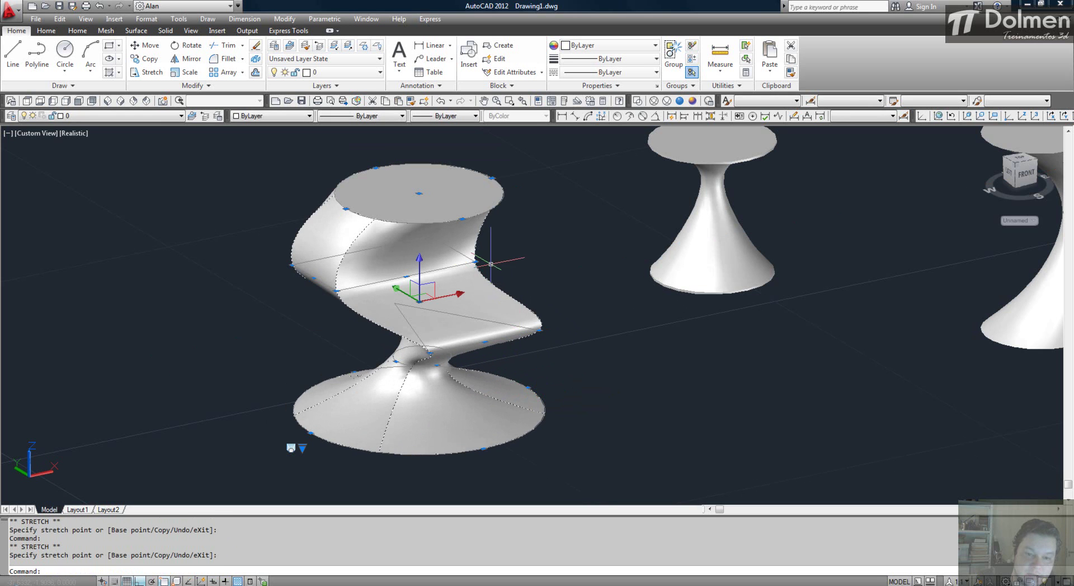
pyautogui.click(381, 169)
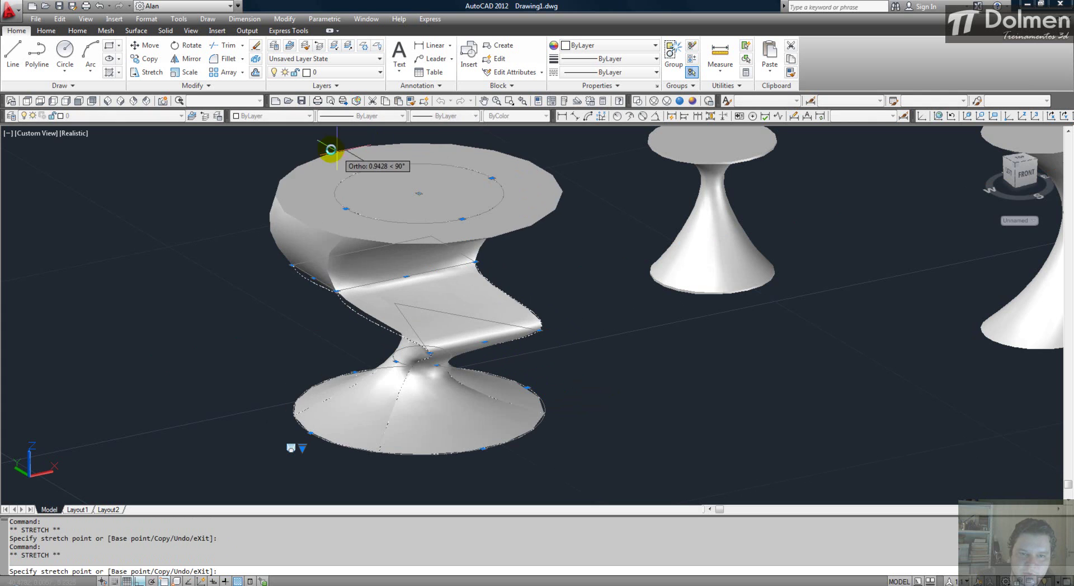
pyautogui.press('Escape')
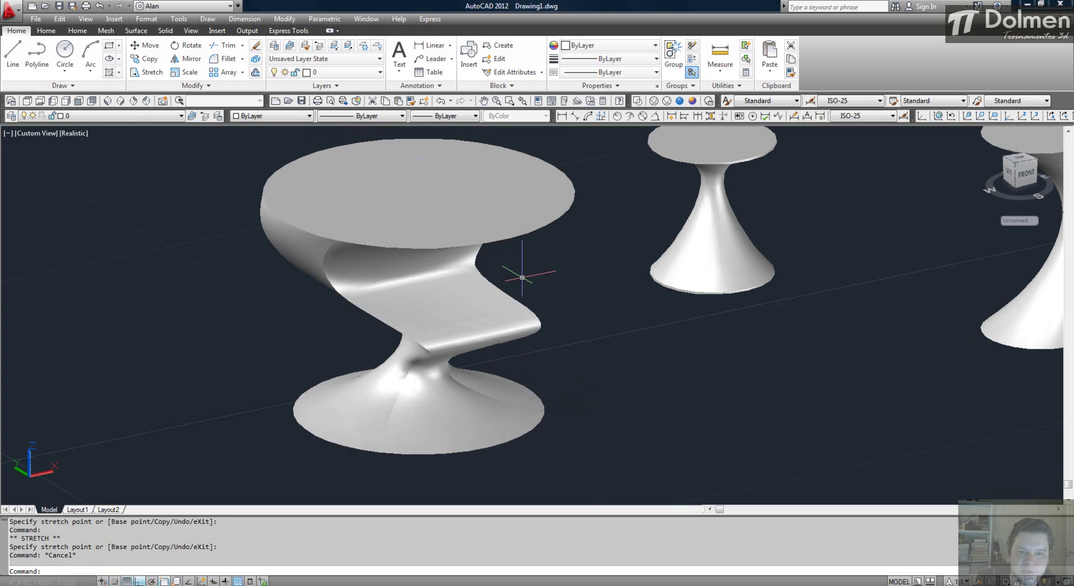
# On the small middle loft, stretch the second circle from the top wider and the circle above the base narrower.
pyautogui.scroll(-3, 484, 319)
pyautogui.scroll(2, 481, 302)
pyautogui.keyDown('shift'); pyautogui.moveTo(479, 296); pyautogui.dragTo(642, 242, button='middle'); pyautogui.keyUp('shift')
pyautogui.click(695, 238)
pyautogui.scroll(3, 730, 210)
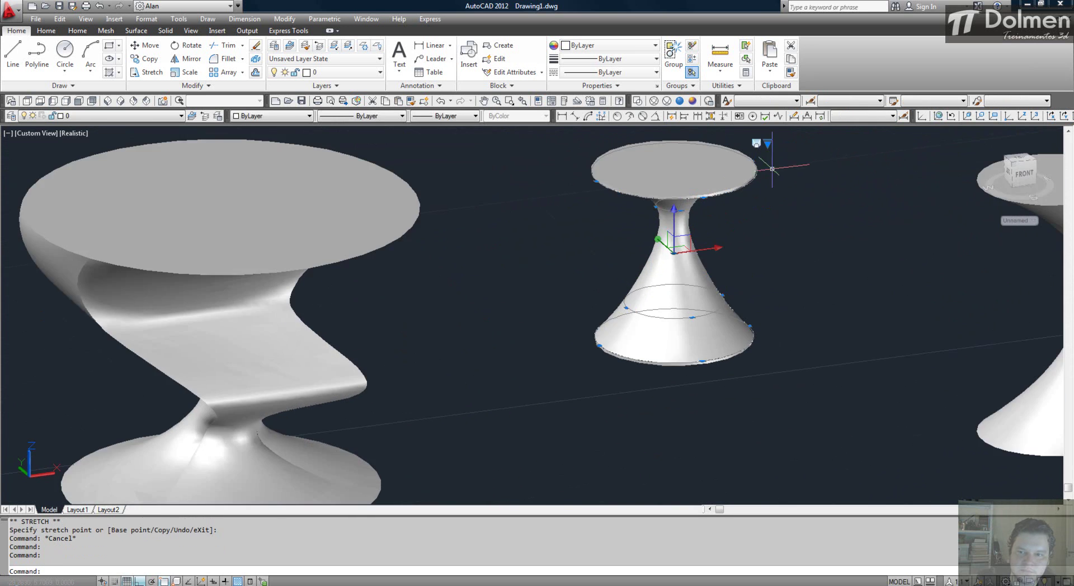
pyautogui.moveTo(695, 203); pyautogui.dragTo(571, 241, button='middle')
pyautogui.click(572, 243)
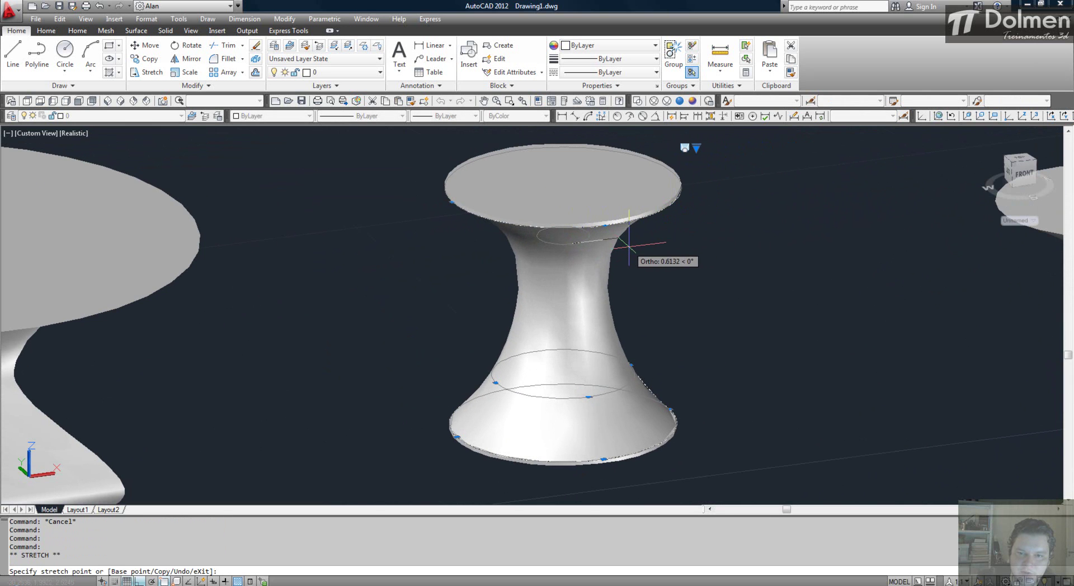
pyautogui.click(628, 246)
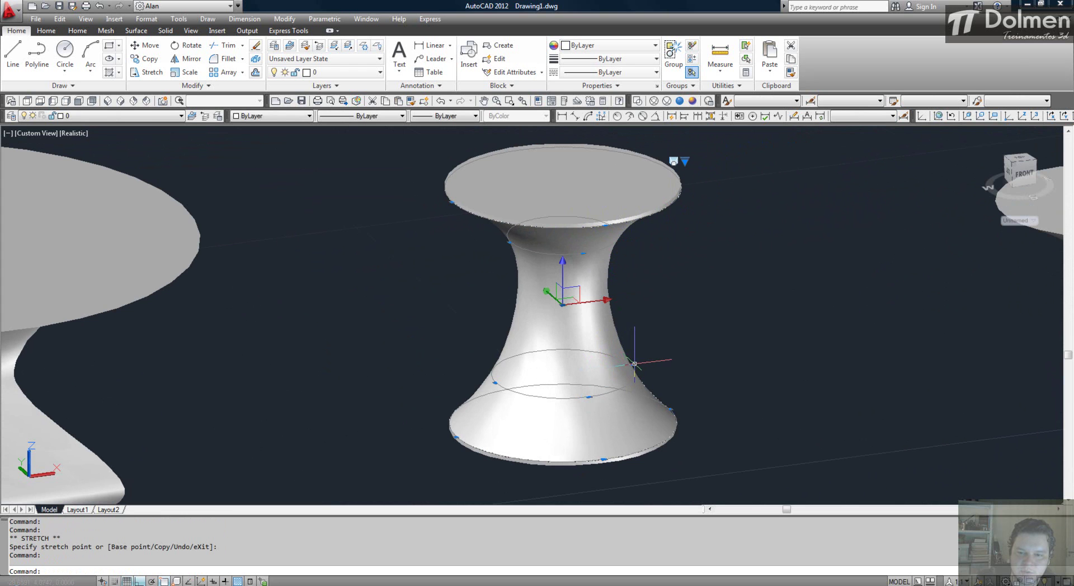
pyautogui.click(496, 381)
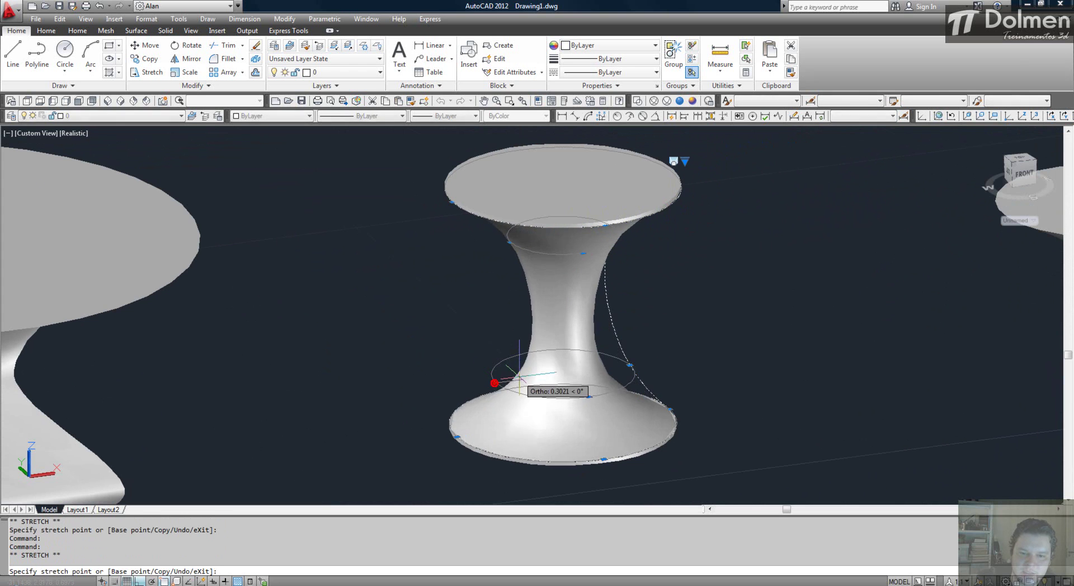
pyautogui.press('Escape')
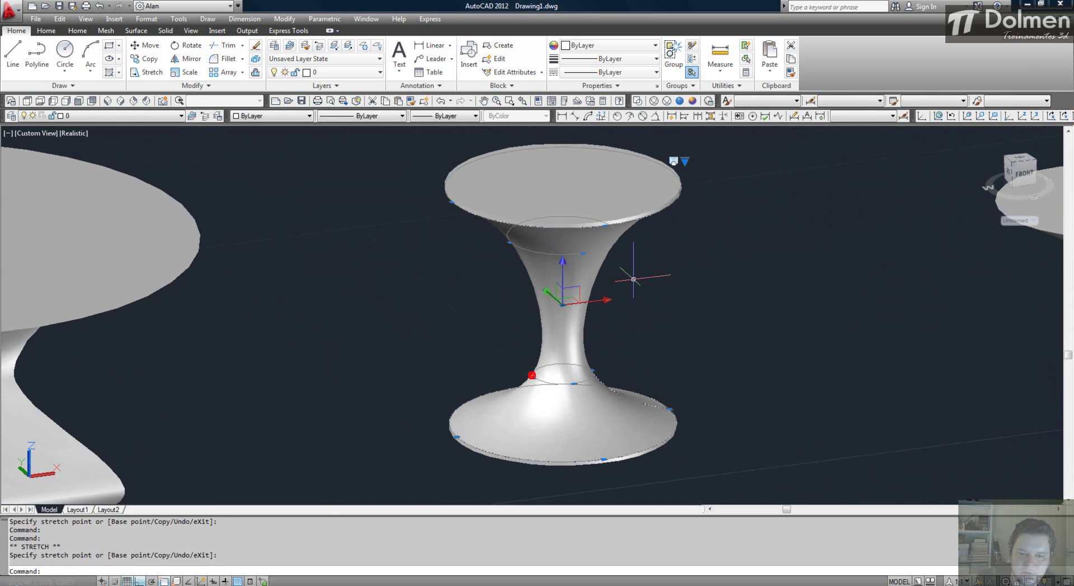
# On the loft with the offset base, enlarge the top circle and the second circle from the top by grip stretching.
pyautogui.scroll(-5, 644, 225)
pyautogui.moveTo(703, 255); pyautogui.dragTo(670, 253, button='middle')
pyautogui.click(792, 217)
pyautogui.click(752, 221)
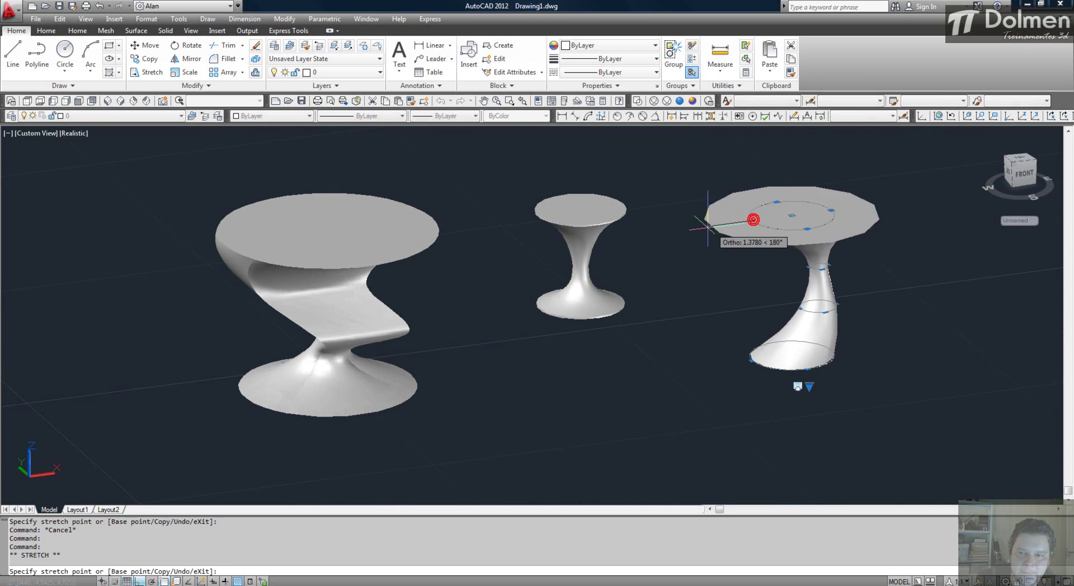
pyautogui.click(712, 228)
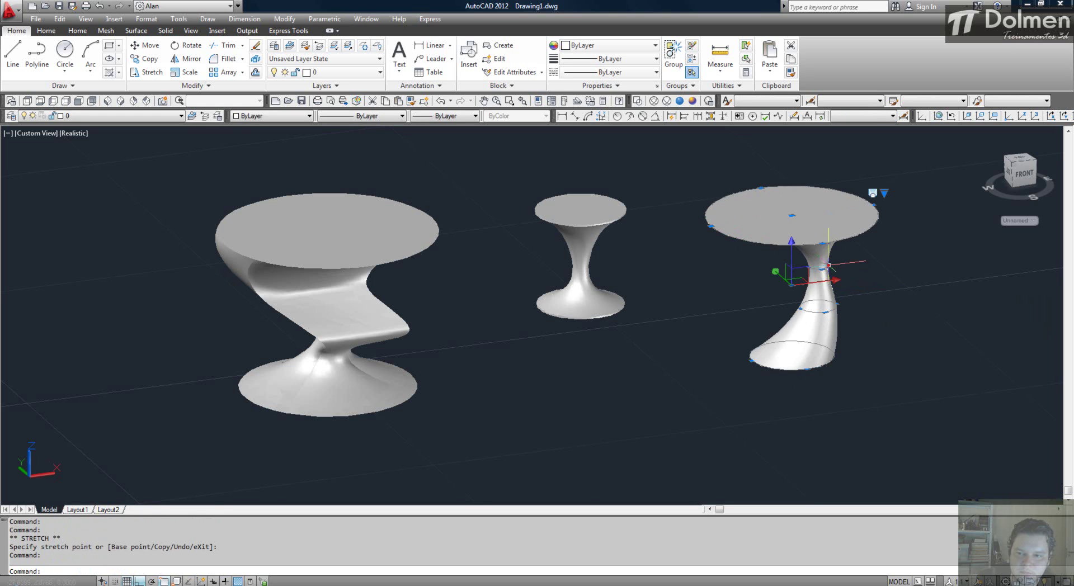
pyautogui.click(822, 269)
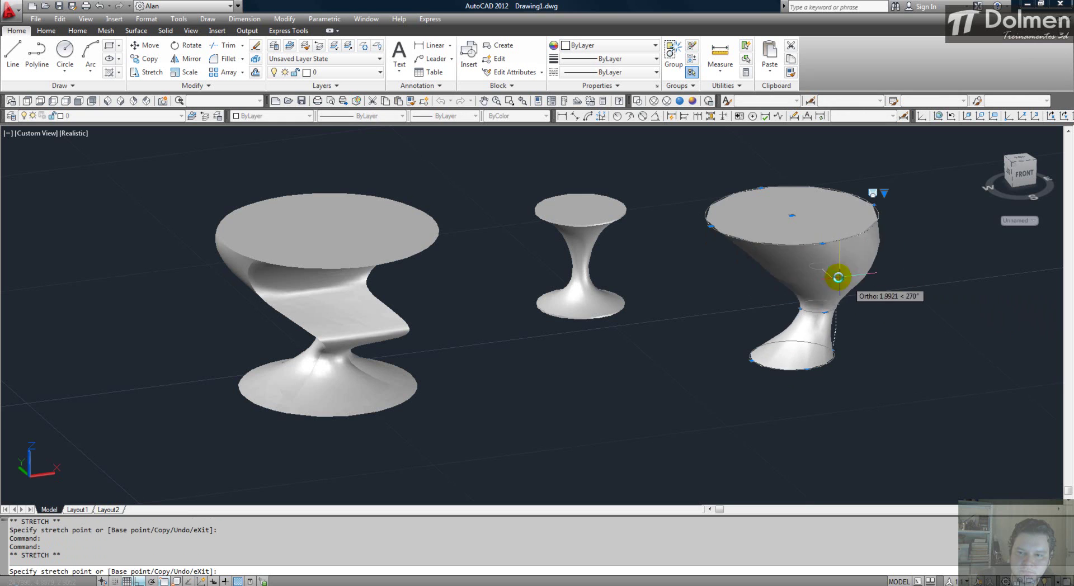
pyautogui.click(783, 273)
pyautogui.press('Escape')
# Examine the three reshaped lofts side by side and check the object type of the five-section loft.
pyautogui.moveTo(836, 272); pyautogui.dragTo(747, 275, button='middle')
pyautogui.scroll(-2, 747, 275)
pyautogui.moveTo(641, 275); pyautogui.dragTo(636, 300, button='middle')
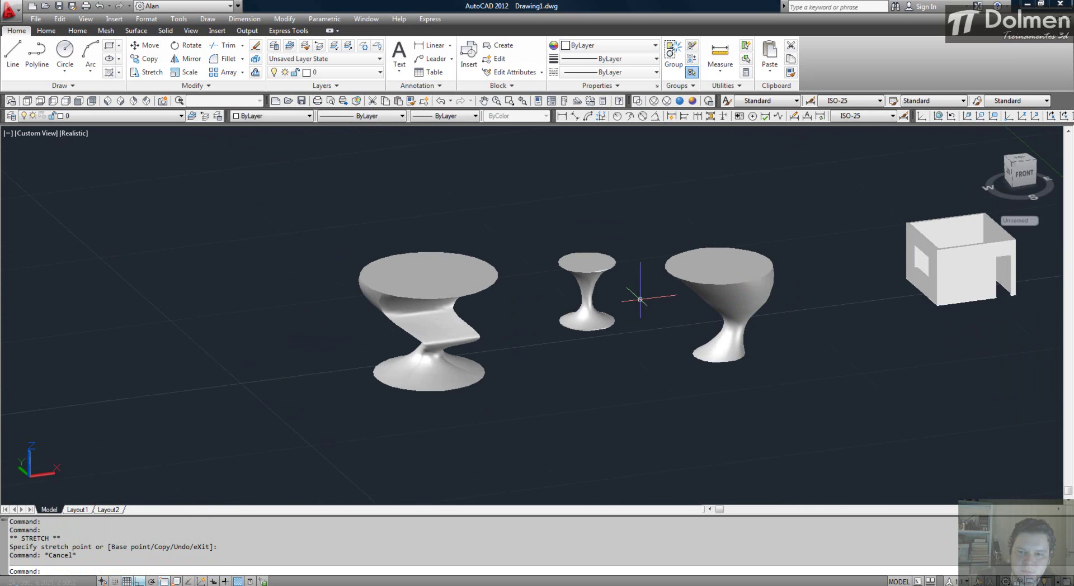
pyautogui.moveTo(513, 290); pyautogui.dragTo(457, 291, button='middle')
pyautogui.scroll(2, 416, 302)
pyautogui.click(329, 324)
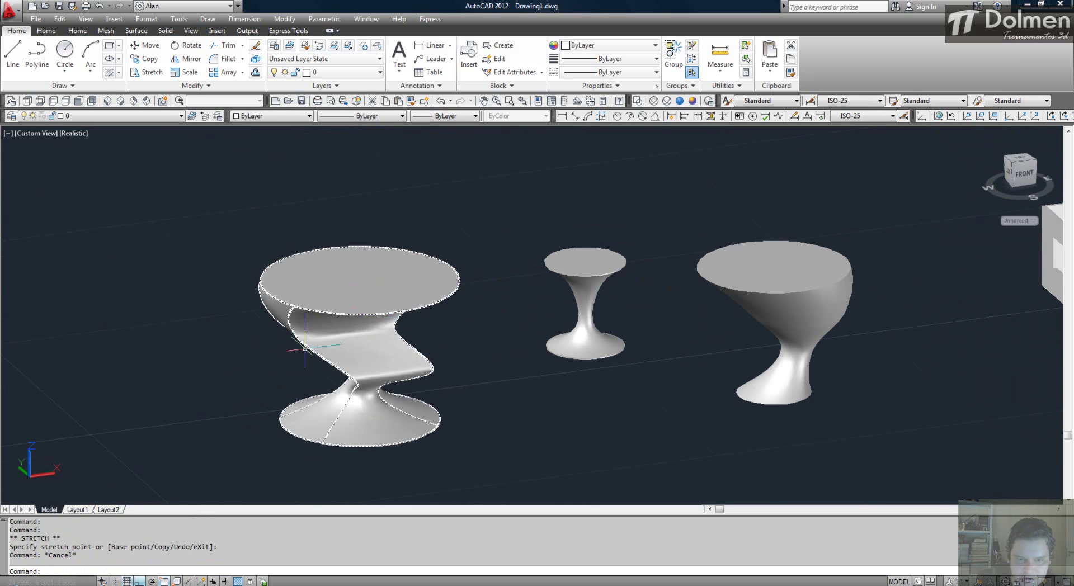
pyautogui.press('Escape')
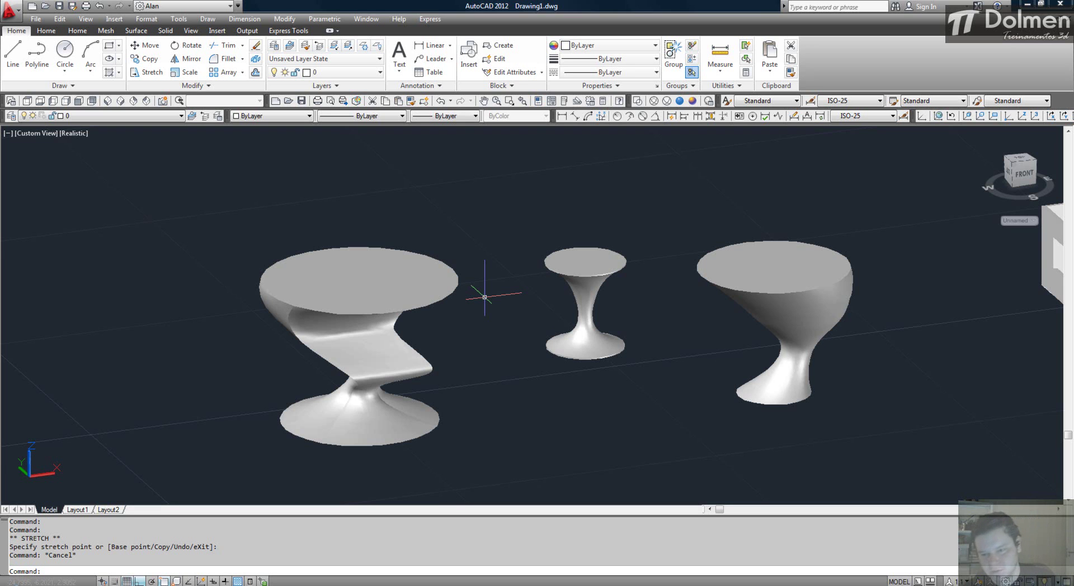
pyautogui.click(349, 348)
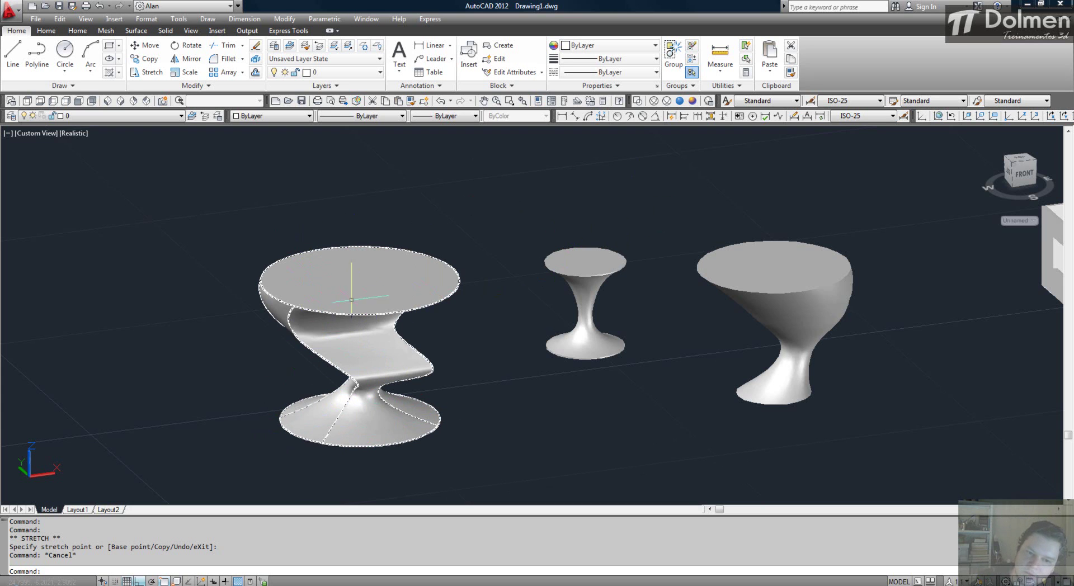
pyautogui.moveTo(389, 289)
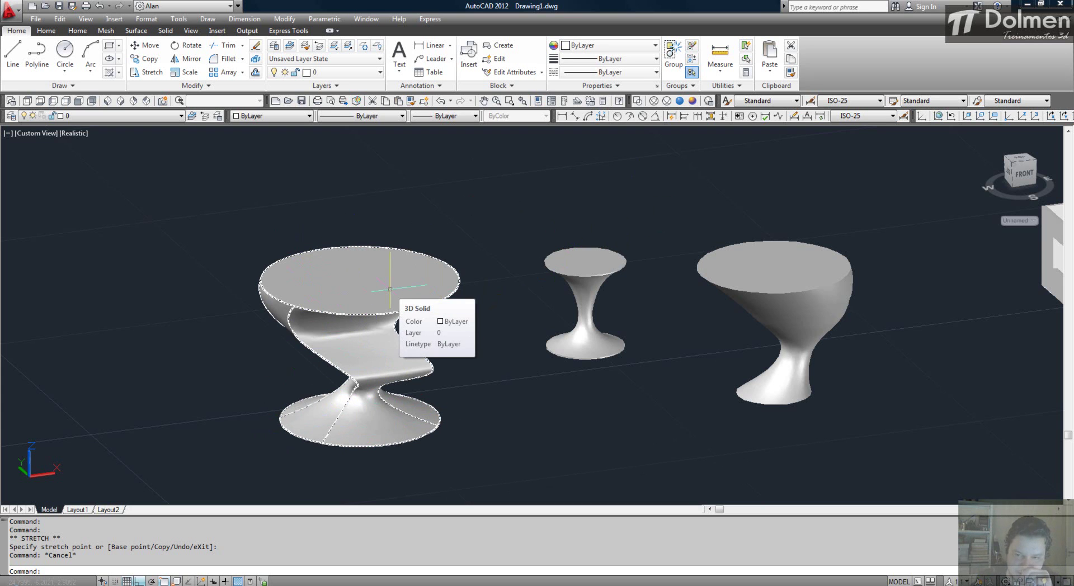
pyautogui.press('Escape')
pyautogui.moveTo(637, 318); pyautogui.dragTo(542, 301, button='middle')
pyautogui.scroll(-2, 542, 301)
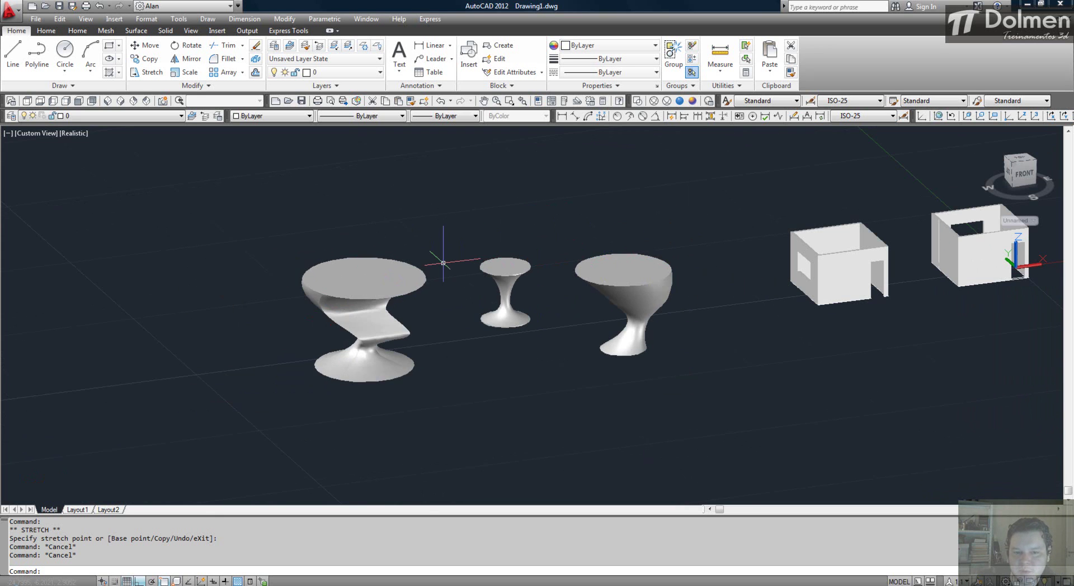
pyautogui.scroll(2, 562, 252)
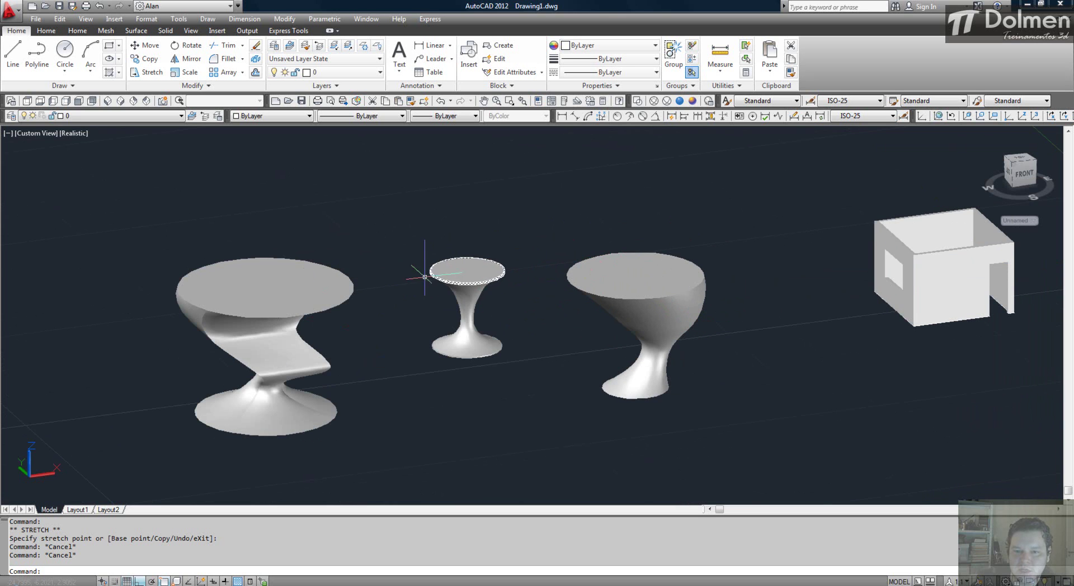
# Switch to Windows Photo Gallery and advance from the Loft slide to the 3dface (3f) command slide.
pyautogui.hotkey('alt', 'Tab')
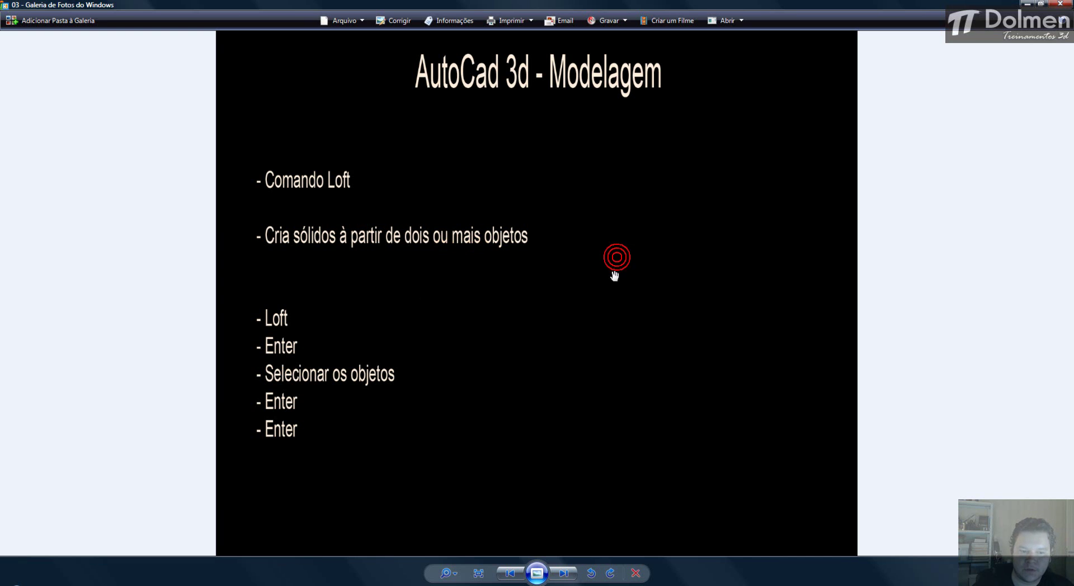
pyautogui.click(564, 572)
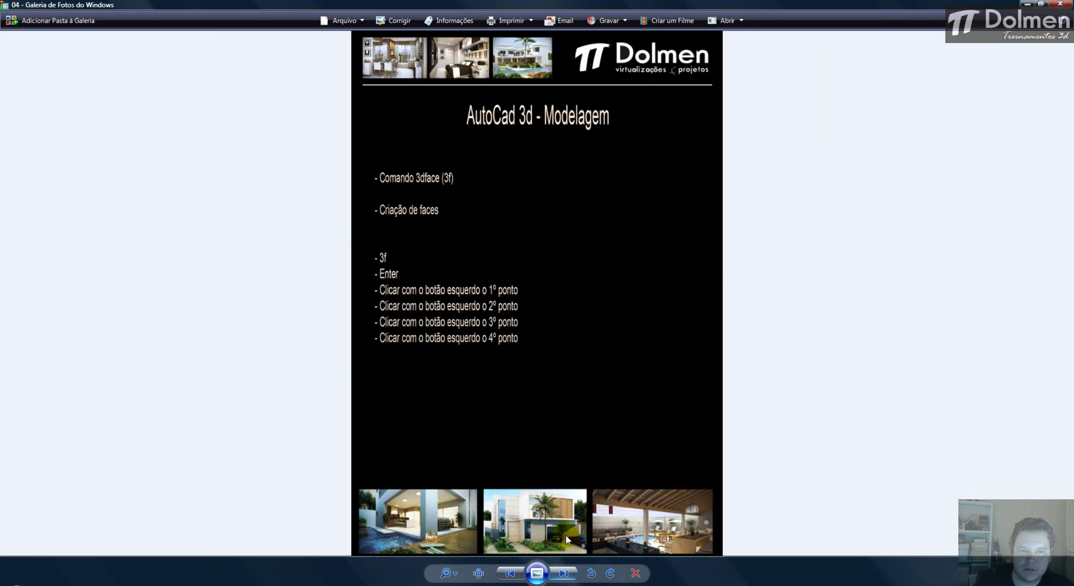
pyautogui.scroll(2, 508, 201)
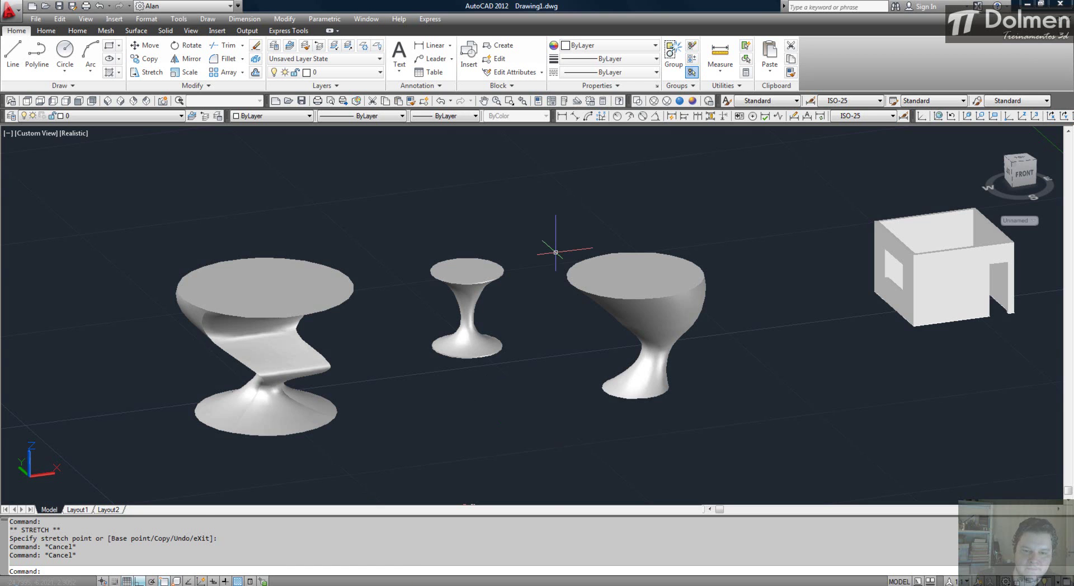
# Return to AutoCAD and set the visual style to 2D Wireframe and the view to SW Isometric.
pyautogui.scroll(-2, 554, 240)
pyautogui.moveTo(759, 247); pyautogui.dragTo(459, 261, button='middle')
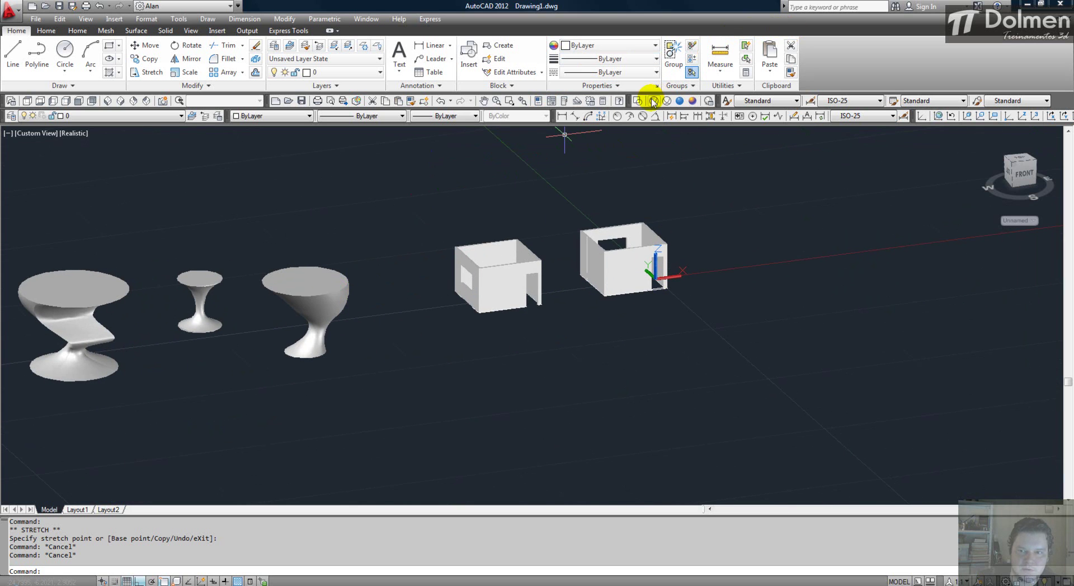
pyautogui.click(637, 101)
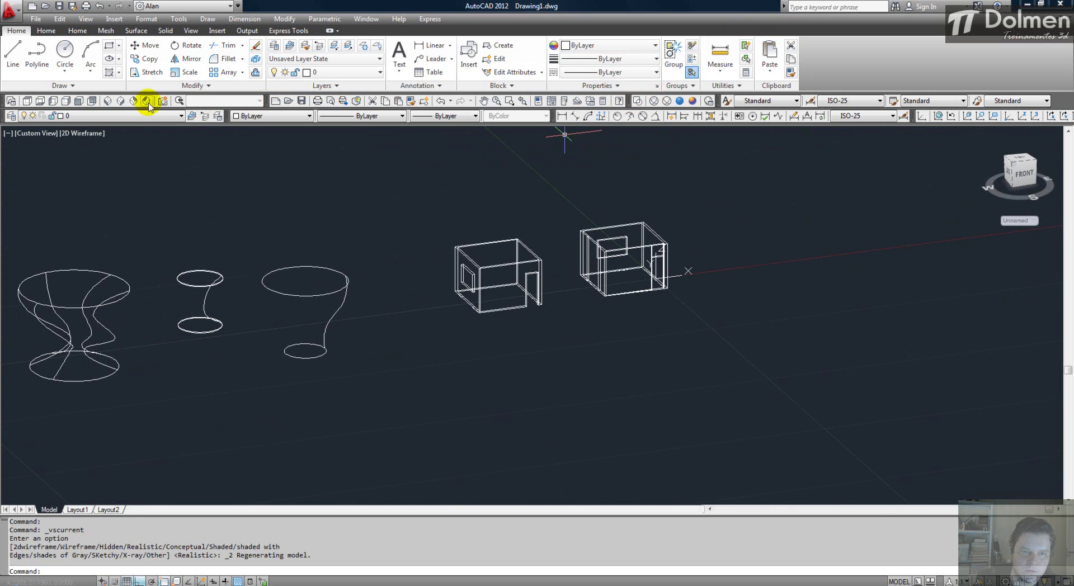
pyautogui.click(108, 101)
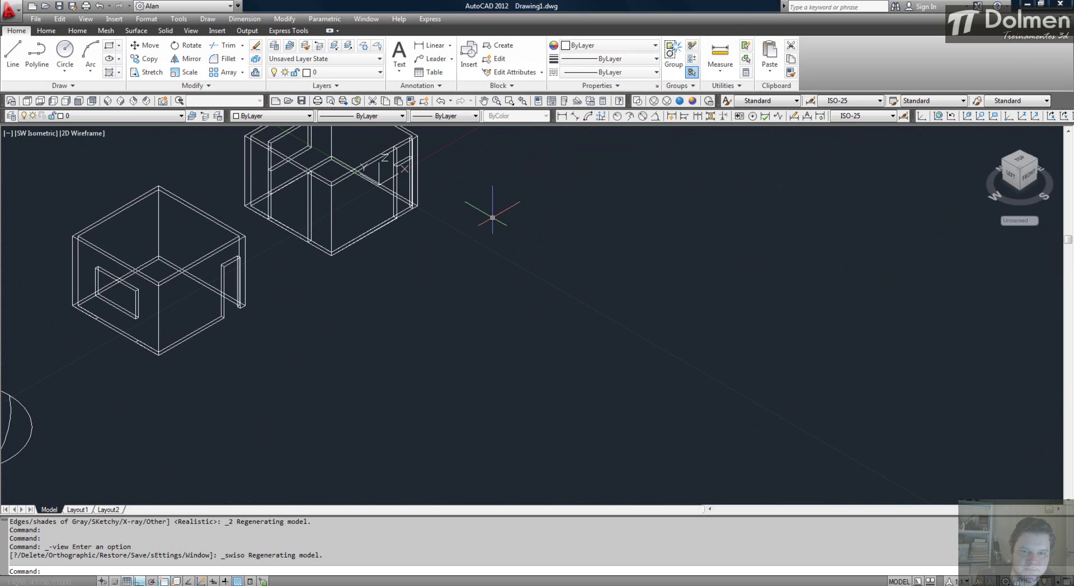
# Switch to Windows Photo Gallery to review the 3dface (3f) instructions, and return to AutoCAD.
pyautogui.press('Escape')
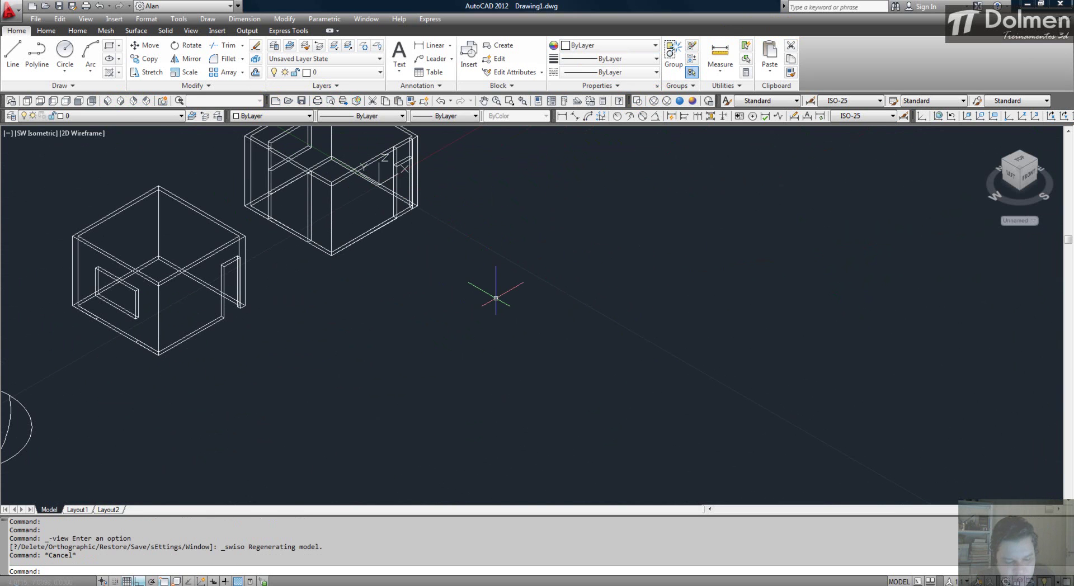
pyautogui.write('3')
pyautogui.press('BackSpace')
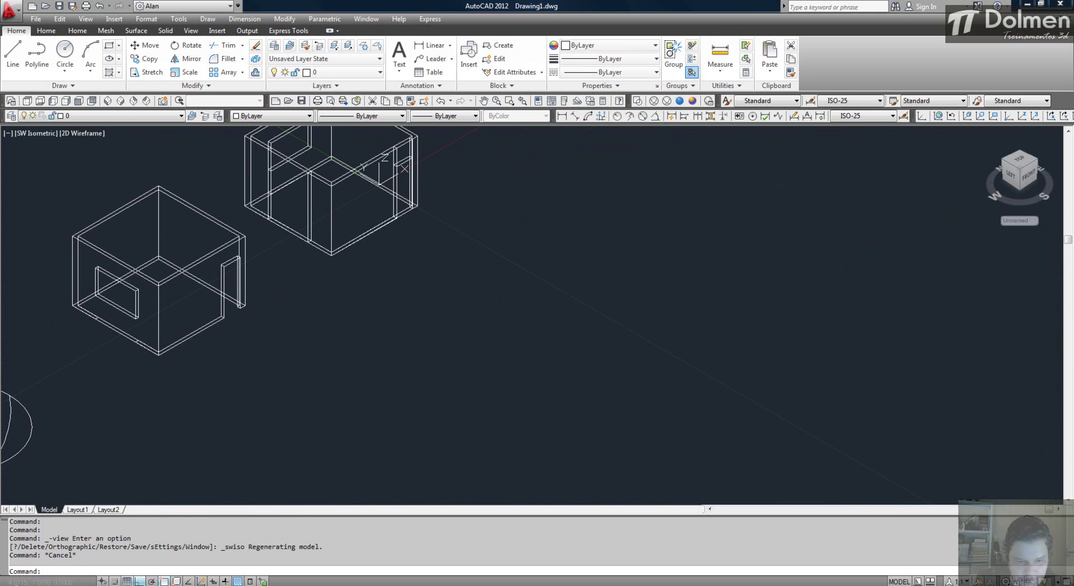
pyautogui.hotkey('alt', 'Tab')
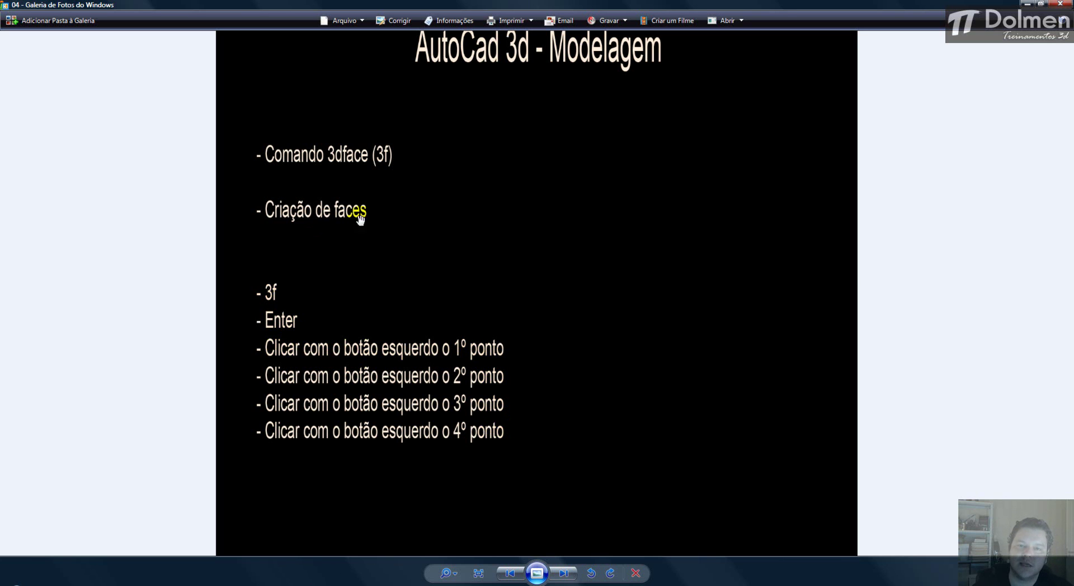
pyautogui.hotkey('alt', 'Tab')
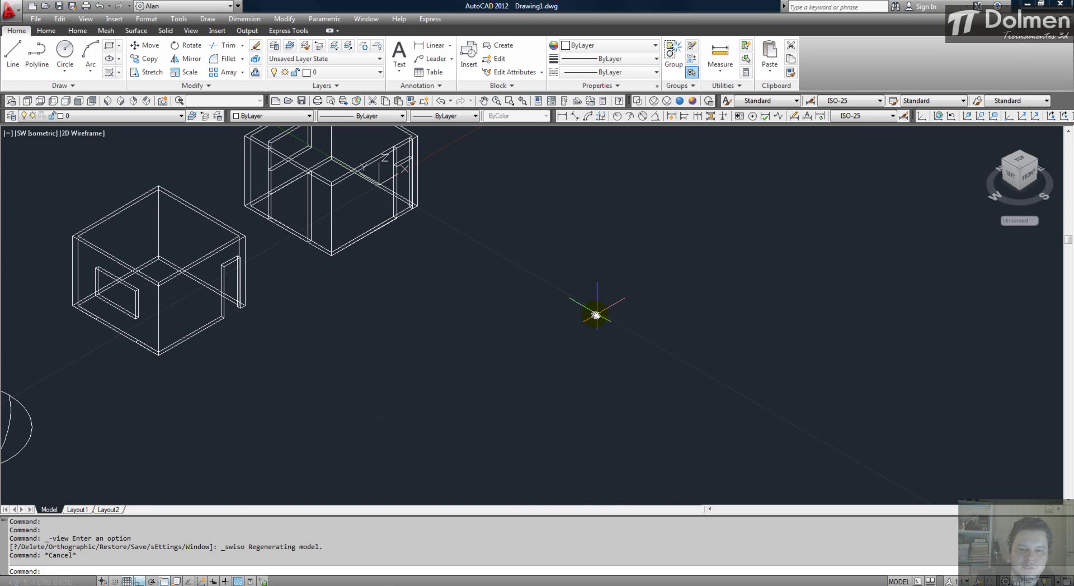
# Draw a freehand four-corner 3D face with 3DFACE in the empty area beside the rooms, with Ortho off.
pyautogui.moveTo(596, 314); pyautogui.dragTo(583, 316, button='middle')
pyautogui.press('Escape')
pyautogui.write('3')
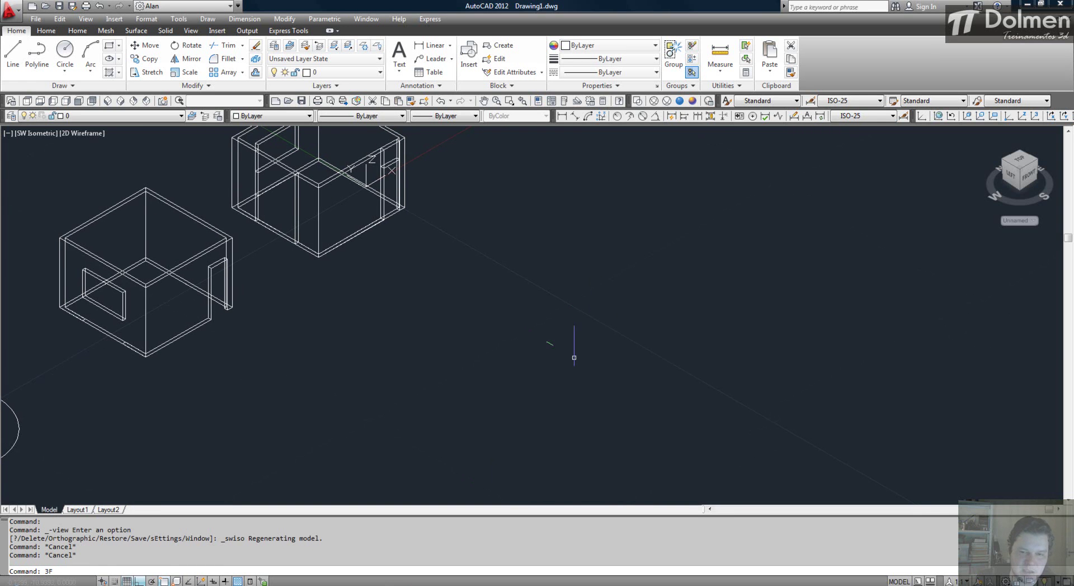
pyautogui.write('F')
pyautogui.press('Return')
pyautogui.click(616, 399)
pyautogui.press('F8')
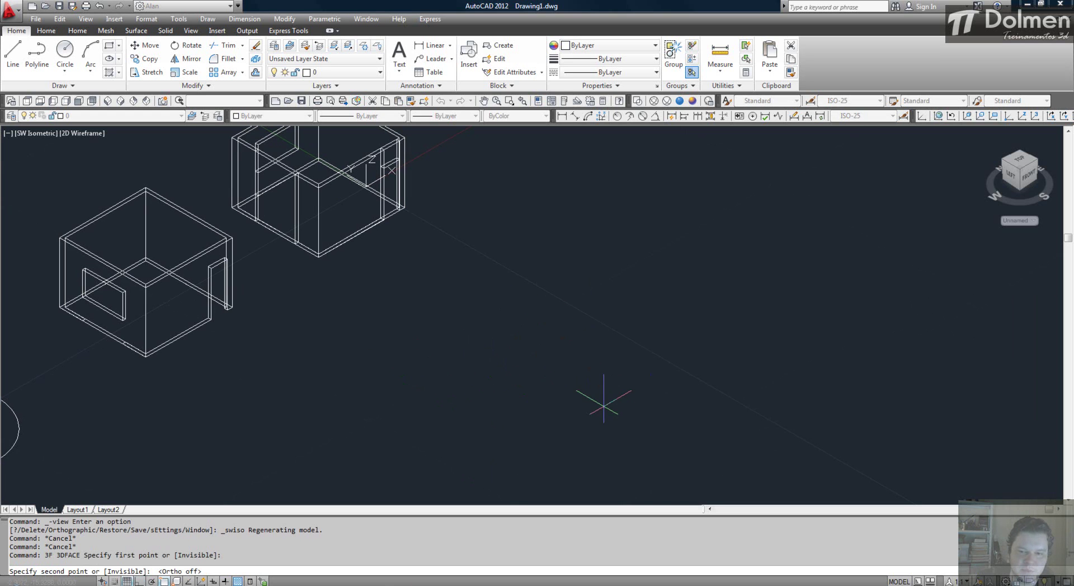
pyautogui.click(421, 342)
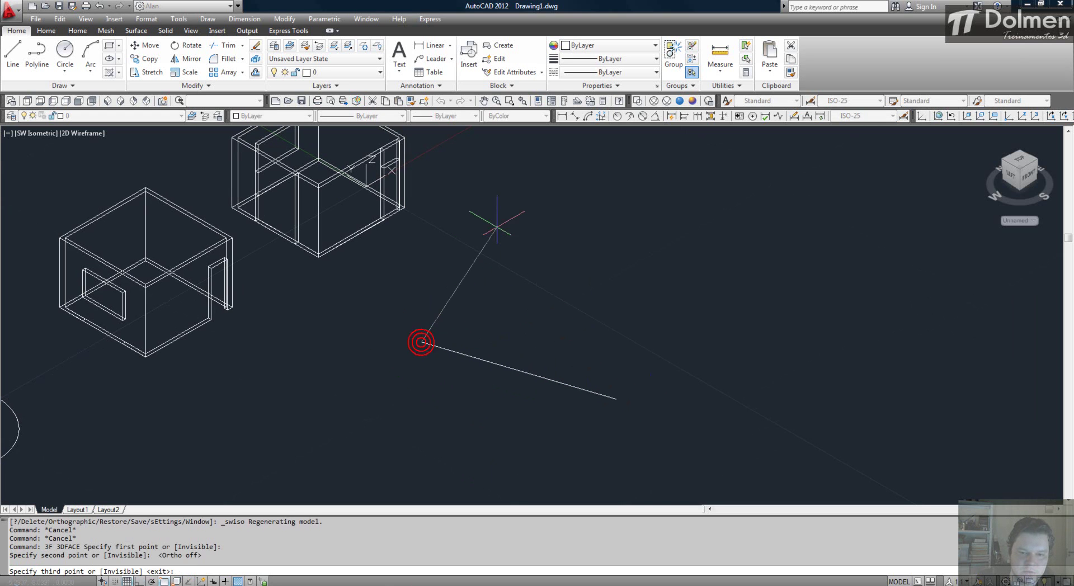
pyautogui.click(521, 196)
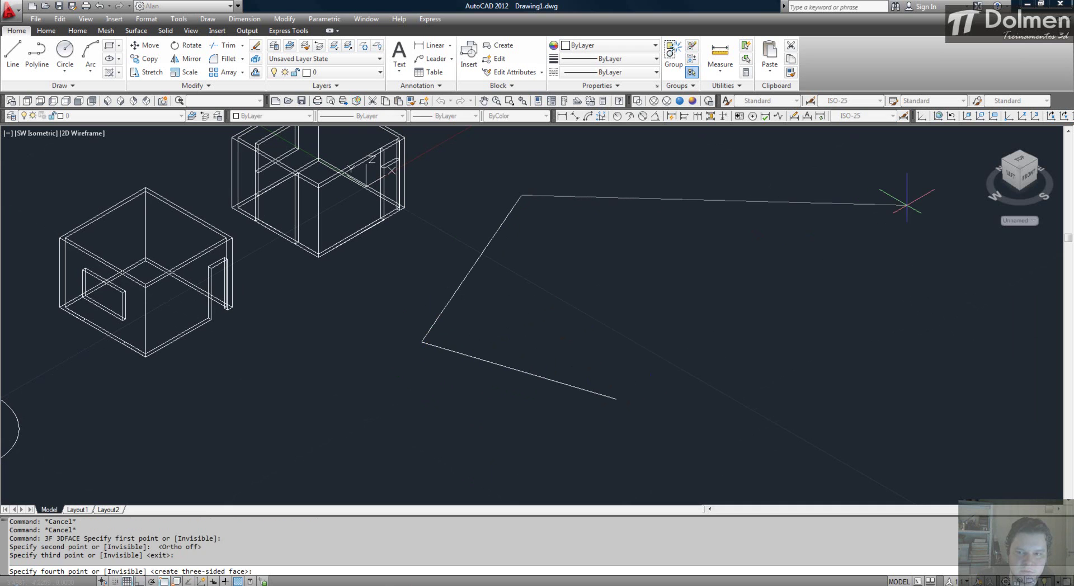
pyautogui.click(907, 205)
pyautogui.press('Return')
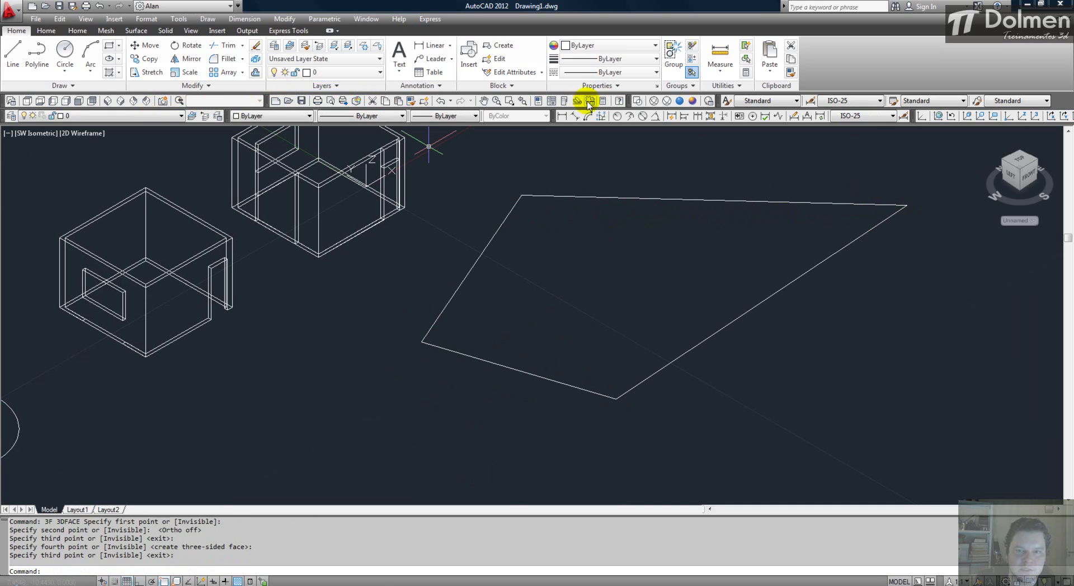
# Set the visual style to Realistic to shade the new face.
pyautogui.click(679, 101)
pyautogui.moveTo(678, 273); pyautogui.dragTo(496, 287, button='middle')
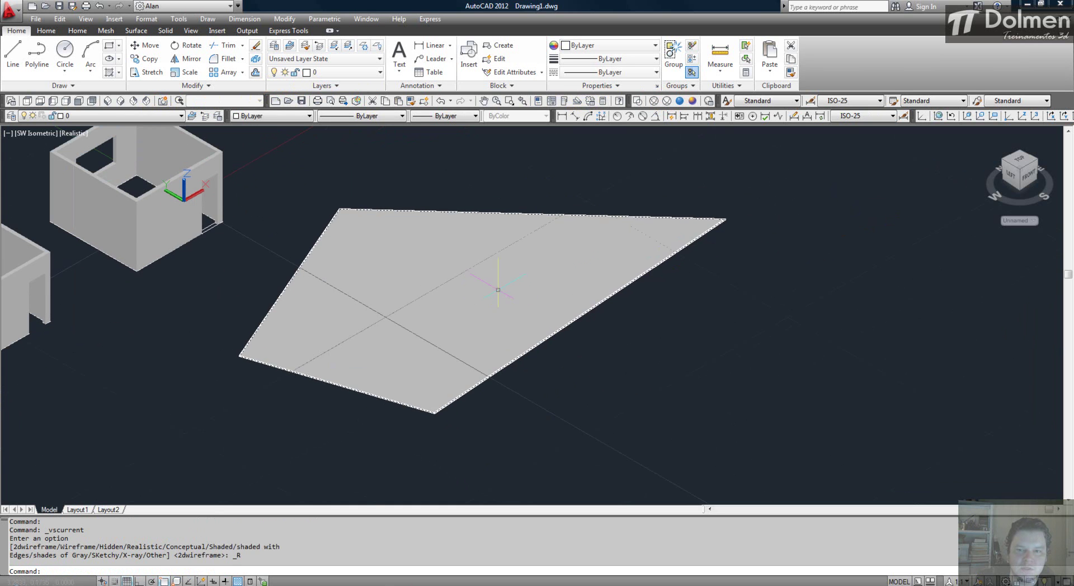
# Stretch the far and front corners of the freehand 3D face by their grips with Ortho off.
pyautogui.click(571, 269)
pyautogui.moveTo(761, 202); pyautogui.dragTo(739, 234, button='middle')
pyautogui.click(703, 252)
pyautogui.click(716, 152)
pyautogui.click(412, 445)
pyautogui.click(367, 369)
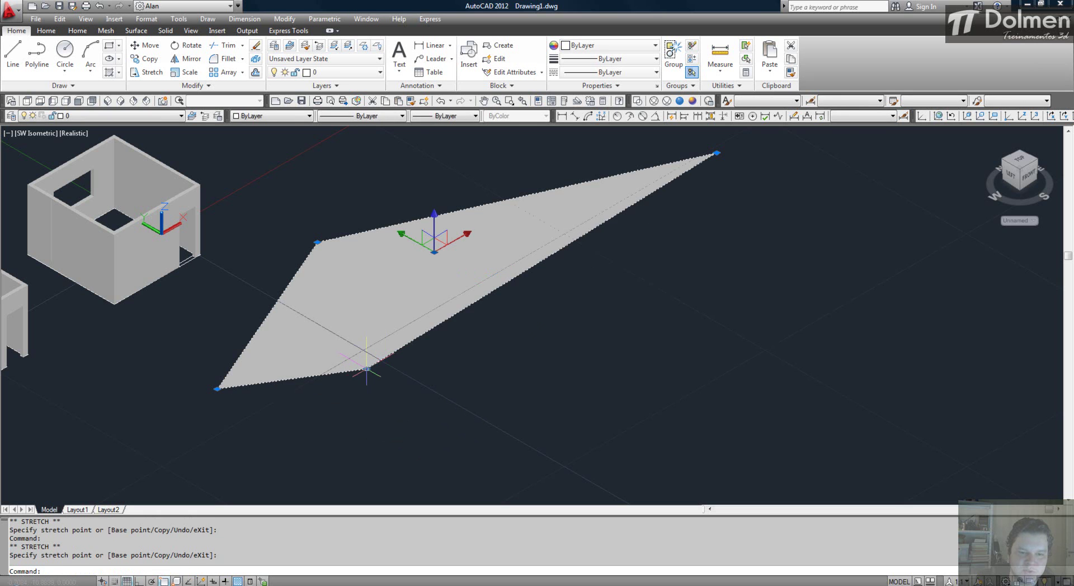
pyautogui.click(366, 369)
pyautogui.click(379, 474)
pyautogui.press('Escape')
# From a lower orbited view, stretch the face's back corner upward and its front and far corners downward with Ortho on.
pyautogui.moveTo(491, 361); pyautogui.dragTo(563, 345, button='middle')
pyautogui.keyDown('shift'); pyautogui.moveTo(494, 387); pyautogui.dragTo(486, 355, button='middle'); pyautogui.keyUp('shift')
pyautogui.click(511, 289)
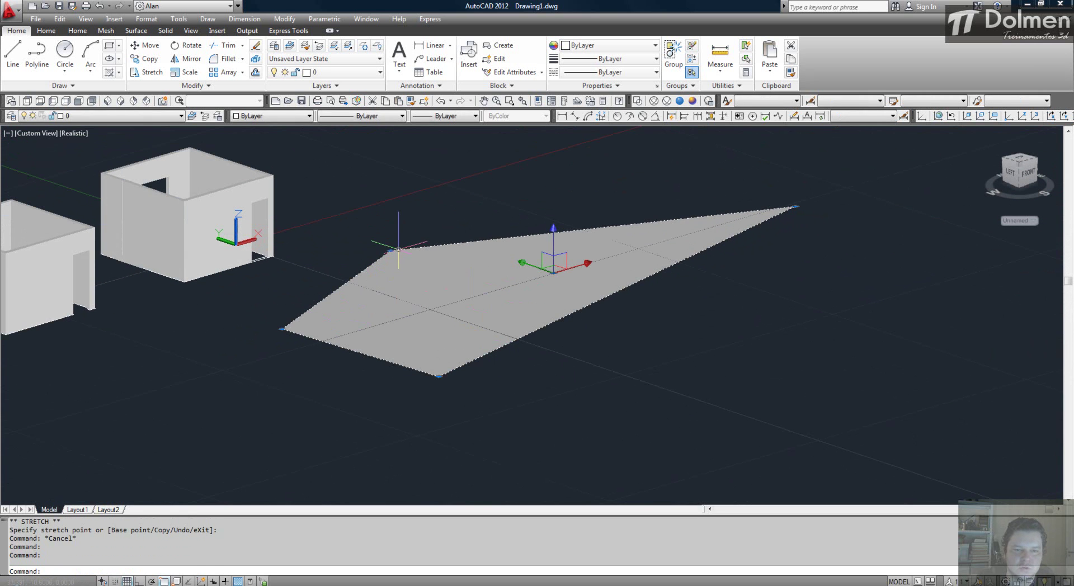
pyautogui.click(390, 250)
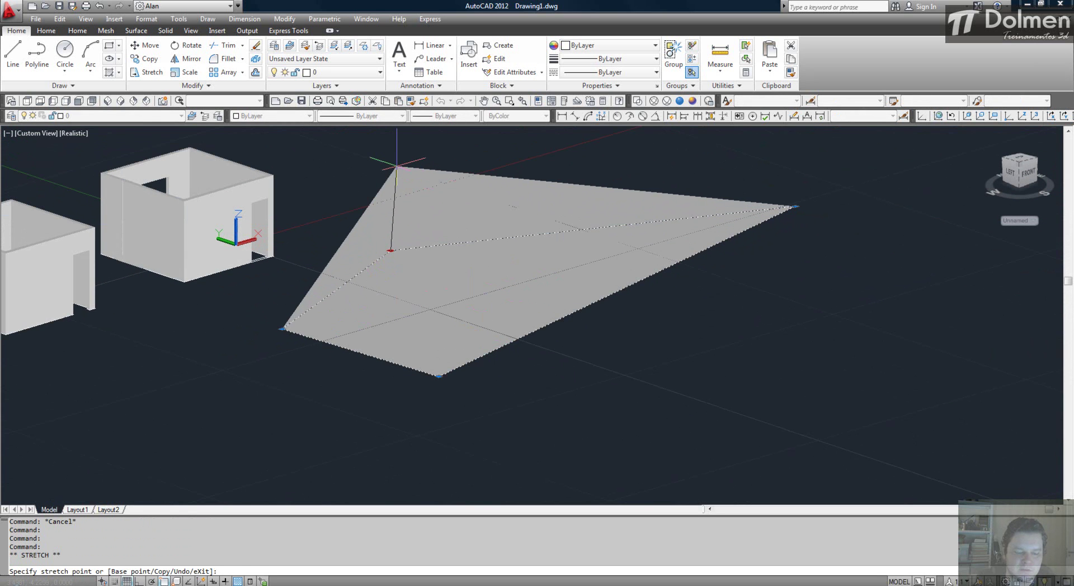
pyautogui.press('F8')
pyautogui.click(391, 163)
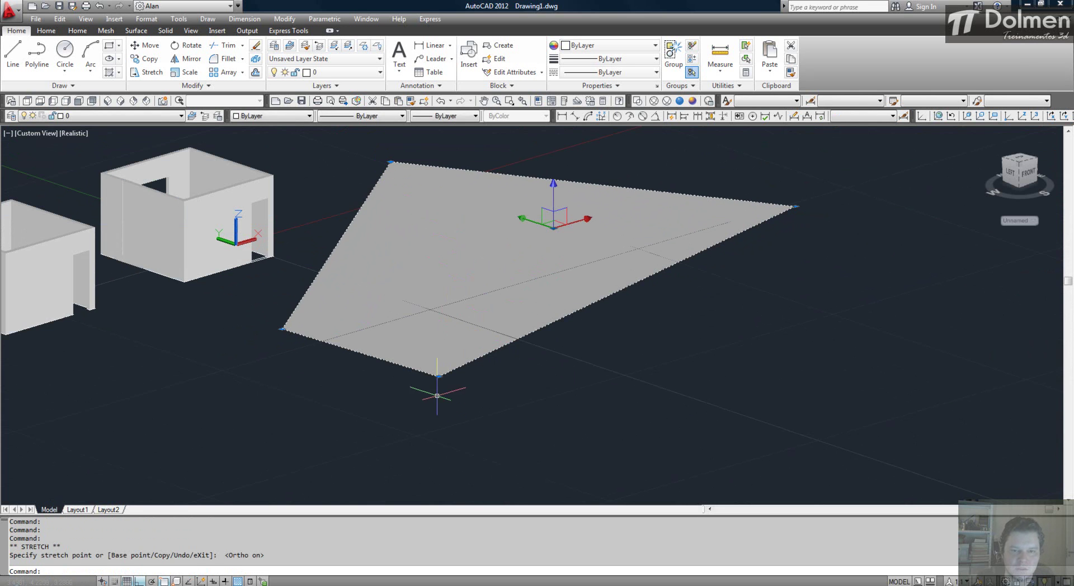
pyautogui.click(439, 377)
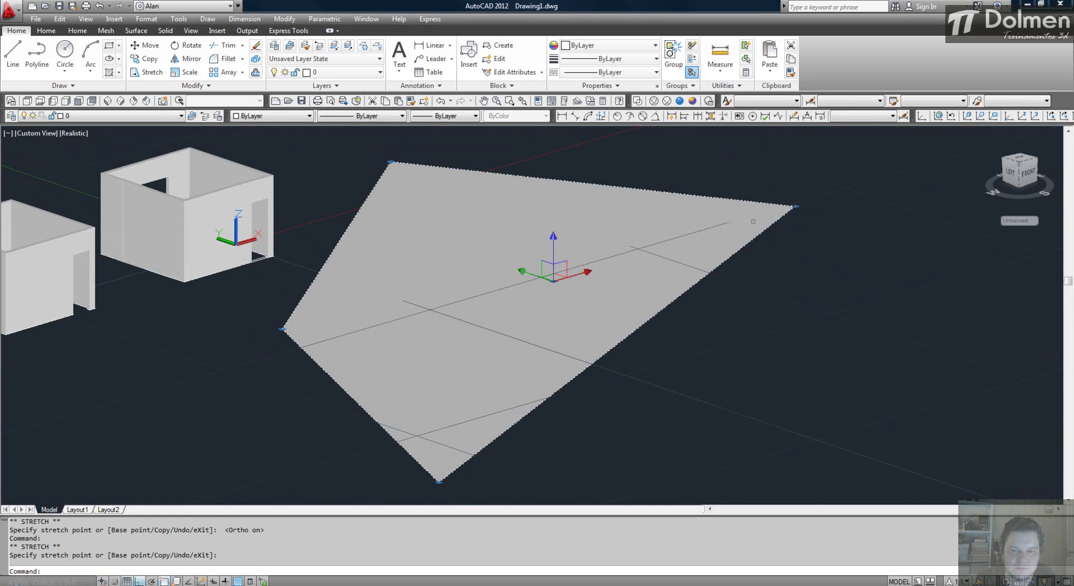
pyautogui.click(795, 207)
pyautogui.click(795, 315)
pyautogui.press('Escape')
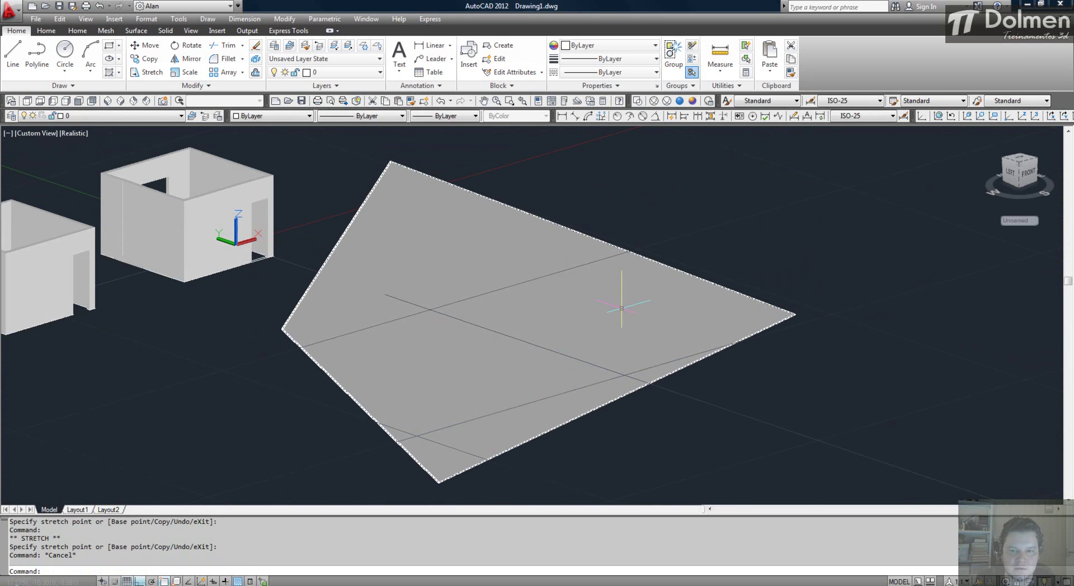
# Erase the freehand 3D face beside the rooms.
pyautogui.scroll(-5, 587, 293)
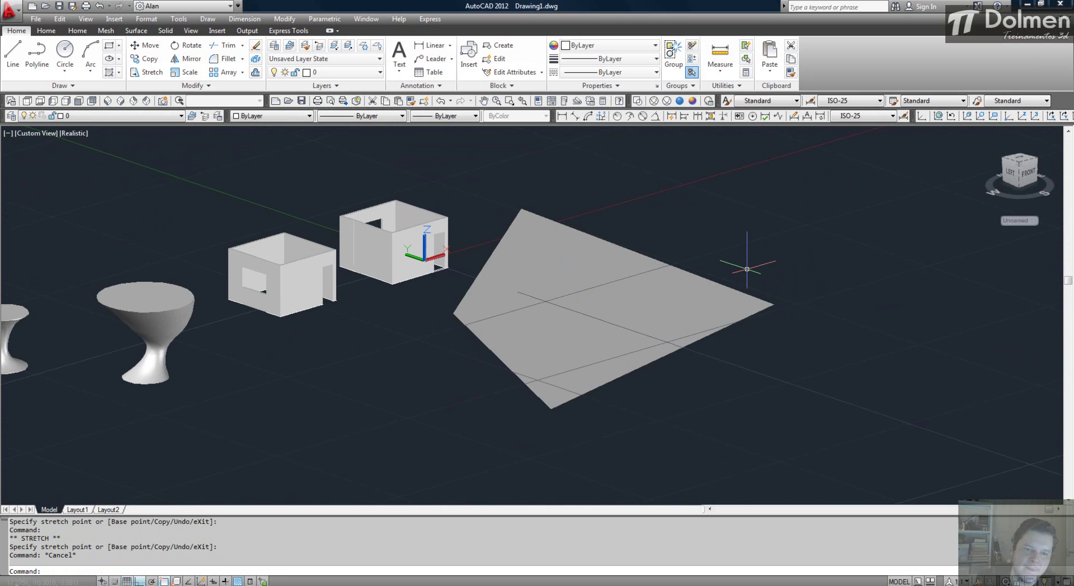
pyautogui.press('Escape')
pyautogui.write('e')
pyautogui.press('Return')
pyautogui.click(624, 254)
pyautogui.press('Return')
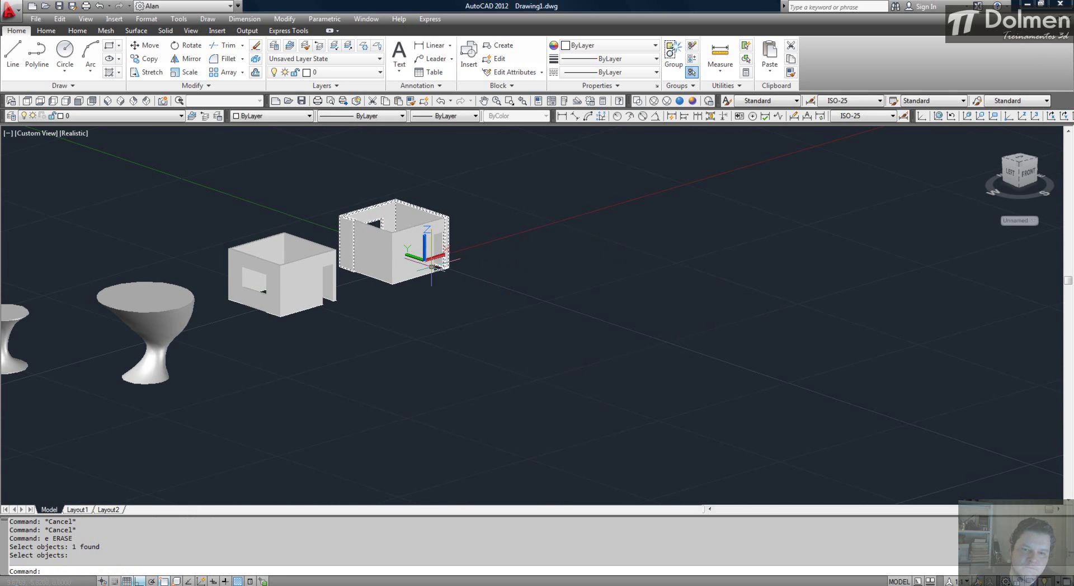
# Close the room's window opening with a 3D face picked through the opening's four outer corners.
pyautogui.moveTo(270, 271); pyautogui.dragTo(387, 272, button='middle')
pyautogui.scroll(5, 387, 273)
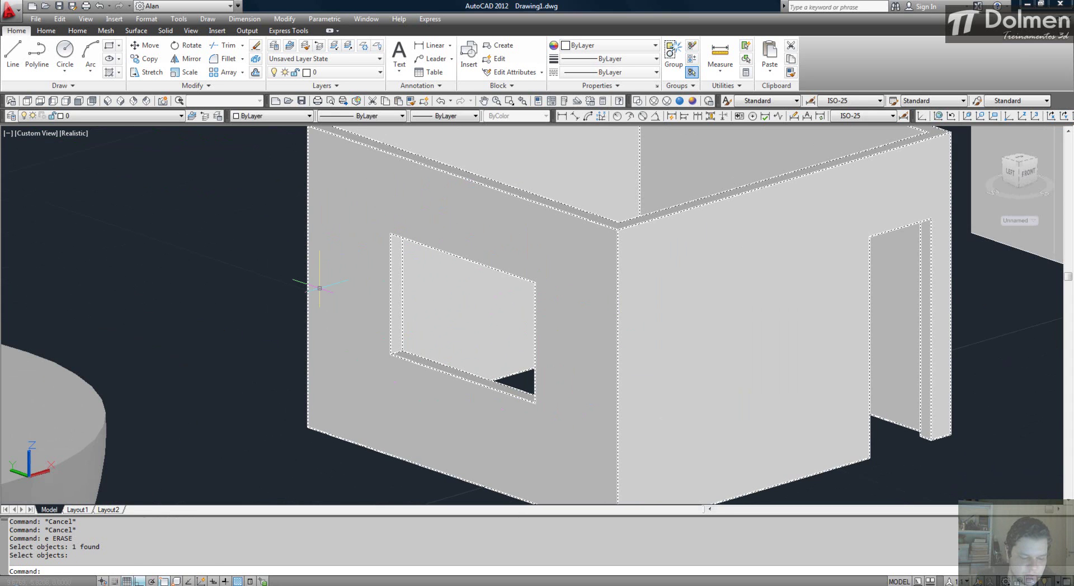
pyautogui.write('f')
pyautogui.press('Return')
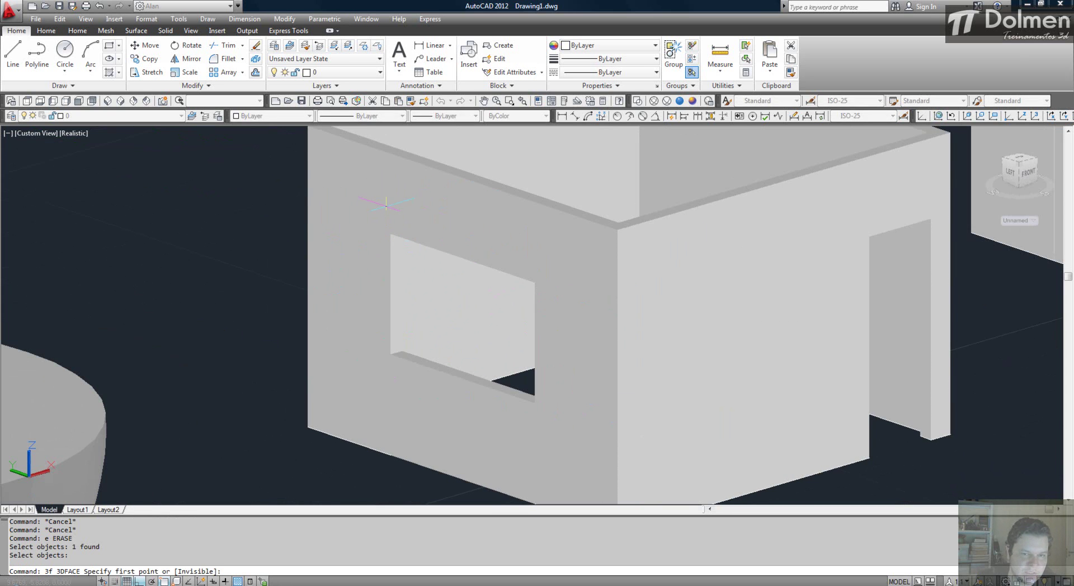
pyautogui.click(391, 234)
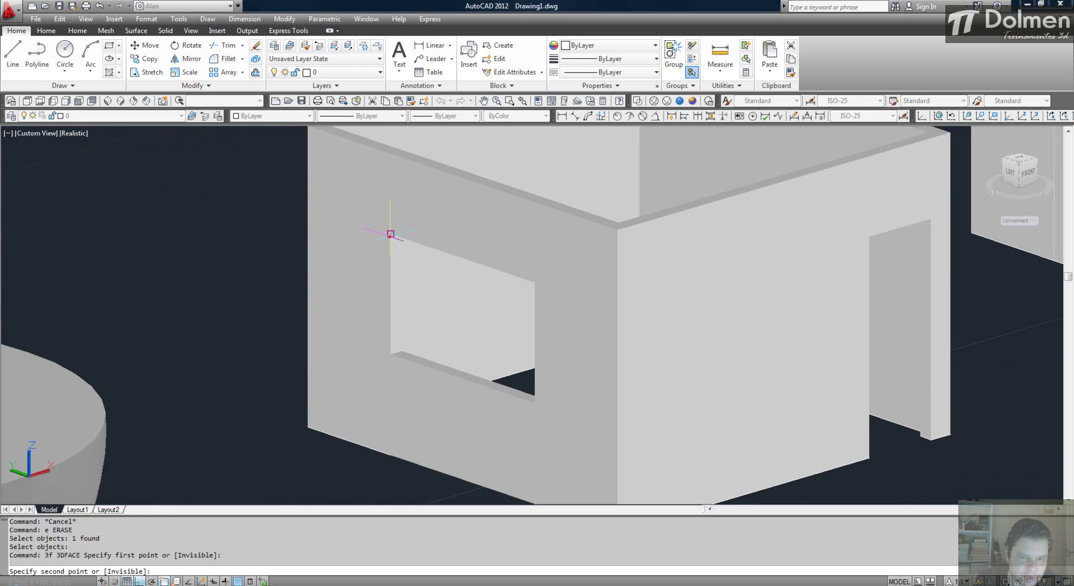
pyautogui.click(535, 282)
pyautogui.click(535, 401)
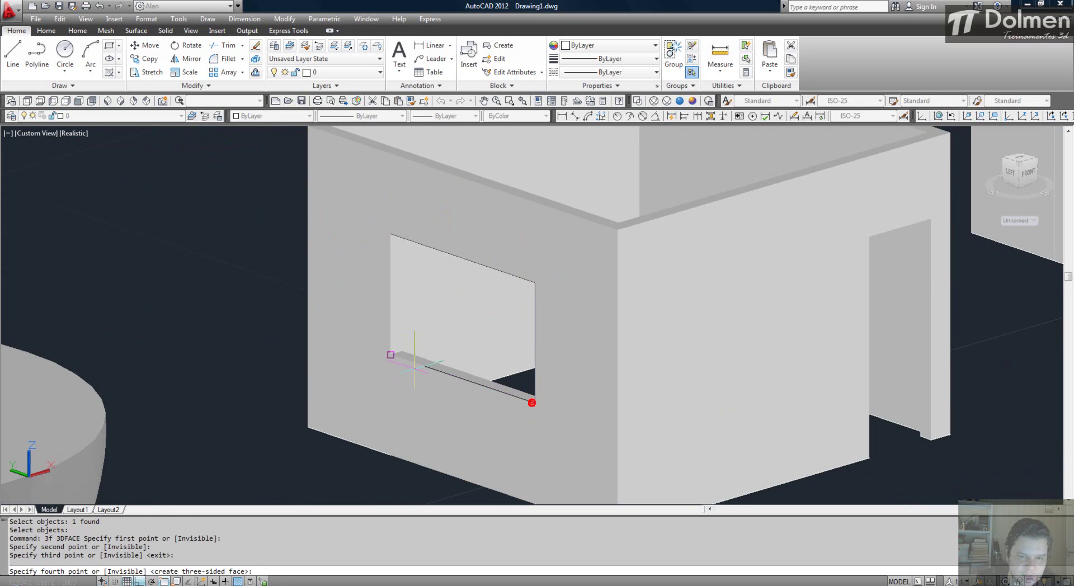
pyautogui.click(390, 355)
pyautogui.press('Escape')
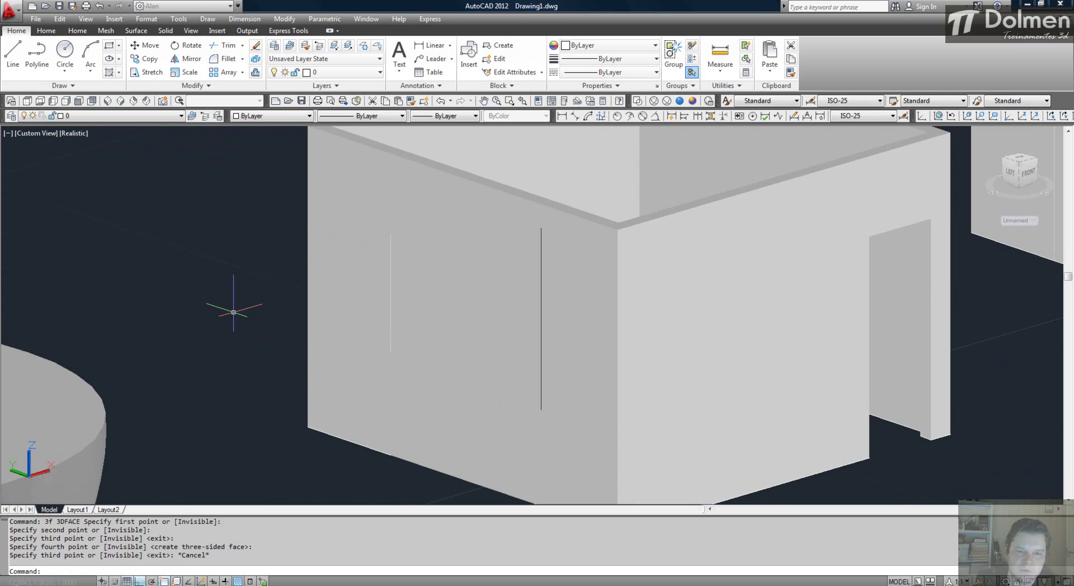
# Try to union the 3D face over the window opening with the room solid.
pyautogui.press('Escape')
pyautogui.scroll(-2, 731, 304)
pyautogui.scroll(-5, 640, 304)
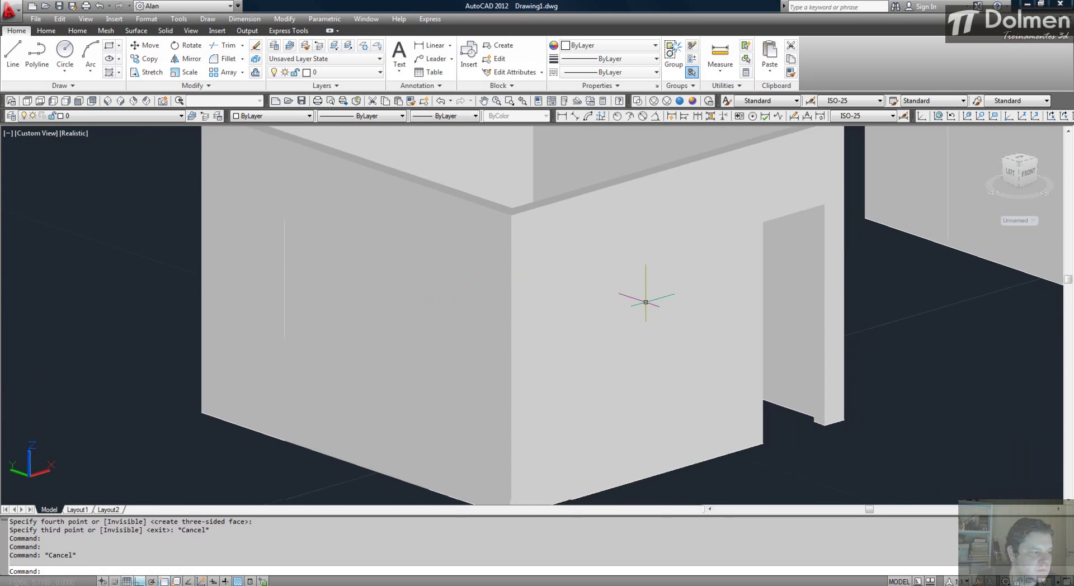
pyautogui.press('Escape')
pyautogui.scroll(3, 428, 273)
pyautogui.press('Escape')
pyautogui.write('uni')
pyautogui.press('Return')
pyautogui.click(485, 290)
pyautogui.click(421, 237)
pyautogui.press('Return')
# Select the face and the room wall to inspect their grips, and clear the selection.
pyautogui.click(464, 271)
pyautogui.click(464, 272)
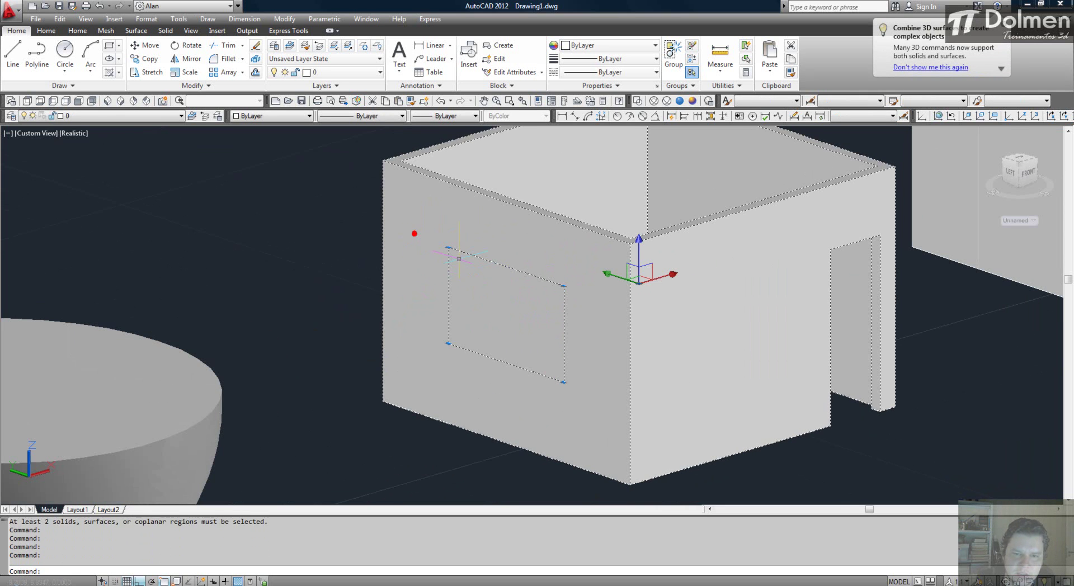
pyautogui.press('Escape')
pyautogui.press('Escape')
pyautogui.press('Escape')
pyautogui.scroll(3, 453, 247)
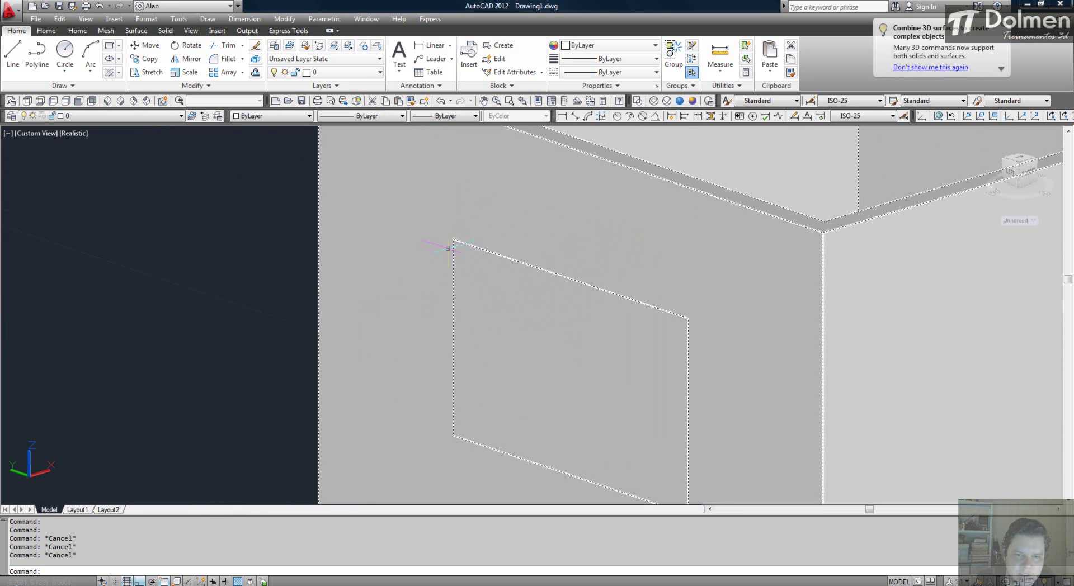
# Inspect the window face's outline by selecting it in 2D Wireframe, and restore the Realistic visual style.
pyautogui.click(637, 100)
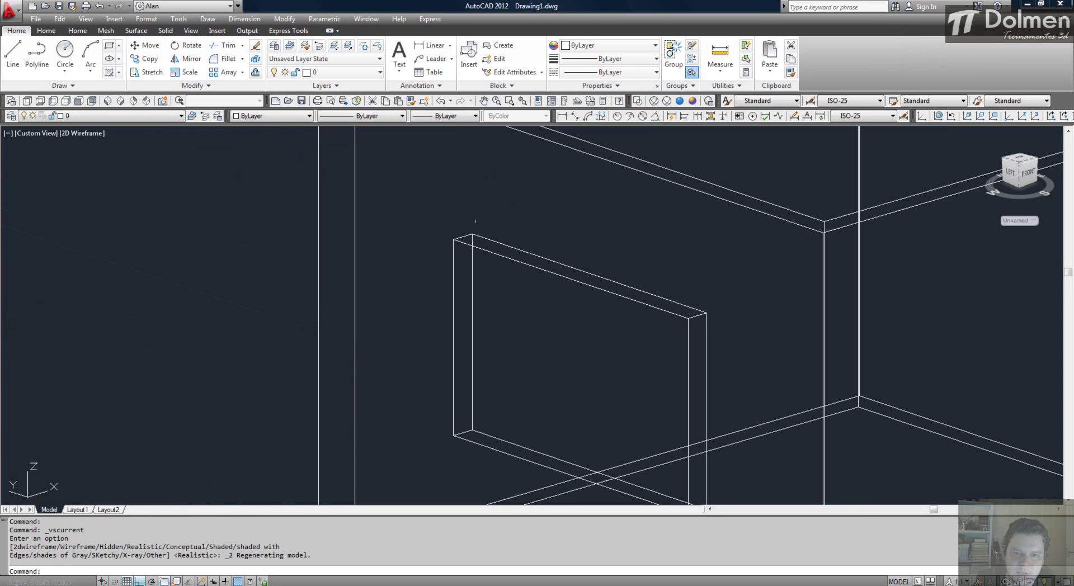
pyautogui.click(454, 239)
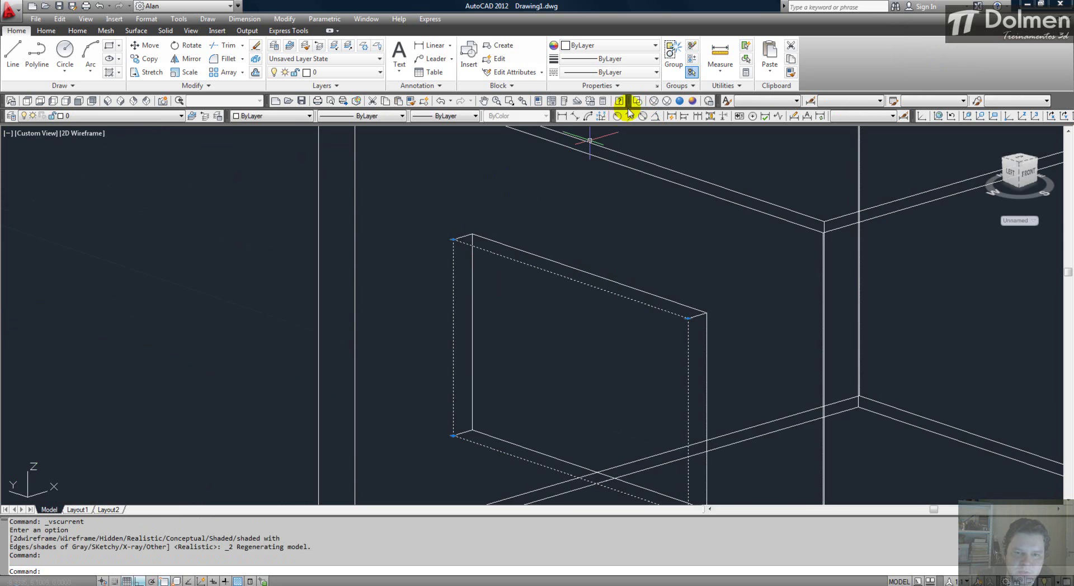
pyautogui.click(680, 100)
pyautogui.scroll(-3, 509, 280)
pyautogui.press('Escape')
pyautogui.press('Escape')
pyautogui.press('Escape')
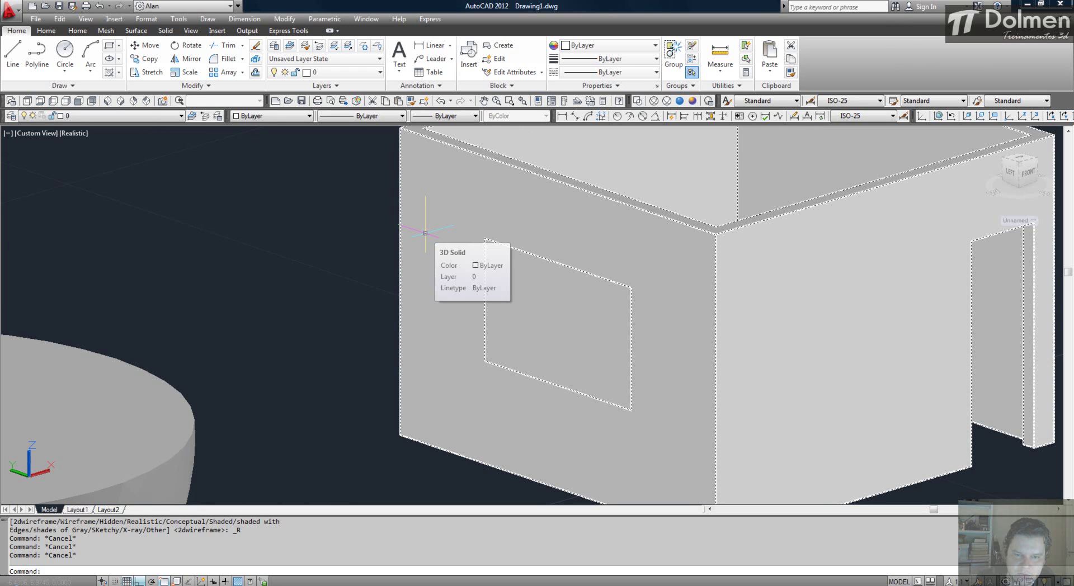
# Check the object types of the room wall and the face over its window opening.
pyautogui.press('Escape')
pyautogui.press('Escape')
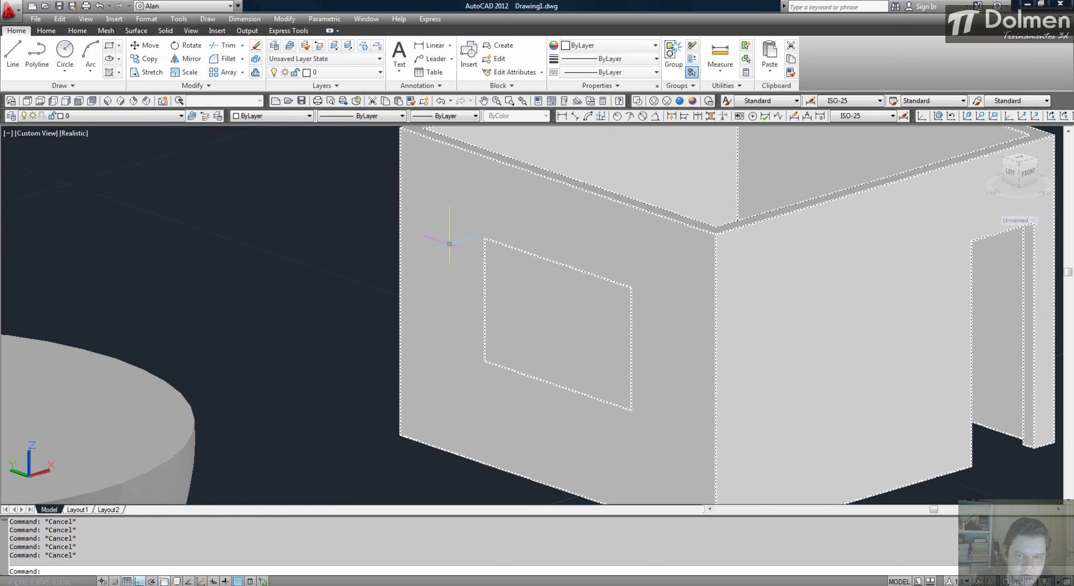
pyautogui.moveTo(527, 246)
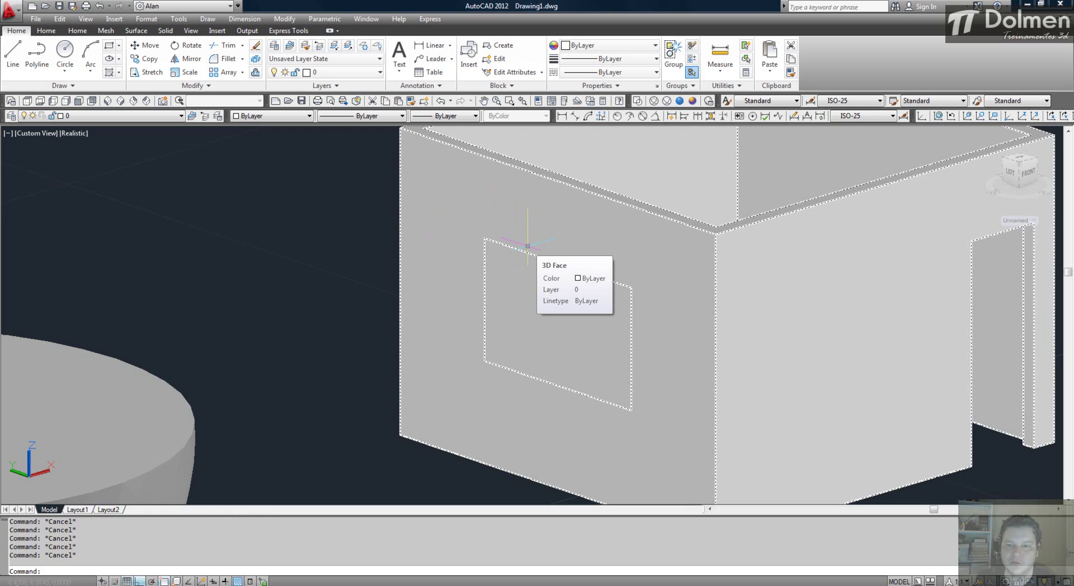
pyautogui.scroll(-4, 632, 222)
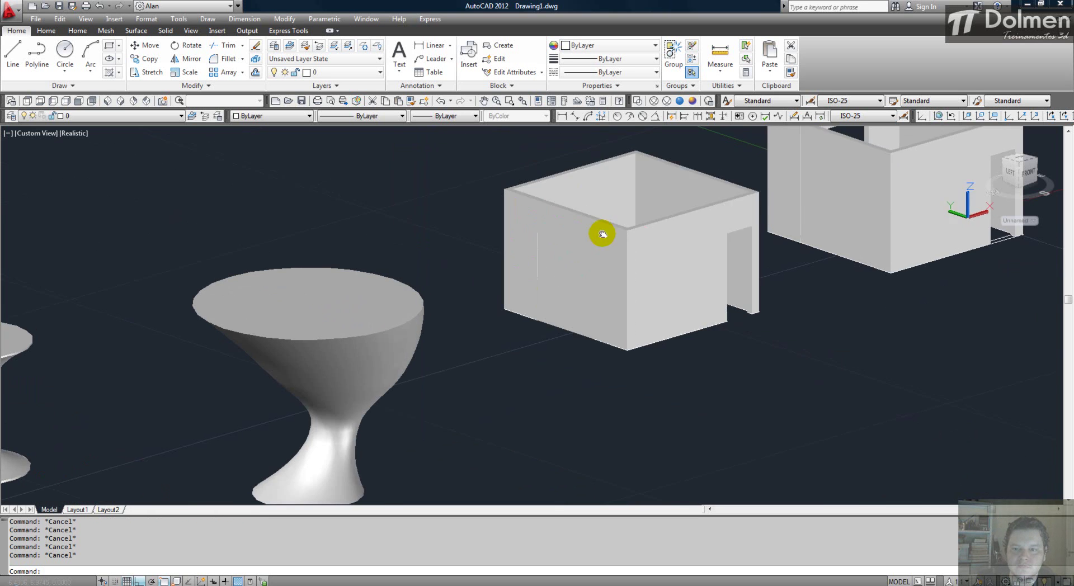
pyautogui.moveTo(632, 222); pyautogui.dragTo(421, 246, button='middle')
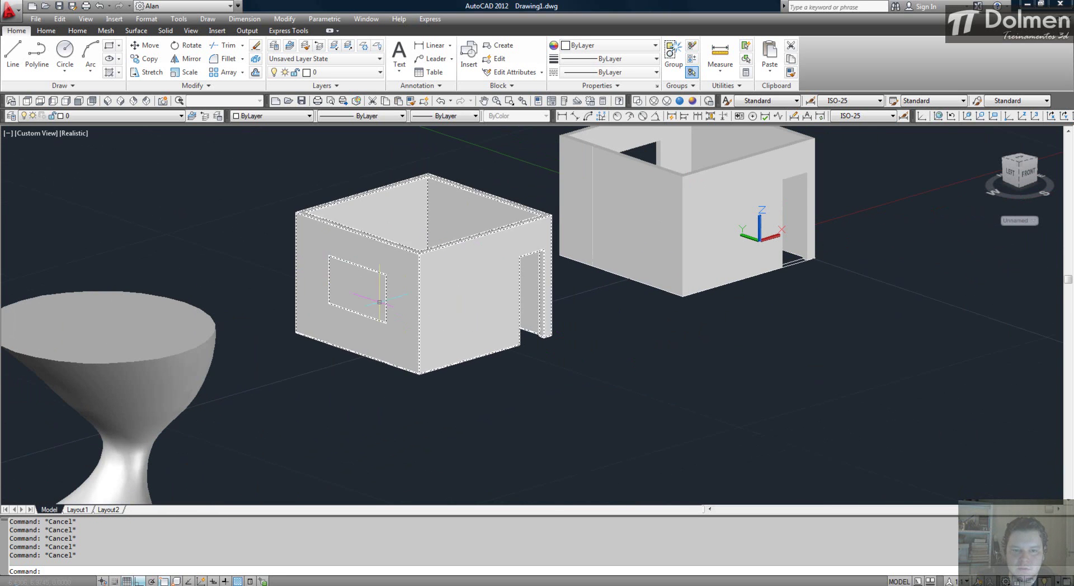
pyautogui.scroll(5, 366, 289)
pyautogui.write('ext')
pyautogui.press('Return')
pyautogui.click(346, 266)
pyautogui.press('Return')
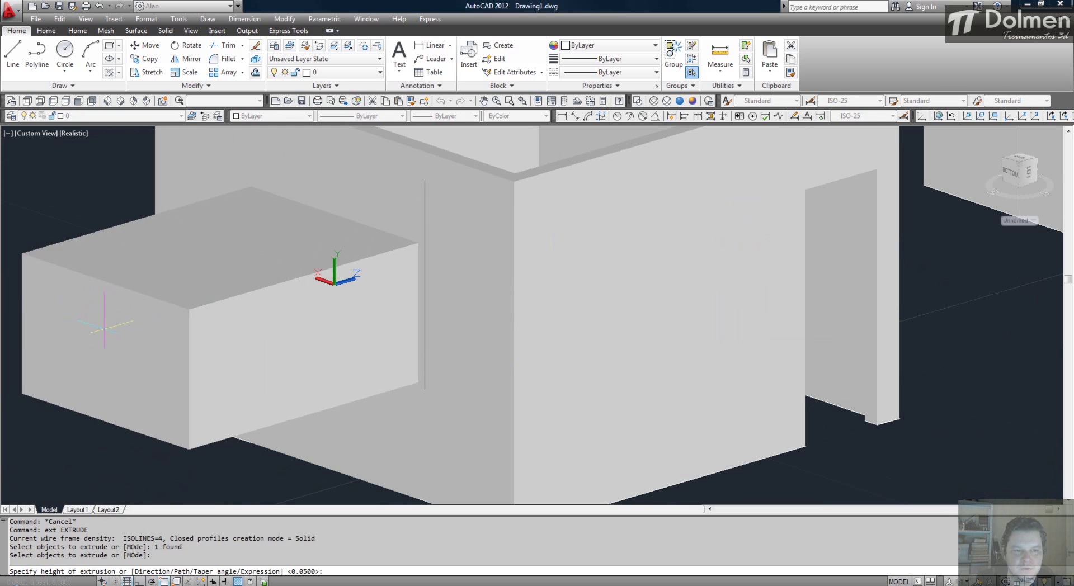
pyautogui.press('Escape')
pyautogui.moveTo(358, 282); pyautogui.dragTo(455, 300, button='middle')
pyautogui.hotkey('ctrl', 'a')
pyautogui.press('Escape')
pyautogui.write('ext')
pyautogui.press('Return')
pyautogui.click(396, 242)
pyautogui.press('Return')
pyautogui.press('Return')
# In 2D Wireframe, move the face covering the window from the wall's outer surface to the opening's inner edge.
pyautogui.click(636, 101)
pyautogui.press('Escape')
pyautogui.press('Escape')
pyautogui.write('m')
pyautogui.press('Return')
pyautogui.click(350, 245)
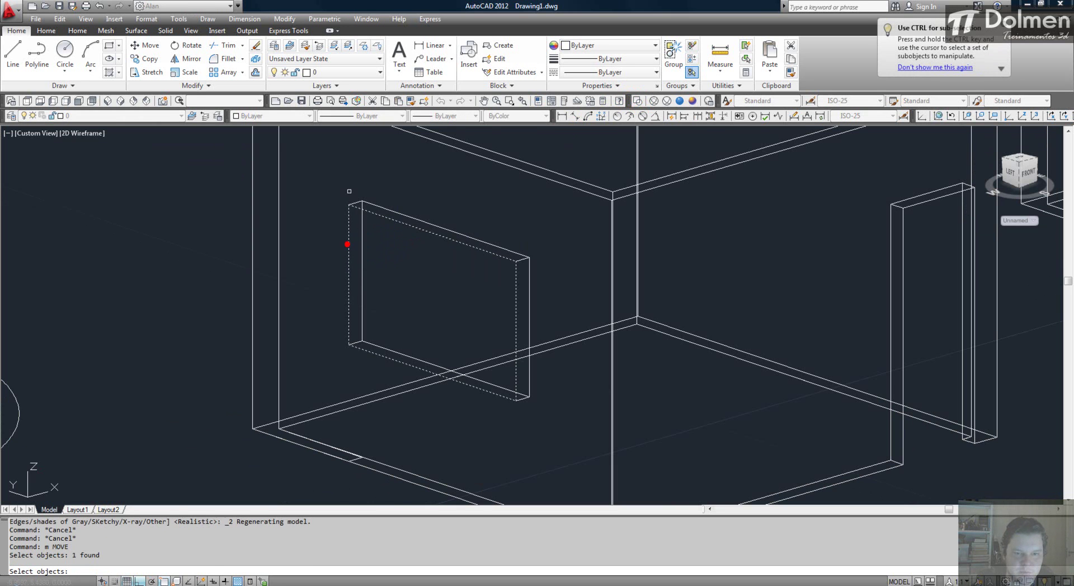
pyautogui.scroll(5, 352, 249)
pyautogui.press('Return')
pyautogui.click(348, 276)
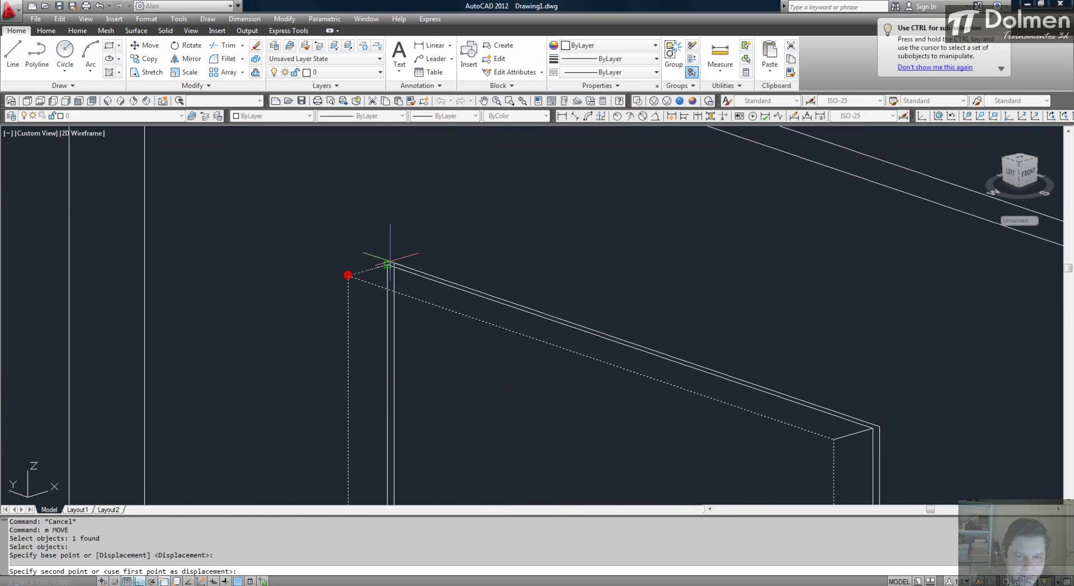
pyautogui.click(384, 264)
pyautogui.scroll(-5, 383, 263)
# In the Realistic visual style, extrude the recessed window face out to the wall's outer surface to fill the opening.
pyautogui.click(679, 101)
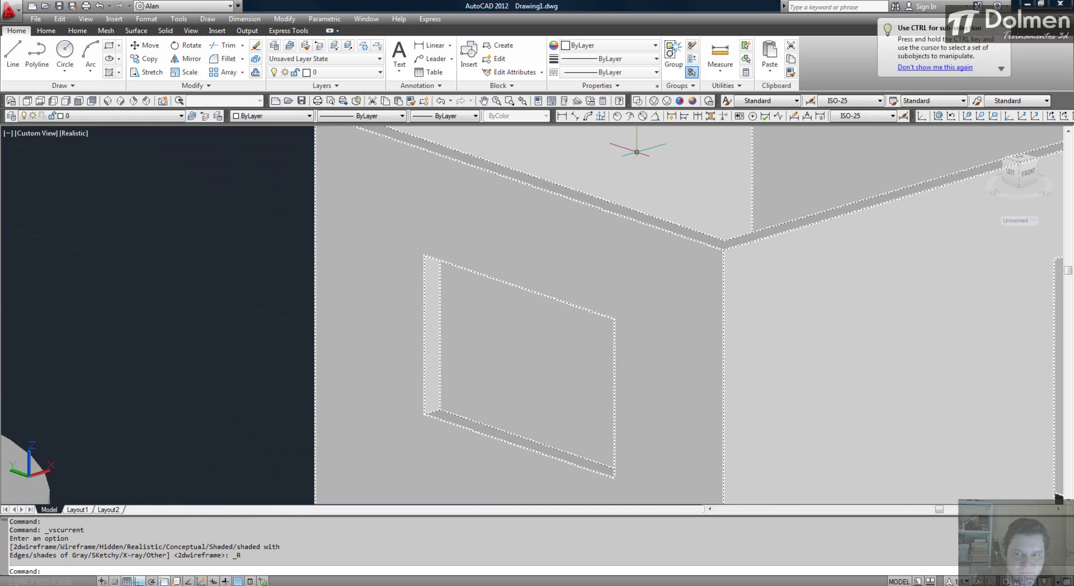
pyautogui.scroll(2, 532, 264)
pyautogui.press('Escape')
pyautogui.write('ext')
pyautogui.press('Return')
pyautogui.click(510, 303)
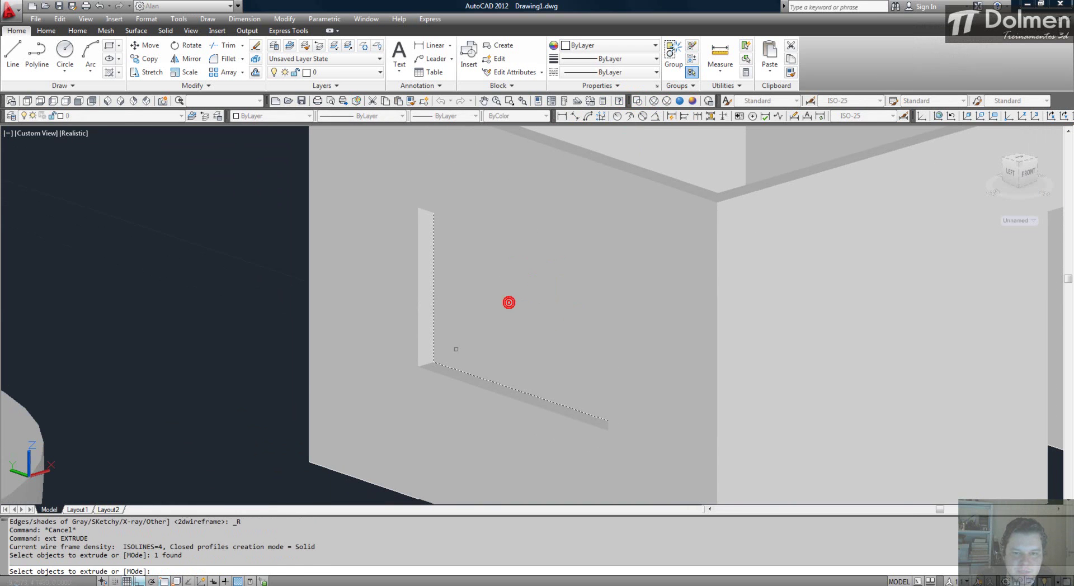
pyautogui.press('Return')
pyautogui.click(418, 368)
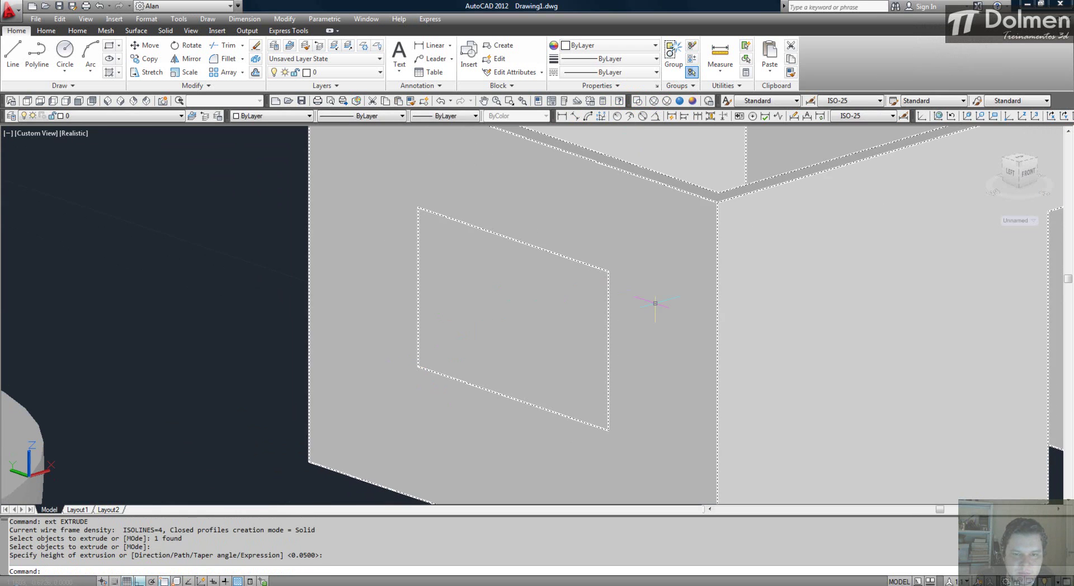
# Unite the extruded window infill with the house walls into a single solid.
pyautogui.press('Escape')
pyautogui.press('Escape')
pyautogui.write('uni')
pyautogui.press('Return')
pyautogui.click(481, 273)
pyautogui.click(487, 204)
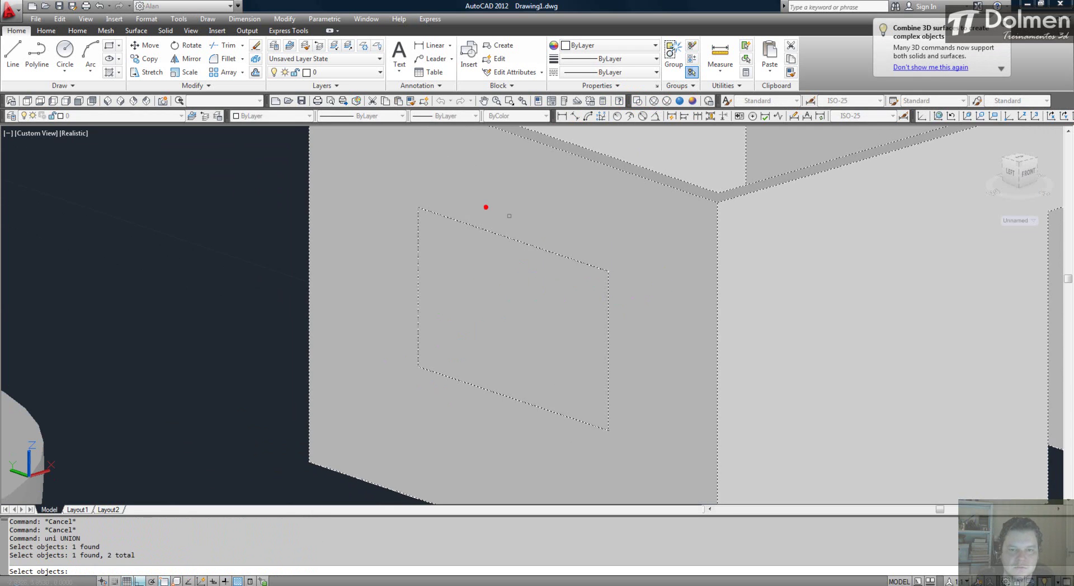
pyautogui.press('Return')
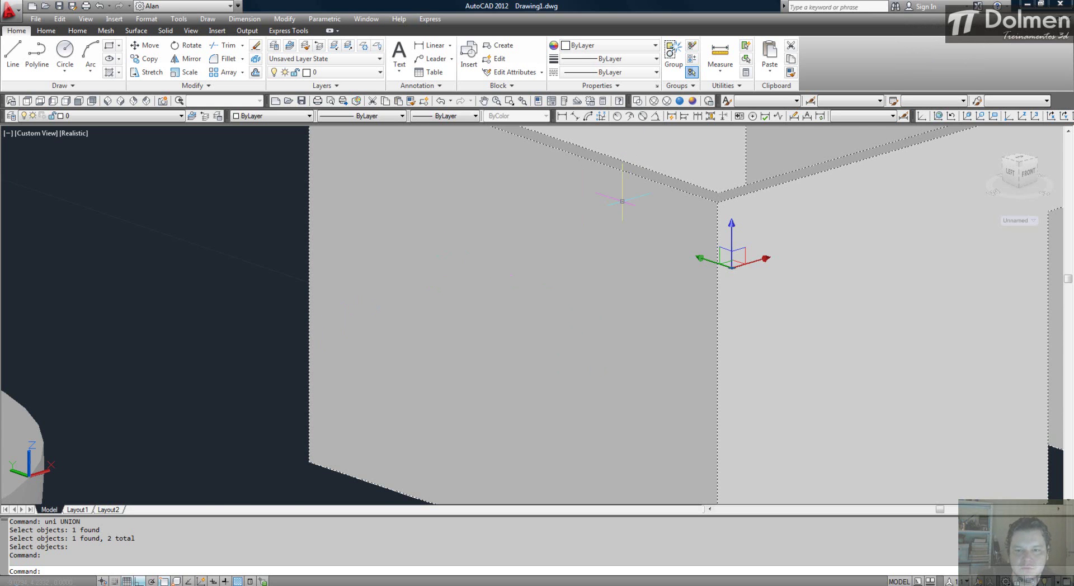
# In 2D Wireframe, draw two perpendicular lines 8 and 5 units long in the empty area beside the houses.
pyautogui.scroll(-6, 622, 201)
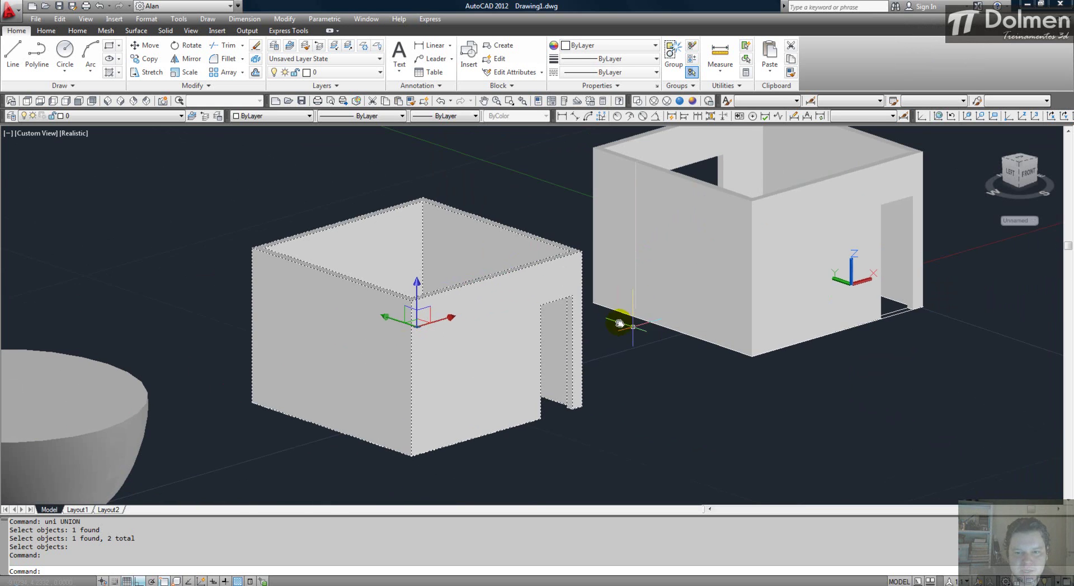
pyautogui.moveTo(636, 328); pyautogui.dragTo(501, 300, button='middle')
pyautogui.click(637, 101)
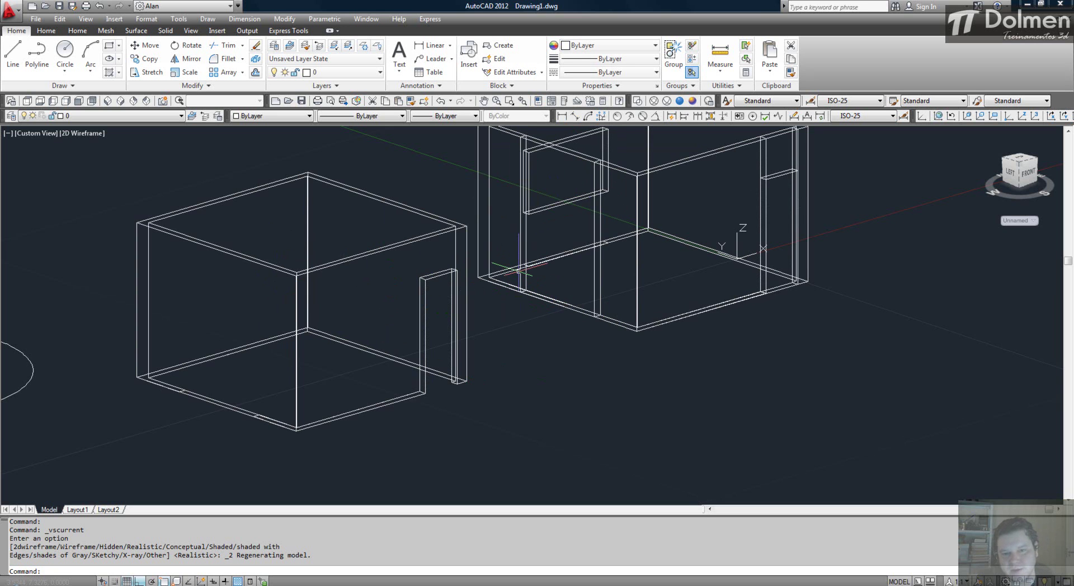
pyautogui.scroll(-4, 643, 285)
pyautogui.moveTo(664, 295); pyautogui.dragTo(396, 286, button='middle')
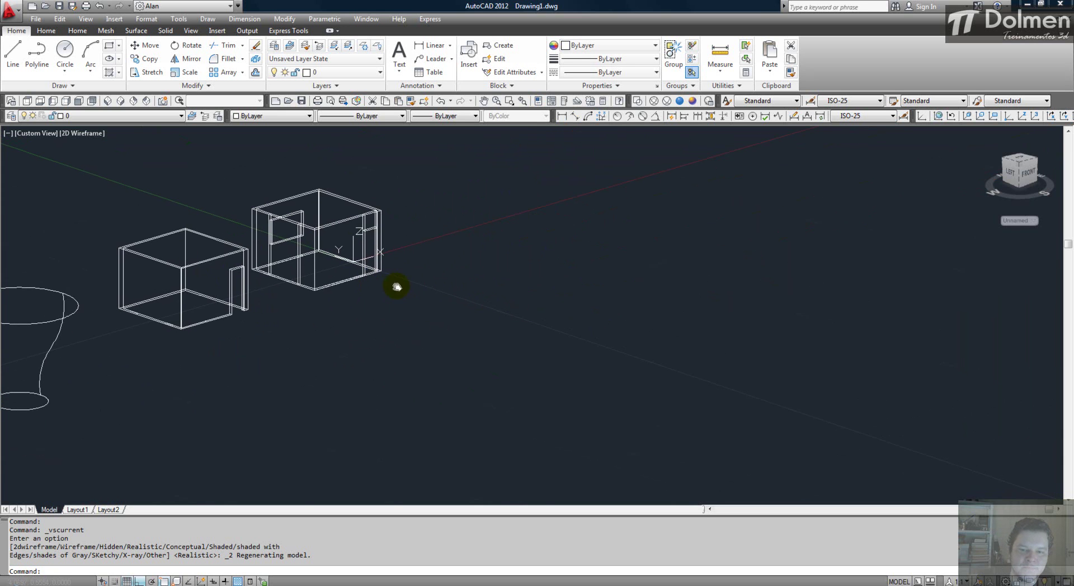
pyautogui.press('Escape')
pyautogui.press('Escape')
pyautogui.write('l')
pyautogui.press('Return')
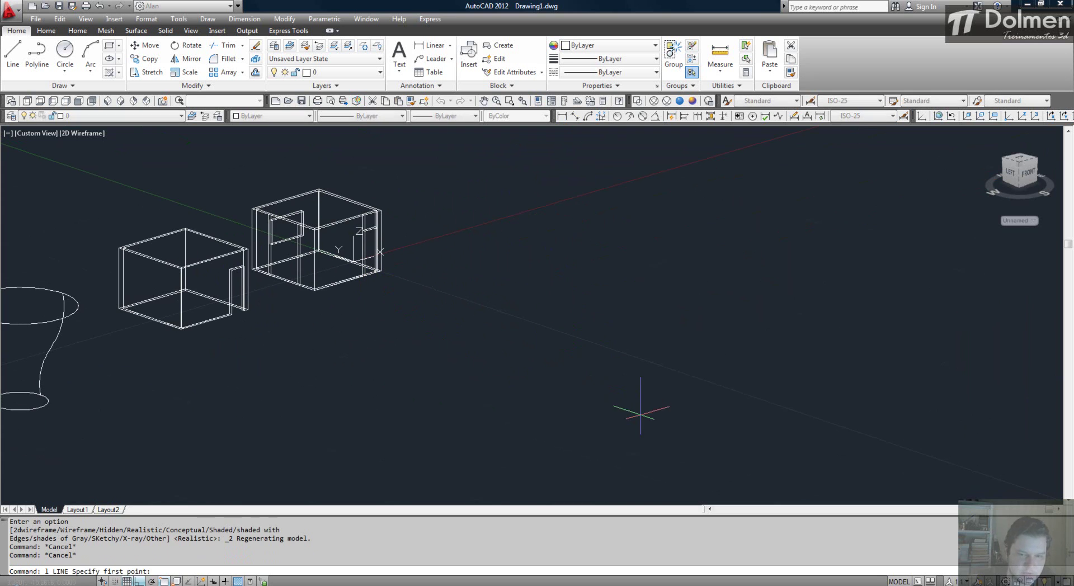
pyautogui.click(640, 414)
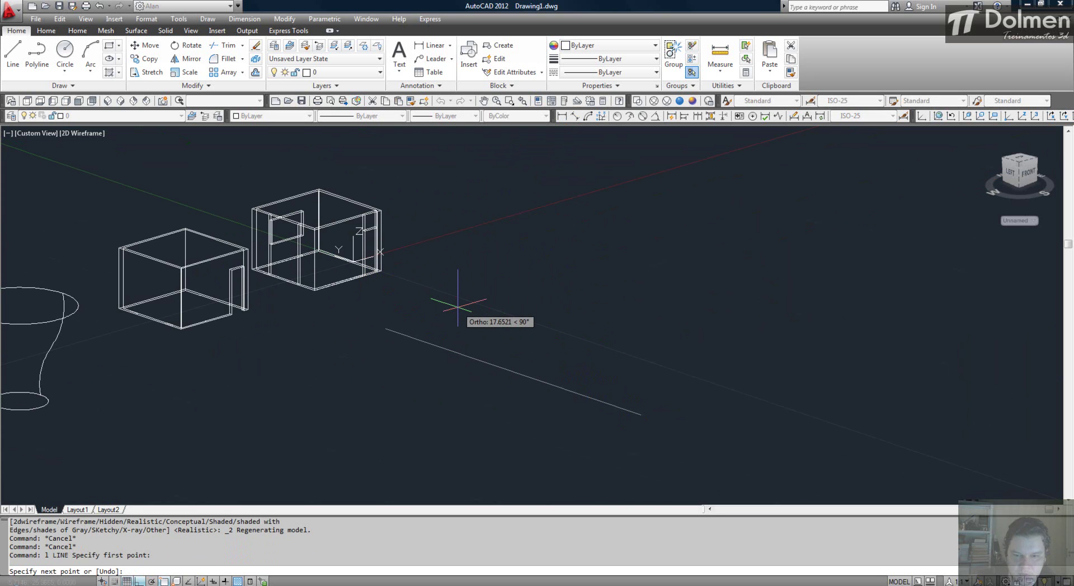
pyautogui.write('8')
pyautogui.press('Return')
pyautogui.write('5')
pyautogui.press('Return')
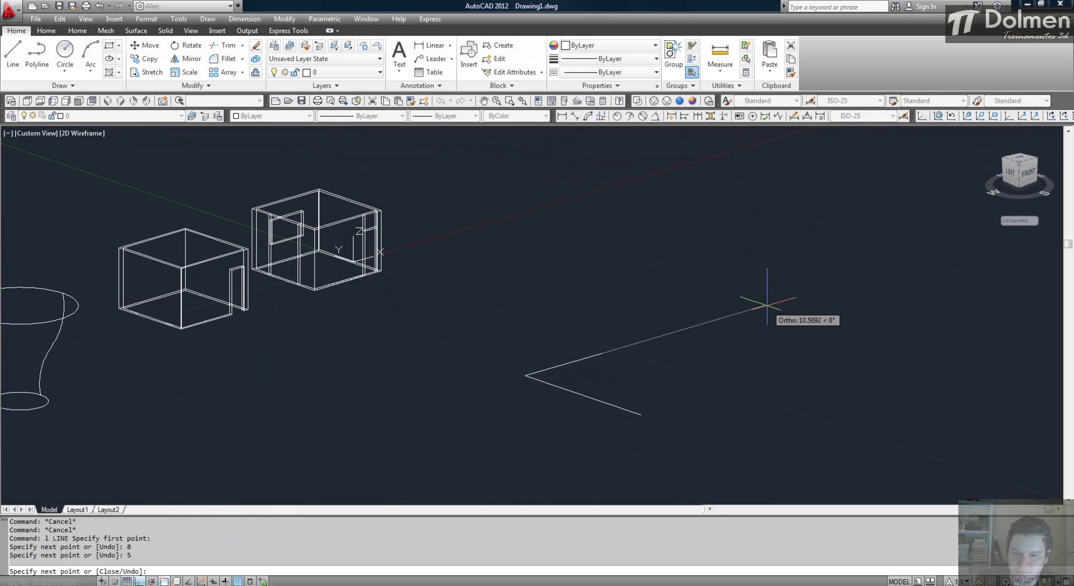
pyautogui.press('Escape')
# Draw a rectangle whose opposite corners are the free ends of the two perpendicular lines.
pyautogui.write('rec')
pyautogui.press('Return')
pyautogui.click(602, 354)
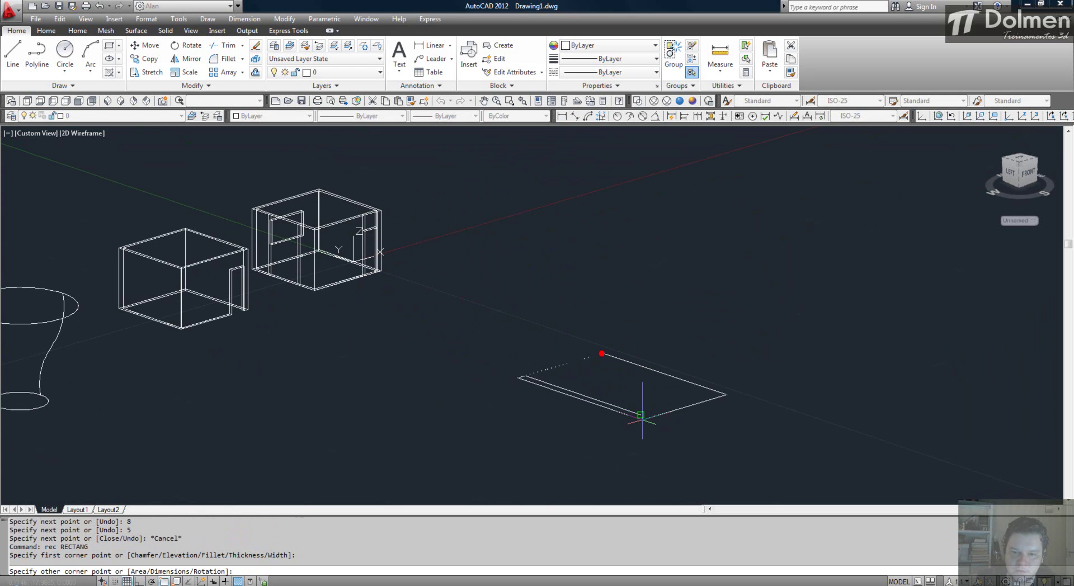
pyautogui.click(640, 414)
pyautogui.press('Escape')
# Draw a centre line between the midpoints of the rectangle's two short sides.
pyautogui.write('l')
pyautogui.press('Return')
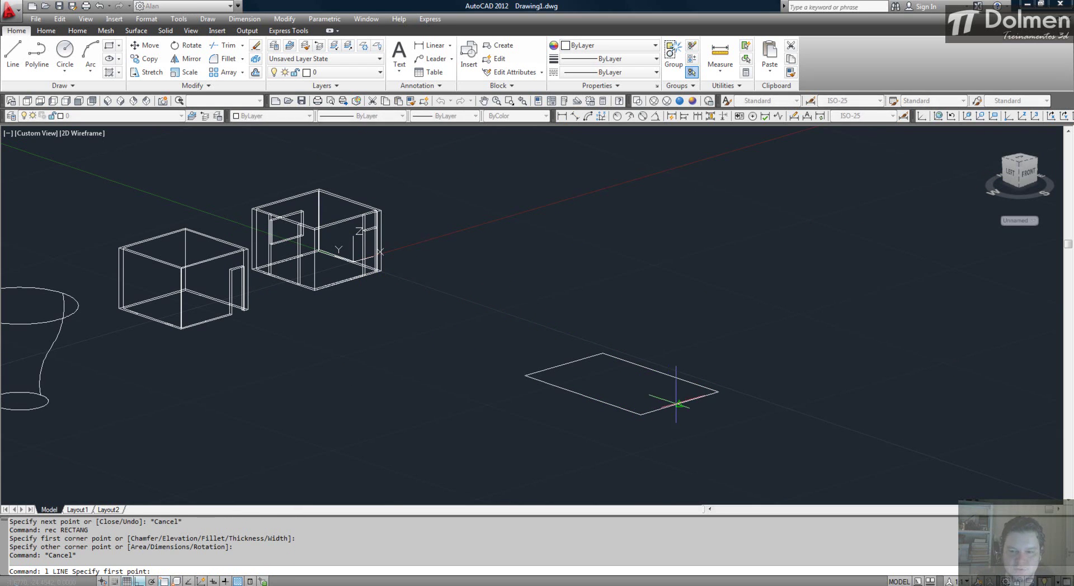
pyautogui.click(679, 403)
pyautogui.click(571, 362)
pyautogui.press('Return')
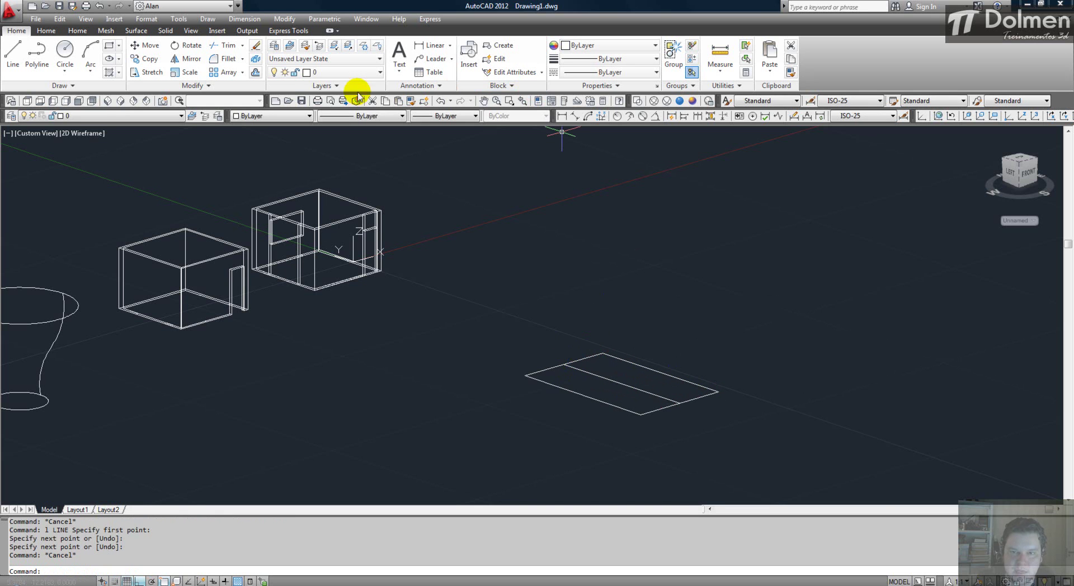
# In the SW Isometric view, measure the distance from the centre line's far end to the rectangle's adjacent corner.
pyautogui.click(109, 98)
pyautogui.scroll(6, 800, 286)
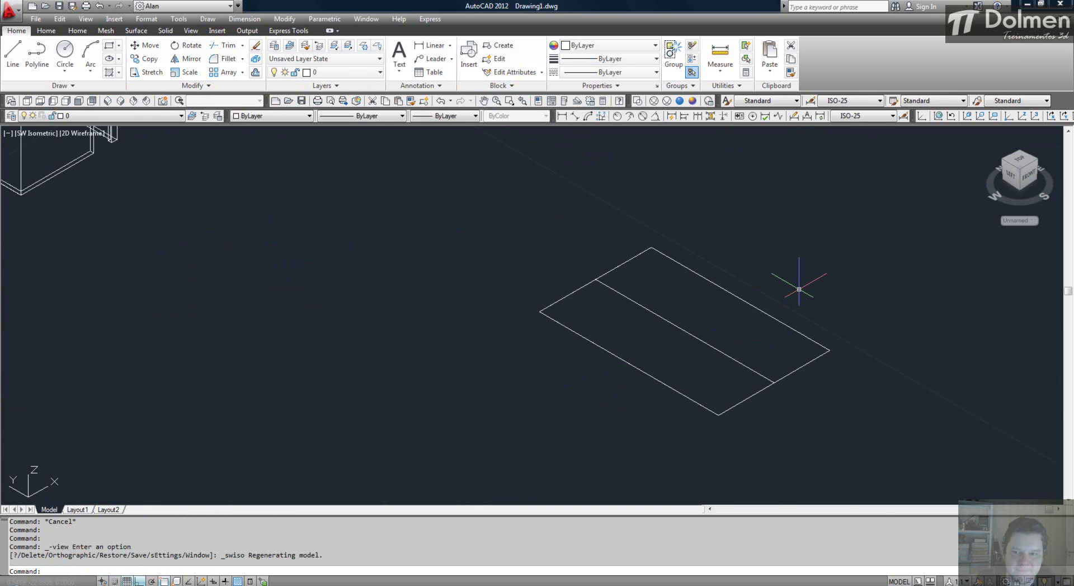
pyautogui.moveTo(742, 350); pyautogui.dragTo(640, 290, button='middle')
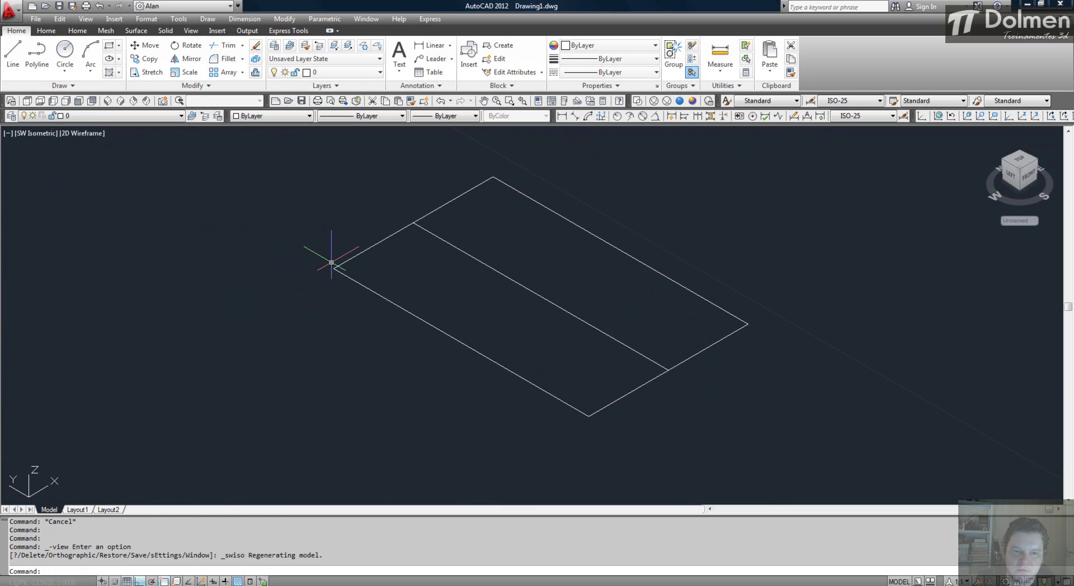
pyautogui.press('Escape')
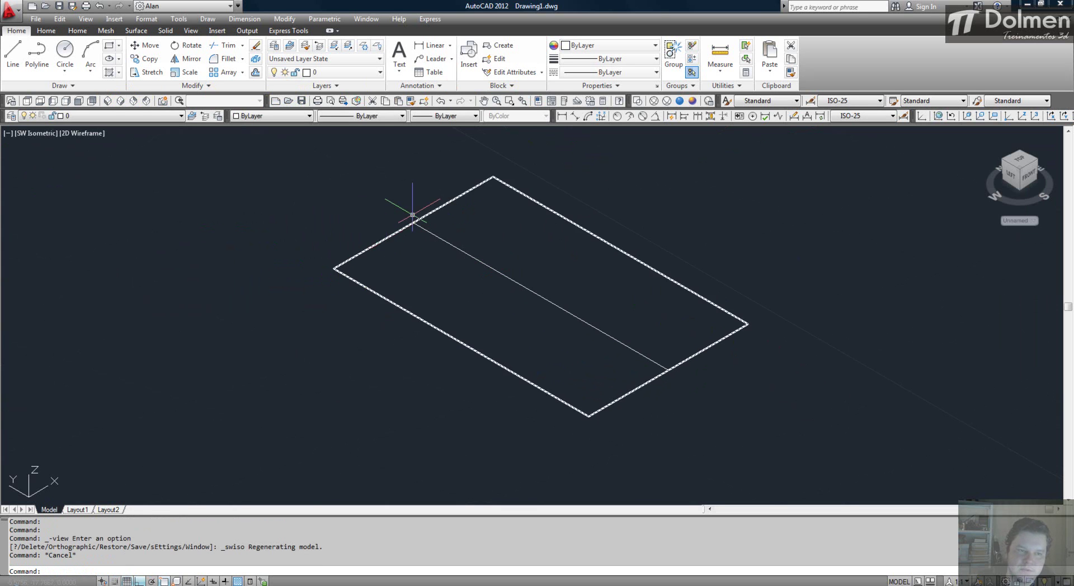
pyautogui.press('Escape')
pyautogui.write('di')
pyautogui.press('Return')
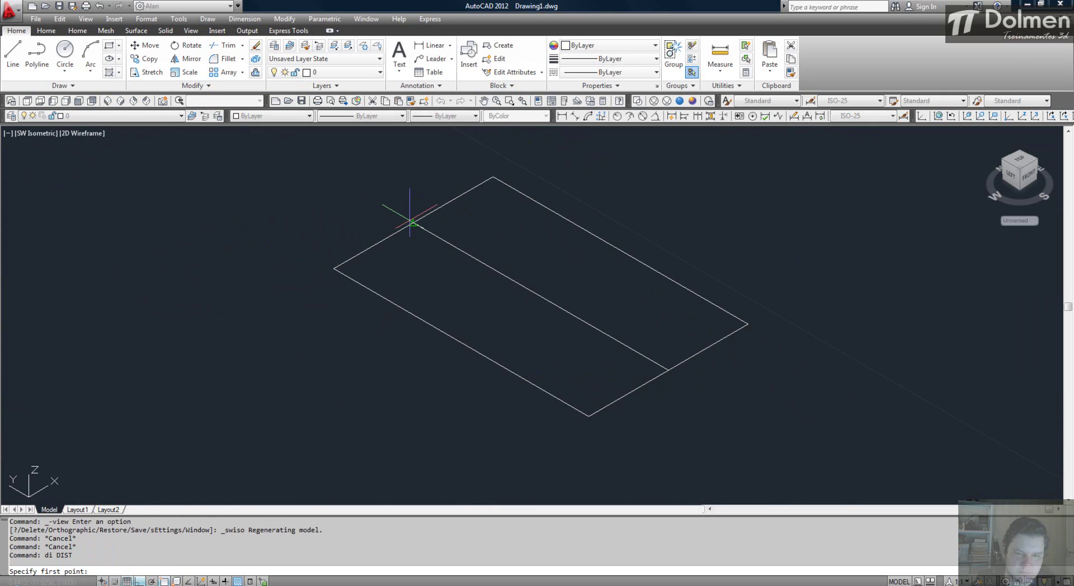
pyautogui.click(414, 224)
pyautogui.click(333, 268)
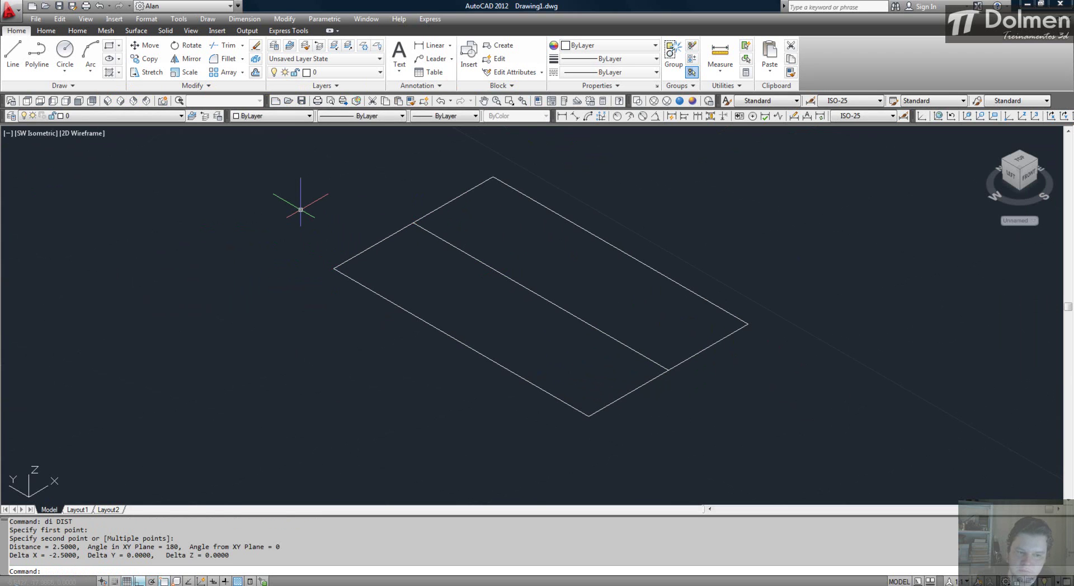
# Calculate the ridge height for a 30% slope with the expression 2.5*.3.
pyautogui.write('cal')
pyautogui.press('Return')
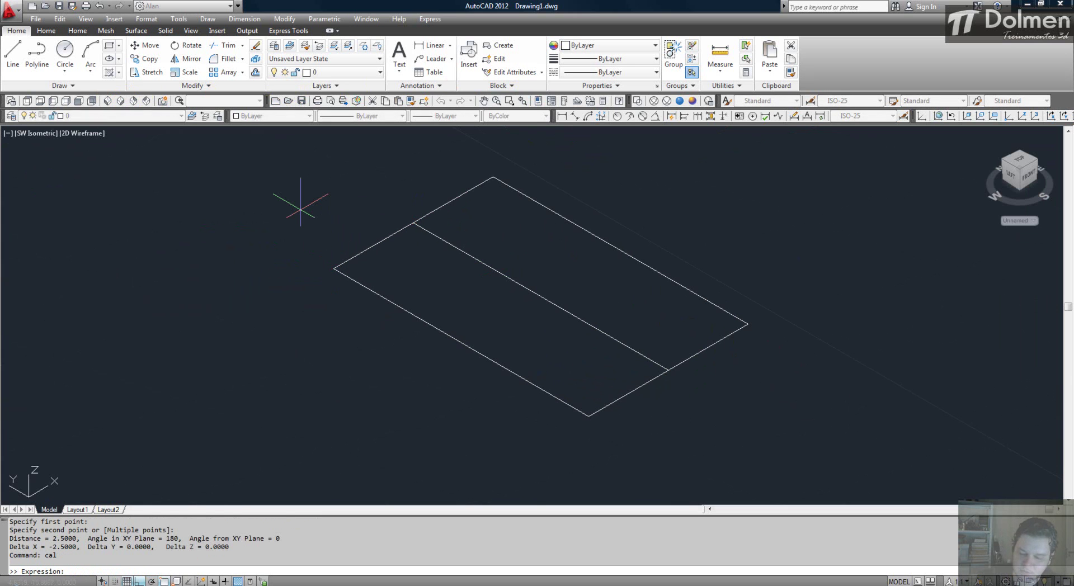
pyautogui.write('2.5*.3')
pyautogui.press('Return')
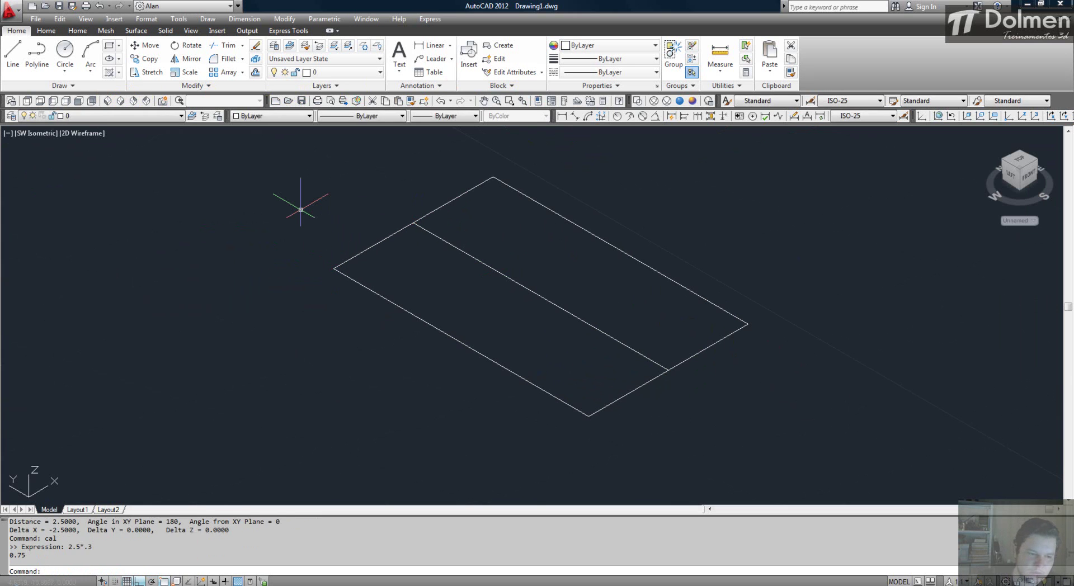
pyautogui.press('Escape')
pyautogui.press('Escape')
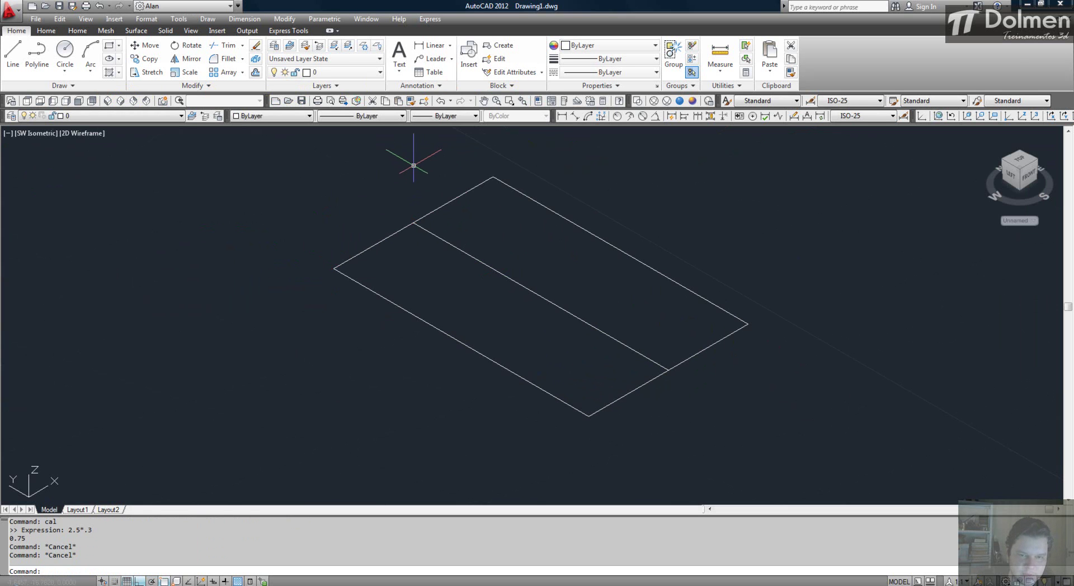
pyautogui.press('Escape')
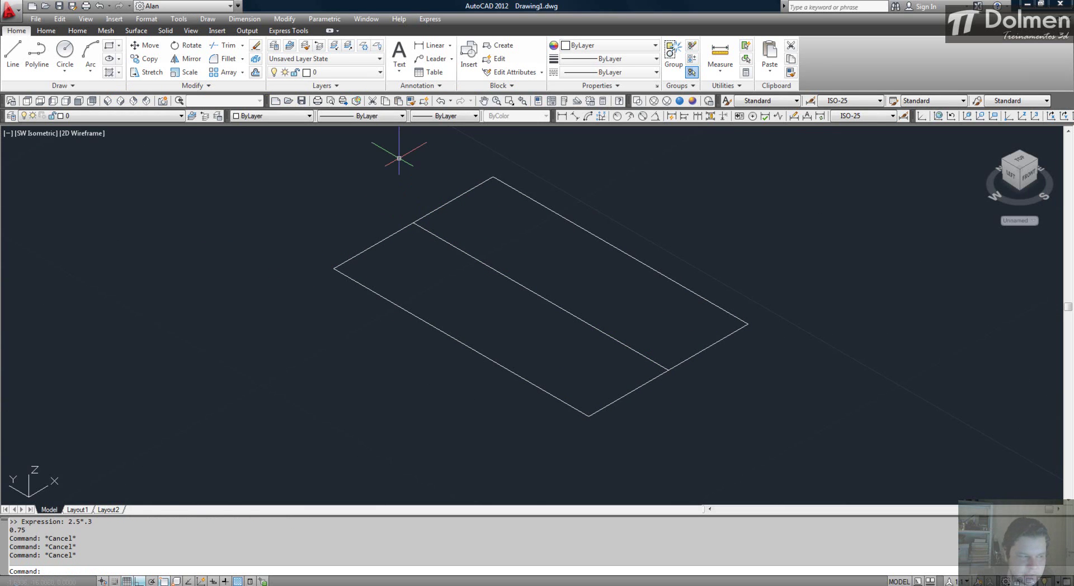
# Draw a vertical line 0.75 high upward from the far end of the centre line.
pyautogui.write('l')
pyautogui.press('Return')
pyautogui.click(413, 223)
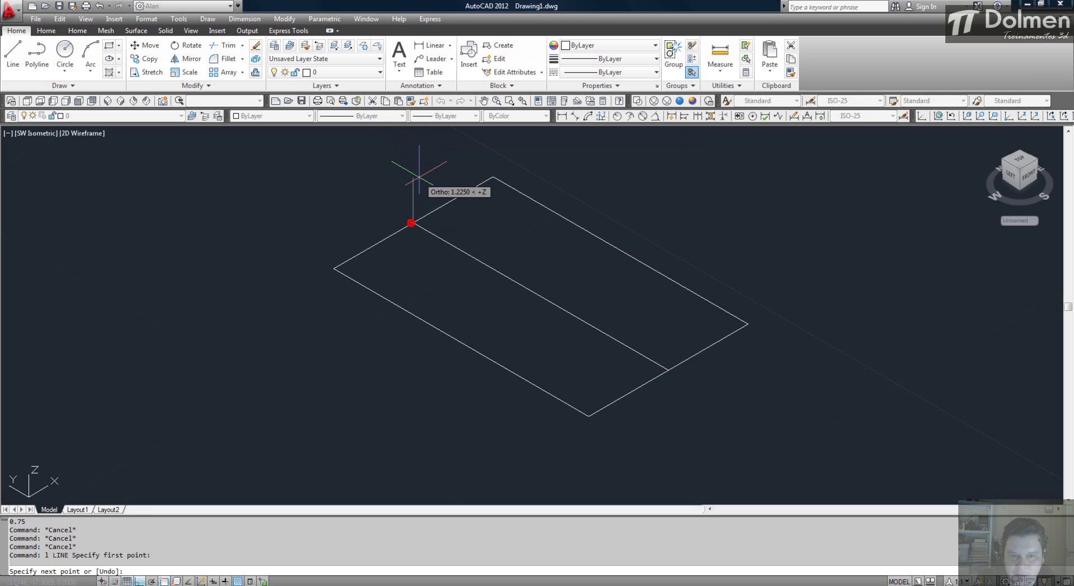
pyautogui.write('.75')
pyautogui.press('Return')
pyautogui.press('Escape')
# Draw a matching 0.75 vertical line upward from the near end of the centre line.
pyautogui.press('Return')
pyautogui.click(667, 369)
pyautogui.write('.75')
pyautogui.press('Return')
pyautogui.press('Return')
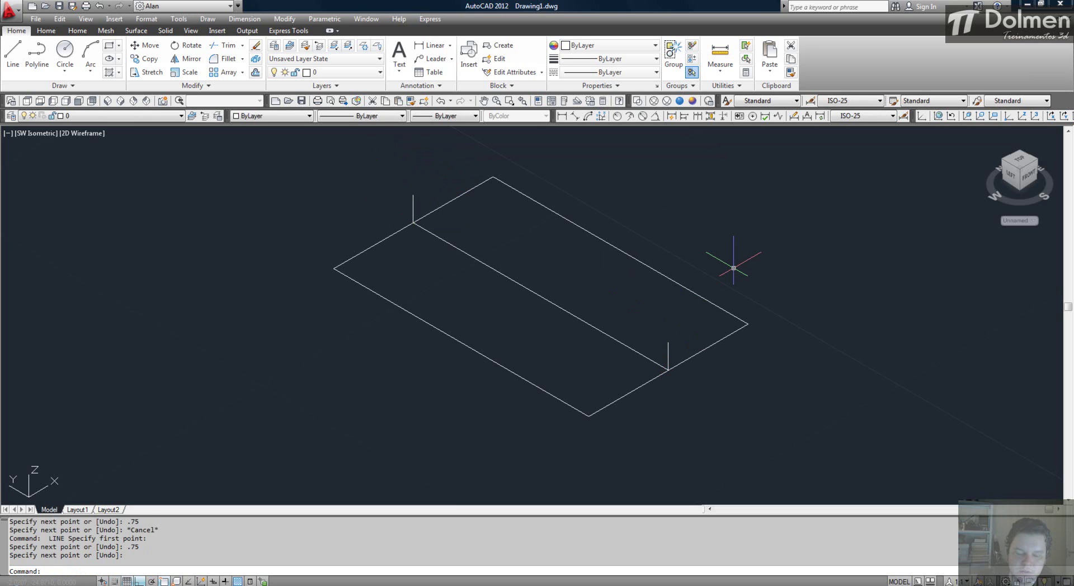
pyautogui.press('Escape')
pyautogui.press('Escape')
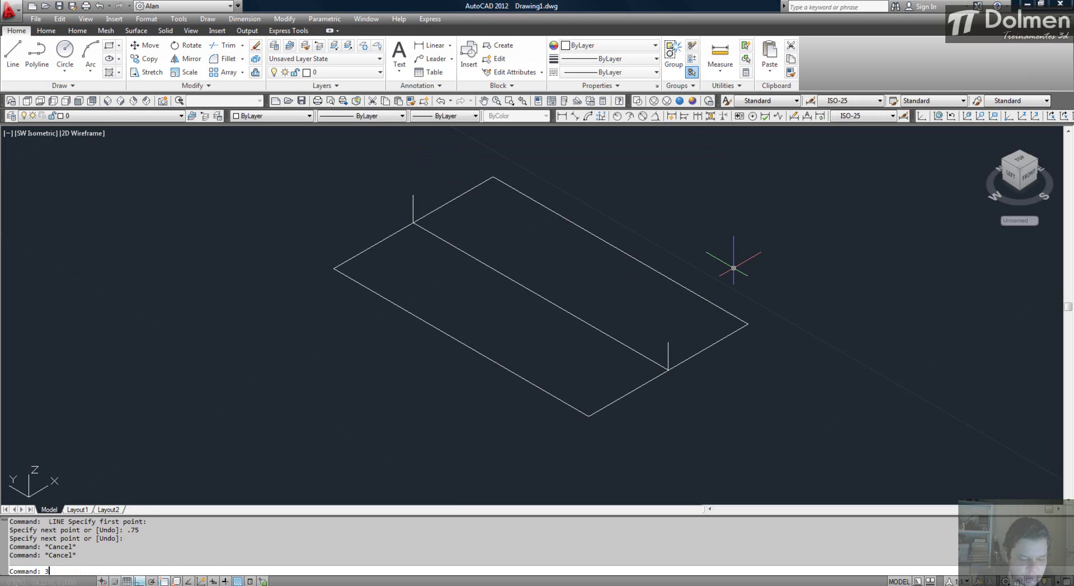
# Create a four-point 3D face for the front roof slope, joining both vertical line tops to the rectangle's front long edge.
pyautogui.press('Return')
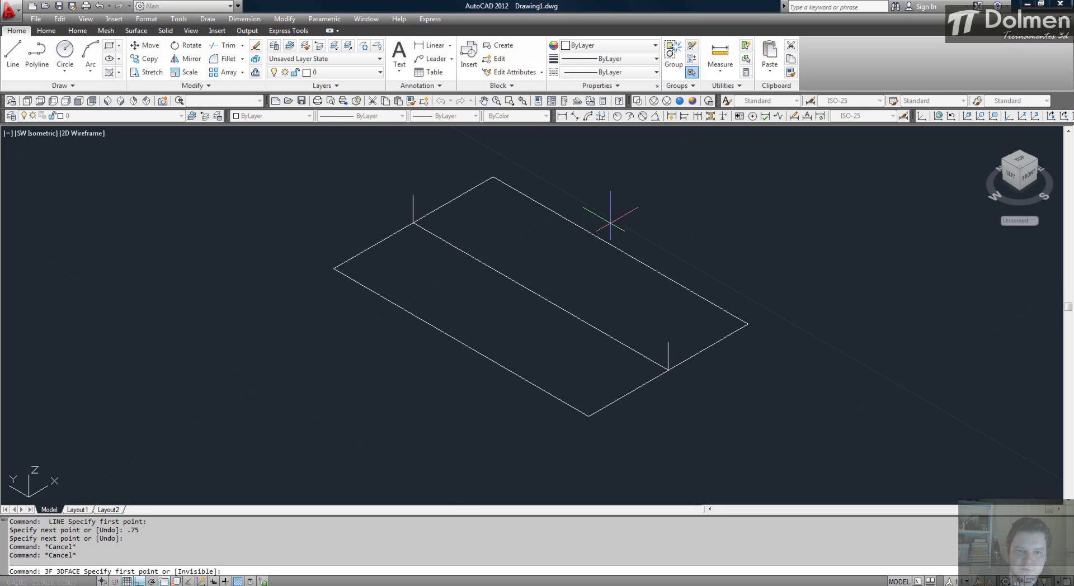
pyautogui.click(413, 196)
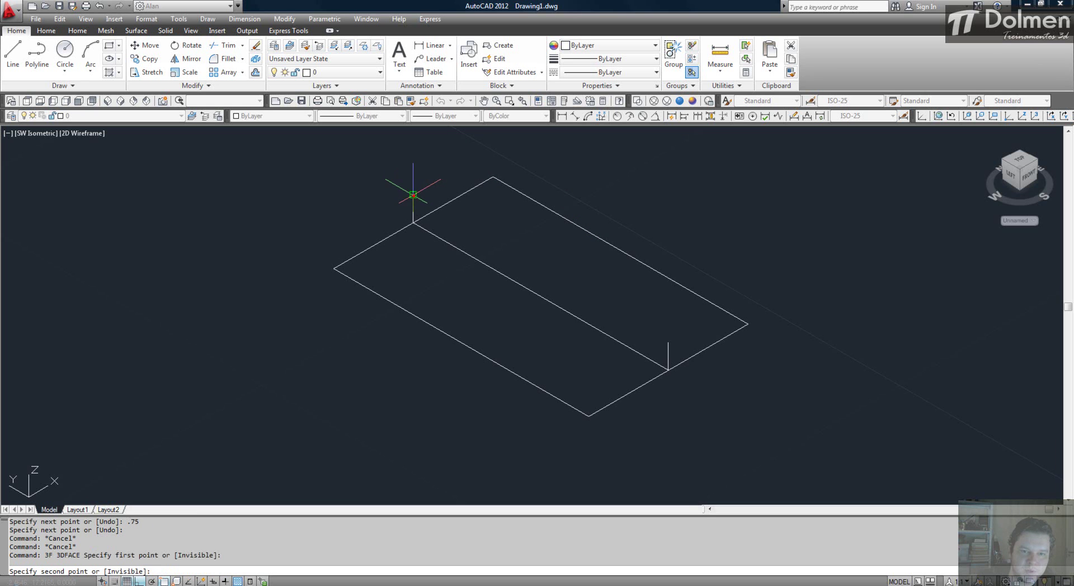
pyautogui.click(336, 266)
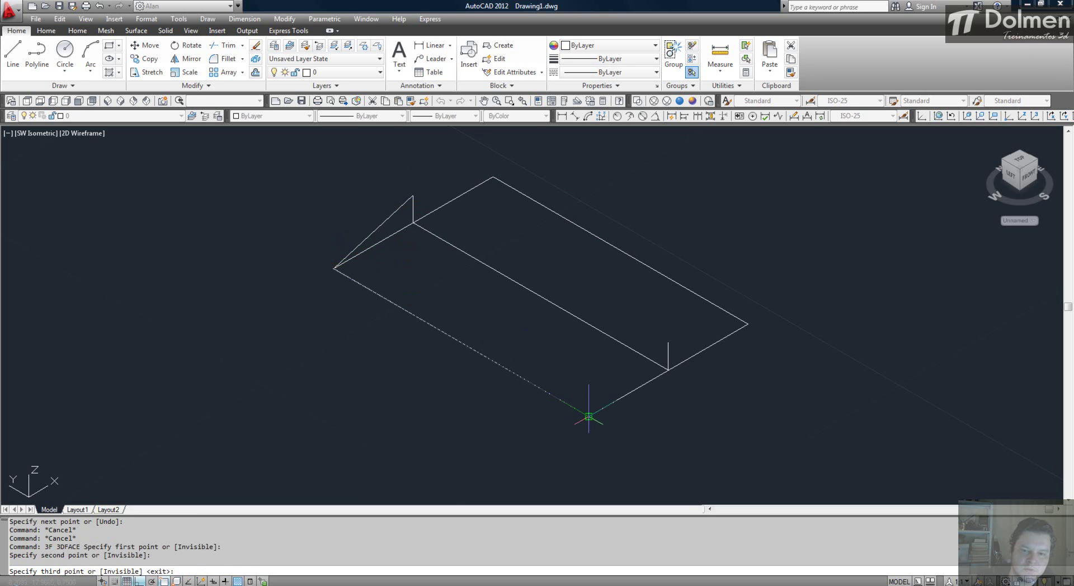
pyautogui.click(588, 416)
pyautogui.click(669, 342)
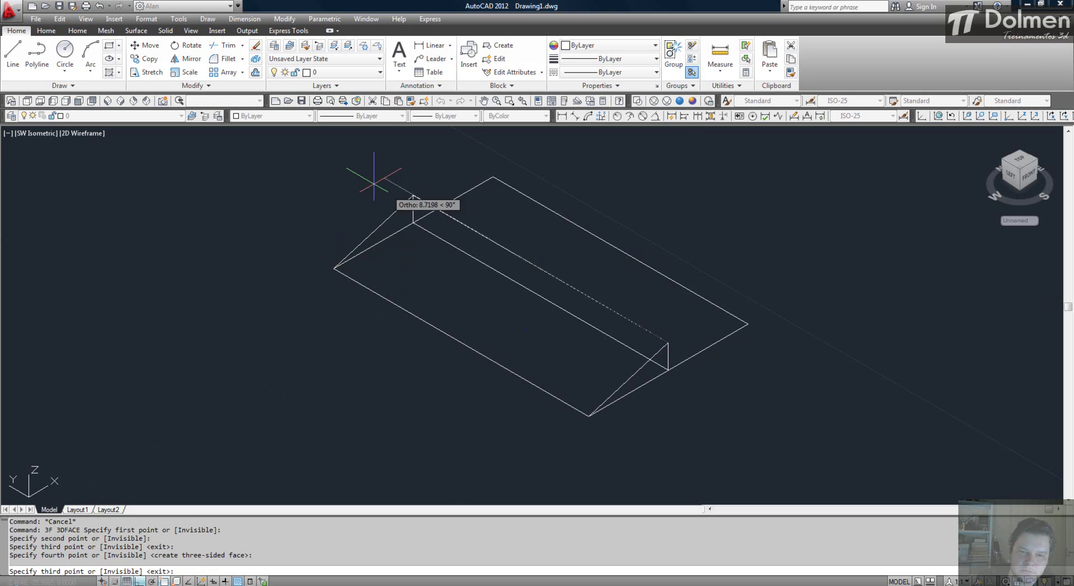
# Create a four-point 3D face for the rear roof slope, joining both ridge ends to the rectangle's rear long edge.
pyautogui.press('Escape')
pyautogui.press('Return')
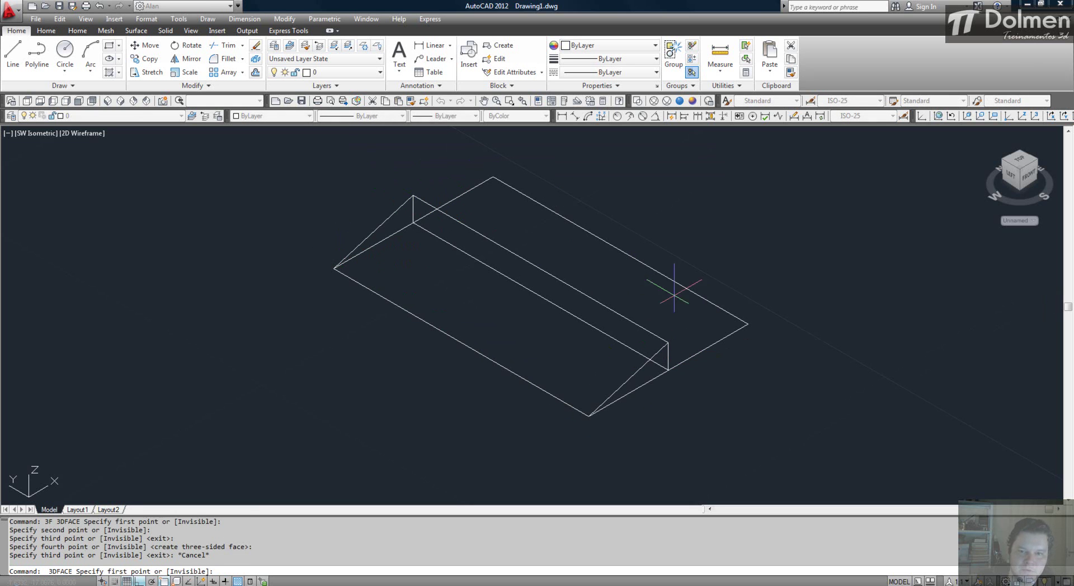
pyautogui.click(668, 342)
pyautogui.click(748, 324)
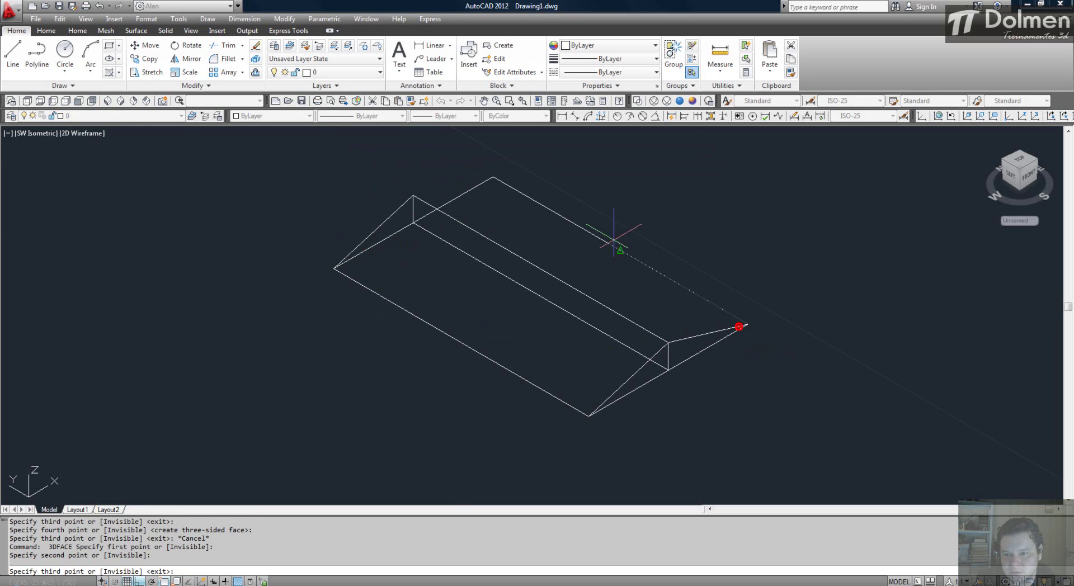
pyautogui.click(492, 177)
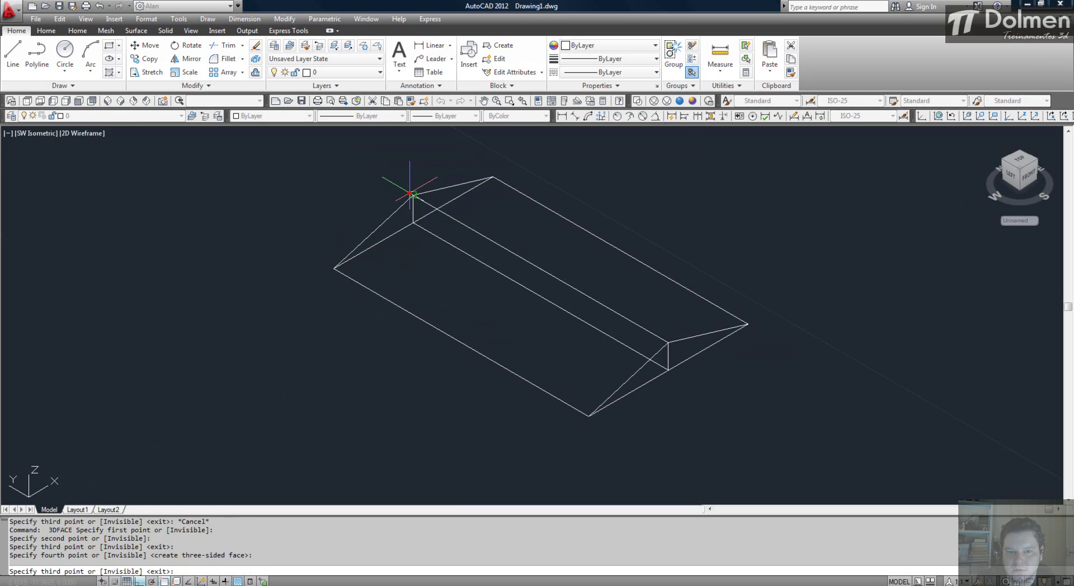
pyautogui.press('Escape')
# Display the roof in the Realistic visual style and examine the near ridge end up close.
pyautogui.click(679, 101)
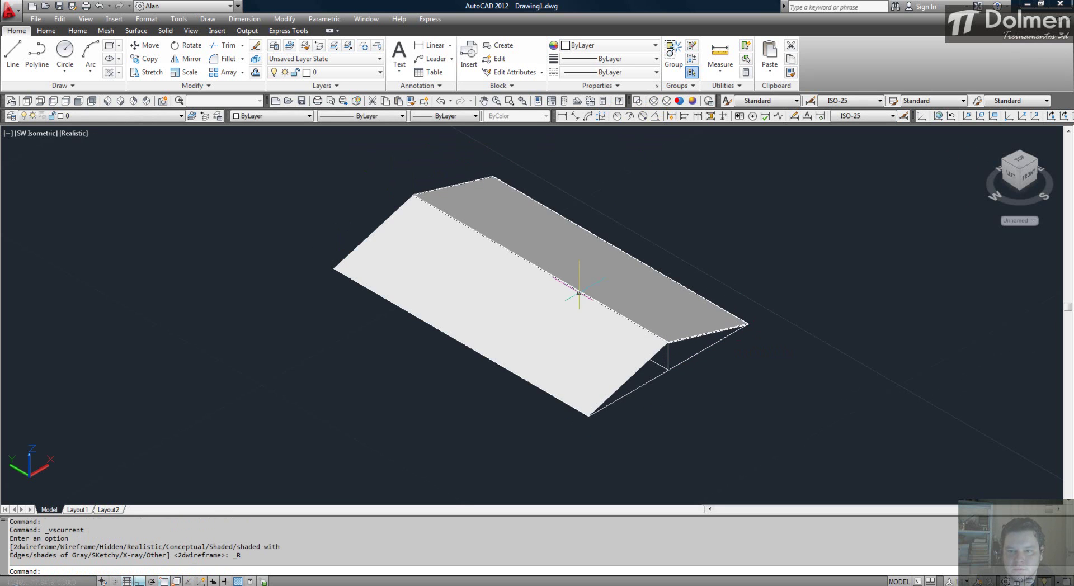
pyautogui.scroll(2, 651, 255)
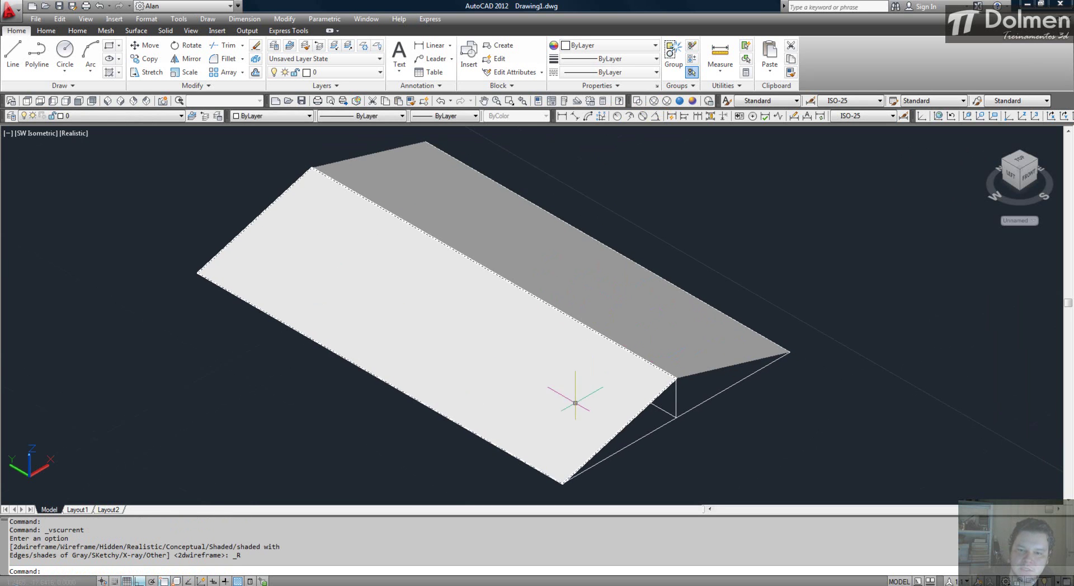
pyautogui.scroll(5, 643, 246)
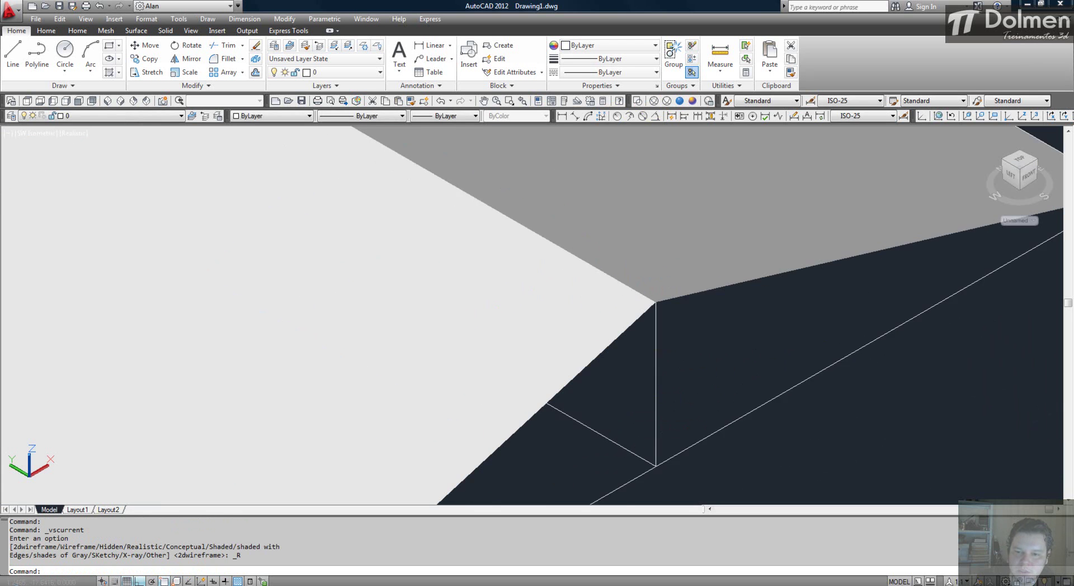
# Stretch the rear slope's near ridge corner slightly down along Z, away from the front slope's corner.
pyautogui.click(700, 205)
pyautogui.click(643, 258)
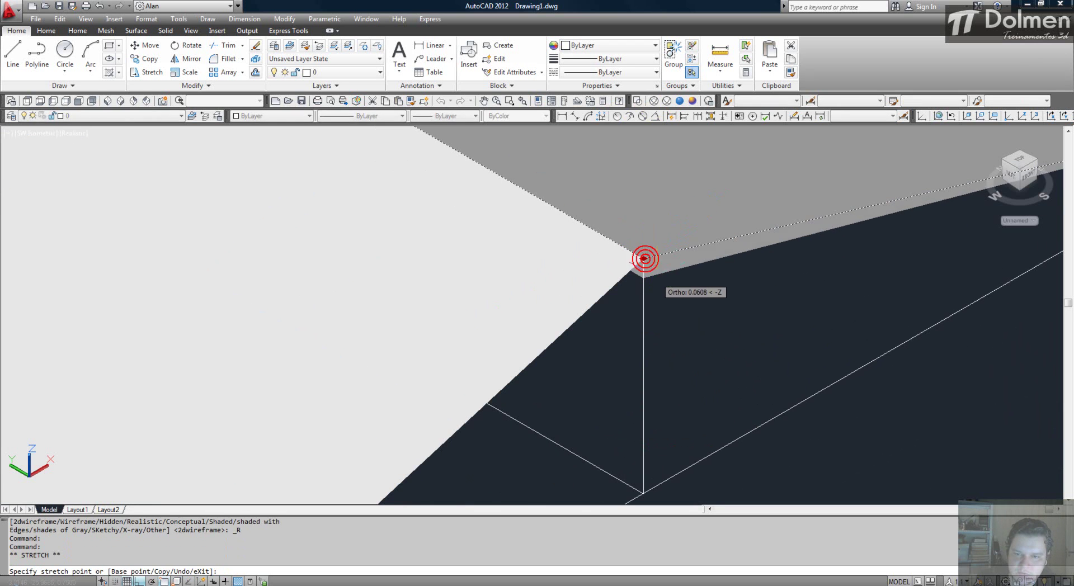
pyautogui.press('Escape')
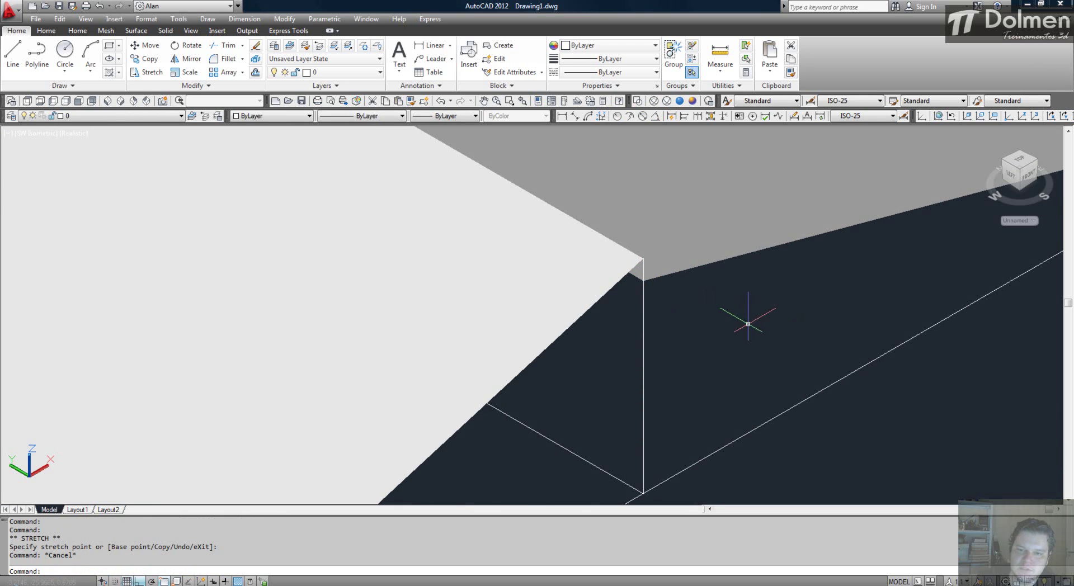
pyautogui.scroll(-4, 749, 313)
pyautogui.click(710, 298)
pyautogui.scroll(3, 709, 298)
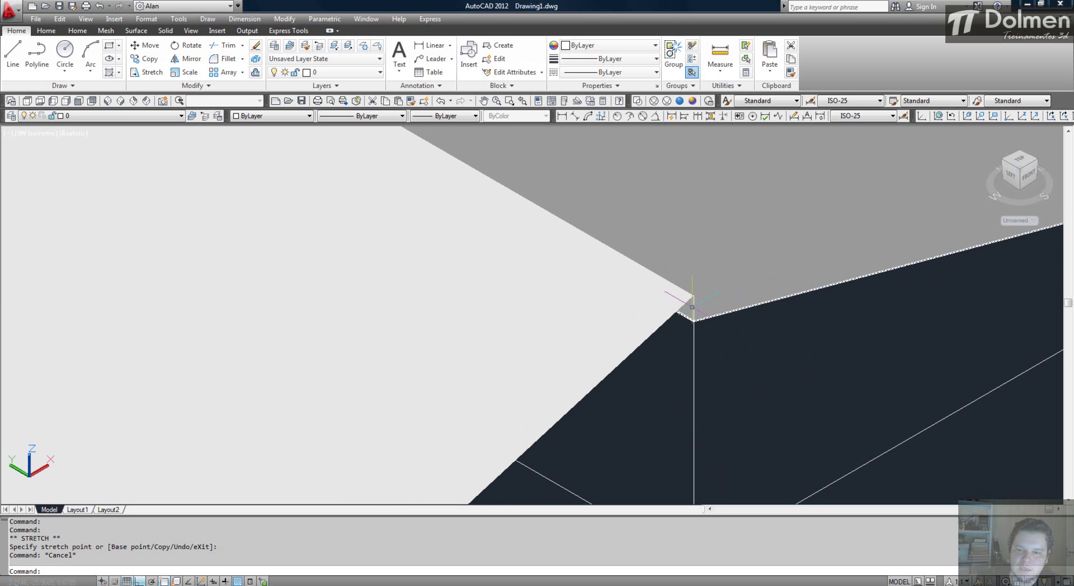
pyautogui.press('Escape')
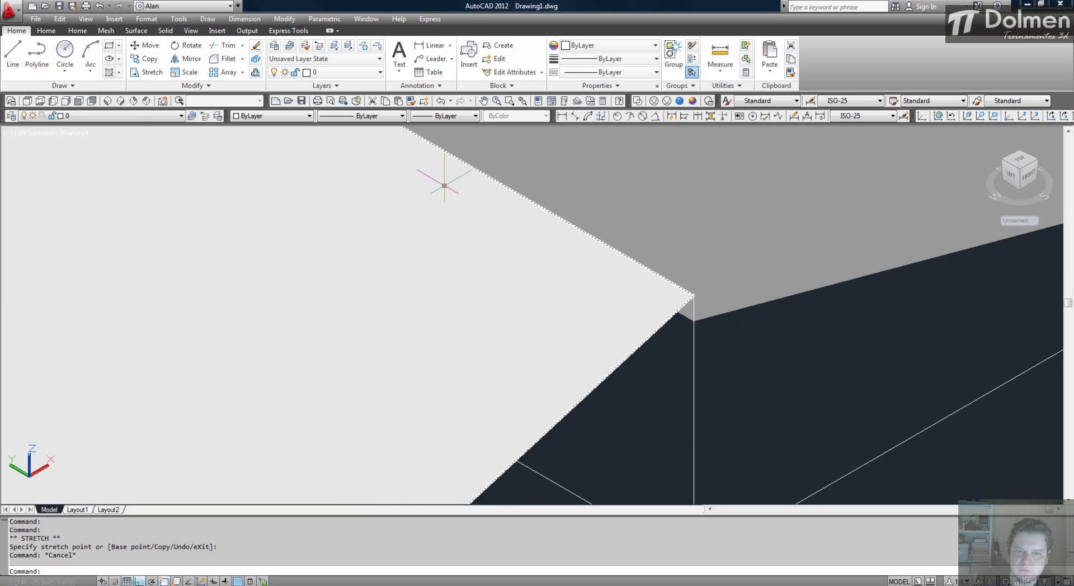
pyautogui.scroll(-6, 616, 213)
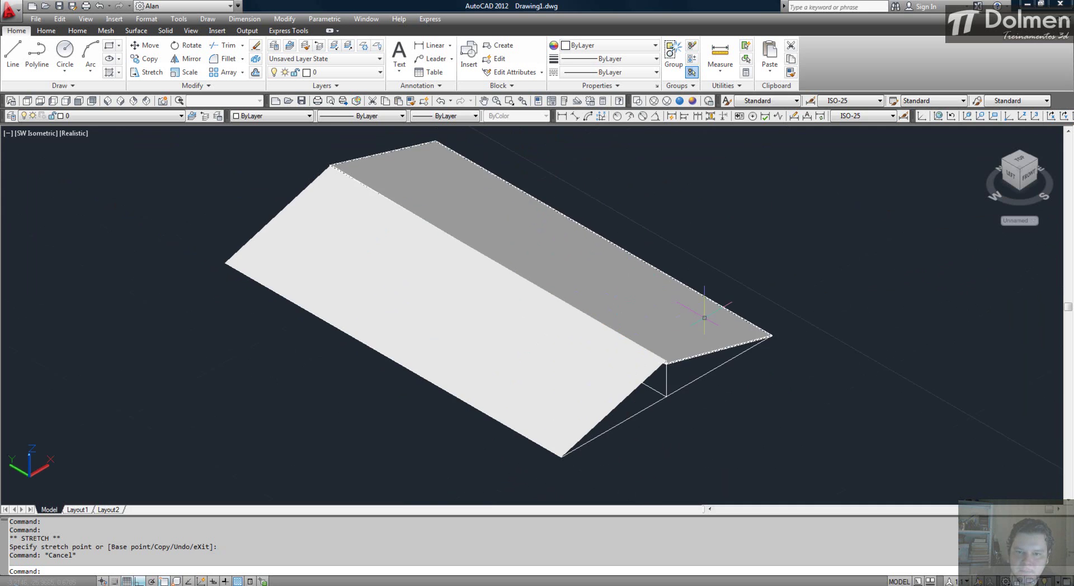
# Stretch the rear slope's lowered ridge corner back up to the front slope's ridge endpoint.
pyautogui.keyDown('ctrl'); pyautogui.click(702, 314); pyautogui.keyUp('ctrl')
pyautogui.scroll(5, 652, 358)
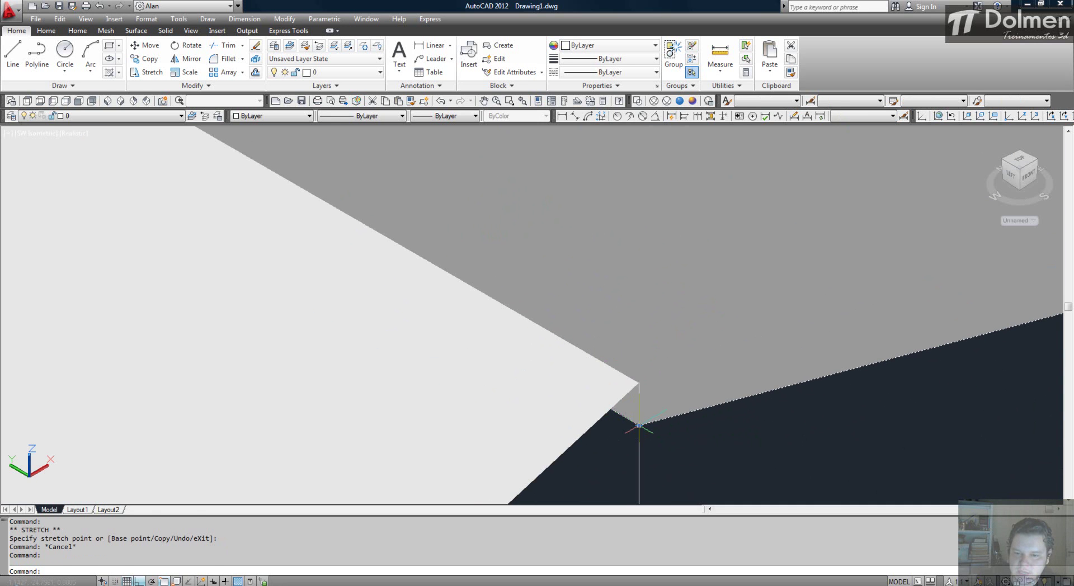
pyautogui.click(639, 426)
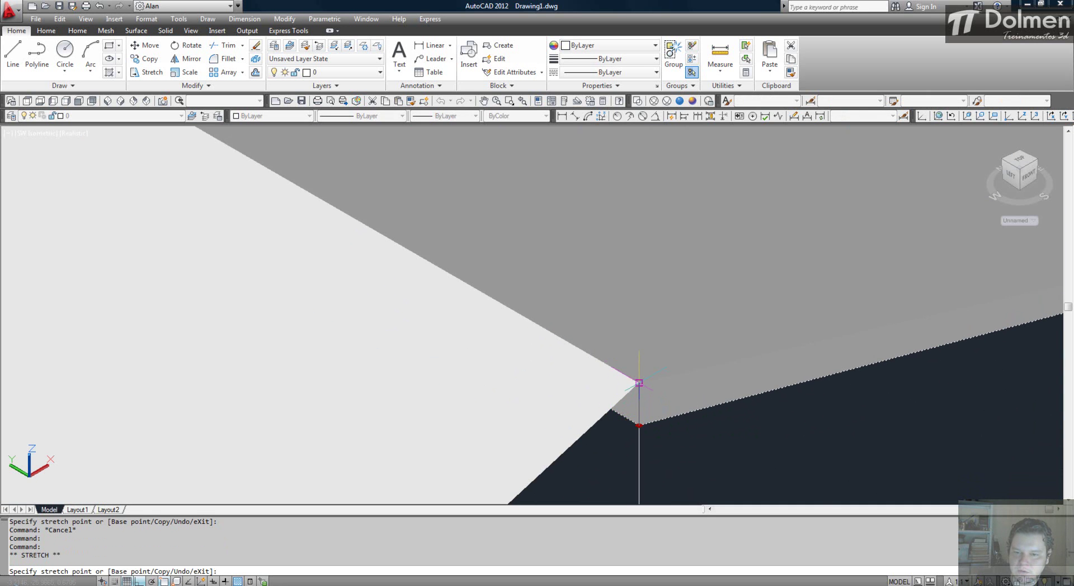
pyautogui.click(639, 383)
pyautogui.press('Escape')
pyautogui.scroll(-5, 679, 224)
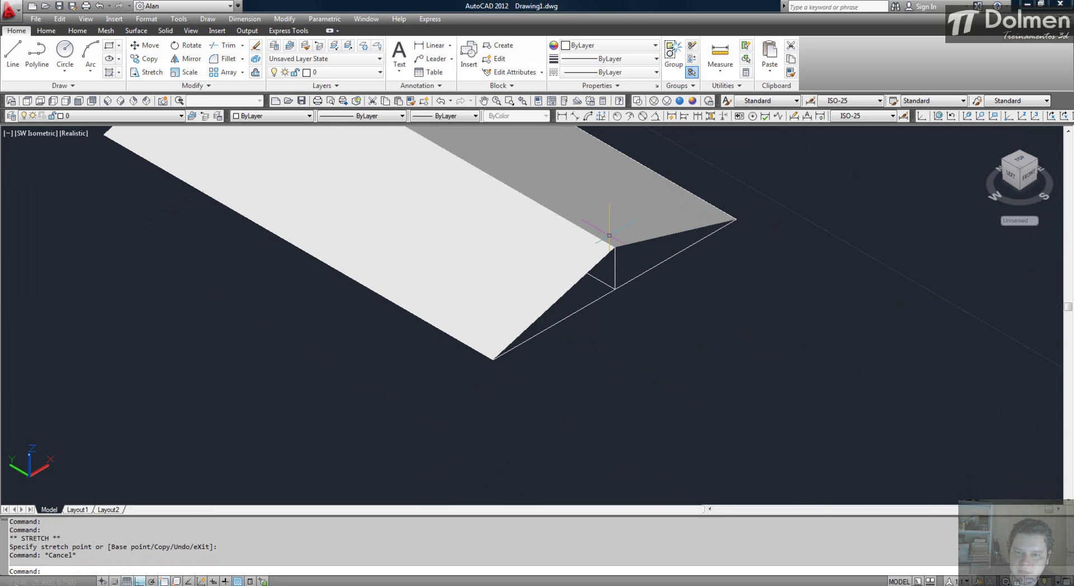
# Extrude the rear roof slope face into a thin solid with a height of about -0.016.
pyautogui.press('Escape')
pyautogui.write('ex')
pyautogui.scroll(4, 624, 228)
pyautogui.write('t')
pyautogui.press('Return')
pyautogui.click(634, 237)
pyautogui.press('Return')
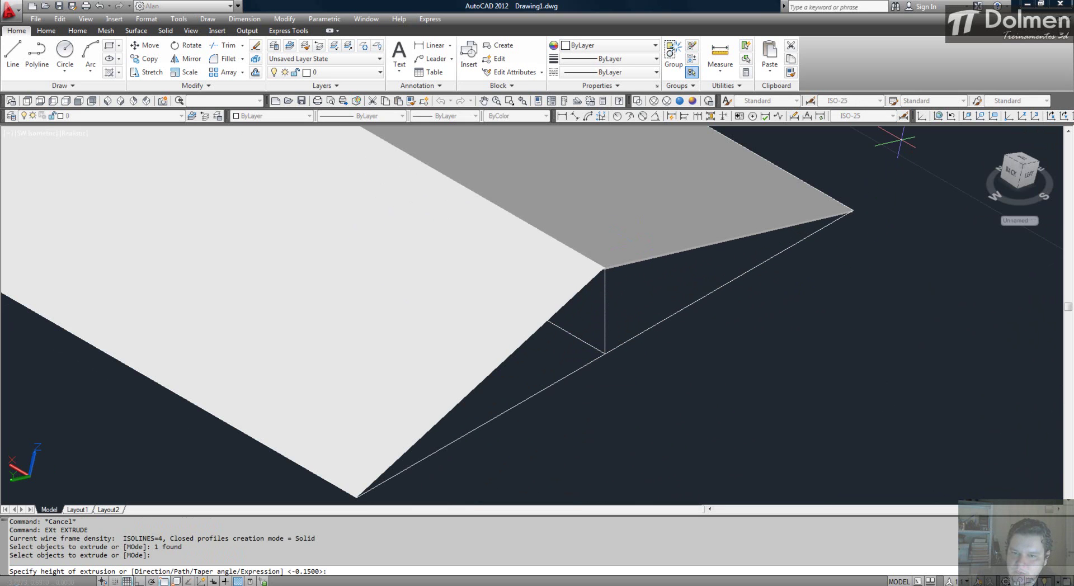
# Extrude the front roof slope face downward into a thin solid like the rear slope.
pyautogui.press('Escape')
pyautogui.press('Return')
pyautogui.click(576, 257)
pyautogui.press('Return')
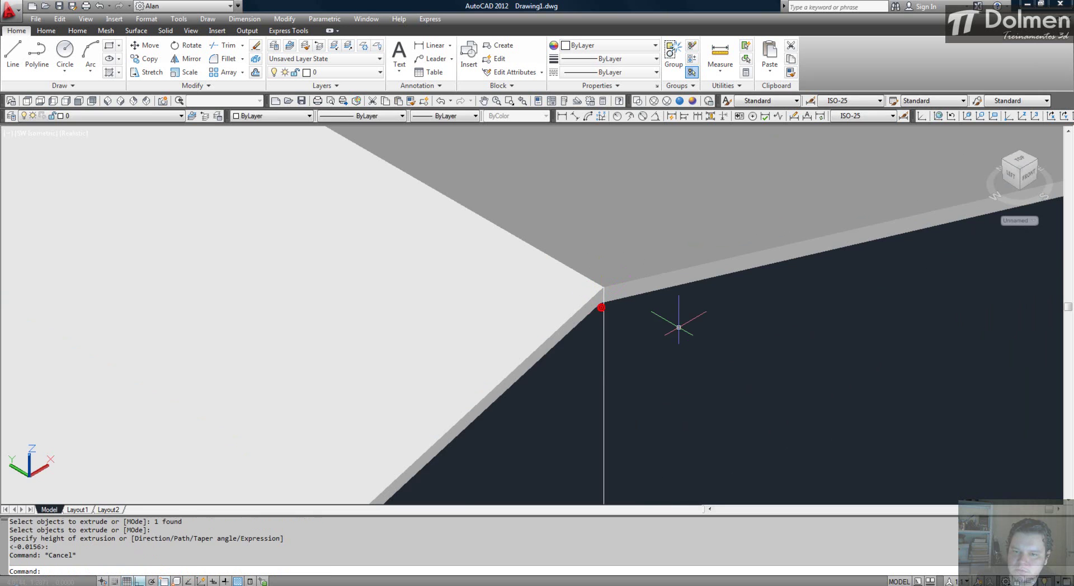
pyautogui.press('Escape')
pyautogui.press('Escape')
pyautogui.press('Escape')
# Union the rear and front roof slope solids into a single roof.
pyautogui.write('uni')
pyautogui.press('Return')
pyautogui.click(676, 288)
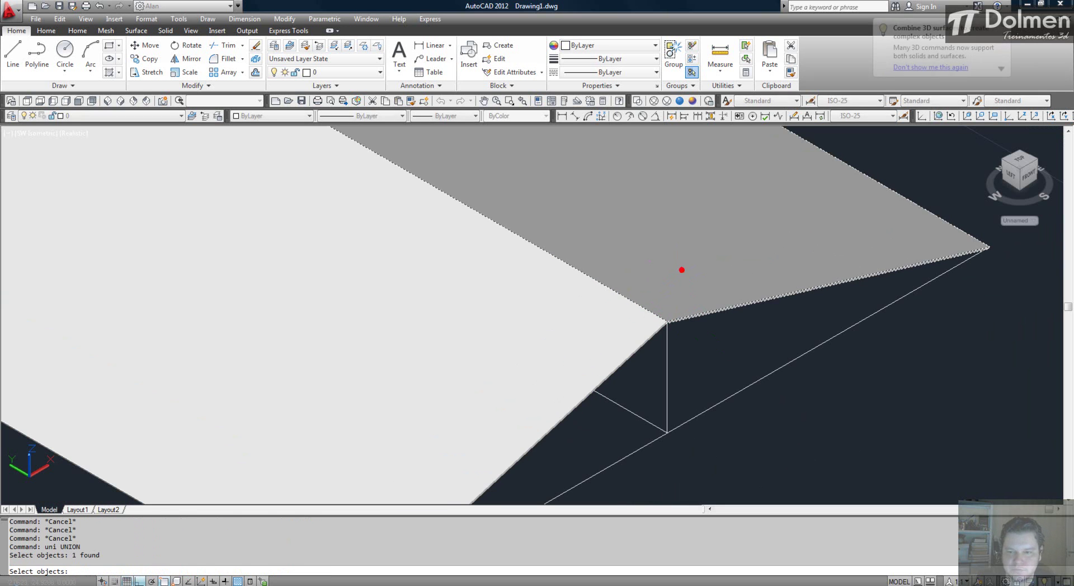
pyautogui.click(628, 329)
pyautogui.press('Return')
pyautogui.scroll(-3, 749, 371)
pyautogui.press('Escape')
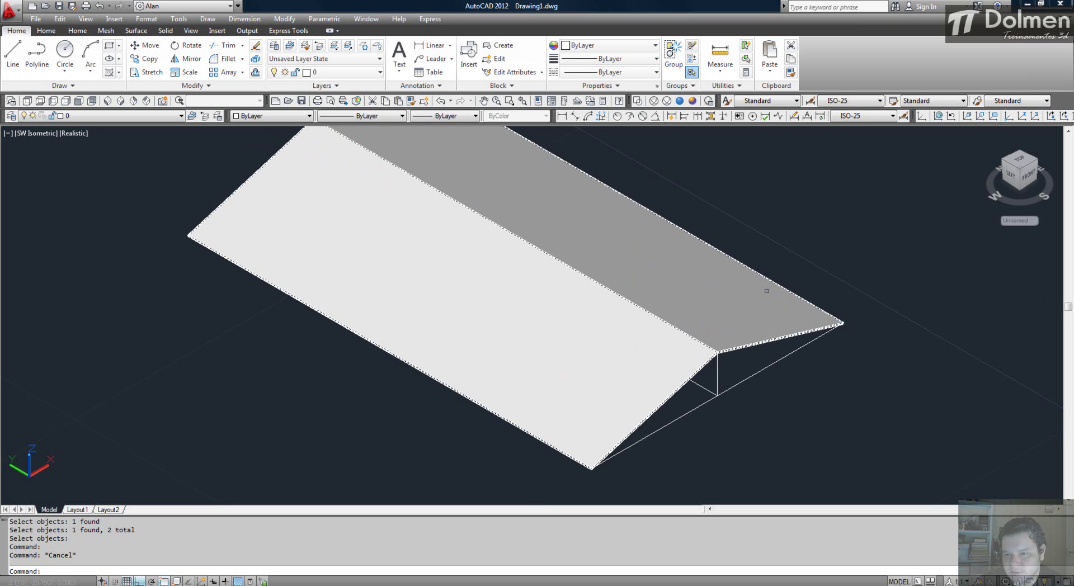
pyautogui.moveTo(661, 221); pyautogui.dragTo(713, 283, button='middle')
pyautogui.scroll(-3, 713, 282)
pyautogui.scroll(1, 720, 301)
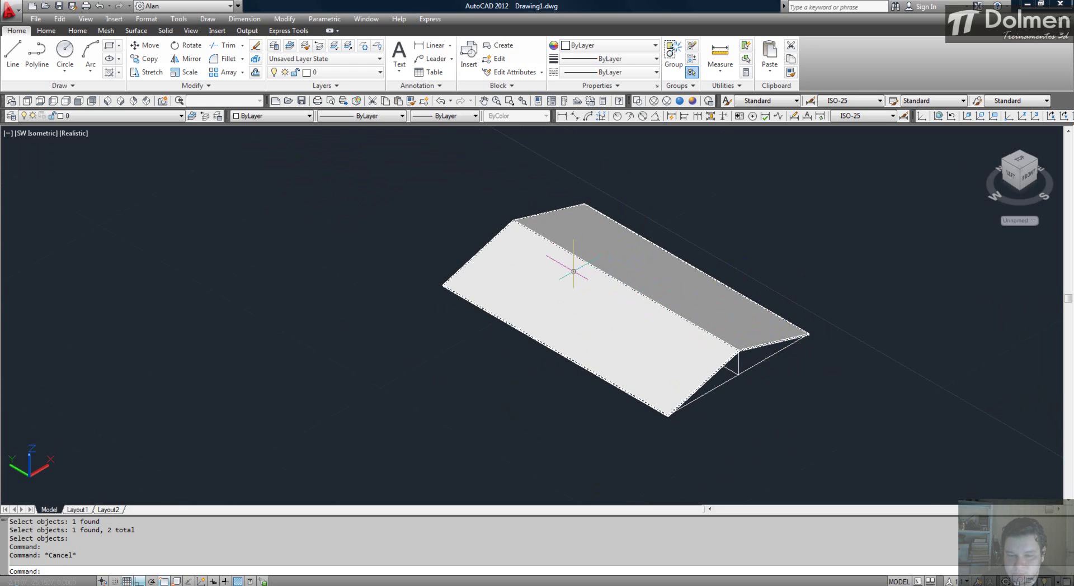
pyautogui.scroll(-4, 456, 224)
pyautogui.moveTo(456, 224); pyautogui.dragTo(548, 322, button='middle')
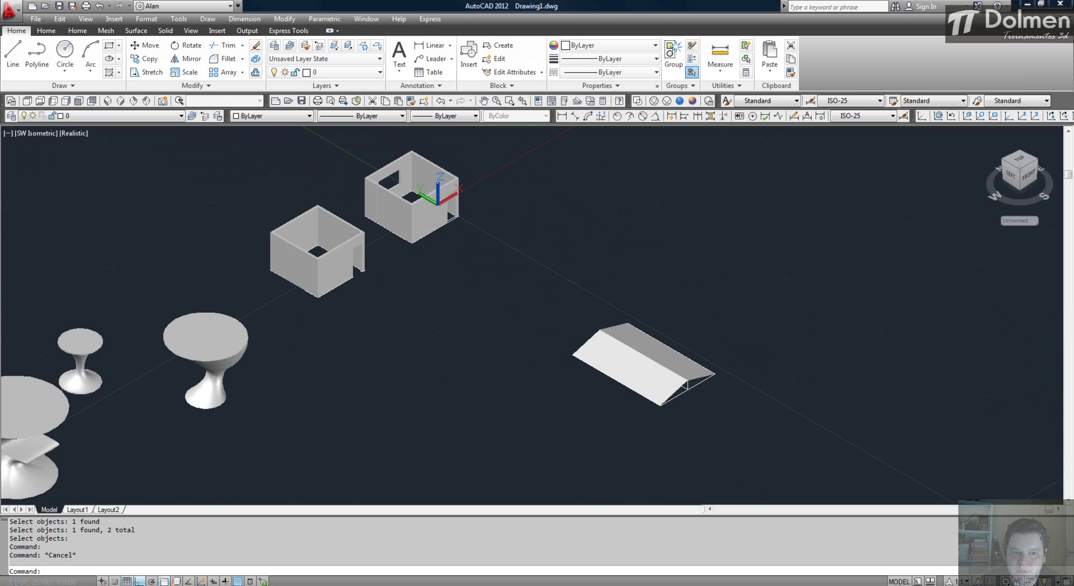
pyautogui.moveTo(292, 345); pyautogui.dragTo(425, 330, button='middle')
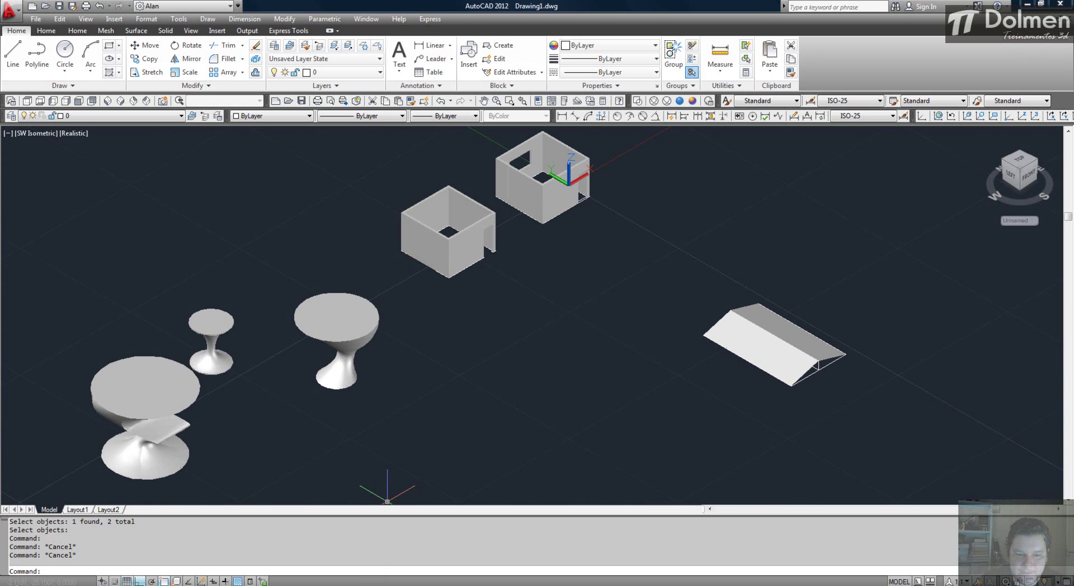
# Switch to Windows Photo Gallery to read slide 05 on the UCS toolbar, and return to AutoCAD.
pyautogui.hotkey('alt', 'Tab')
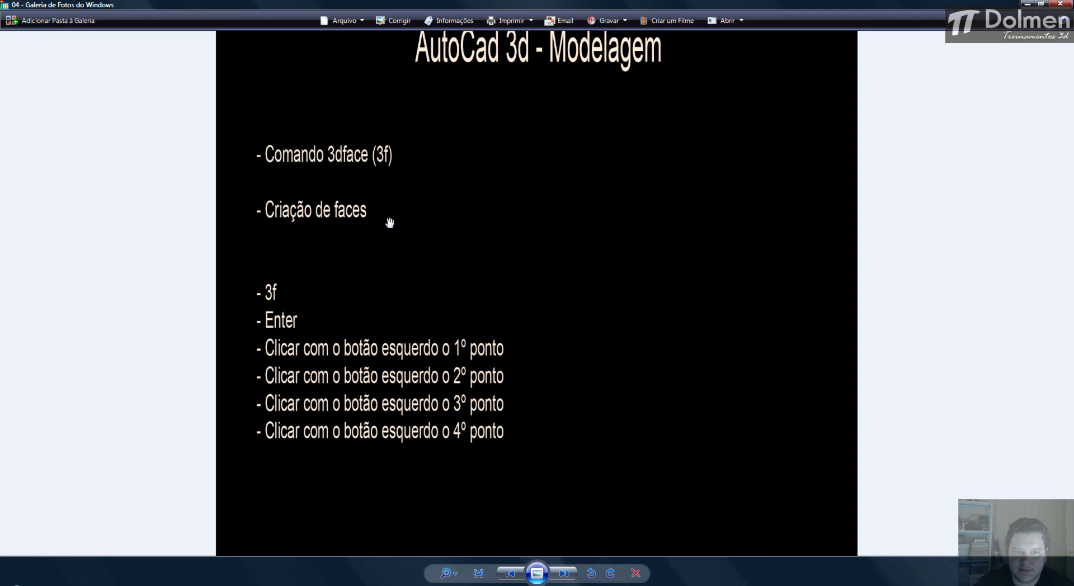
pyautogui.click(563, 573)
pyautogui.scroll(3, 454, 174)
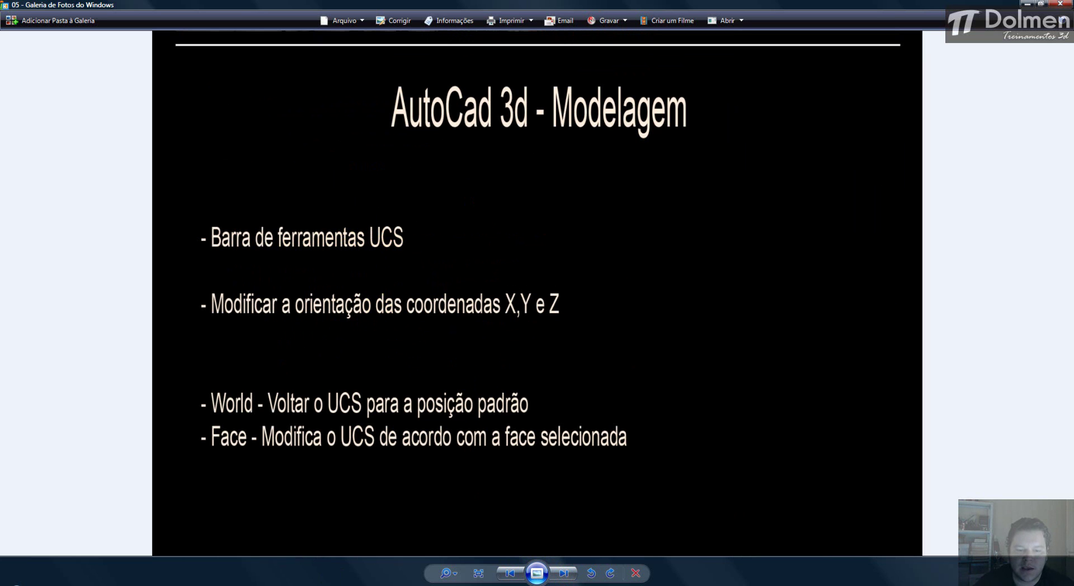
pyautogui.hotkey('alt', 'Tab')
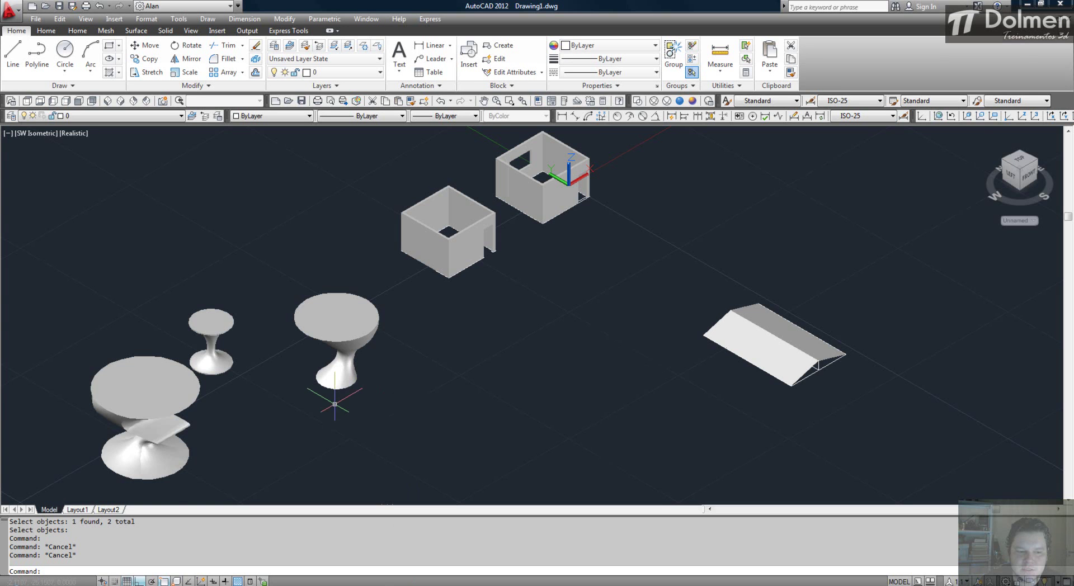
pyautogui.scroll(3, 582, 283)
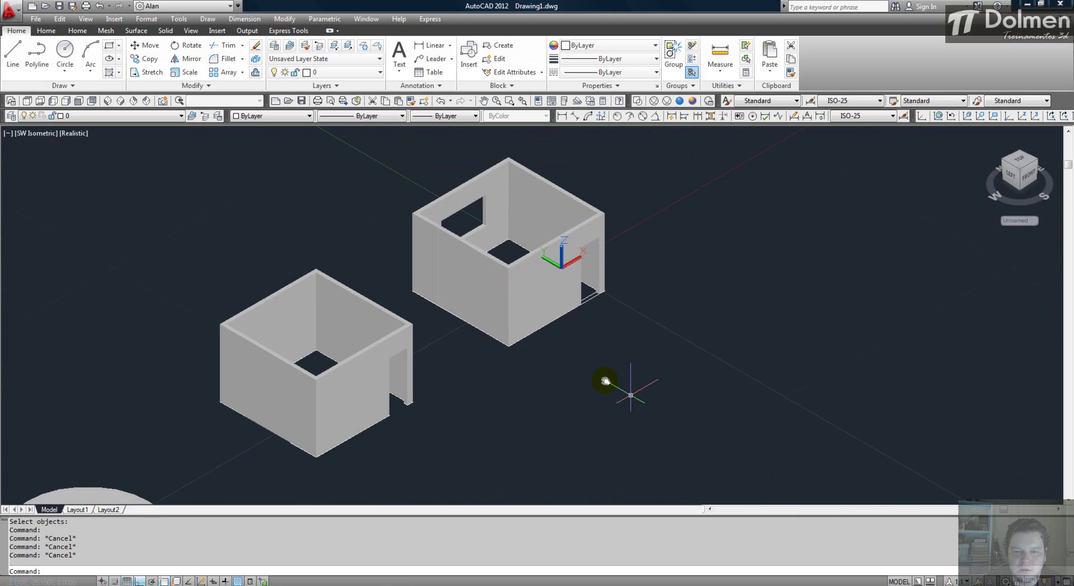
pyautogui.scroll(-2, 497, 303)
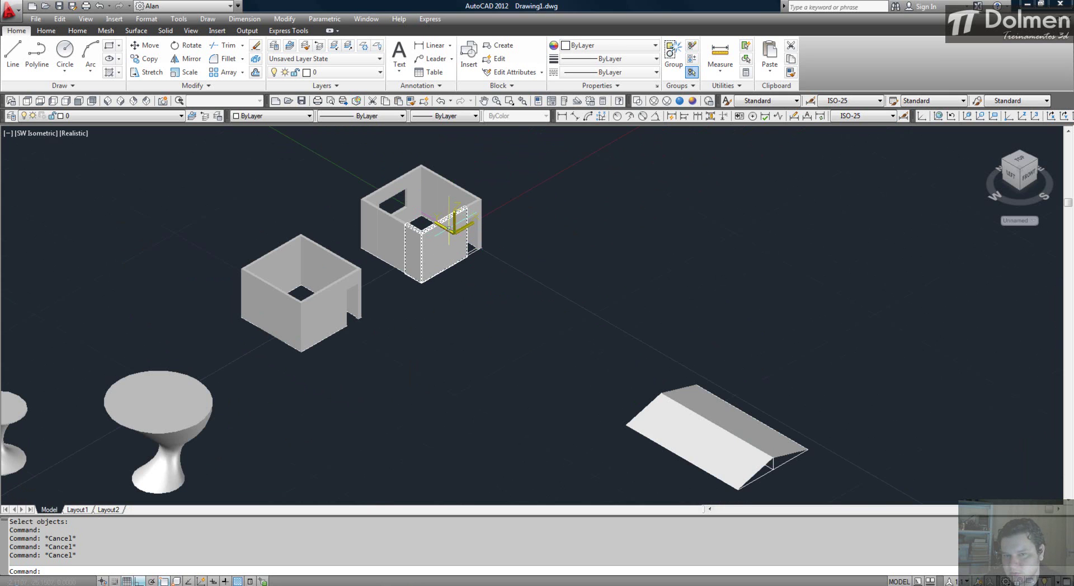
pyautogui.moveTo(440, 244)
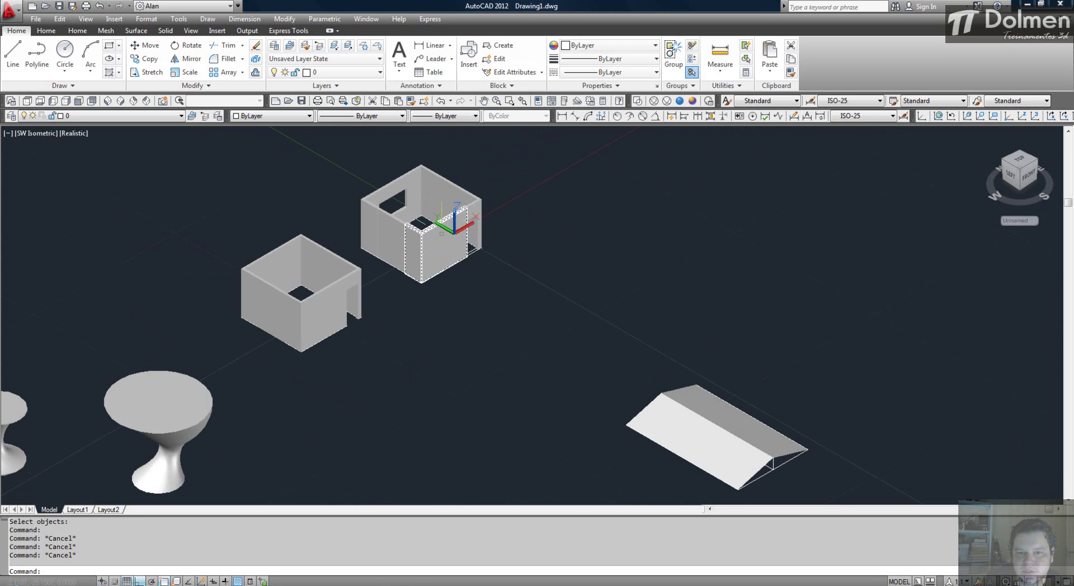
# Draw a horizontal line from the midpoint of the roof's front eave outward, away from the roof at 180°.
pyautogui.moveTo(699, 365); pyautogui.dragTo(526, 254, button='middle')
pyautogui.scroll(3, 588, 369)
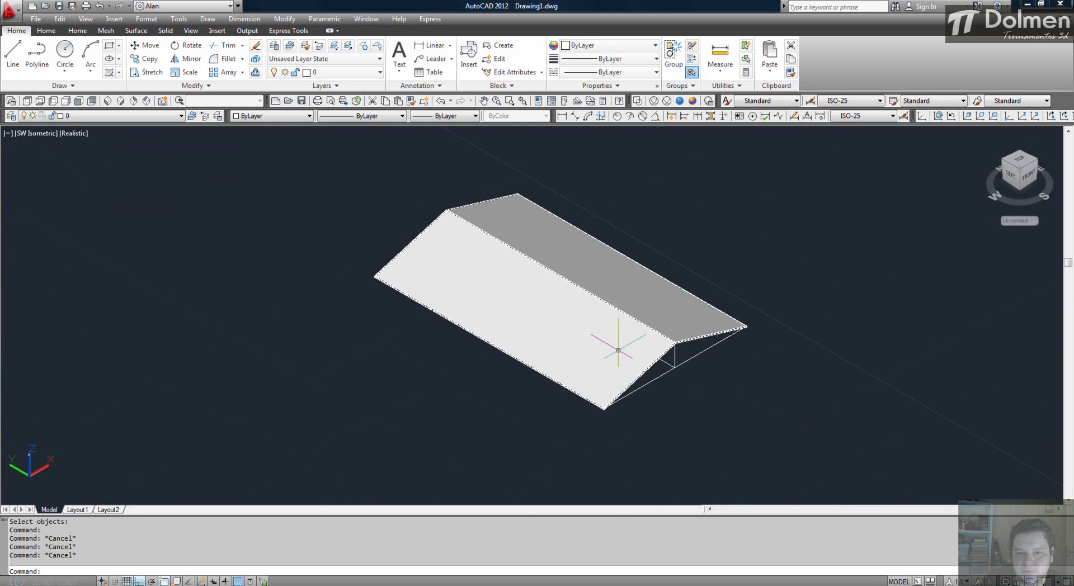
pyautogui.scroll(2, 620, 343)
pyautogui.moveTo(620, 343); pyautogui.dragTo(462, 339, button='middle')
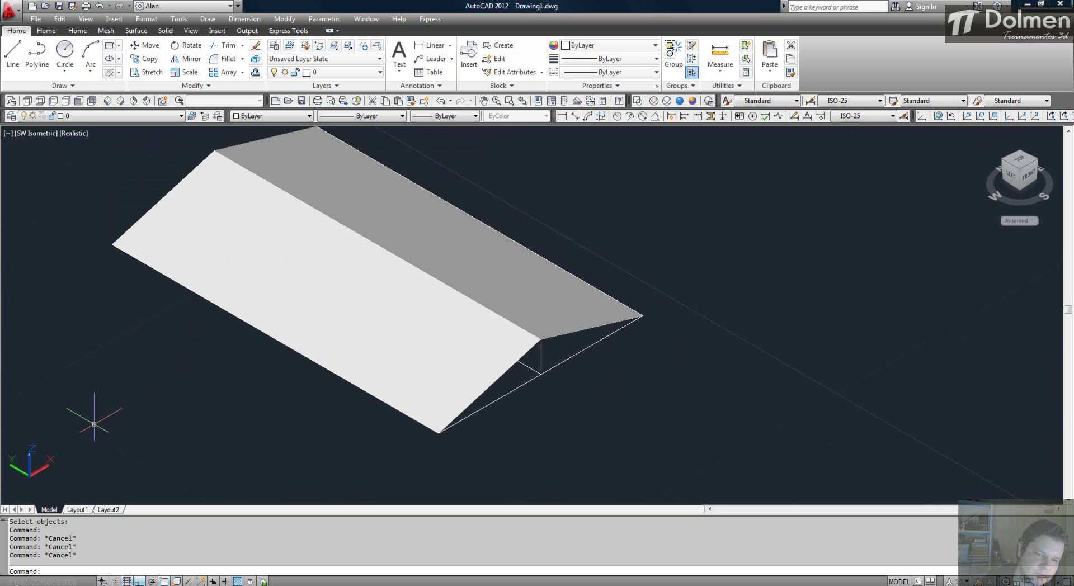
pyautogui.moveTo(313, 338); pyautogui.dragTo(387, 326, button='middle')
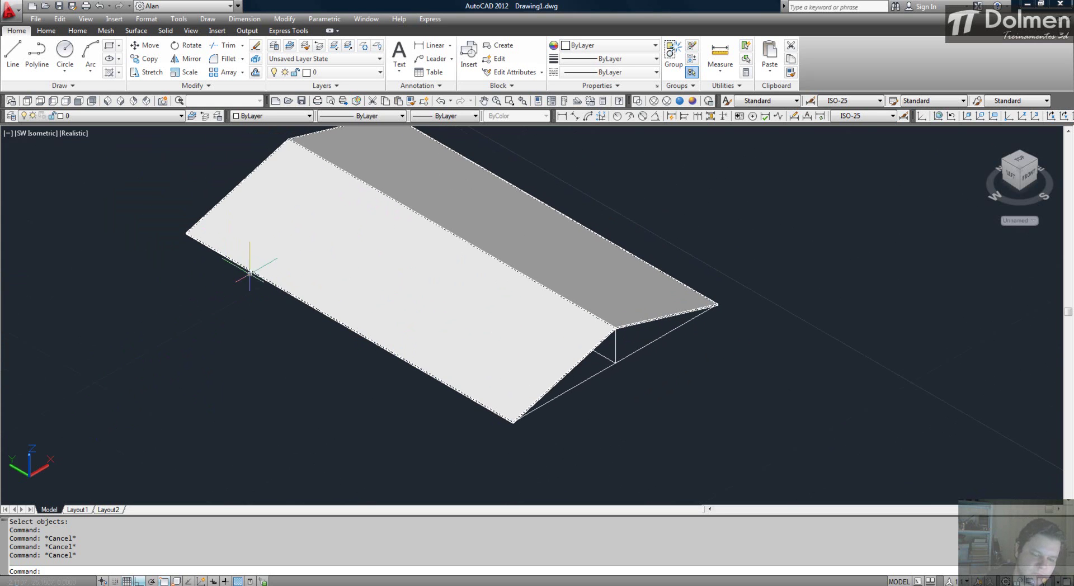
pyautogui.write('l LINE Specify first point:')
pyautogui.press('Return')
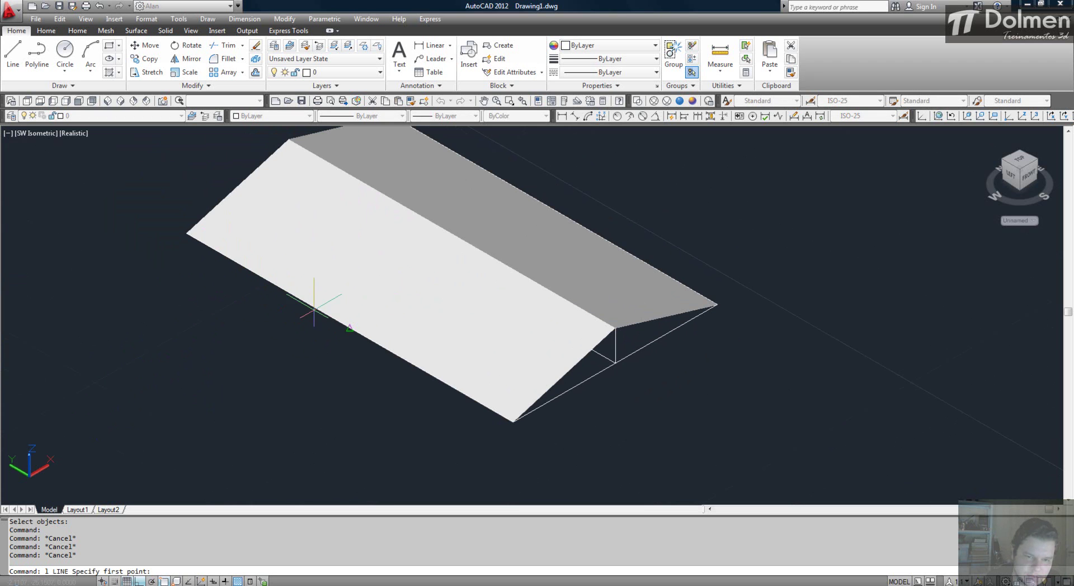
pyautogui.click(349, 324)
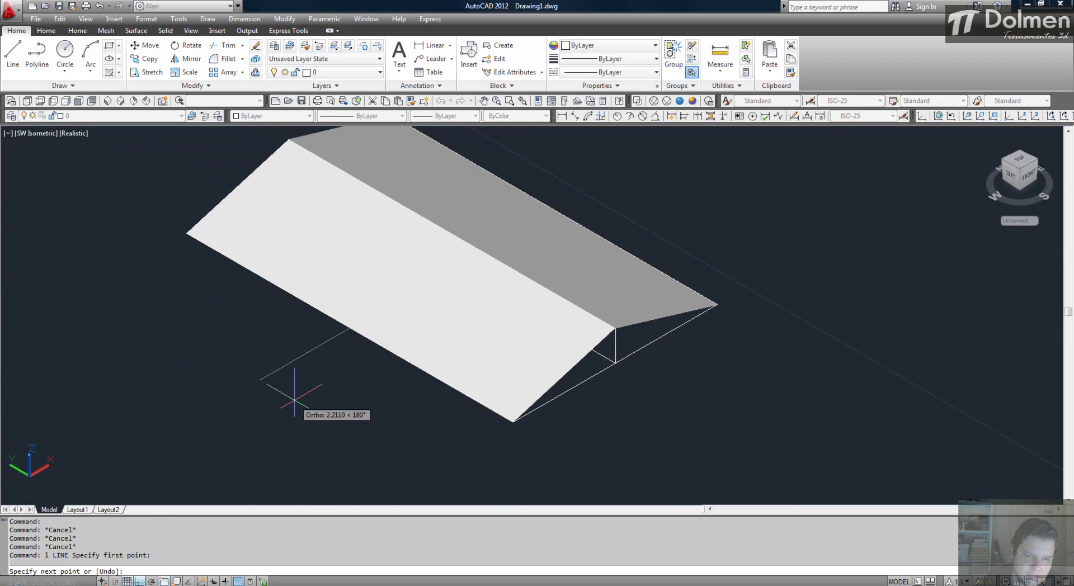
pyautogui.click(246, 418)
pyautogui.press('Return')
pyautogui.press('Escape')
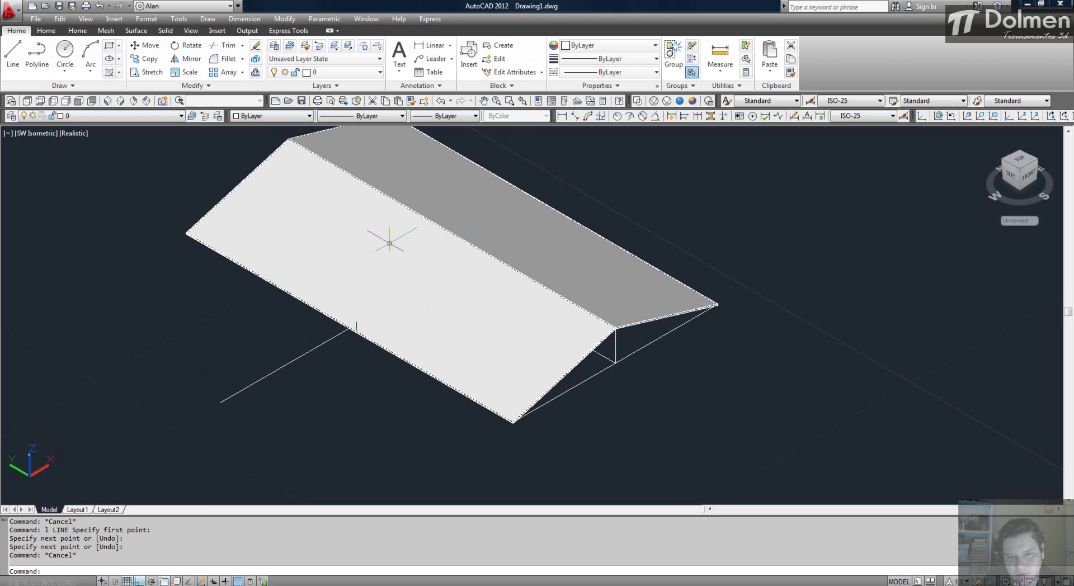
pyautogui.click(302, 357)
pyautogui.click(220, 402)
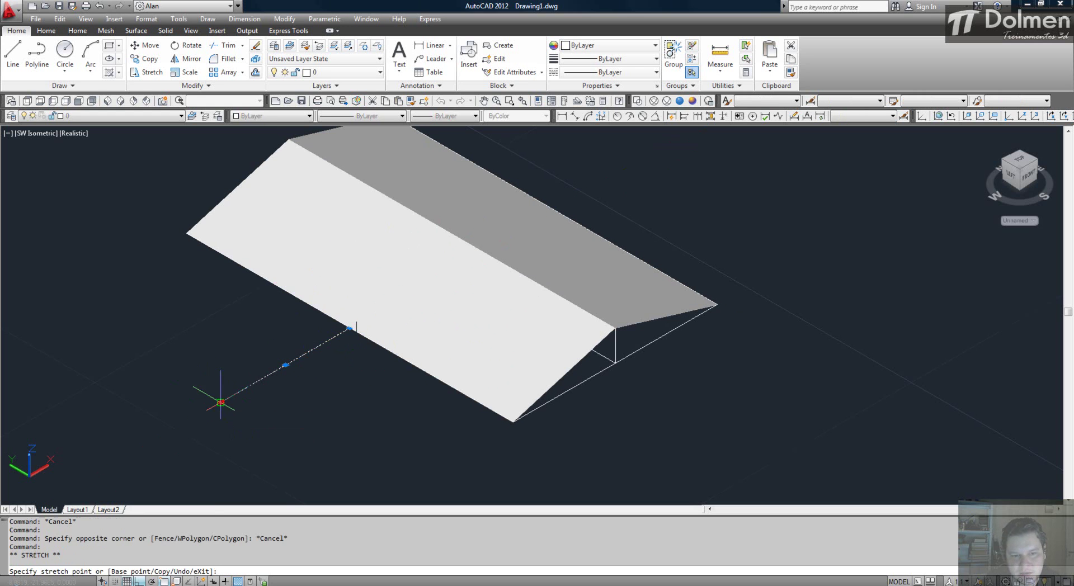
pyautogui.press('Escape')
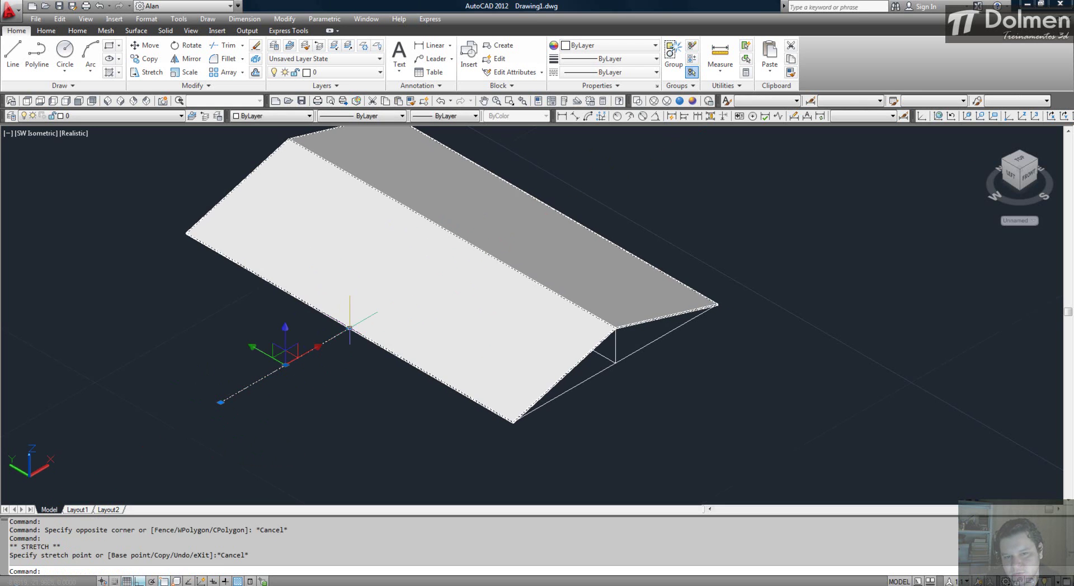
# Erase the line running outward from the midpoint of the roof's front eave.
pyautogui.press('Escape')
pyautogui.write('e')
pyautogui.press('space')
pyautogui.click(317, 346)
pyautogui.press('space')
pyautogui.press('Escape')
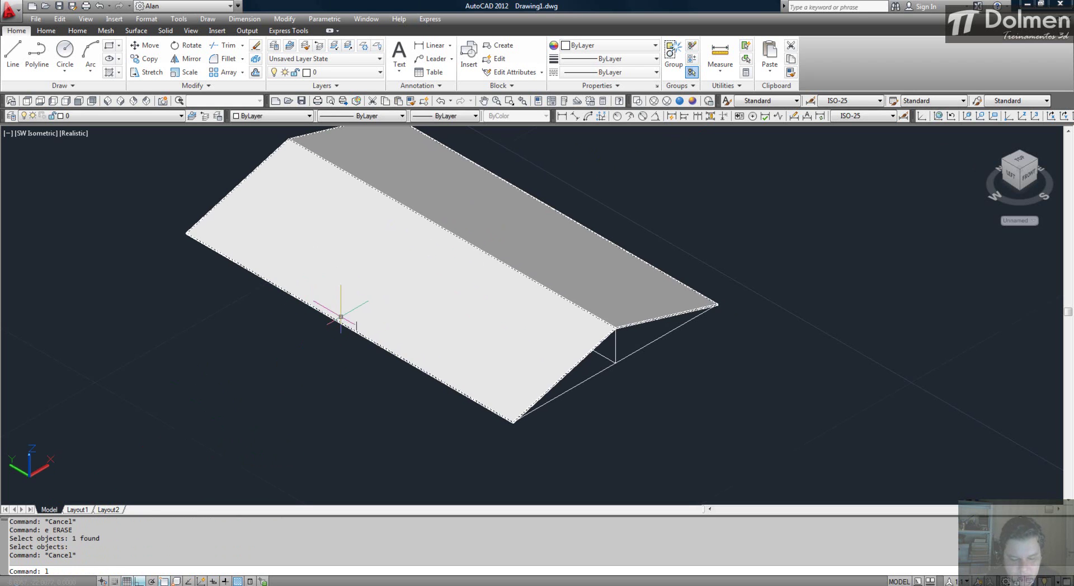
# Draw a 1-unit line outward from the front eave's midpoint, followed by a 1-unit segment parallel to the eave.
pyautogui.write('l')
pyautogui.press('space')
pyautogui.click(346, 325)
pyautogui.write('1')
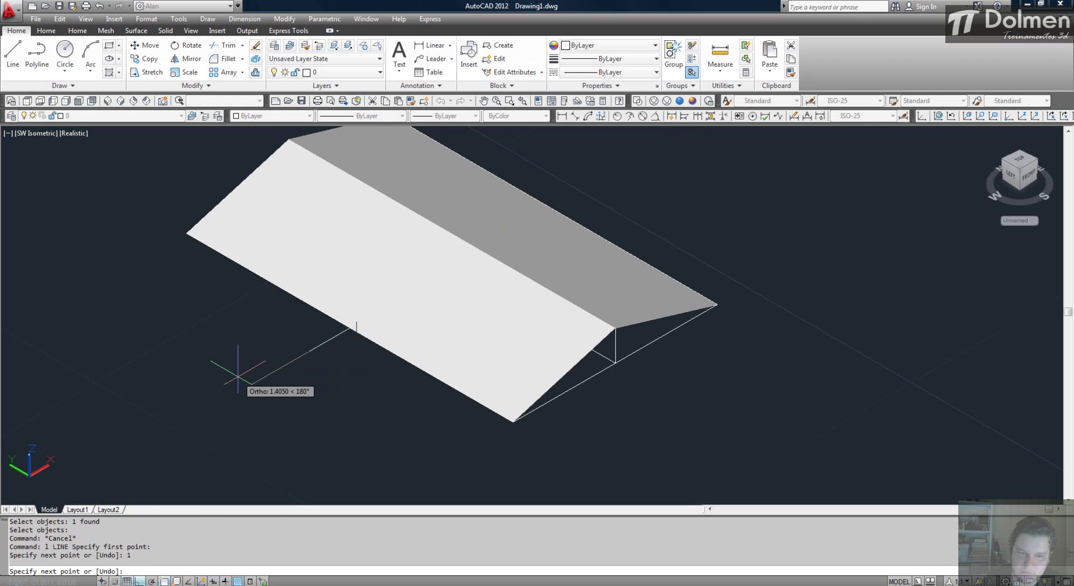
pyautogui.press('Return')
pyautogui.write('1')
pyautogui.press('Return')
pyautogui.press('Escape')
# Draw the opposite 1-unit segment from the centre line's outer end and connect both outer corners back to the eave.
pyautogui.press('space')
pyautogui.click(311, 352)
pyautogui.write('1')
pyautogui.press('Return')
pyautogui.click(401, 355)
pyautogui.press('Escape')
pyautogui.press('space')
pyautogui.click(269, 327)
pyautogui.write('1')
pyautogui.press('Return')
pyautogui.press('Escape')
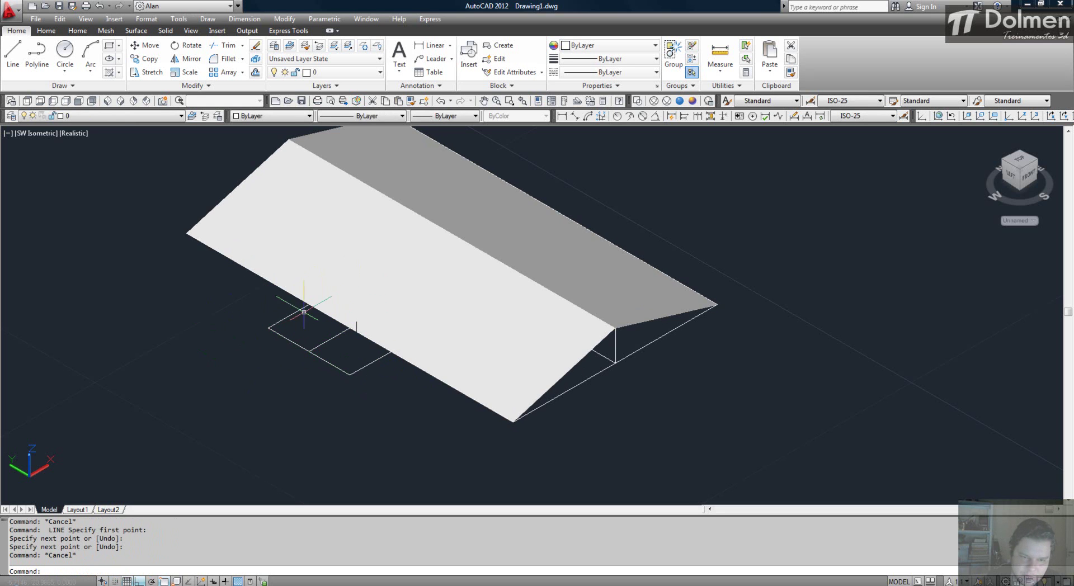
# Draw 0.3-unit vertical lines downward from both outer corners of the rectangle outline beside the front eave.
pyautogui.write('l')
pyautogui.press('Return')
pyautogui.click(270, 327)
pyautogui.write('.3')
pyautogui.press('Return')
pyautogui.press('Escape')
pyautogui.press('Return')
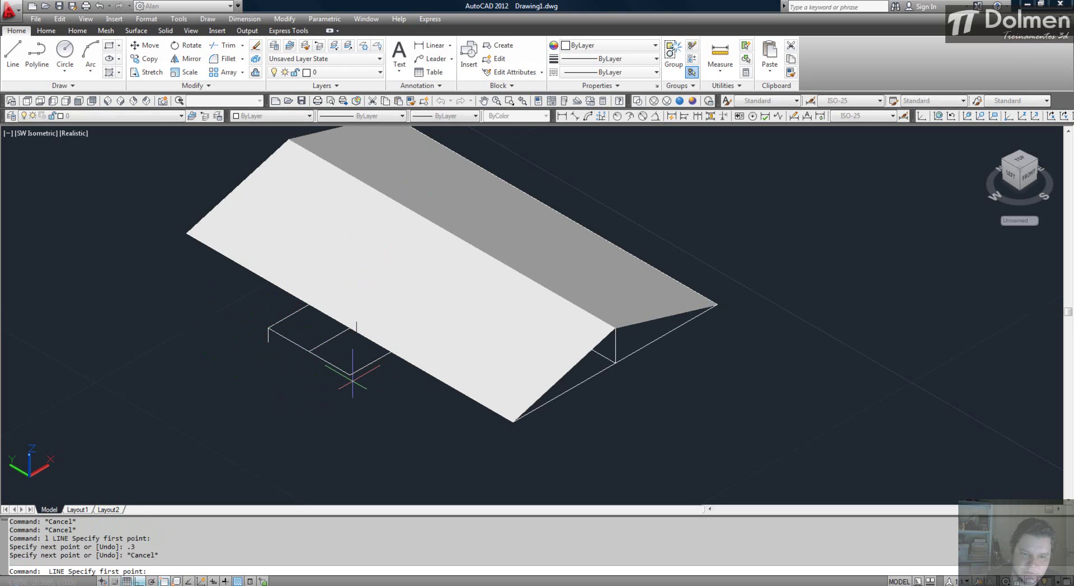
pyautogui.click(351, 374)
pyautogui.write('.3')
pyautogui.press('Return')
pyautogui.press('Return')
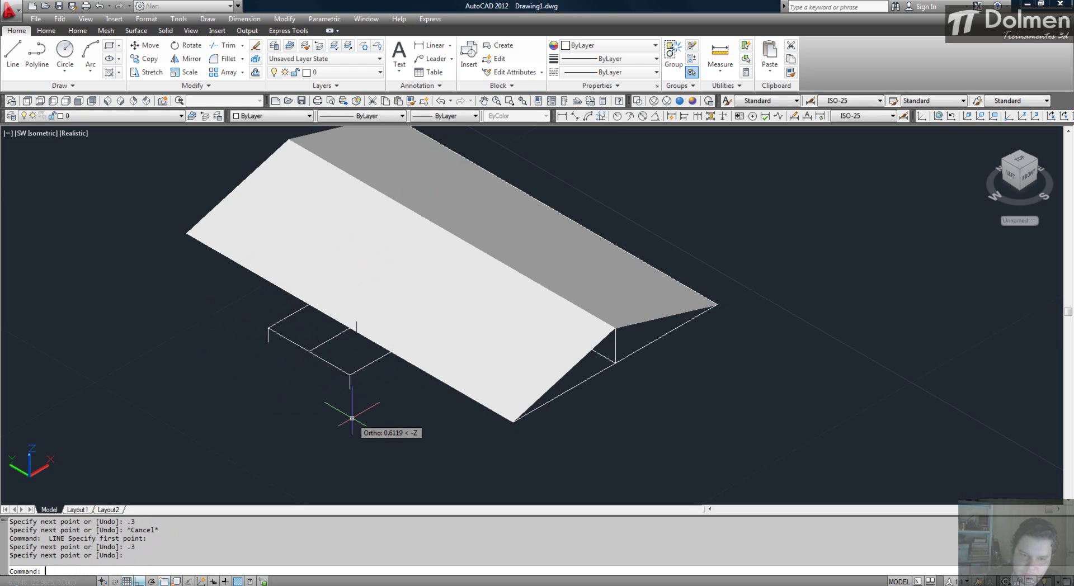
# Create a 3D face between the two eave points and the lower ends of the vertical lines.
pyautogui.scroll(1, 342, 349)
pyautogui.write('3f')
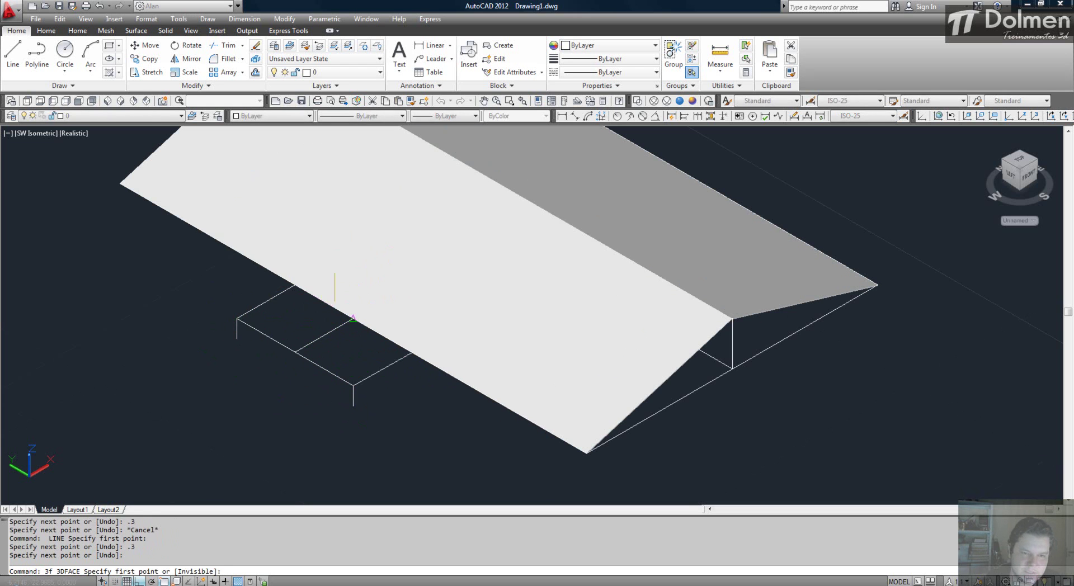
pyautogui.press('Return')
pyautogui.click(296, 282)
pyautogui.click(236, 338)
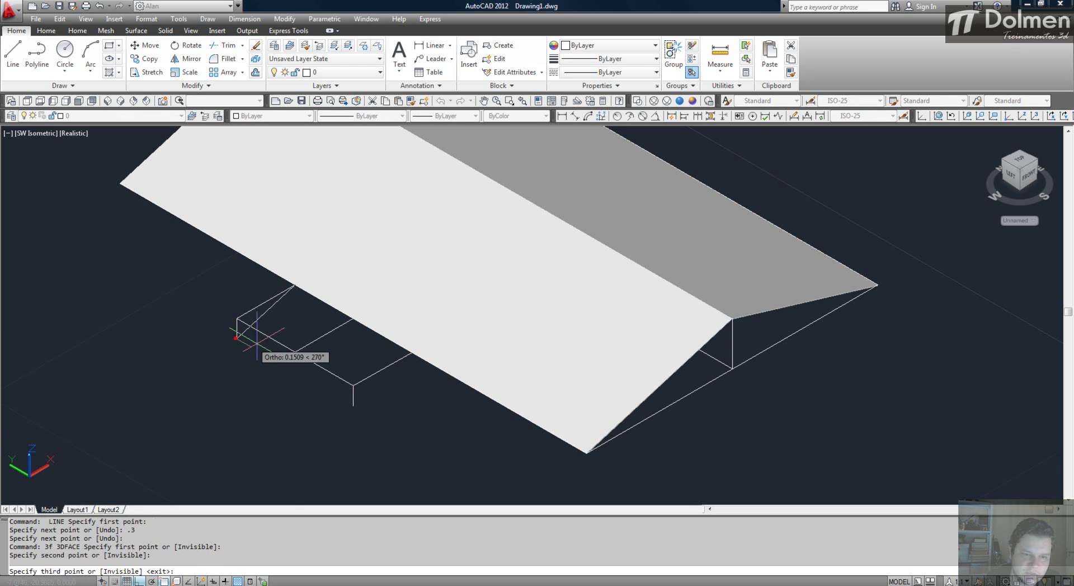
pyautogui.click(355, 406)
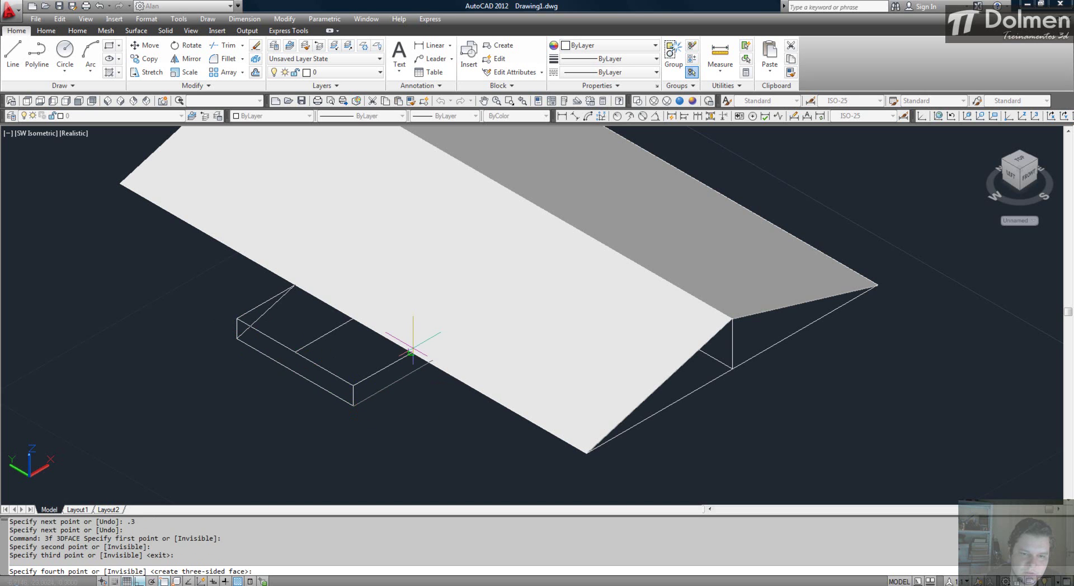
pyautogui.click(411, 354)
pyautogui.press('Escape')
# Erase the construction lines around the outer corner of the new sloped face.
pyautogui.write('e')
pyautogui.press('Return')
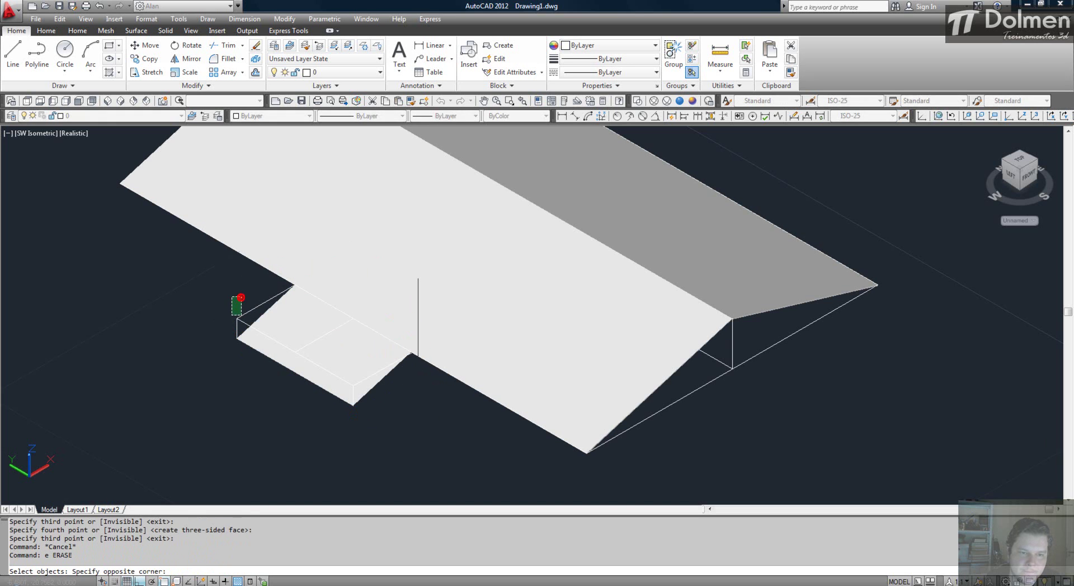
pyautogui.click(229, 320)
pyautogui.press('Return')
pyautogui.press('Escape')
pyautogui.write('e')
pyautogui.press('Return')
pyautogui.press('Escape')
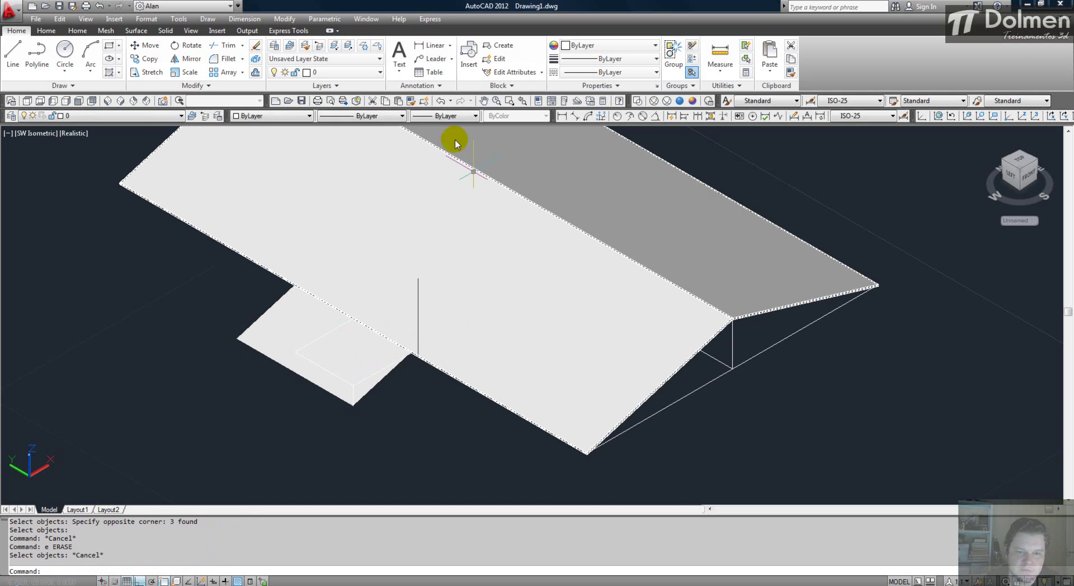
# Undo the erasures, the 3D face and the last vertical line.
pyautogui.moveTo(488, 269)
pyautogui.keyDown('shift'); pyautogui.mouseDown(button='middle')
pyautogui.moveTo(487, 287)
pyautogui.moveTo(463, 240)
pyautogui.moveTo(415, 227)
pyautogui.moveTo(477, 279)
pyautogui.mouseUp(button='middle'); pyautogui.keyUp('shift')
pyautogui.hotkey('ctrl', 'z')
pyautogui.hotkey('ctrl', 'z')
pyautogui.hotkey('ctrl', 'z')
pyautogui.hotkey('ctrl', 'z')
pyautogui.hotkey('ctrl', 'z')
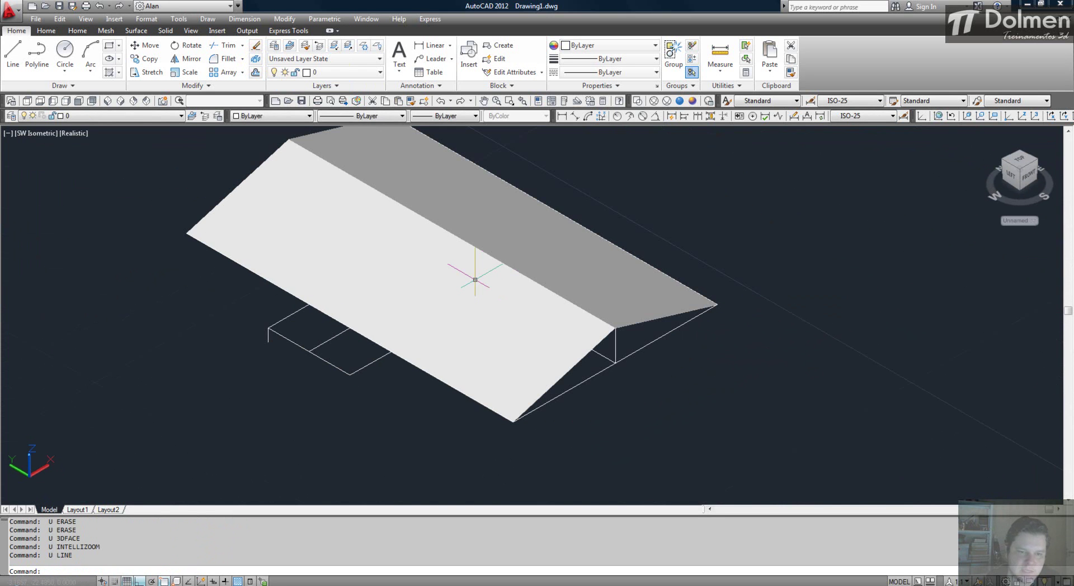
# Erase all the remaining construction lines beside the front eave, leaving only the roof and its base lines.
pyautogui.write('e')
pyautogui.press('Return')
pyautogui.click(352, 337)
pyautogui.click(307, 407)
pyautogui.press('Return')
pyautogui.press('Escape')
pyautogui.write('e')
pyautogui.press('Return')
pyautogui.click(295, 322)
pyautogui.click(256, 349)
pyautogui.press('Return')
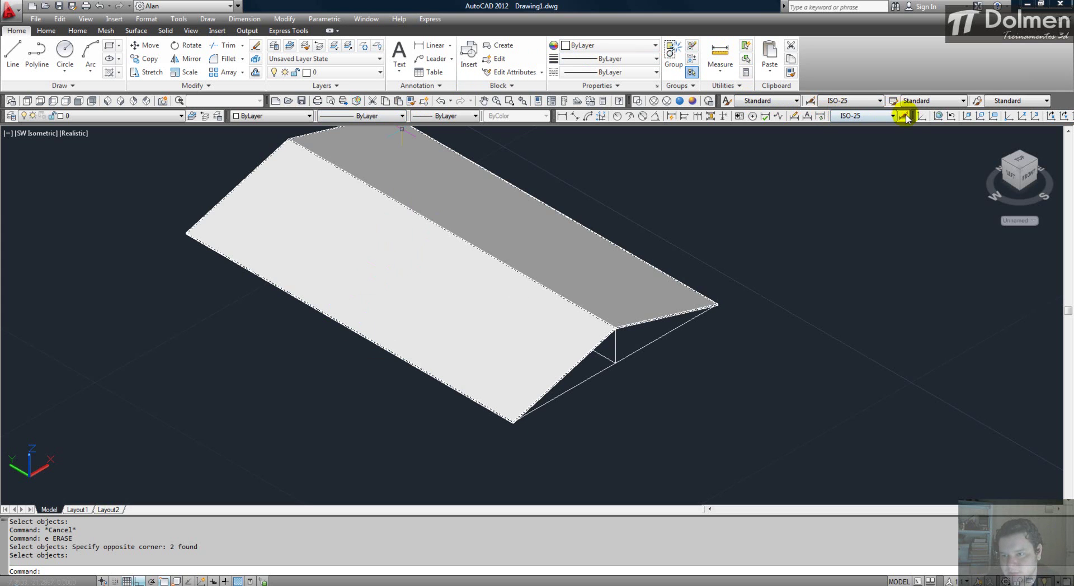
# Undock the UCS toolbar and place it floating over the empty drawing area beside the roof.
pyautogui.moveTo(913, 119); pyautogui.dragTo(895, 155)
pyautogui.moveTo(699, 207)
pyautogui.mouseDown()
pyautogui.moveTo(687, 208)
pyautogui.moveTo(705, 199)
pyautogui.mouseUp()
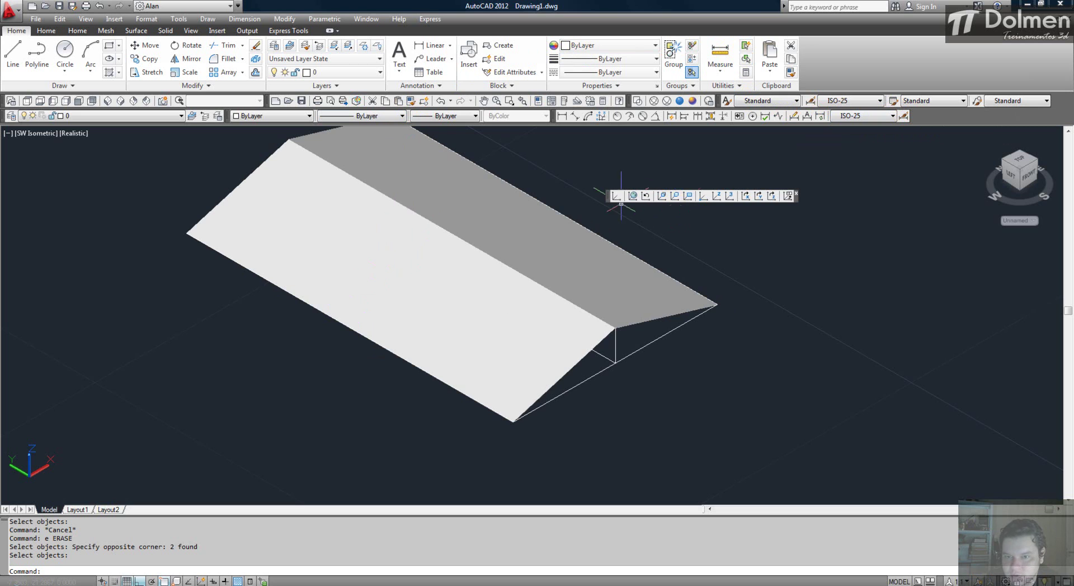
pyautogui.click(633, 196)
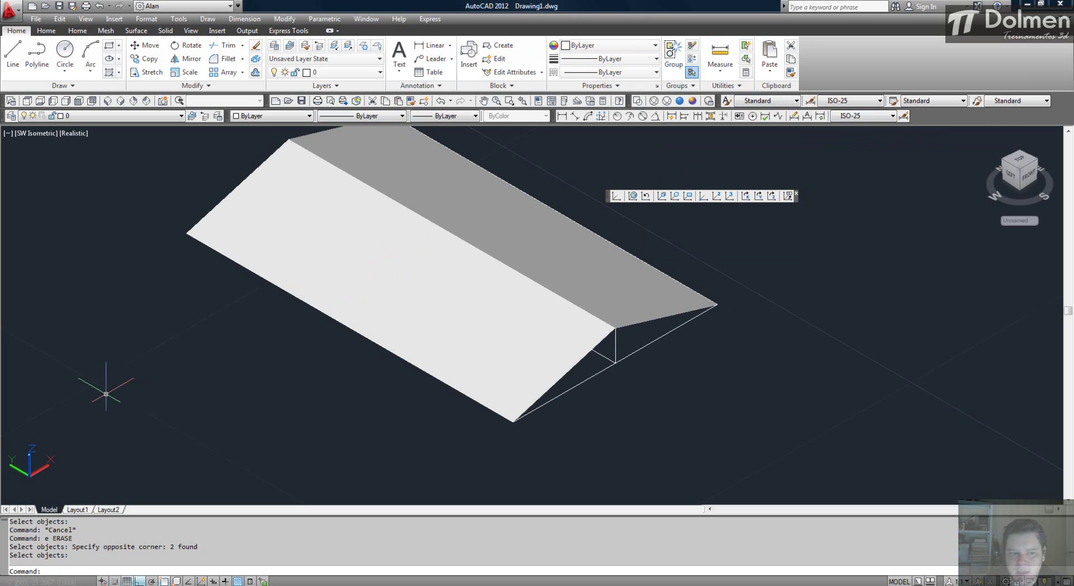
pyautogui.click(632, 196)
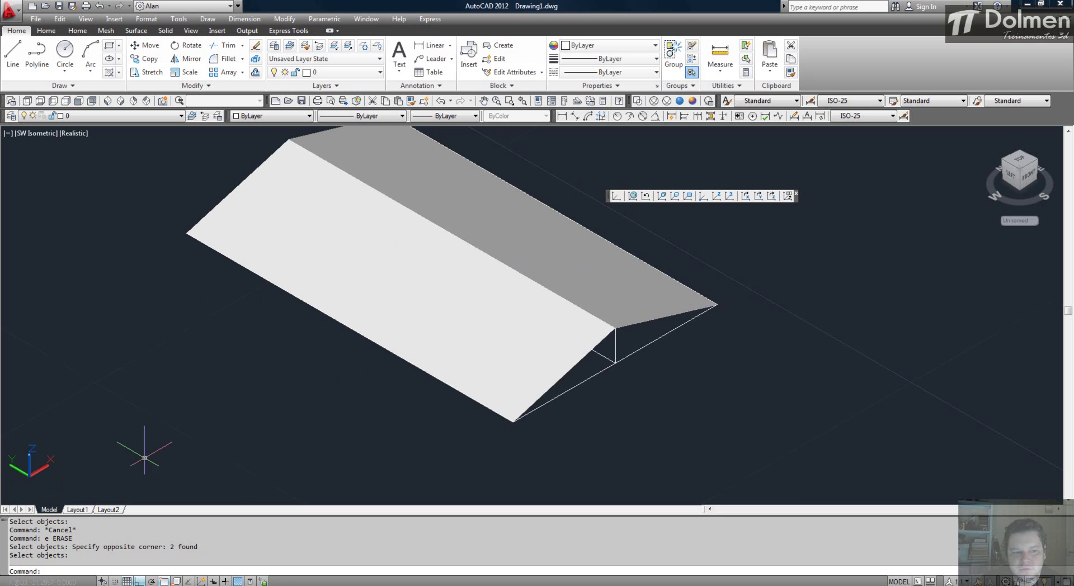
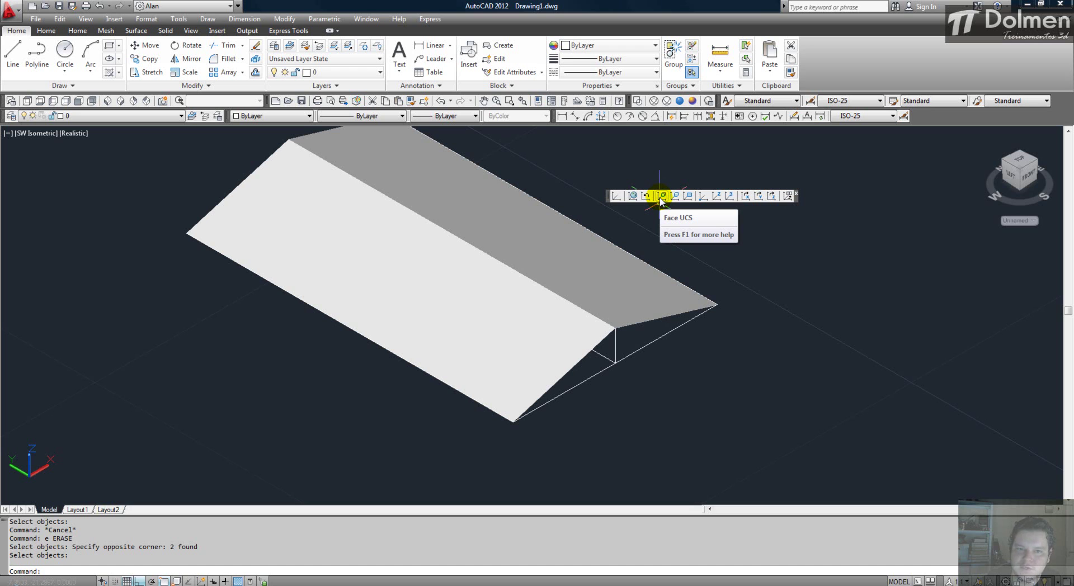
# Align the UCS to the front roof slope with Face UCS and accept the proposed orientation.
pyautogui.click(661, 197)
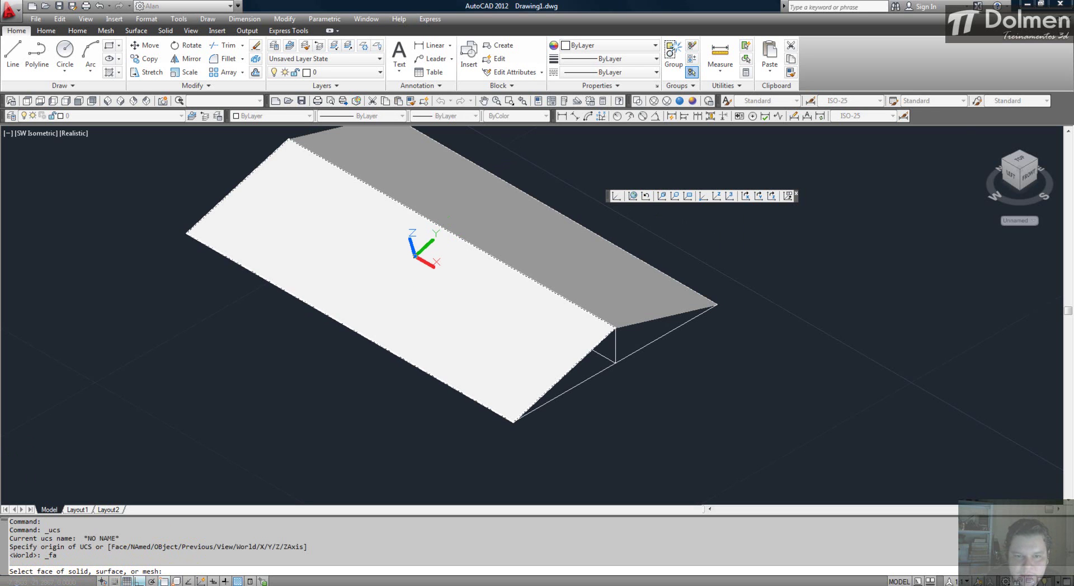
pyautogui.click(401, 273)
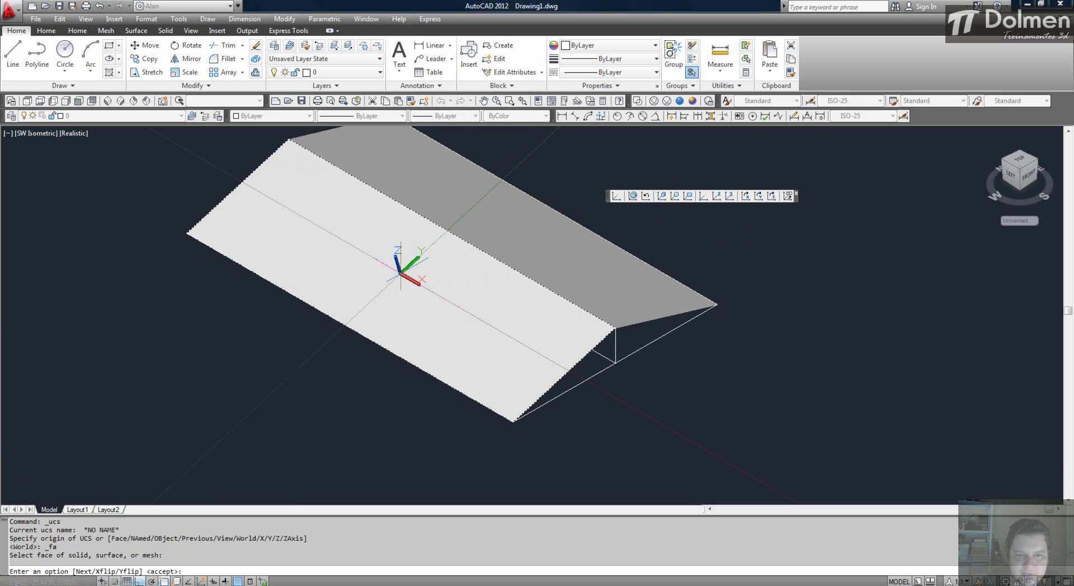
pyautogui.press('Return')
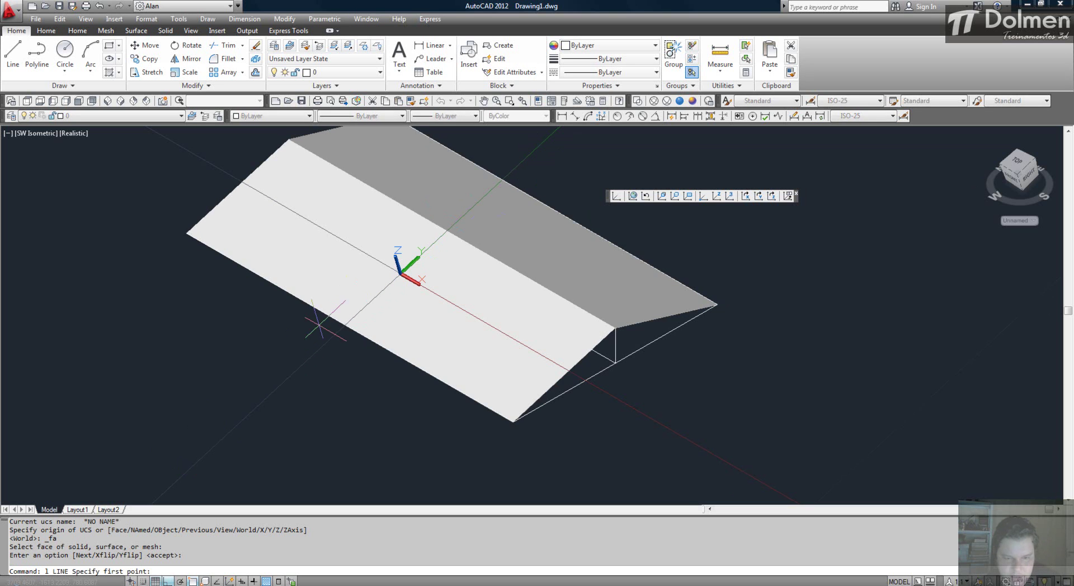
# Draw a line from the front eave's midpoint 1 unit down the slope at 270°, continuing 1 unit at 180° back to the eave.
pyautogui.write('l')
pyautogui.press('Return')
pyautogui.click(352, 328)
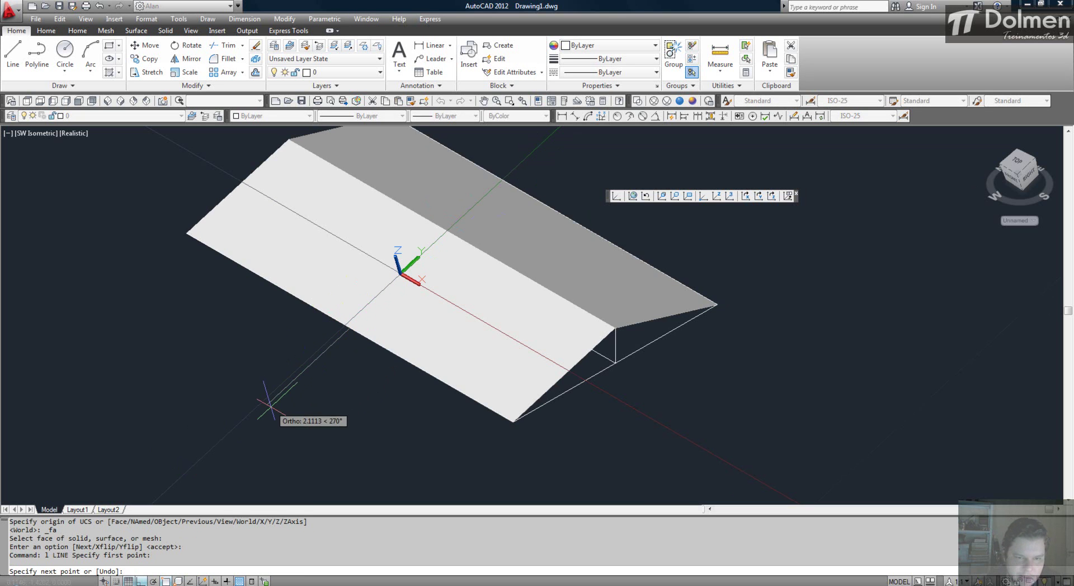
pyautogui.write('1')
pyautogui.press('Return')
pyautogui.write('1')
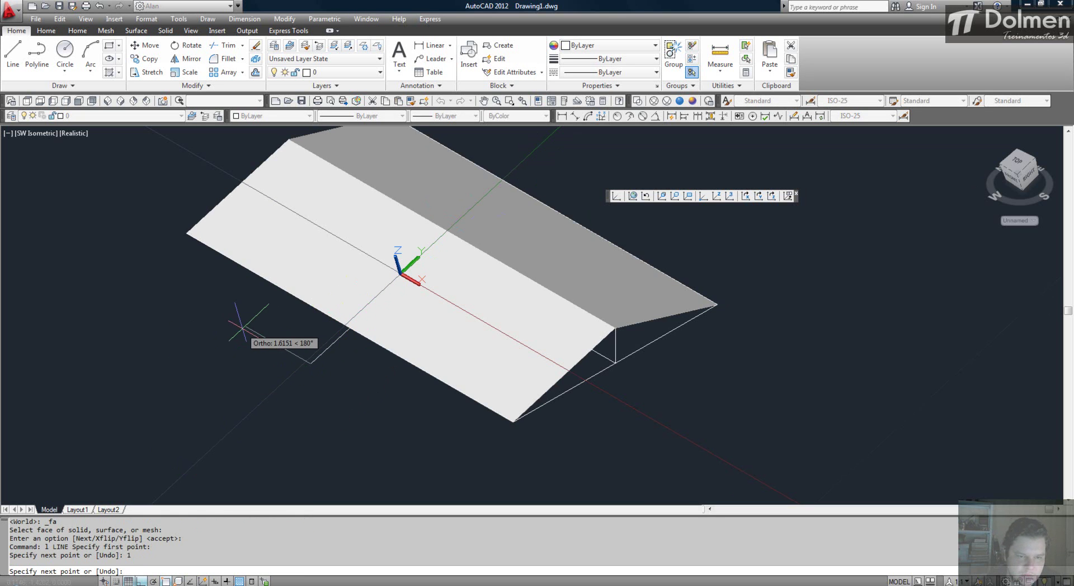
pyautogui.press('Return')
pyautogui.press('Escape')
# Draw the other half of the outline, 1 unit sideways from the centre line's outer end and back to the eave.
pyautogui.press('Return')
pyautogui.click(311, 363)
pyautogui.write('1')
pyautogui.press('Return')
pyautogui.press('Escape')
# Erase the centre line inside the rectangle outline beside the front eave.
pyautogui.write('e')
pyautogui.press('Return')
pyautogui.click(338, 341)
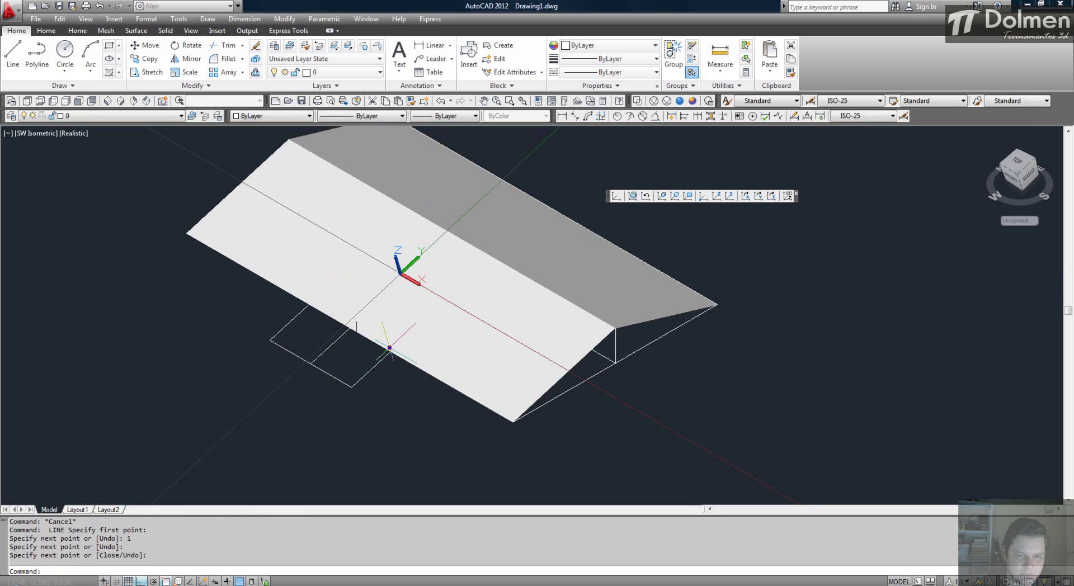
pyautogui.press('Return')
pyautogui.keyDown('shift'); pyautogui.moveTo(388, 376); pyautogui.dragTo(365, 361, button='middle'); pyautogui.keyUp('shift')
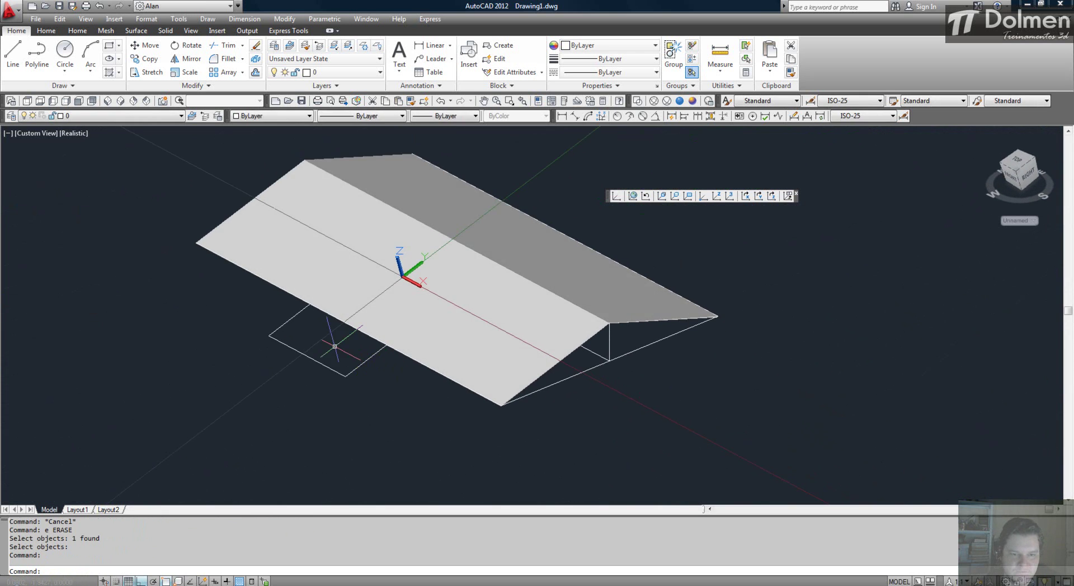
pyautogui.scroll(2, 336, 346)
pyautogui.press('Escape')
pyautogui.press('Escape')
pyautogui.press('Escape')
pyautogui.write('bo')
pyautogui.press('Return')
pyautogui.press('Escape')
pyautogui.press('Escape')
pyautogui.press('Escape')
# Presspull the rectangular area beside the eave to the roof's lower front corner so it matches the roof's thickness.
pyautogui.write('press')
pyautogui.press('Return')
pyautogui.click(336, 366)
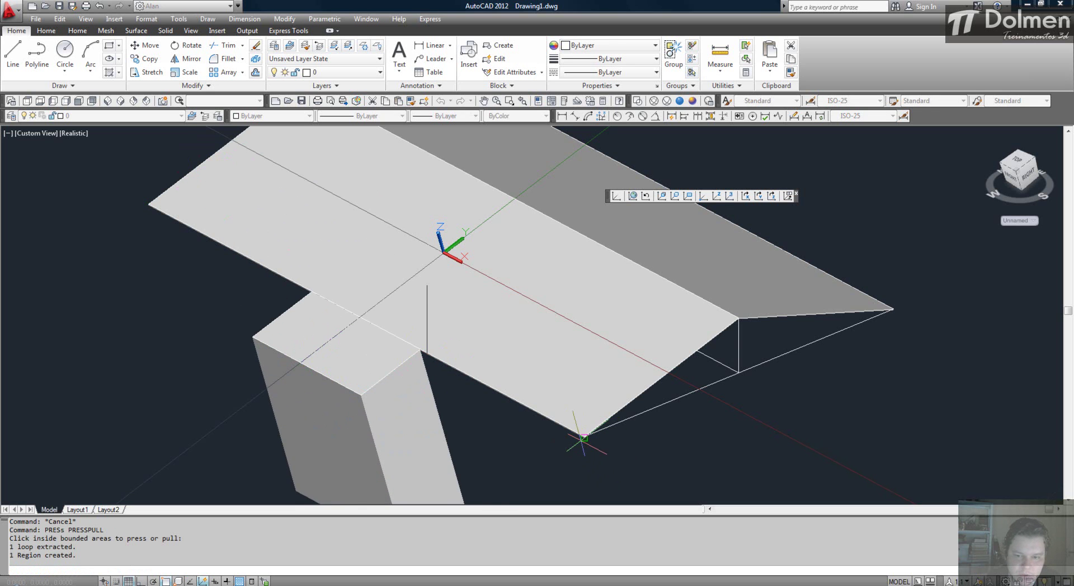
pyautogui.click(577, 441)
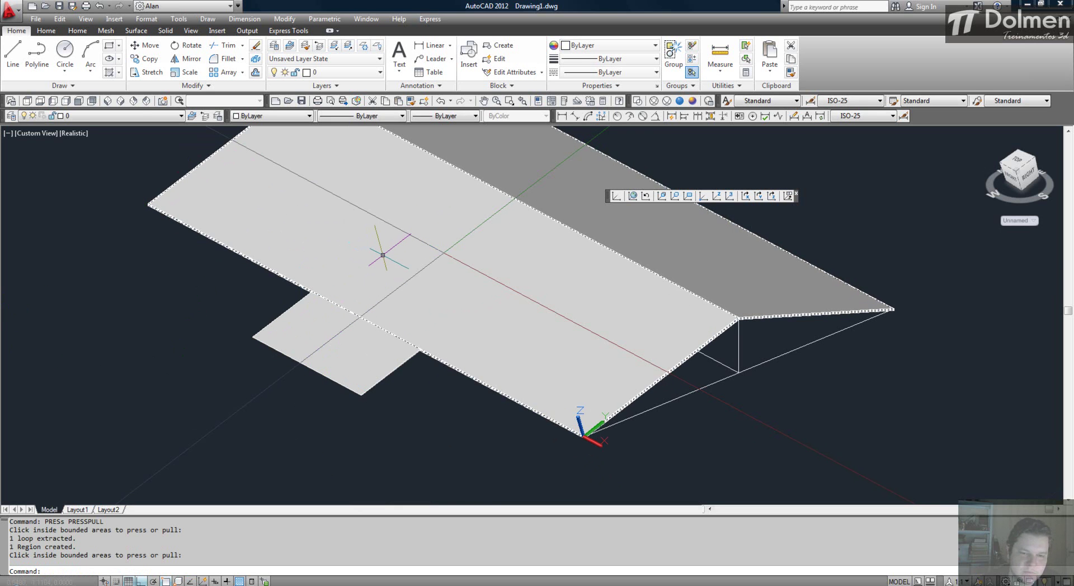
pyautogui.scroll(-4, 452, 295)
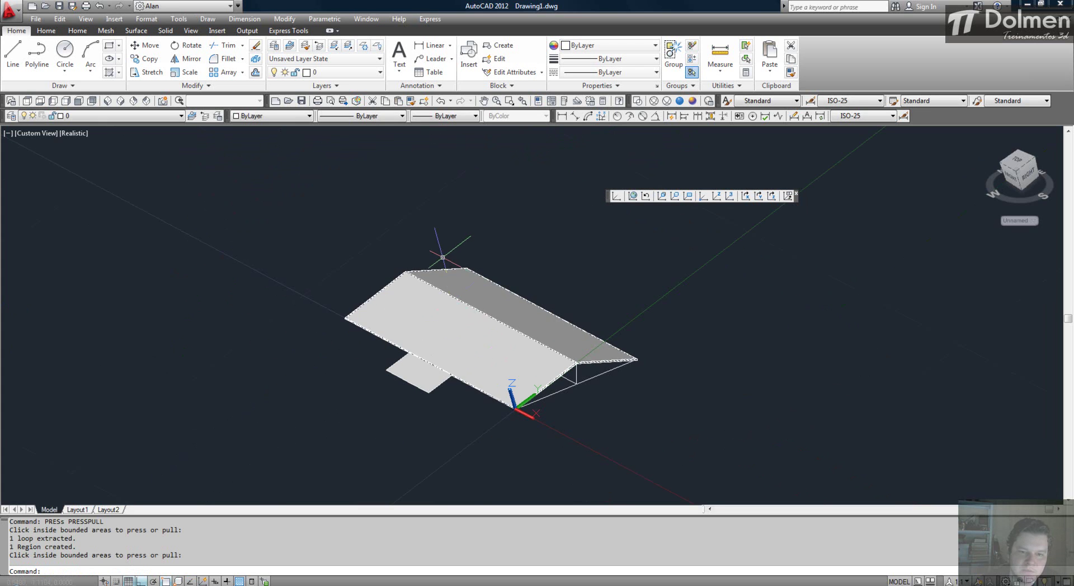
pyautogui.press('Escape')
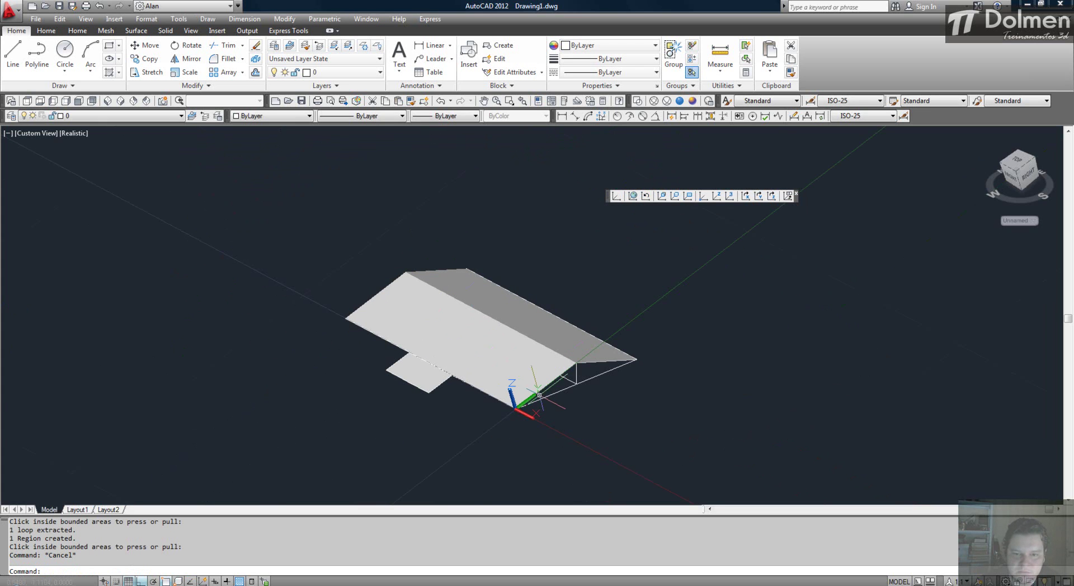
pyautogui.scroll(4, 542, 394)
pyautogui.press('Escape')
pyautogui.write('l')
pyautogui.press('Return')
pyautogui.click(691, 426)
pyautogui.press('Escape')
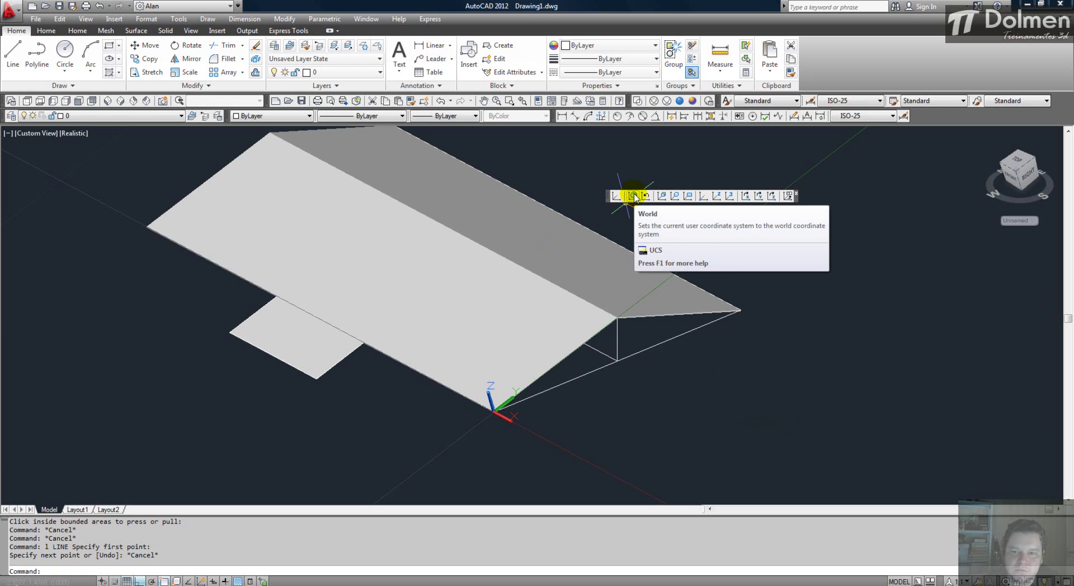
# Restore the World UCS and align the UCS to the outer face of the house wall beside the doorway.
pyautogui.click(634, 196)
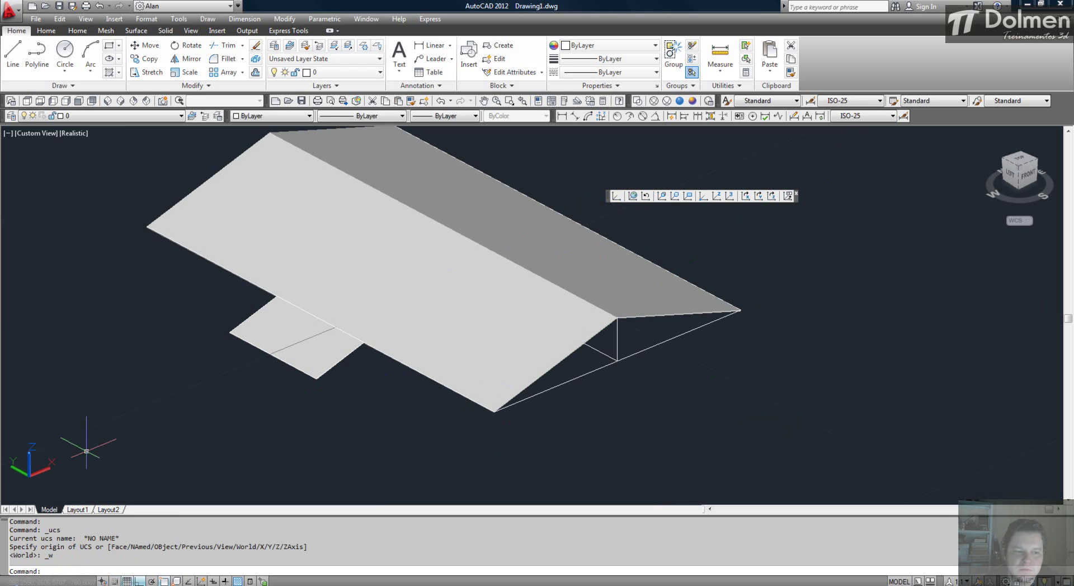
pyautogui.moveTo(491, 239); pyautogui.dragTo(626, 330, button='middle')
pyautogui.scroll(-5, 625, 331)
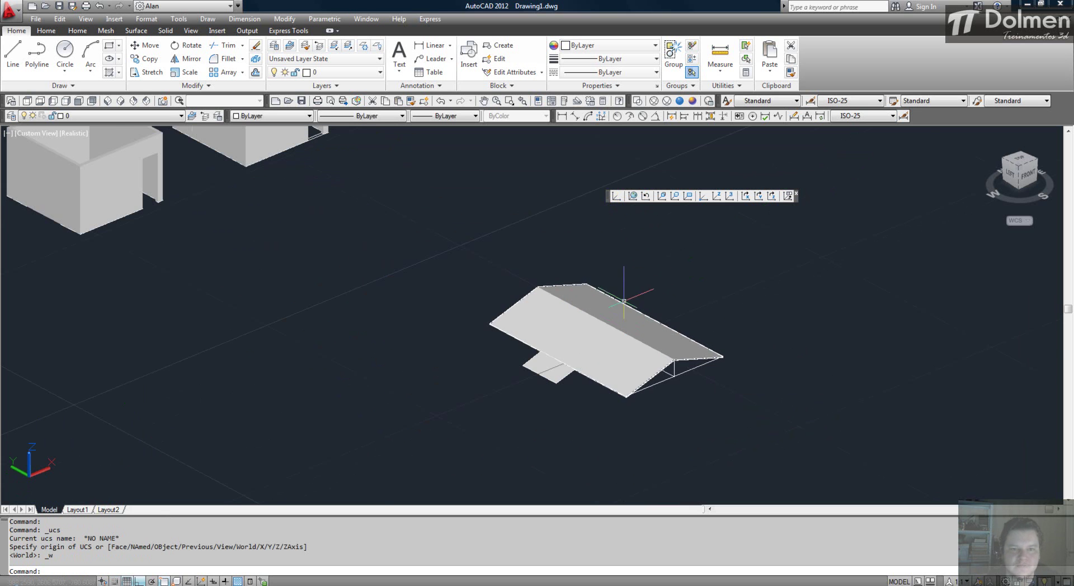
pyautogui.moveTo(451, 288); pyautogui.dragTo(674, 360, button='middle')
pyautogui.scroll(5, 503, 280)
pyautogui.press('Escape')
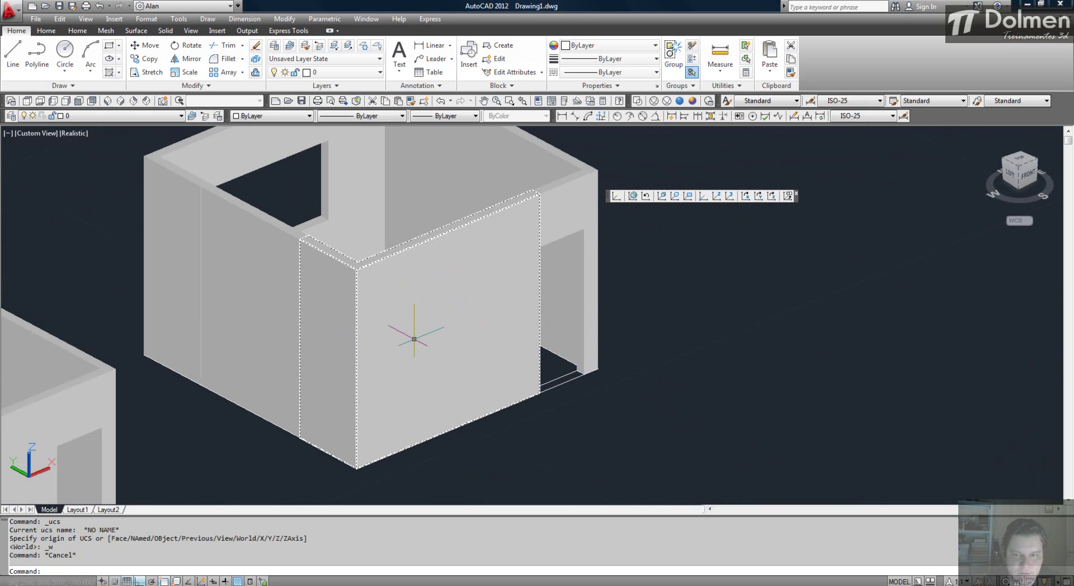
pyautogui.press('Escape')
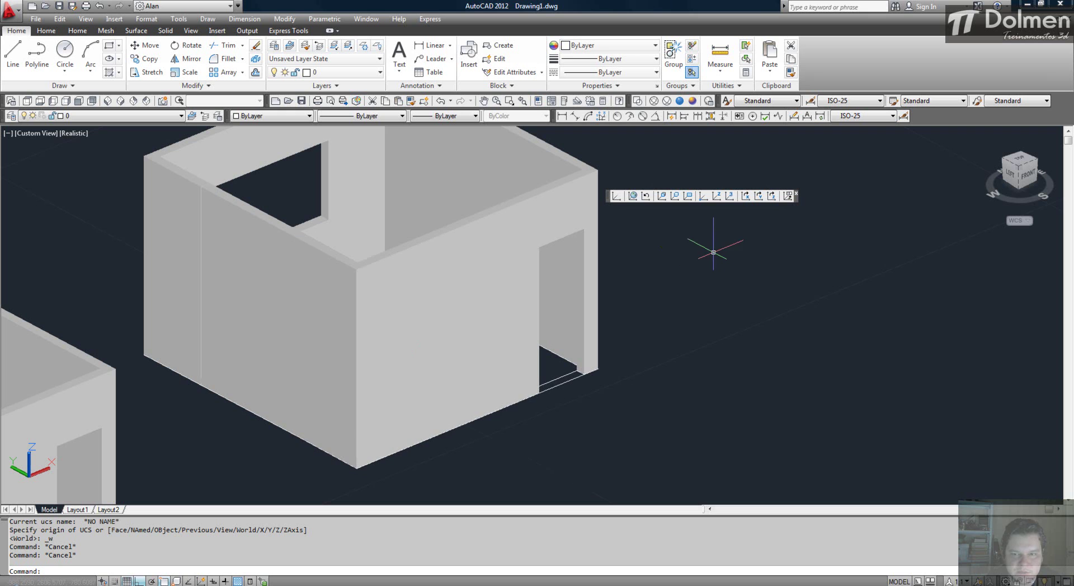
pyautogui.click(661, 197)
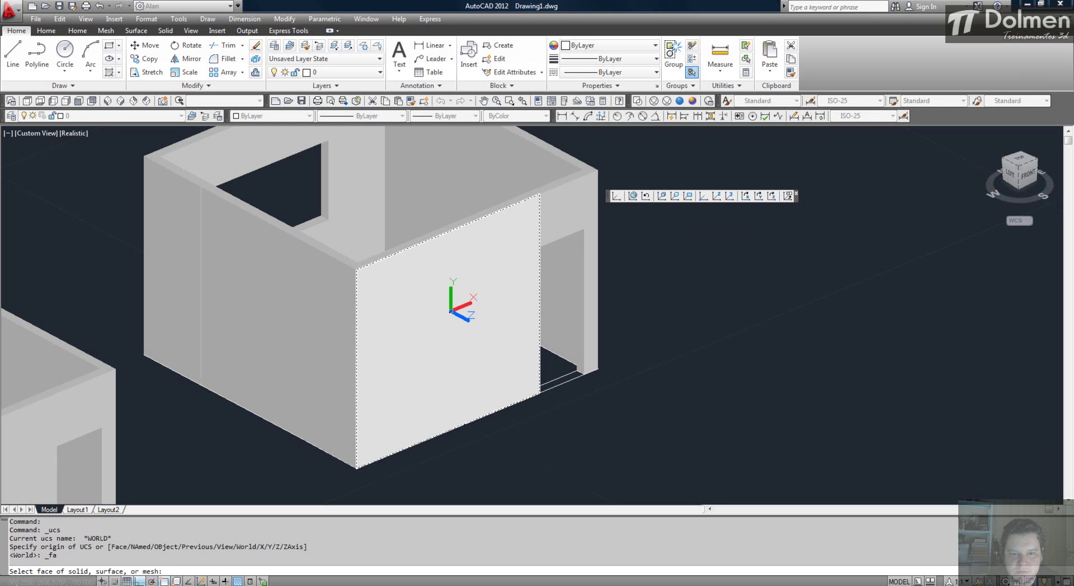
pyautogui.click(450, 311)
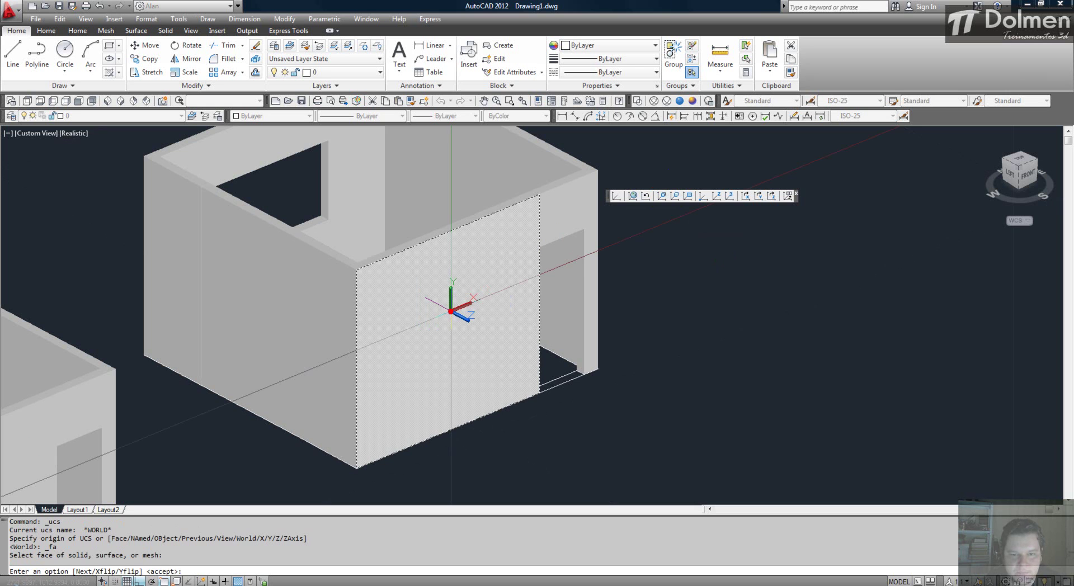
pyautogui.press('Return')
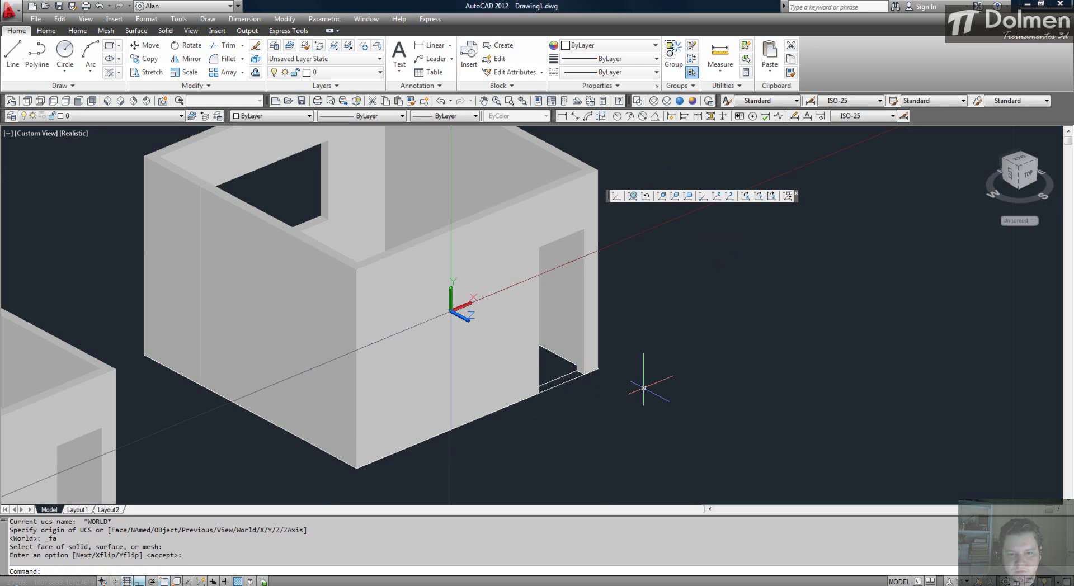
# Draw a freehand rectangle on the outer face of the house wall beside the doorway.
pyautogui.press('Escape')
pyautogui.press('Escape')
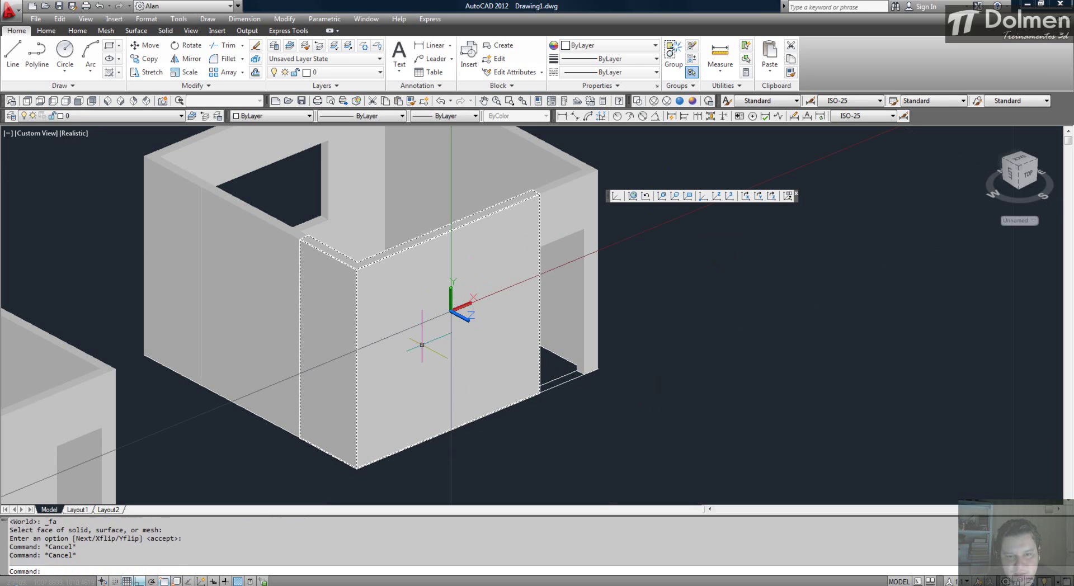
pyautogui.write('rec')
pyautogui.press('Return')
pyautogui.click(405, 300)
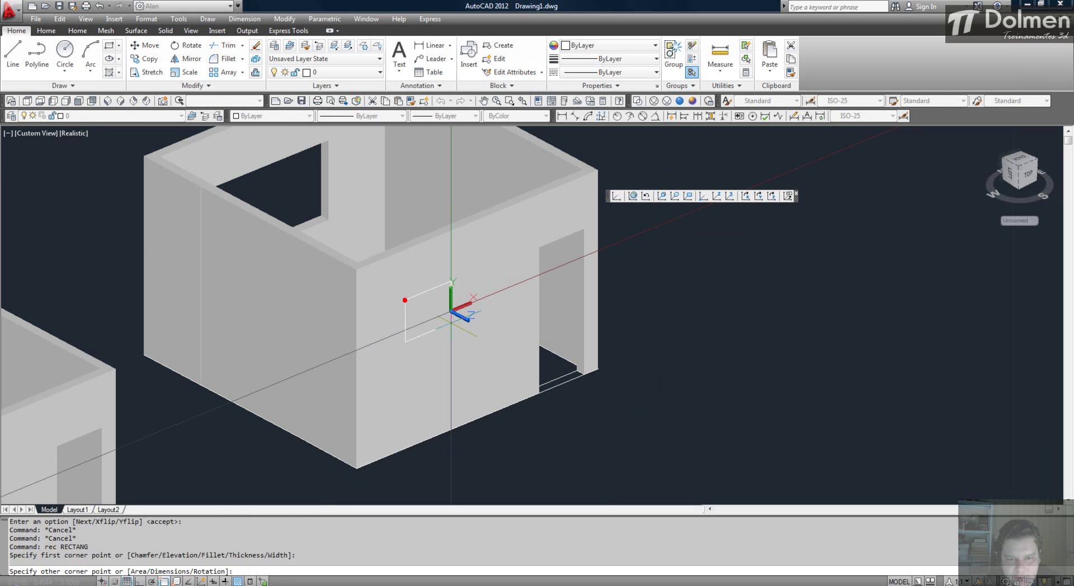
pyautogui.click(508, 342)
pyautogui.press('Escape')
# Extrude the wall rectangle outward about 4.14 units into a long box.
pyautogui.write('ext')
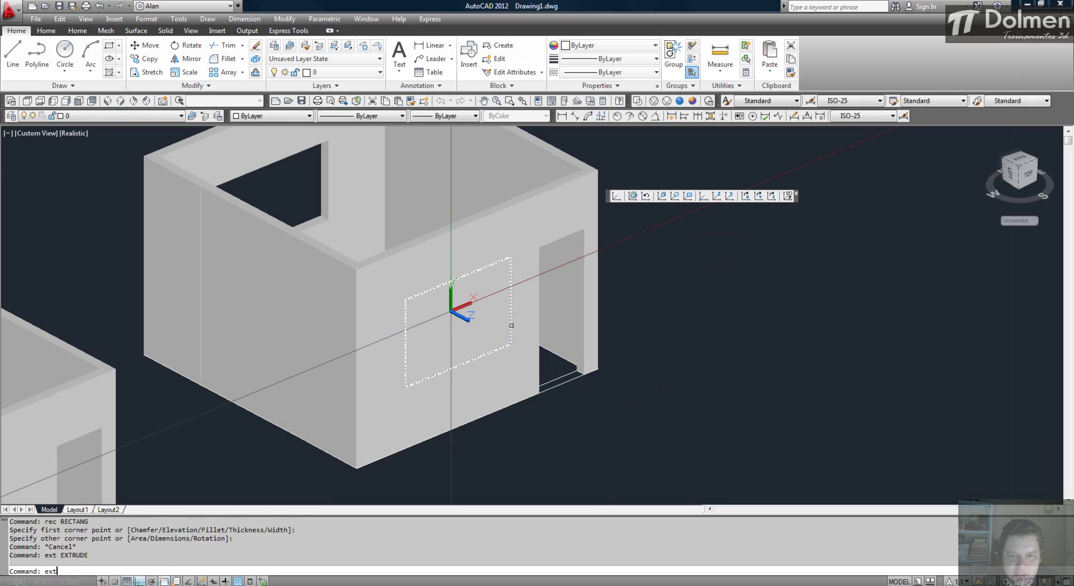
pyautogui.press('Return')
pyautogui.click(508, 324)
pyautogui.press('Return')
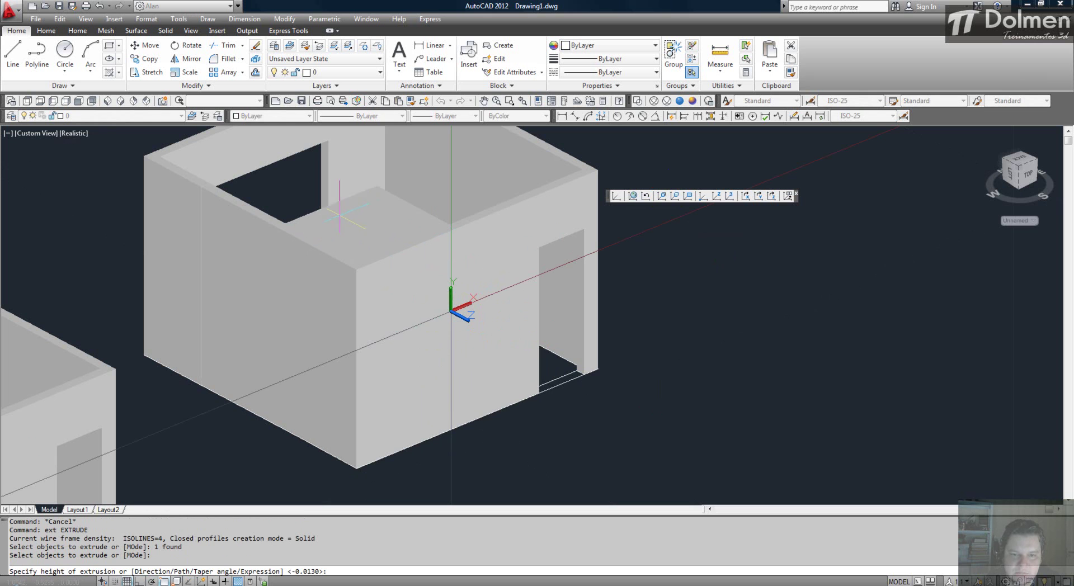
pyautogui.click(663, 410)
pyautogui.press('Escape')
pyautogui.scroll(-2, 598, 402)
pyautogui.moveTo(636, 433); pyautogui.dragTo(698, 377, button='middle')
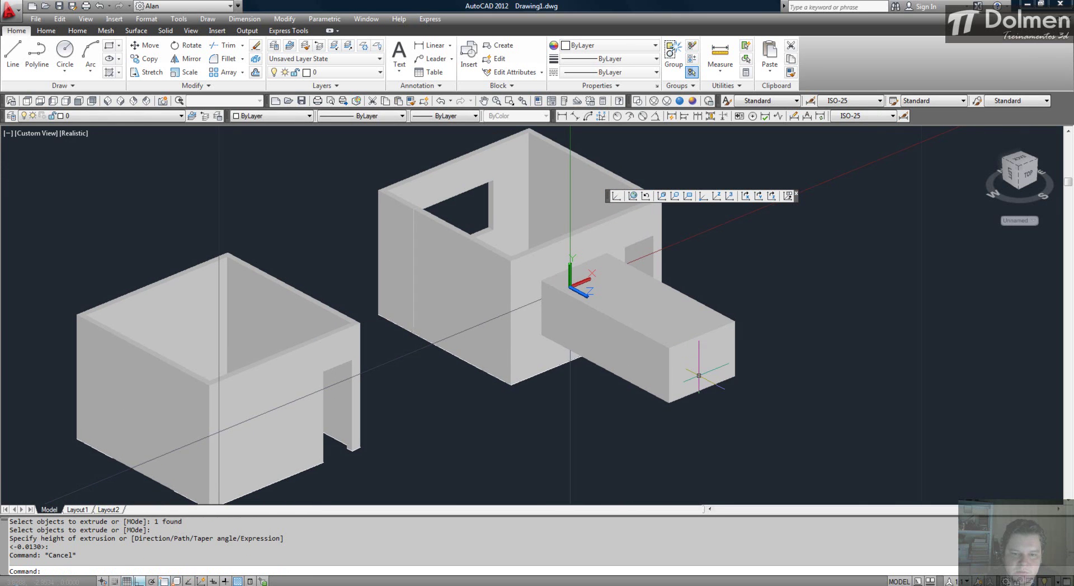
pyautogui.write('rec')
pyautogui.press('Return')
pyautogui.click(472, 276)
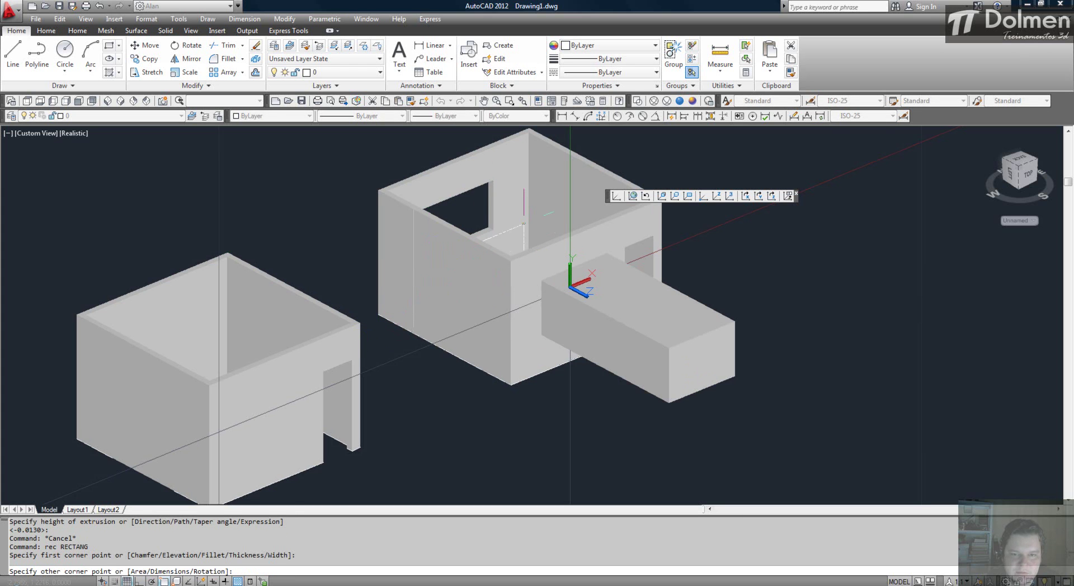
pyautogui.press('Escape')
pyautogui.press('Return')
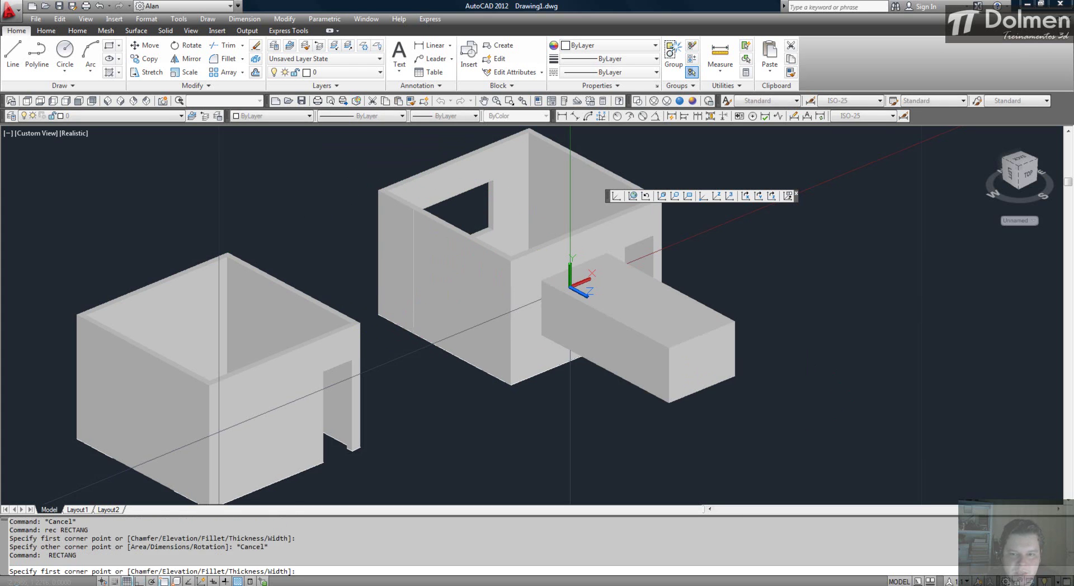
pyautogui.click(813, 409)
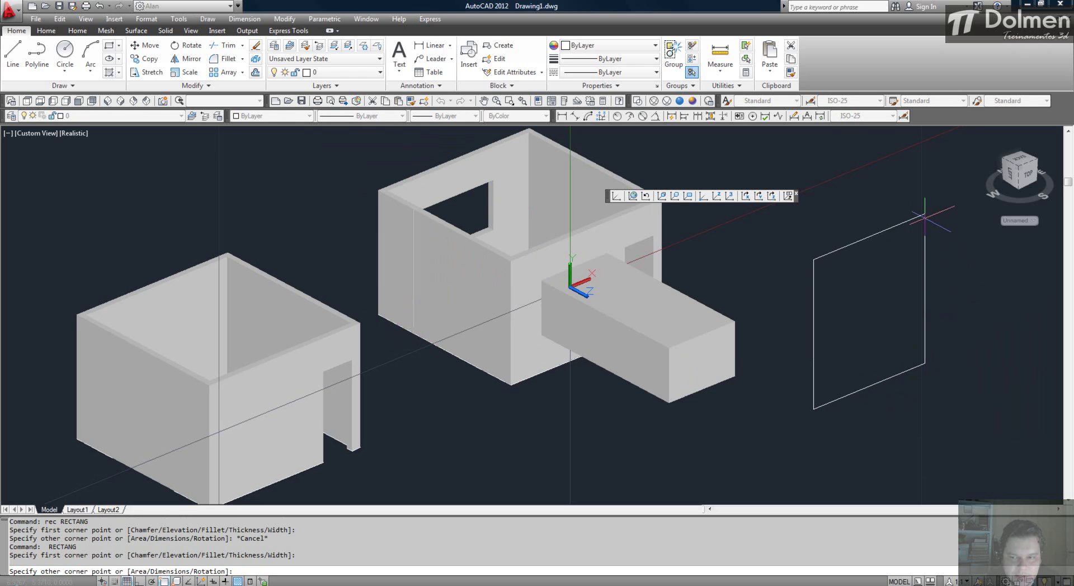
pyautogui.press('Escape')
pyautogui.scroll(3, 699, 355)
pyautogui.write('rec')
pyautogui.press('Return')
pyautogui.click(661, 353)
pyautogui.press('Escape')
pyautogui.press('Escape')
pyautogui.press('Escape')
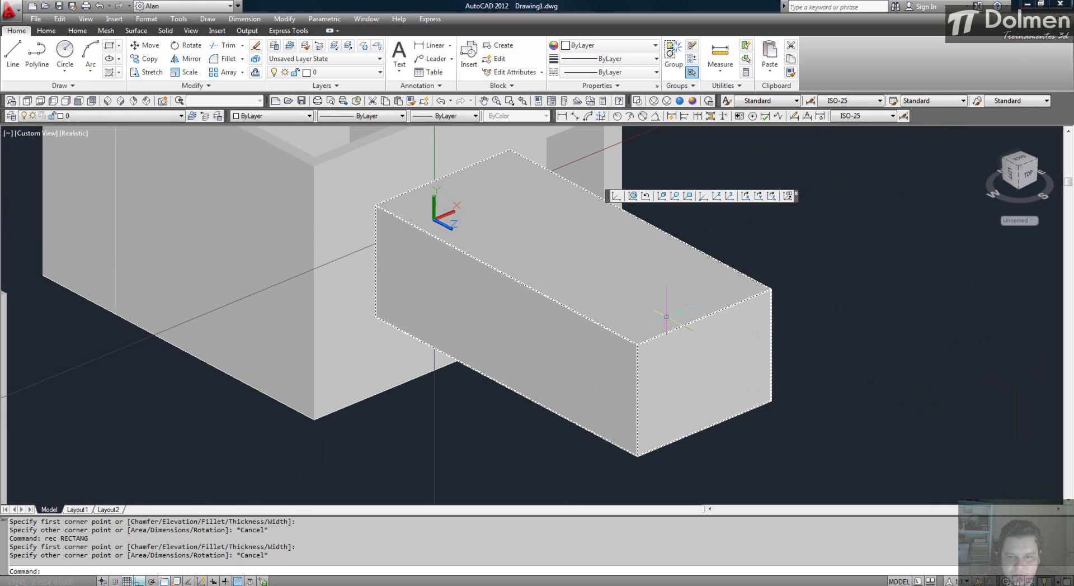
# Align the UCS to the outer end face of the box projecting from the wall.
pyautogui.click(668, 197)
pyautogui.click(727, 351)
pyautogui.press('Return')
# Draw a smaller rectangle on the box's end face, turning object snap off before placing the second corner.
pyautogui.write('rec')
pyautogui.press('Return')
pyautogui.click(669, 355)
pyautogui.press('F3')
pyautogui.click(744, 386)
# Extrude the rectangle on the box's end face outward about 3.39 units.
pyautogui.write('ext')
pyautogui.press('Return')
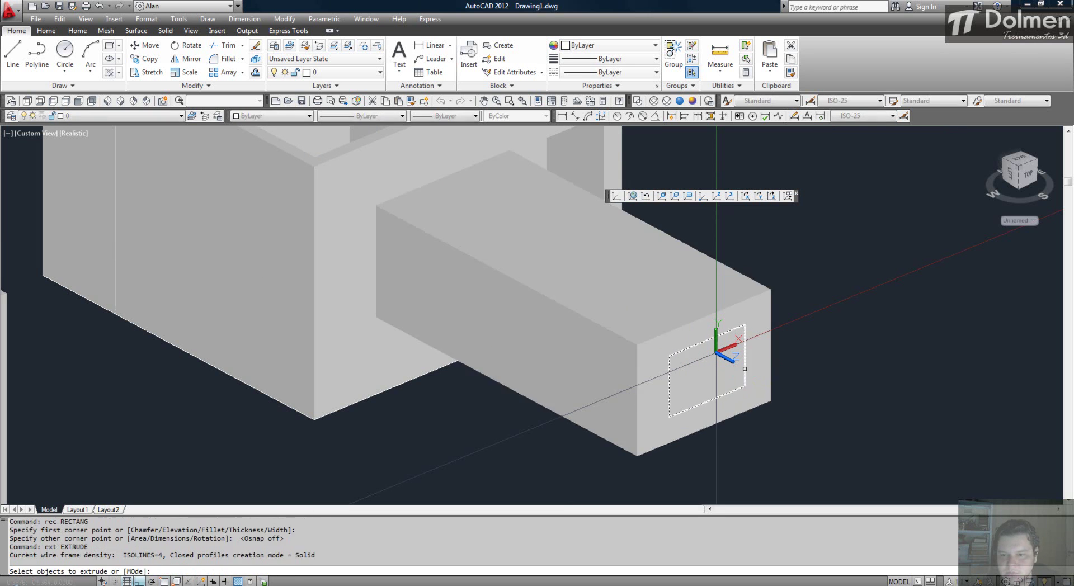
pyautogui.click(742, 386)
pyautogui.press('Return')
pyautogui.press('Escape')
pyautogui.scroll(-5, 867, 295)
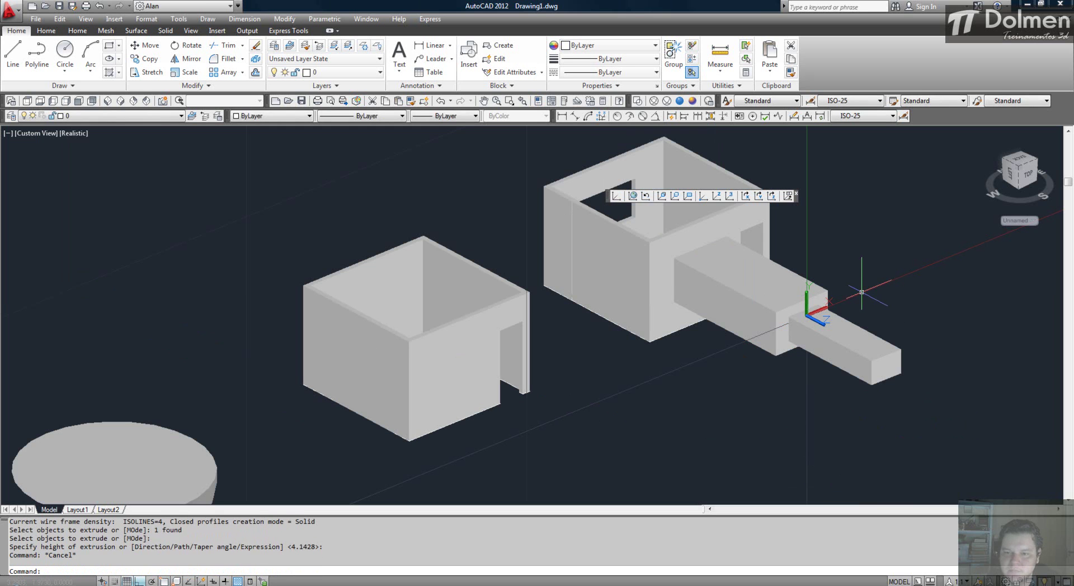
pyautogui.click(662, 196)
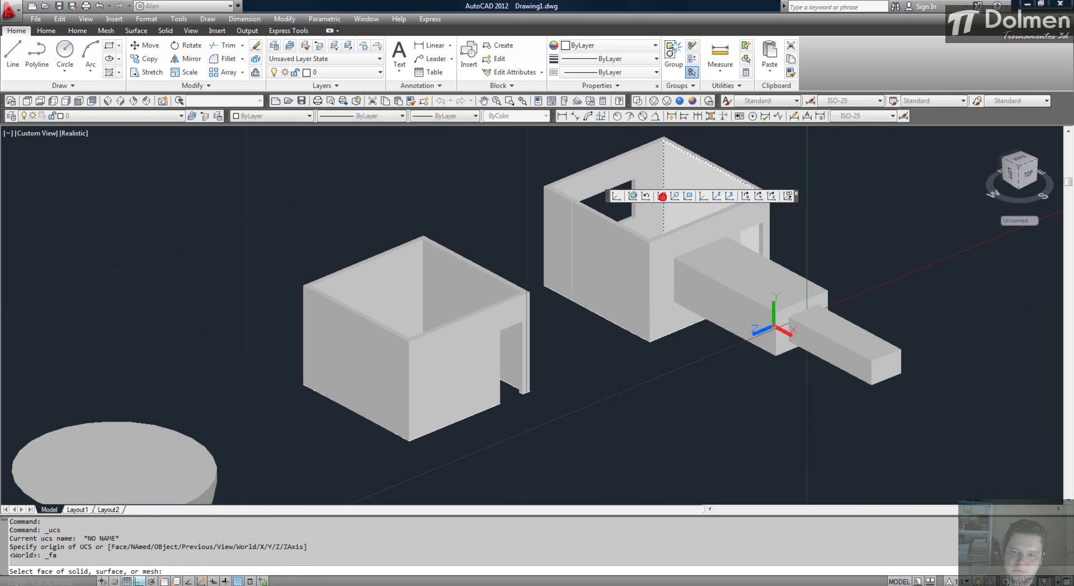
pyautogui.click(819, 350)
pyautogui.press('Escape')
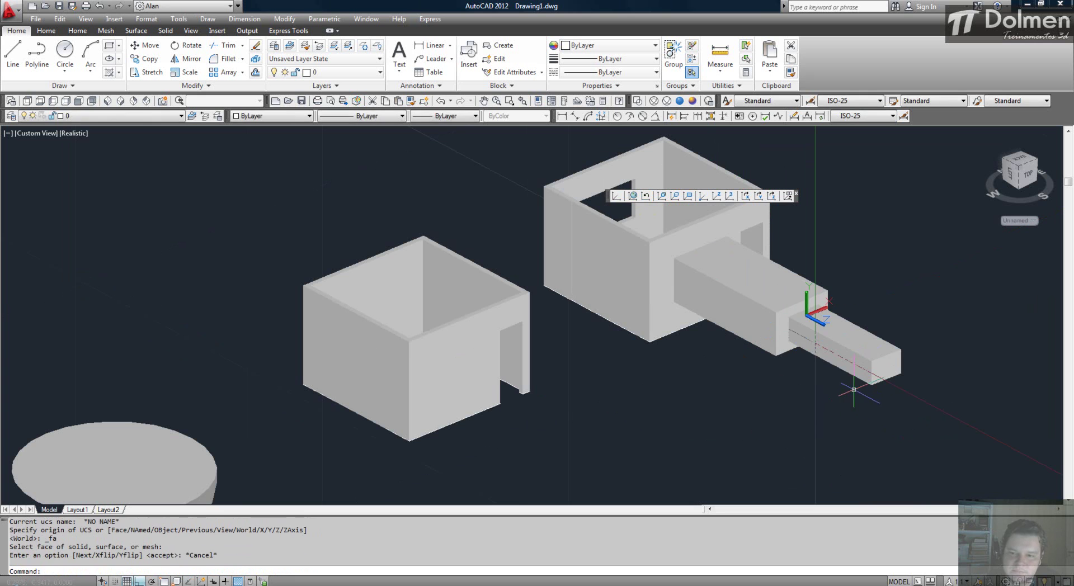
pyautogui.press('Escape')
pyautogui.scroll(5, 841, 357)
pyautogui.write('rec')
pyautogui.press('Return')
pyautogui.click(852, 362)
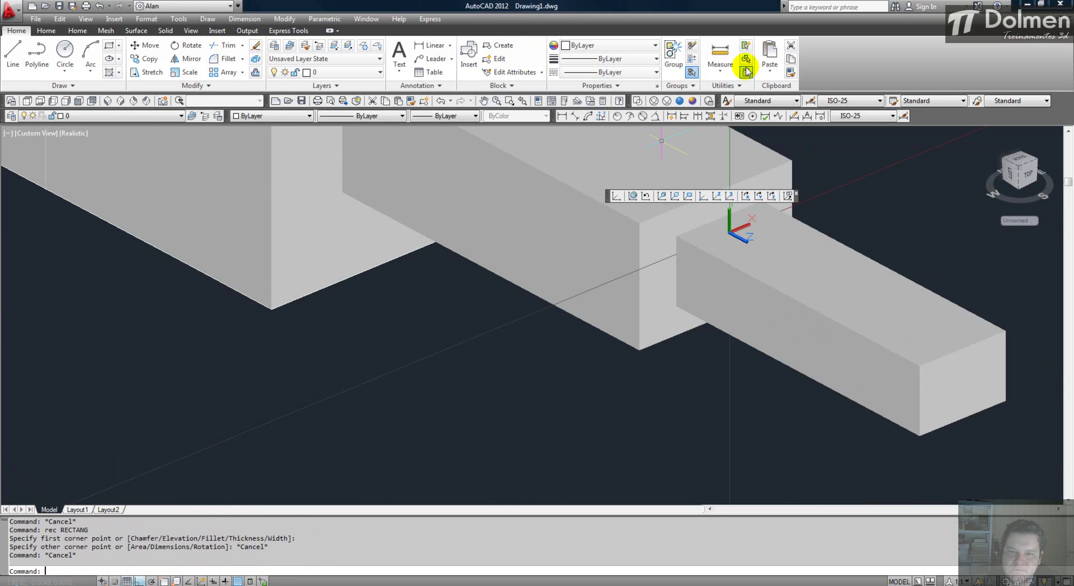
# Align the UCS to the long vertical side face of the smaller projecting box.
pyautogui.click(662, 196)
pyautogui.click(778, 322)
pyautogui.press('Return')
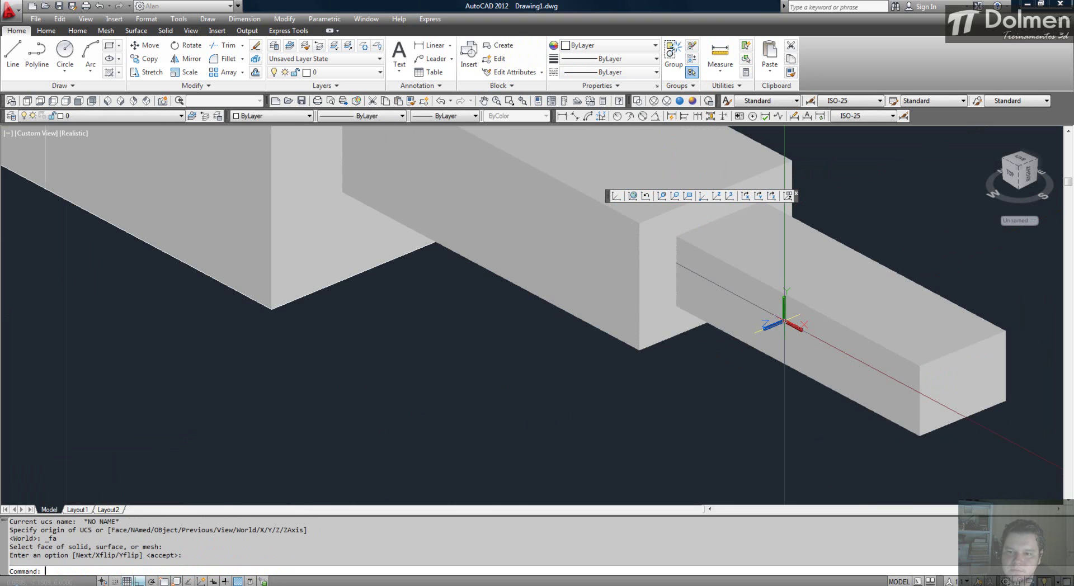
# Draw a long, narrow rectangle on the side face of the smaller box.
pyautogui.write('rec')
pyautogui.press('Return')
pyautogui.click(738, 303)
pyautogui.click(892, 387)
pyautogui.press('Escape')
# Switch to the 2D Wireframe style and extrude the narrow rectangle outward about 6.49 units from the side face.
pyautogui.write('ext')
pyautogui.press('Return')
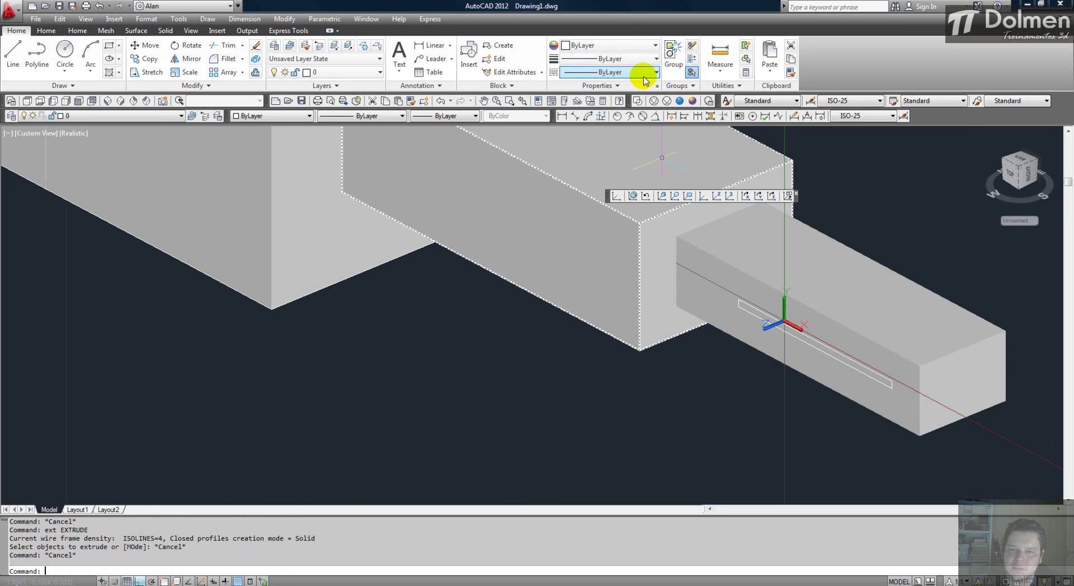
pyautogui.click(637, 101)
pyautogui.click(824, 343)
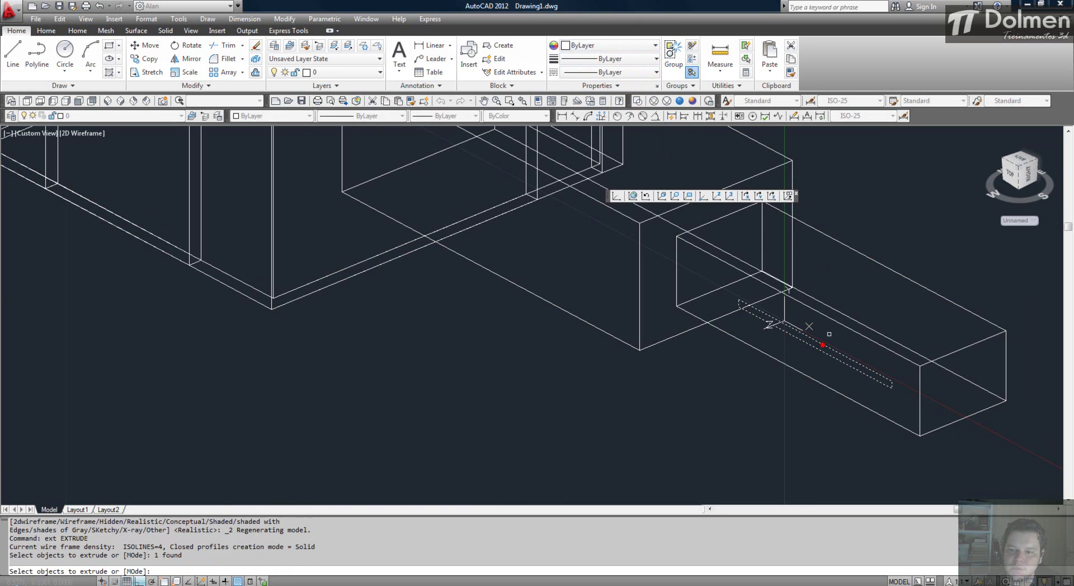
pyautogui.scroll(-4, 833, 324)
pyautogui.press('Return')
pyautogui.click(614, 409)
pyautogui.press('Escape')
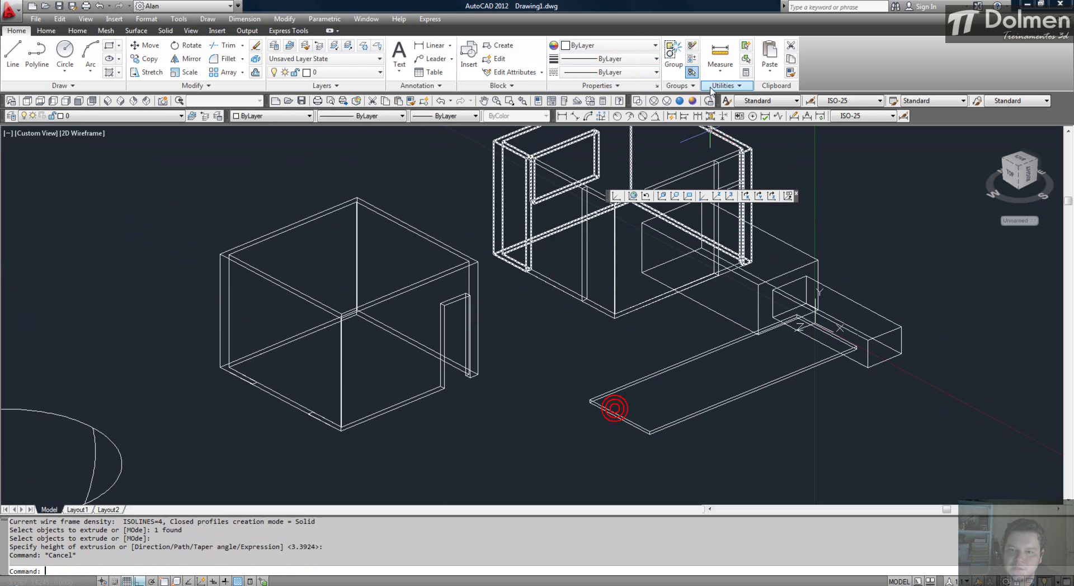
# Return the model to the Realistic visual style.
pyautogui.click(679, 100)
pyautogui.press('Escape')
pyautogui.click(379, 287)
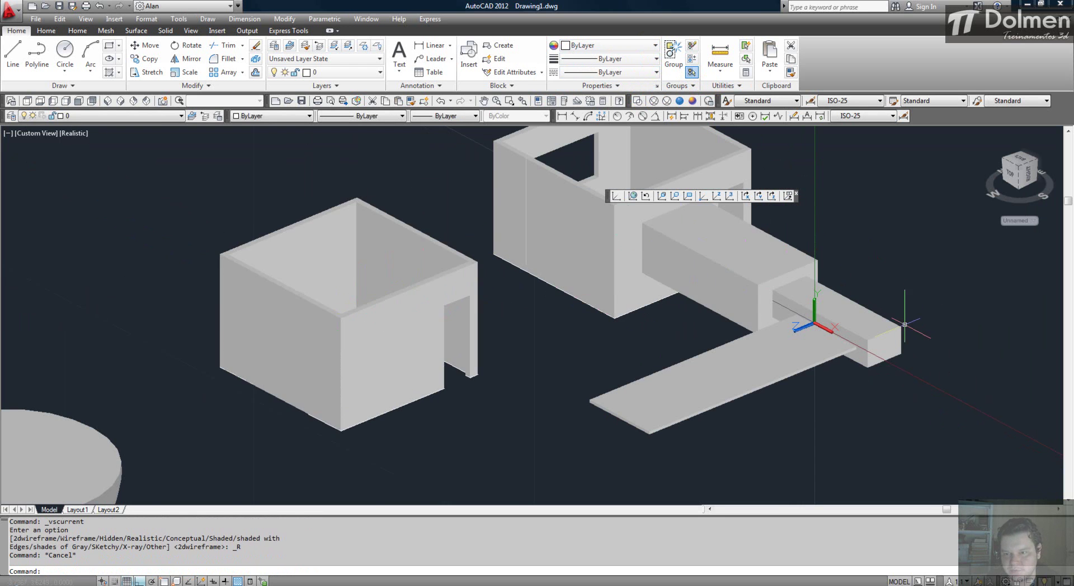
# Restore the World UCS and align the UCS to the gable roof slope that carries the eave extension.
pyautogui.scroll(-3, 579, 342)
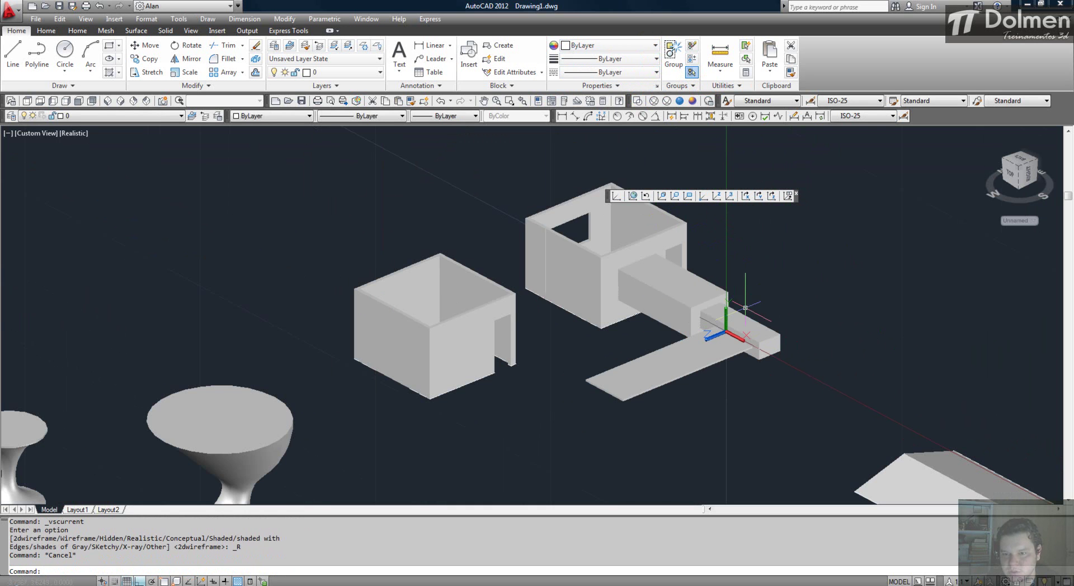
pyautogui.click(633, 196)
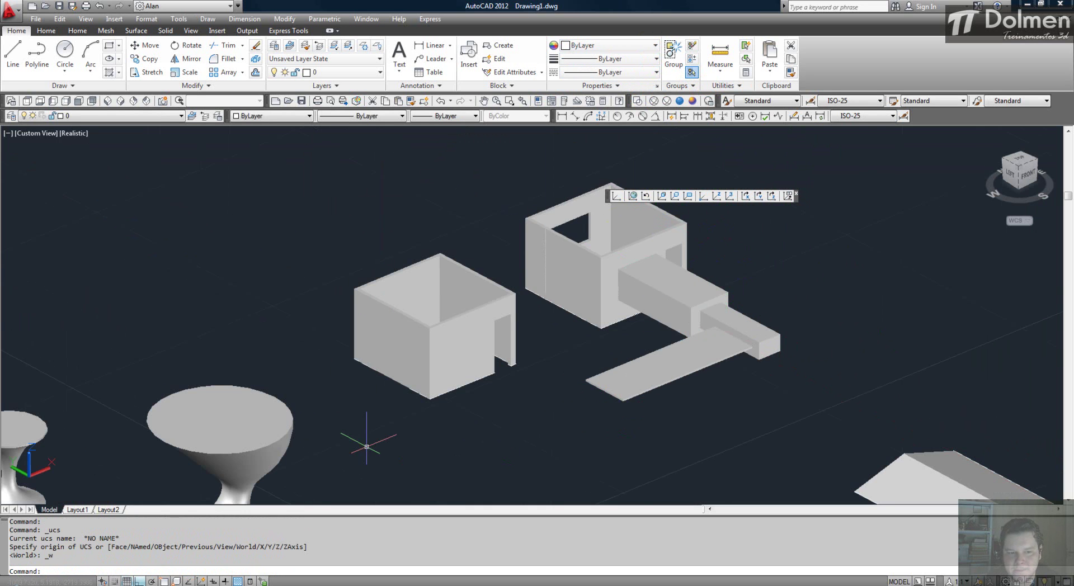
pyautogui.moveTo(367, 448); pyautogui.dragTo(491, 240, button='middle')
pyautogui.moveTo(750, 305); pyautogui.dragTo(256, 360, button='middle')
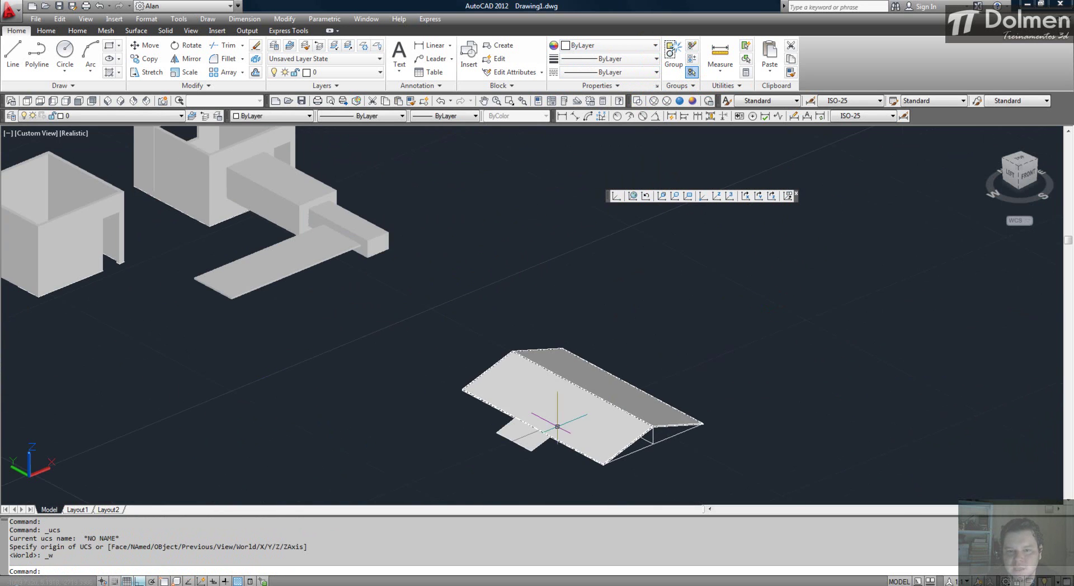
pyautogui.scroll(2, 559, 380)
pyautogui.click(662, 196)
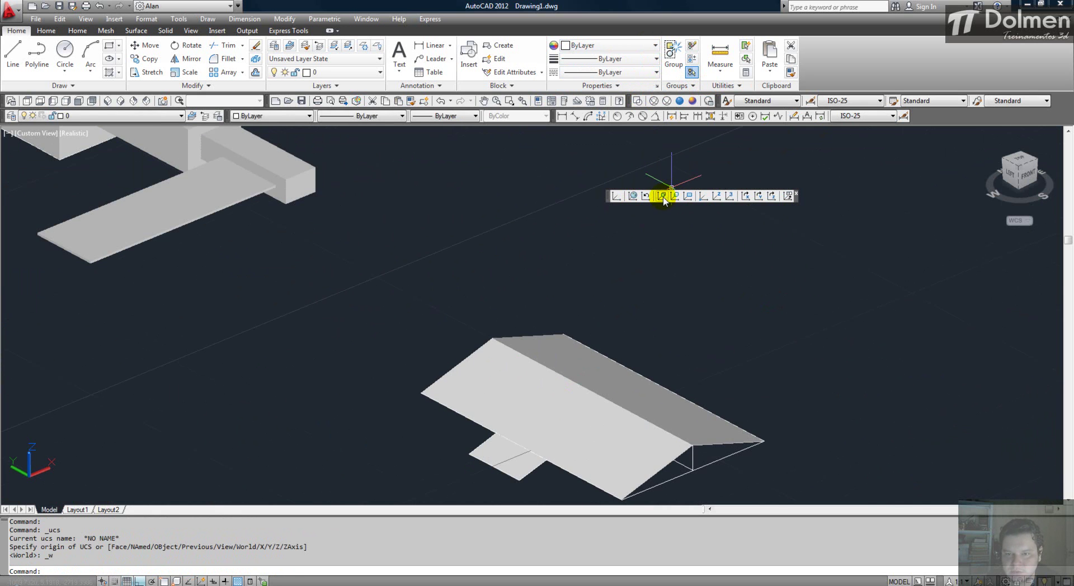
pyautogui.click(492, 383)
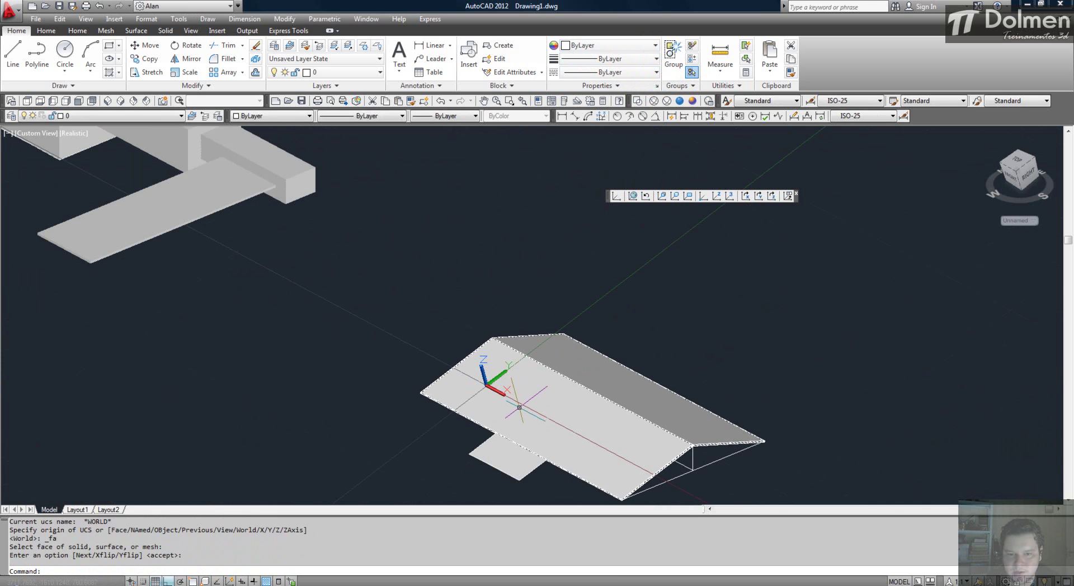
pyautogui.press('Escape')
# Draw a long rectangle in the middle of the roof slope that carries the eave extension.
pyautogui.scroll(3, 485, 336)
pyautogui.write('r')
pyautogui.click(423, 328)
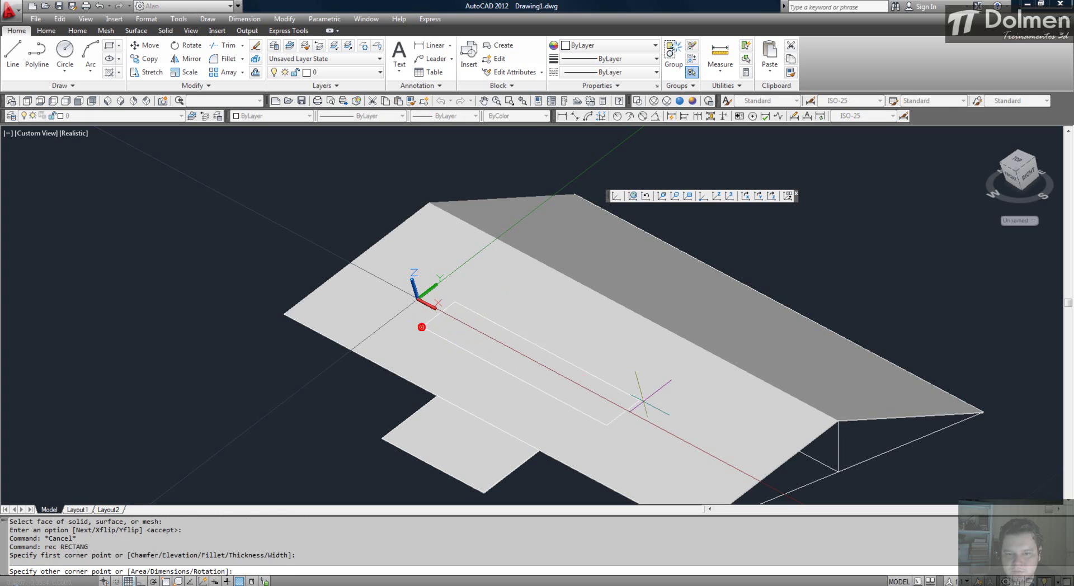
pyautogui.click(717, 413)
pyautogui.press('Escape')
# Extrude the rectangle on the roof slope about 3.34 units upward, perpendicular to the slope.
pyautogui.write('ext')
pyautogui.press('Return')
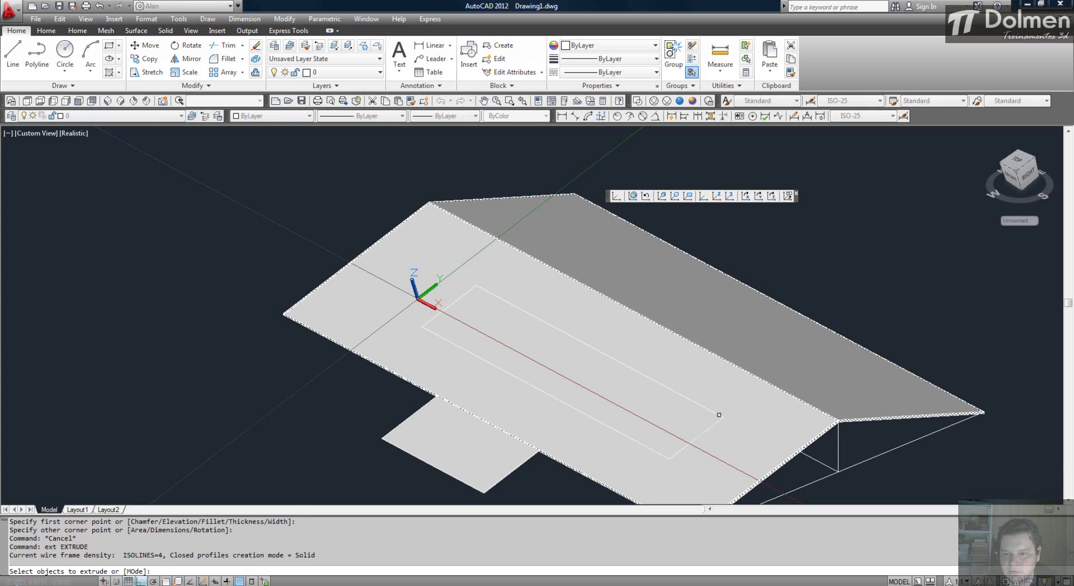
pyautogui.press('Escape')
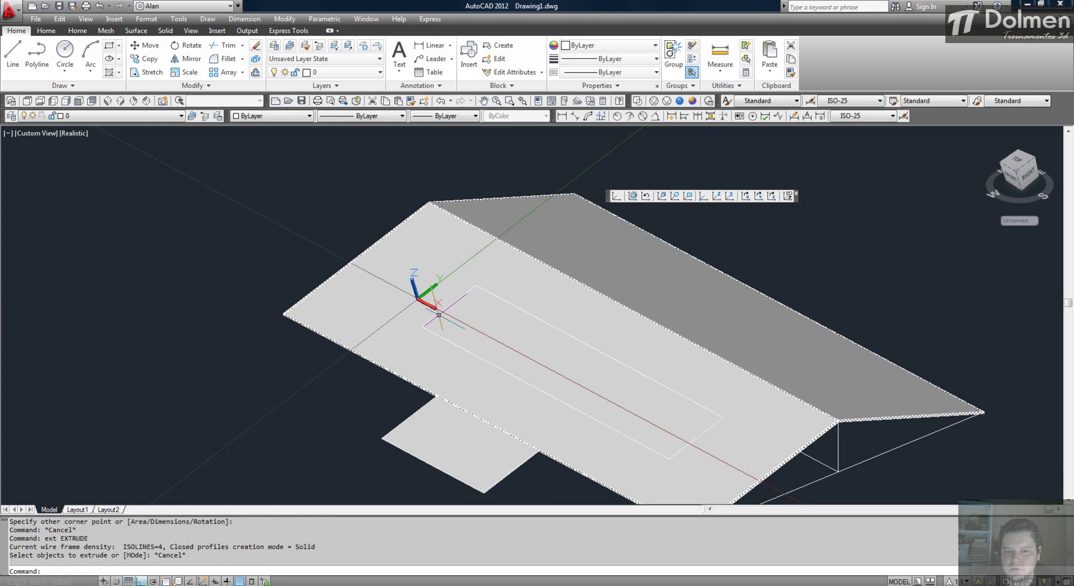
pyautogui.click(436, 315)
pyautogui.write('ext')
pyautogui.press('Return')
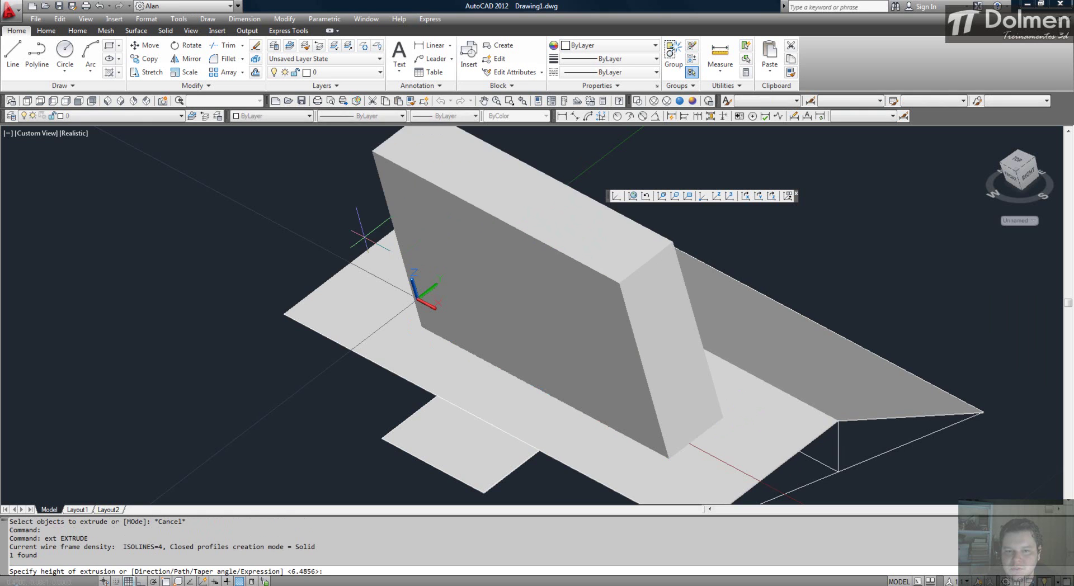
pyautogui.click(353, 225)
pyautogui.press('Escape')
# Align the UCS to the opposite slope of the gable roof.
pyautogui.scroll(-2, 699, 267)
pyautogui.moveTo(711, 322); pyautogui.dragTo(533, 322, button='middle')
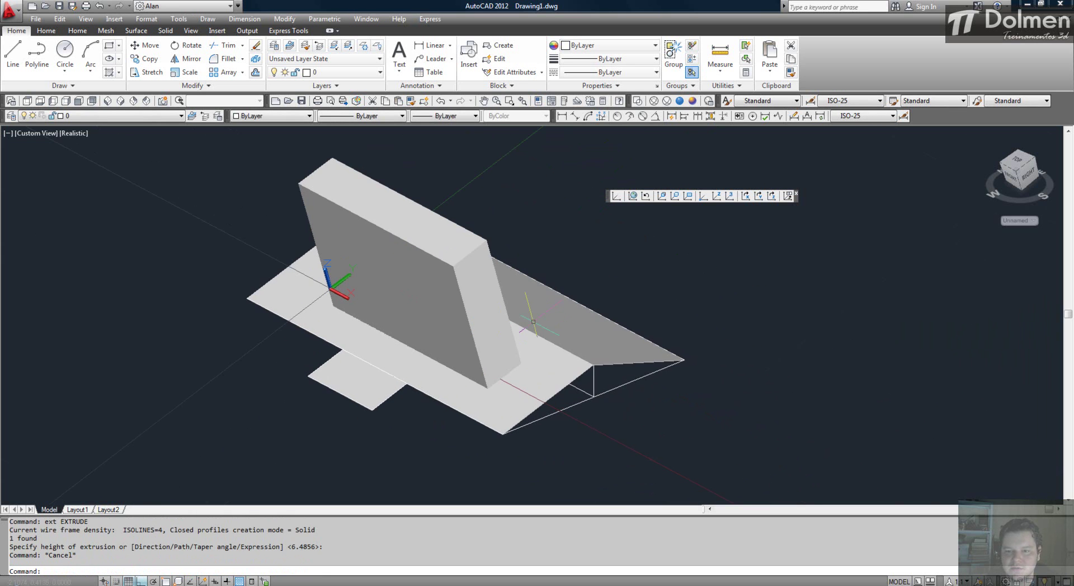
pyautogui.click(661, 196)
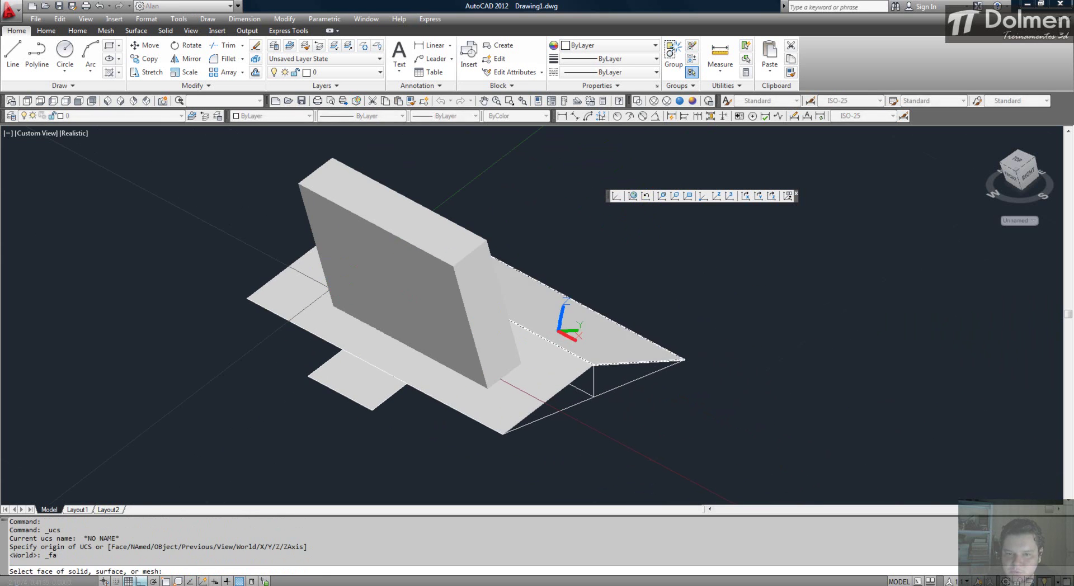
pyautogui.click(561, 330)
pyautogui.press('Return')
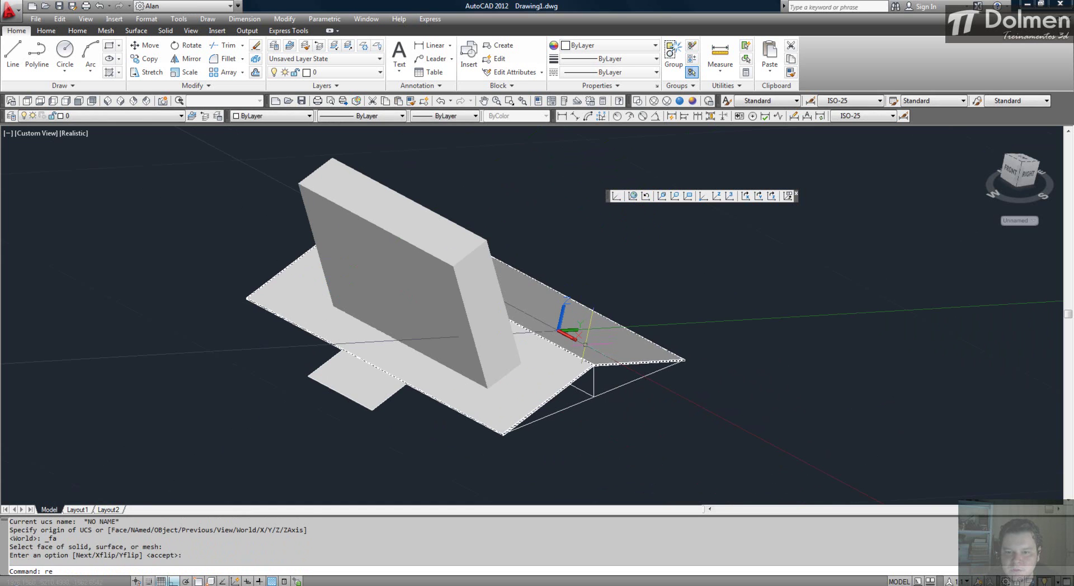
# Draw a rectangle on the opposite roof slope, behind the extruded block.
pyautogui.write('rec')
pyautogui.press('Return')
pyautogui.click(617, 340)
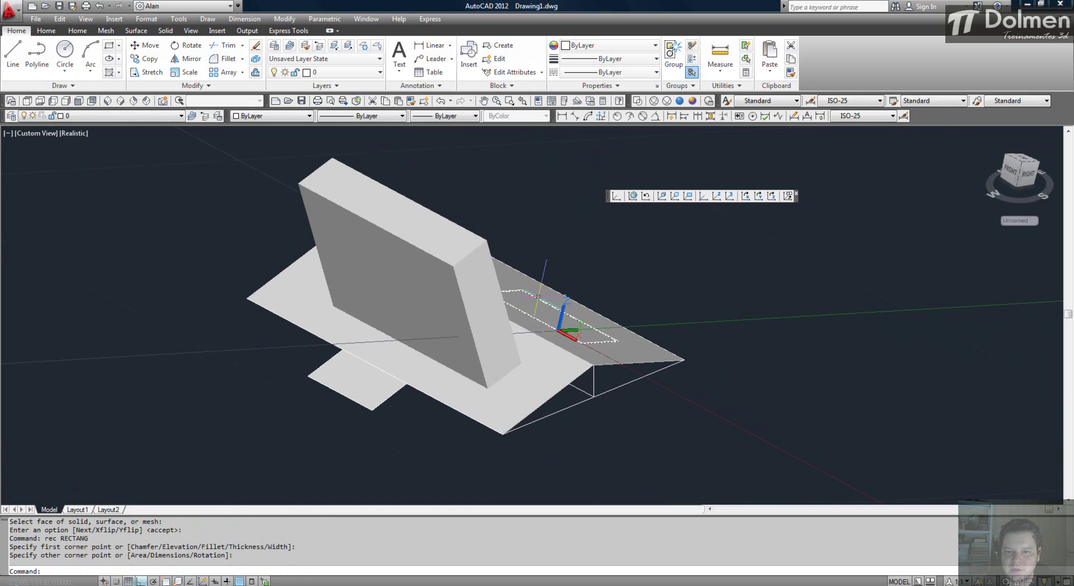
pyautogui.click(505, 291)
# Extrude the rectangle on the opposite slope upward, perpendicular to that slope, into a second tall block.
pyautogui.click(537, 298)
pyautogui.write('ext')
pyautogui.press('Return')
pyautogui.click(551, 193)
pyautogui.press('Escape')
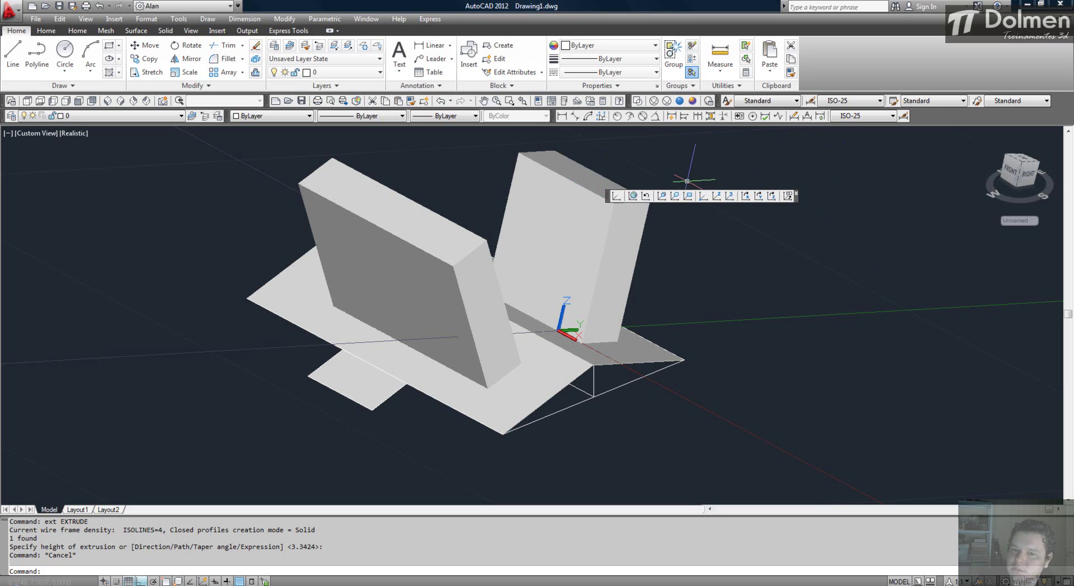
# Move the floating UCS toolbar clear of the extruded roof blocks.
pyautogui.moveTo(607, 196); pyautogui.dragTo(763, 159)
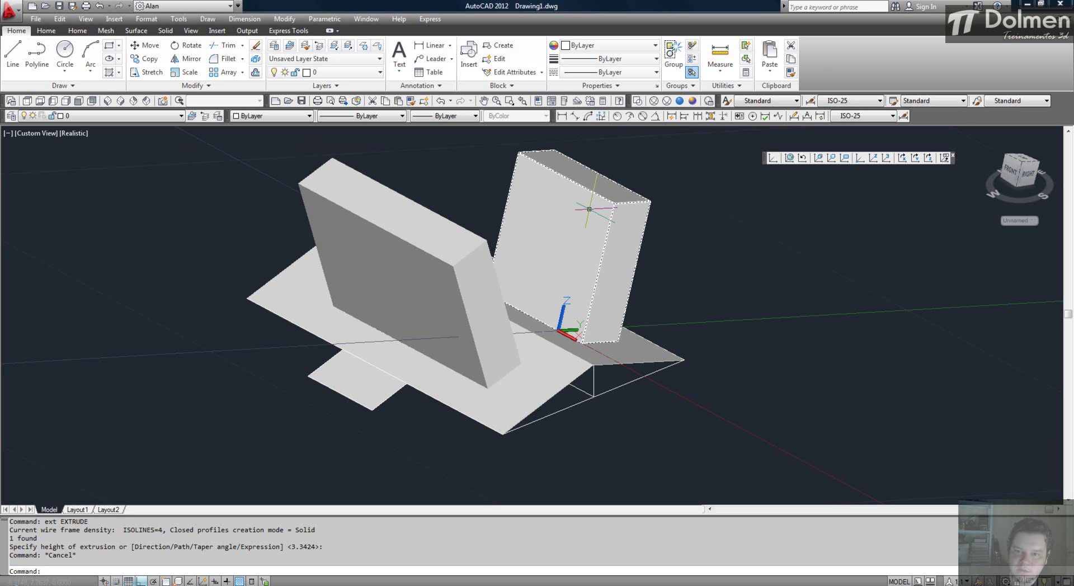
pyautogui.scroll(-2, 706, 296)
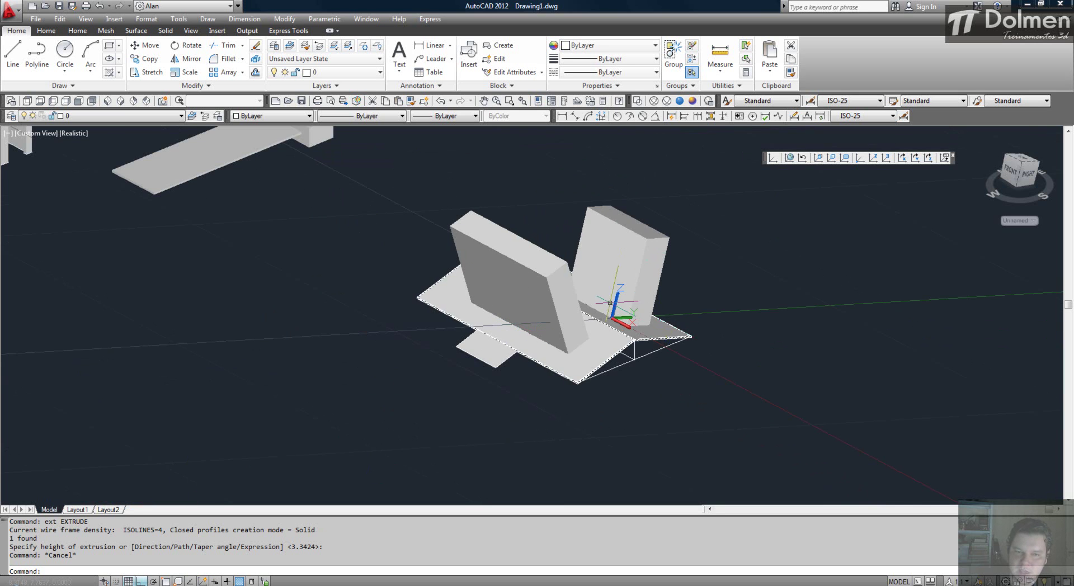
# Reset the UCS to World with the thin slab beside the stacked boxes in view.
pyautogui.moveTo(413, 236); pyautogui.dragTo(515, 304, button='middle')
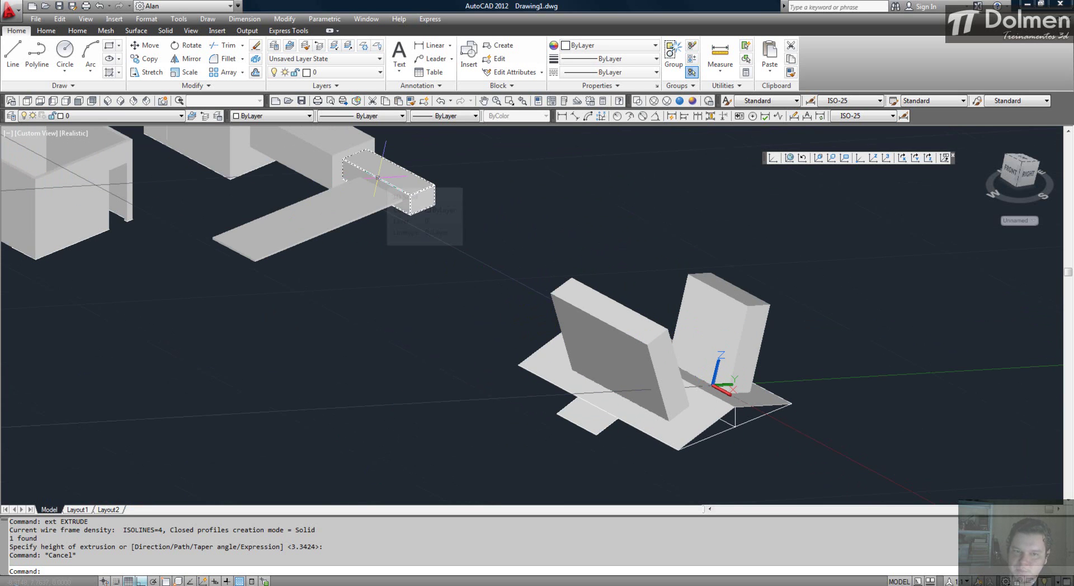
pyautogui.press('Escape')
pyautogui.moveTo(531, 247); pyautogui.dragTo(507, 291, button='middle')
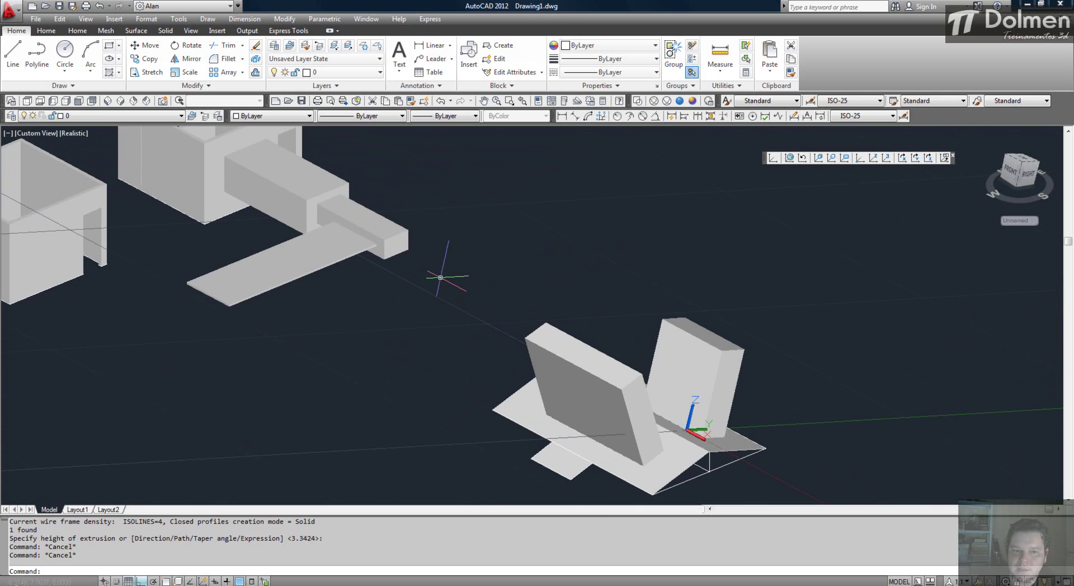
pyautogui.moveTo(233, 265); pyautogui.dragTo(361, 247, button='middle')
pyautogui.scroll(3, 423, 243)
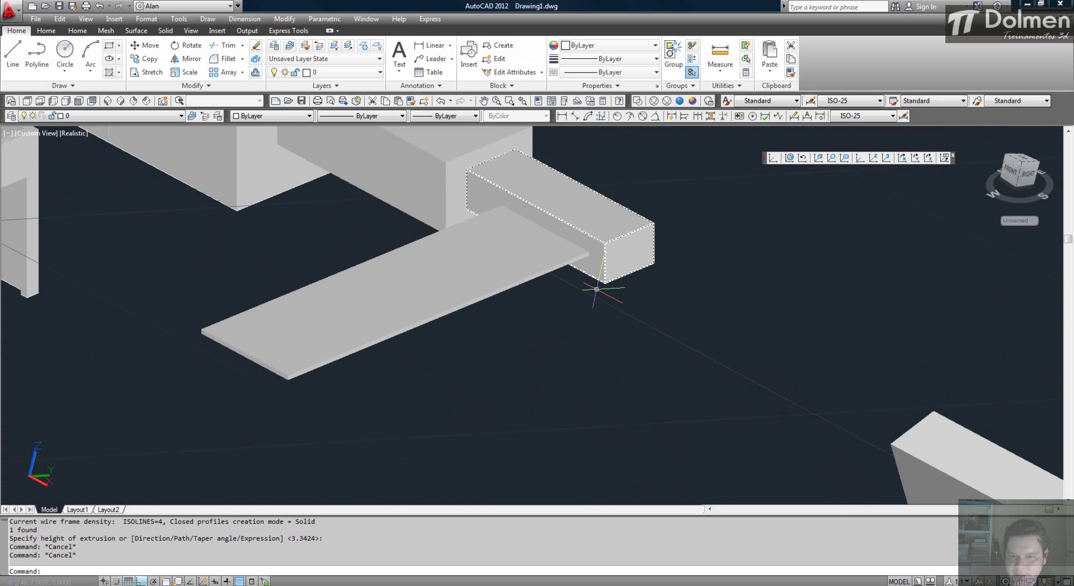
pyautogui.moveTo(403, 215); pyautogui.dragTo(419, 257, button='middle')
pyautogui.scroll(2, 337, 214)
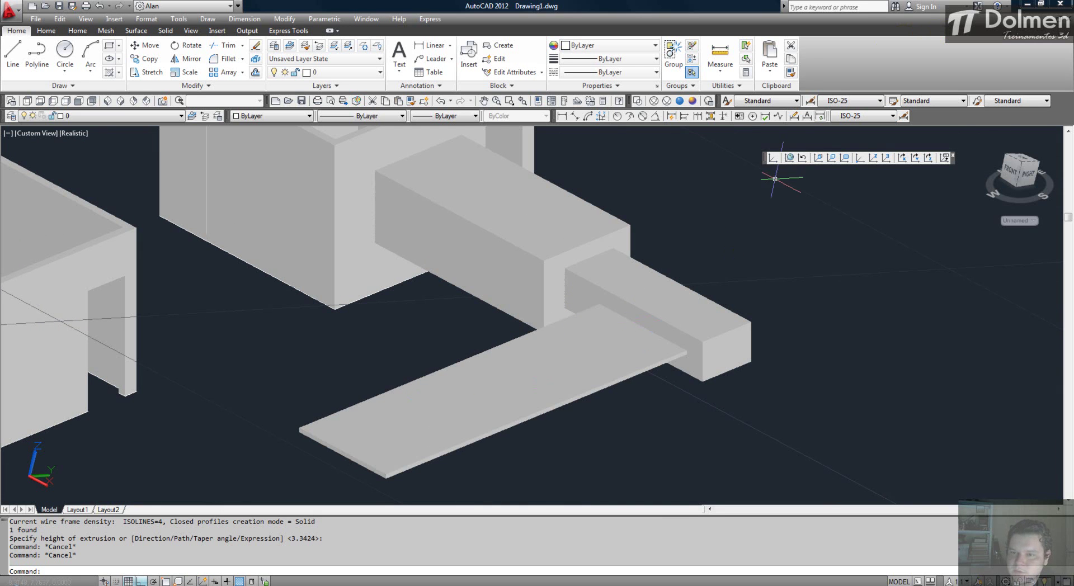
pyautogui.click(789, 158)
pyautogui.moveTo(433, 286); pyautogui.dragTo(419, 222, button='middle')
pyautogui.press('Escape')
pyautogui.press('Escape')
pyautogui.press('Escape')
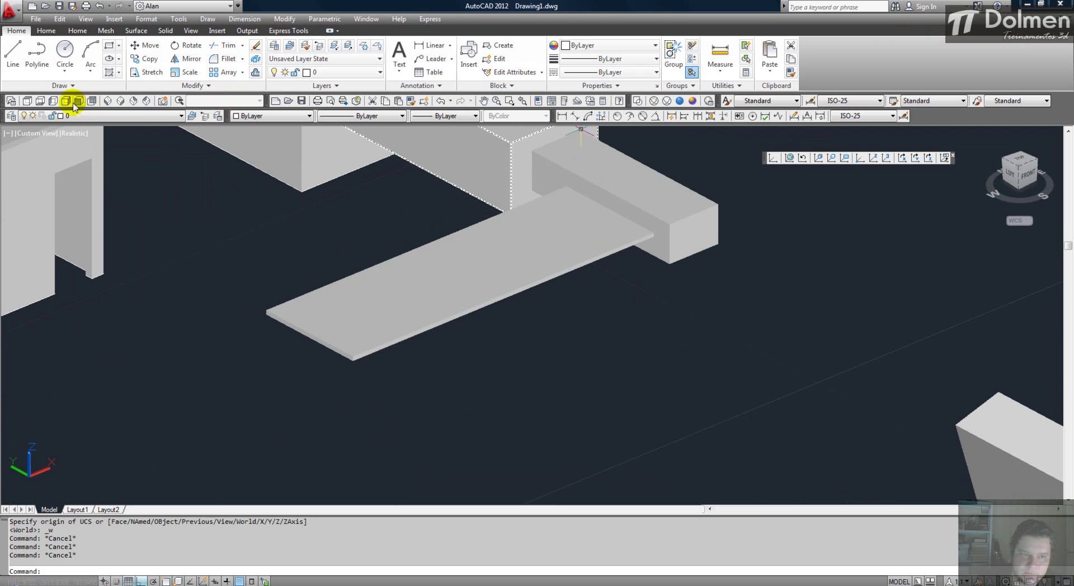
# Switch to 2D Wireframe and the Top view, and draw a narrow horizontal rectangle inside the slab's outline.
pyautogui.click(637, 100)
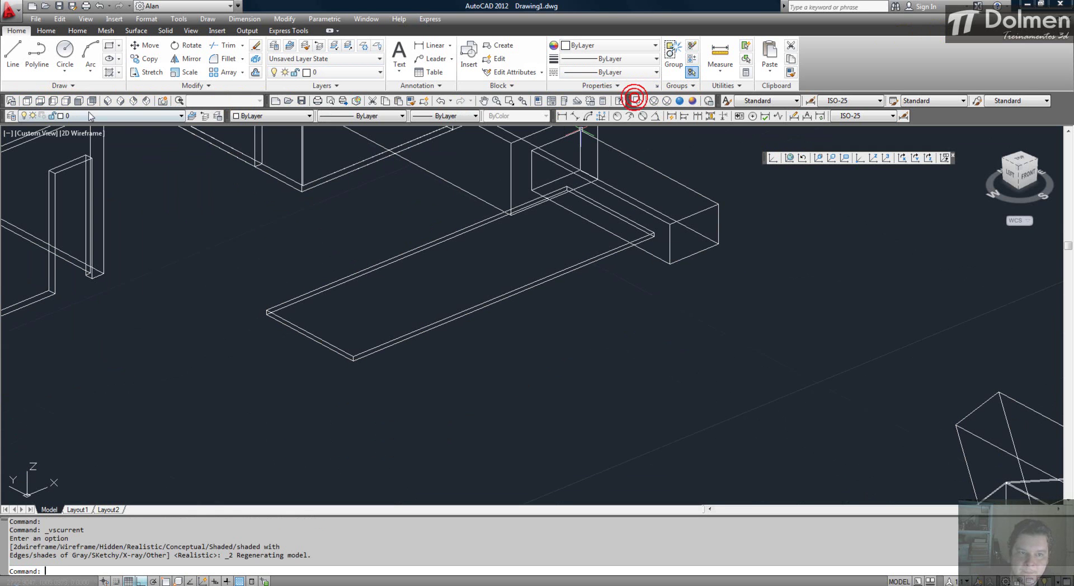
pyautogui.click(27, 101)
pyautogui.scroll(5, 755, 275)
pyautogui.write('rec')
pyautogui.press('Return')
pyautogui.click(534, 260)
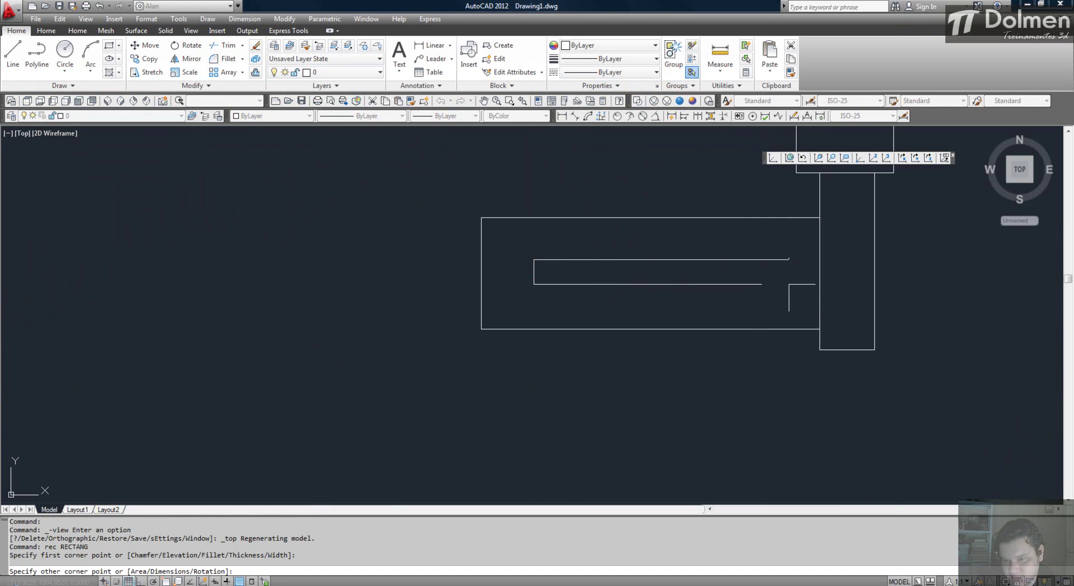
pyautogui.click(788, 284)
pyautogui.press('Escape')
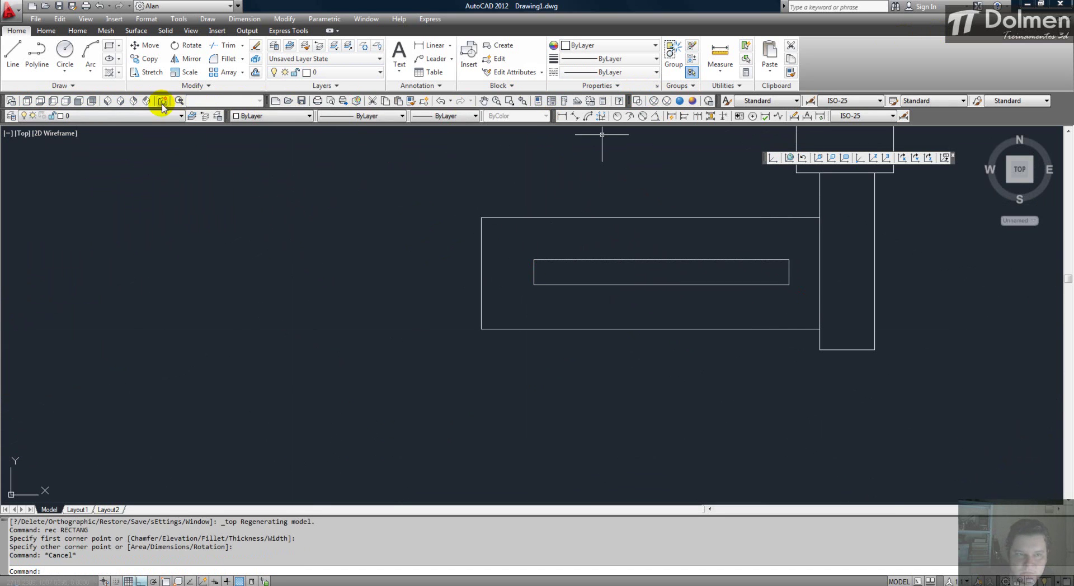
# Return to the SW Isometric view to inspect where the rectangle lies relative to the slab.
pyautogui.click(107, 100)
pyautogui.scroll(5, 657, 249)
pyautogui.press('Escape')
pyautogui.press('Escape')
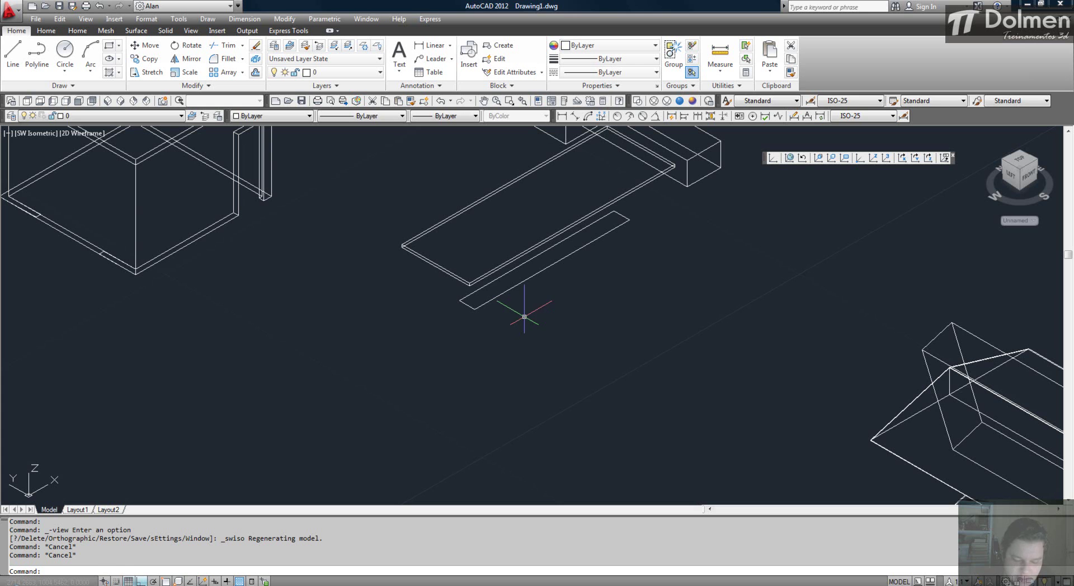
pyautogui.write('l')
pyautogui.press('Return')
pyautogui.press('Escape')
pyautogui.press('Escape')
# Turn object snap on and measure the distance from the slab's outer corner to the bottom corner of the room behind it.
pyautogui.write('Di')
pyautogui.press('Return')
pyautogui.moveTo(483, 205); pyautogui.dragTo(503, 336, button='middle')
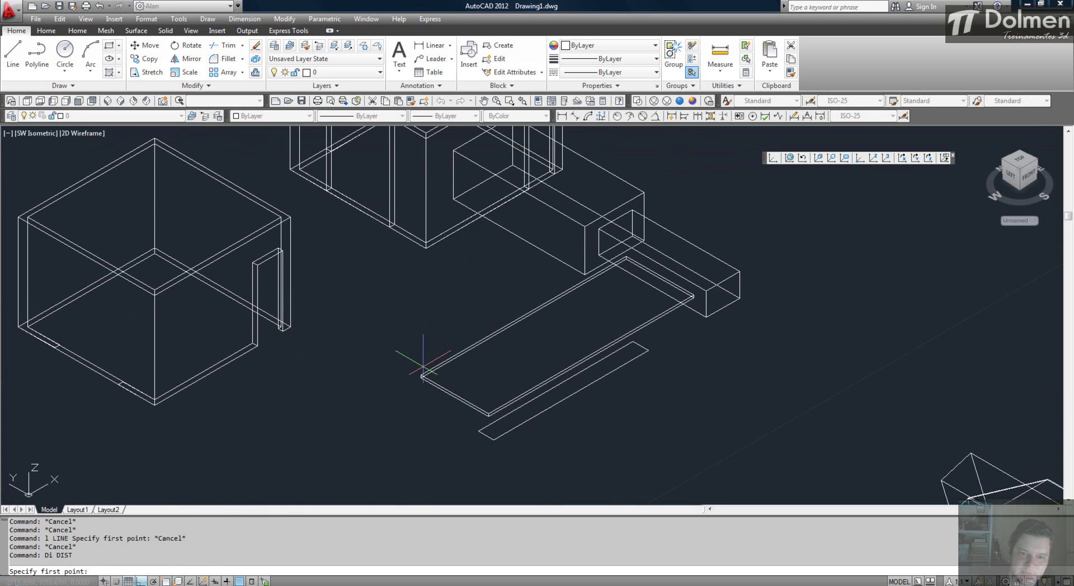
pyautogui.press('F3')
pyautogui.click(421, 374)
pyautogui.click(425, 247)
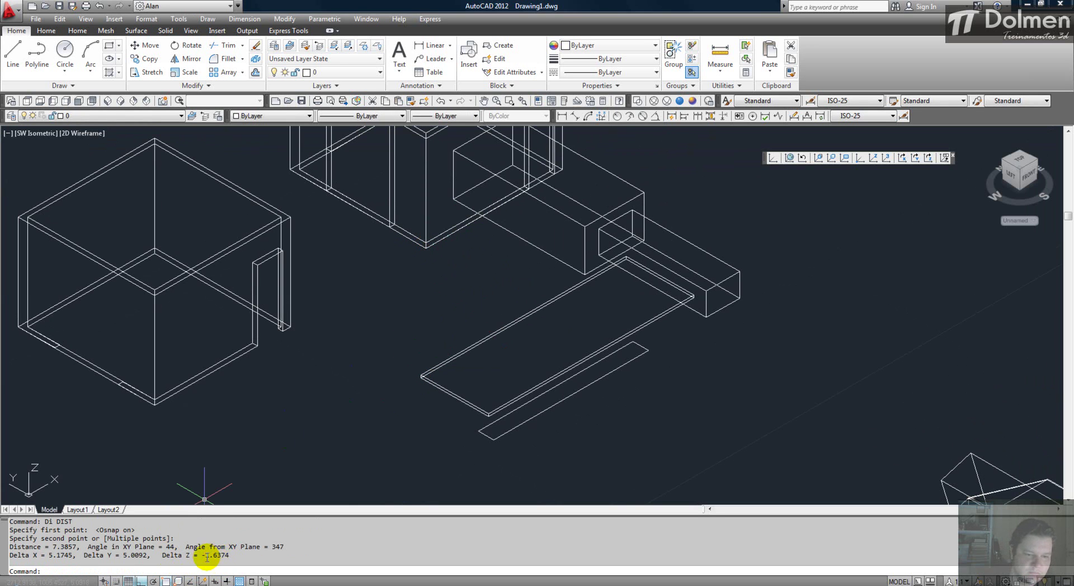
# Move the narrow rectangle 1.63747 upward along Z onto the slab.
pyautogui.press('Escape')
pyautogui.write('m')
pyautogui.press('Return')
pyautogui.click(578, 385)
pyautogui.rightClick(575, 391)
pyautogui.click(712, 431)
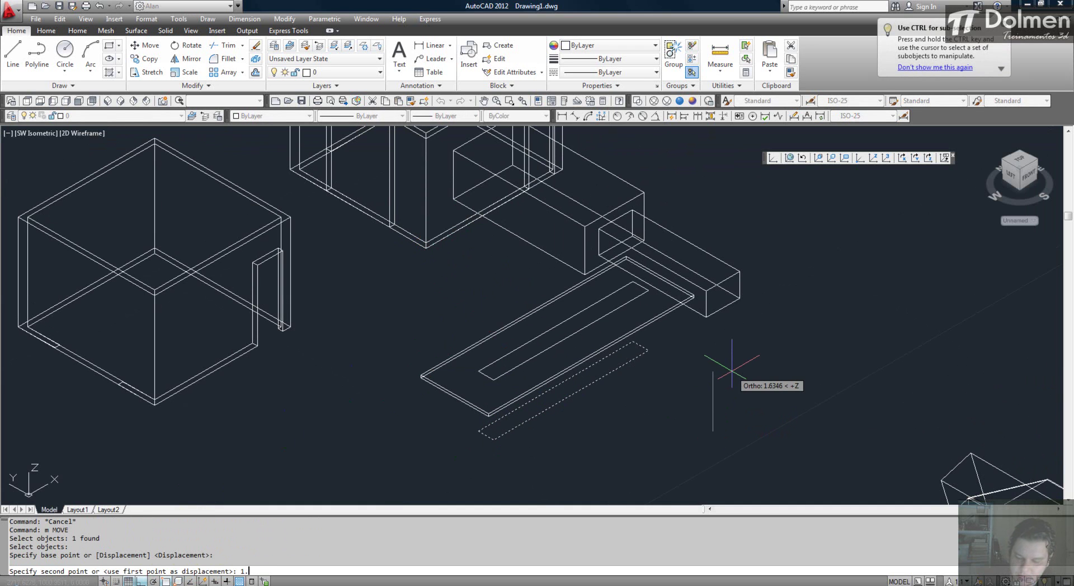
pyautogui.write('1.63747')
pyautogui.press('Return')
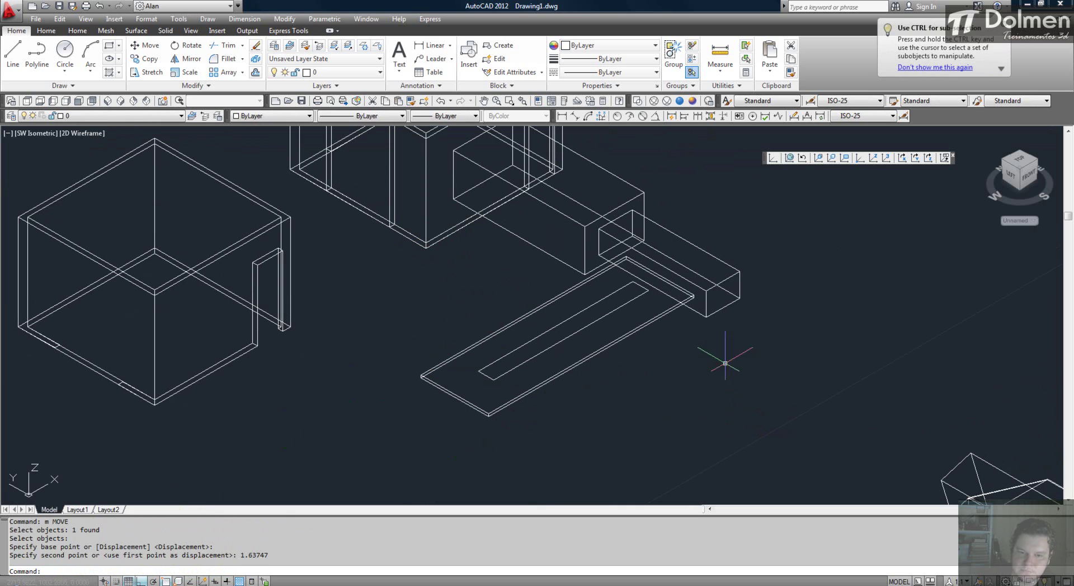
# Switch to the Realistic visual style and extrude the narrow rectangle about 1.98 upward into a thin wall.
pyautogui.click(677, 101)
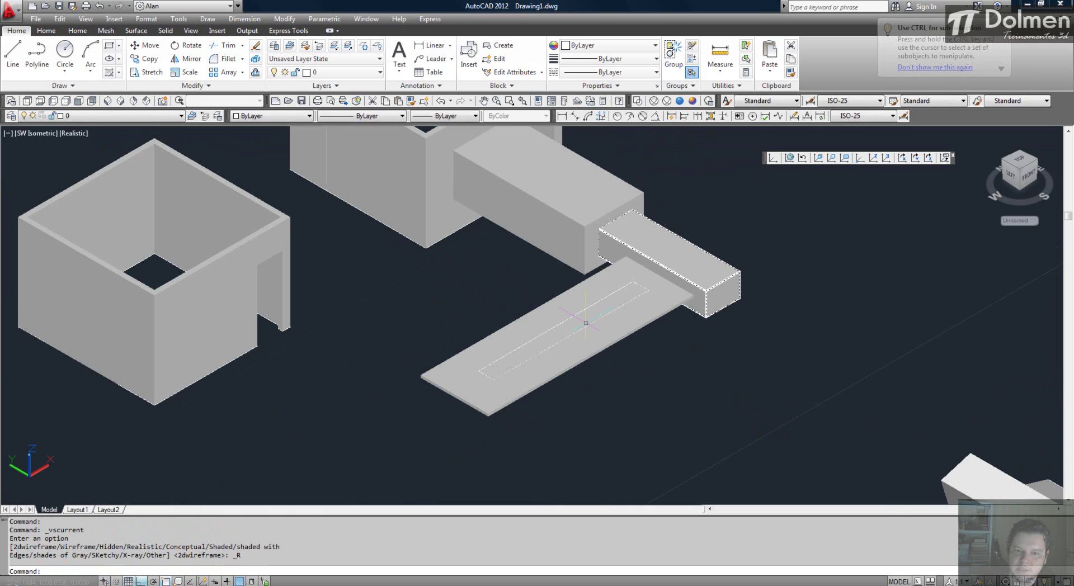
pyautogui.write('ext')
pyautogui.press('Return')
pyautogui.click(584, 323)
pyautogui.press('Return')
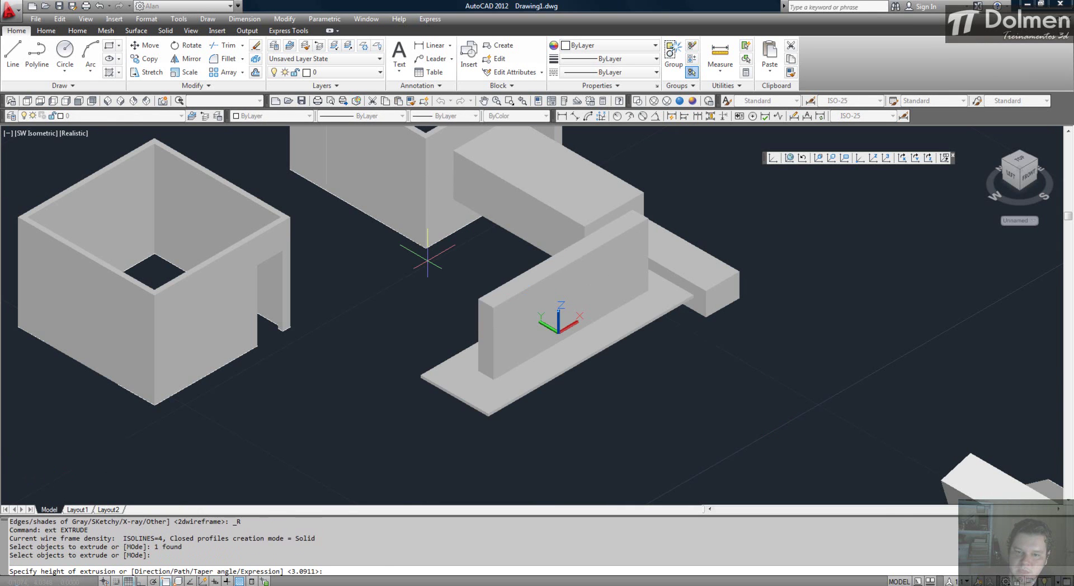
pyautogui.press('Escape')
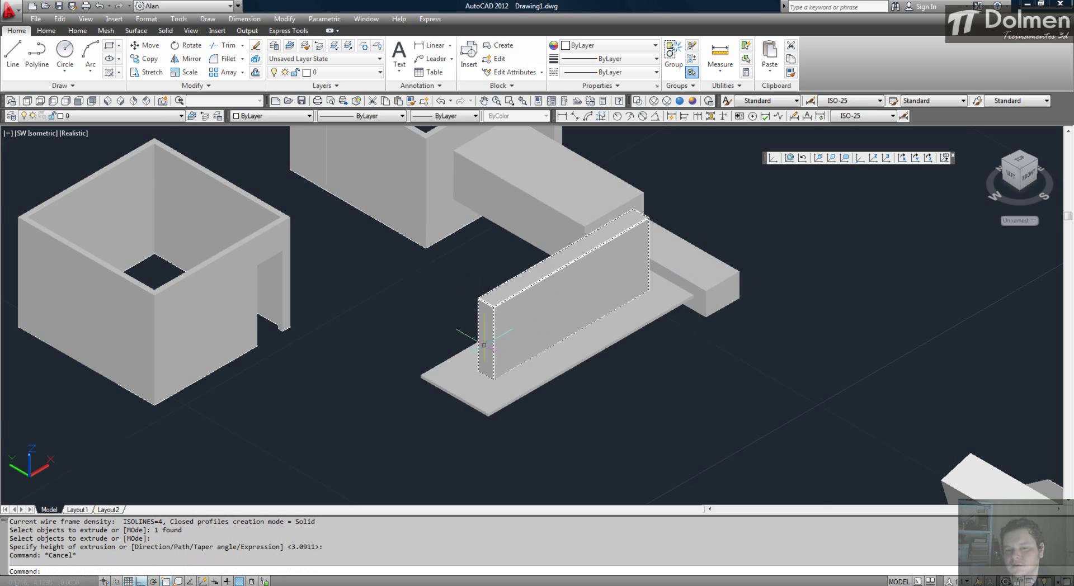
# Inspect the base of the thin wall on the slab, and erase the wall.
pyautogui.scroll(5, 484, 345)
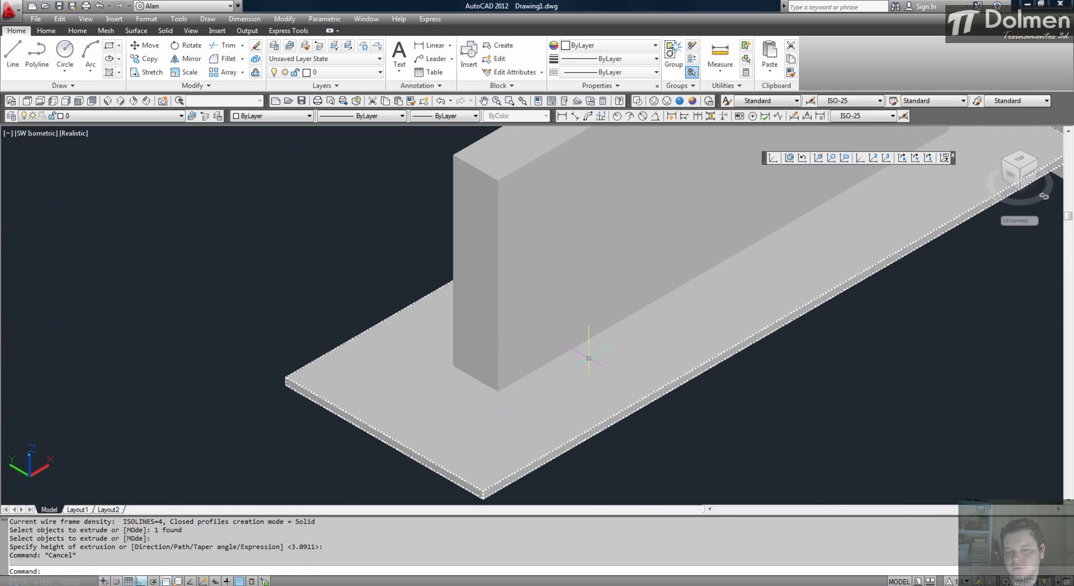
pyautogui.scroll(-6, 589, 358)
pyautogui.press('Escape')
pyautogui.write('e')
pyautogui.press('Return')
pyautogui.click(590, 302)
pyautogui.press('Return')
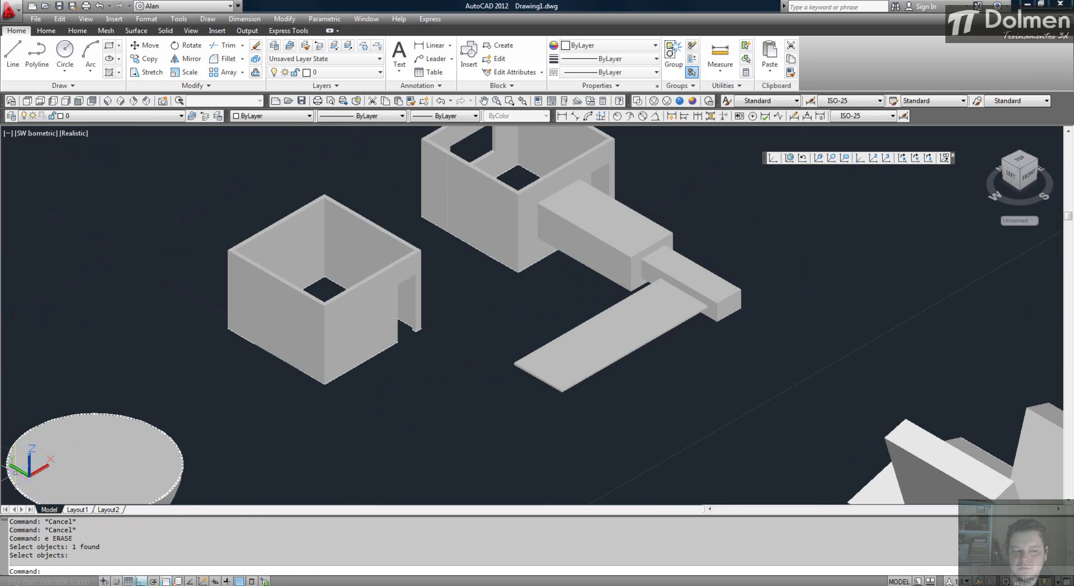
# Align the UCS to the top face of the thin slab.
pyautogui.scroll(3, 575, 299)
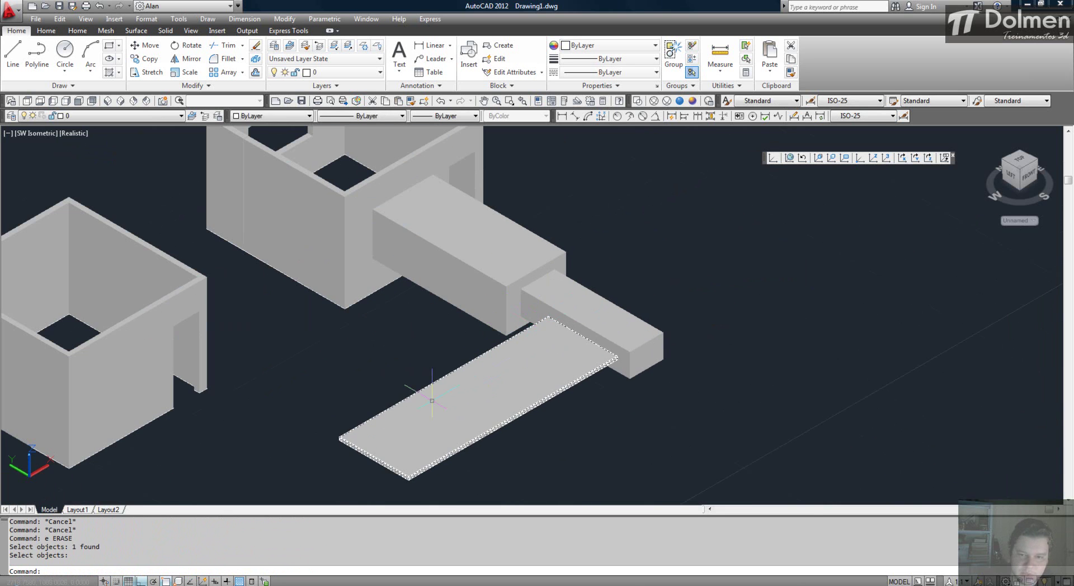
pyautogui.click(818, 158)
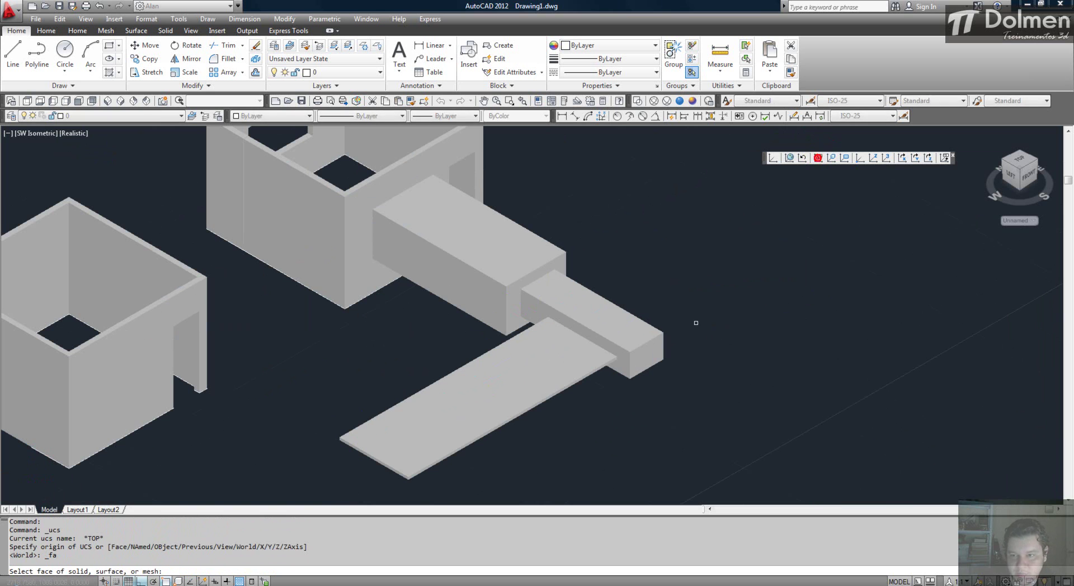
pyautogui.click(474, 401)
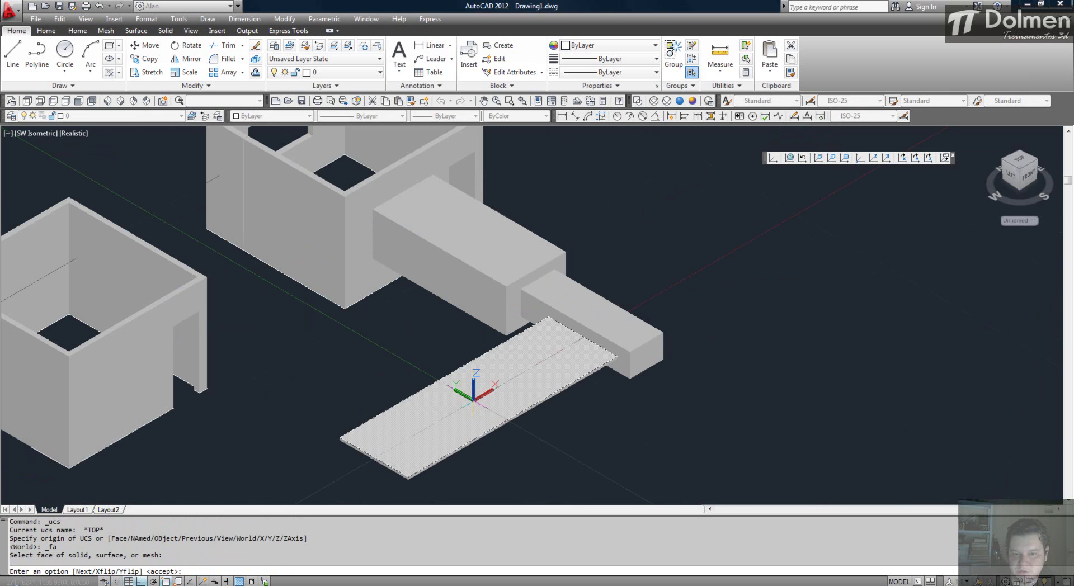
pyautogui.press('Return')
# Draw a long, narrow rectangle directly on the slab's top face, parallel to its long edges.
pyautogui.write('rec')
pyautogui.press('Return')
pyautogui.click(414, 444)
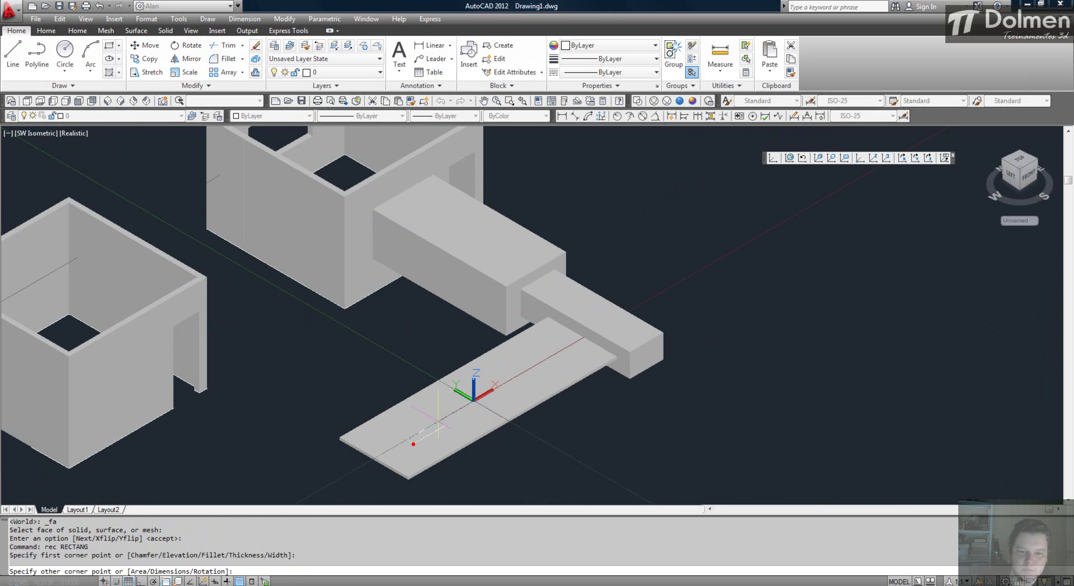
pyautogui.press('Escape')
pyautogui.write('e')
pyautogui.press('Escape')
# Extrude the rectangle on the slab about 4.72 upward into a tall wall.
pyautogui.click(512, 360)
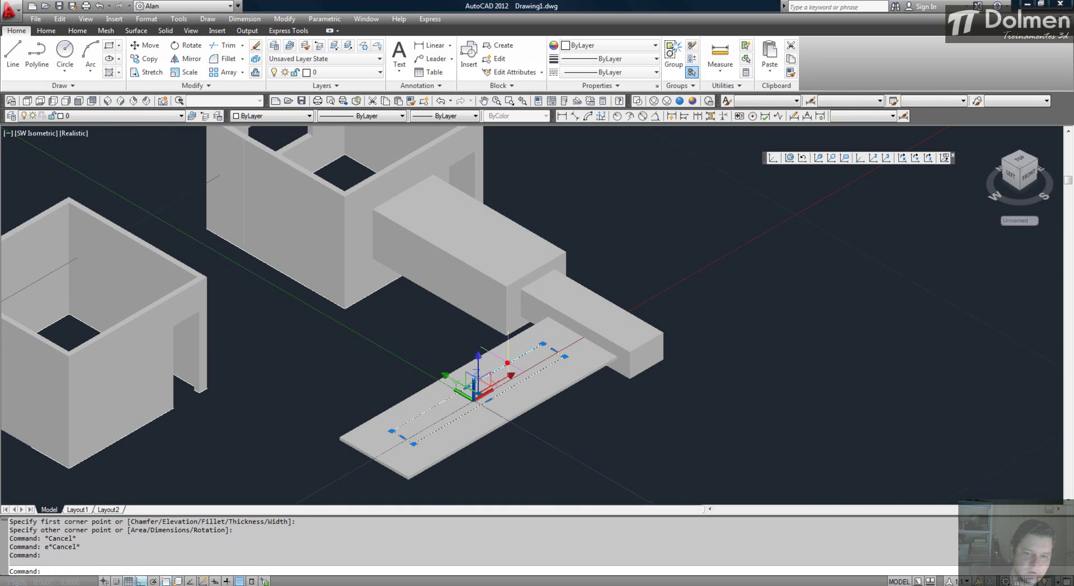
pyautogui.write('ext')
pyautogui.press('Return')
pyautogui.press('Return')
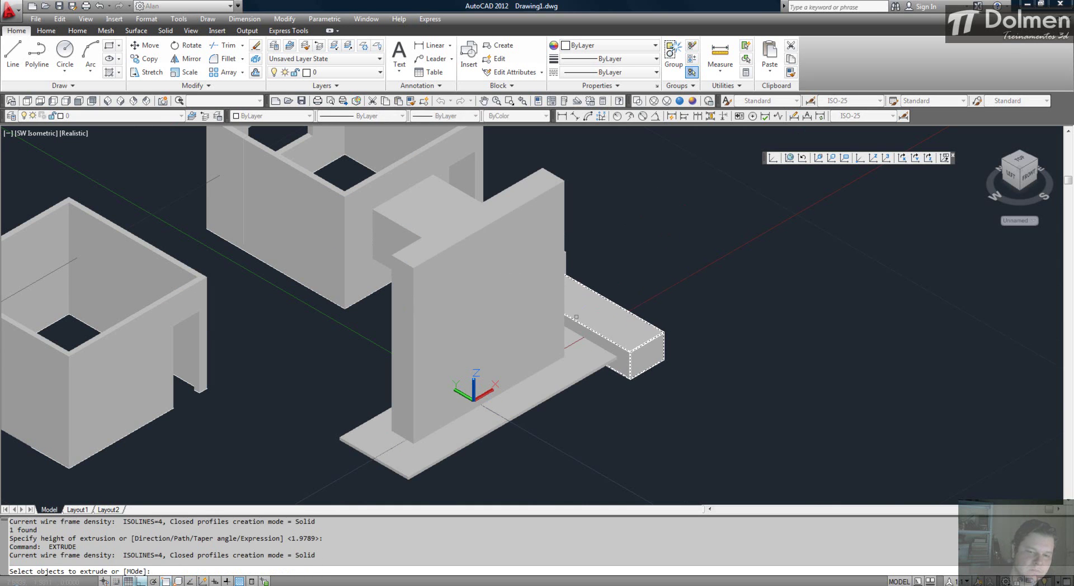
pyautogui.press('Escape')
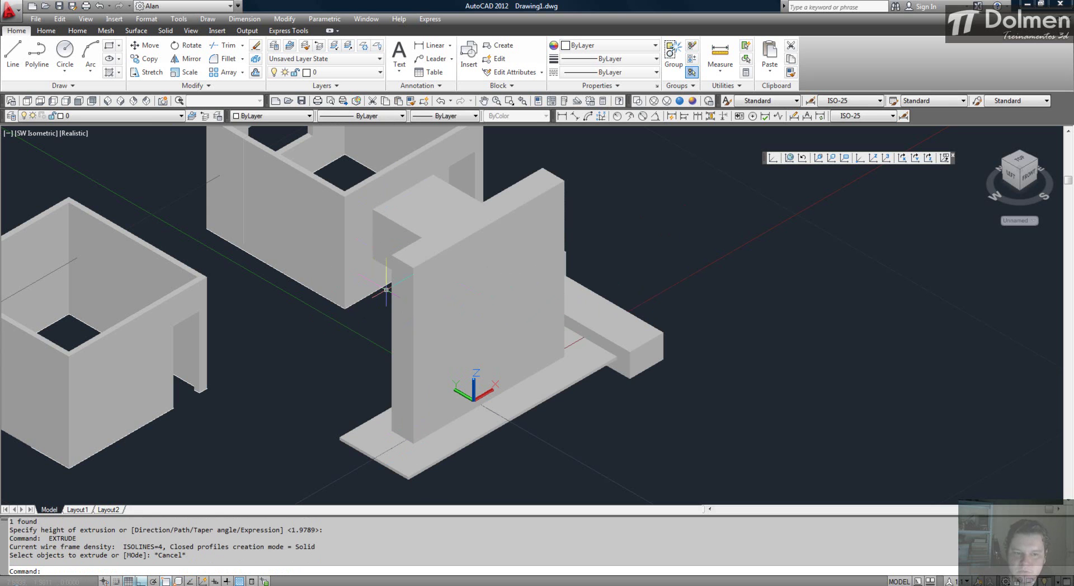
pyautogui.press('Escape')
# Align the UCS to the top face of the walls of the open room with the doorway.
pyautogui.moveTo(245, 331); pyautogui.dragTo(340, 296, button='middle')
pyautogui.scroll(2, 340, 295)
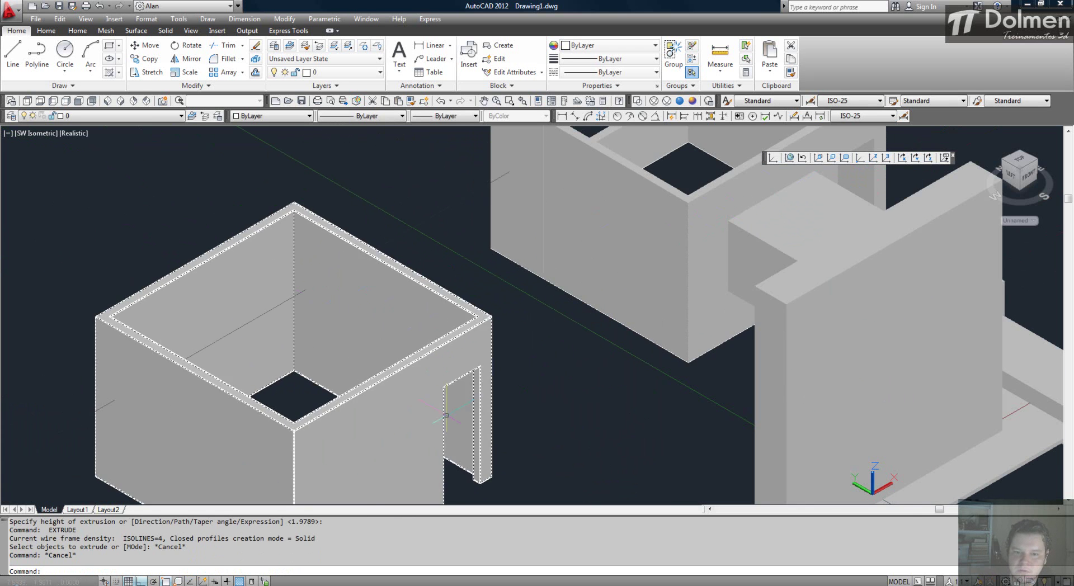
pyautogui.moveTo(426, 389); pyautogui.dragTo(508, 322, button='middle')
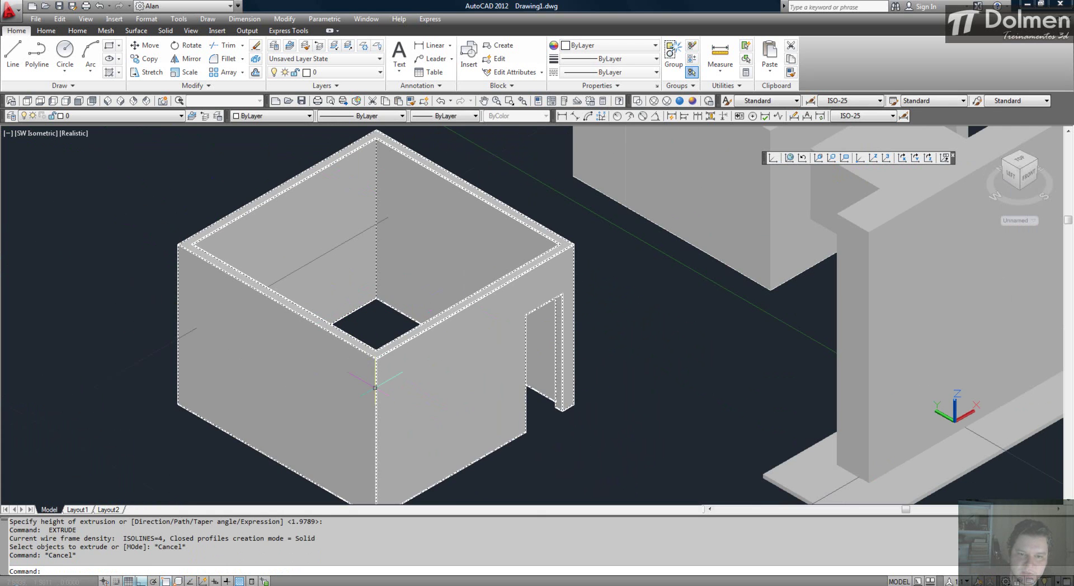
pyautogui.moveTo(374, 388); pyautogui.dragTo(371, 353, button='middle')
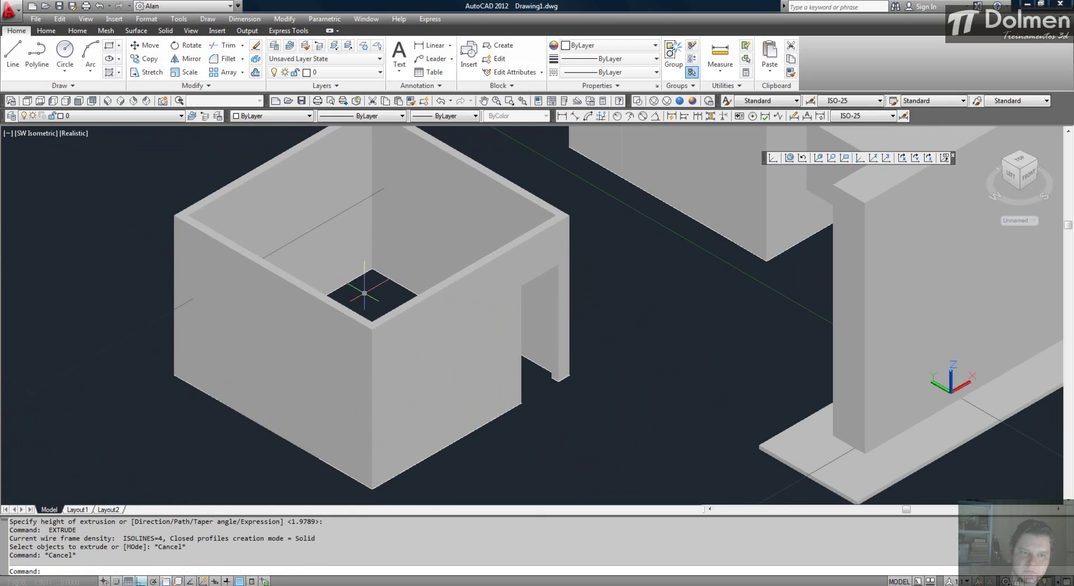
pyautogui.click(819, 161)
pyautogui.click(559, 213)
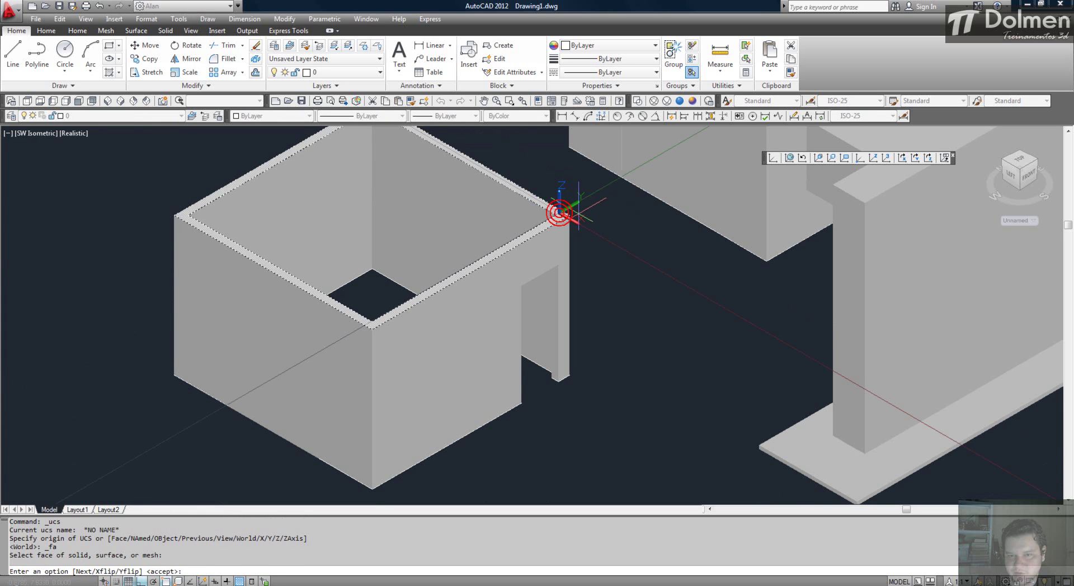
pyautogui.press('Return')
# Draw a long, thin rectangle at wall-top height, starting on the room's rear wall and running out past its corner.
pyautogui.moveTo(426, 203); pyautogui.dragTo(510, 308, button='middle')
pyautogui.press('Escape')
pyautogui.write('rec')
pyautogui.press('Return')
pyautogui.click(364, 269)
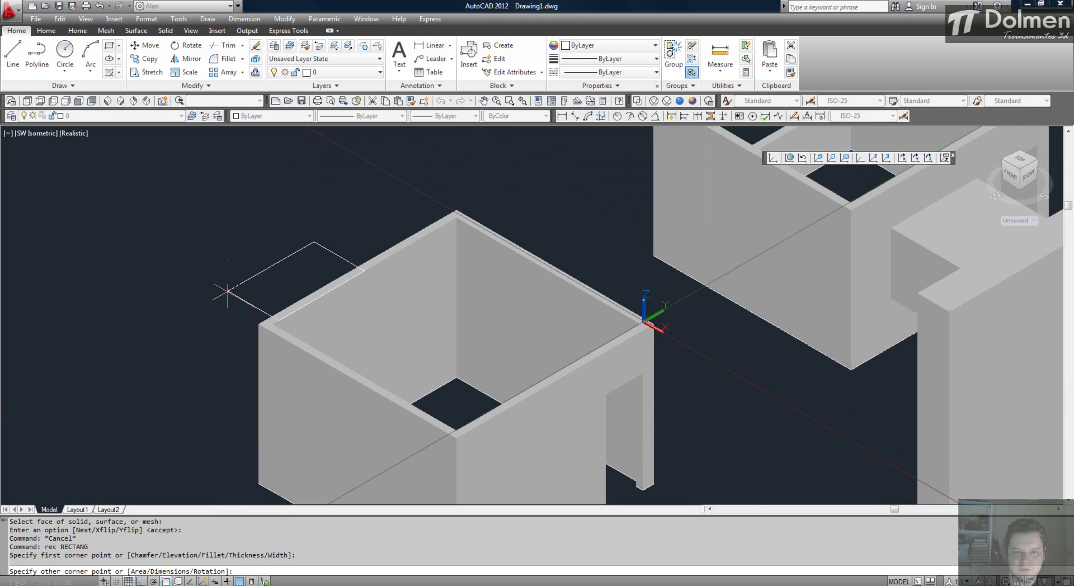
pyautogui.click(79, 428)
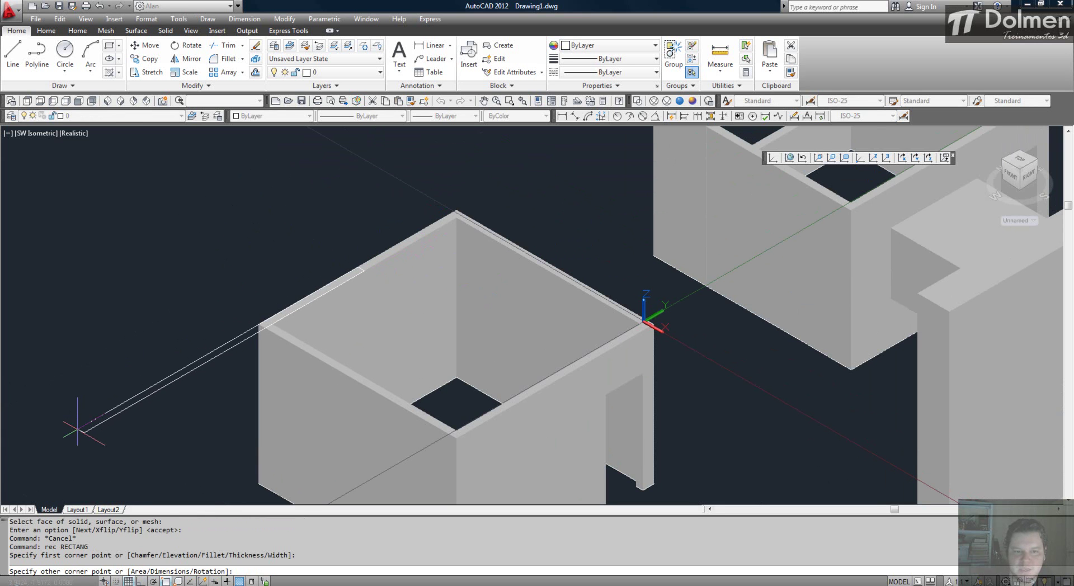
pyautogui.press('Escape')
# Extrude the thin rectangle upward from the wall top into a tall wall.
pyautogui.write('ext')
pyautogui.press('Return')
pyautogui.click(190, 366)
pyautogui.press('Return')
pyautogui.click(187, 196)
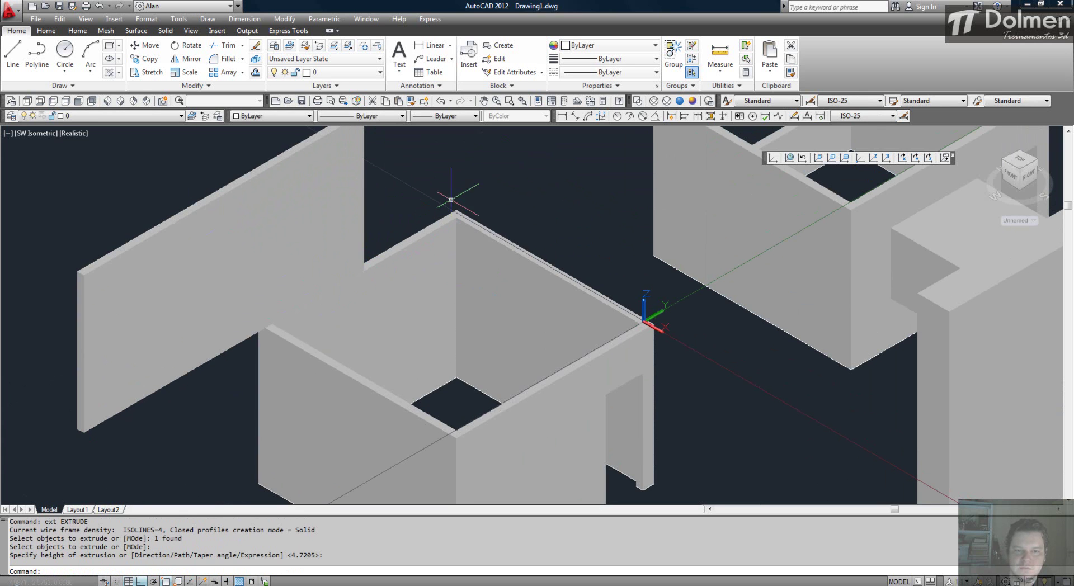
# Erase the tall wall extruded from the top of the open room's wall.
pyautogui.scroll(-4, 643, 316)
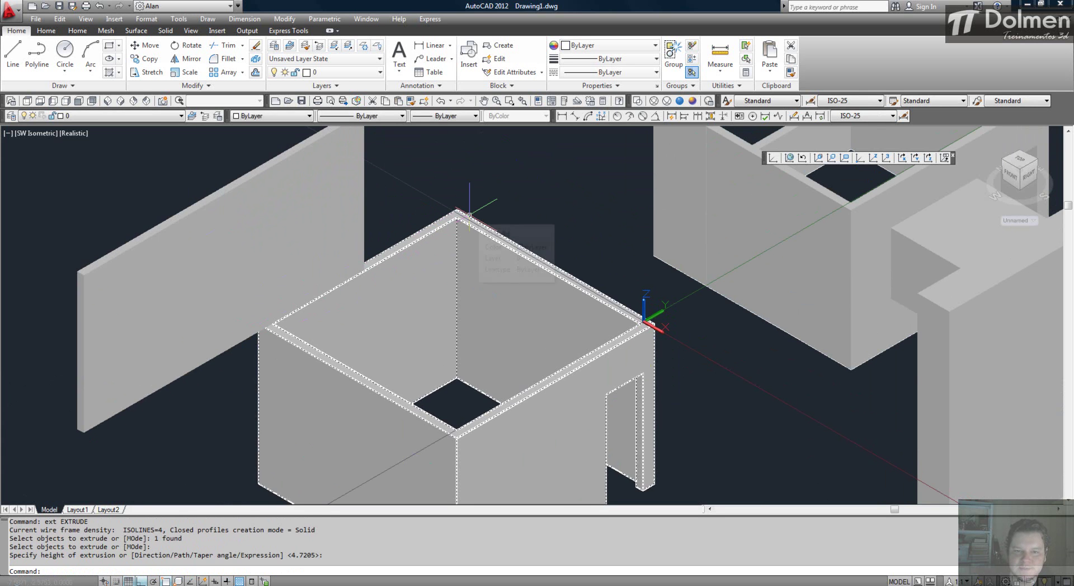
pyautogui.scroll(-2, 447, 214)
pyautogui.press('Escape')
pyautogui.press('Return')
pyautogui.press('Escape')
pyautogui.write('e')
pyautogui.press('Return')
pyautogui.click(396, 208)
pyautogui.press('Return')
pyautogui.moveTo(679, 248); pyautogui.dragTo(427, 251, button='middle')
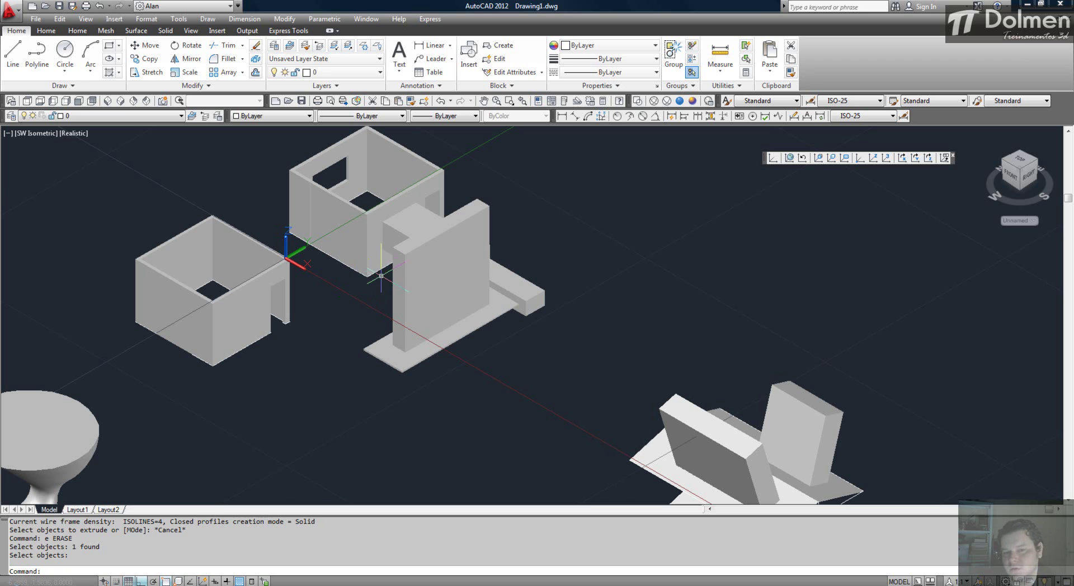
pyautogui.moveTo(660, 394); pyautogui.dragTo(562, 288, button='middle')
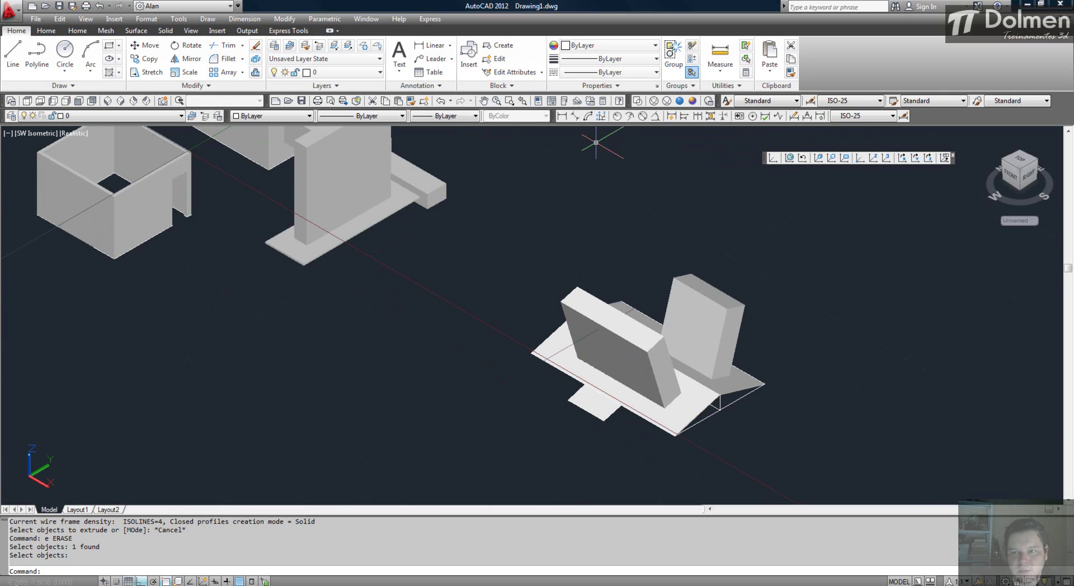
# Reset the UCS to World and align it to the narrow top face of the tilted box on the roof.
pyautogui.moveTo(609, 288); pyautogui.dragTo(660, 313, button='middle')
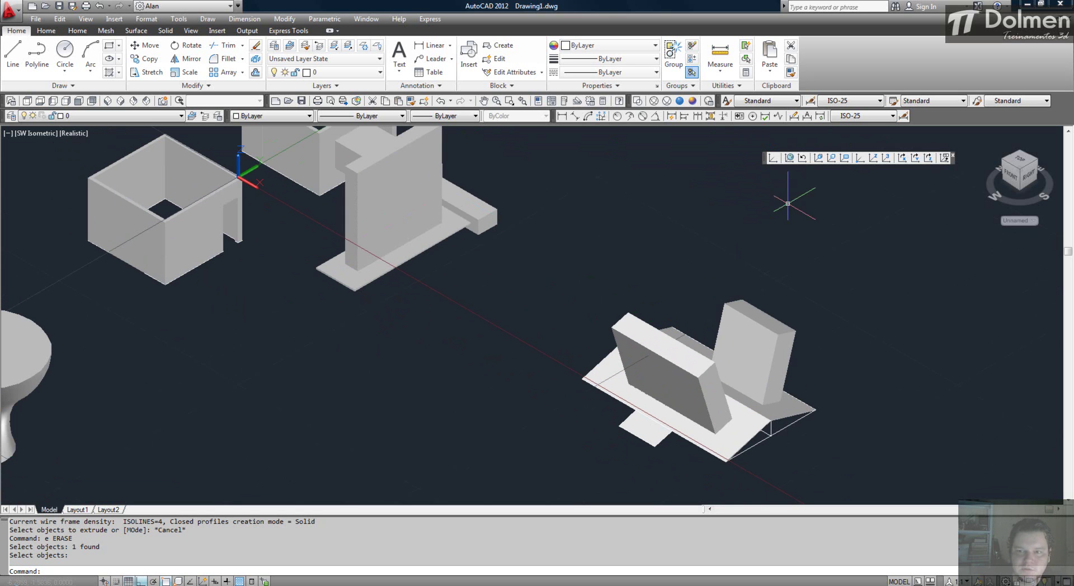
pyautogui.click(788, 158)
pyautogui.click(818, 157)
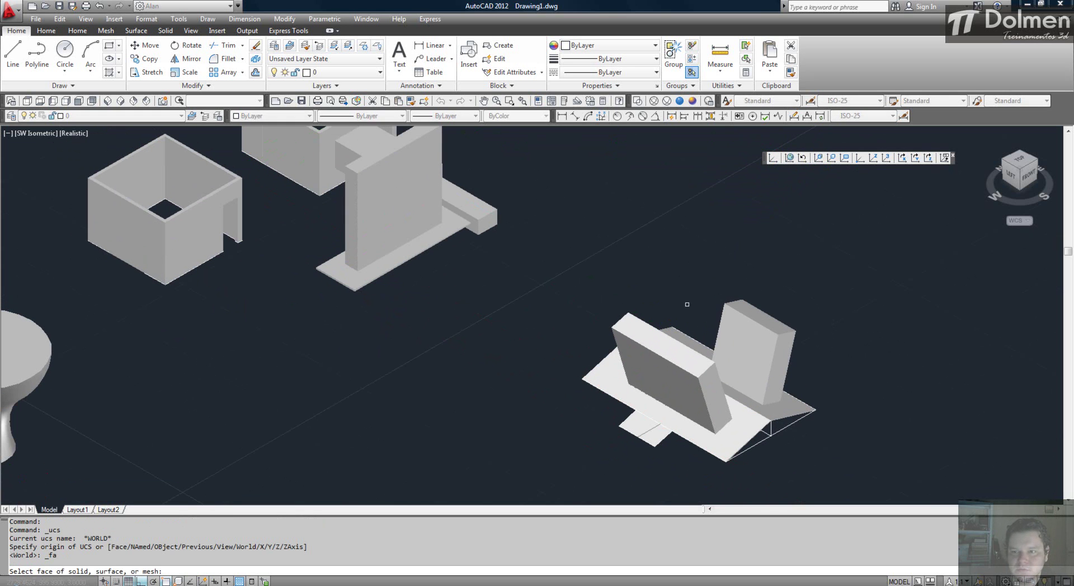
pyautogui.click(657, 338)
pyautogui.press('Return')
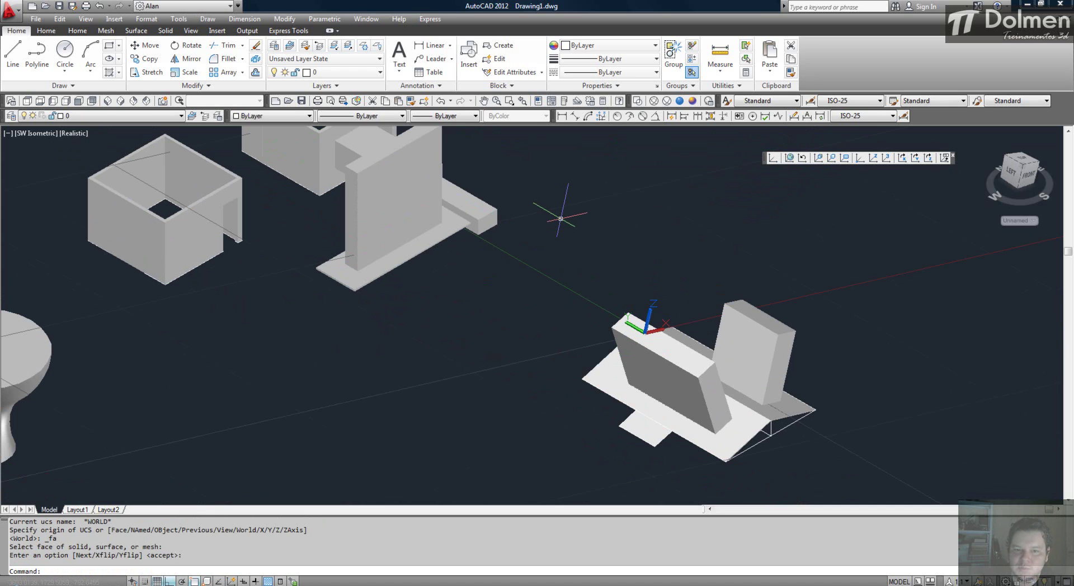
pyautogui.press('Escape')
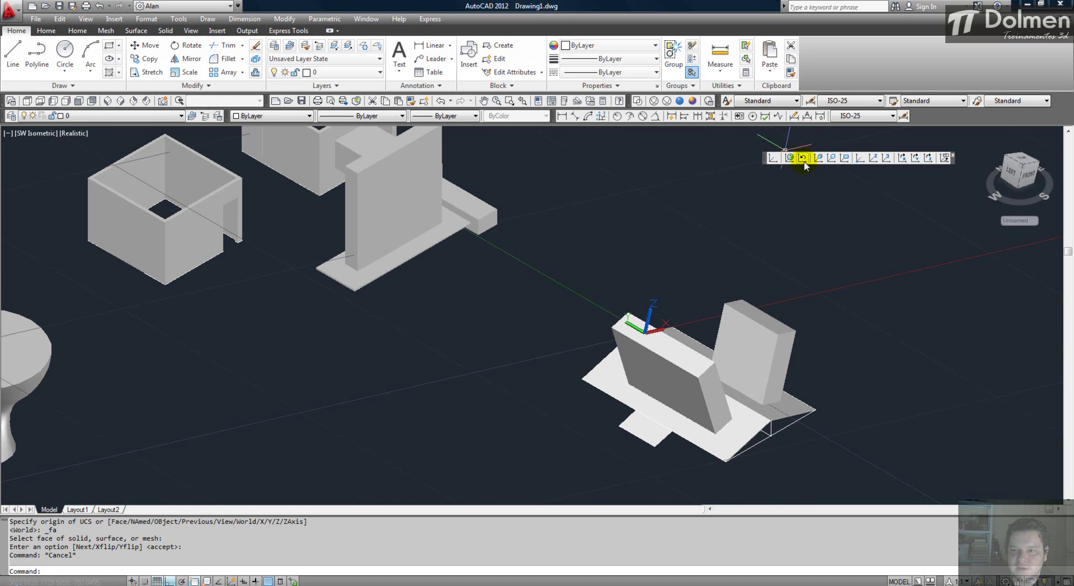
# Set the visual style to 2D Wireframe and restore the UCS to World.
pyautogui.click(638, 100)
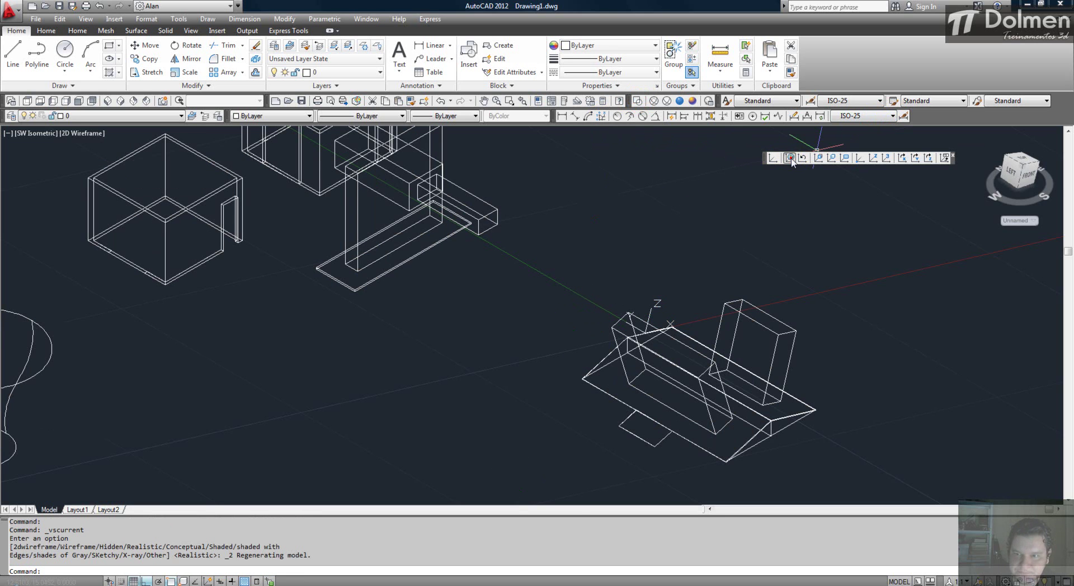
pyautogui.click(789, 157)
# Switch to the Windows Photo Gallery slides and advance to the slide about the Revolve (REV) command.
pyautogui.hotkey('alt', 'Tab')
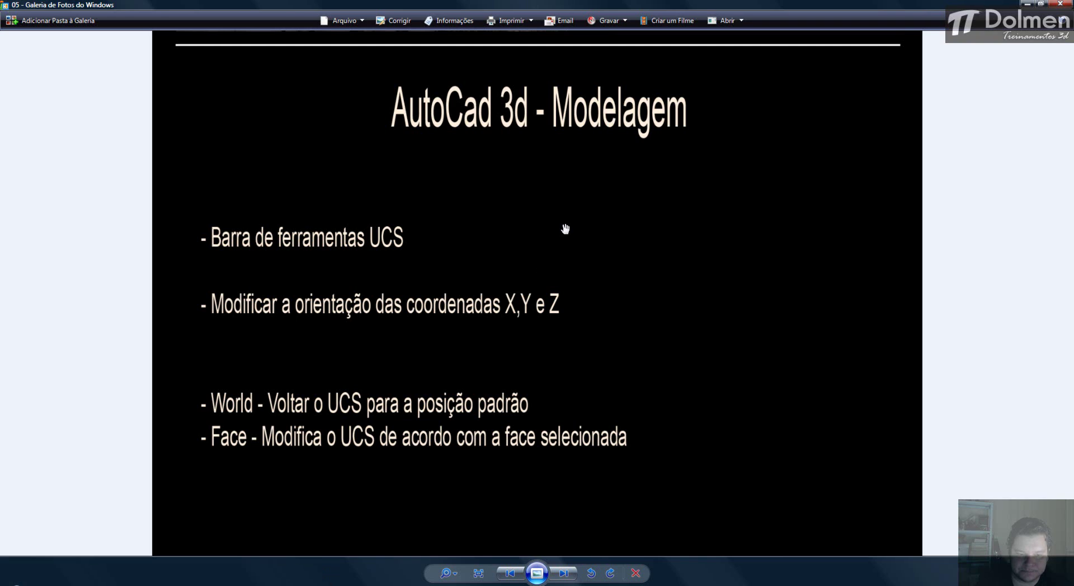
pyautogui.click(563, 573)
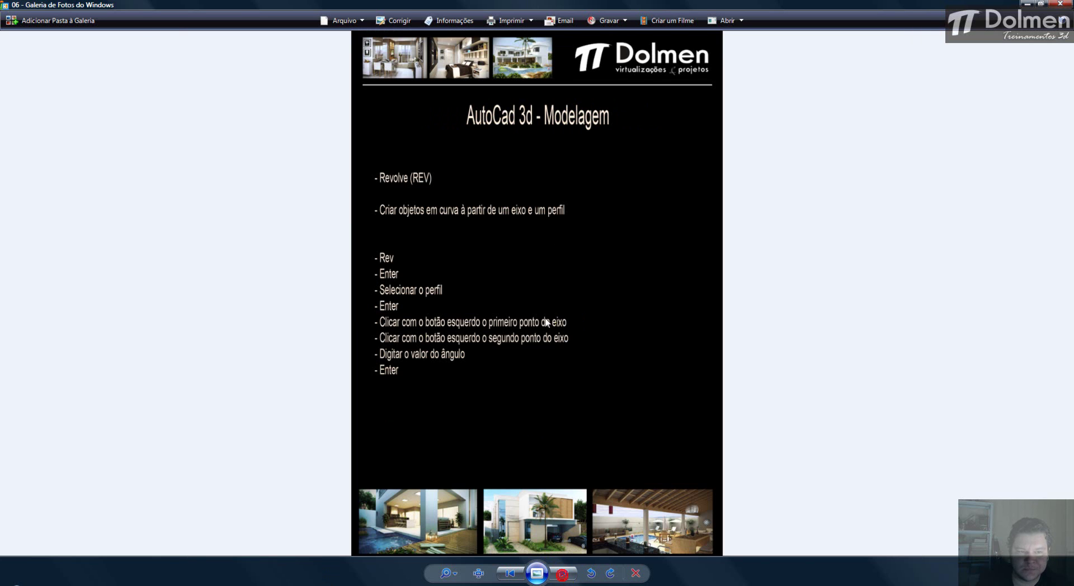
pyautogui.scroll(2, 493, 232)
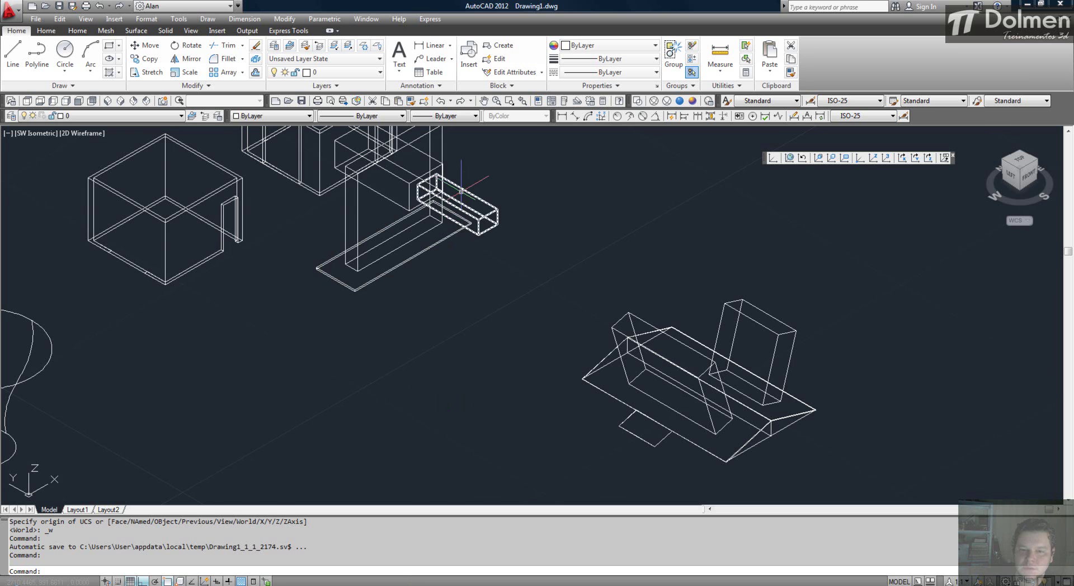
# Switch the drawing to the Top view.
pyautogui.moveTo(710, 239); pyautogui.dragTo(299, 335, button='middle')
pyautogui.scroll(-2, 300, 335)
pyautogui.press('Escape')
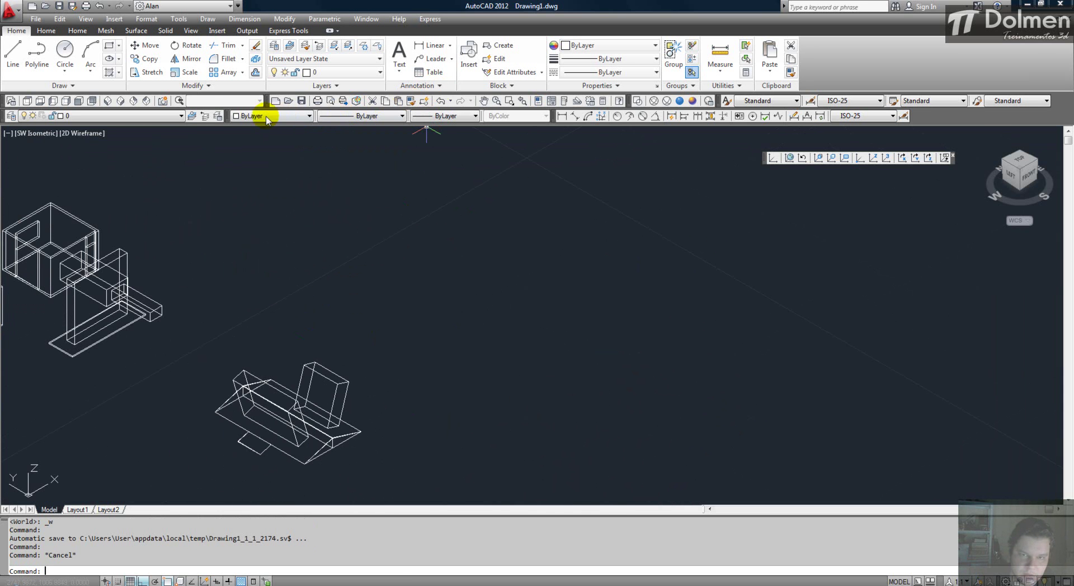
pyautogui.click(27, 100)
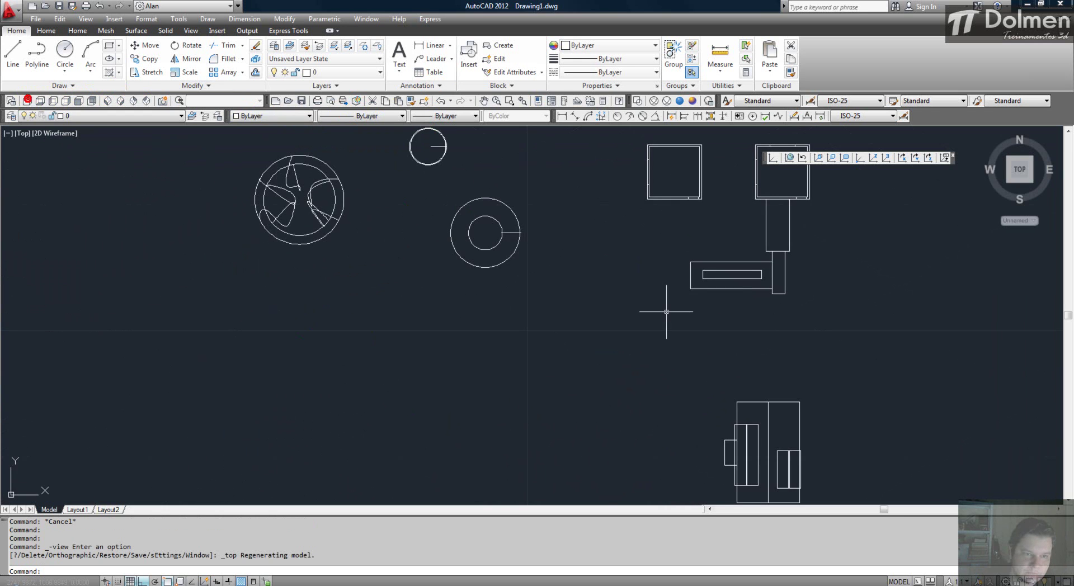
# Draw a long, steeply slanted line in the empty area, continued from its lower end by a horizontal segment about 2 units long.
pyautogui.moveTo(772, 326); pyautogui.dragTo(427, 247, button='middle')
pyautogui.scroll(2, 492, 257)
pyautogui.moveTo(544, 251); pyautogui.dragTo(479, 252, button='middle')
pyautogui.write('l')
pyautogui.press('Return')
pyautogui.click(513, 228)
pyautogui.press('F8')
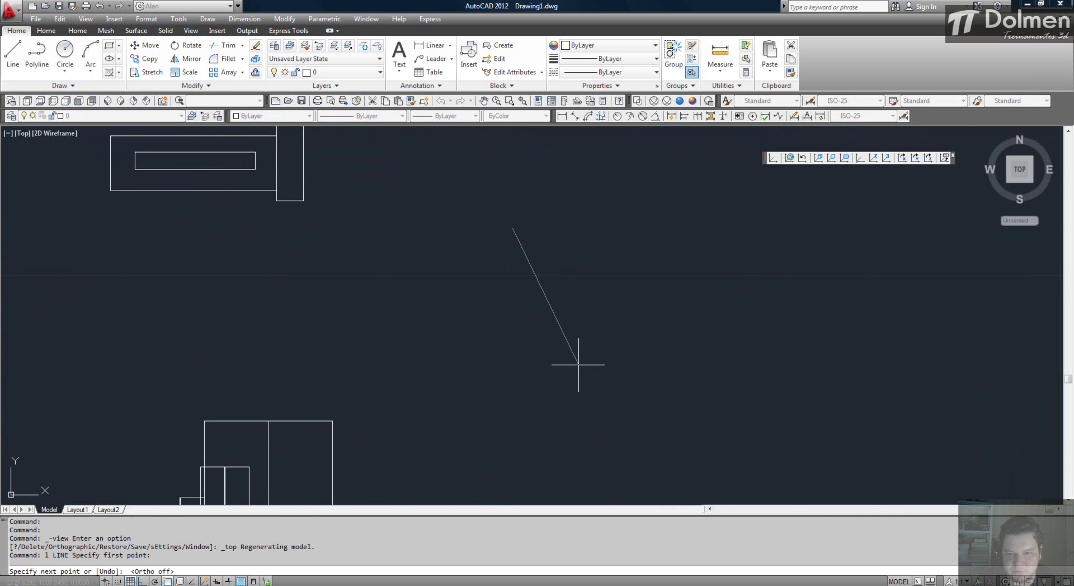
pyautogui.press('F8')
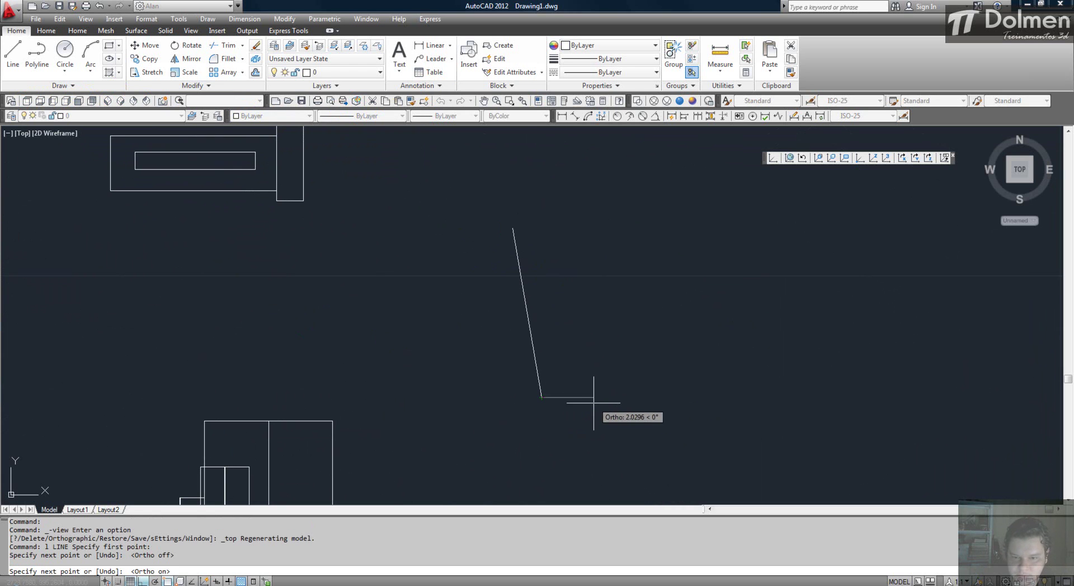
pyautogui.click(594, 404)
pyautogui.rightClick(594, 405)
pyautogui.press('Escape')
# Fillet the corner between the slanted line and the horizontal line with a radius of 0.5.
pyautogui.scroll(3, 549, 400)
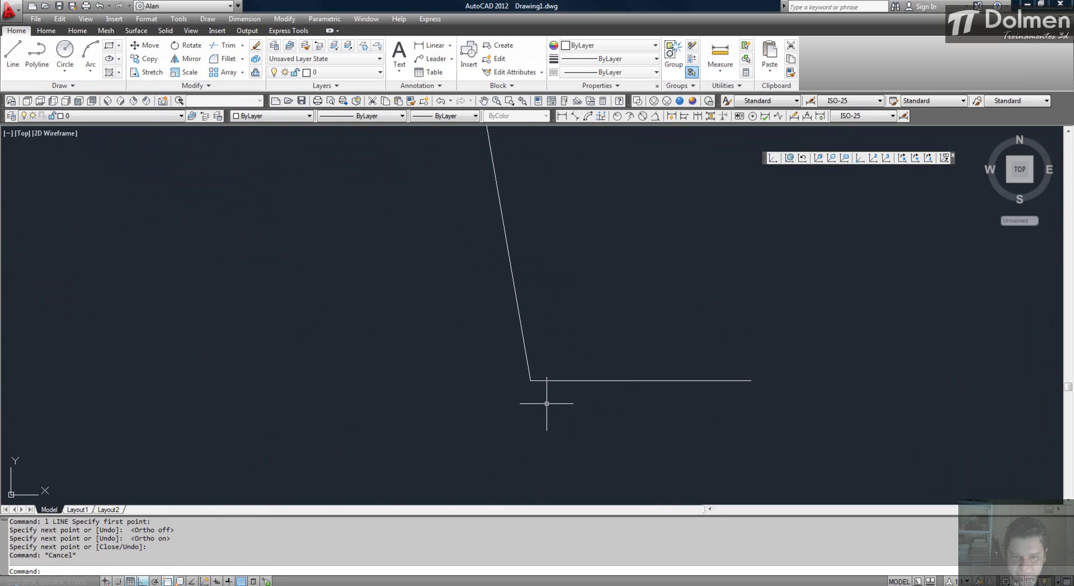
pyautogui.write('f')
pyautogui.press('Return')
pyautogui.write('r')
pyautogui.press('Return')
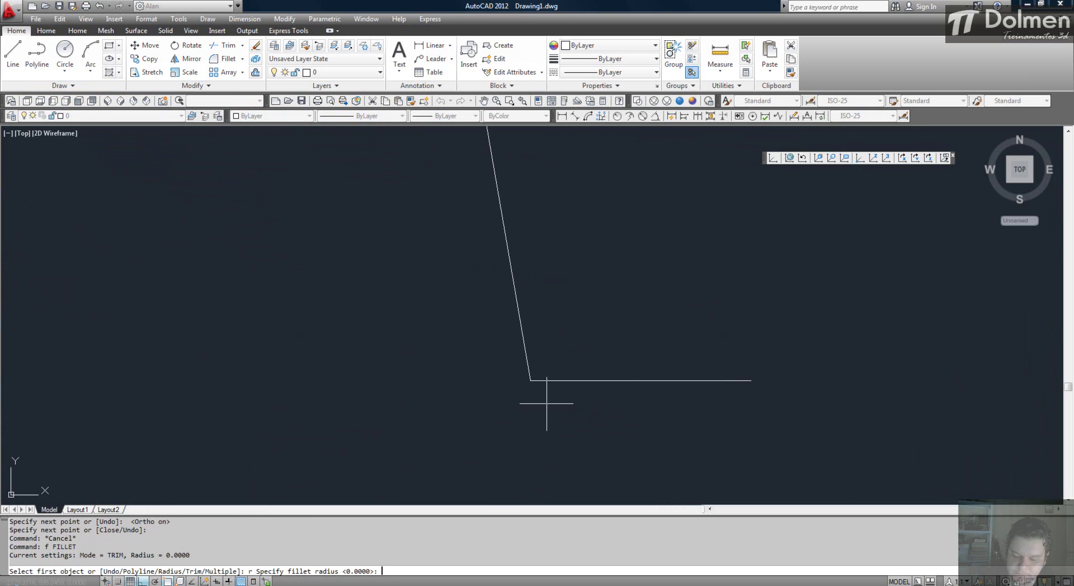
pyautogui.write('.5')
pyautogui.press('Return')
pyautogui.click(528, 364)
pyautogui.click(551, 380)
pyautogui.scroll(-4, 663, 335)
pyautogui.moveTo(668, 308); pyautogui.dragTo(653, 374, button='middle')
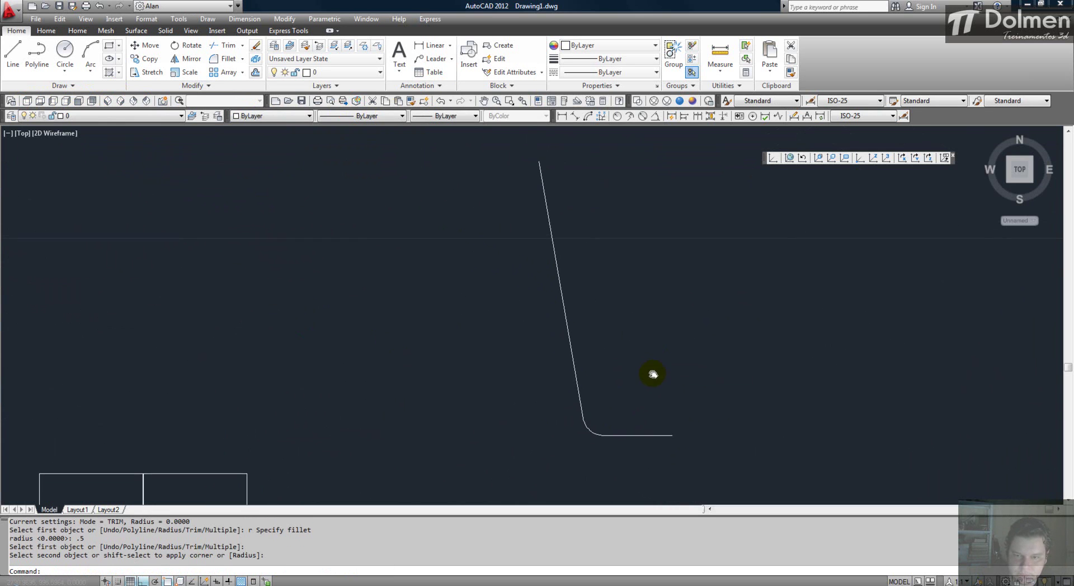
pyautogui.press('Escape')
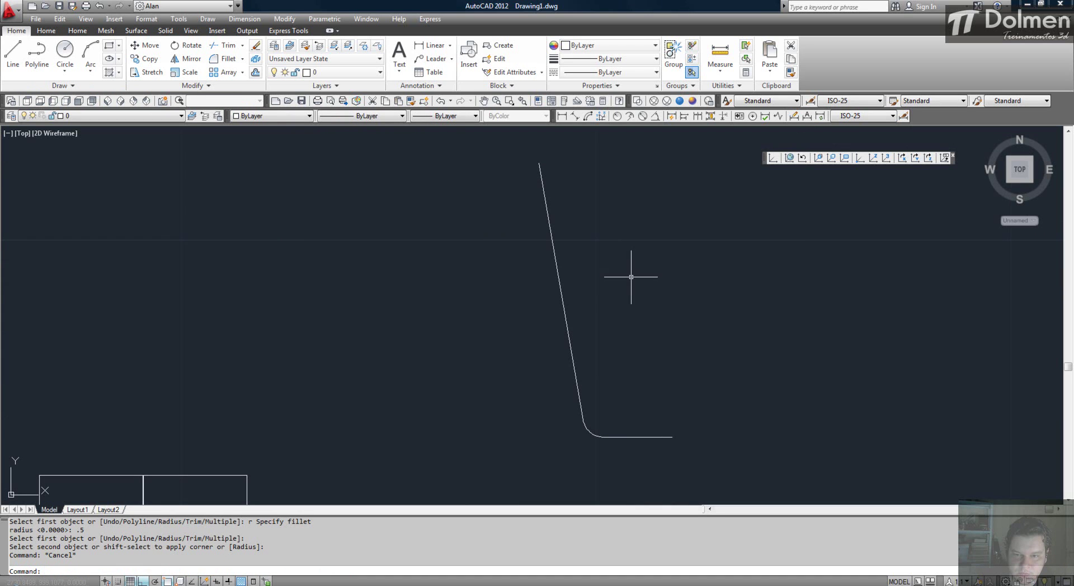
pyautogui.press('Escape')
pyautogui.press('Escape')
pyautogui.press('Escape')
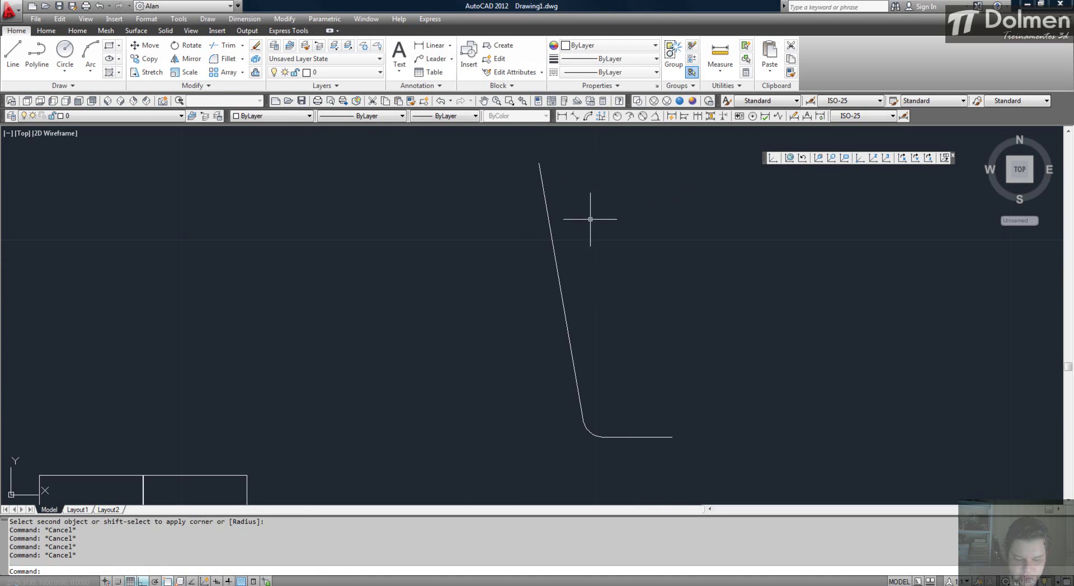
pyautogui.press('Escape')
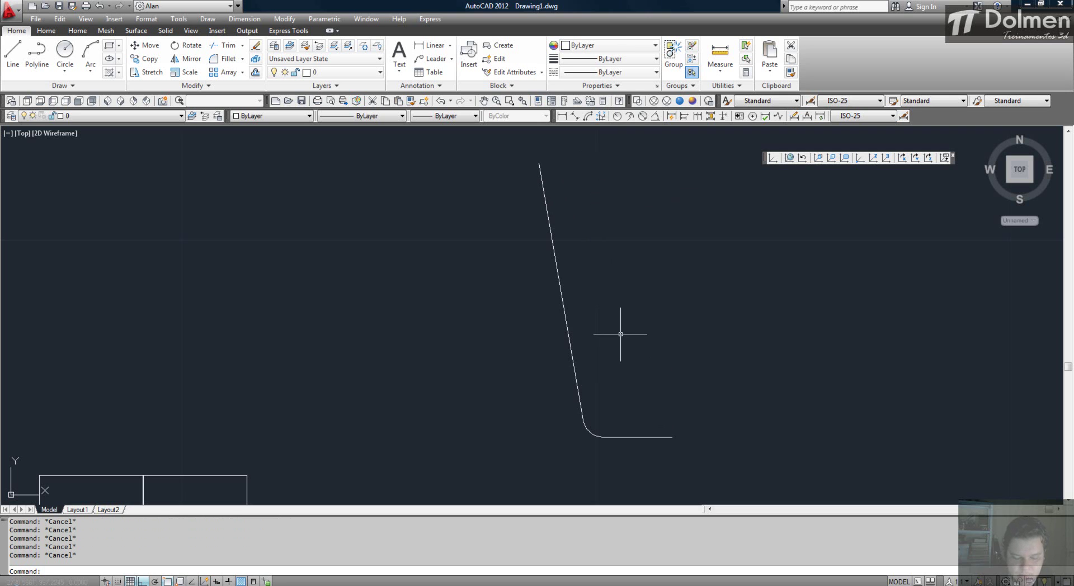
# Try offsetting the slanted line toward the inside of the profile by 0.05, and undo it.
pyautogui.write('o')
pyautogui.press('Return')
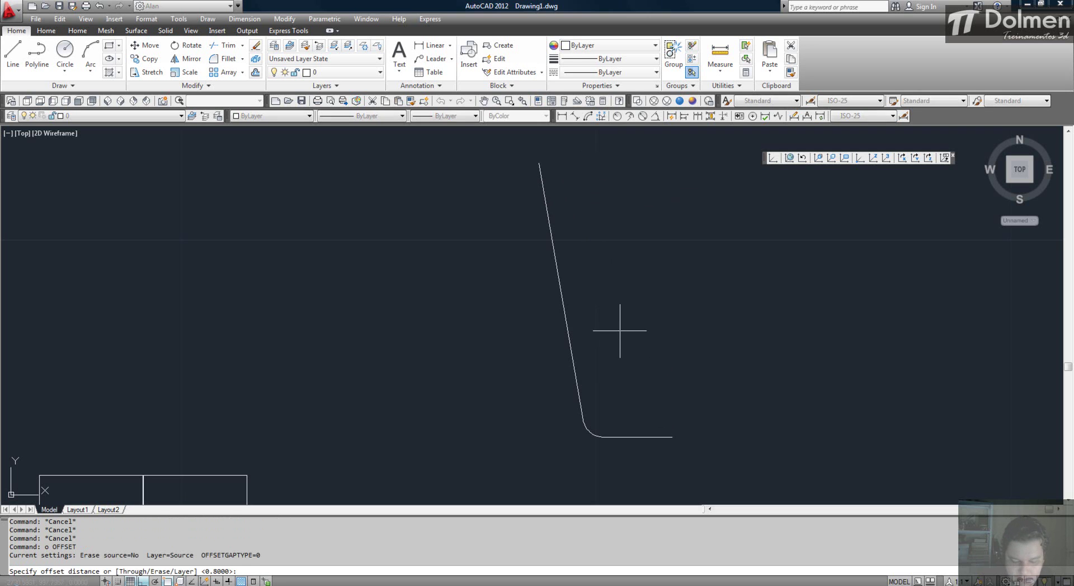
pyautogui.write('.05')
pyautogui.press('Return')
pyautogui.click(564, 307)
pyautogui.click(604, 297)
pyautogui.press('Escape')
pyautogui.press('Escape')
pyautogui.write('u')
pyautogui.press('Return')
pyautogui.press('Escape')
# Offset the slanted line, the fillet arc and the horizontal line by 0.12 toward the inside of the profile.
pyautogui.write('o')
pyautogui.press('Return')
pyautogui.write('.12')
pyautogui.press('Return')
pyautogui.click(574, 377)
pyautogui.click(597, 373)
pyautogui.click(591, 433)
pyautogui.click(620, 405)
pyautogui.click(625, 438)
pyautogui.click(635, 408)
pyautogui.press('Escape')
pyautogui.press('Escape')
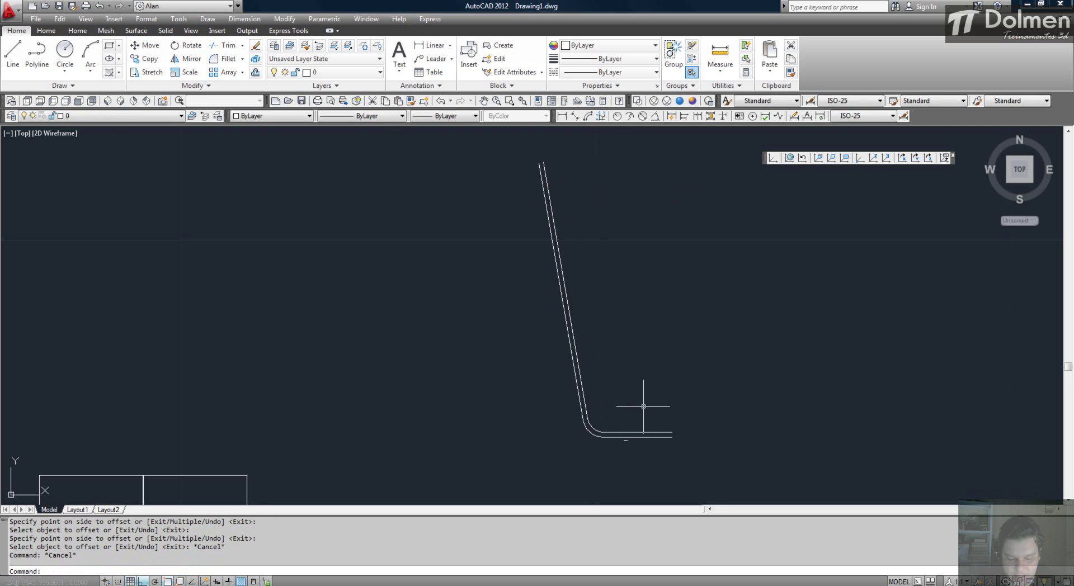
# Close both open ends of the double-line profile with short lines joining the original and offset endpoints.
pyautogui.write('l')
pyautogui.press('Return')
pyautogui.scroll(3, 643, 417)
pyautogui.click(693, 454)
pyautogui.click(694, 441)
pyautogui.press('Return')
pyautogui.scroll(-3, 745, 378)
pyautogui.moveTo(642, 256); pyautogui.dragTo(607, 256, button='middle')
pyautogui.scroll(5, 576, 229)
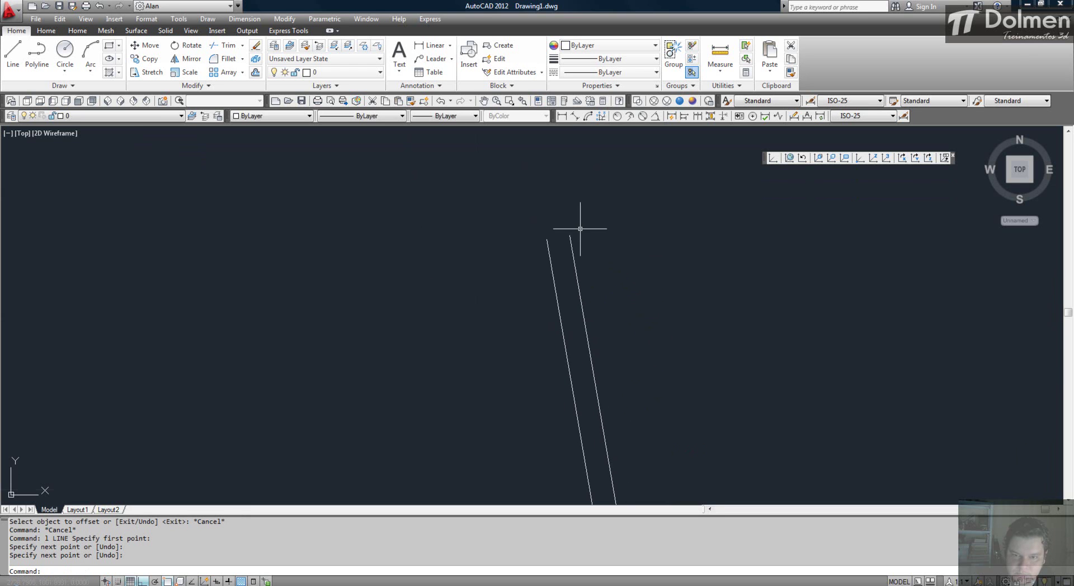
pyautogui.press('Return')
pyautogui.click(548, 239)
pyautogui.click(569, 236)
pyautogui.press('Escape')
pyautogui.scroll(-5, 613, 208)
pyautogui.moveTo(678, 280); pyautogui.dragTo(537, 283, button='middle')
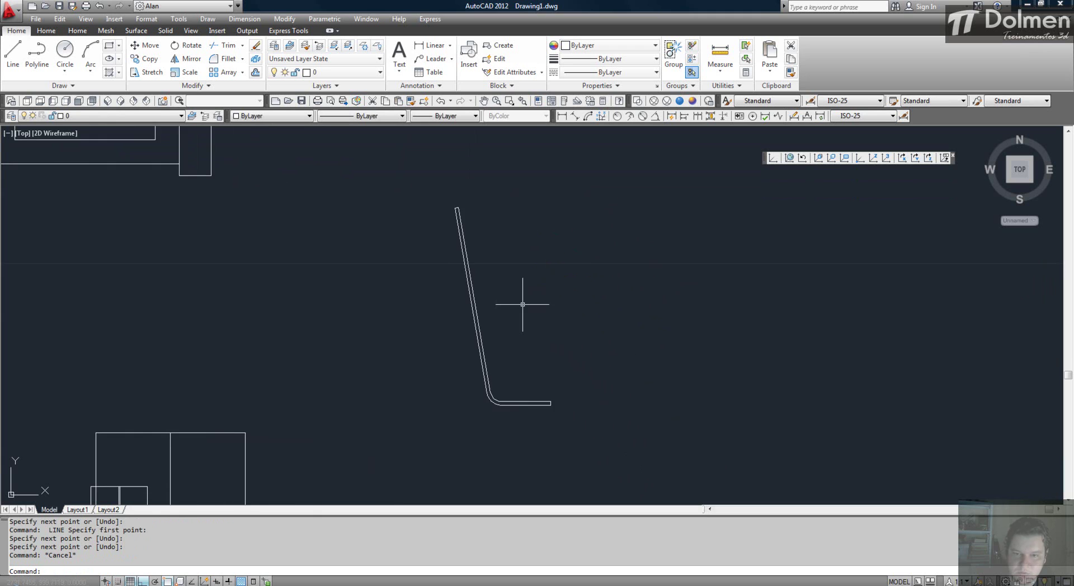
pyautogui.scroll(2, 537, 284)
pyautogui.press('Escape')
pyautogui.press('Escape')
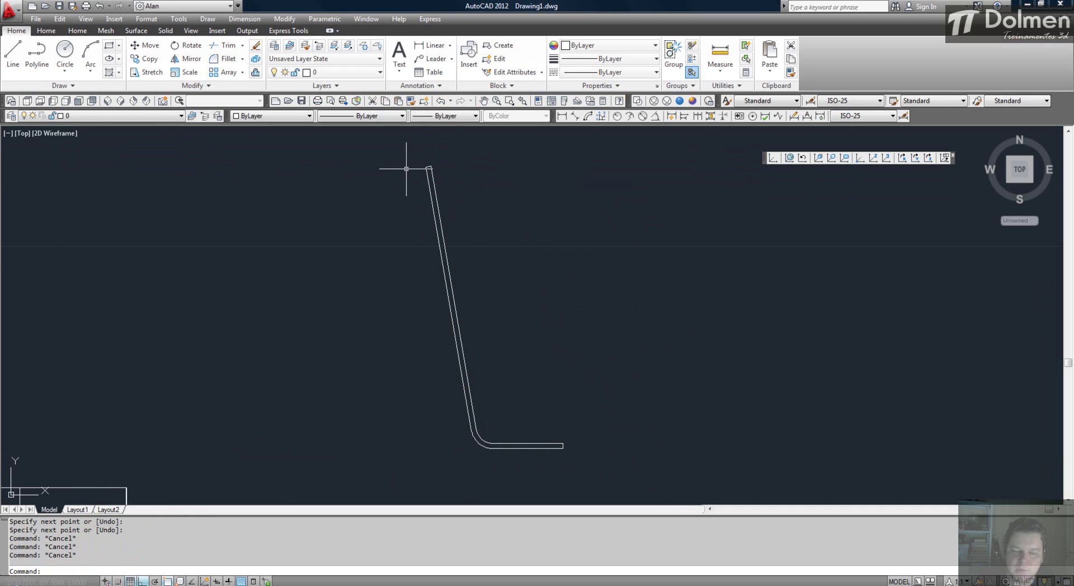
# Switch to the SW Isometric view and create a closed boundary from the area inside the thin profile.
pyautogui.click(108, 101)
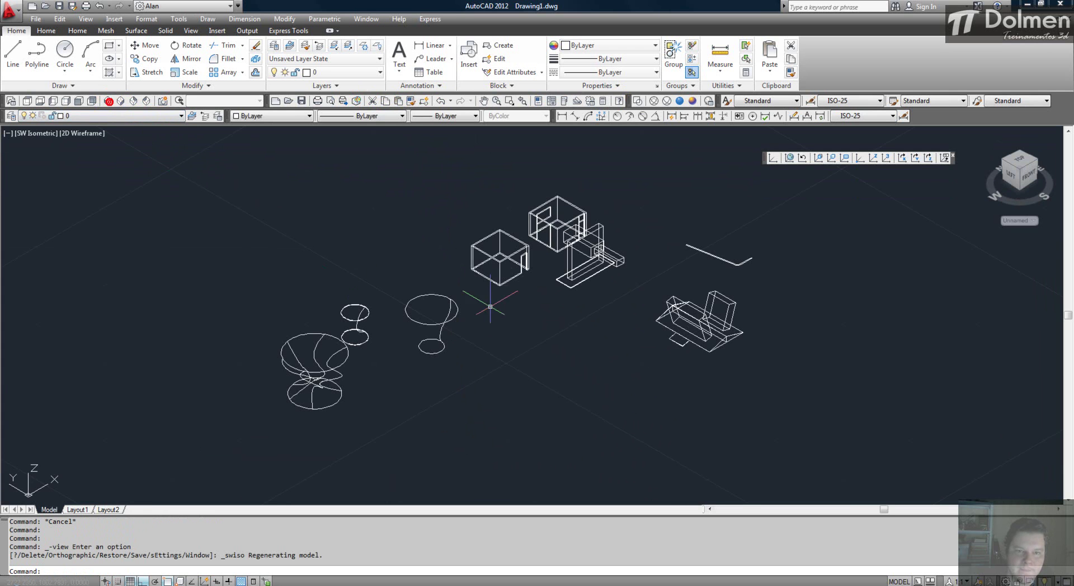
pyautogui.scroll(6, 748, 232)
pyautogui.moveTo(705, 267); pyautogui.dragTo(680, 314, button='middle')
pyautogui.write('o')
pyautogui.press('Return')
pyautogui.press('Return')
pyautogui.click(617, 344)
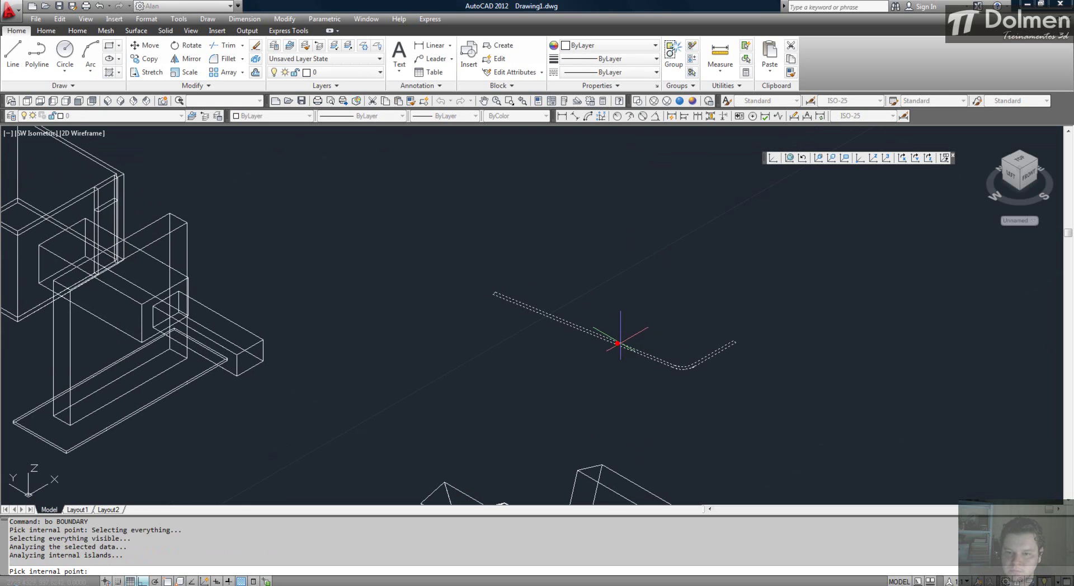
pyautogui.press('Return')
pyautogui.click(618, 343)
pyautogui.press('Escape')
pyautogui.press('Escape')
pyautogui.write('3r')
pyautogui.press('Return')
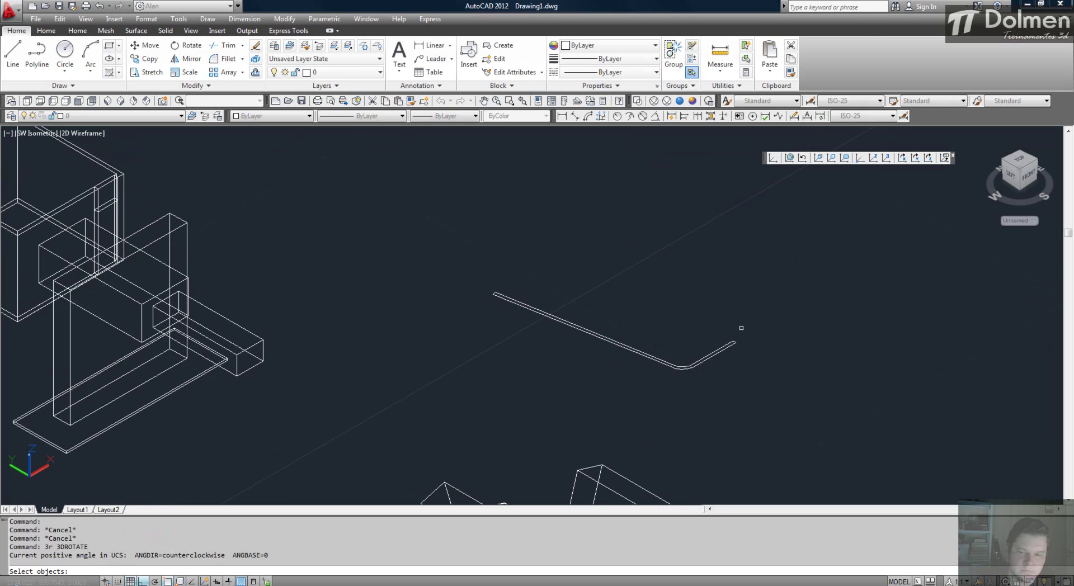
pyautogui.click(723, 348)
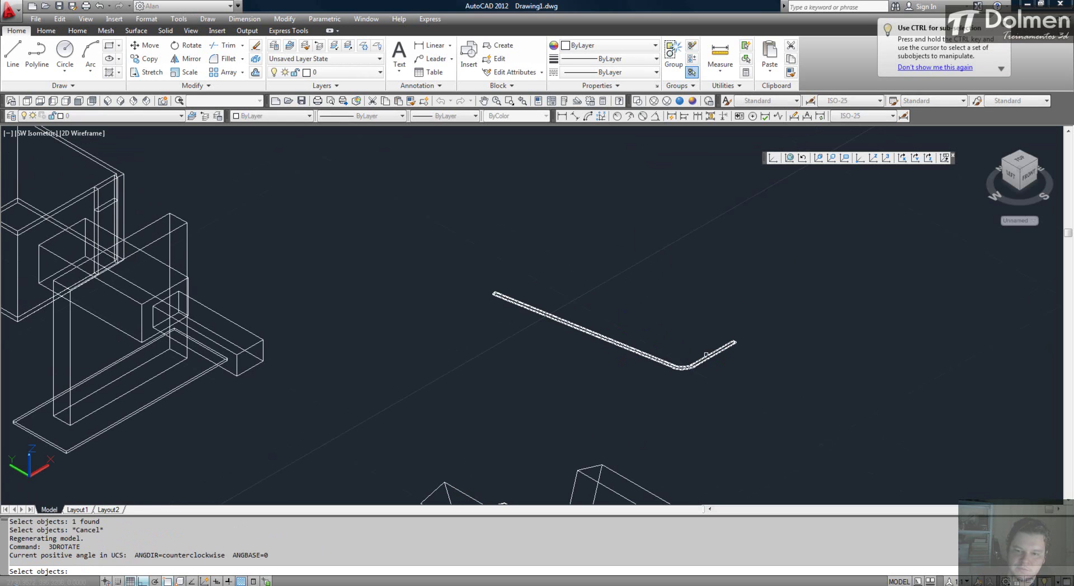
pyautogui.press('Return')
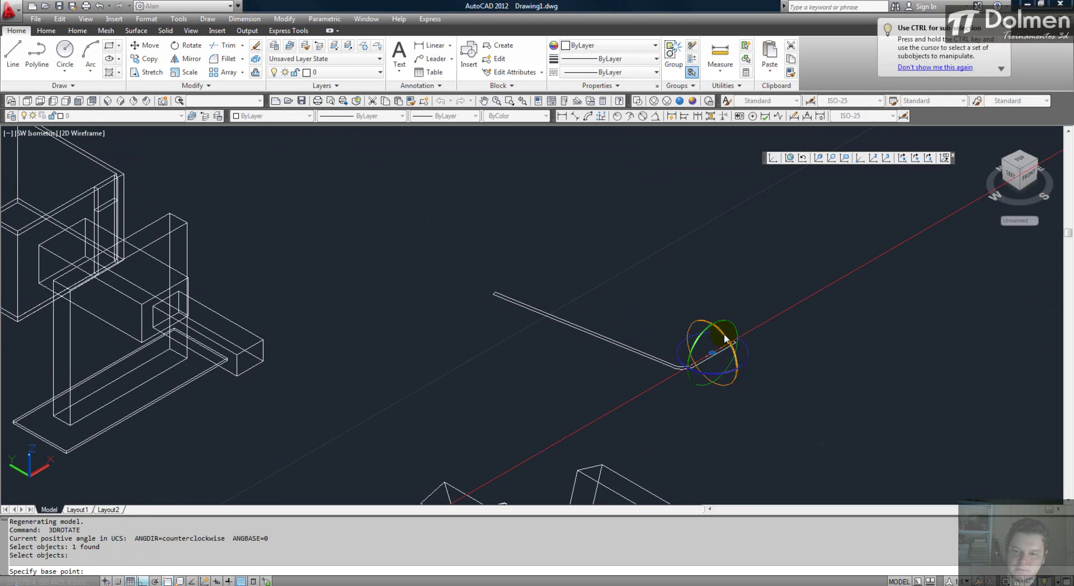
pyautogui.click(712, 353)
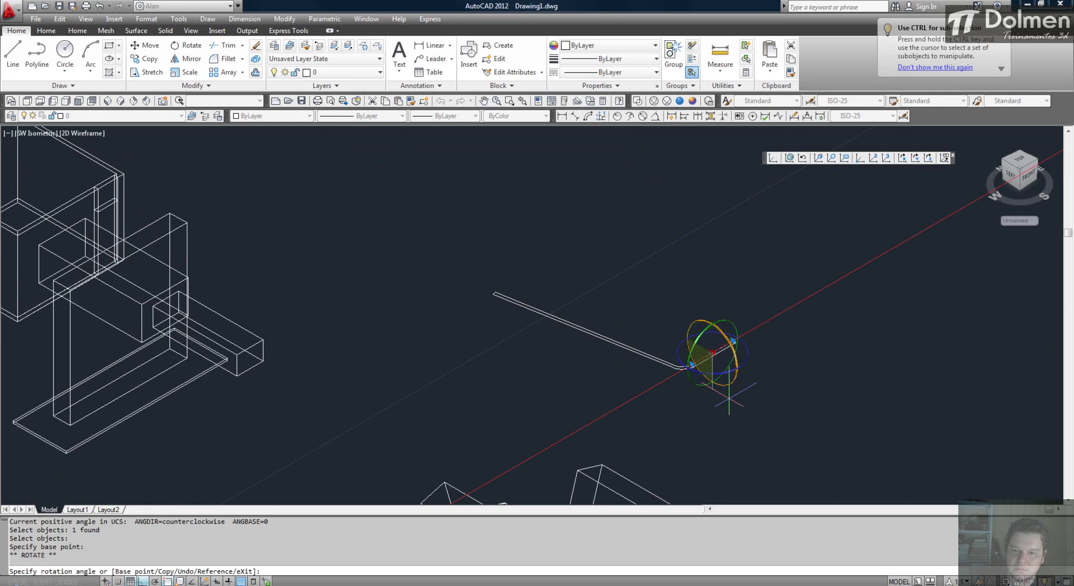
pyautogui.press('Escape')
pyautogui.press('Escape')
pyautogui.press('Return')
pyautogui.click(713, 354)
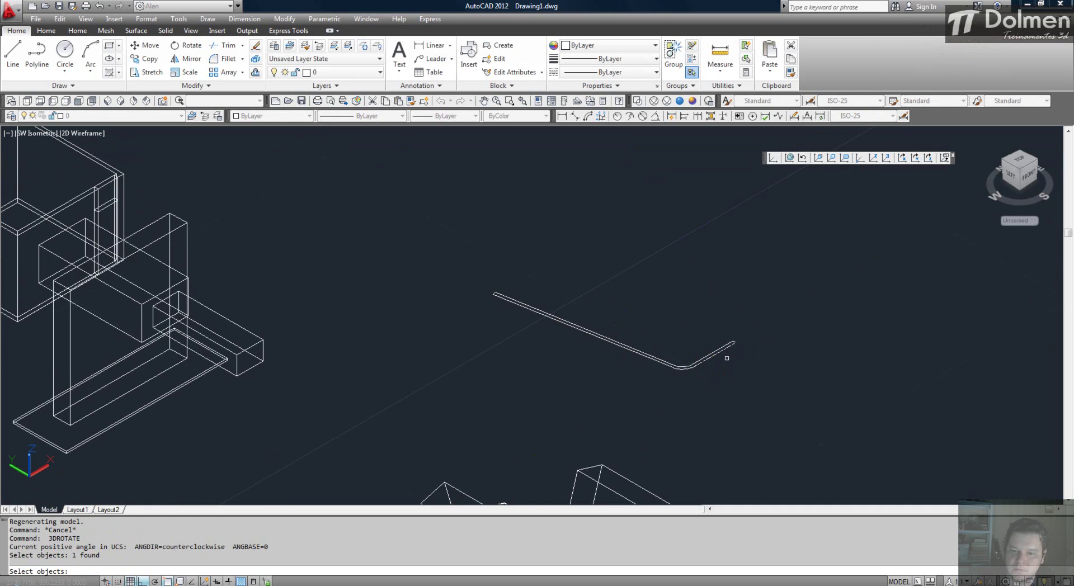
pyautogui.press('Escape')
# Move the closed boundary profile about 22 units along the X axis, away from its source lines.
pyautogui.scroll(5, 707, 354)
pyautogui.press('Escape')
pyautogui.press('Escape')
pyautogui.write('m')
pyautogui.press('Return')
pyautogui.click(686, 347)
pyautogui.press('Return')
pyautogui.click(682, 339)
pyautogui.scroll(-8, 683, 338)
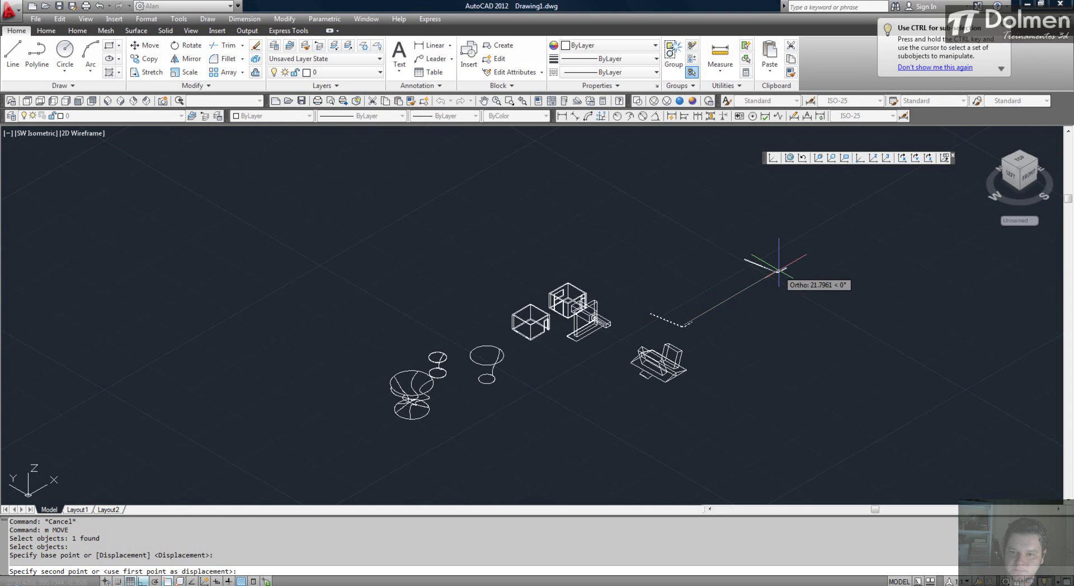
pyautogui.press('Escape')
# Rotate the moved profile about the X axis with 3D Rotate so that it stands upright.
pyautogui.scroll(4, 762, 269)
pyautogui.press('Escape')
pyautogui.moveTo(734, 288); pyautogui.dragTo(739, 330, button='middle')
pyautogui.write('3r')
pyautogui.press('Return')
pyautogui.scroll(3, 739, 330)
pyautogui.click(729, 334)
pyautogui.press('Return')
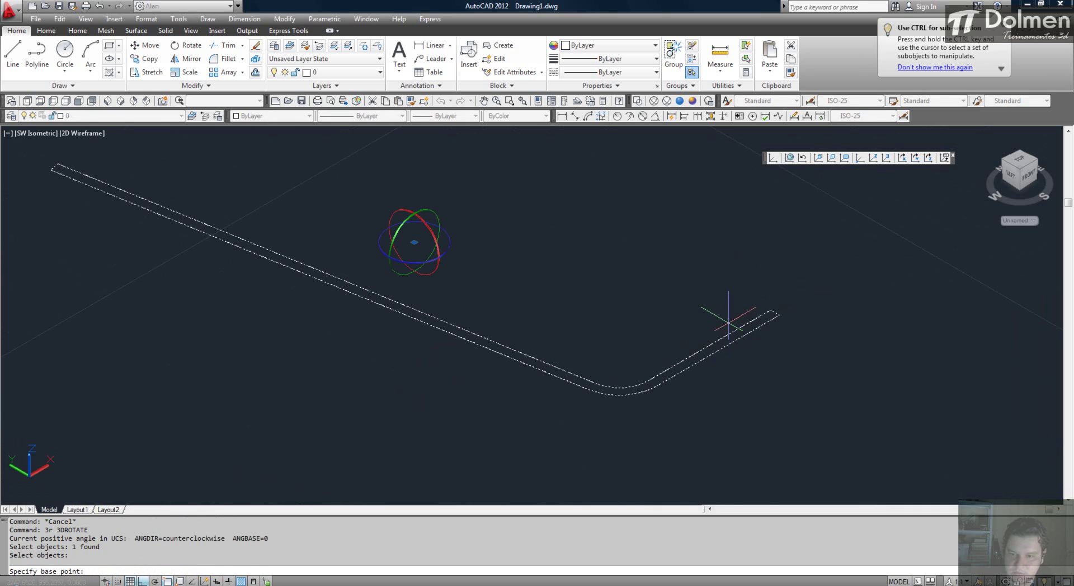
pyautogui.scroll(-4, 512, 258)
pyautogui.click(499, 255)
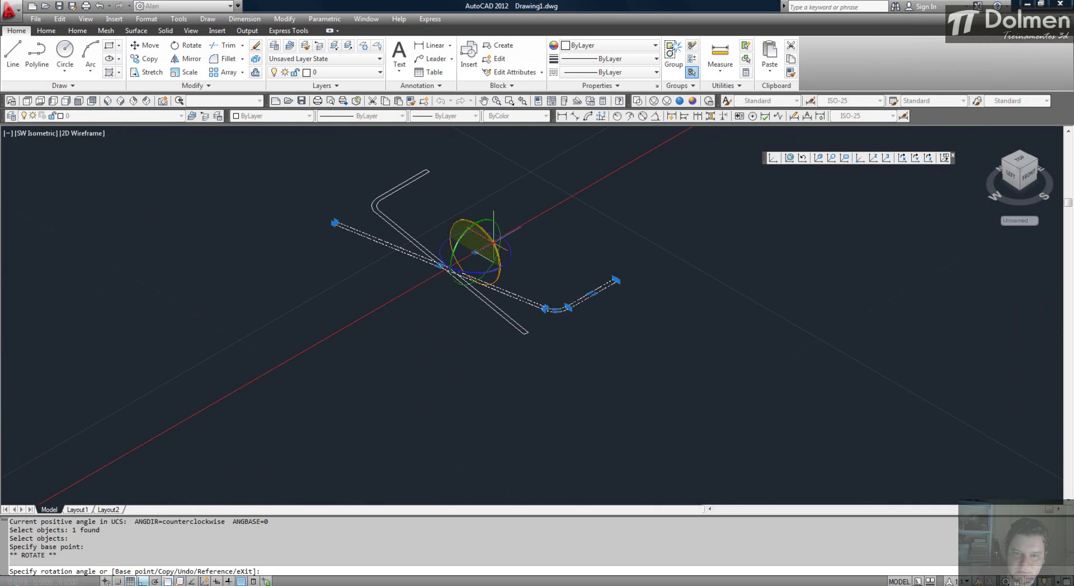
pyautogui.click(483, 176)
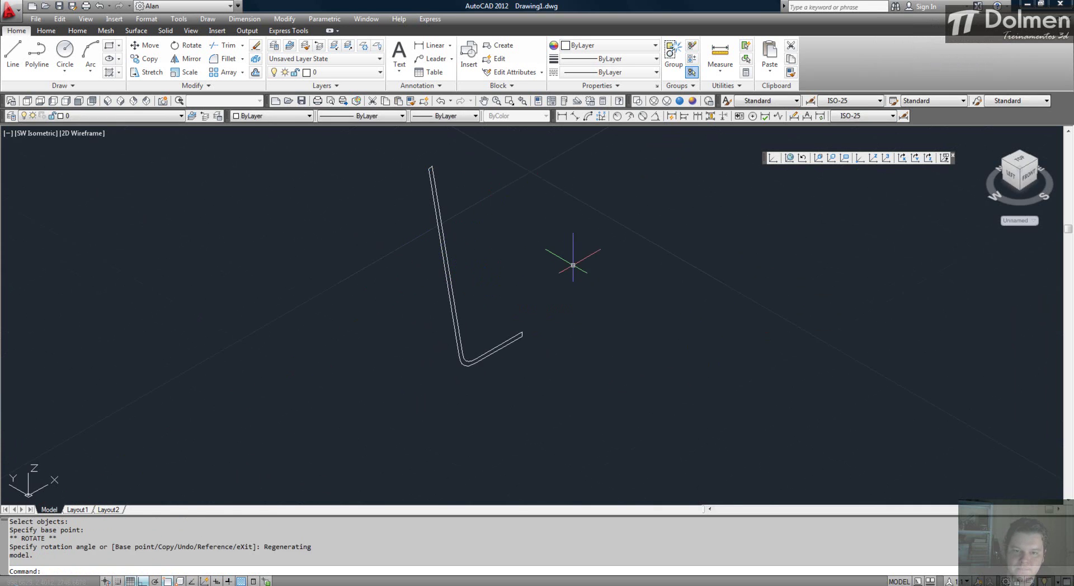
pyautogui.scroll(-2, 565, 264)
pyautogui.moveTo(587, 240); pyautogui.dragTo(570, 304, button='middle')
pyautogui.press('Escape')
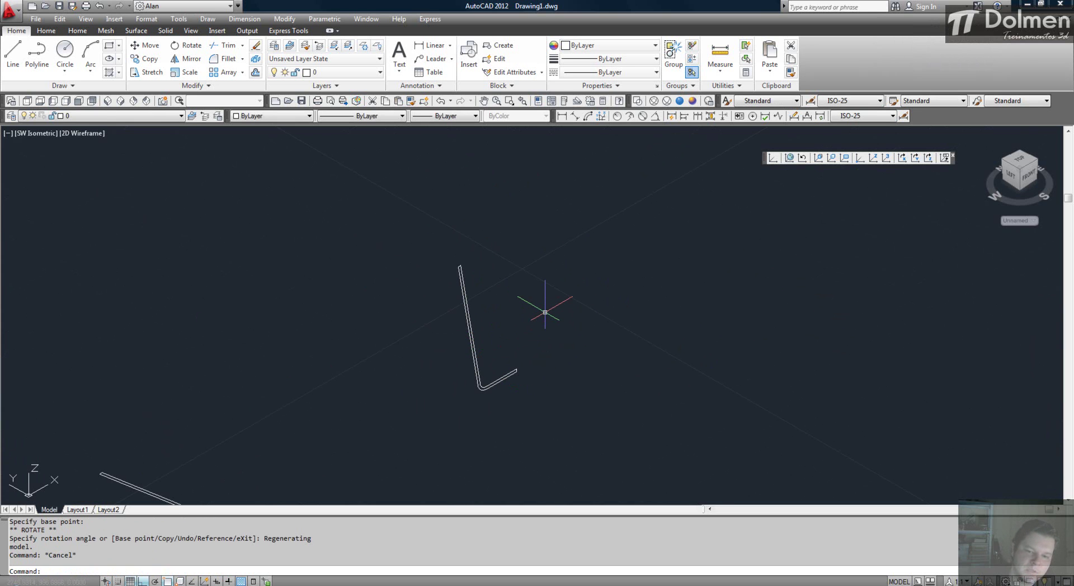
pyautogui.press('Escape')
pyautogui.write('rev')
pyautogui.press('Return')
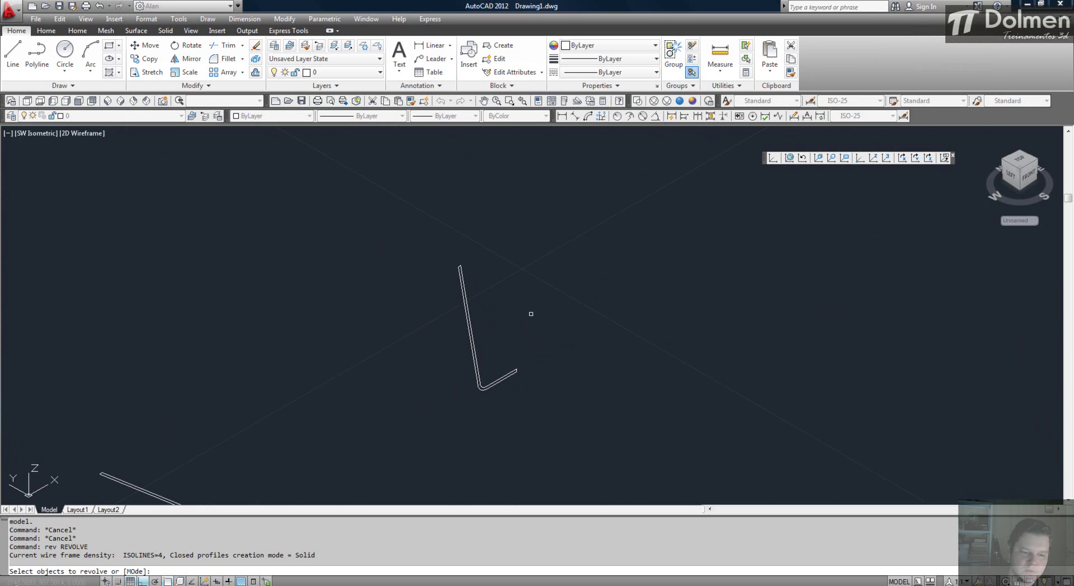
pyautogui.click(471, 348)
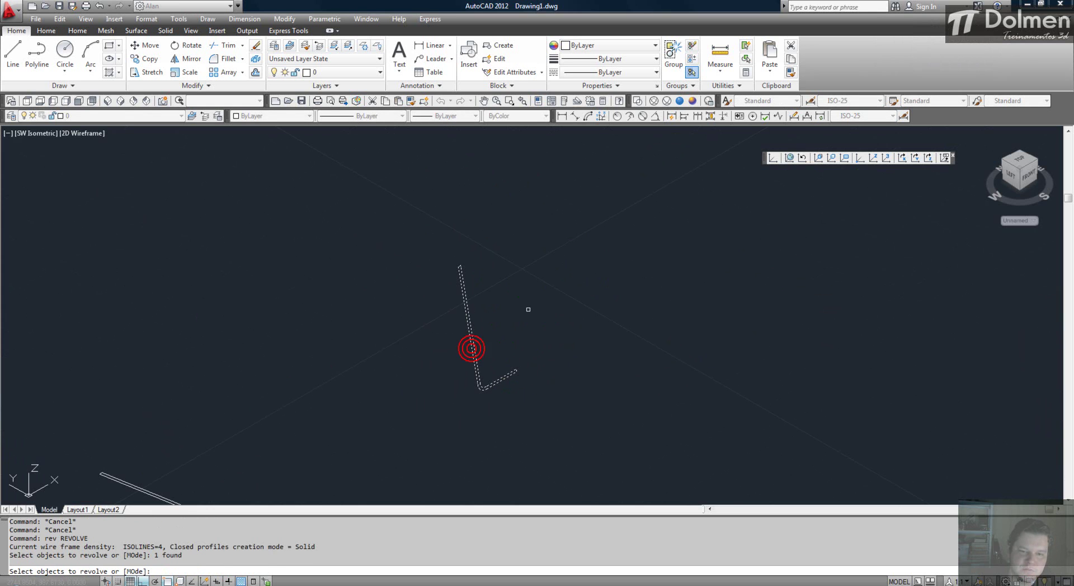
pyautogui.press('Return')
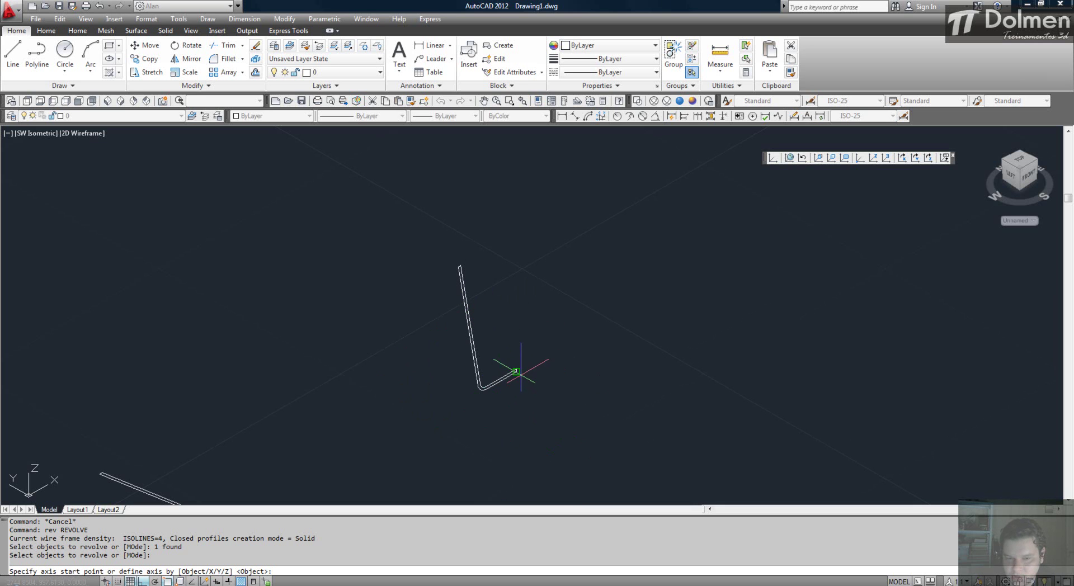
pyautogui.click(516, 371)
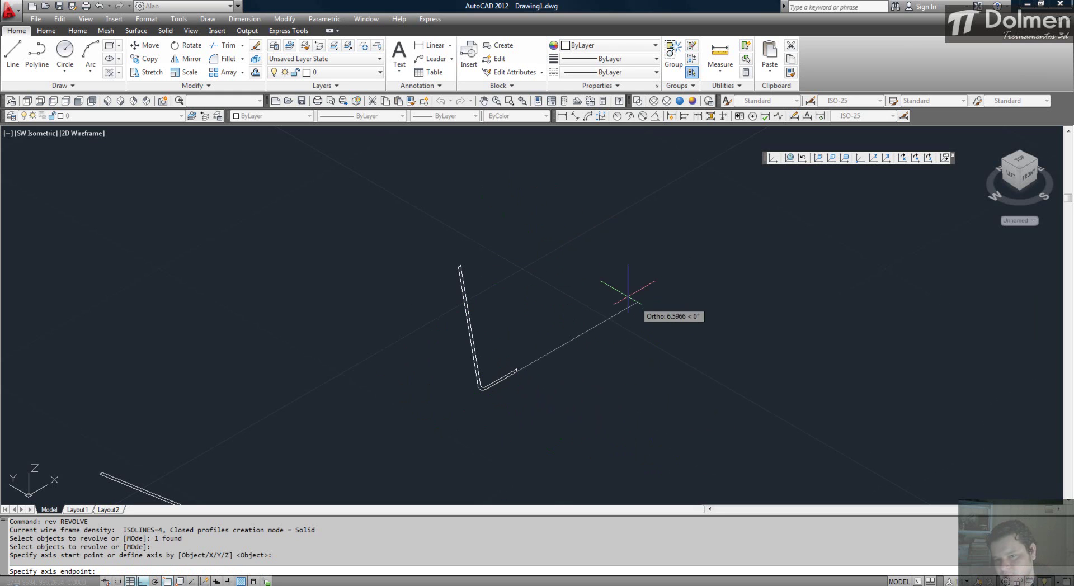
pyautogui.press('Escape')
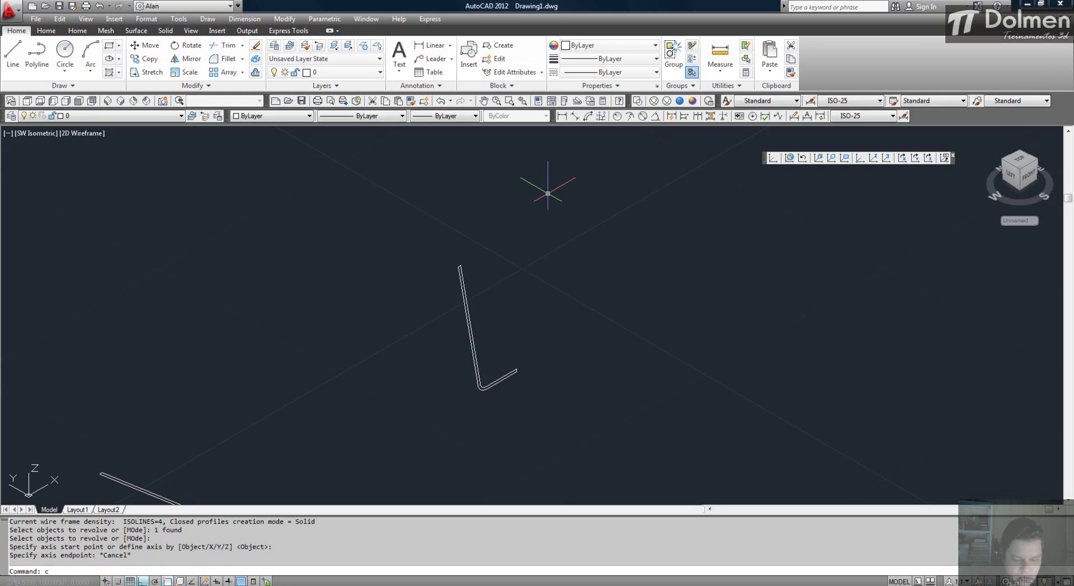
# Copy the upright profile twice along the X axis, leaving space between the original and each copy.
pyautogui.write('co')
pyautogui.press('Return')
pyautogui.click(515, 347)
pyautogui.press('Return')
pyautogui.click(539, 408)
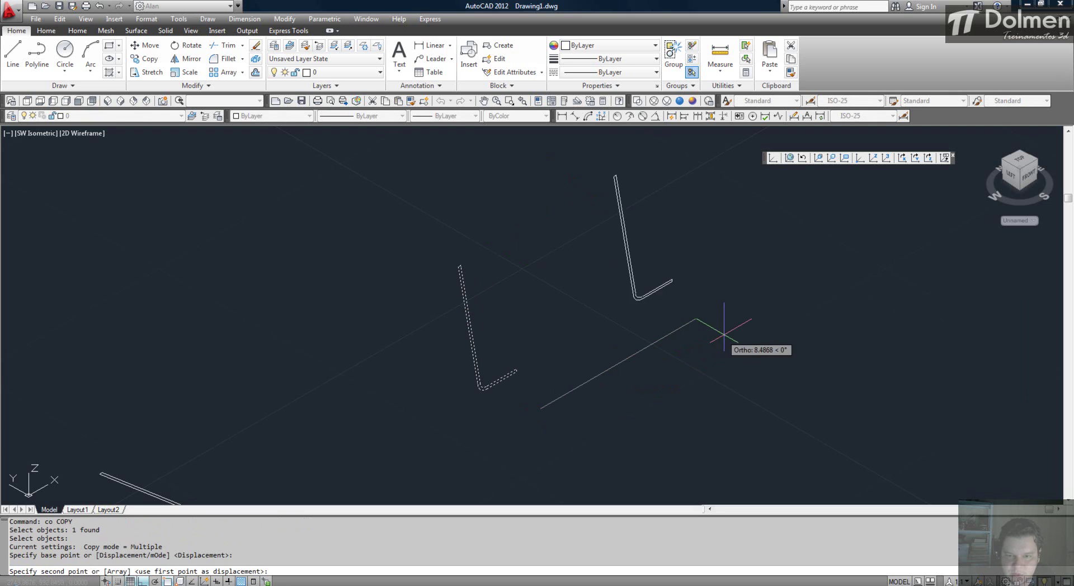
pyautogui.click(762, 323)
pyautogui.scroll(-2, 640, 342)
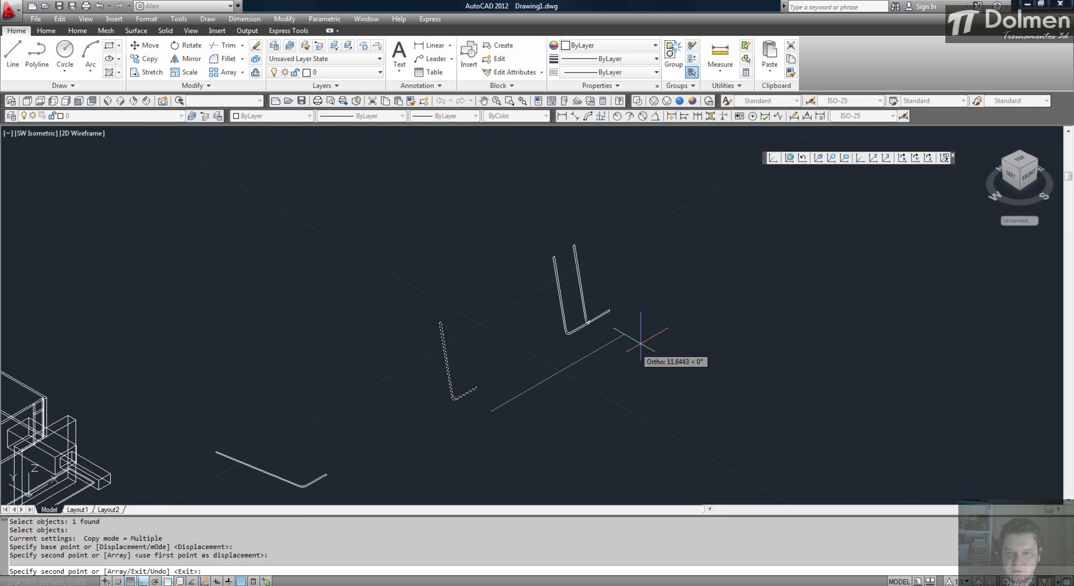
pyautogui.click(730, 300)
pyautogui.press('Escape')
# Revolve the original upright profile 360 degrees about a vertical Z axis through the free end of its base.
pyautogui.scroll(2, 474, 367)
pyautogui.moveTo(480, 372); pyautogui.dragTo(491, 355, button='middle')
pyautogui.press('Escape')
pyautogui.write('rev')
pyautogui.press('Return')
pyautogui.click(475, 388)
pyautogui.press('Return')
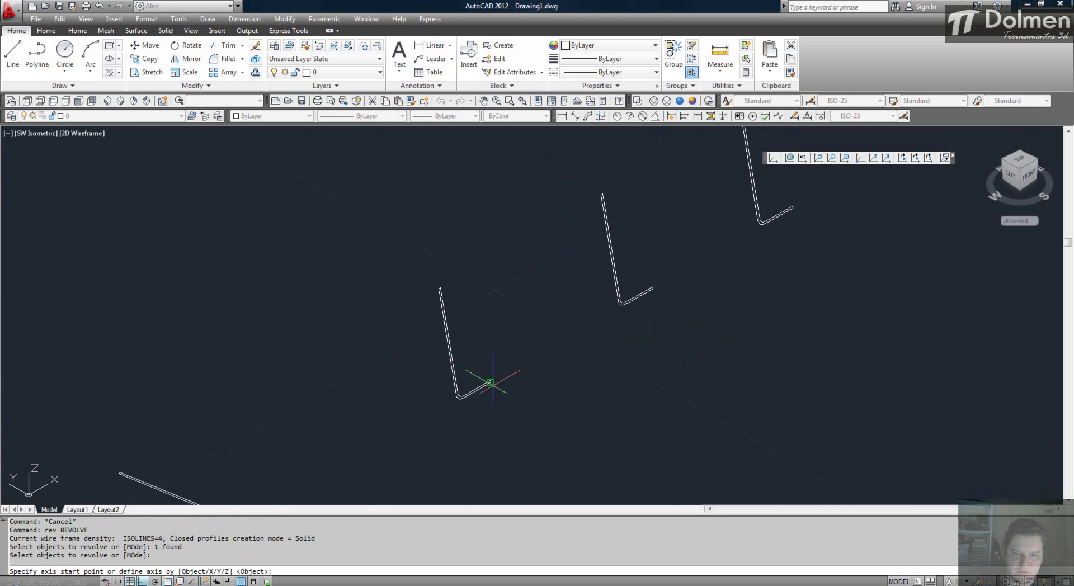
pyautogui.click(491, 382)
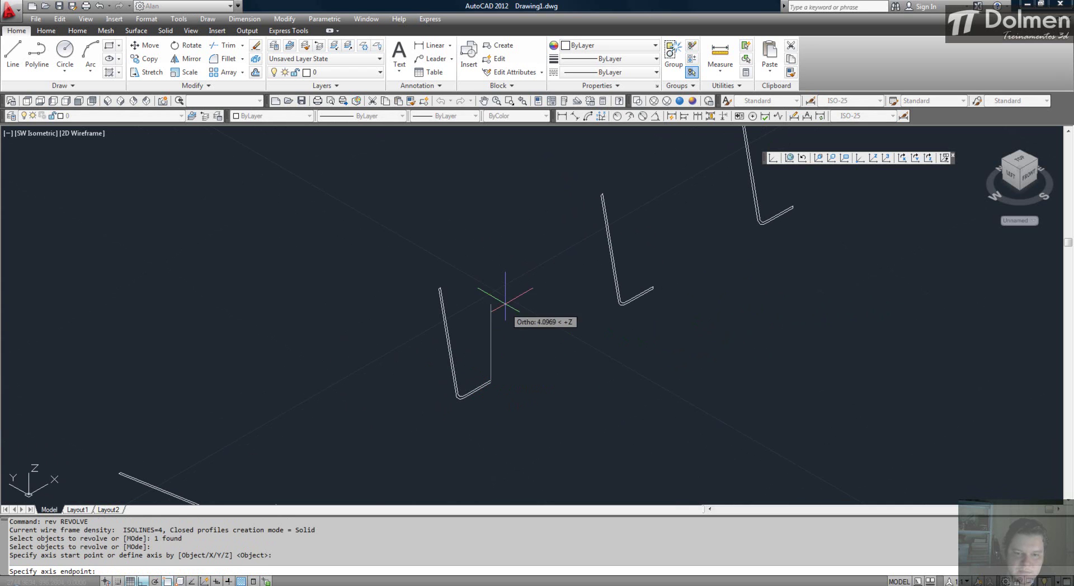
pyautogui.click(504, 257)
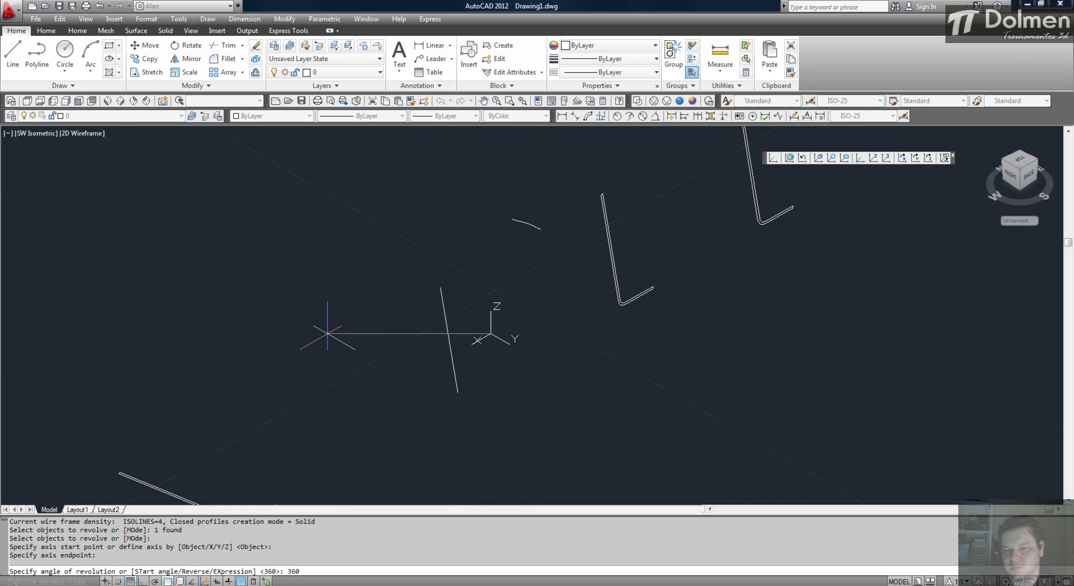
pyautogui.press('Return')
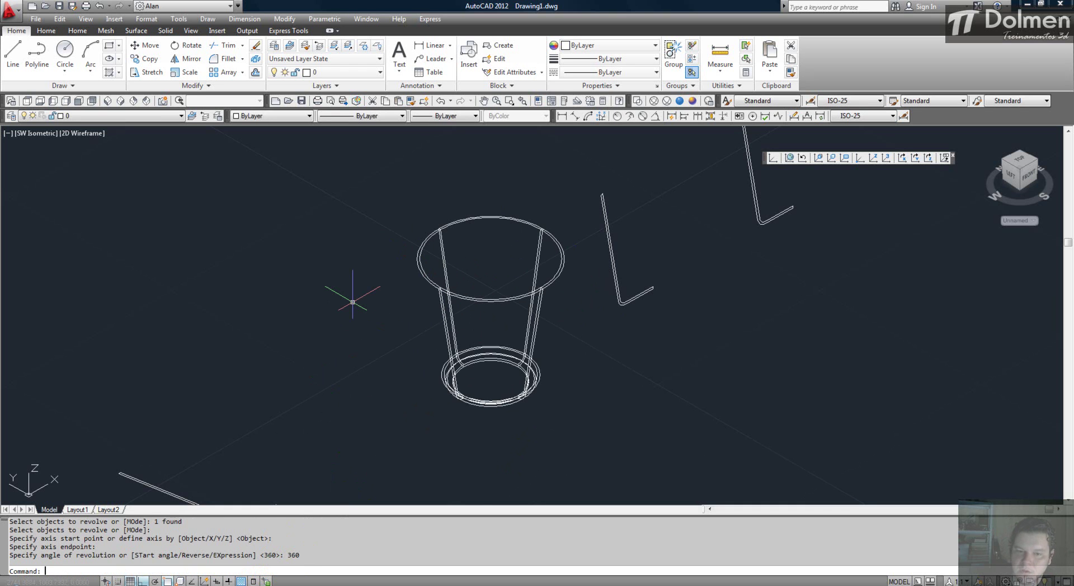
# Show the model in the Realistic visual style and examine the revolved cup and the neighbouring profiles.
pyautogui.click(678, 101)
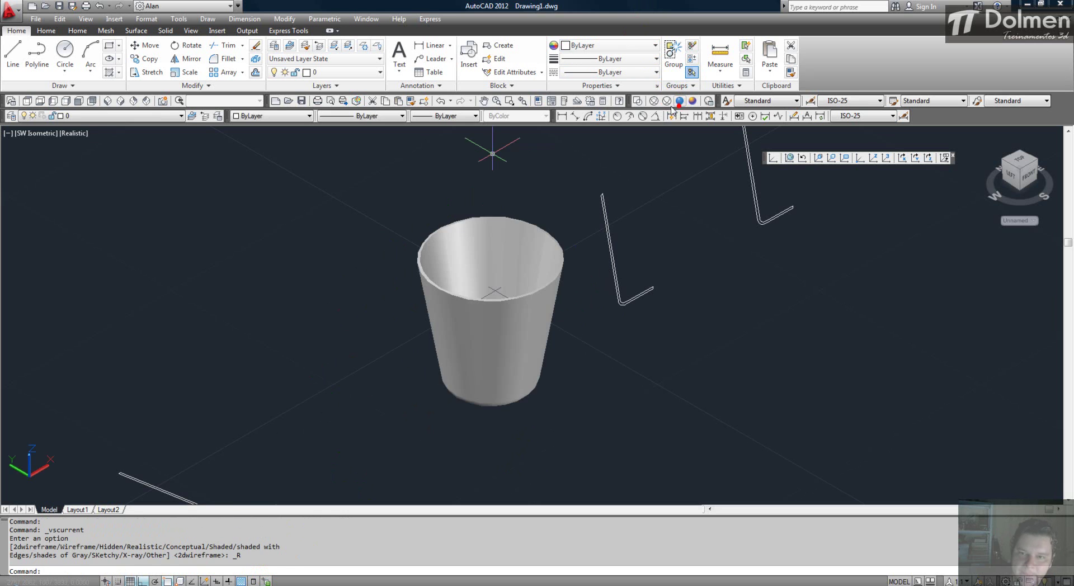
pyautogui.scroll(2, 523, 320)
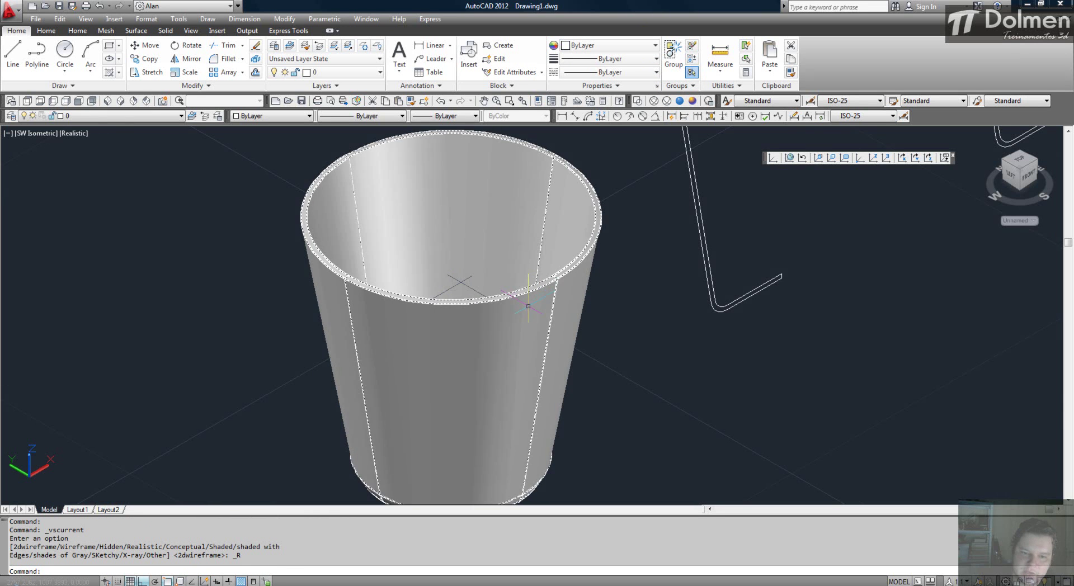
pyautogui.moveTo(523, 319); pyautogui.dragTo(463, 292, button='middle')
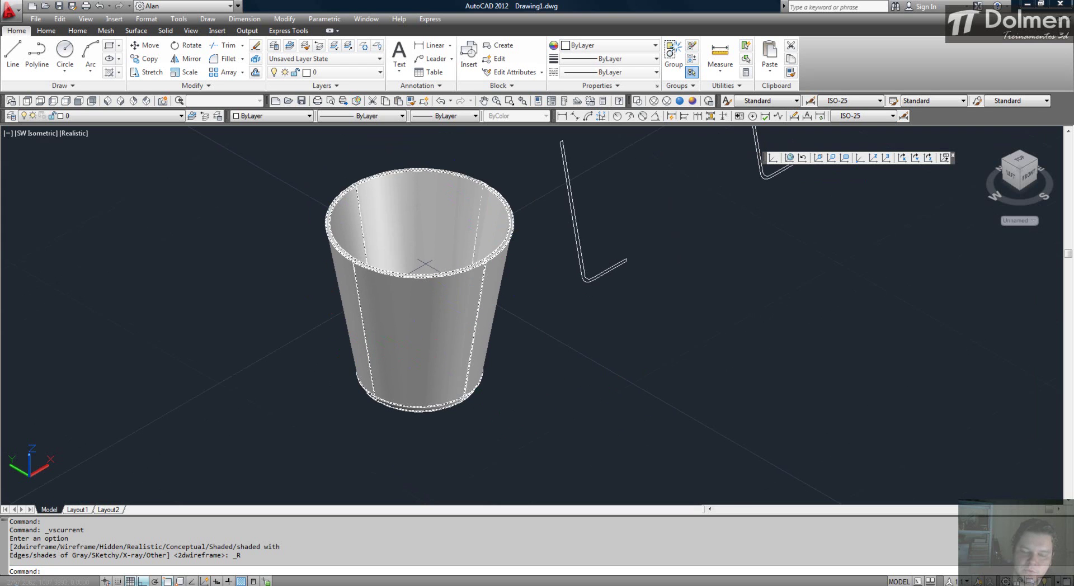
pyautogui.moveTo(555, 228); pyautogui.dragTo(312, 335, button='middle')
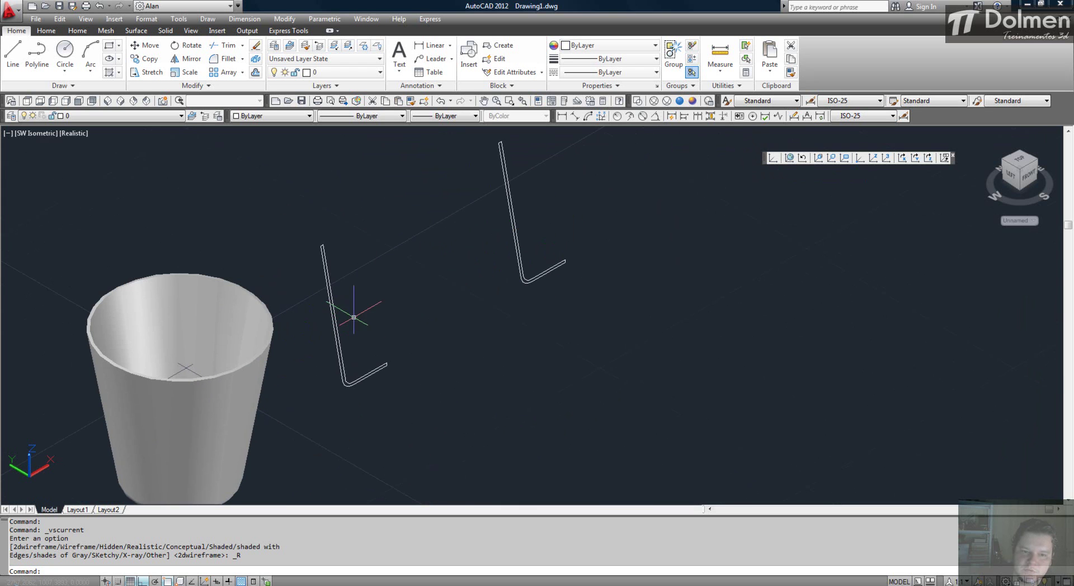
# Return to 2D Wireframe and try to revolve the middle profile about an axis along Y from its base end.
pyautogui.click(636, 101)
pyautogui.write('rev')
pyautogui.press('Return')
pyautogui.click(374, 367)
pyautogui.press('Return')
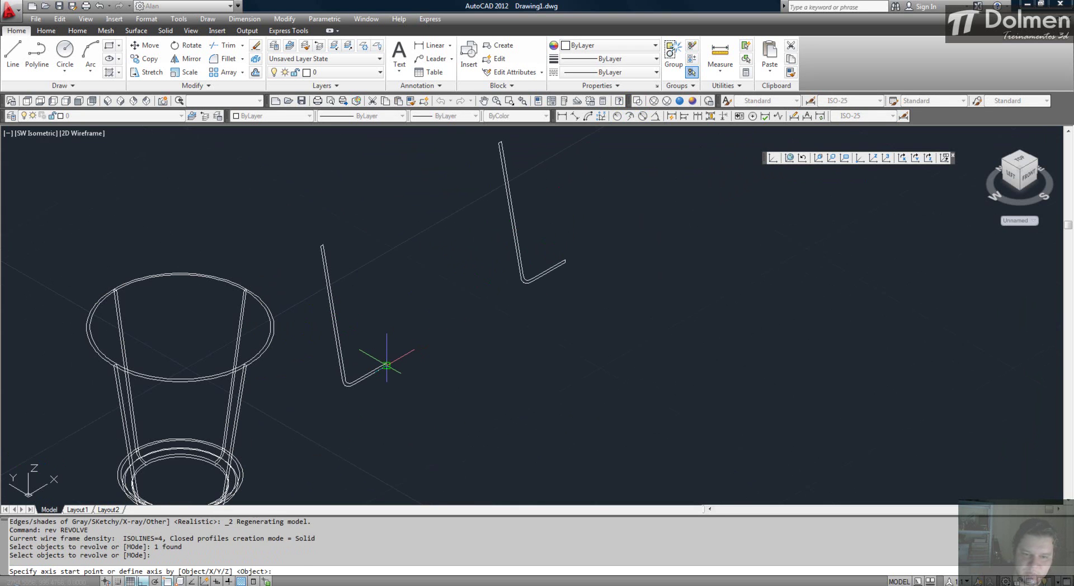
pyautogui.click(387, 364)
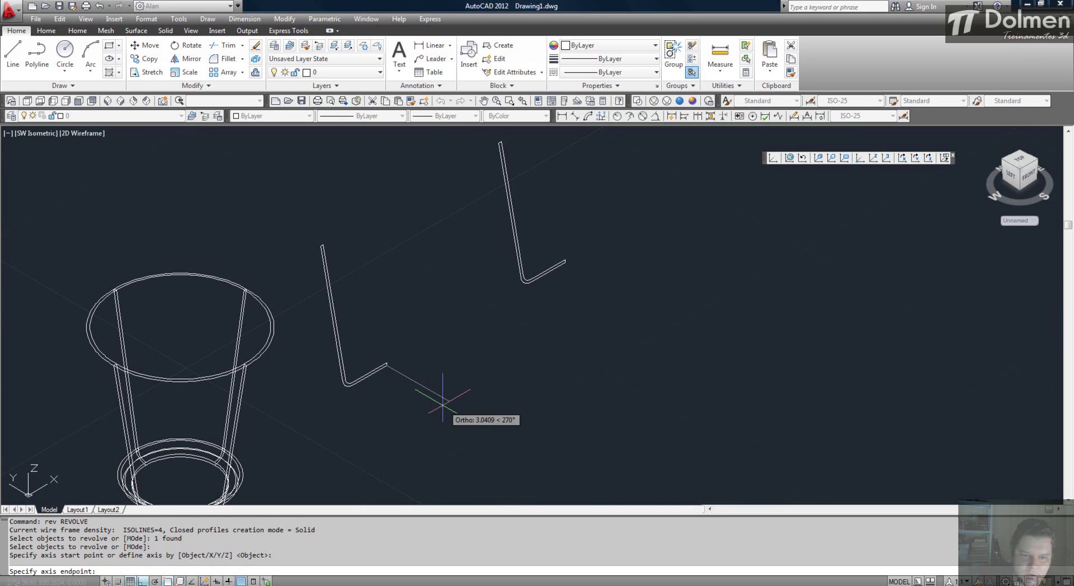
pyautogui.click(430, 390)
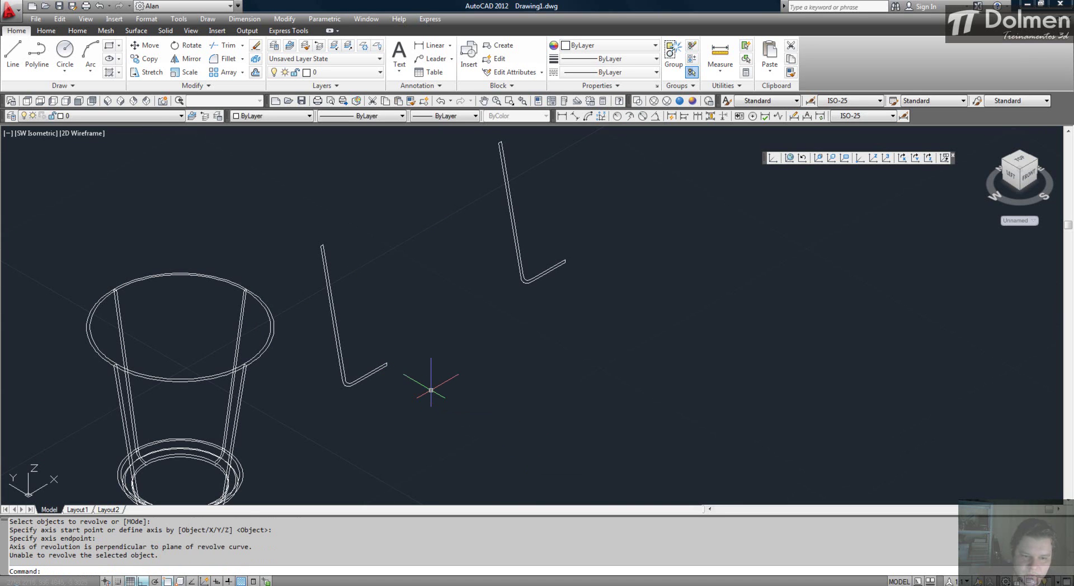
# Repeat the attempt to revolve the middle profile about the Y direction, again starting at its base end.
pyautogui.press('Escape')
pyautogui.press('Return')
pyautogui.click(366, 371)
pyautogui.click(352, 386)
pyautogui.press('Return')
pyautogui.click(387, 365)
pyautogui.click(466, 398)
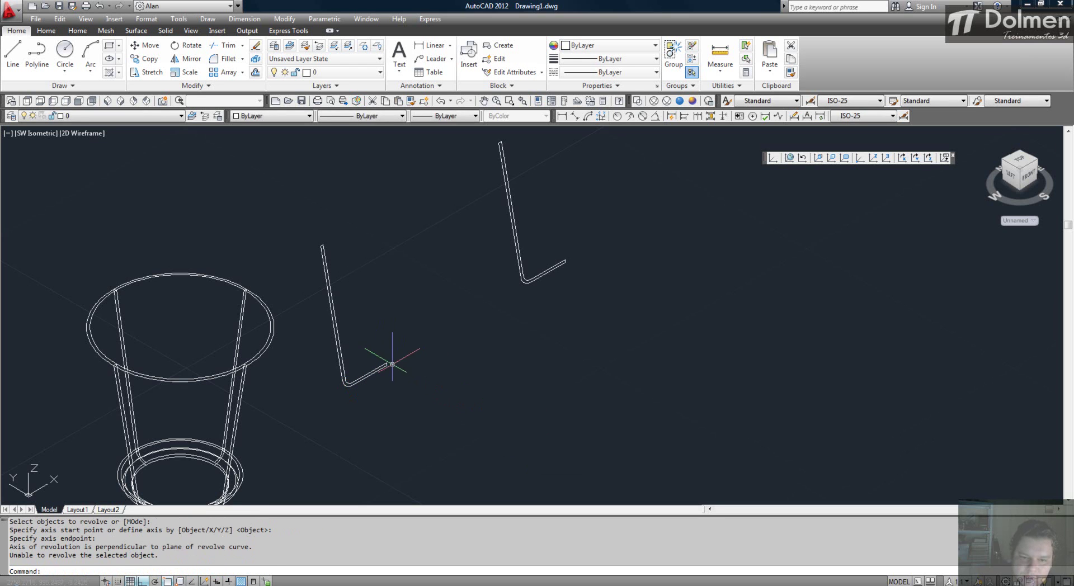
pyautogui.press('Return')
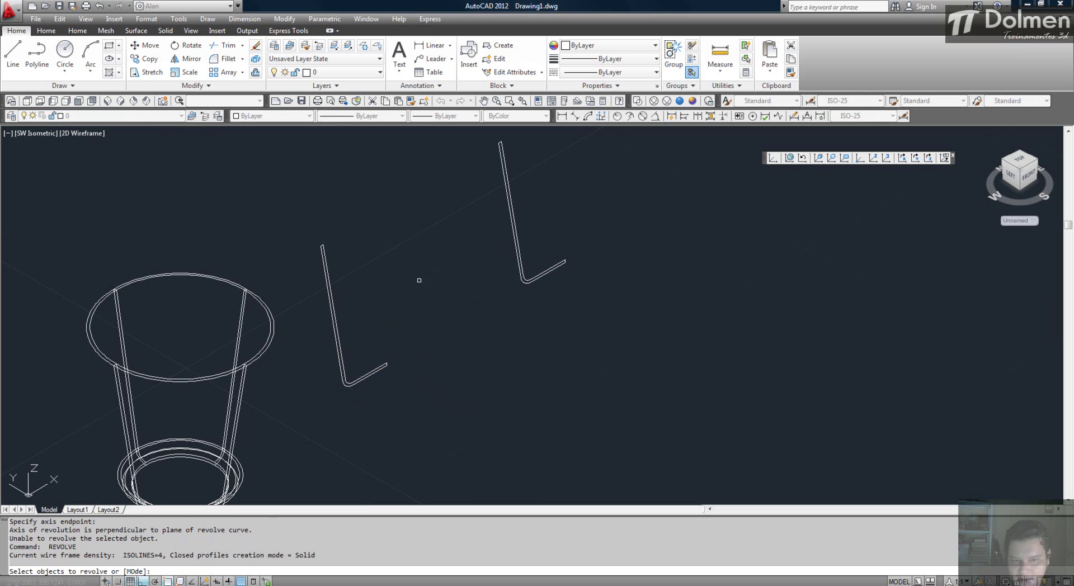
pyautogui.press('Escape')
# Revolve the farthest upright profile 360 degrees about an axis along X from the free end of its base.
pyautogui.press('Return')
pyautogui.click(545, 270)
pyautogui.moveTo(585, 258); pyautogui.dragTo(574, 303, button='middle')
pyautogui.press('Return')
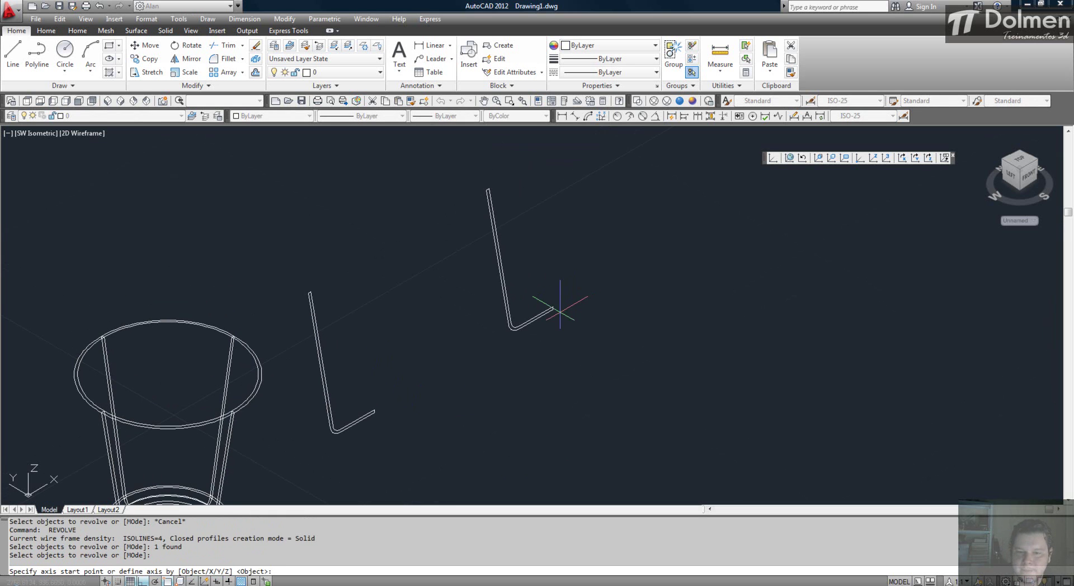
pyautogui.click(552, 309)
pyautogui.click(652, 269)
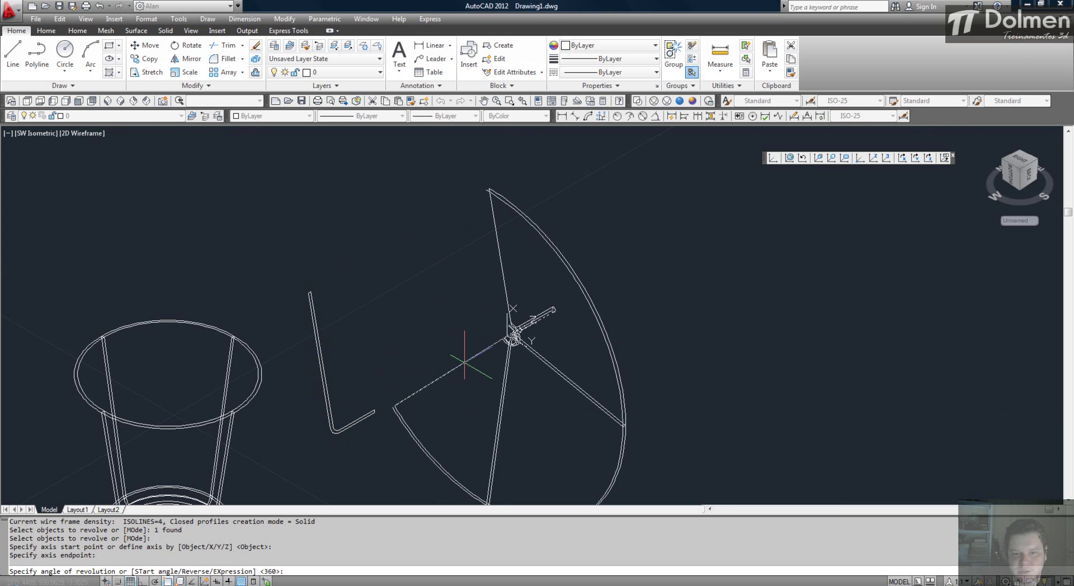
pyautogui.press('Return')
pyautogui.press('Escape')
# Move the new disc-shaped solid along the X axis, farther away from the cup.
pyautogui.moveTo(491, 203); pyautogui.dragTo(428, 201, button='middle')
pyautogui.write('m')
pyautogui.press('Return')
pyautogui.click(431, 202)
pyautogui.press('Return')
pyautogui.scroll(-3, 560, 360)
pyautogui.click(597, 392)
pyautogui.click(682, 342)
pyautogui.press('Escape')
# Erase the leftover upright profile between the cup and the disc-shaped solid.
pyautogui.press('Escape')
pyautogui.write('e')
pyautogui.press('Return')
pyautogui.click(427, 350)
pyautogui.click(373, 423)
pyautogui.press('Return')
pyautogui.press('Escape')
# Rotate the disc-shaped solid about the Y axis with 3D Rotate so that it lies flat with its stem upward.
pyautogui.press('Escape')
pyautogui.write('3r')
pyautogui.press('Return')
pyautogui.click(585, 212)
pyautogui.press('Return')
pyautogui.click(568, 286)
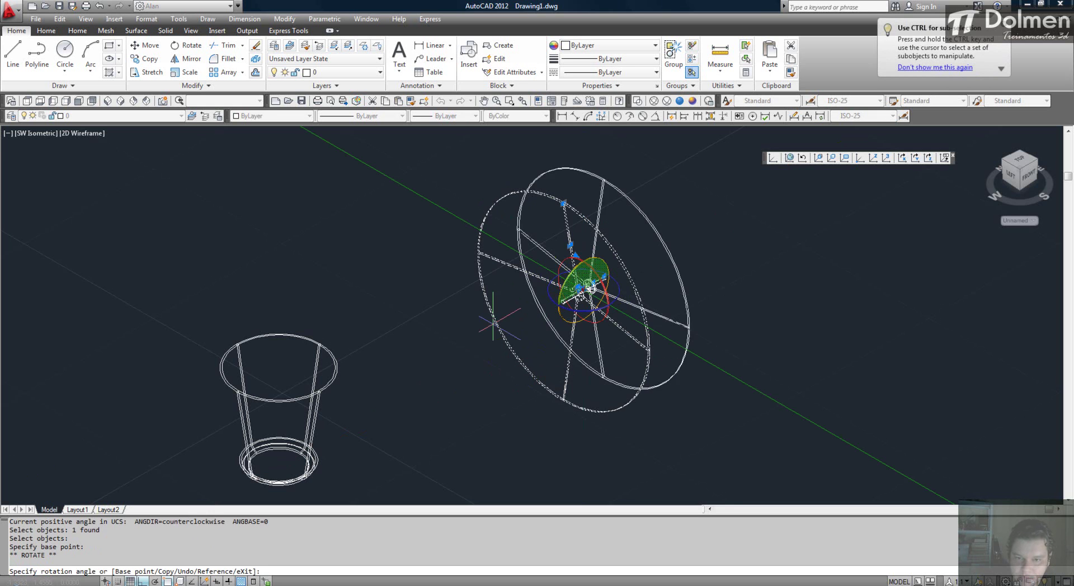
pyautogui.press('Escape')
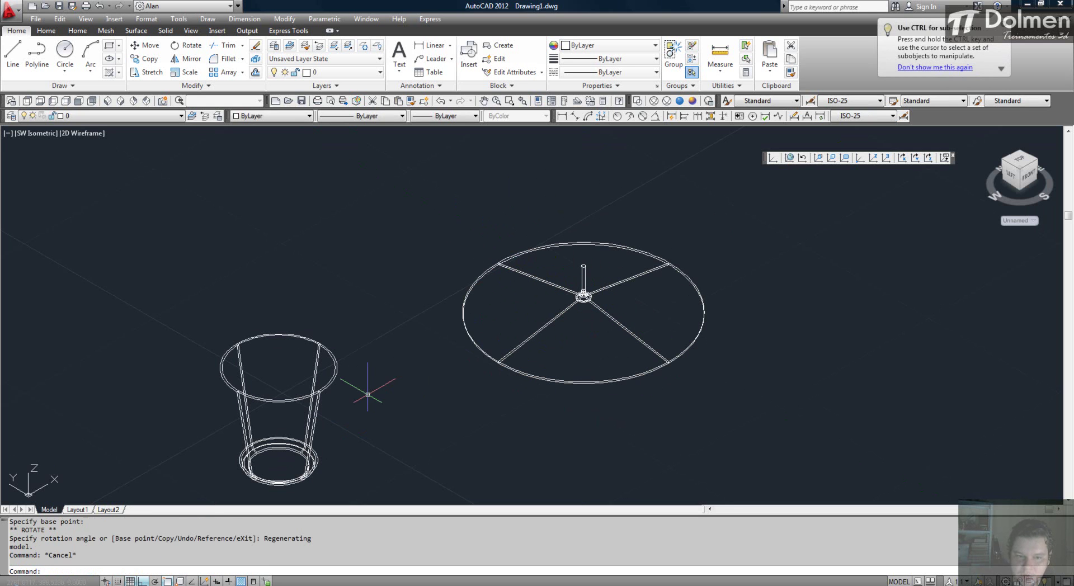
# Move the cup about 6 units along the X axis, closer to the disc-shaped solid.
pyautogui.write('m')
pyautogui.press('Return')
pyautogui.click(336, 369)
pyautogui.press('Return')
pyautogui.click(443, 448)
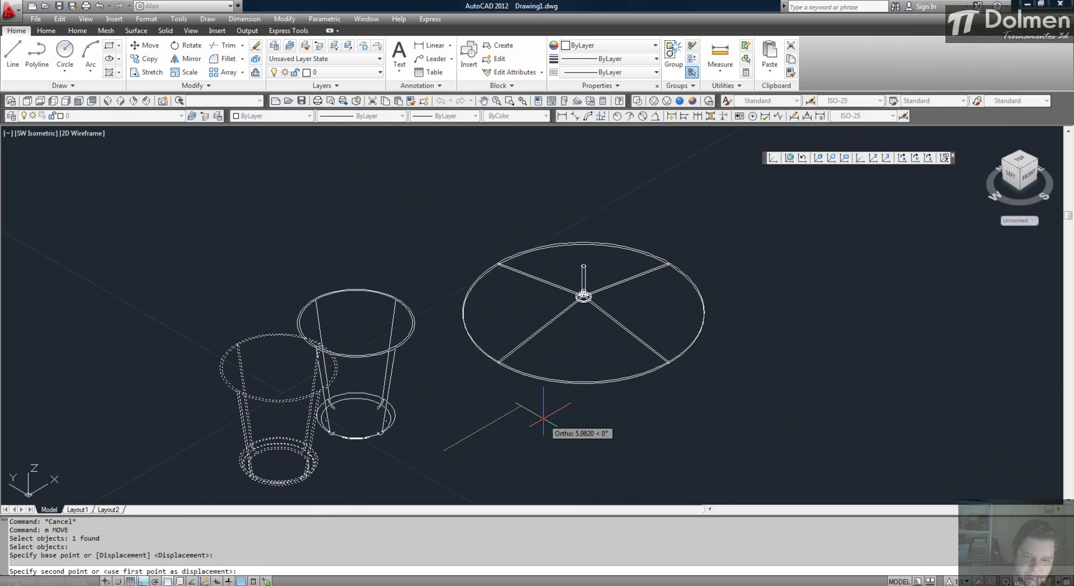
pyautogui.click(542, 418)
# Show the model in the Realistic visual style and compare the shapes of the cup and the disc-shaped solid.
pyautogui.click(680, 101)
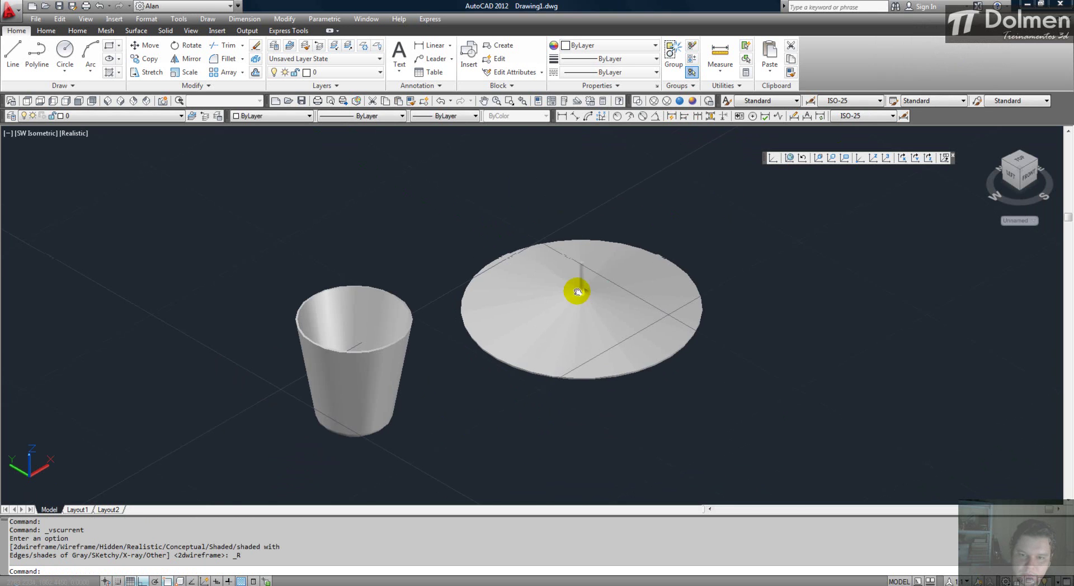
pyautogui.moveTo(580, 299); pyautogui.dragTo(571, 262, button='middle')
pyautogui.scroll(2, 571, 261)
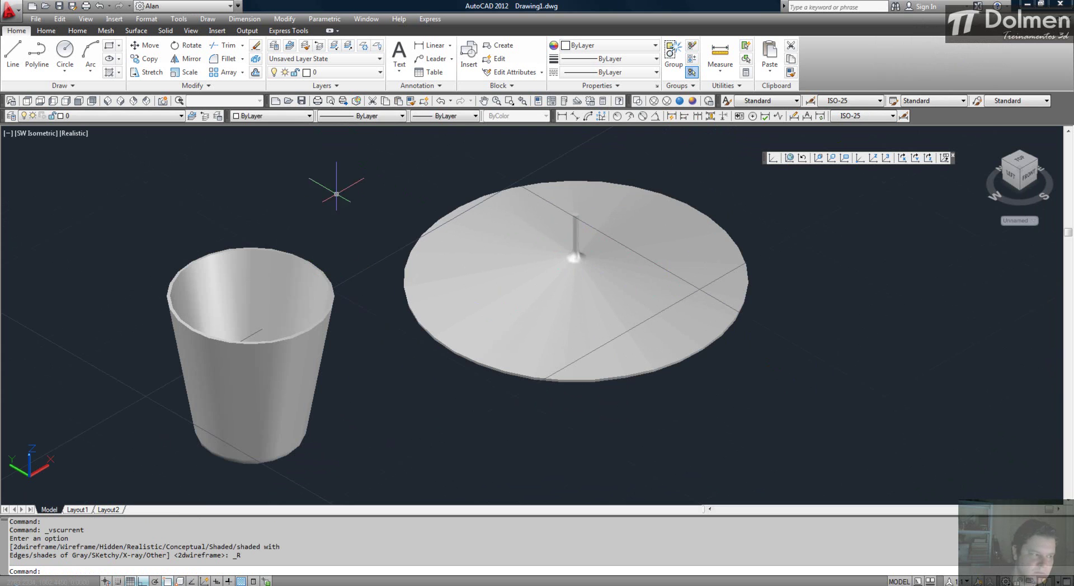
pyautogui.click(588, 234)
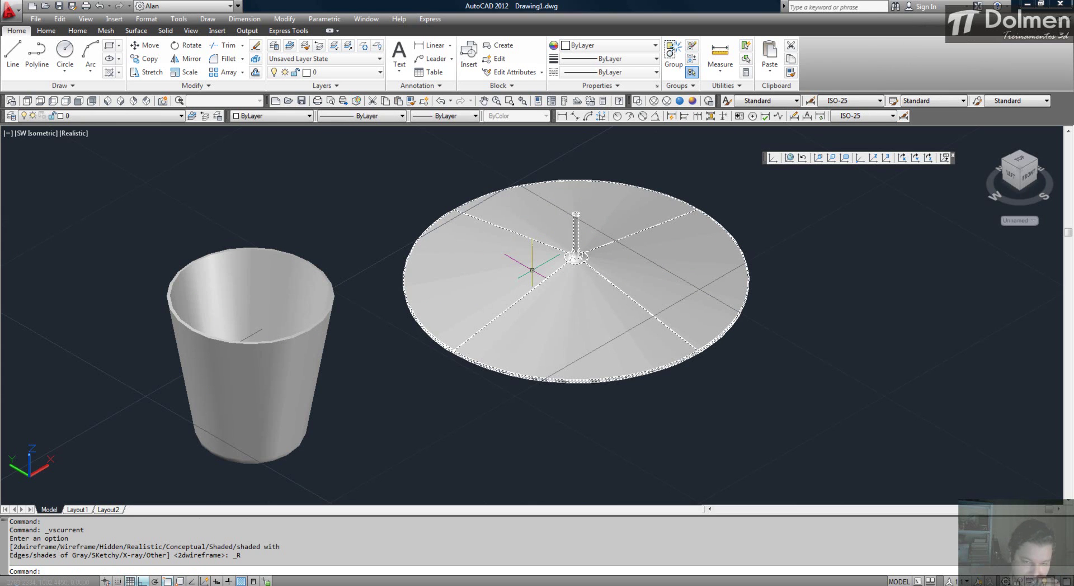
pyautogui.press('Escape')
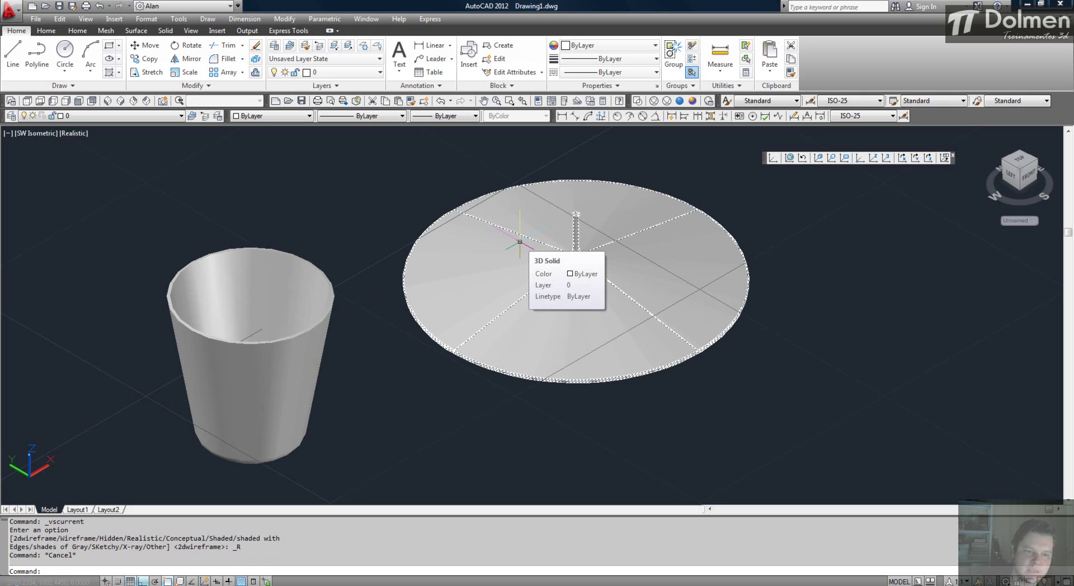
pyautogui.scroll(-4, 526, 237)
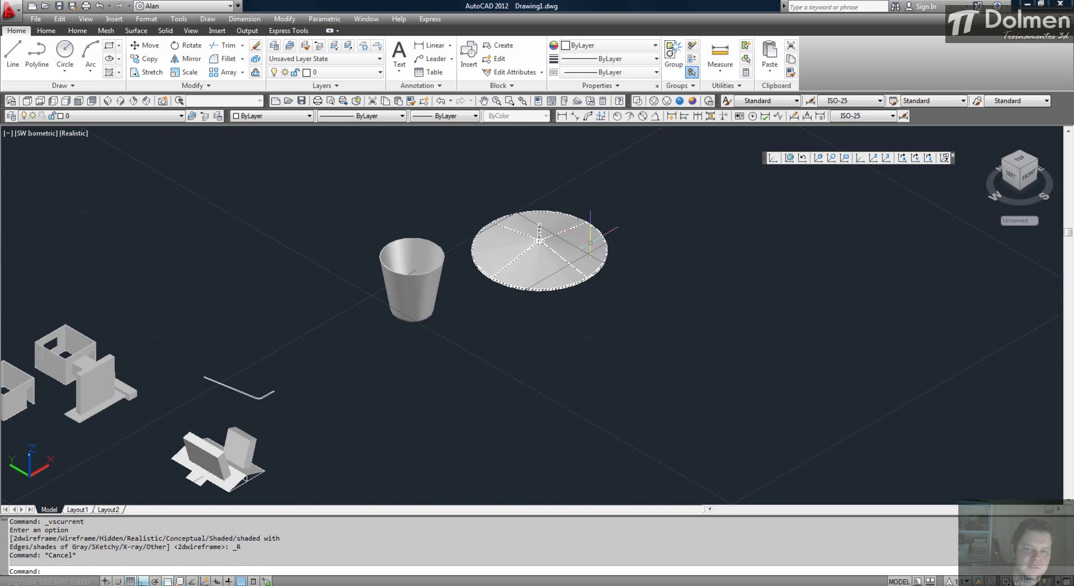
pyautogui.moveTo(631, 267); pyautogui.dragTo(430, 268, button='middle')
pyautogui.scroll(3, 294, 319)
pyautogui.press('Escape')
pyautogui.press('Escape')
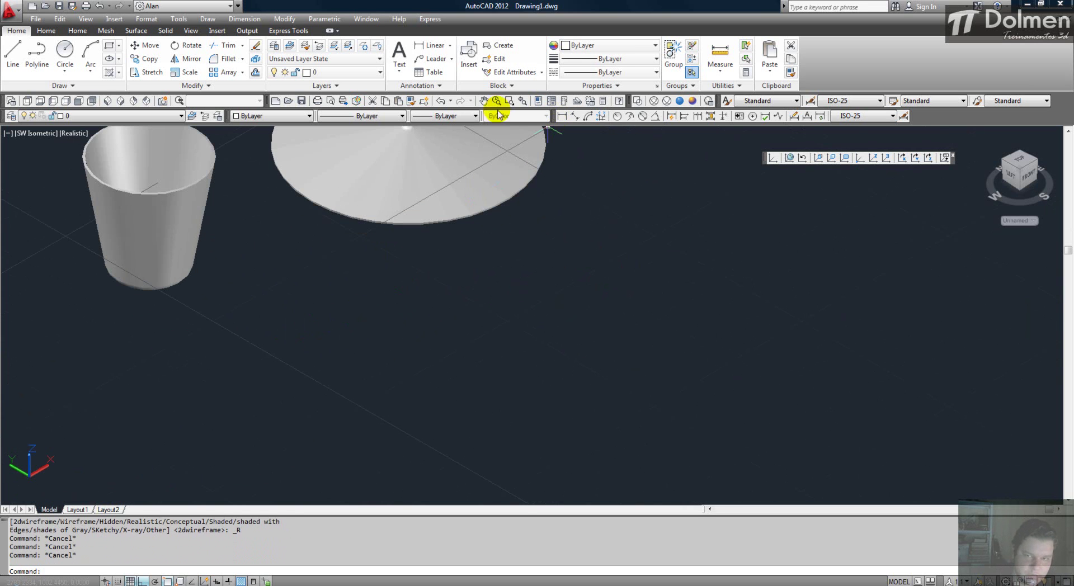
# Switch to the Top view with the 2D Wireframe visual style.
pyautogui.click(27, 101)
pyautogui.click(635, 103)
pyautogui.moveTo(626, 223); pyautogui.dragTo(566, 226, button='middle')
pyautogui.moveTo(351, 239); pyautogui.dragTo(492, 366, button='middle')
pyautogui.scroll(3, 444, 277)
pyautogui.moveTo(653, 402); pyautogui.dragTo(535, 321, button='middle')
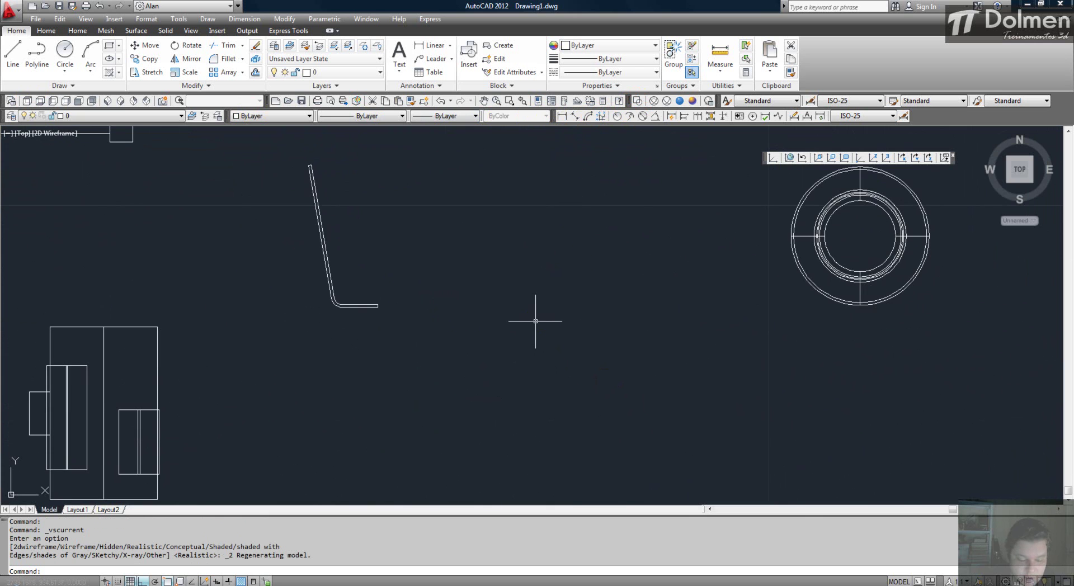
# Draw a small three-point arc bulging left in empty space, and a larger arc bulging right from its lower end.
pyautogui.write('a')
pyautogui.press('Return')
pyautogui.moveTo(580, 352); pyautogui.dragTo(561, 233, button='middle')
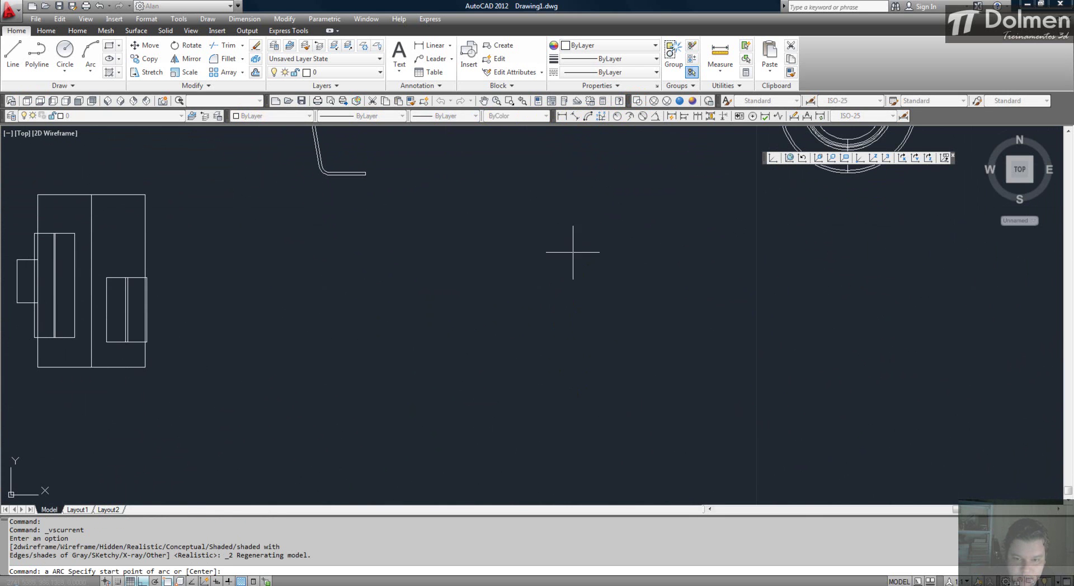
pyautogui.click(583, 284)
pyautogui.click(573, 297)
pyautogui.press('Escape')
pyautogui.press('Return')
pyautogui.click(586, 335)
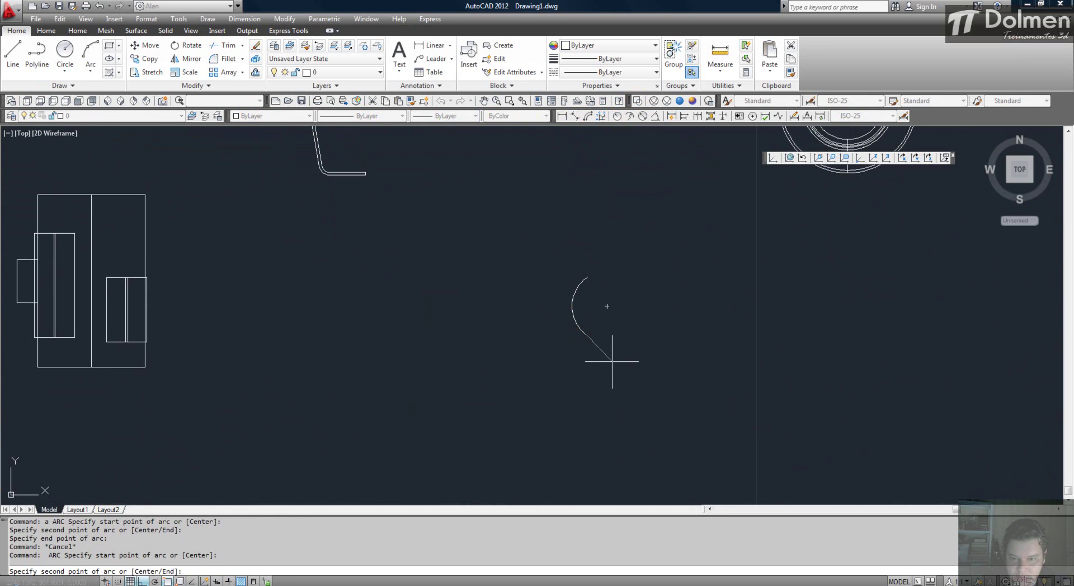
pyautogui.click(609, 368)
pyautogui.click(570, 470)
pyautogui.moveTo(571, 470); pyautogui.dragTo(536, 331, button='middle')
pyautogui.press('Return')
pyautogui.click(536, 331)
pyautogui.click(522, 358)
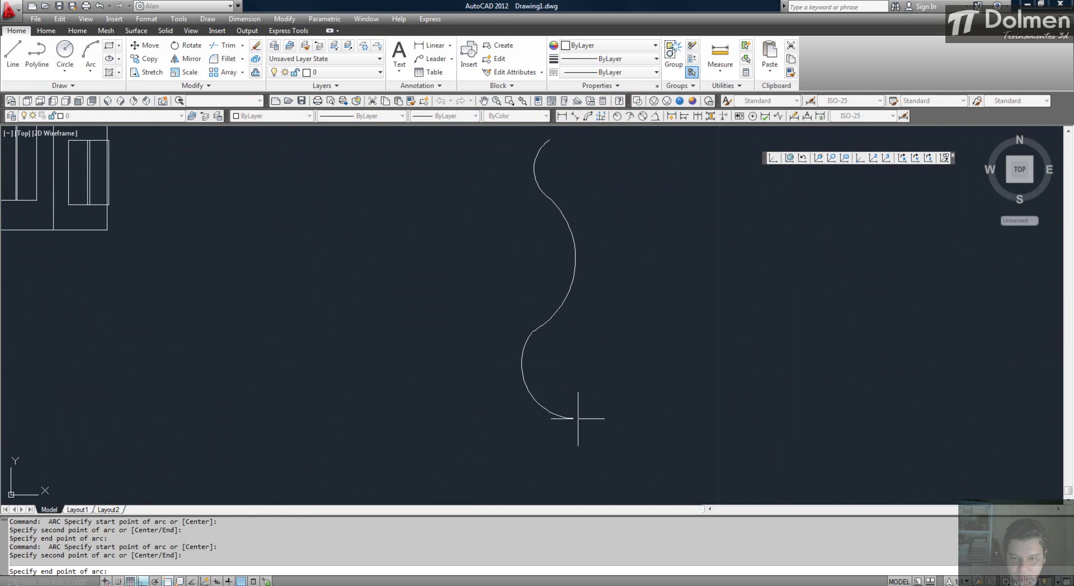
pyautogui.press('Escape')
# Draw a third three-point arc bulging left, starting at the lower end of the larger right-bulging arc.
pyautogui.press('Return')
pyautogui.click(532, 331)
pyautogui.click(516, 348)
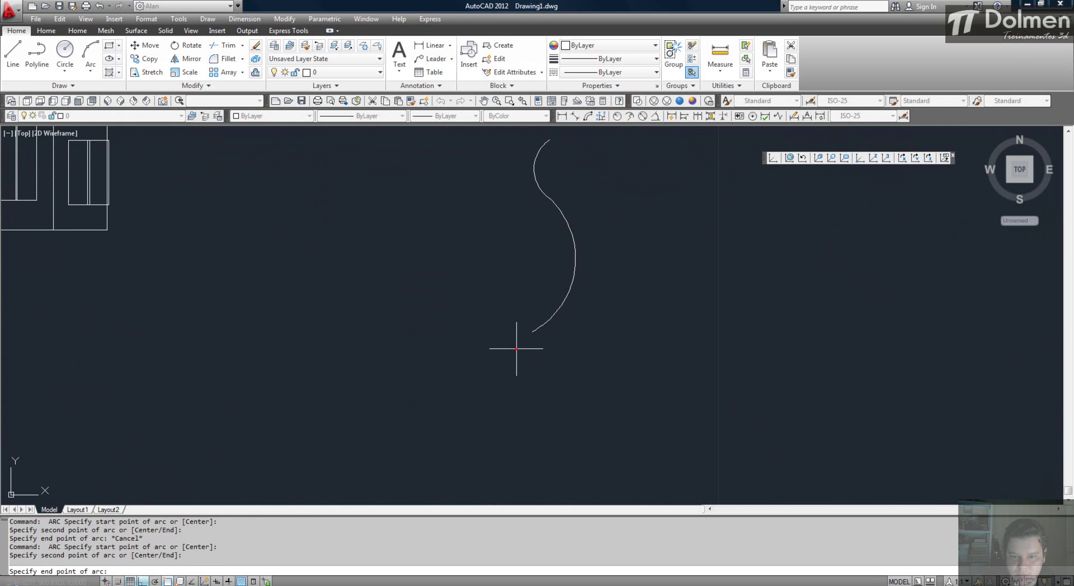
pyautogui.click(557, 478)
pyautogui.press('Escape')
# Draw a horizontal line extending to the right from the lower end of the bottom arc.
pyautogui.write('l')
pyautogui.press('Return')
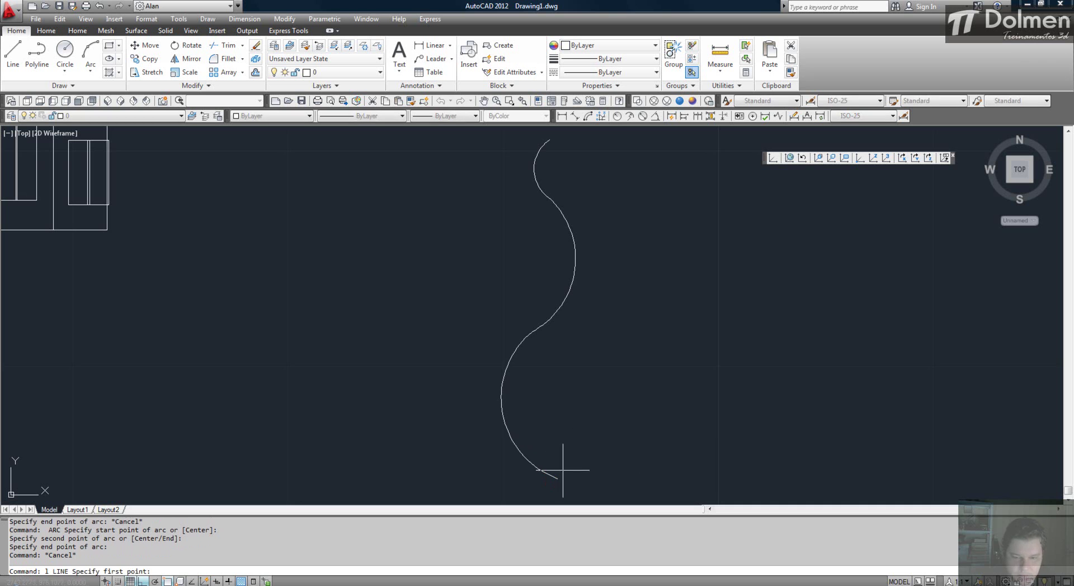
pyautogui.click(557, 477)
pyautogui.click(709, 457)
pyautogui.press('Escape')
pyautogui.press('Escape')
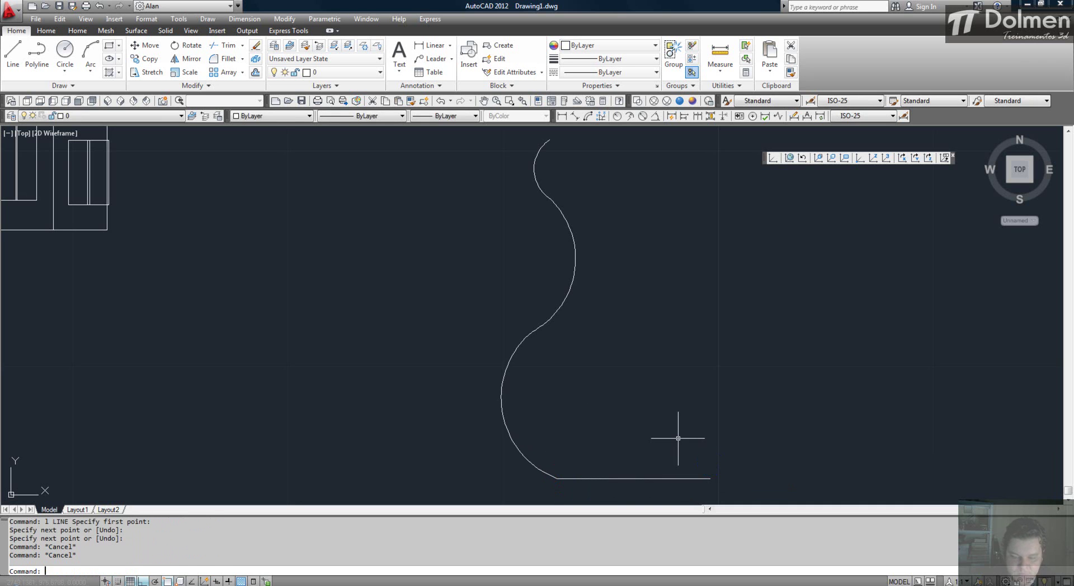
pyautogui.write('f')
pyautogui.press('Return')
pyautogui.click(565, 479)
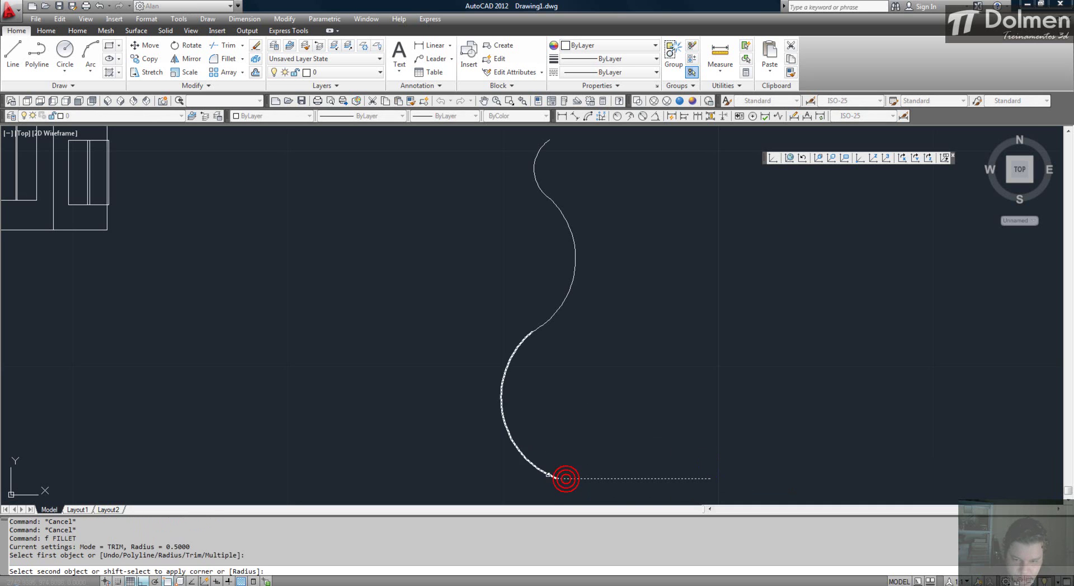
pyautogui.press('Escape')
# Stretch the upper end of the top arc a short distance vertically upward.
pyautogui.scroll(-1, 594, 341)
pyautogui.scroll(1, 576, 243)
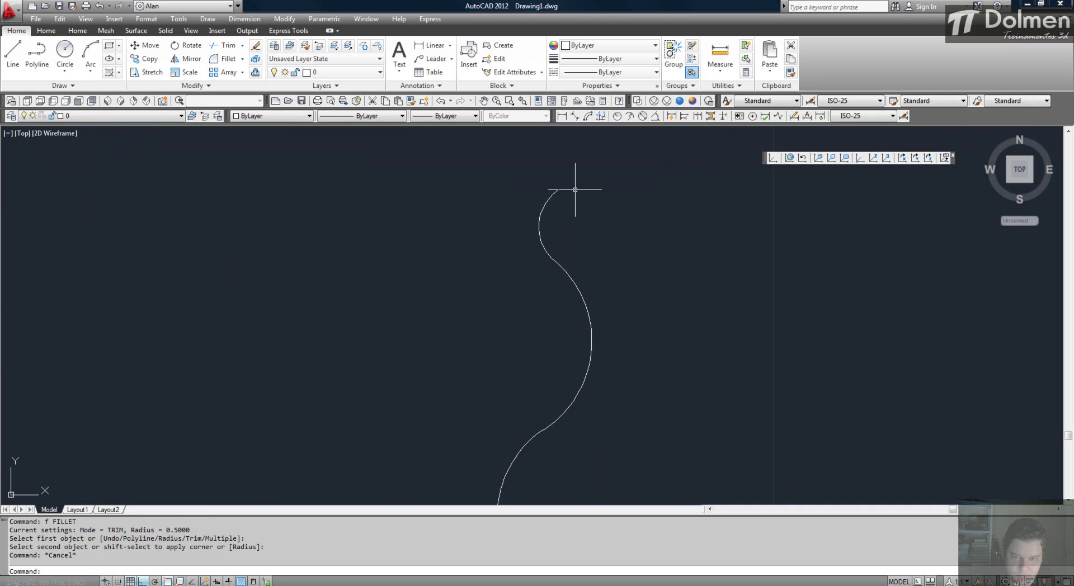
pyautogui.click(559, 189)
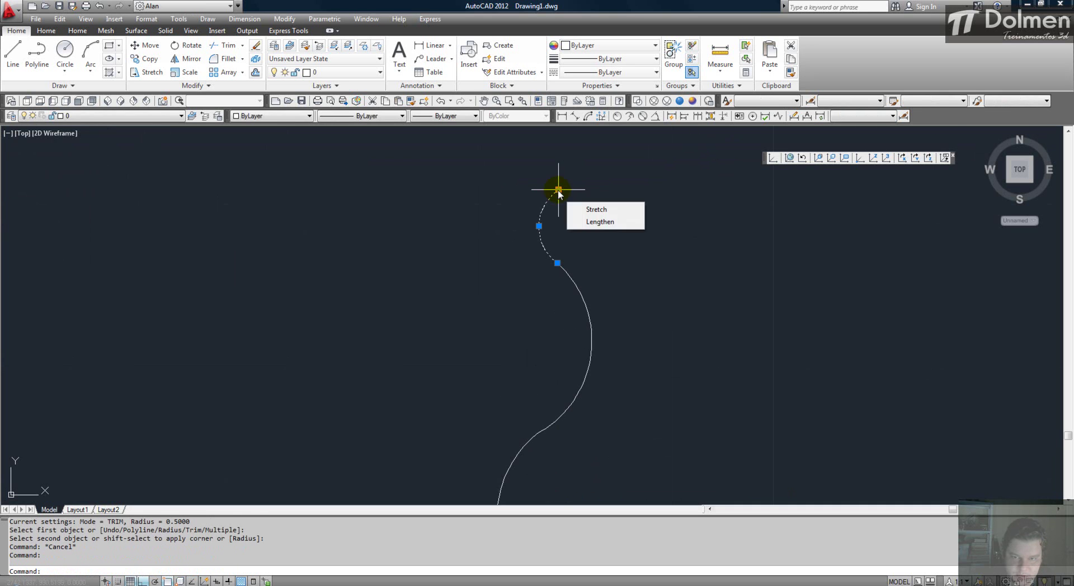
pyautogui.click(558, 189)
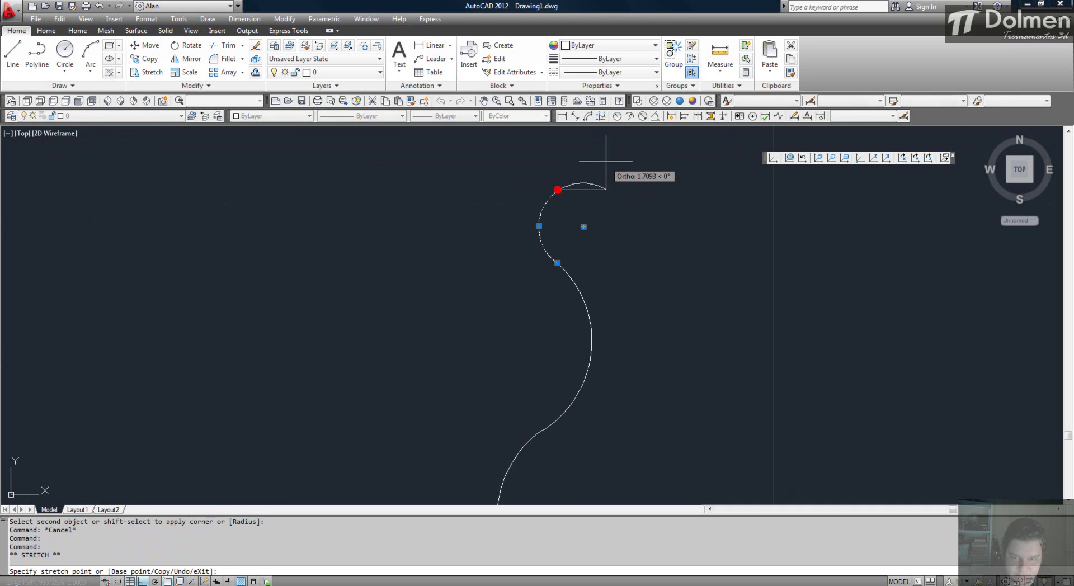
pyautogui.click(552, 160)
pyautogui.press('Escape')
# Draw a horizontal line about 7.5 units long to the right from the upper end of the top arc.
pyautogui.scroll(-3, 582, 158)
pyautogui.write('l')
pyautogui.press('Return')
pyautogui.click(572, 163)
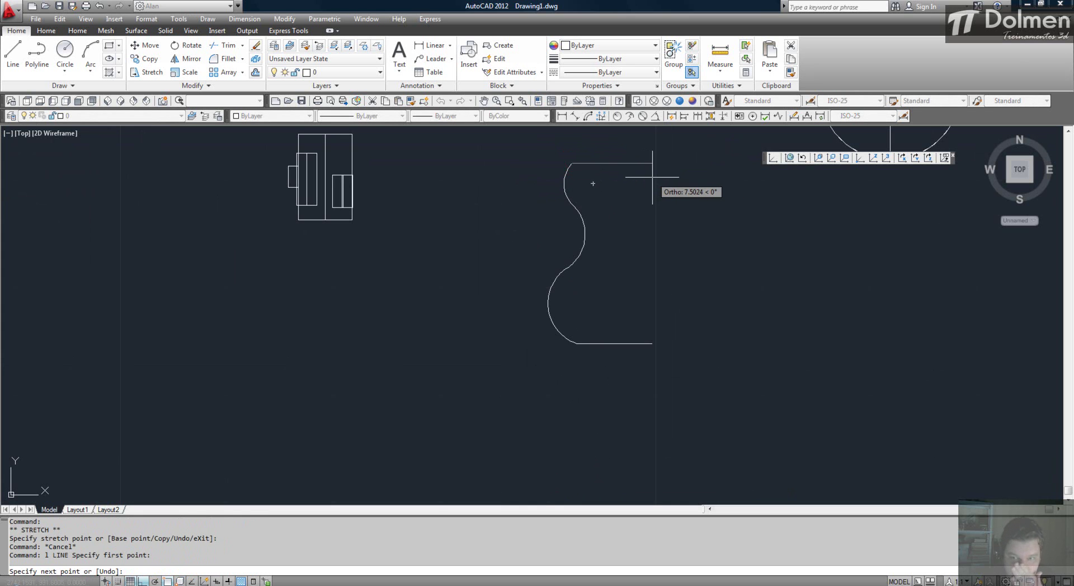
pyautogui.click(650, 166)
pyautogui.press('Escape')
# Draw a vertical line crossing both horizontal lines near their free ends.
pyautogui.press('Return')
pyautogui.click(645, 146)
pyautogui.click(645, 391)
pyautogui.press('Escape')
# Trim the ends of the horizontal lines that extend to the right past the vertical line.
pyautogui.write('tr')
pyautogui.press('Return')
pyautogui.press('Return')
pyautogui.click(666, 153)
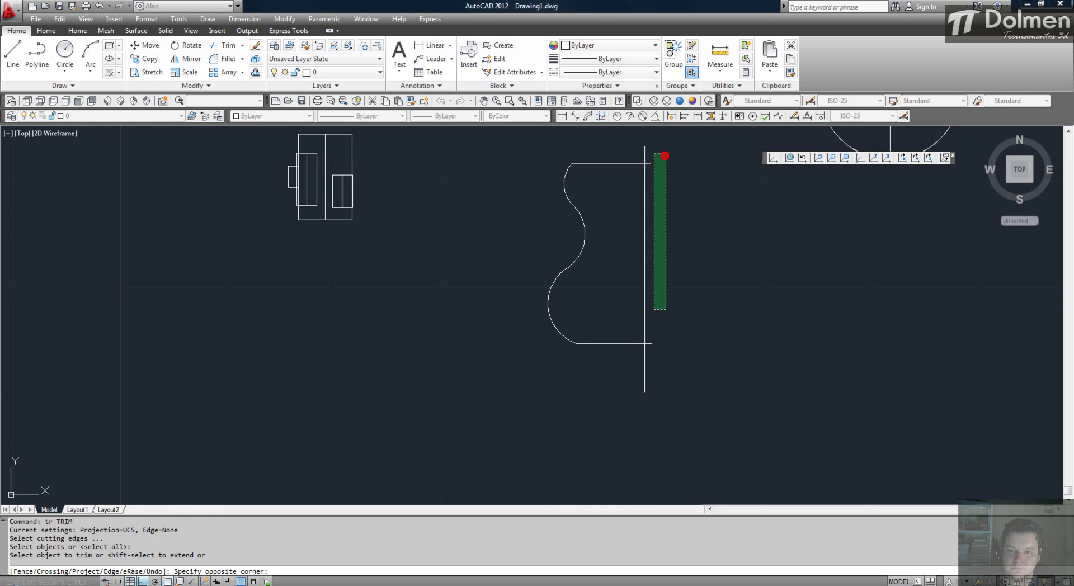
pyautogui.click(647, 358)
pyautogui.press('Escape')
# Erase the vertical line at the ends of the horizontal lines.
pyautogui.write('e')
pyautogui.click(652, 360)
pyautogui.click(624, 384)
pyautogui.press('space')
pyautogui.scroll(3, 582, 160)
pyautogui.press('Escape')
pyautogui.press('Escape')
pyautogui.moveTo(658, 250); pyautogui.dragTo(620, 240, button='middle')
pyautogui.write('o')
pyautogui.press('space')
pyautogui.write('.0')
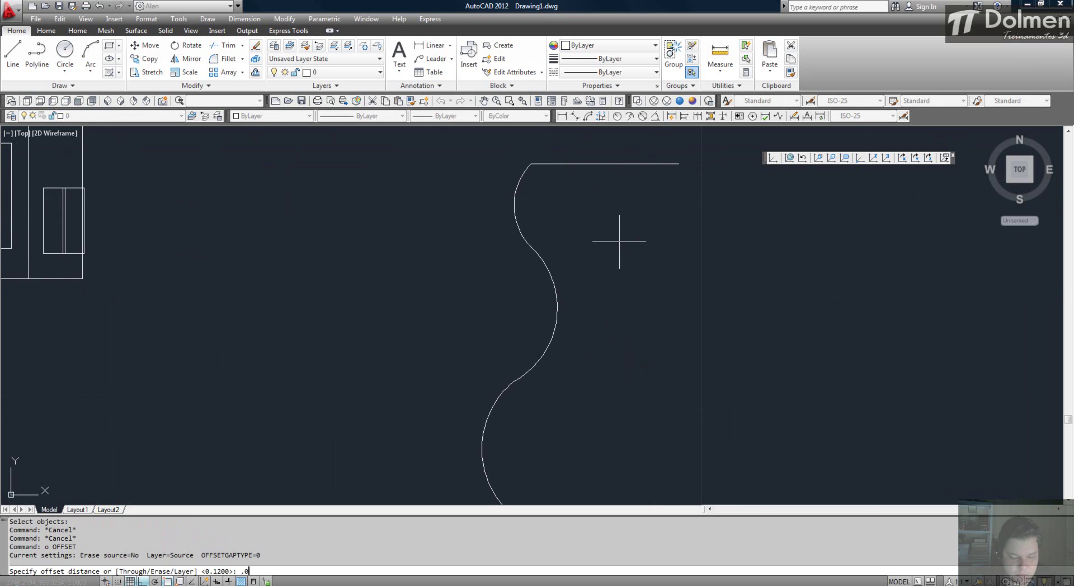
pyautogui.press('Escape')
pyautogui.press('Escape')
# Offset the top horizontal line downward by 0.12.
pyautogui.write('o')
pyautogui.press('space')
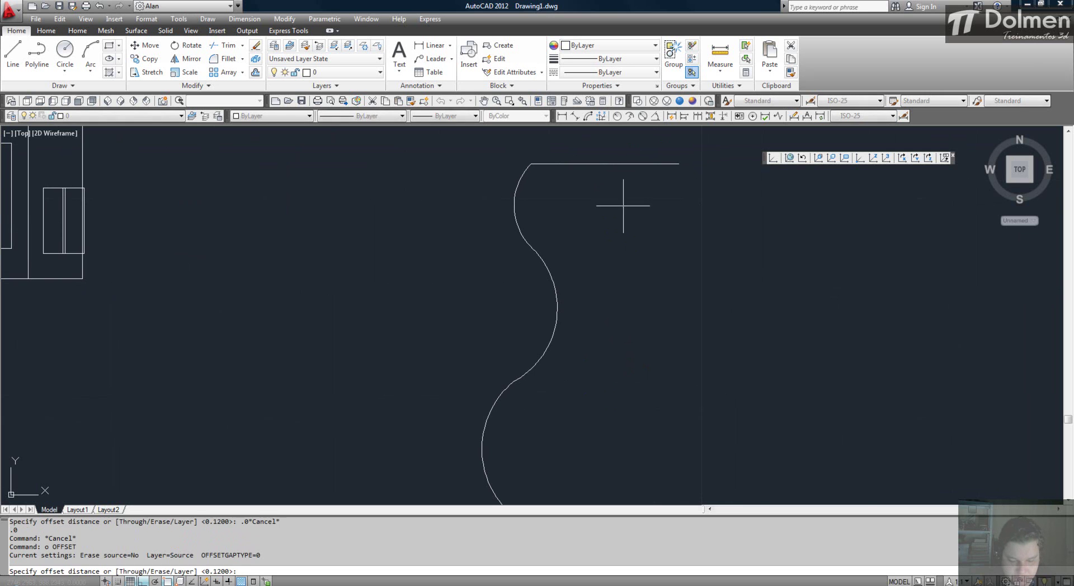
pyautogui.press('space')
pyautogui.click(587, 164)
pyautogui.click(571, 211)
pyautogui.press('Escape')
# Erase the offset copy just below the top horizontal line.
pyautogui.write('e')
pyautogui.press('space')
pyautogui.click(541, 167)
pyautogui.press('space')
pyautogui.press('Escape')
pyautogui.press('Escape')
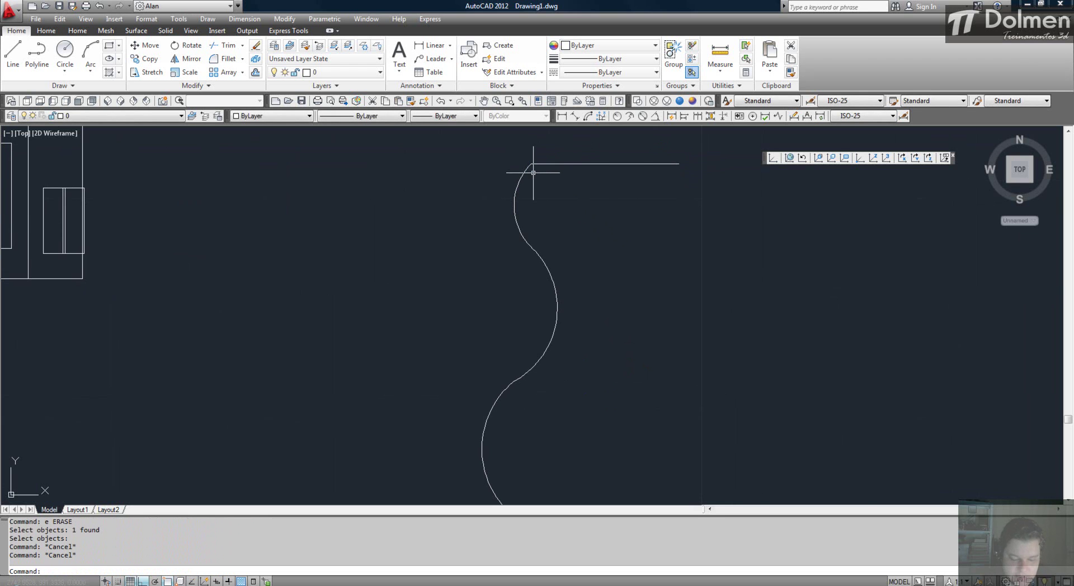
# Erase the horizontal line at the top of the curved profile.
pyautogui.write('e')
pyautogui.press('space')
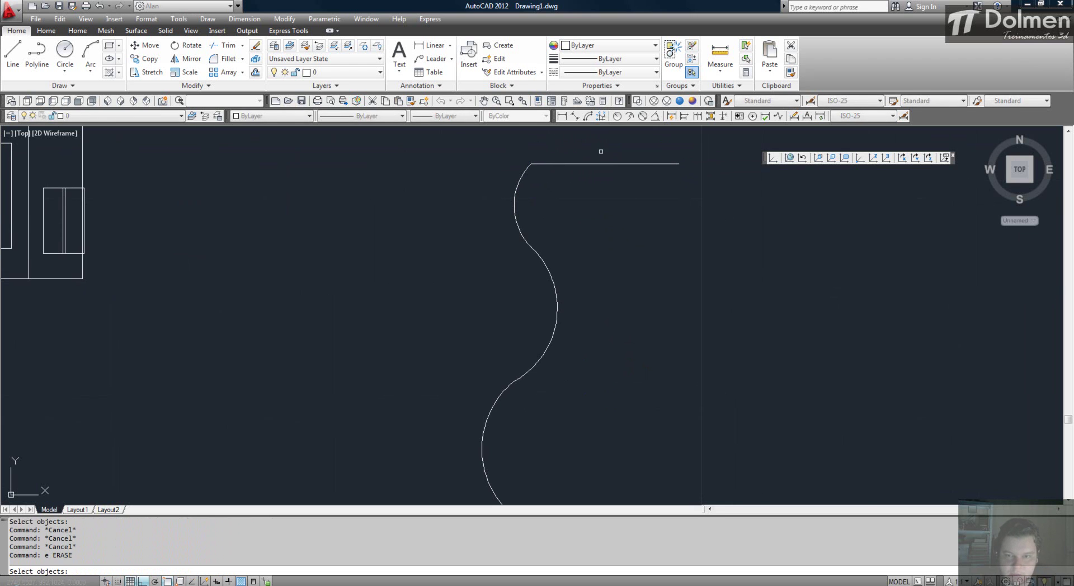
pyautogui.click(601, 153)
pyautogui.click(573, 200)
pyautogui.scroll(-5, 586, 192)
pyautogui.scroll(2, 563, 224)
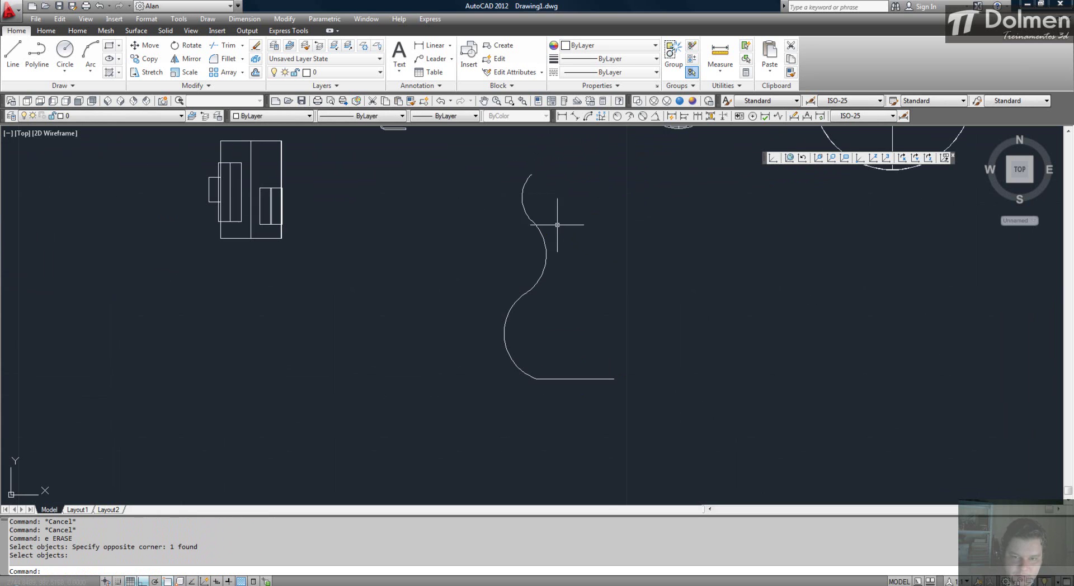
pyautogui.press('Escape')
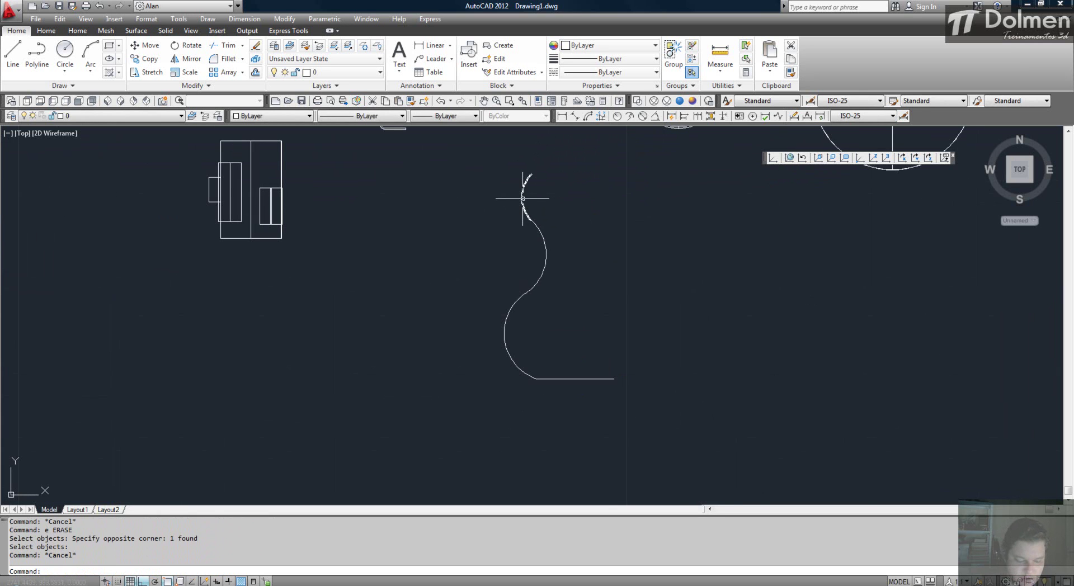
# Convert the top arc to a polyline and join the other two arcs and the bottom line to it.
pyautogui.write('Pe')
pyautogui.press('Return')
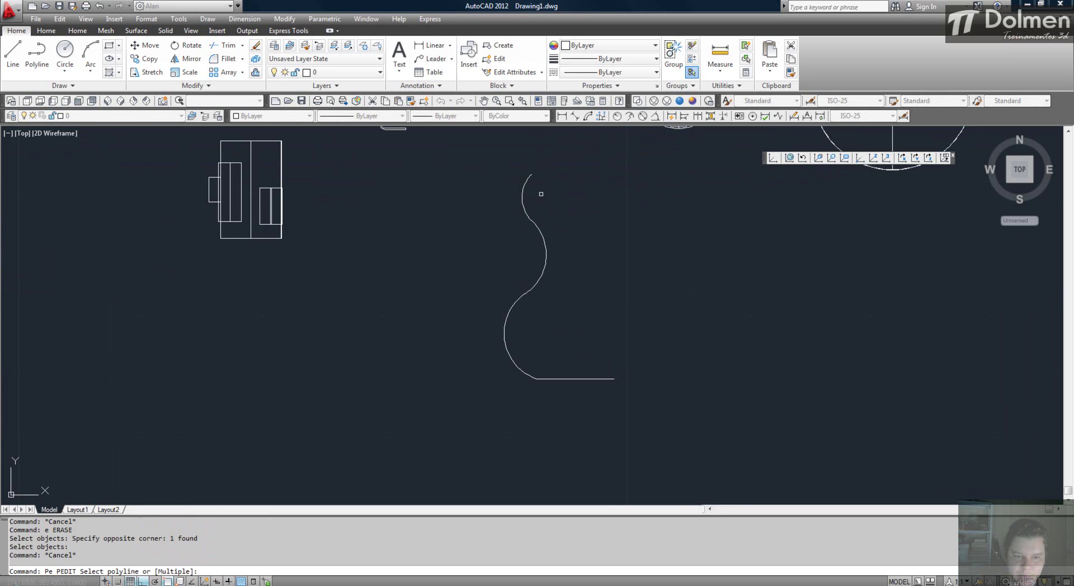
pyautogui.click(523, 186)
pyautogui.press('Return')
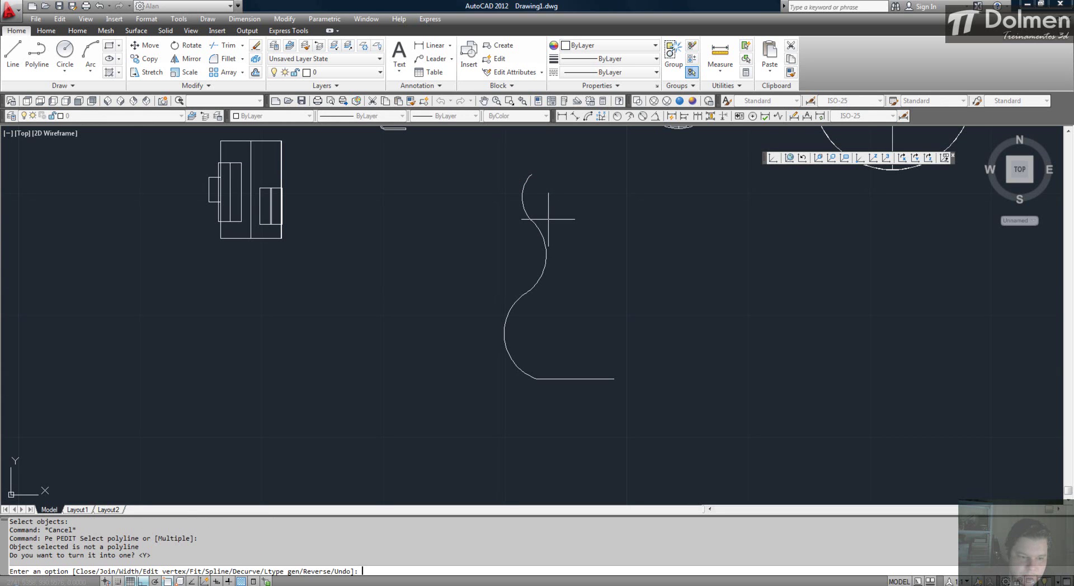
pyautogui.write('j')
pyautogui.press('Return')
pyautogui.click(584, 167)
pyautogui.click(463, 408)
pyautogui.press('Return')
pyautogui.press('Return')
pyautogui.click(536, 283)
pyautogui.press('Escape')
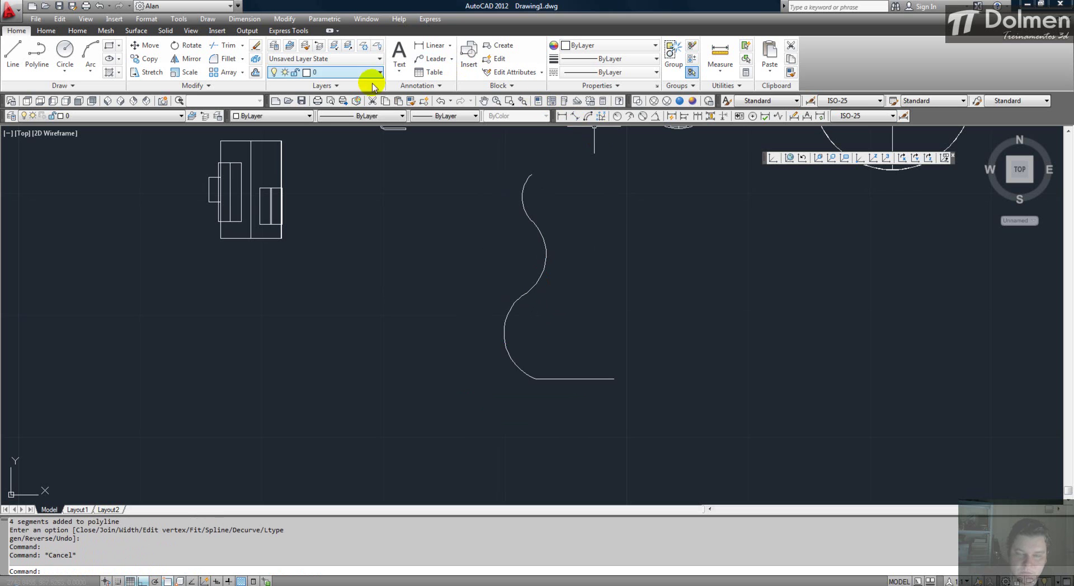
# Switch to the SW Isometric view and move the curved profile into an empty area away from the other objects.
pyautogui.click(107, 100)
pyautogui.scroll(2, 681, 313)
pyautogui.press('Escape')
pyautogui.write('m')
pyautogui.press('space')
pyautogui.click(679, 335)
pyautogui.press('space')
pyautogui.click(716, 273)
pyautogui.click(956, 374)
# Rotate the curved profile in 3D about the X axis so that it stands upright on its horizontal line.
pyautogui.moveTo(871, 455); pyautogui.dragTo(636, 354, button='middle')
pyautogui.scroll(2, 636, 353)
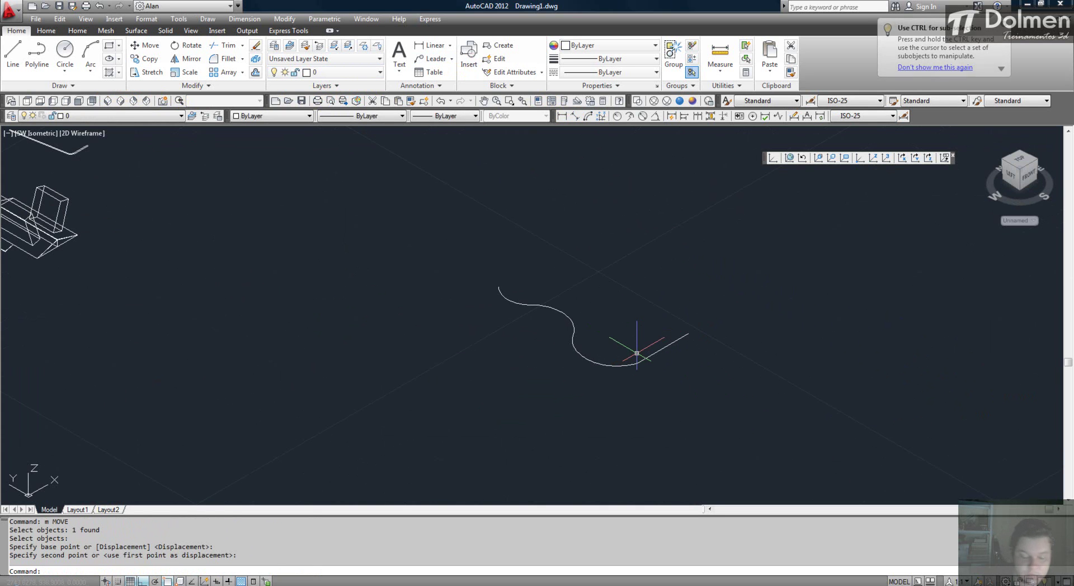
pyautogui.write('3r')
pyautogui.press('space')
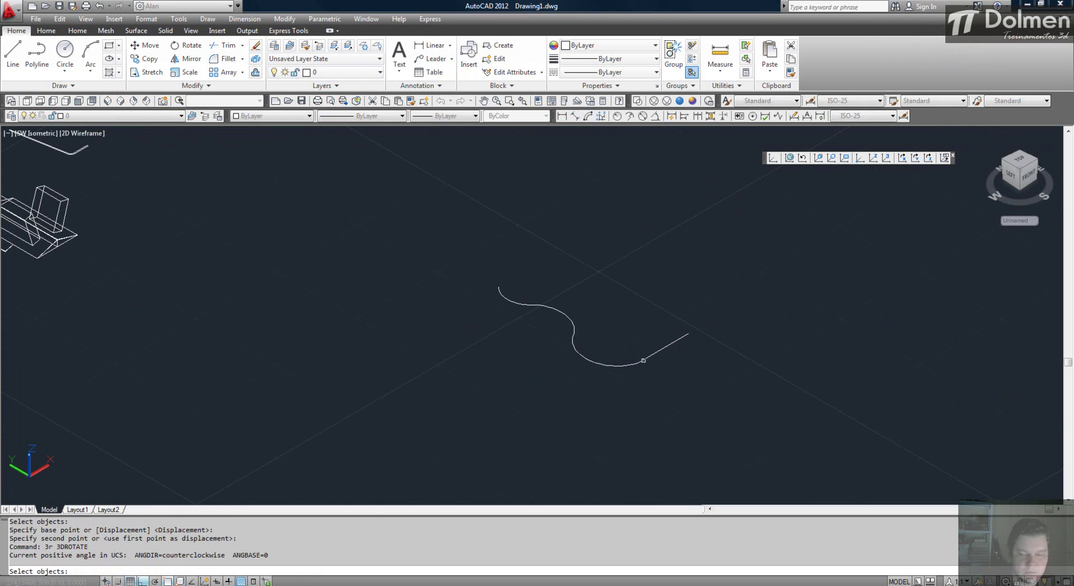
pyautogui.click(643, 359)
pyautogui.press('space')
pyautogui.click(606, 315)
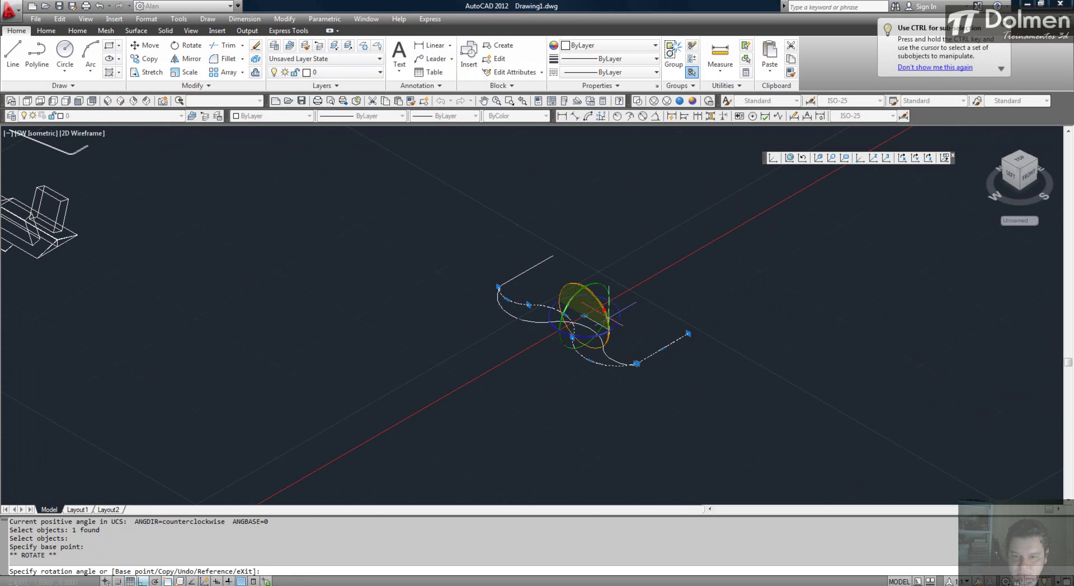
pyautogui.click(530, 212)
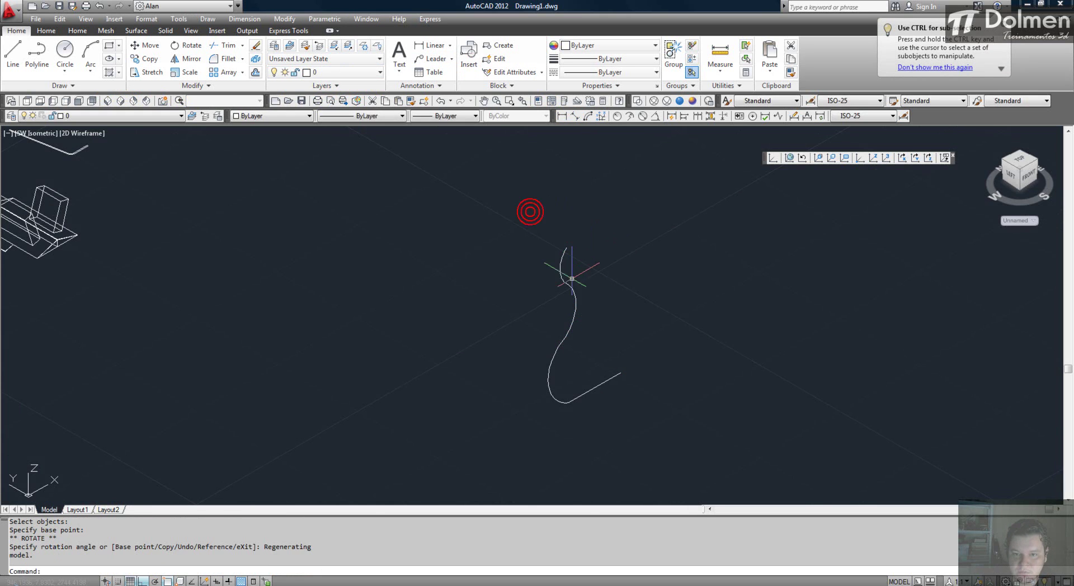
pyautogui.click(575, 306)
pyautogui.moveTo(628, 368); pyautogui.dragTo(526, 367, button='middle')
pyautogui.press('Escape')
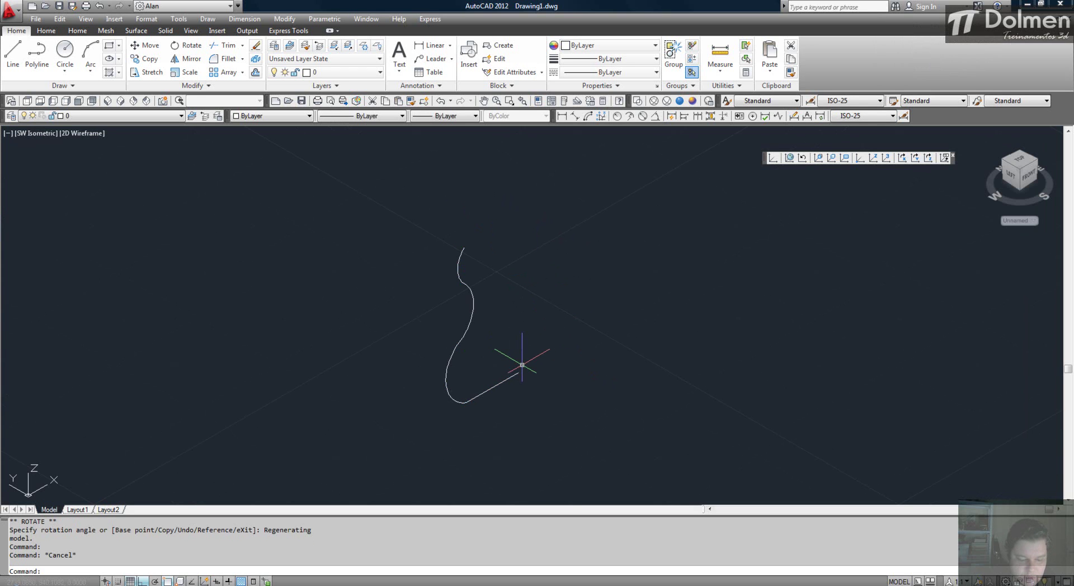
pyautogui.press('Escape')
pyautogui.write('Co')
pyautogui.press('Return')
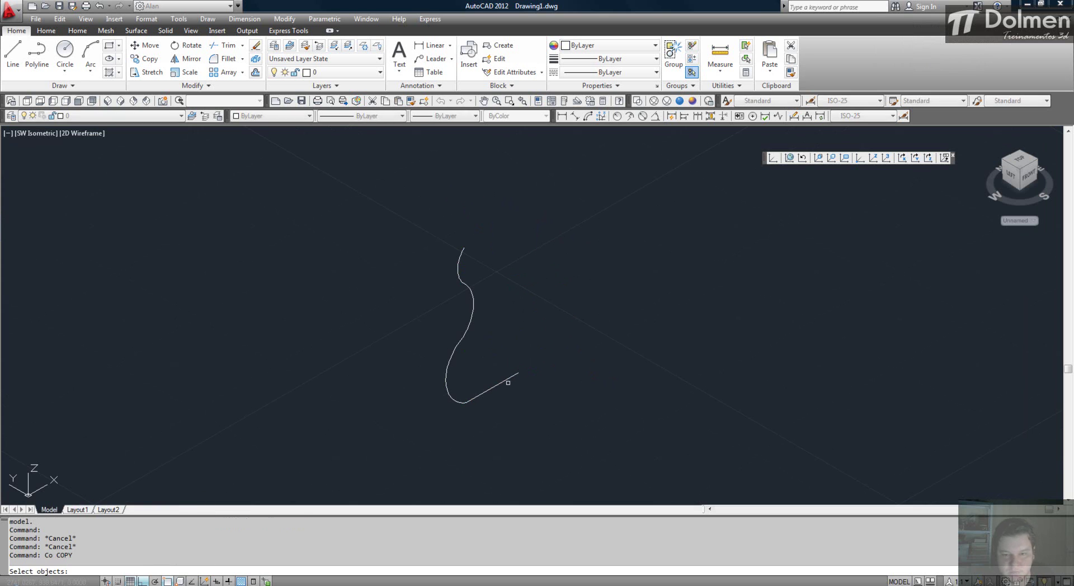
pyautogui.press('Escape')
# Revolve the curved profile 360° about a vertical axis through the free end of its bottom line.
pyautogui.write('Rev')
pyautogui.press('Return')
pyautogui.click(470, 322)
pyautogui.press('Return')
pyautogui.click(518, 373)
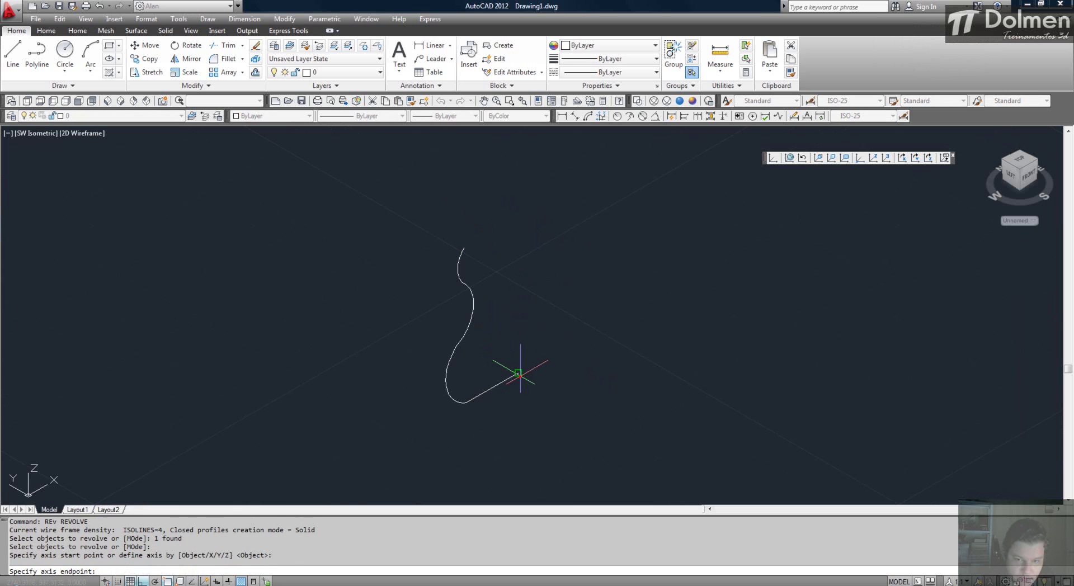
pyautogui.click(519, 214)
pyautogui.press('Return')
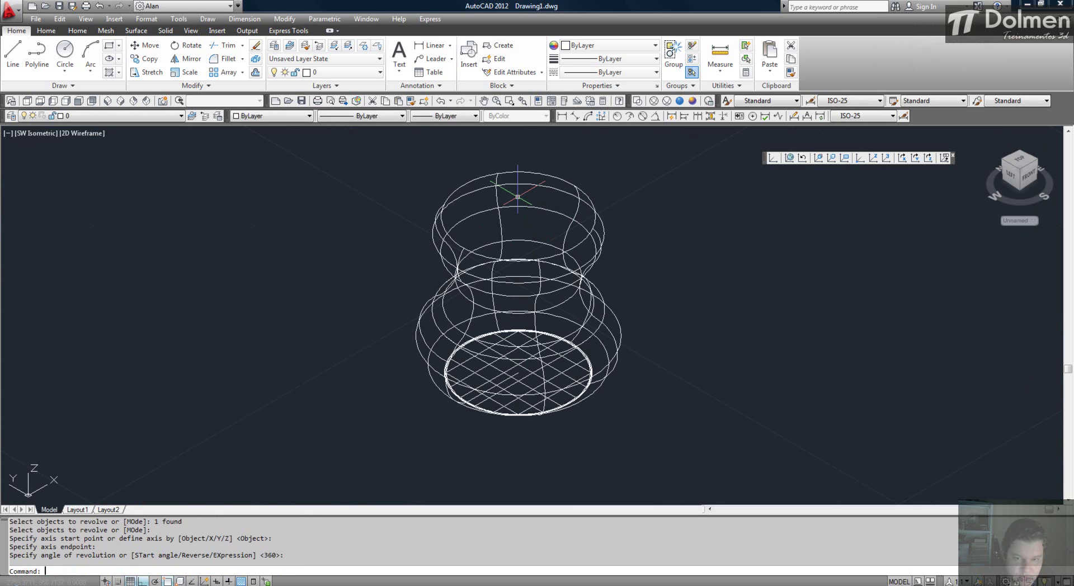
# Show the revolved vase in the Realistic visual style and examine its rim and wall thickness up close.
pyautogui.click(679, 100)
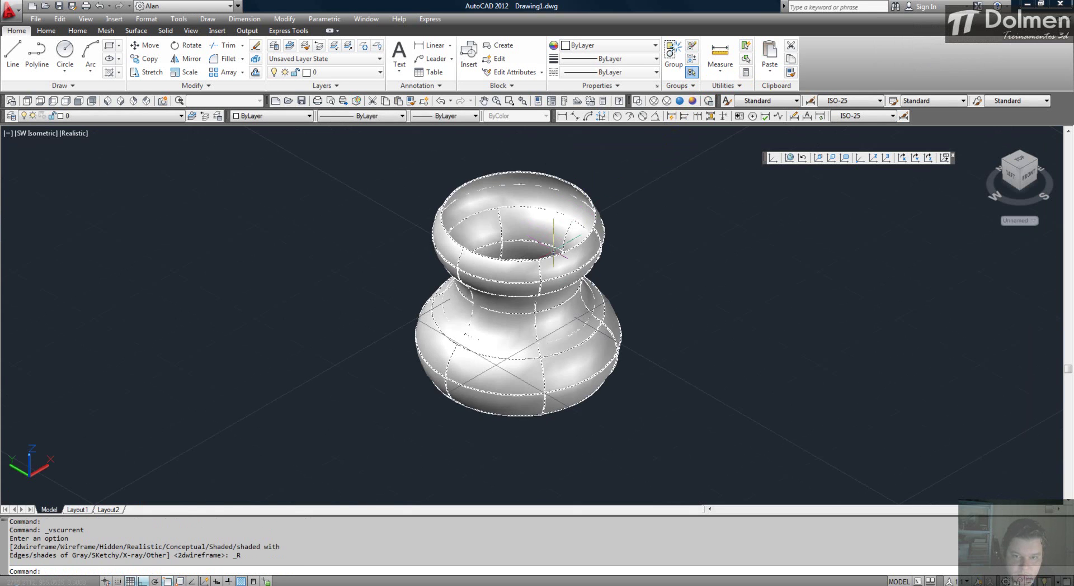
pyautogui.keyDown('shift'); pyautogui.moveTo(637, 368); pyautogui.dragTo(481, 369, button='middle'); pyautogui.keyUp('shift')
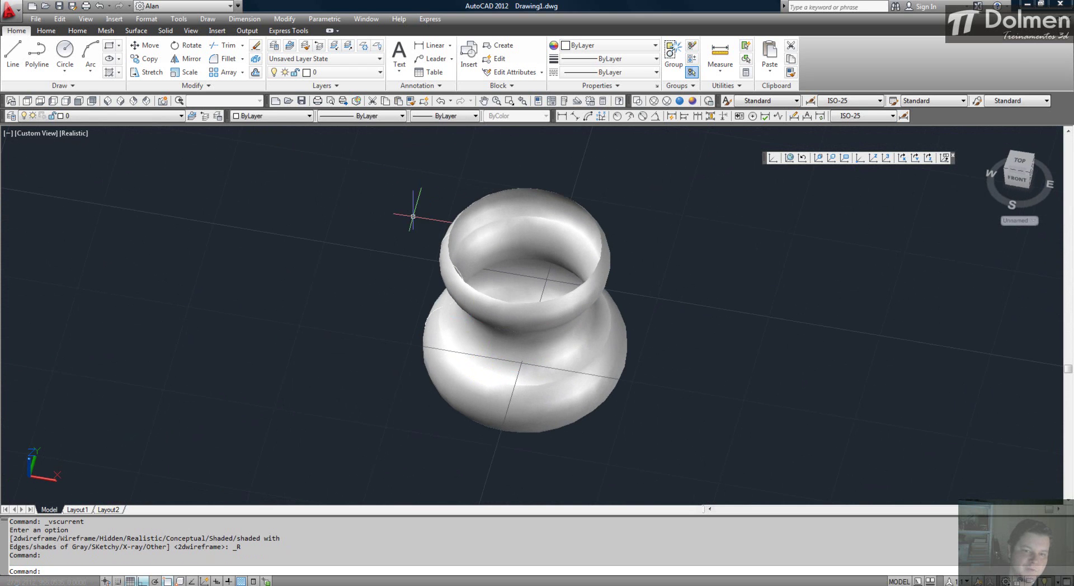
pyautogui.scroll(4, 438, 222)
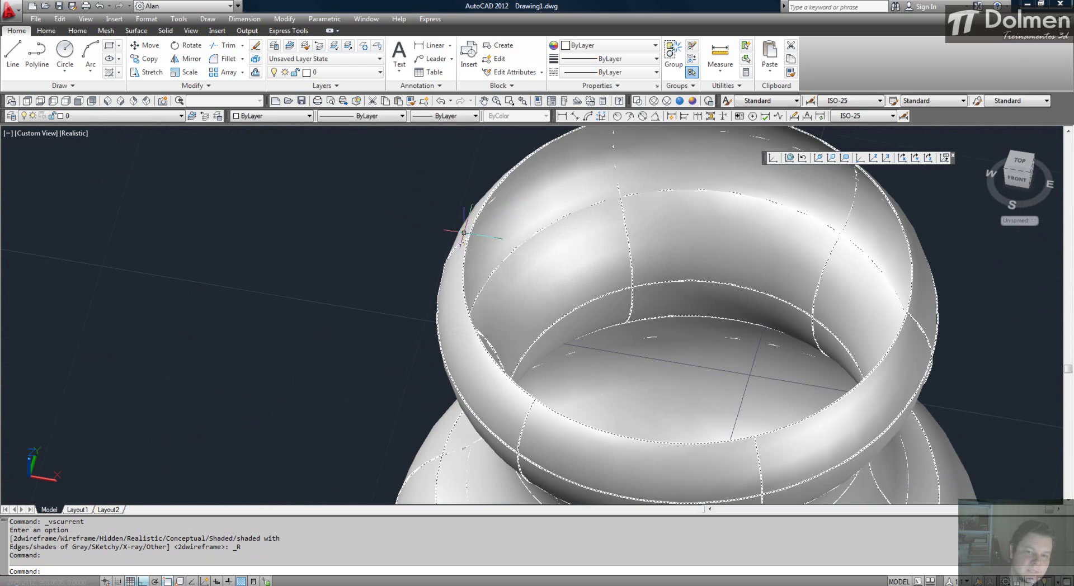
pyautogui.scroll(3, 487, 184)
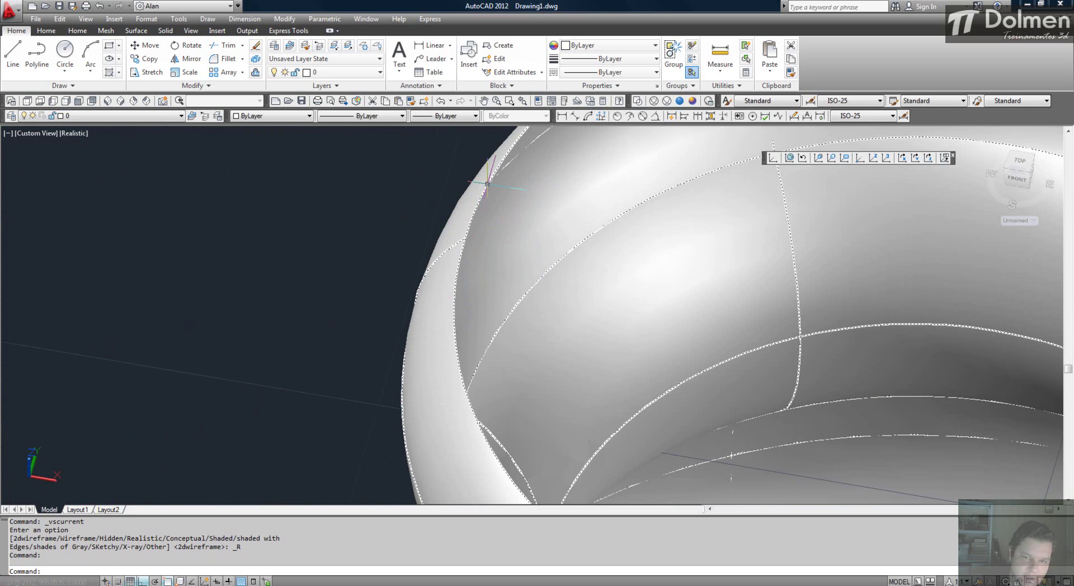
pyautogui.scroll(-2, 454, 353)
pyautogui.click(480, 426)
pyautogui.scroll(-4, 552, 263)
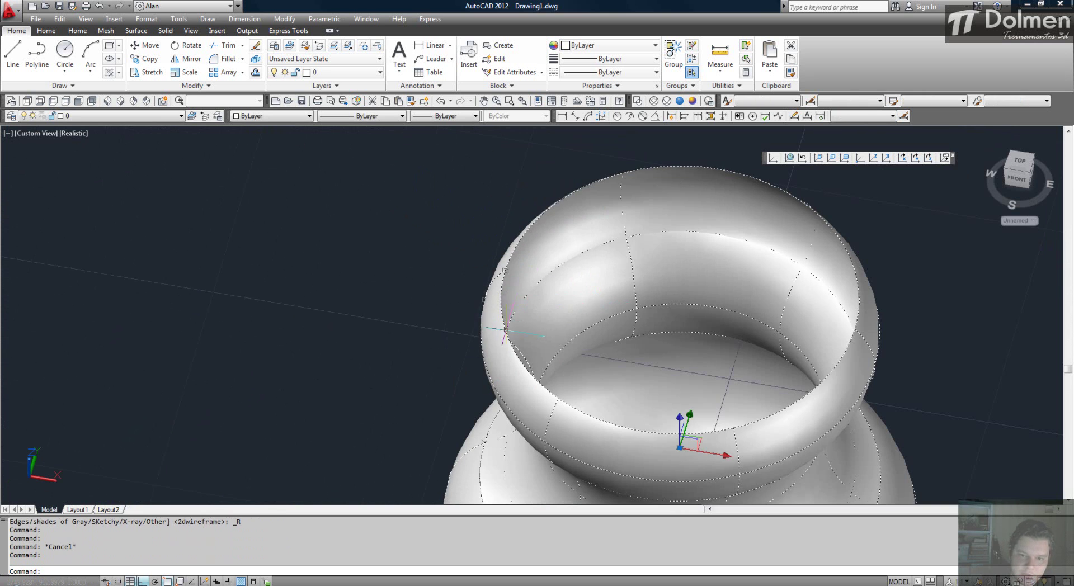
pyautogui.press('Escape')
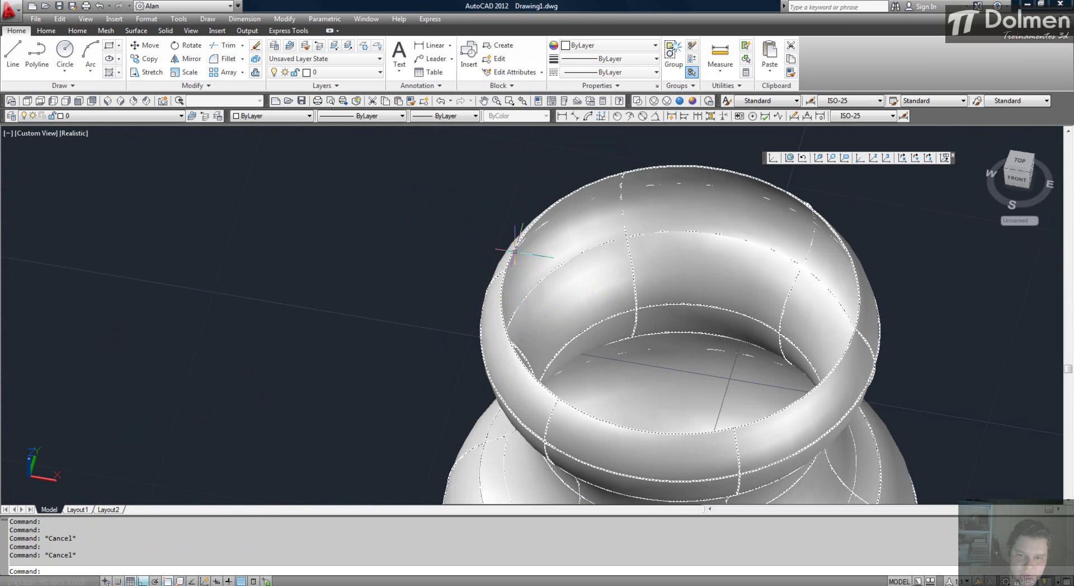
pyautogui.scroll(-1, 513, 251)
pyautogui.press('Escape')
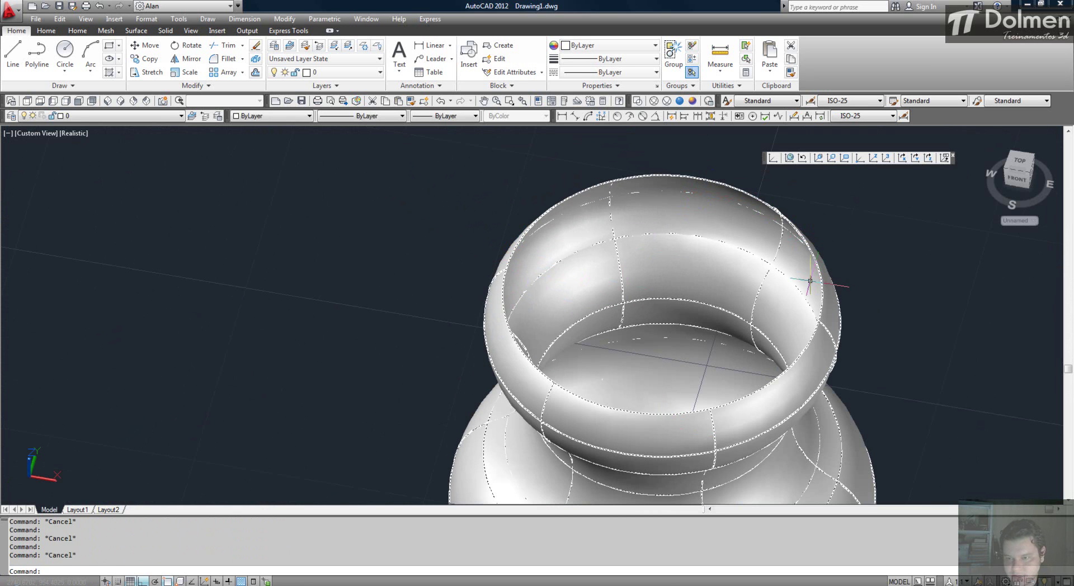
pyautogui.write('ex')
pyautogui.press('Return')
pyautogui.click(689, 222)
pyautogui.press('Return')
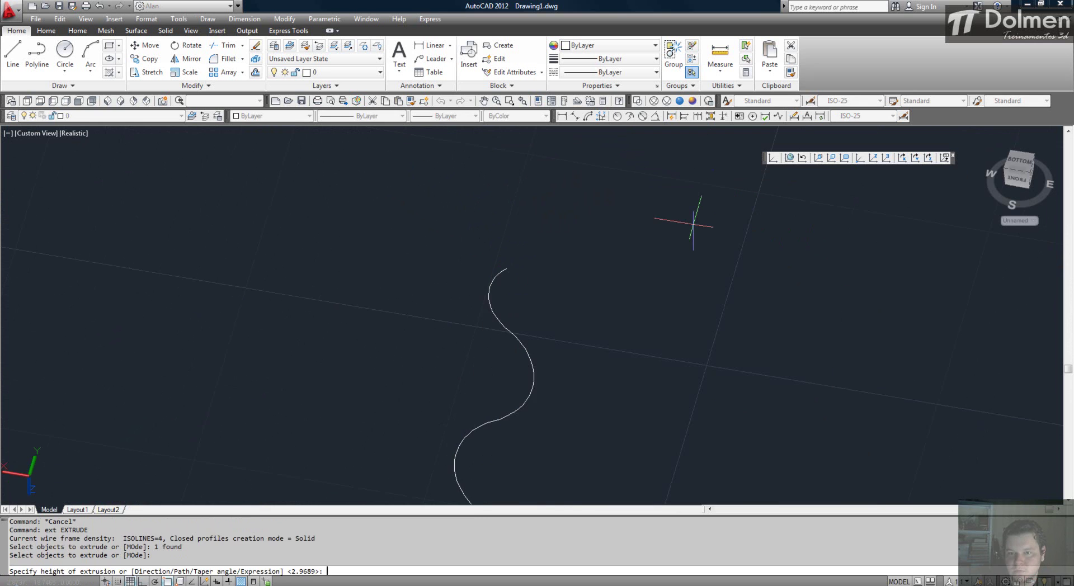
pyautogui.press('Escape')
pyautogui.press('Escape')
pyautogui.press('Escape')
# Turn off object snap and try to reshape the vase's lower bulge by stretching its profile arc grip.
pyautogui.click(676, 312)
pyautogui.scroll(-4, 677, 312)
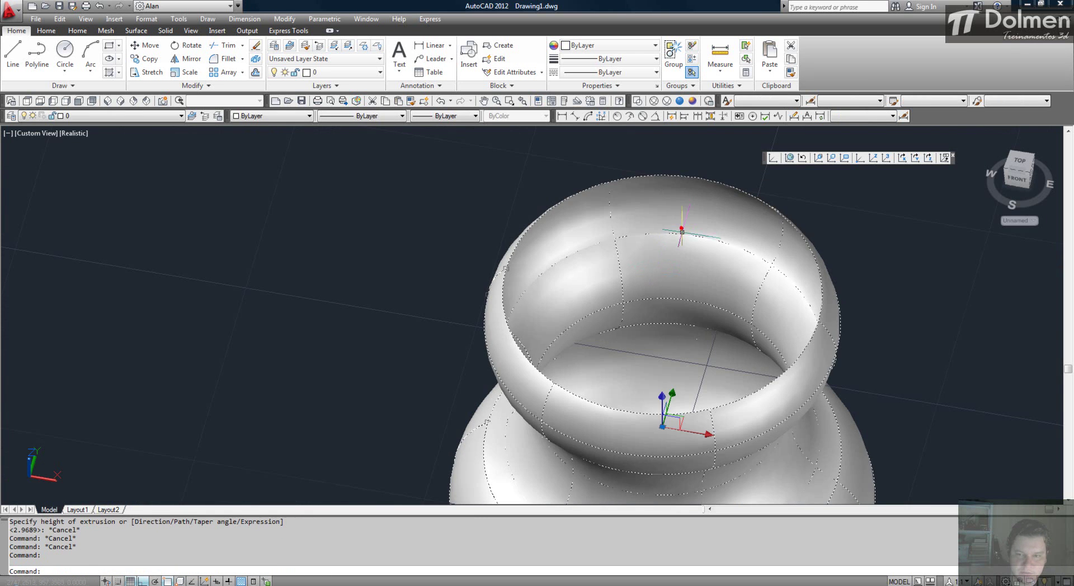
pyautogui.keyDown('shift'); pyautogui.moveTo(677, 312); pyautogui.dragTo(679, 272, button='middle'); pyautogui.keyUp('shift')
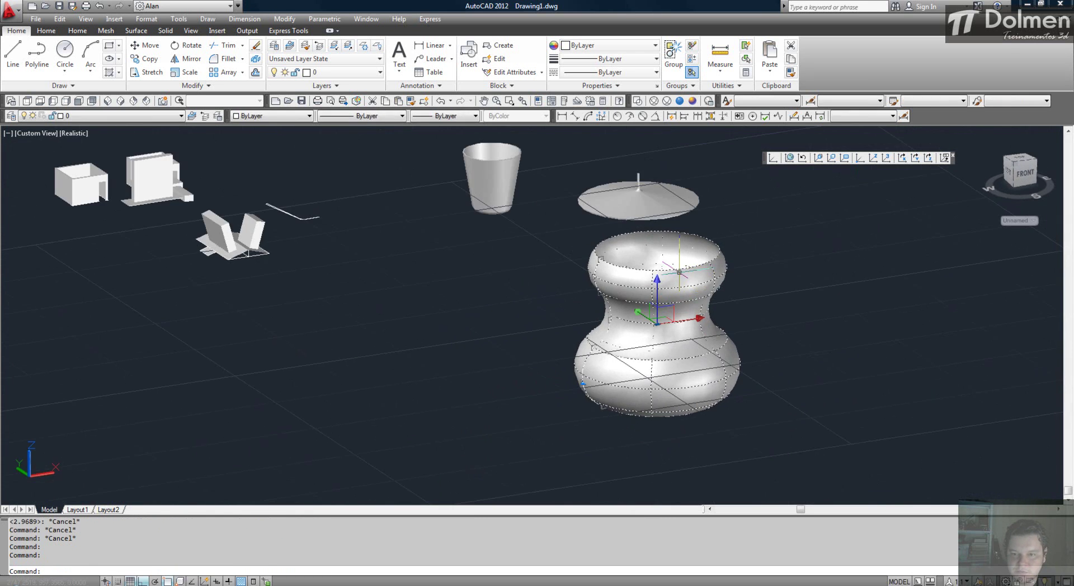
pyautogui.click(583, 382)
pyautogui.press('Escape')
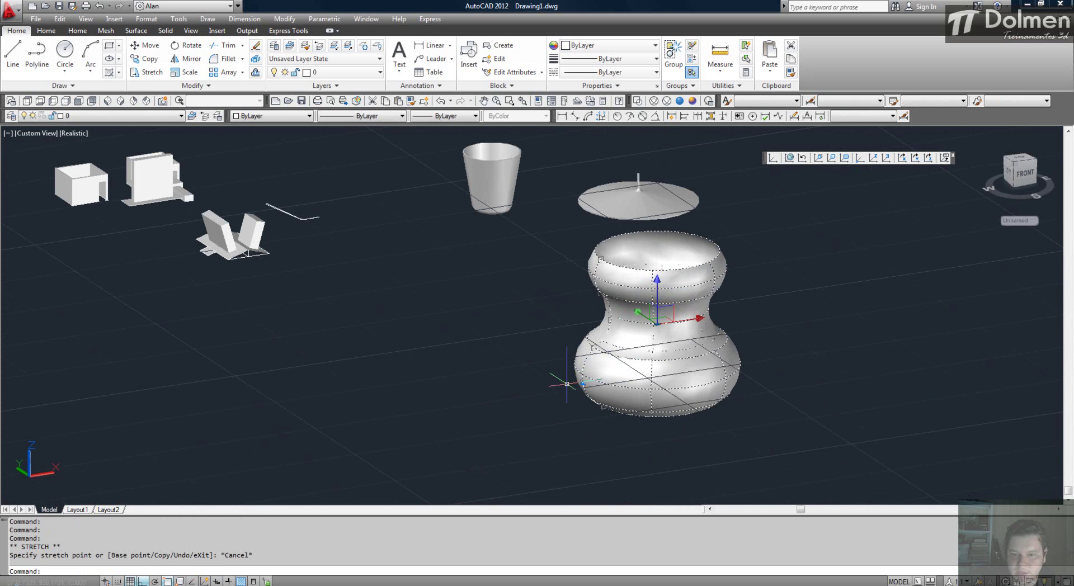
pyautogui.scroll(3, 564, 375)
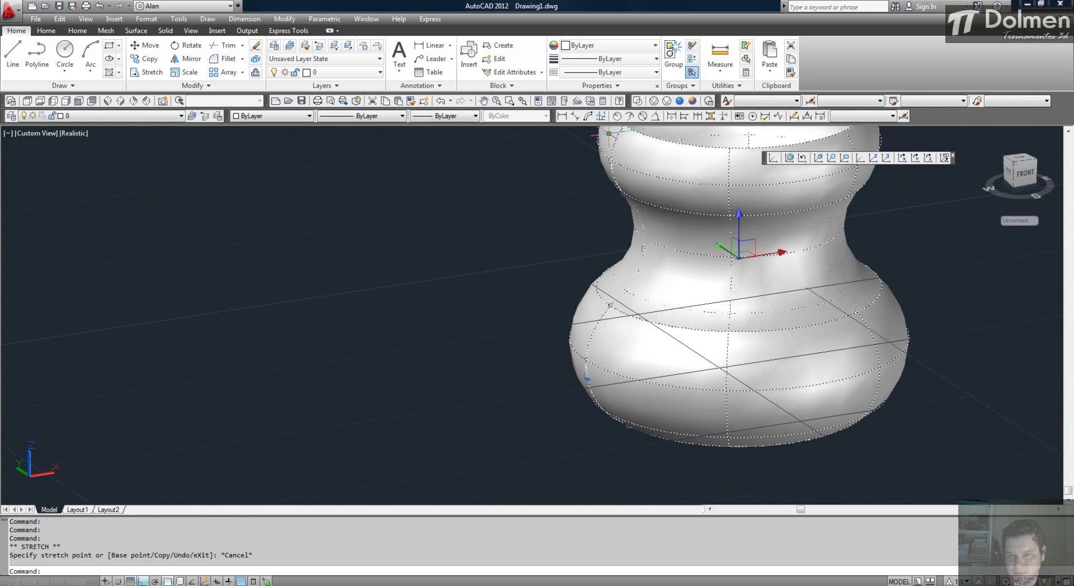
pyautogui.click(587, 379)
pyautogui.press('F3')
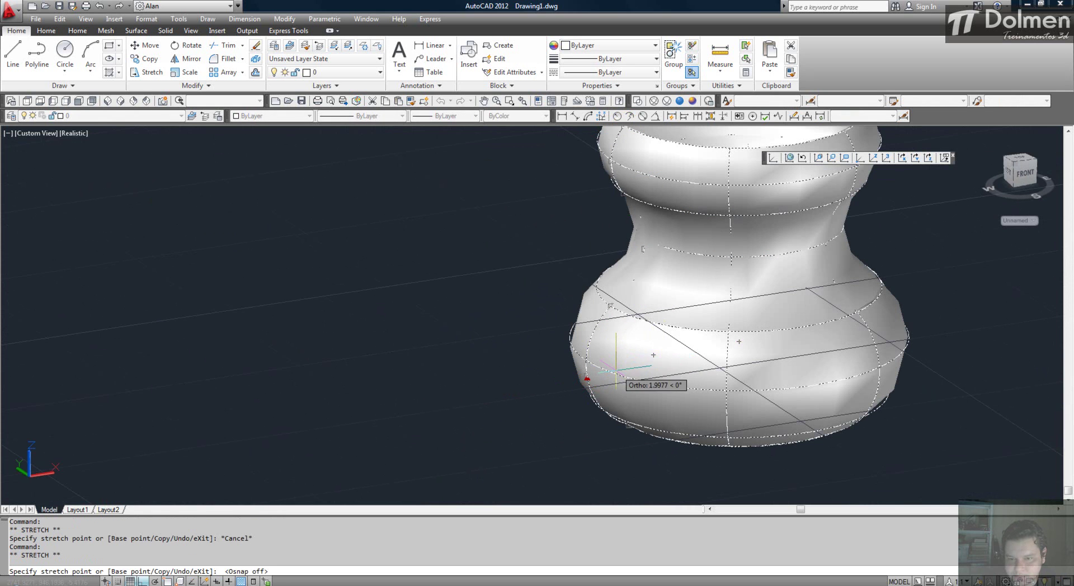
pyautogui.click(613, 364)
pyautogui.click(615, 300)
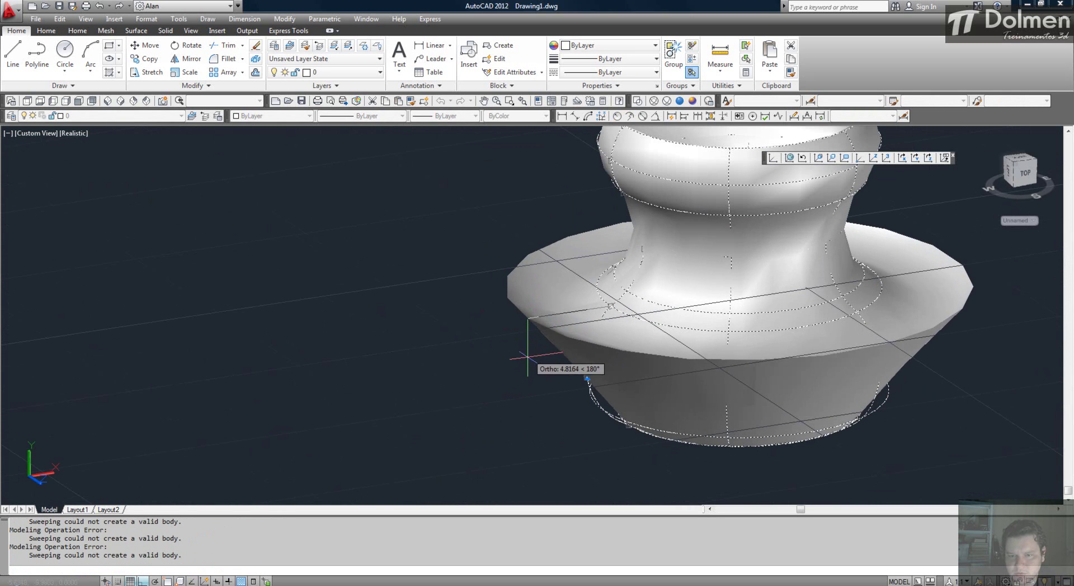
pyautogui.press('Escape')
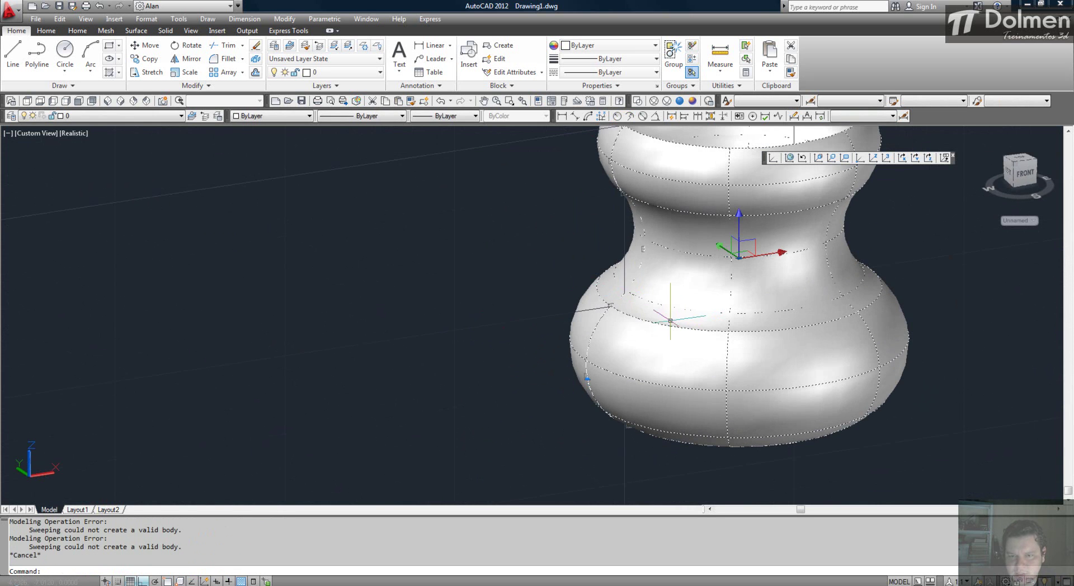
# Narrow the vase's neck by stretching its arc grip about 1.57 inward, and stretch the upper bulge outward.
pyautogui.scroll(-2, 683, 323)
pyautogui.moveTo(665, 311); pyautogui.dragTo(499, 256, button='middle')
pyautogui.scroll(2, 599, 311)
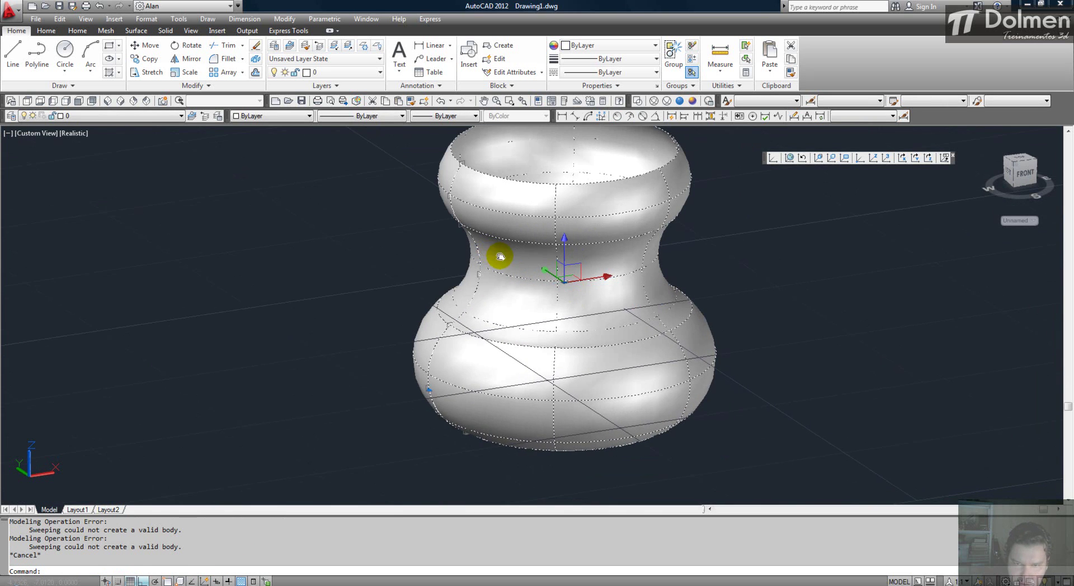
pyautogui.moveTo(489, 196); pyautogui.dragTo(451, 197, button='middle')
pyautogui.click(420, 158)
pyautogui.moveTo(408, 193)
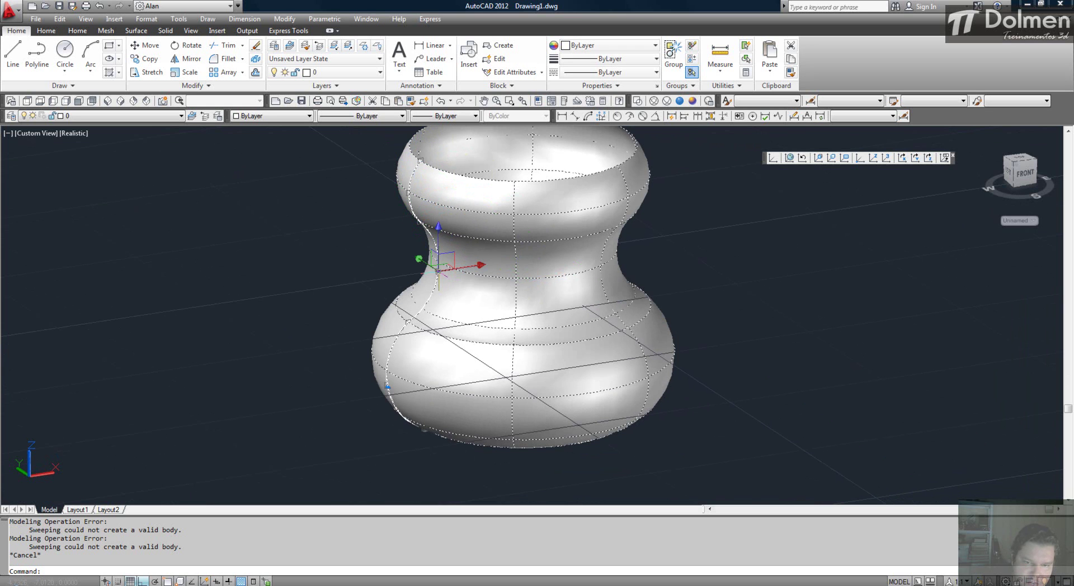
pyautogui.click(438, 269)
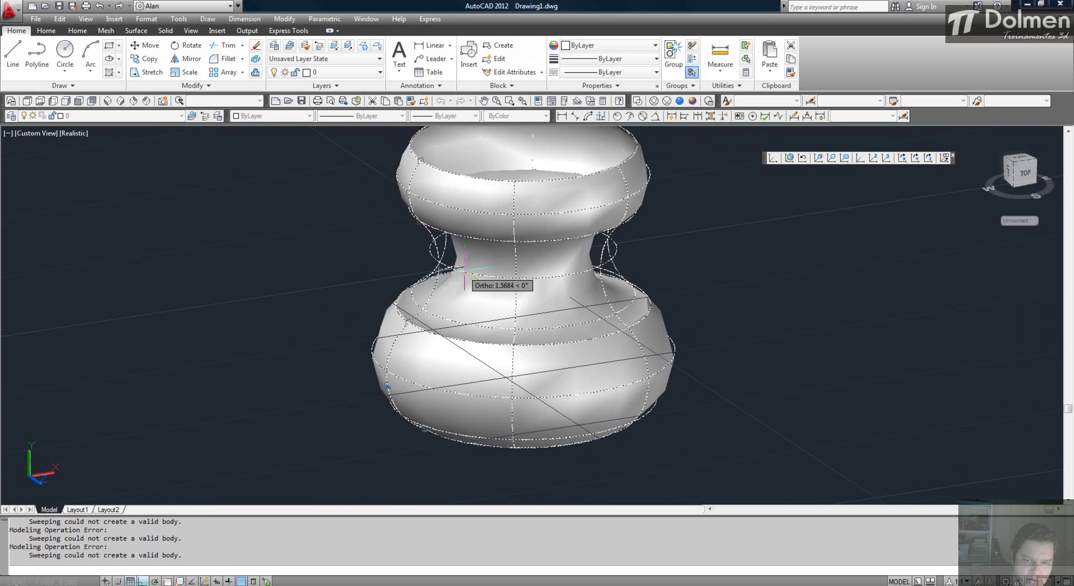
pyautogui.click(465, 271)
pyautogui.click(464, 271)
pyautogui.click(408, 192)
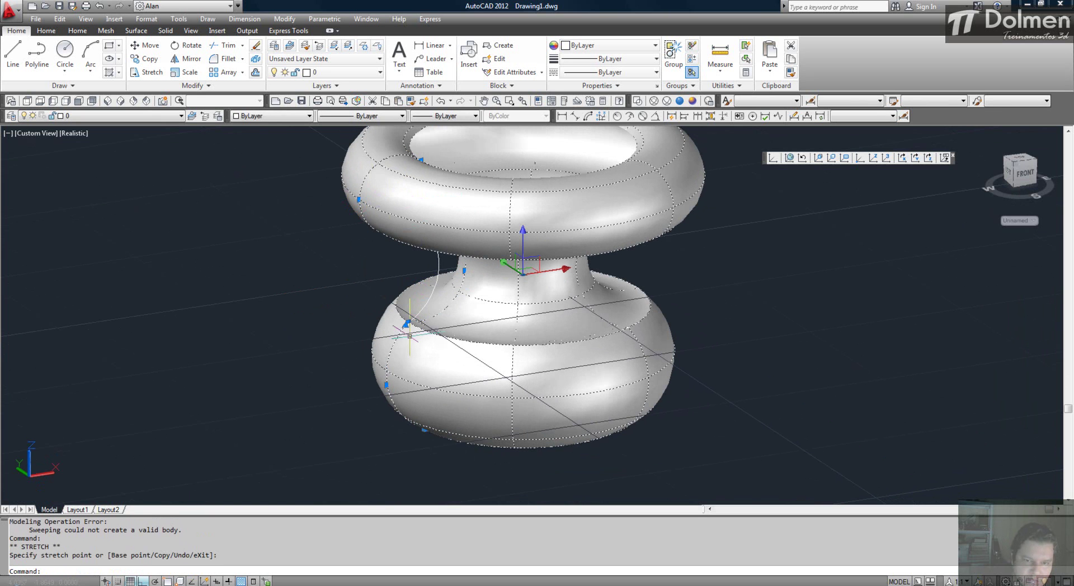
# Stretch the joint between the neck and the lower bulge inward, and widen the lower bulge outward.
pyautogui.click(408, 322)
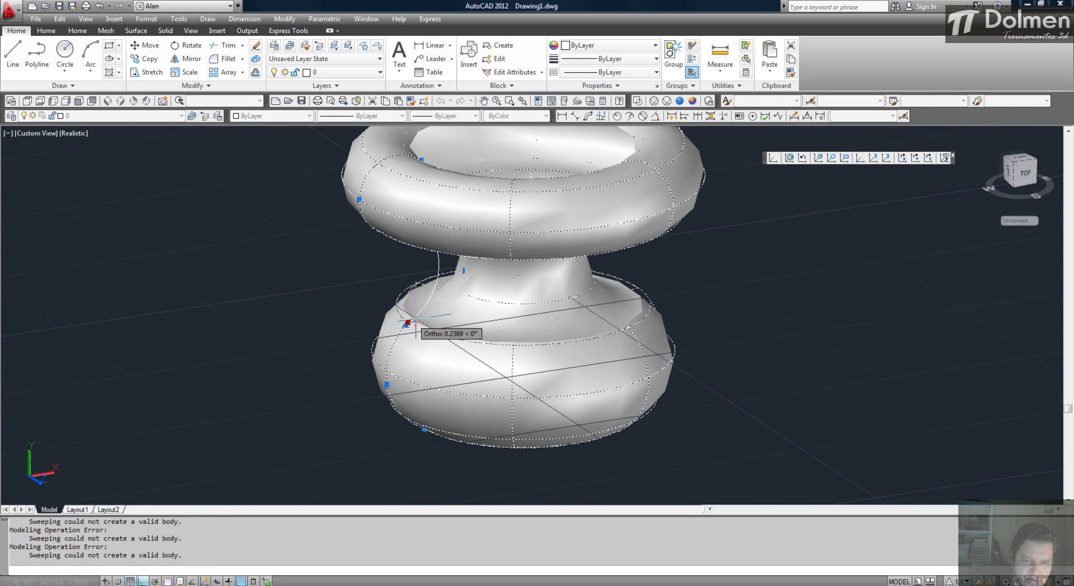
pyautogui.click(433, 322)
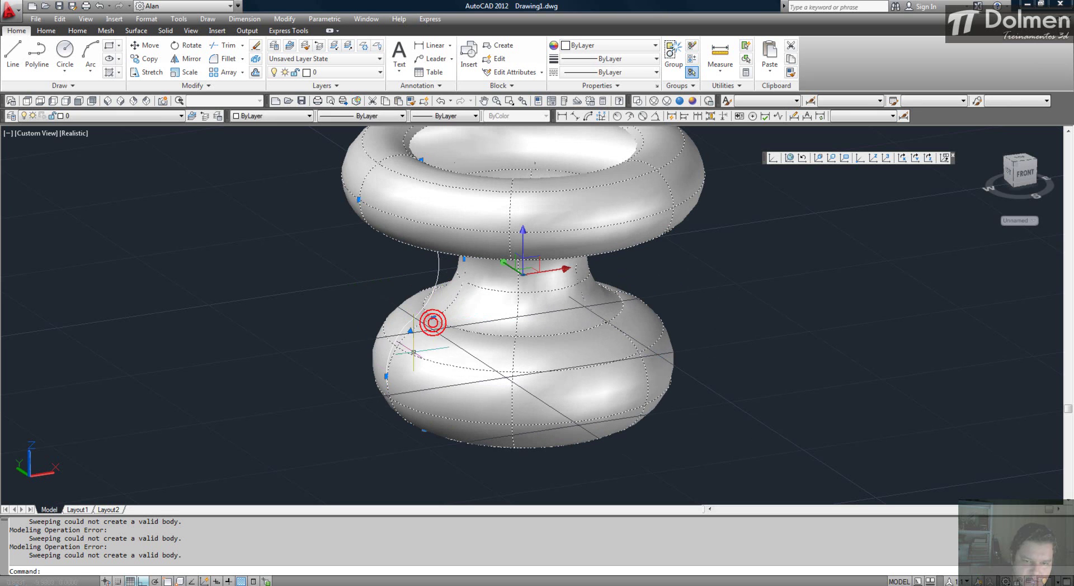
pyautogui.click(386, 376)
pyautogui.click(326, 378)
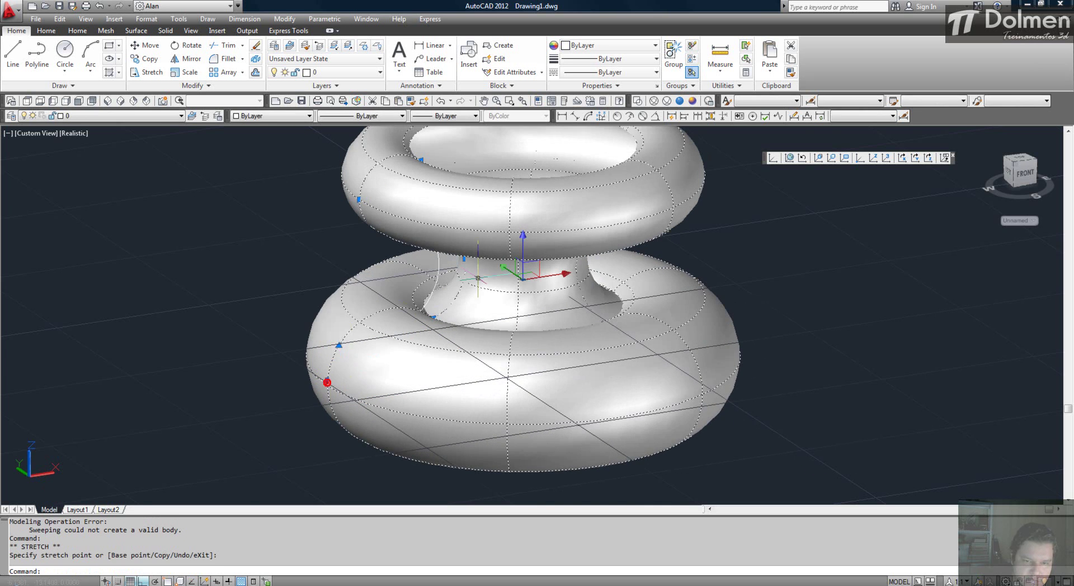
pyautogui.scroll(-4, 552, 281)
pyautogui.press('Escape')
pyautogui.press('Escape')
pyautogui.scroll(3, 538, 249)
pyautogui.scroll(2, 525, 263)
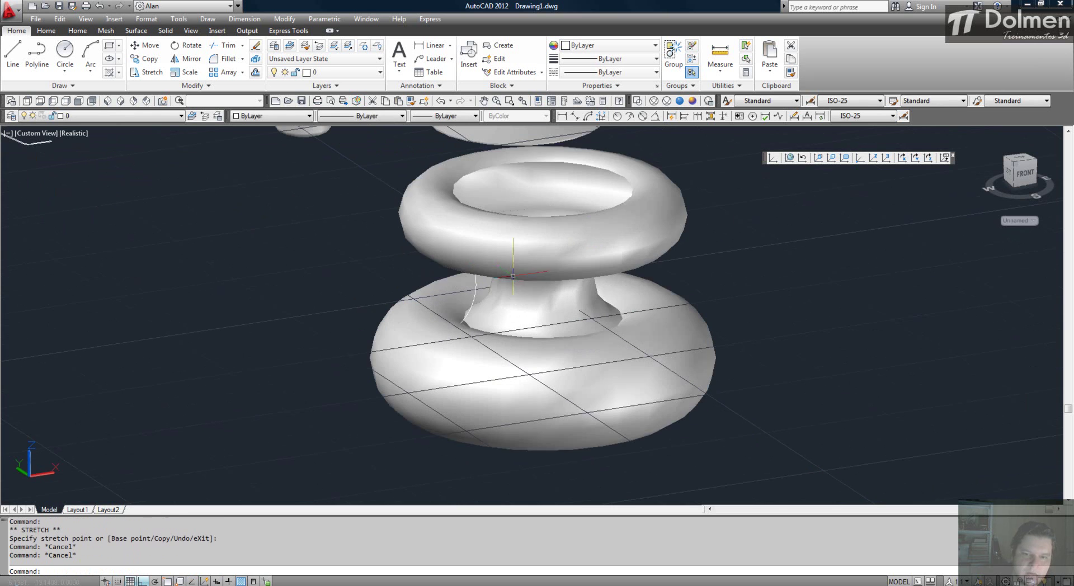
# Stretch the arc grip of the vase's upper bulge inward so that the section below the rim curves concavely.
pyautogui.click(476, 286)
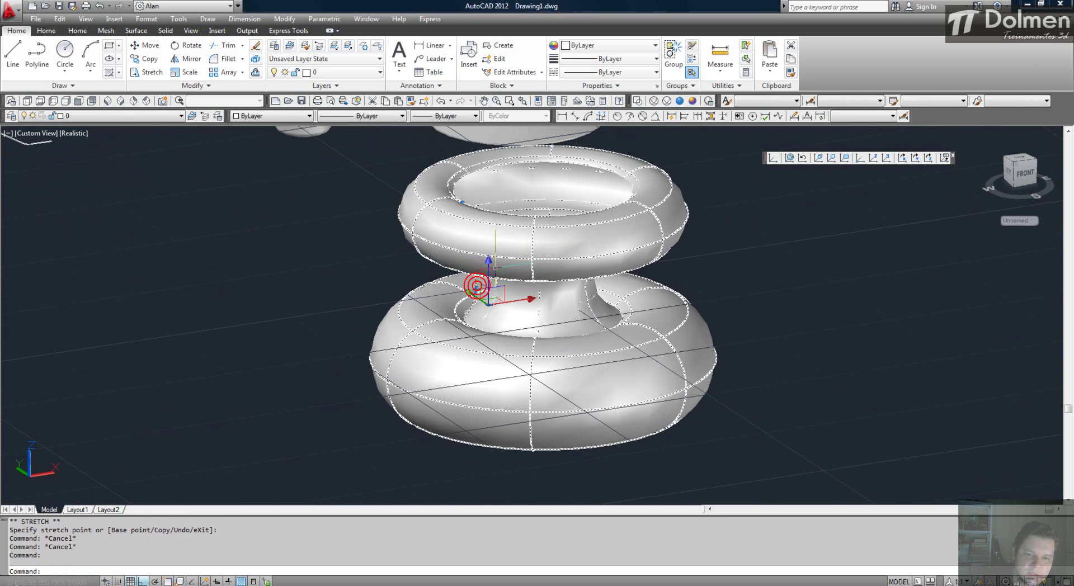
pyautogui.click(476, 290)
pyautogui.press('Escape')
pyautogui.click(487, 234)
pyautogui.click(412, 233)
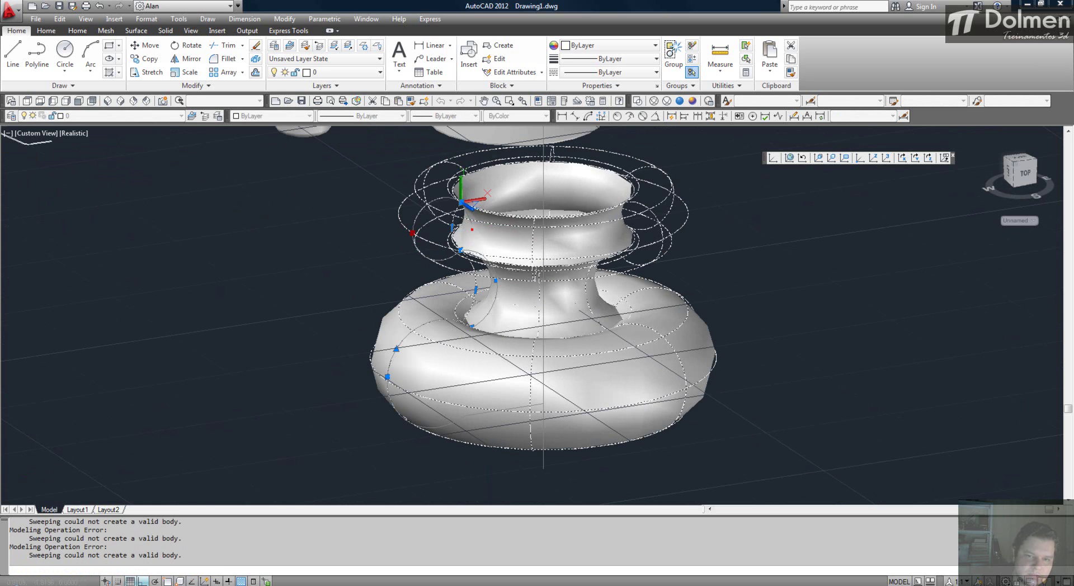
pyautogui.click(472, 228)
pyautogui.click(462, 202)
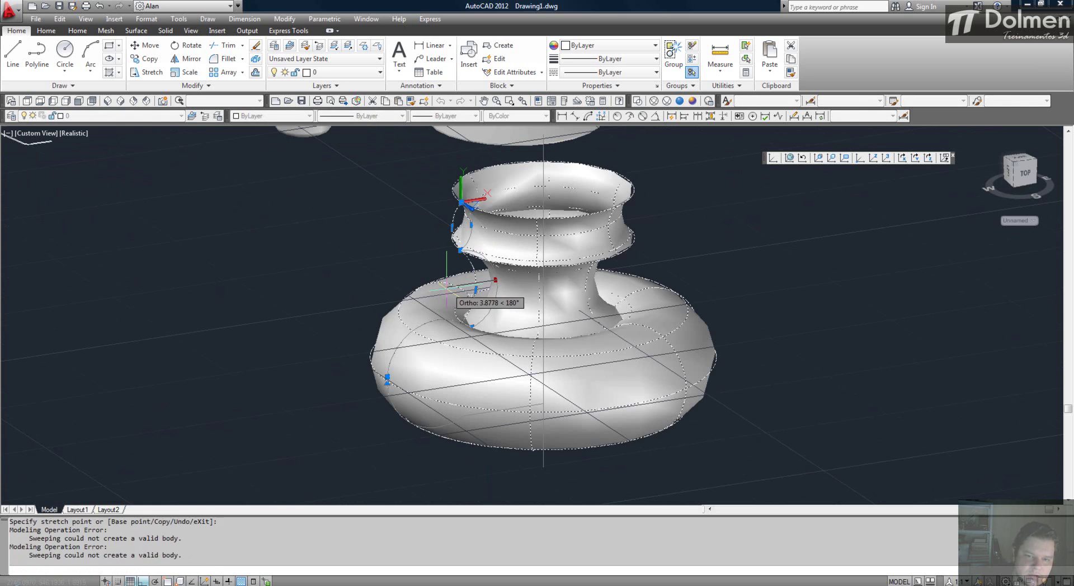
pyautogui.click(507, 285)
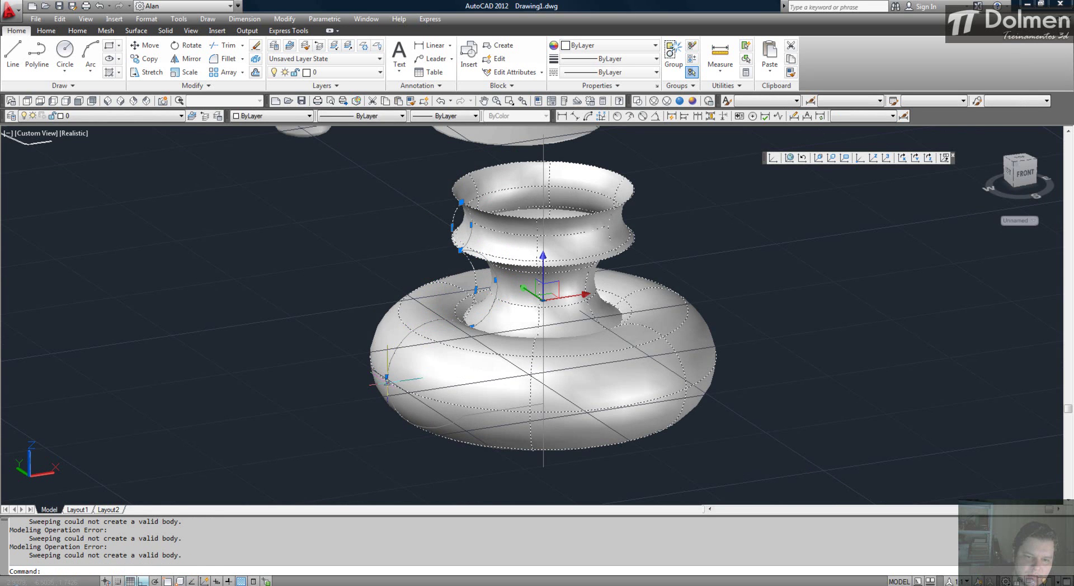
# Stretch the arc grip of the vase's lower bulge inward towards the axis to make the base section concave.
pyautogui.click(386, 379)
pyautogui.press('Escape')
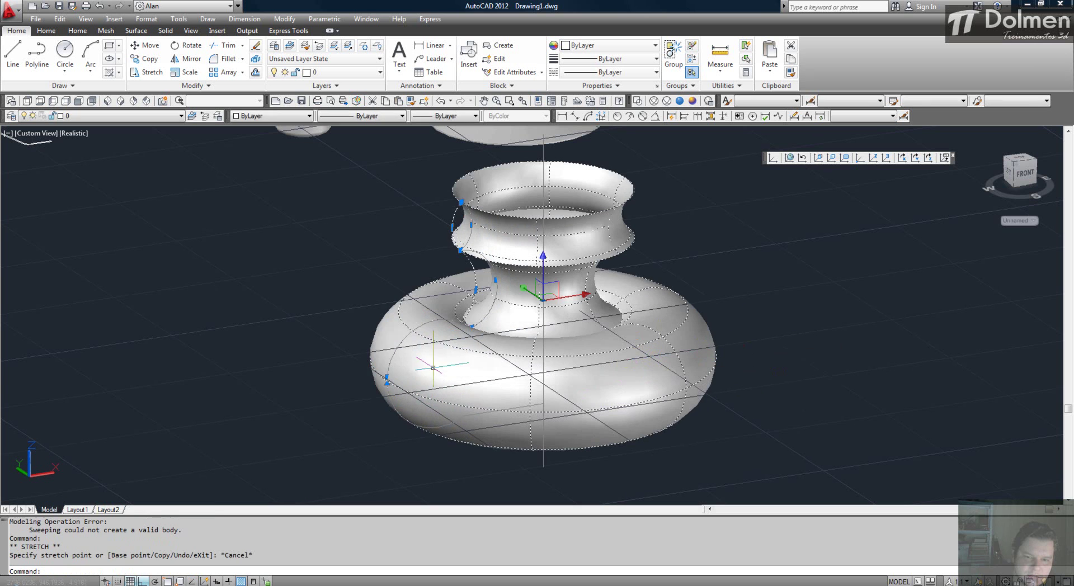
pyautogui.click(387, 378)
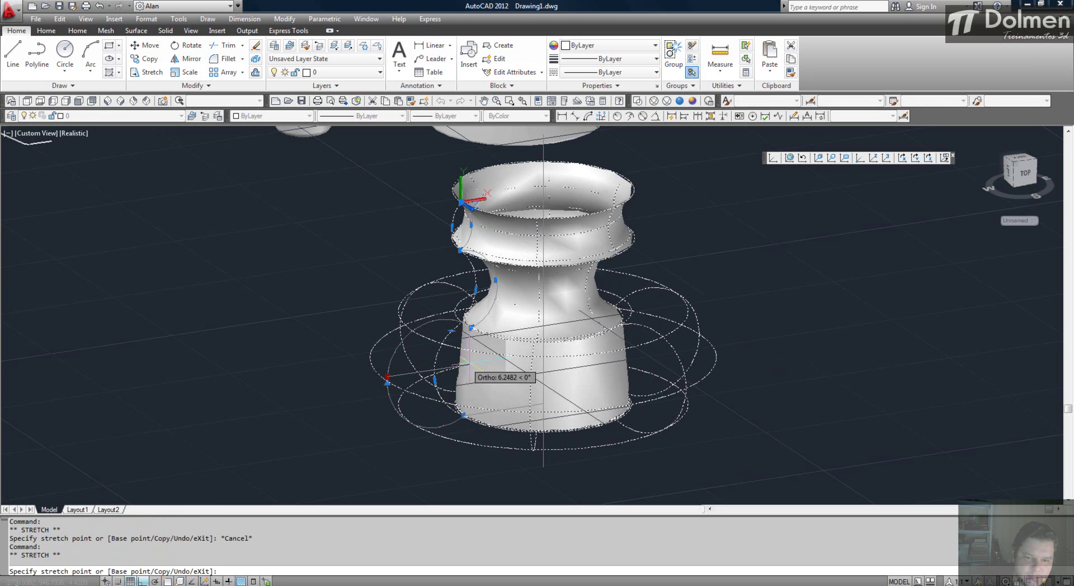
pyautogui.click(504, 363)
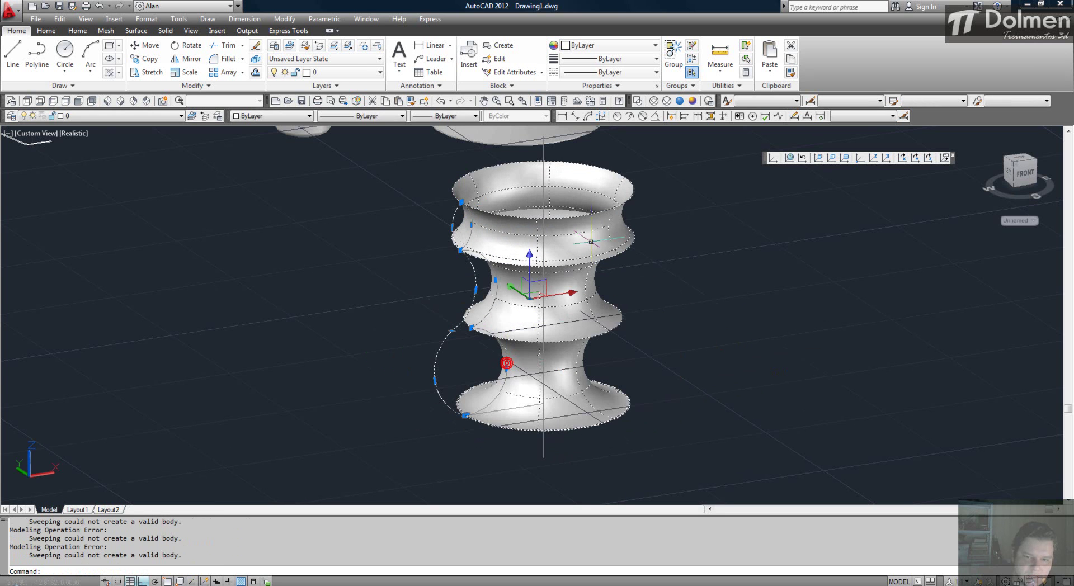
pyautogui.scroll(-2, 536, 252)
pyautogui.press('Escape')
pyautogui.scroll(4, 498, 271)
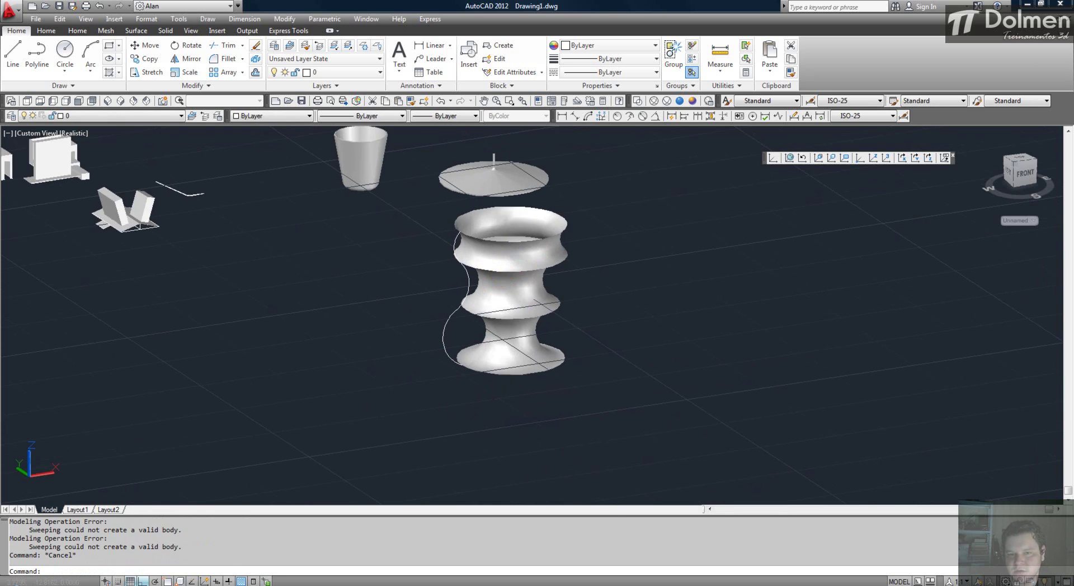
# Move the original open profile curve away from the reshaped vase into the empty space beside it.
pyautogui.click(478, 272)
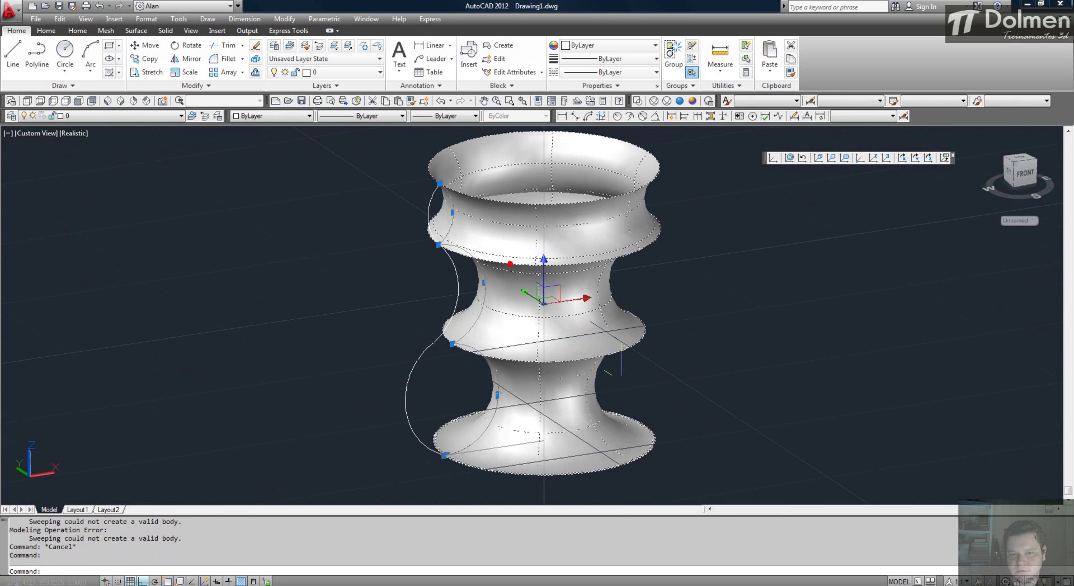
pyautogui.press('Escape')
pyautogui.click(459, 274)
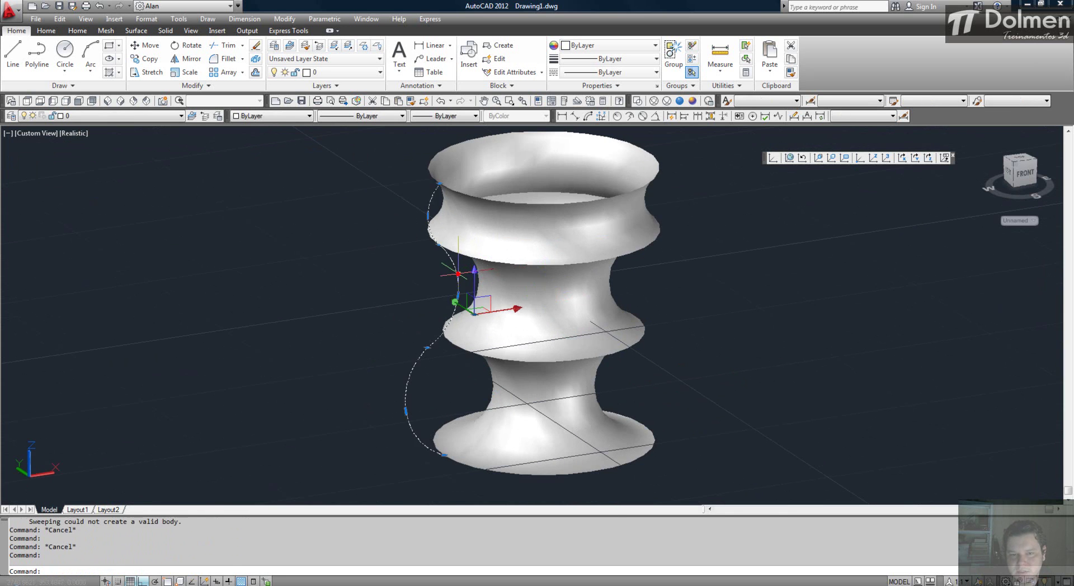
pyautogui.press('Escape')
pyautogui.write('m')
pyautogui.press('Return')
pyautogui.click(457, 271)
pyautogui.press('Return')
pyautogui.click(411, 267)
pyautogui.click(210, 289)
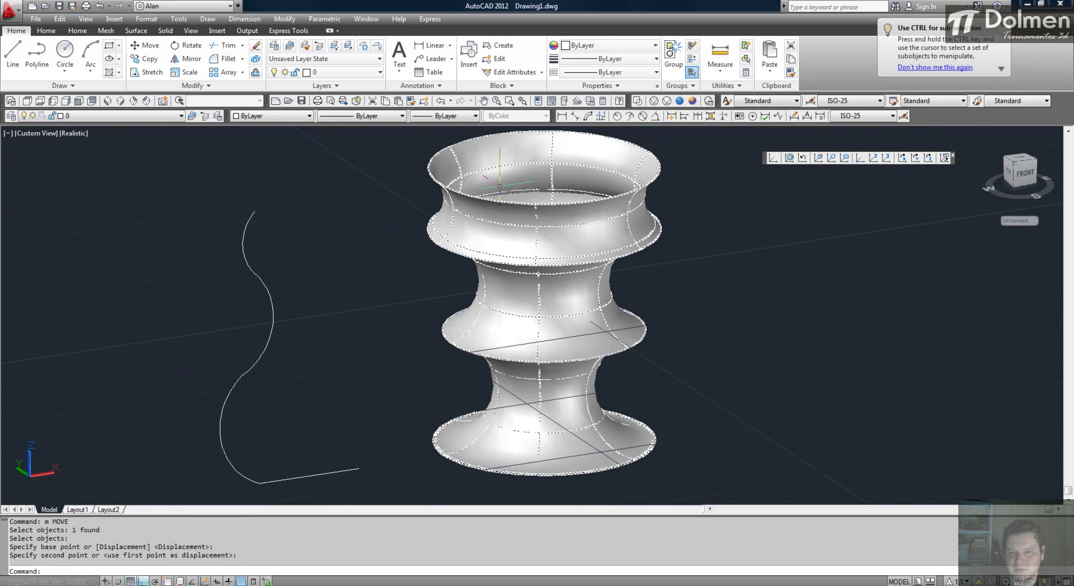
pyautogui.click(538, 263)
pyautogui.press('Escape')
pyautogui.scroll(-2, 608, 290)
pyautogui.moveTo(606, 282); pyautogui.dragTo(588, 317, button='middle')
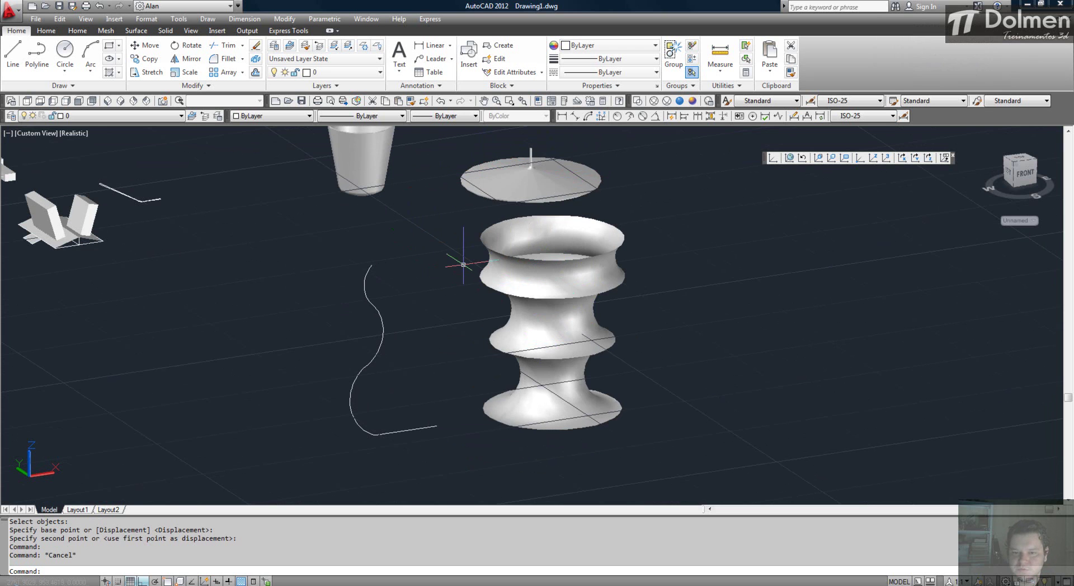
pyautogui.moveTo(360, 257); pyautogui.dragTo(646, 300, button='middle')
pyautogui.scroll(-3, 503, 246)
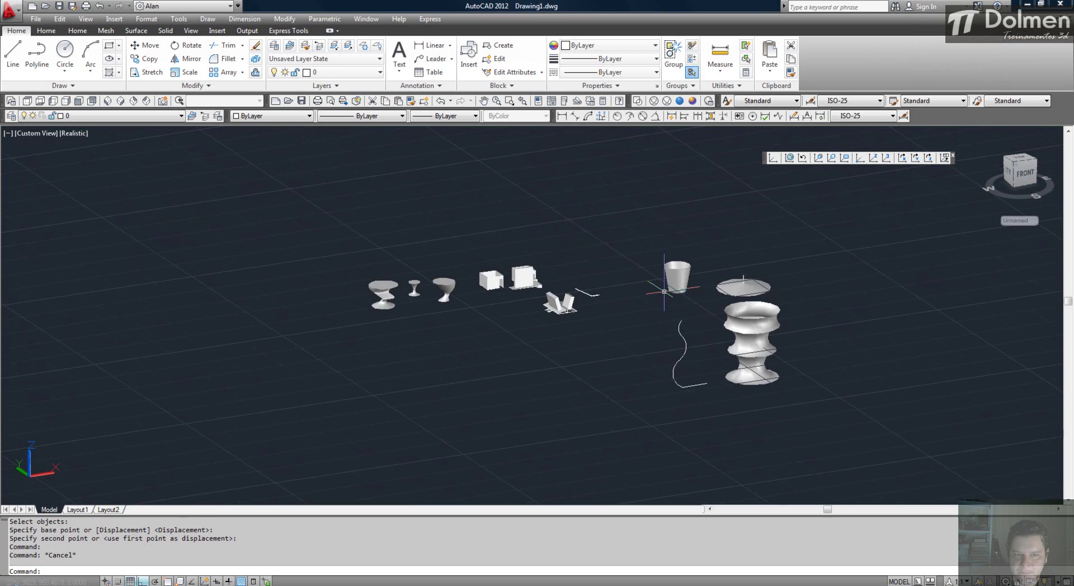
pyautogui.scroll(3, 676, 285)
pyautogui.moveTo(675, 288)
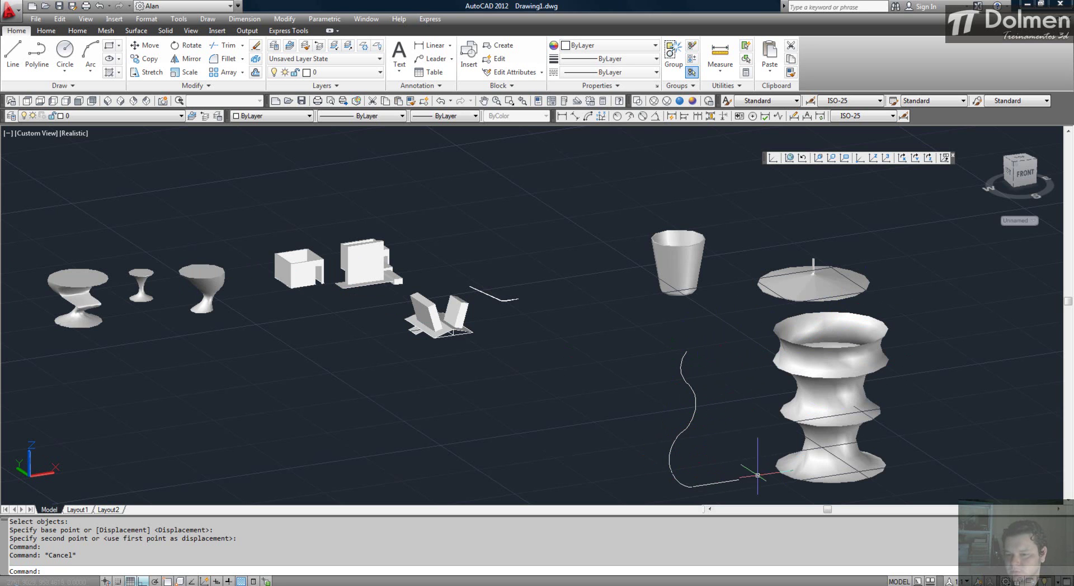
pyautogui.press('Escape')
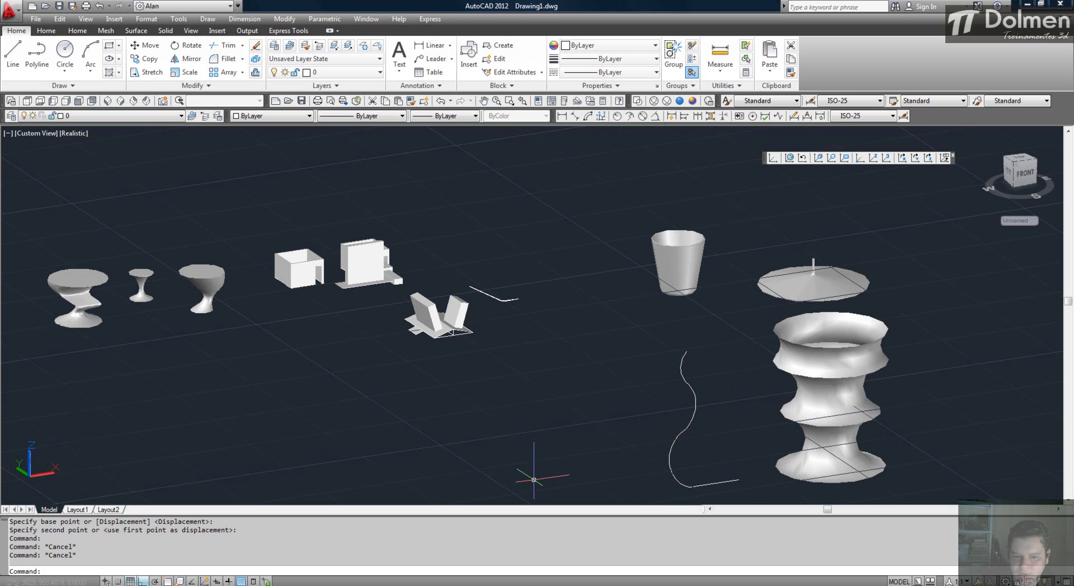
# Switch to Windows Photo Gallery, show the next lesson slide and enlarge its list of practical class topics.
pyautogui.hotkey('alt', 'Tab')
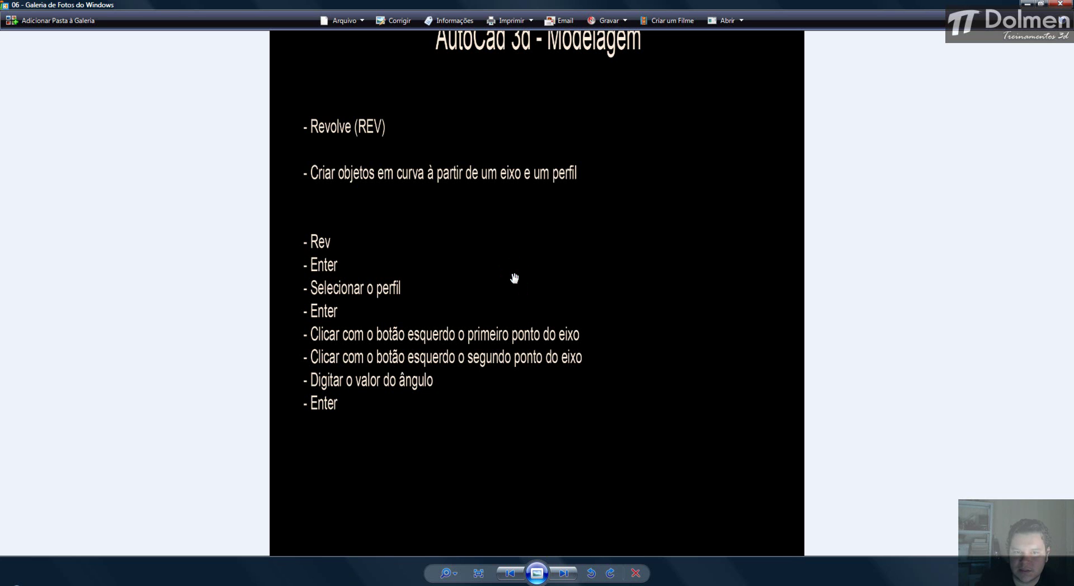
pyautogui.click(565, 576)
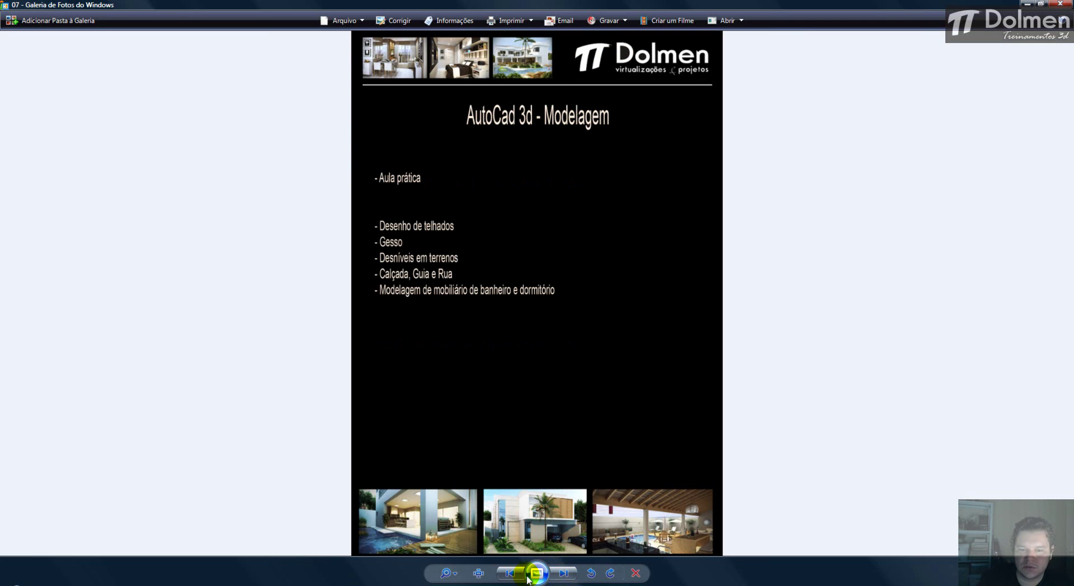
pyautogui.scroll(3, 439, 181)
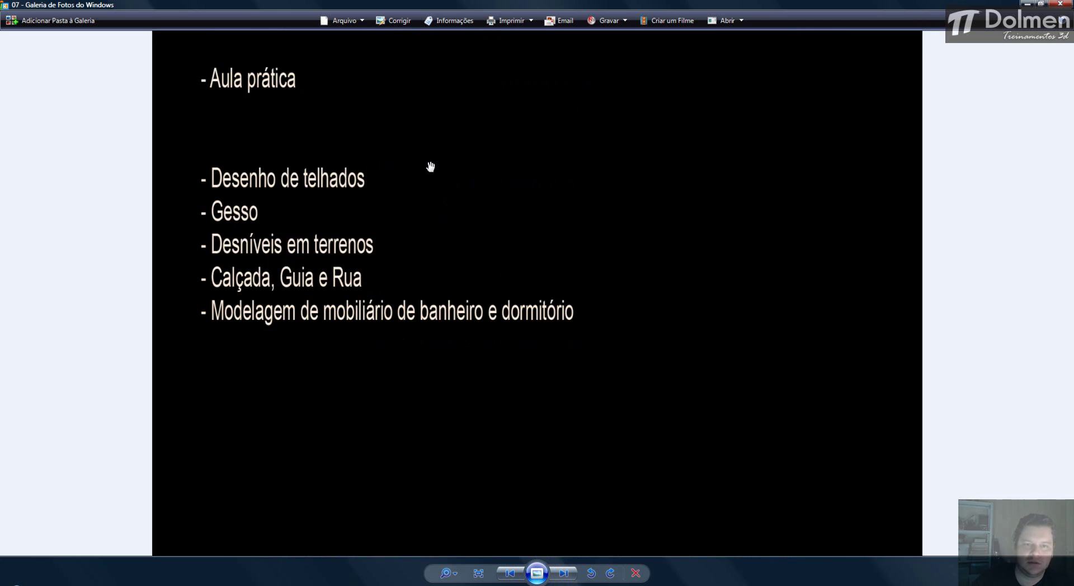
pyautogui.moveTo(436, 207); pyautogui.dragTo(479, 304)
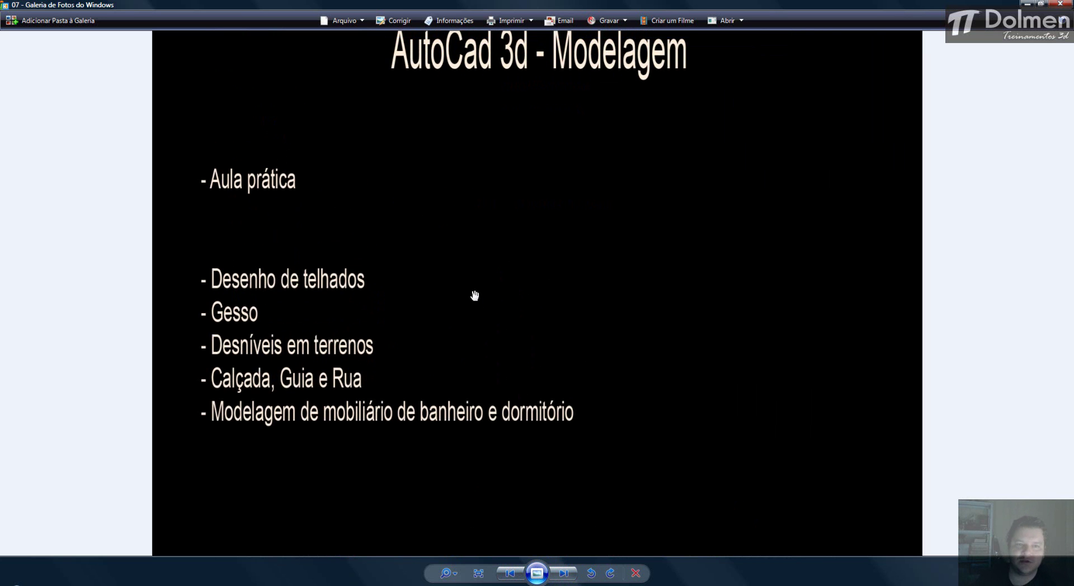